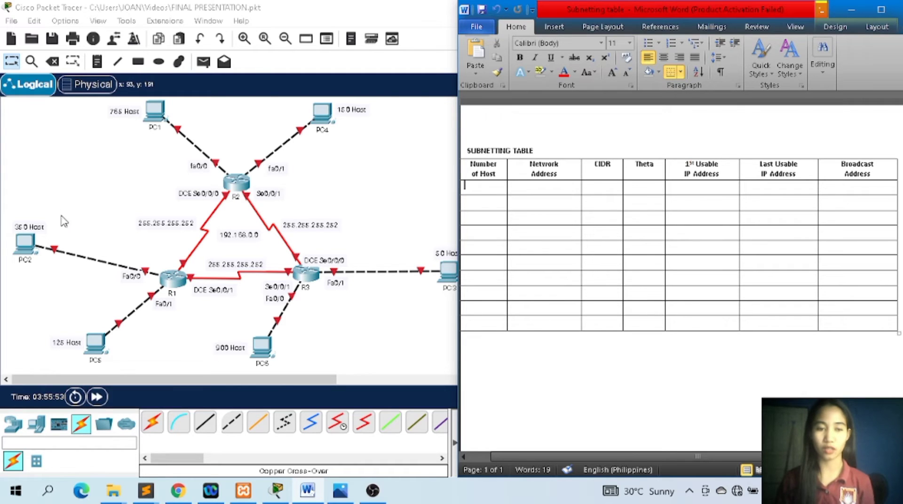
Fill the Number of Host column from the first row down with 900, 765, 350, 150, 125 and 50.
{"action": "left_click", "coordinate": [483, 187]}
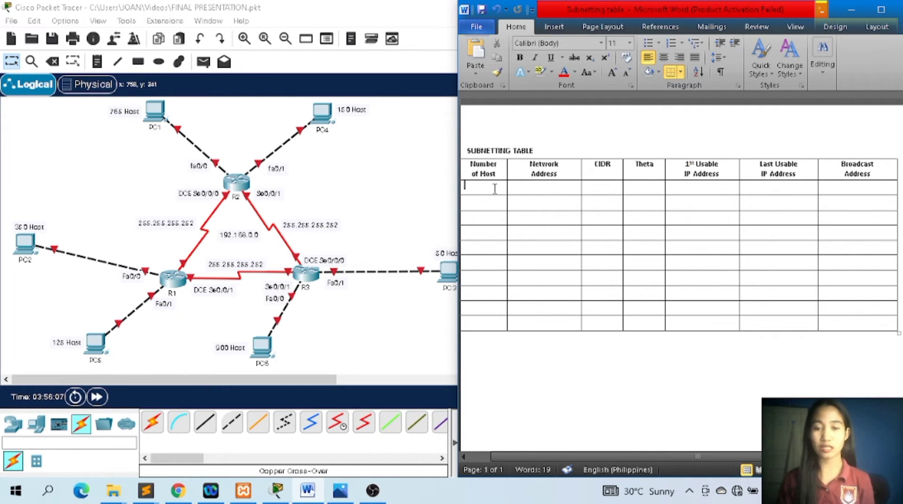
{"action": "type", "text": "900 "}
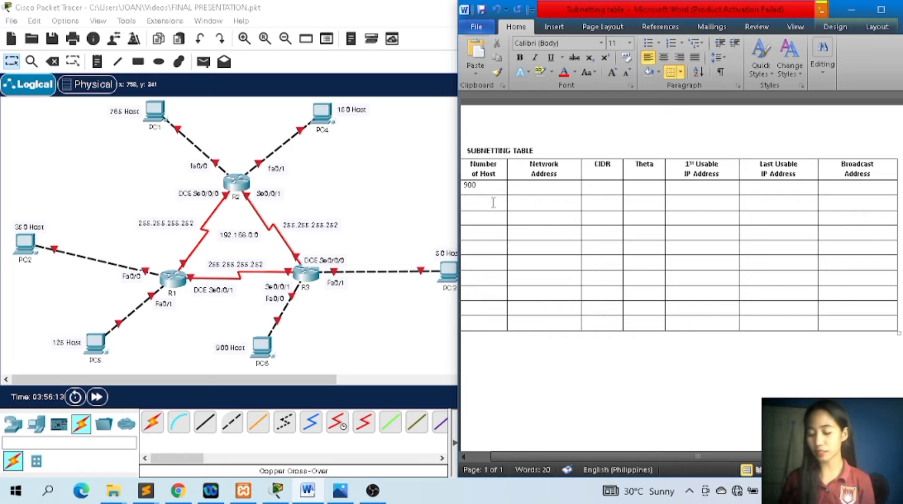
{"action": "type", "text": "765 "}
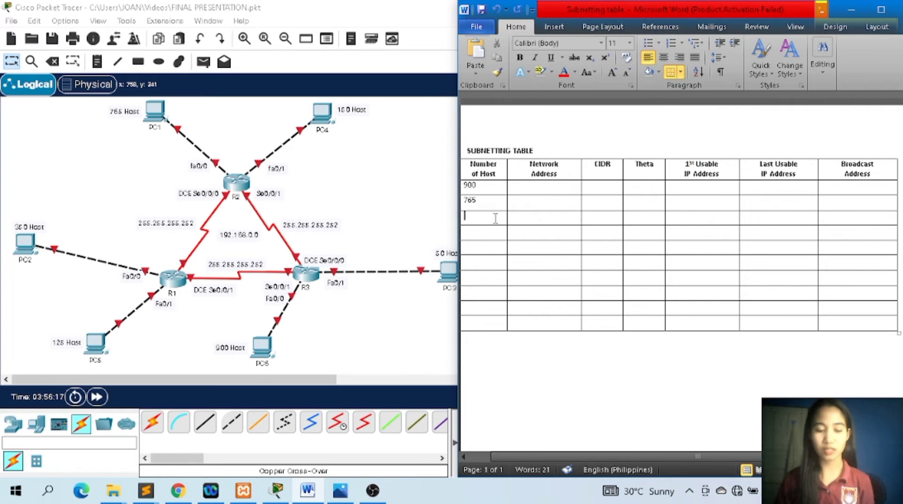
{"action": "type", "text": "350 "}
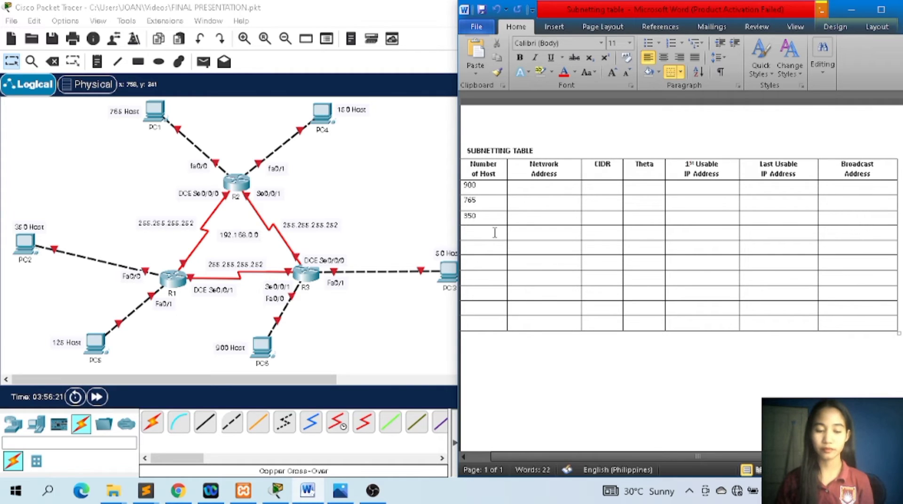
{"action": "type", "text": "150"}
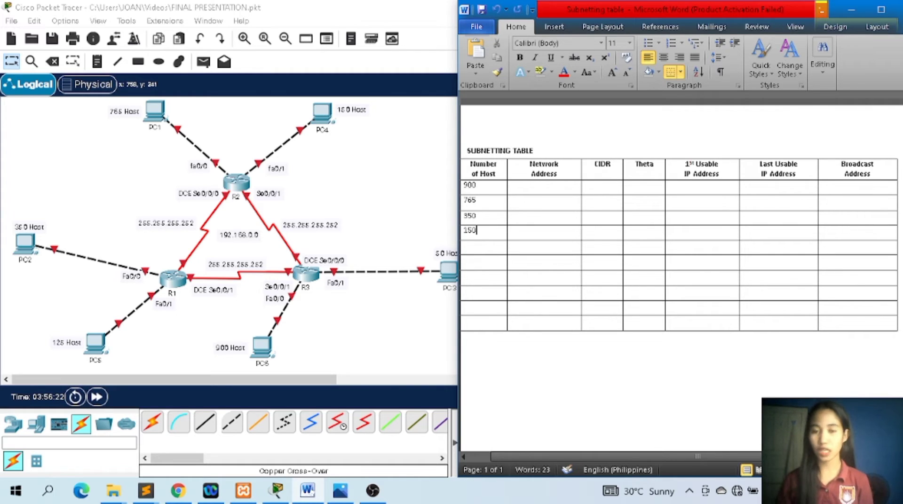
{"action": "left_click", "coordinate": [494, 253]}
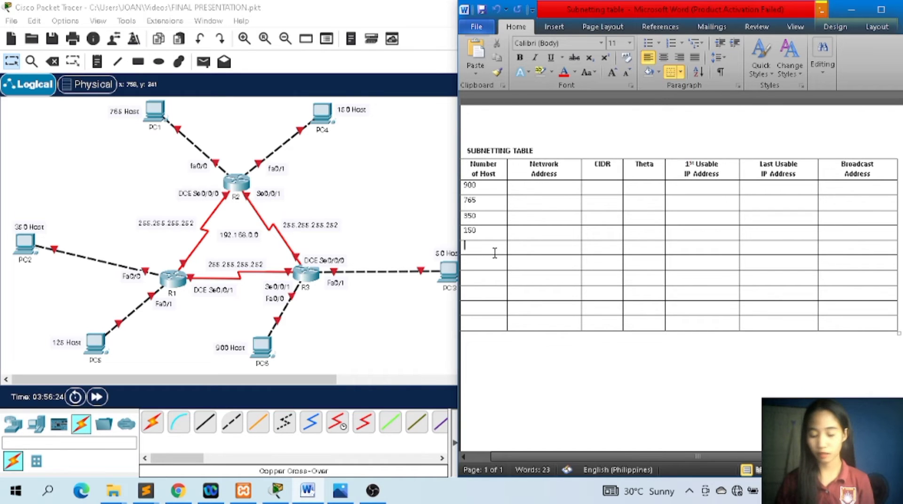
{"action": "type", "text": "125"}
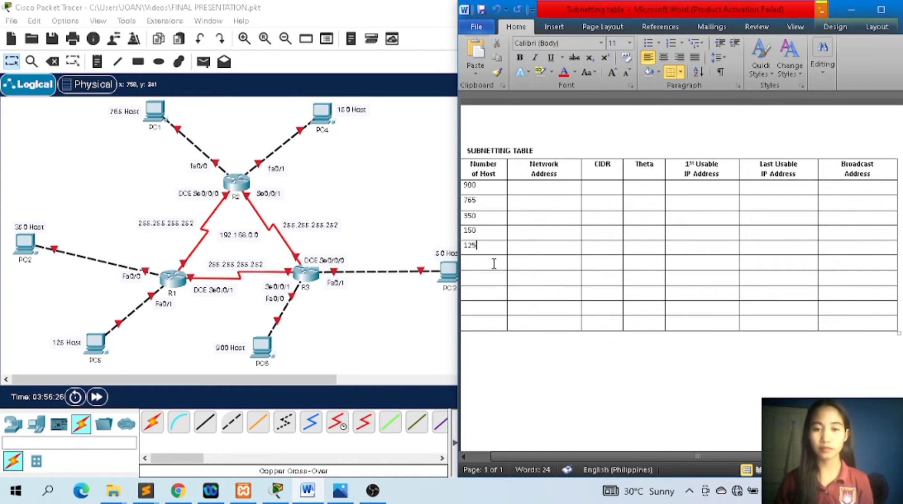
{"action": "left_click", "coordinate": [494, 264]}
{"action": "type", "text": "50"}
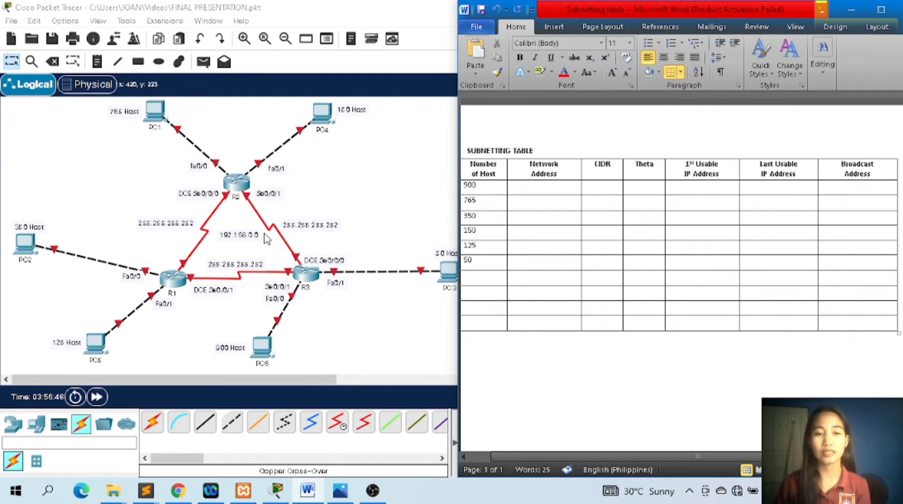
Bring up the subnet reference chart in Photos and enter 2 in the next three Number of Host cells of the Word table.
{"action": "mouse_move", "coordinate": [308, 490]}
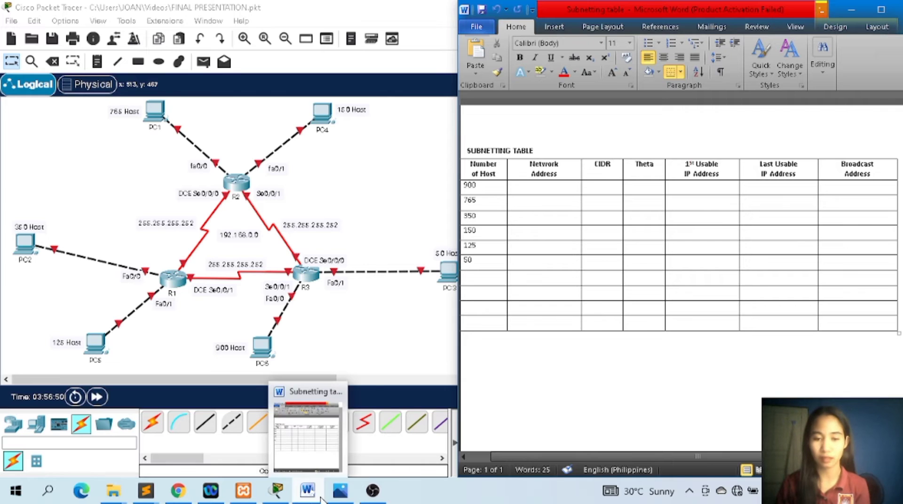
{"action": "left_click", "coordinate": [340, 490]}
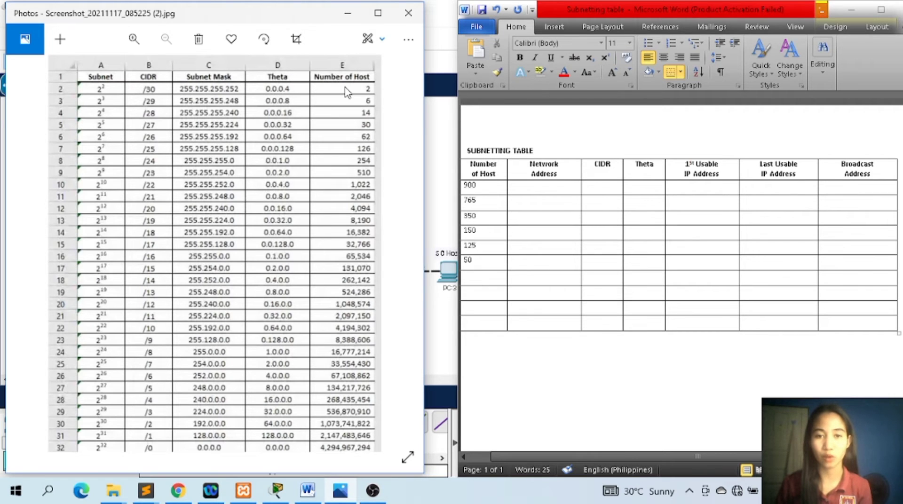
{"action": "left_click", "coordinate": [492, 287]}
{"action": "type", "text": "2"}
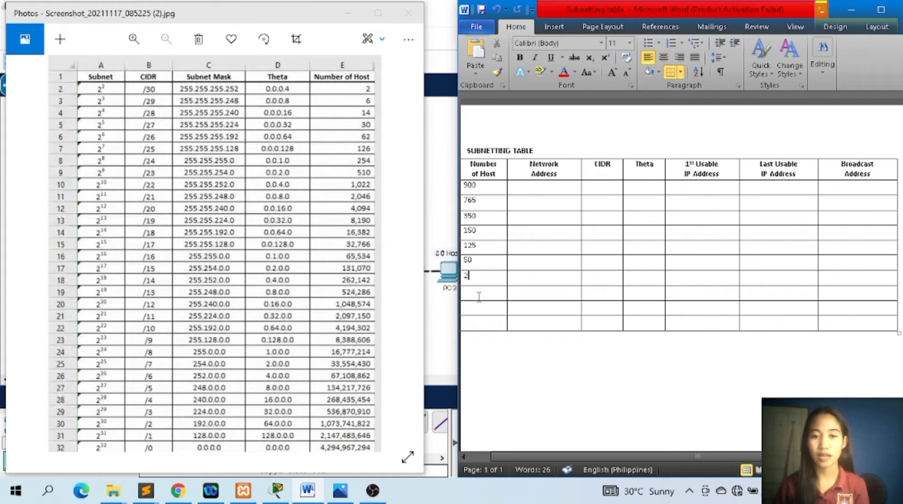
{"action": "left_click", "coordinate": [479, 297]}
{"action": "type", "text": "2"}
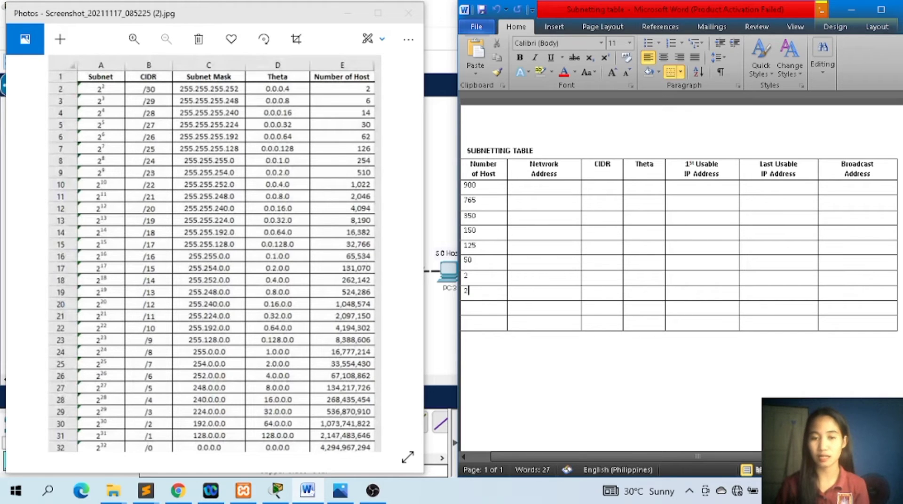
{"action": "left_click", "coordinate": [480, 307]}
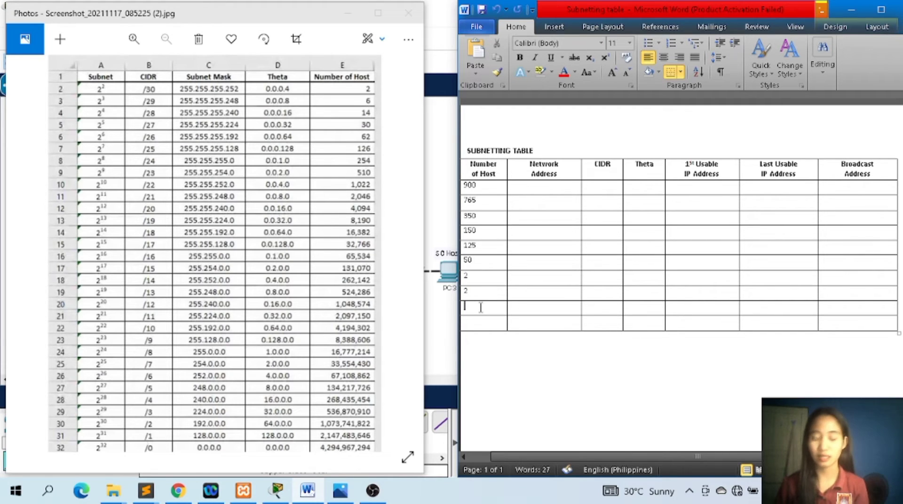
{"action": "type", "text": "2"}
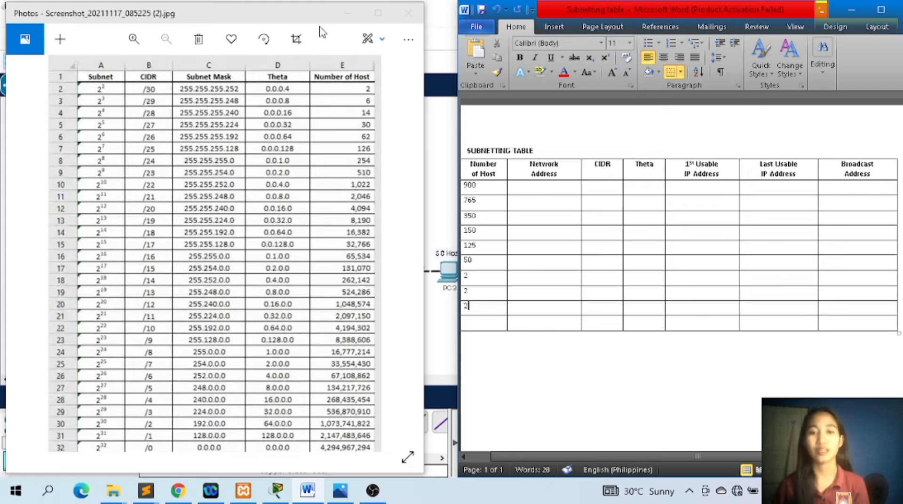
Hide the reference chart to show the network topology, and enter 190.168.0.0 as the 900-host row's network address.
{"action": "left_click", "coordinate": [339, 17]}
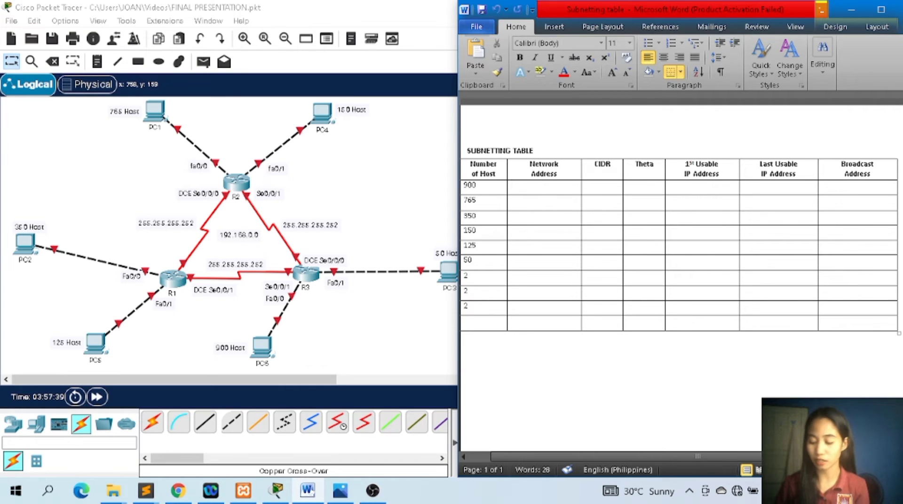
{"action": "type", "text": "190.16"}
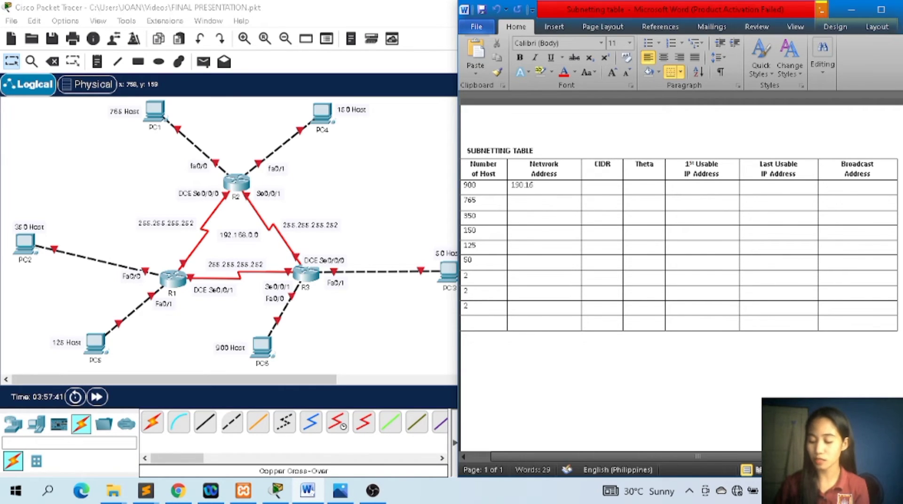
{"action": "type", "text": "8.0.0"}
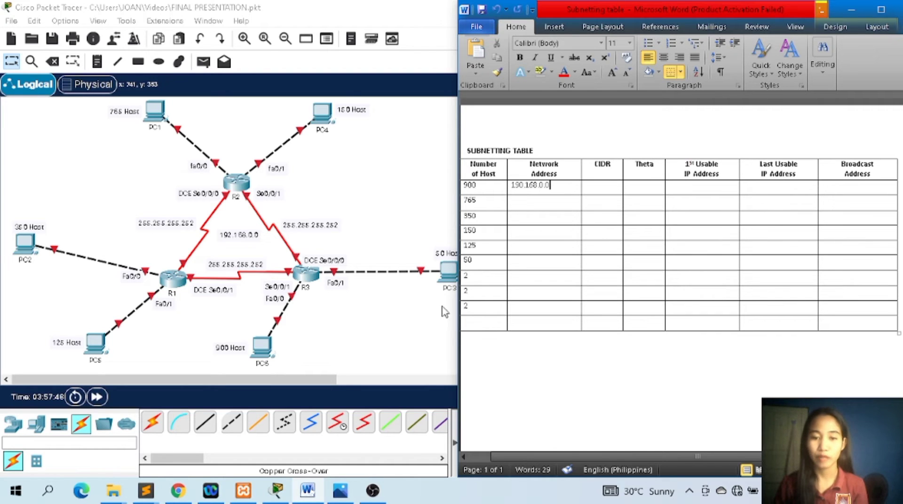
Bring the subnet reference chart back up and enter theta 4 and CIDR /22 in the 900-host row.
{"action": "left_click", "coordinate": [340, 497]}
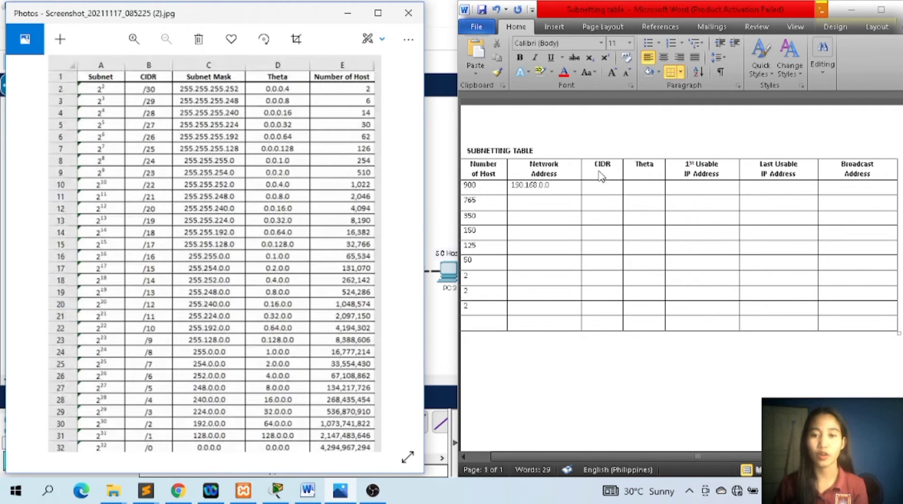
{"action": "left_click", "coordinate": [648, 192]}
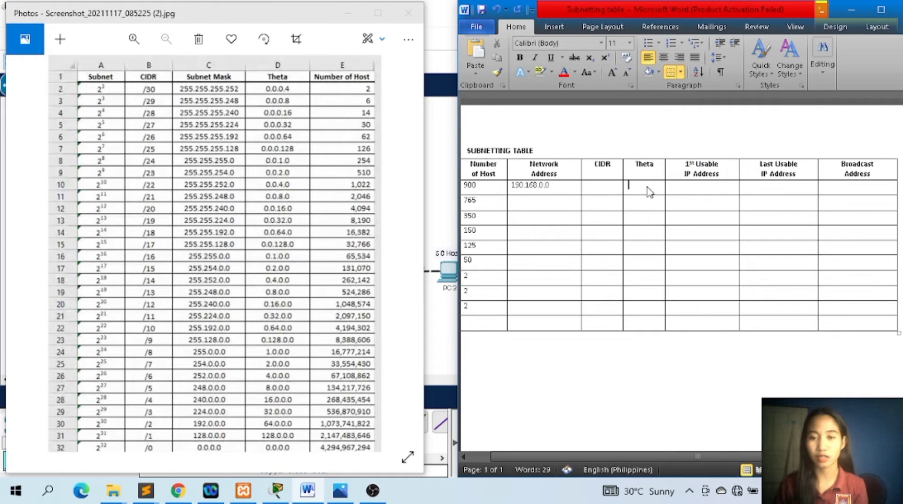
{"action": "type", "text": "4"}
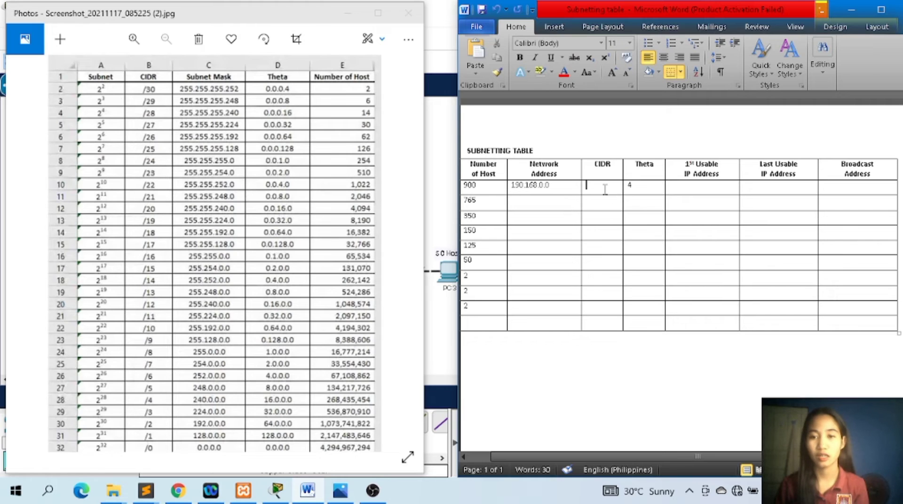
{"action": "type", "text": "/22"}
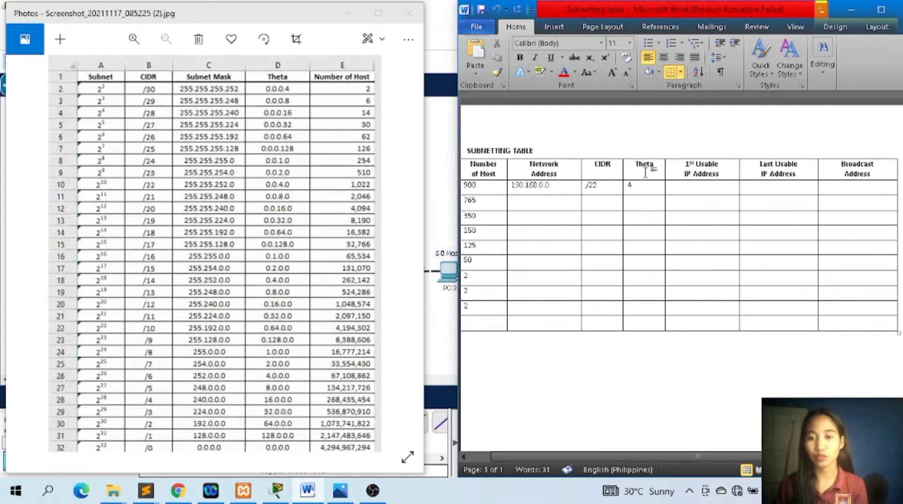
Enter 192.168.4.0 as the network address in the 765-host row.
{"action": "left_click", "coordinate": [550, 209]}
{"action": "type", "text": "192"}
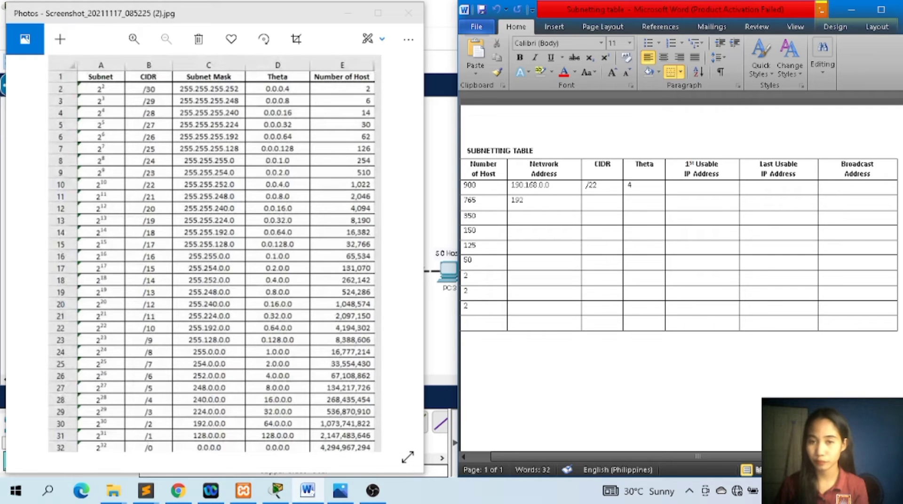
{"action": "type", "text": ".168"}
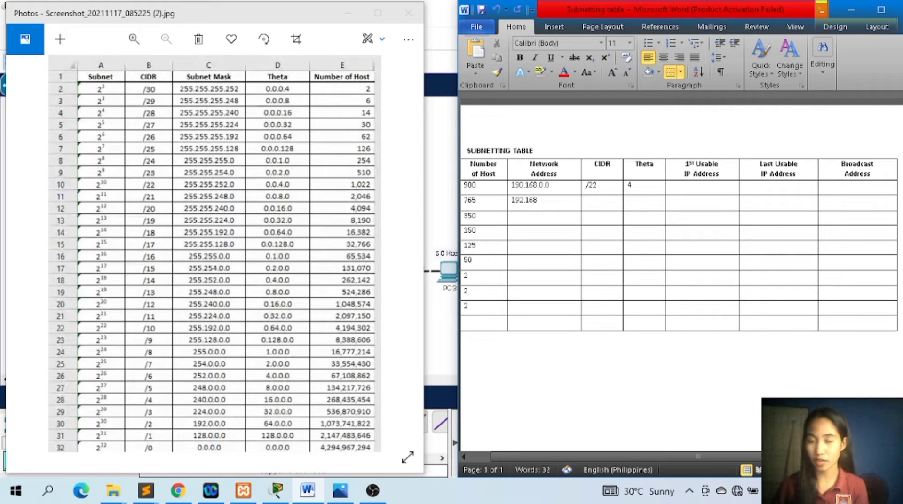
{"action": "type", "text": ".4"}
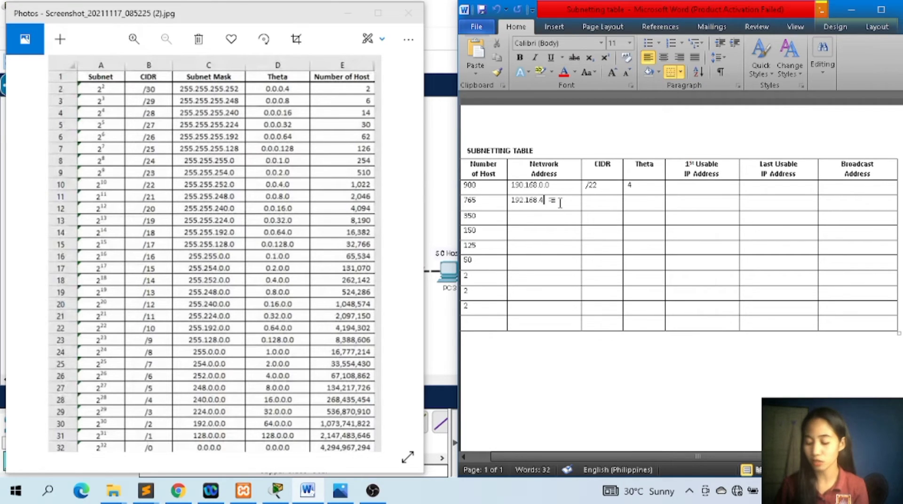
{"action": "type", "text": ".0"}
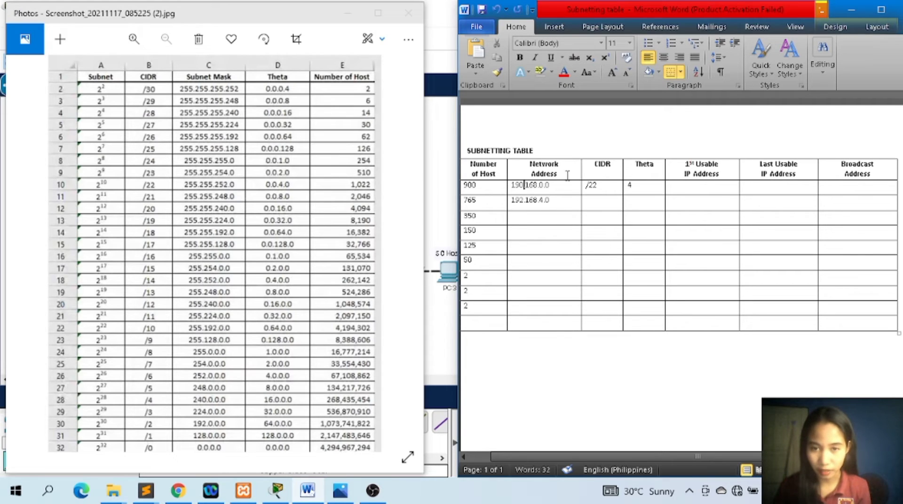
Correct the 900-host row's network address to 192.168.0.0.
{"action": "left_click", "coordinate": [521, 185]}
{"action": "key", "text": "BackSpace"}
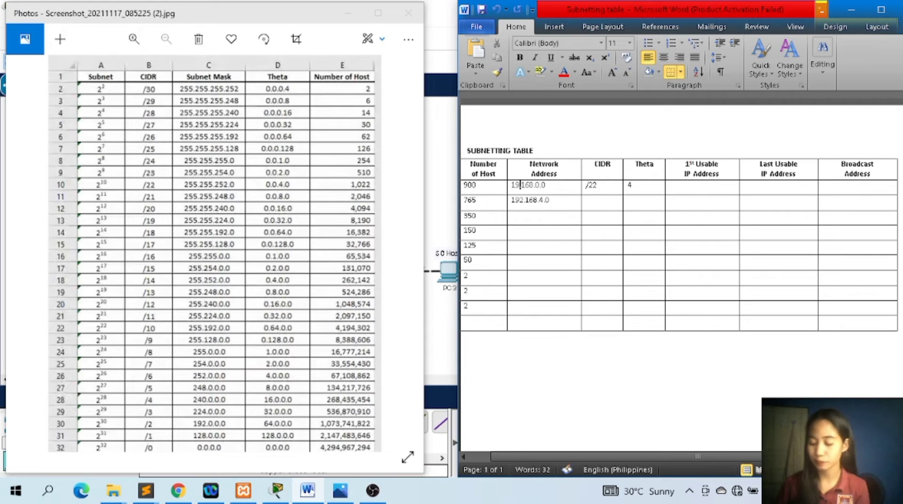
{"action": "type", "text": "2."}
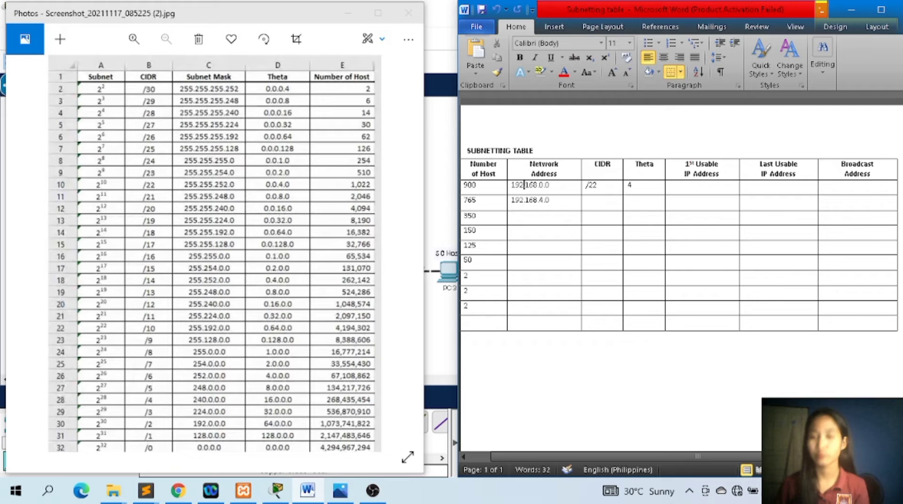
Enter theta 2 and CIDR /23 in the 765-host row.
{"action": "left_click", "coordinate": [587, 202]}
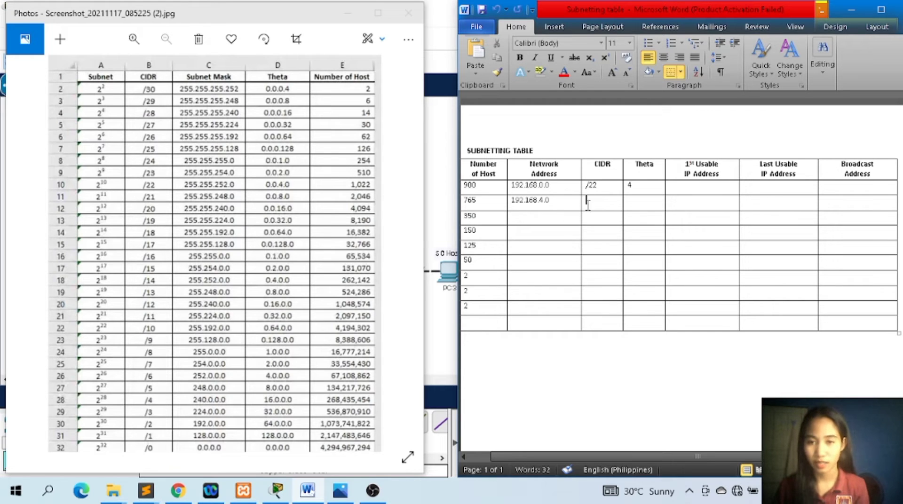
{"action": "left_click", "coordinate": [549, 203]}
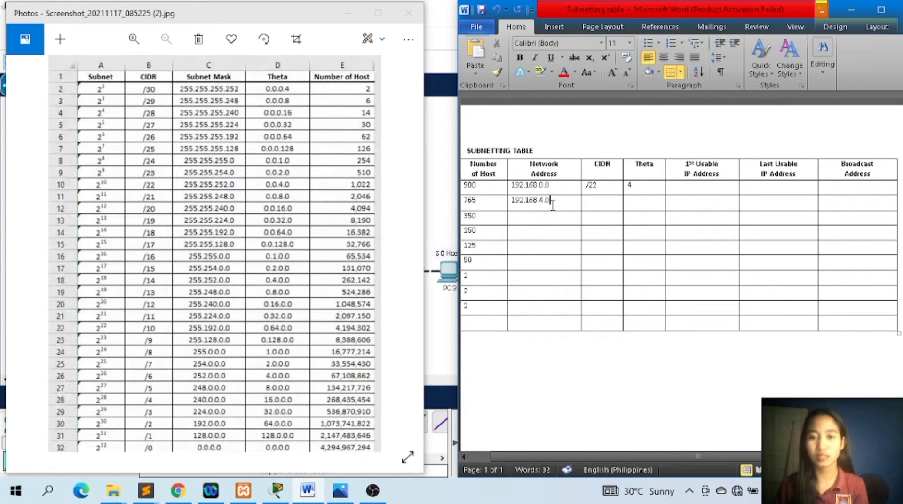
{"action": "left_click", "coordinate": [476, 200]}
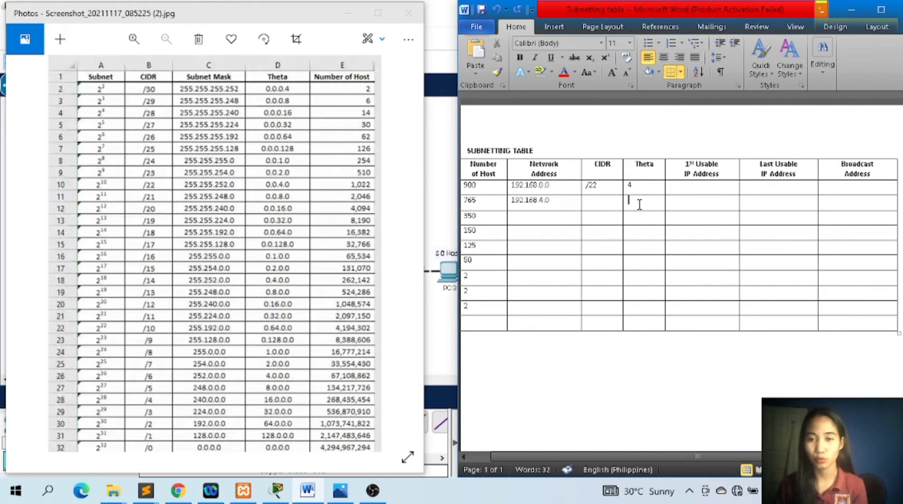
{"action": "type", "text": "2"}
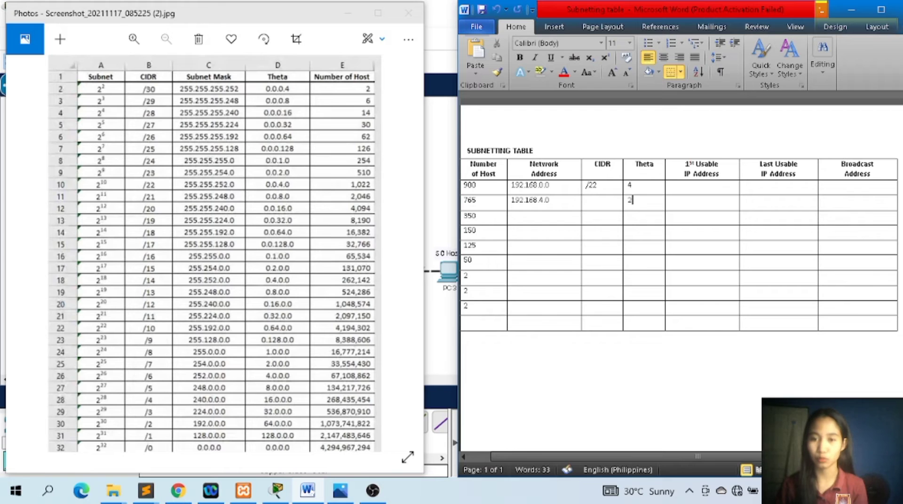
{"action": "left_click", "coordinate": [595, 203]}
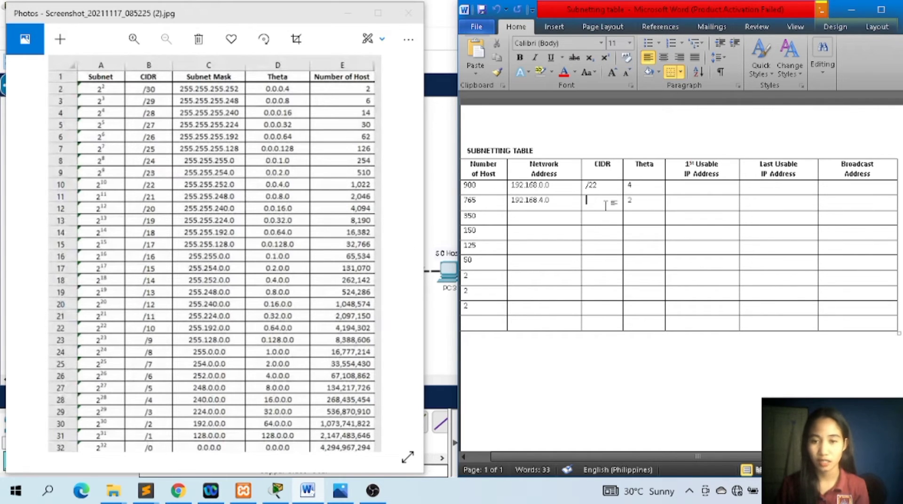
{"action": "type", "text": "/23"}
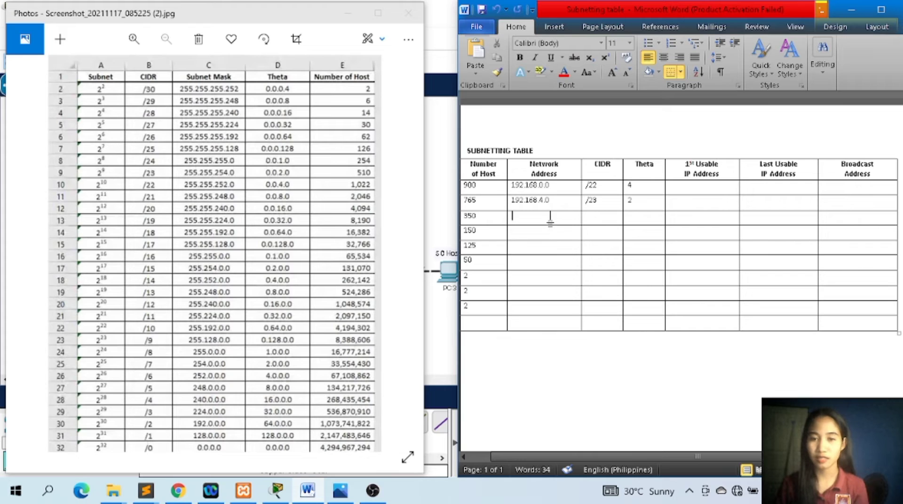
Enter 192.168.6.0 as the network address in the 350-host row.
{"action": "type", "text": "1"}
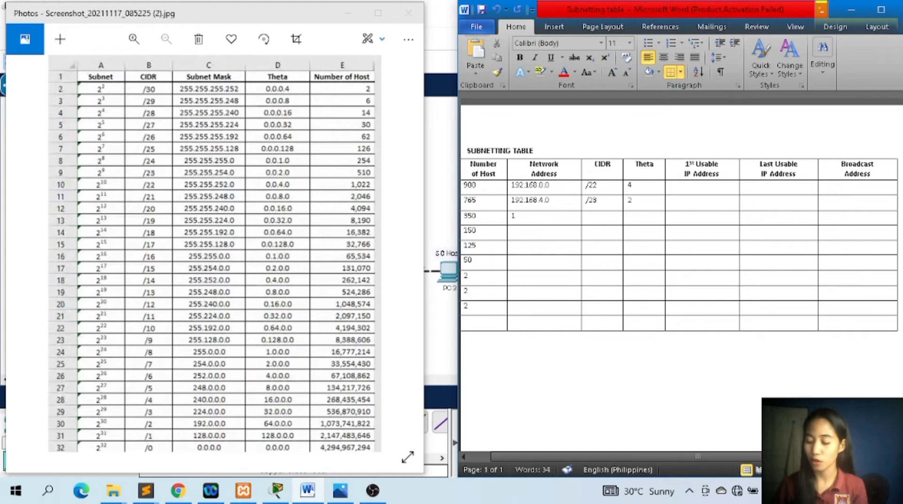
{"action": "type", "text": "92.168"}
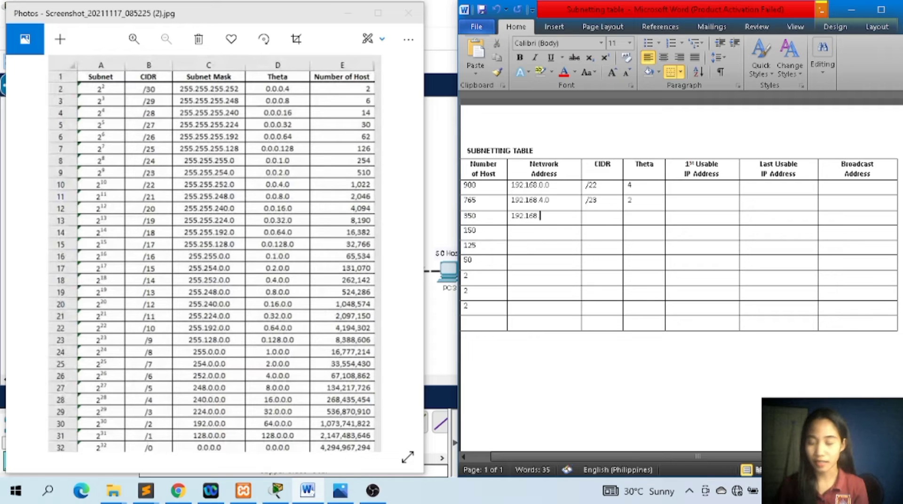
{"action": "type", "text": ".6"}
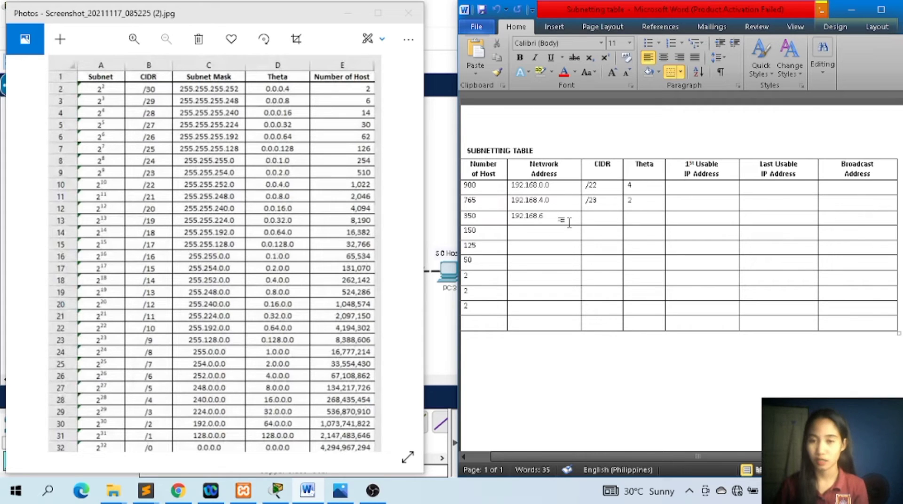
{"action": "type", "text": ".0"}
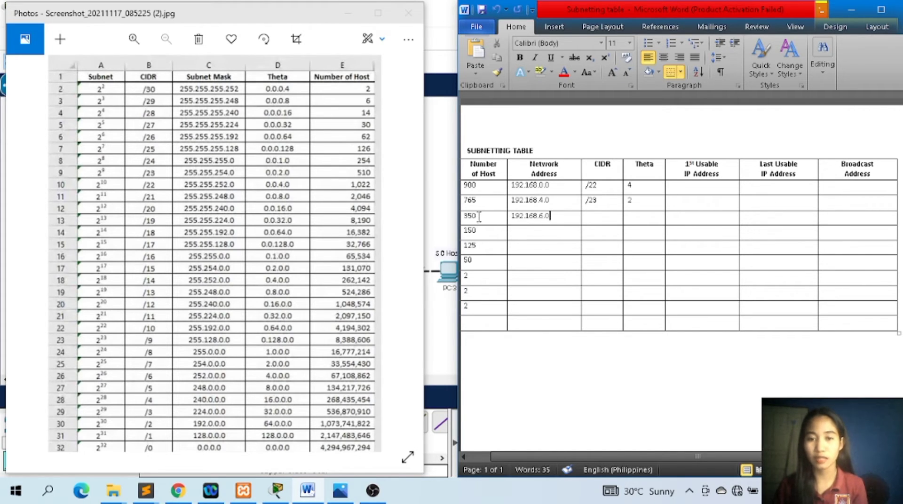
Enter theta 1 and CIDR /24 in the 350-host row.
{"action": "left_click_drag", "start_coordinate": [479, 216], "coordinate": [462, 214]}
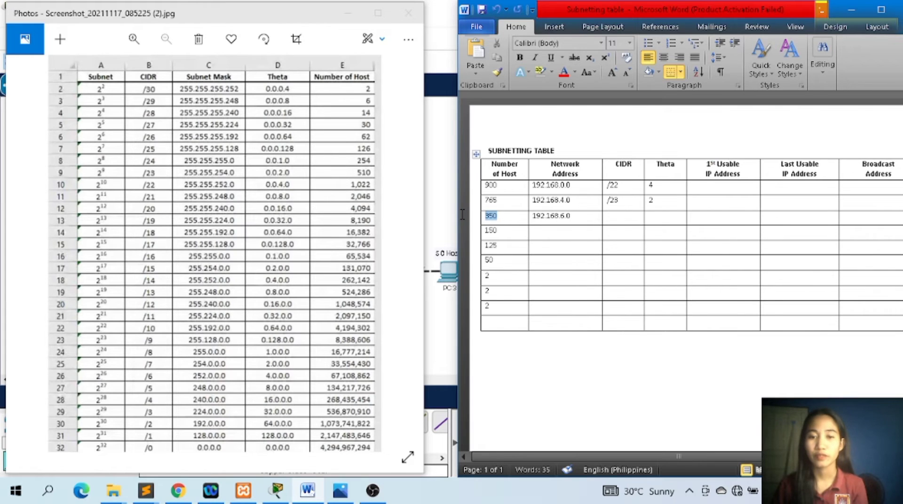
{"action": "left_click", "coordinate": [517, 219]}
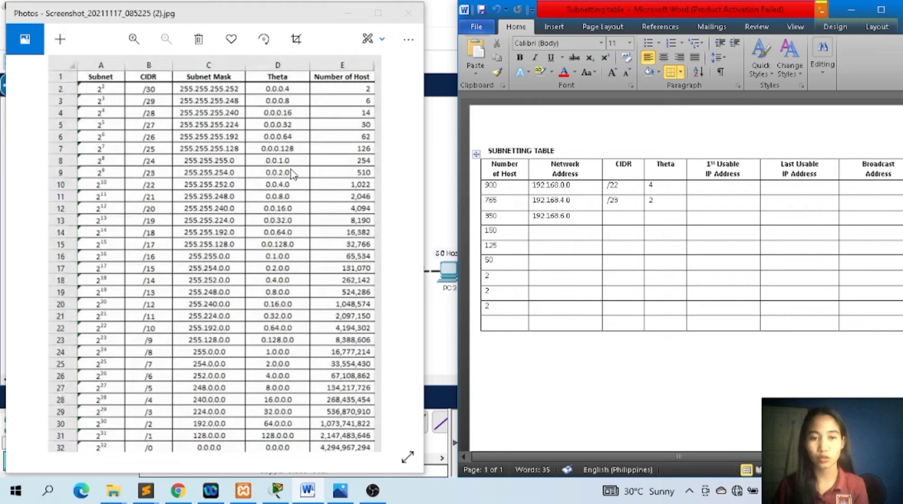
{"action": "left_click", "coordinate": [666, 215]}
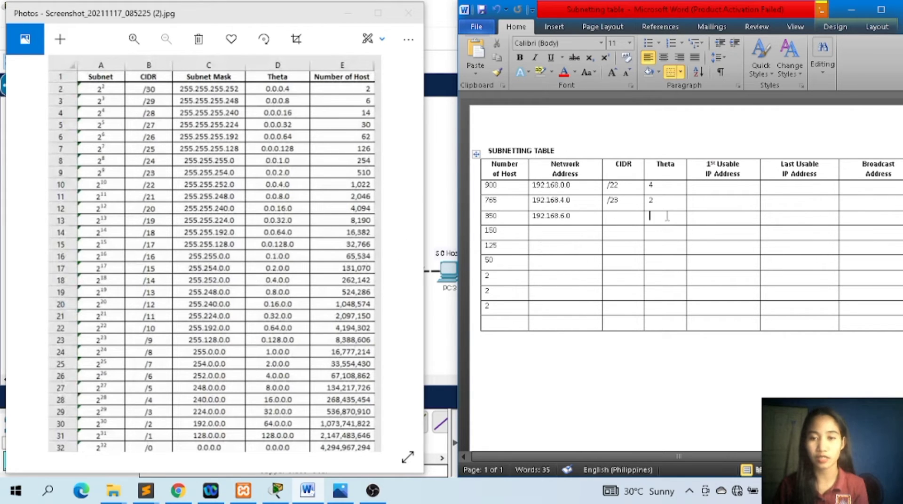
{"action": "type", "text": "1"}
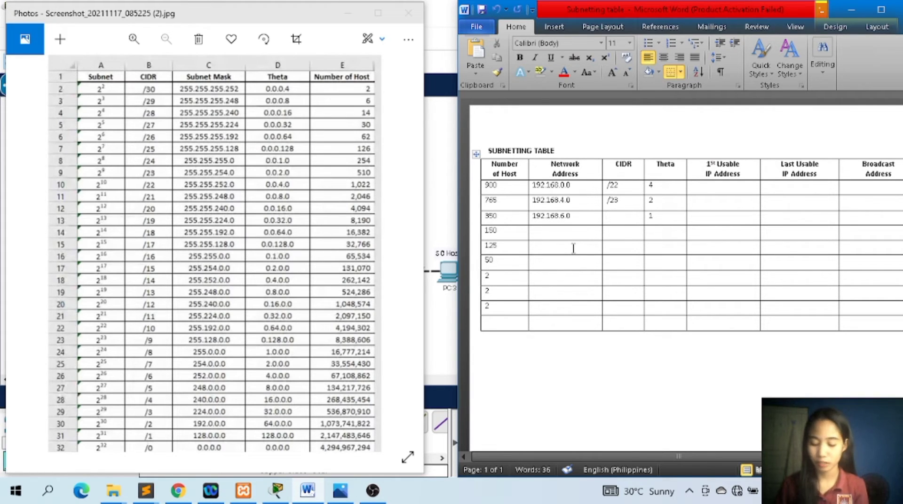
{"action": "left_click", "coordinate": [615, 215]}
{"action": "type", "text": "/24"}
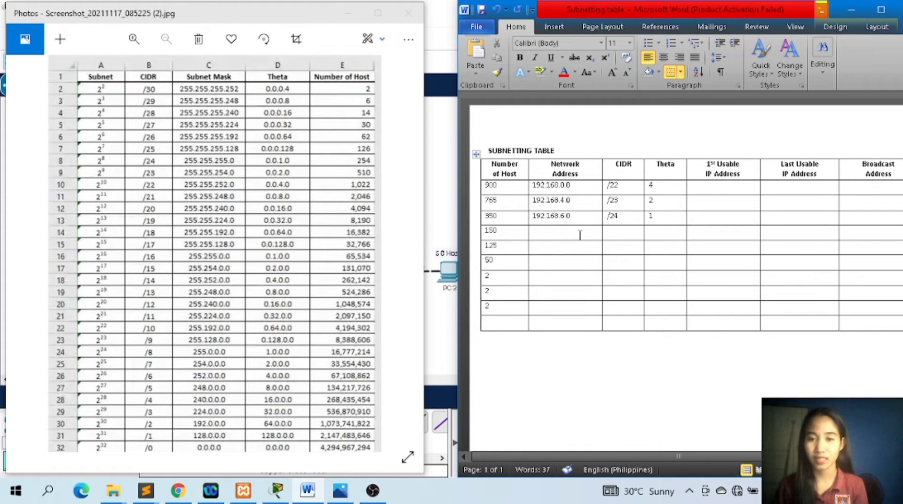
Enter 192.168.7.0 as the network address in the 150-host row.
{"action": "left_click", "coordinate": [561, 235]}
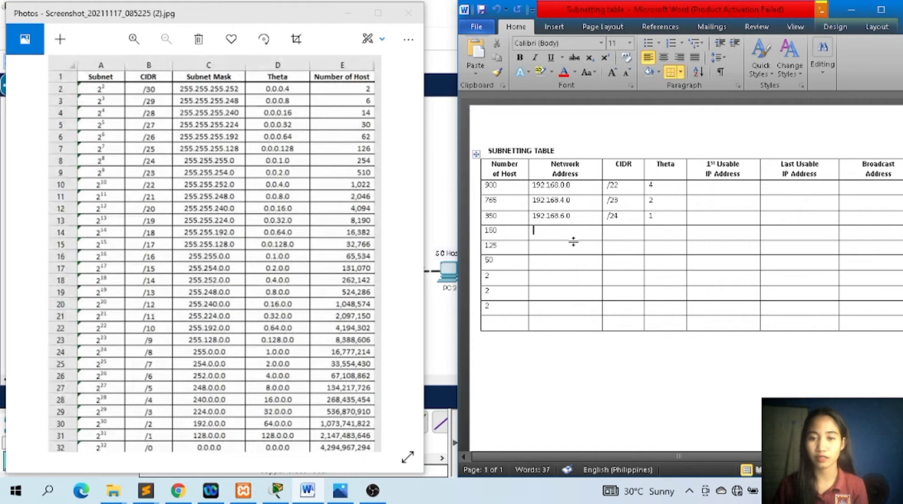
{"action": "type", "text": "1"}
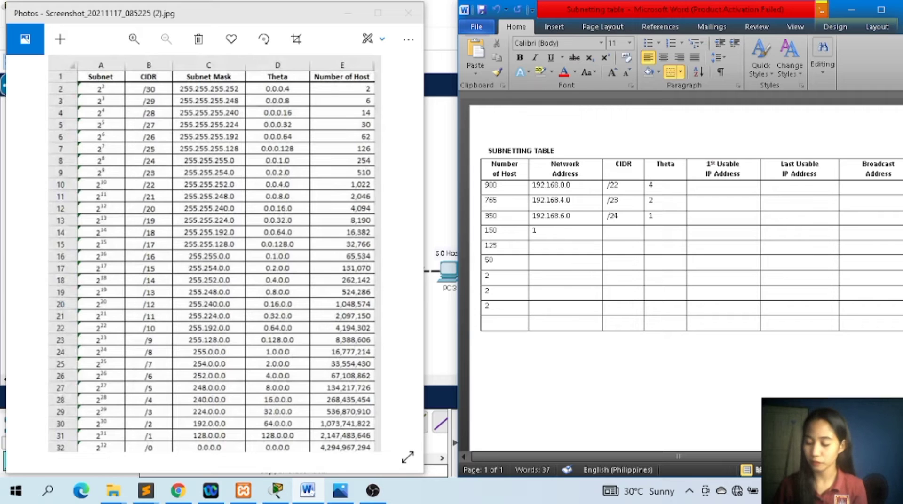
{"action": "type", "text": "92.168"}
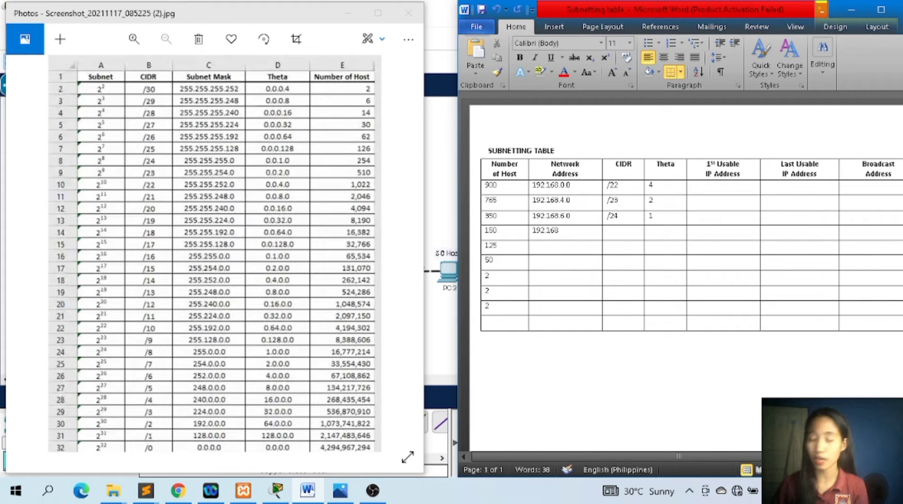
{"action": "type", "text": "."}
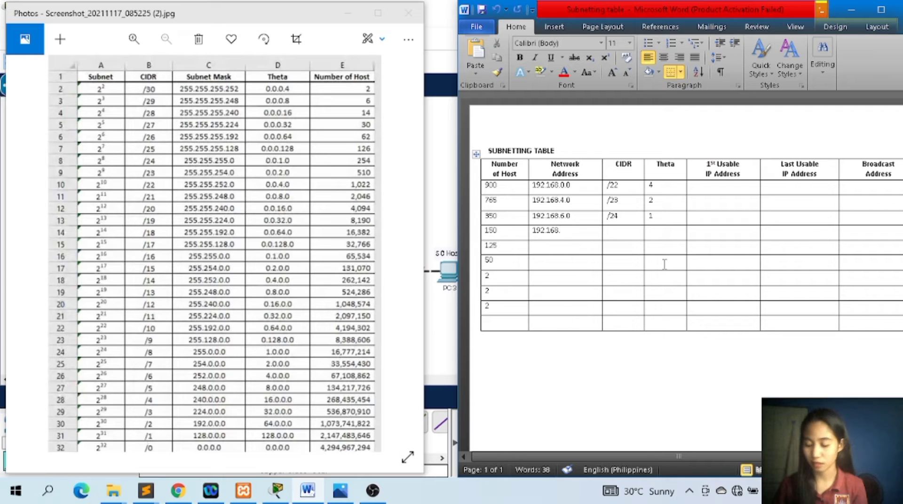
{"action": "type", "text": "7.0"}
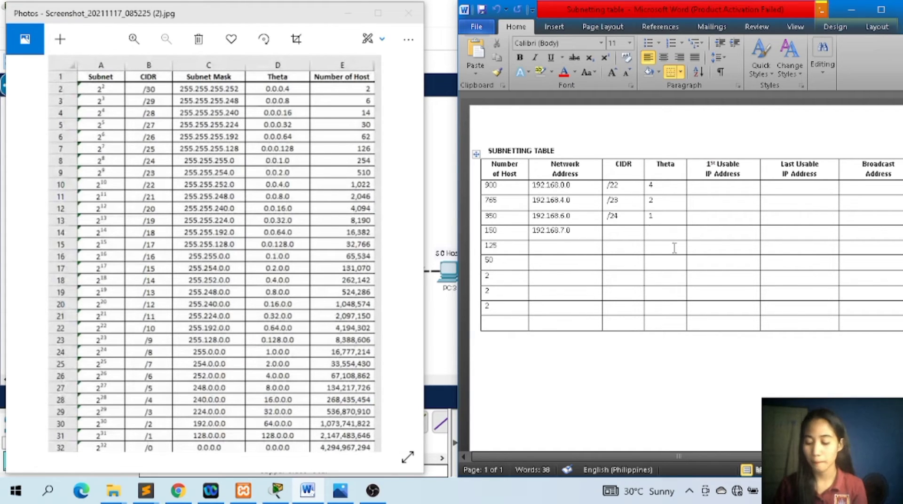
Enter theta 1 and CIDR /24 in the 150-host row.
{"action": "type", "text": "1"}
{"action": "left_click", "coordinate": [639, 233]}
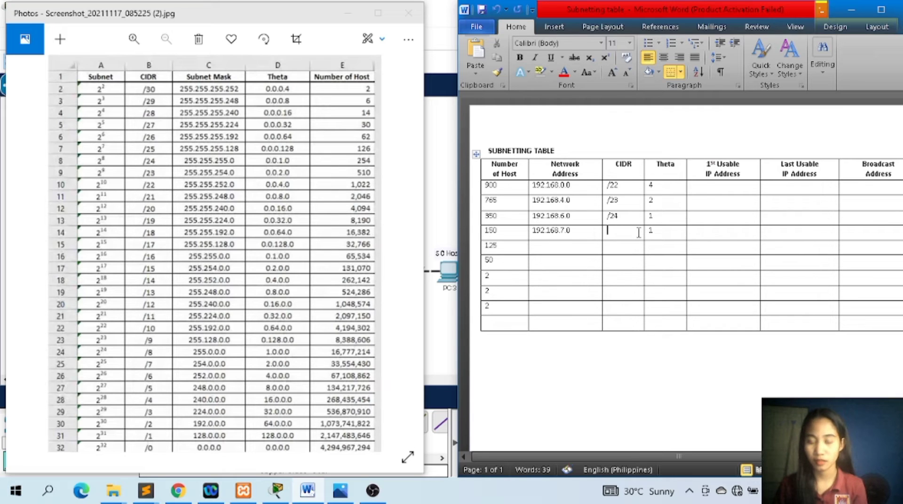
{"action": "type", "text": "/24"}
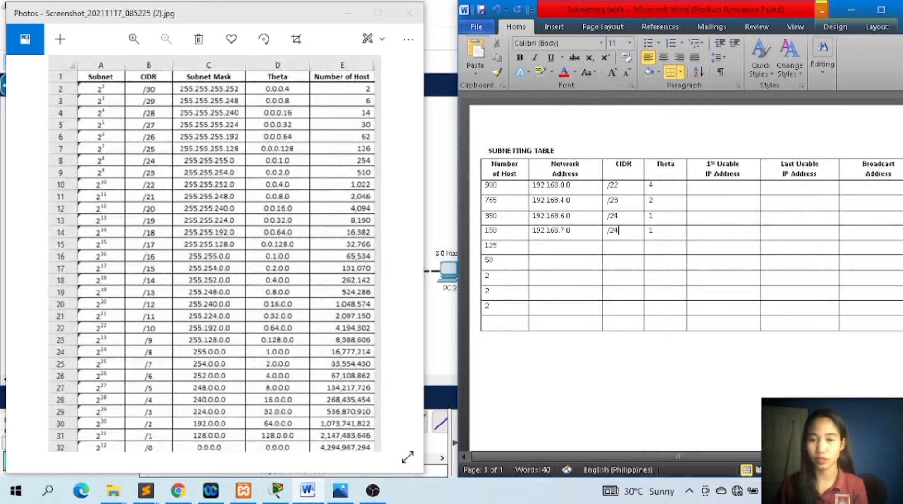
Enter 192.168.8.0 as the network address in the 125-host row.
{"action": "left_click", "coordinate": [574, 247]}
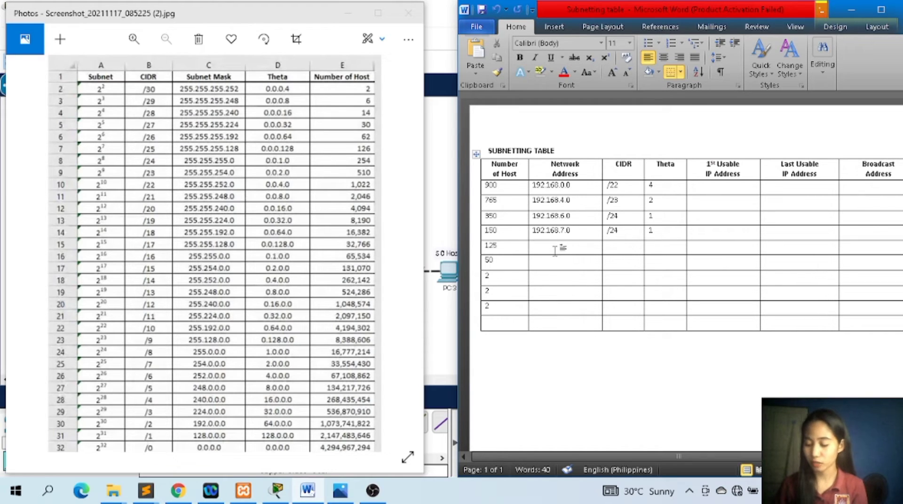
{"action": "type", "text": "192.16"}
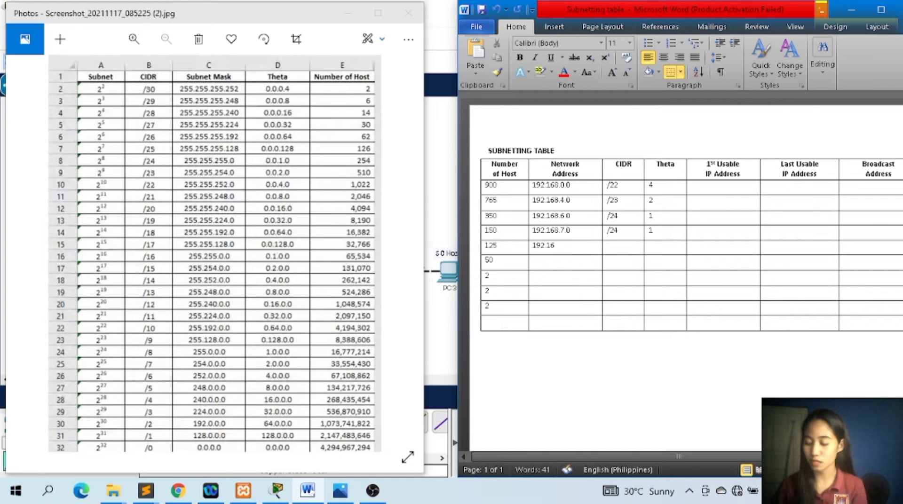
{"action": "type", "text": "8."}
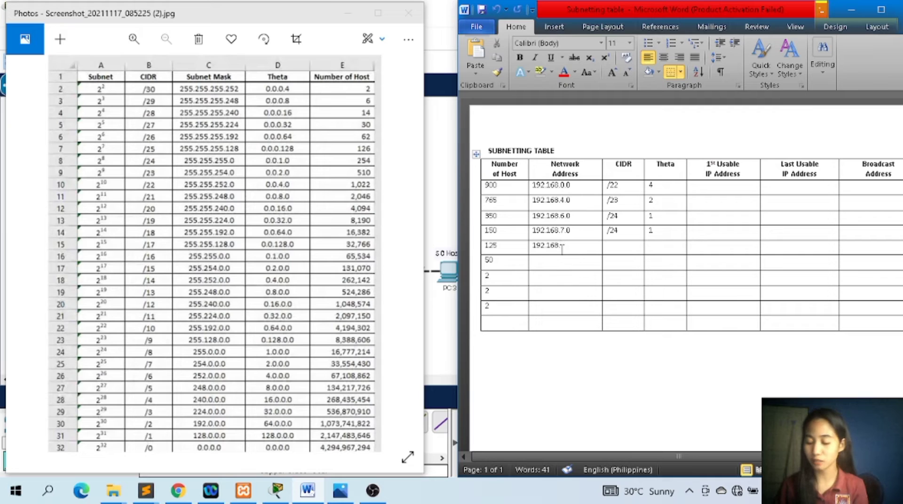
{"action": "type", "text": "8.0"}
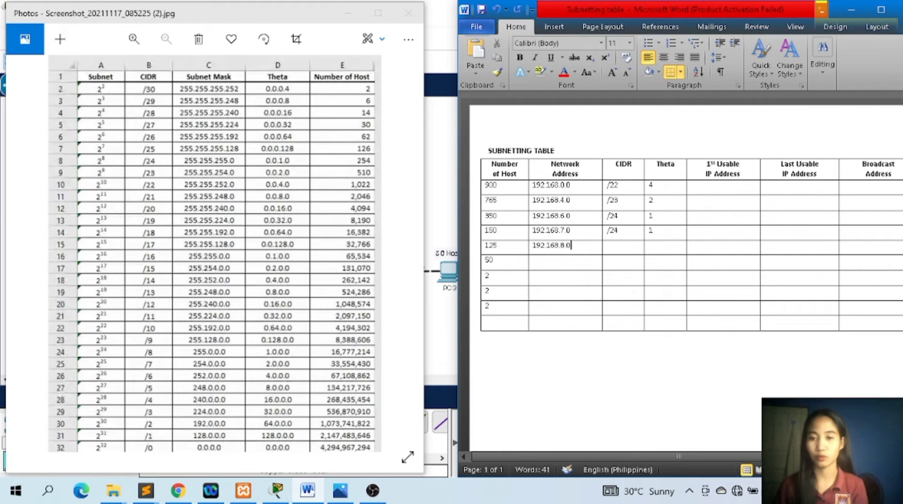
Enter theta .128 and CIDR /25 in the 125-host row.
{"action": "left_click", "coordinate": [656, 249]}
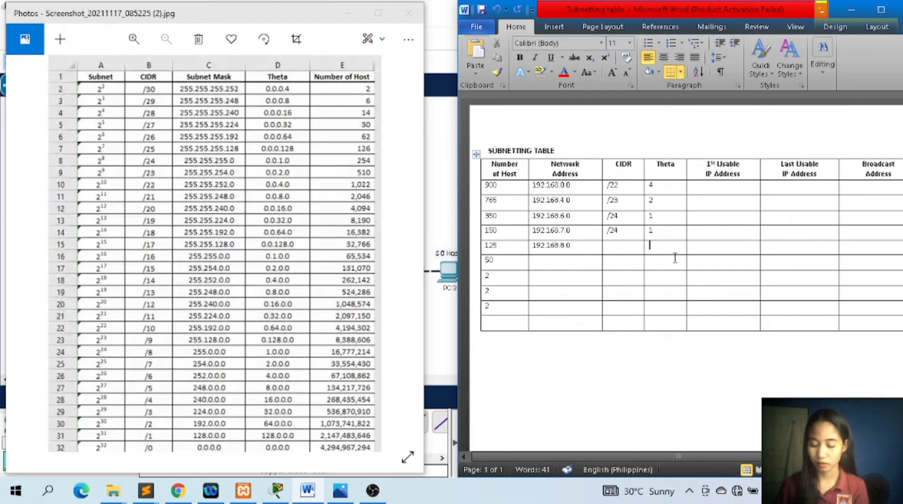
{"action": "type", "text": "8"}
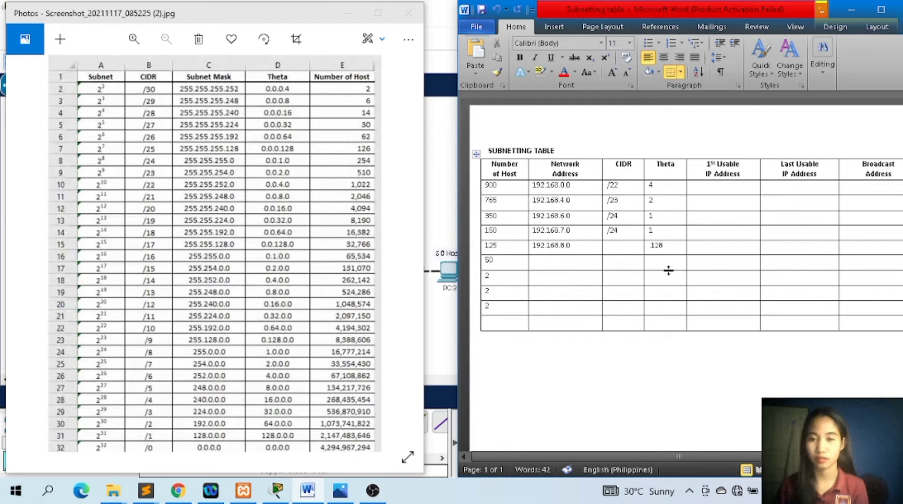
{"action": "left_click", "coordinate": [630, 248]}
{"action": "type", "text": "/25"}
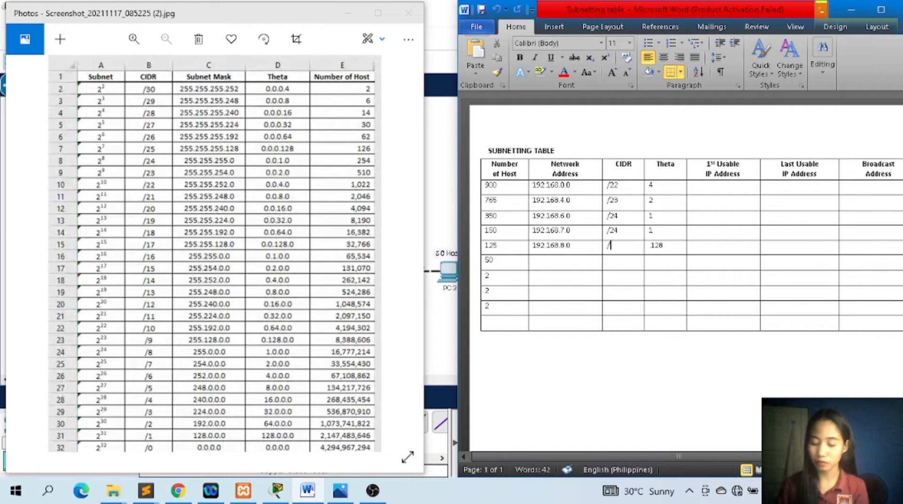
Enter 192.168.8.128 as the network address in the 50-host row.
{"action": "left_click", "coordinate": [570, 260]}
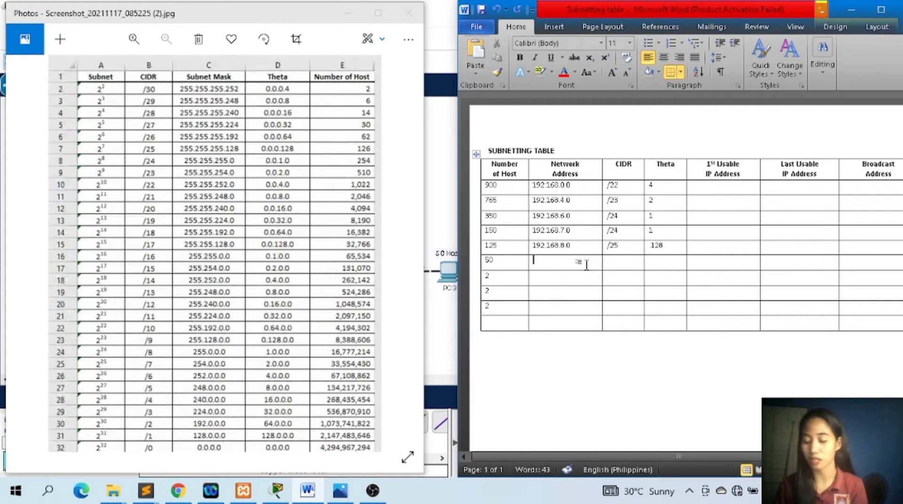
{"action": "type", "text": "192."}
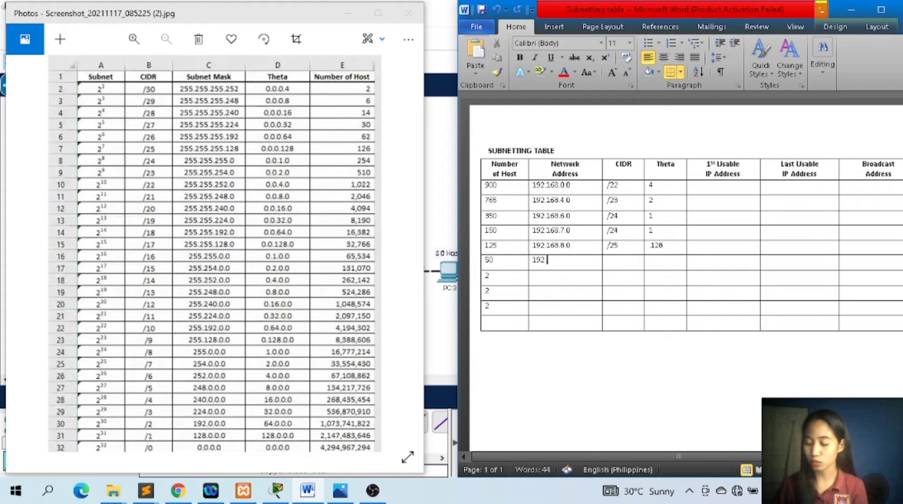
{"action": "type", "text": "168.8"}
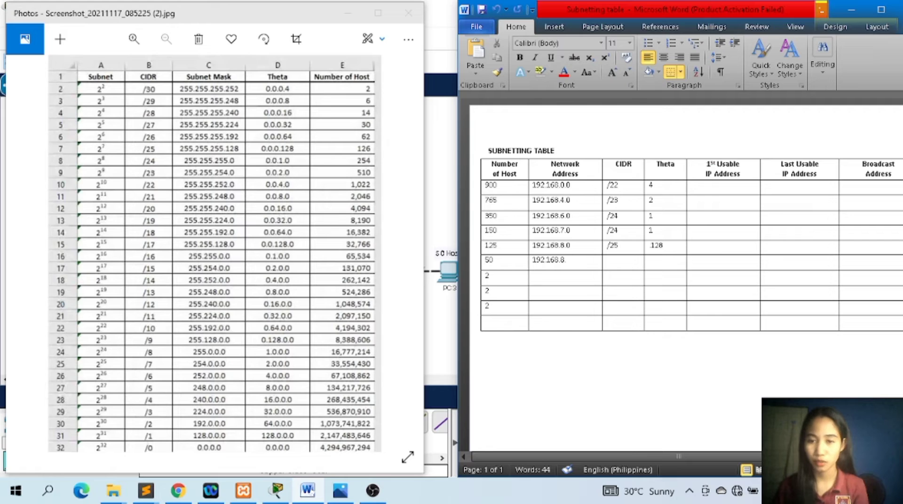
{"action": "type", "text": ".128"}
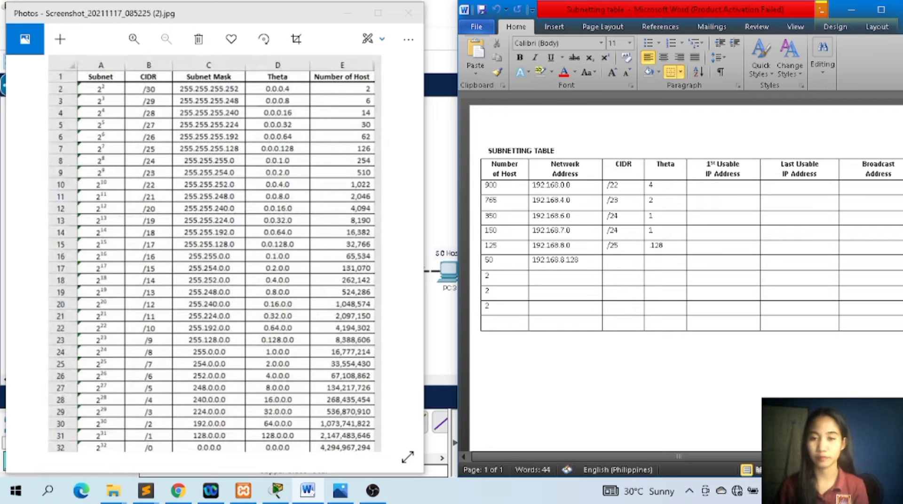
Enter theta .64 and CIDR /26 in the 50-host row.
{"action": "left_click", "coordinate": [662, 259]}
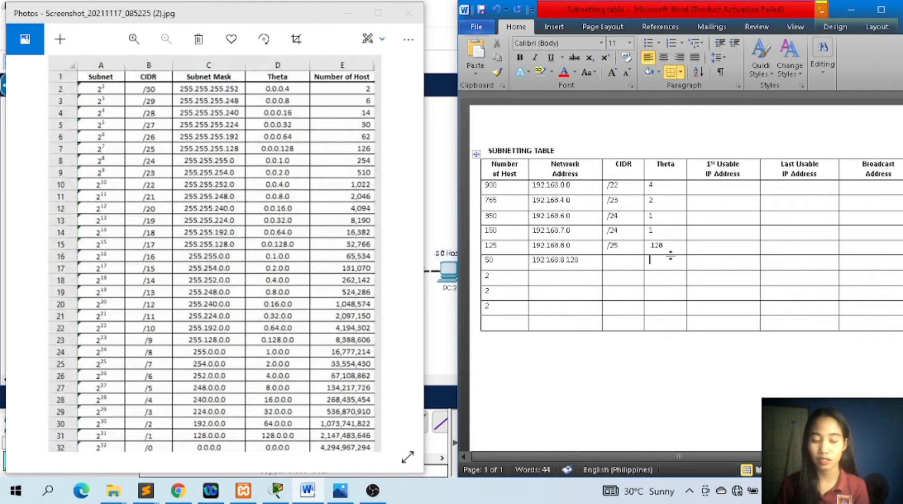
{"action": "type", "text": "64"}
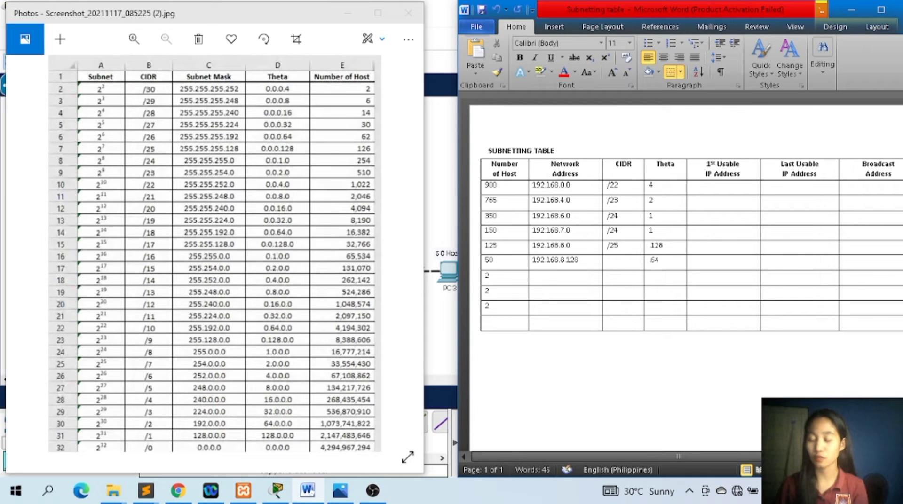
{"action": "left_click", "coordinate": [630, 261]}
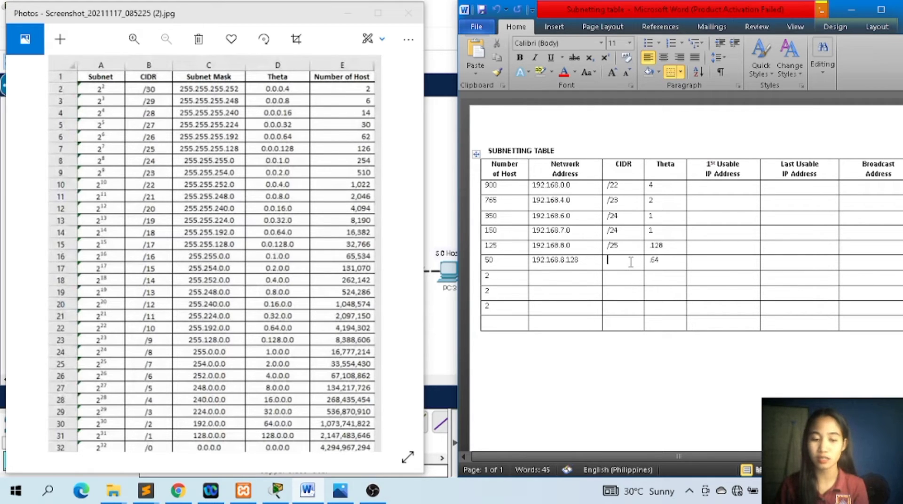
{"action": "type", "text": "/26"}
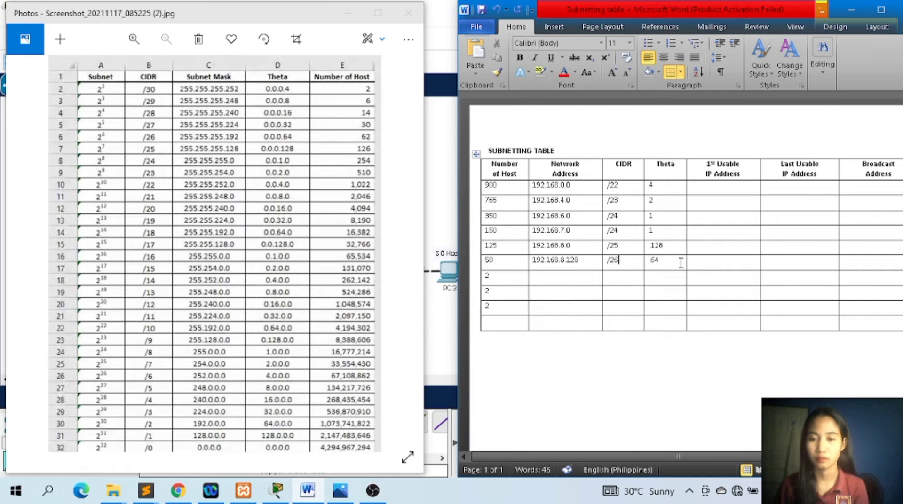
Enter 192.168.8.192 as the network address in the first 2-host row.
{"action": "left_click", "coordinate": [571, 281]}
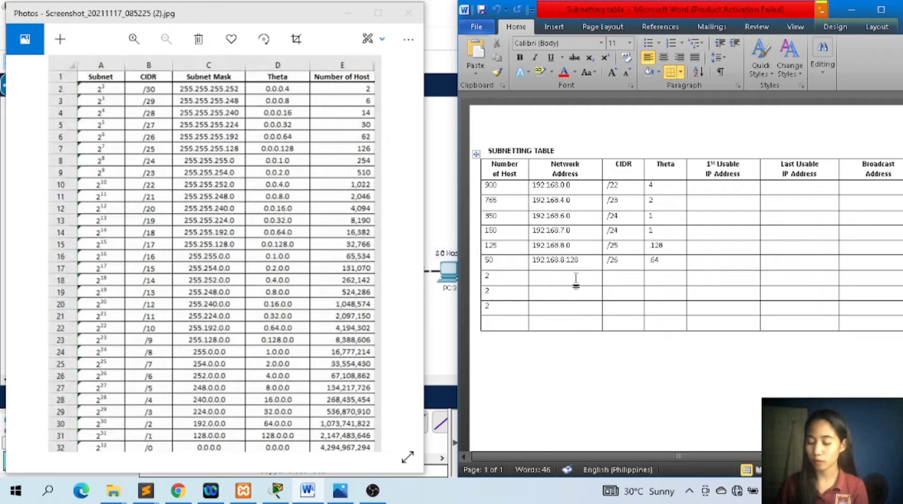
{"action": "type", "text": "192"}
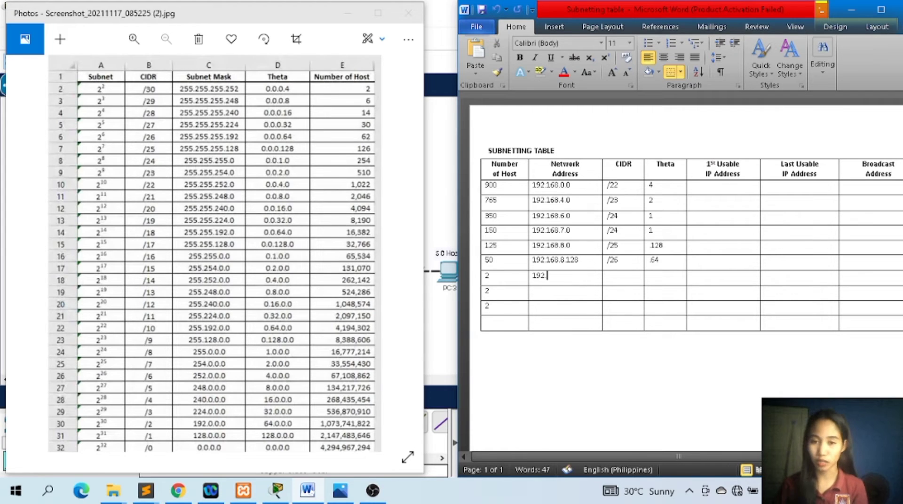
{"action": "type", "text": ".168"}
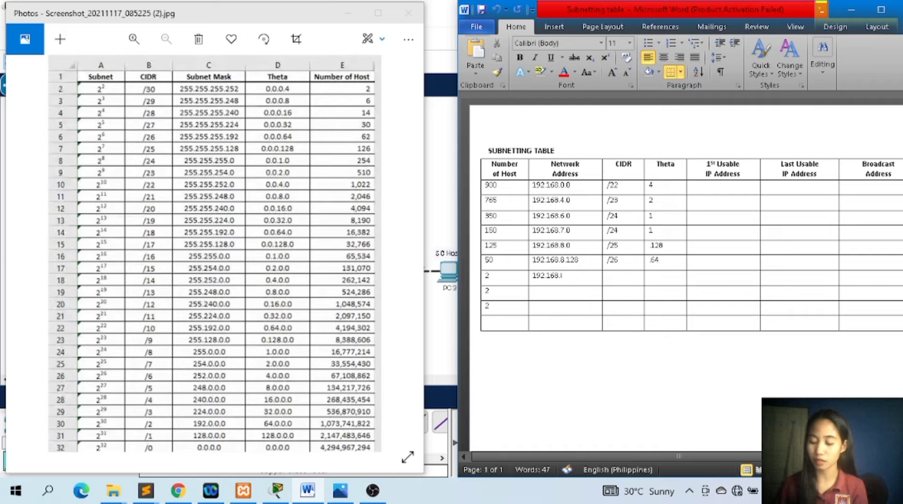
{"action": "type", "text": ".8."}
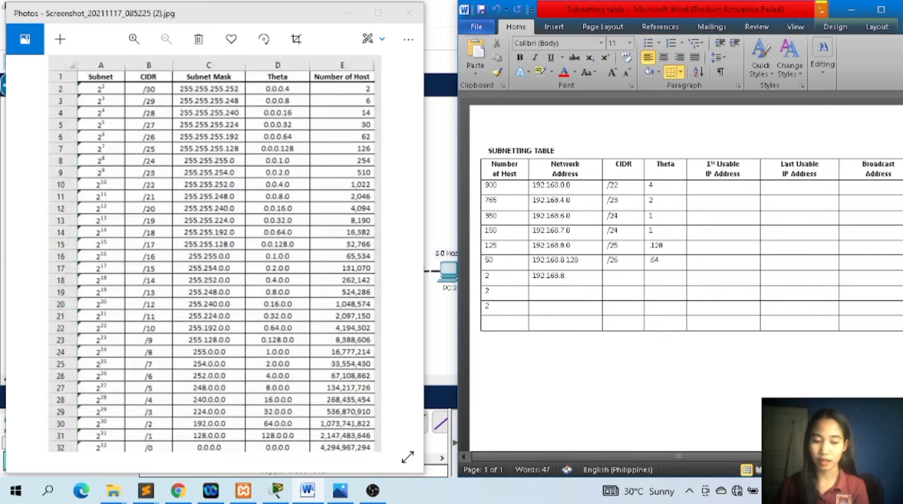
{"action": "type", "text": "19"}
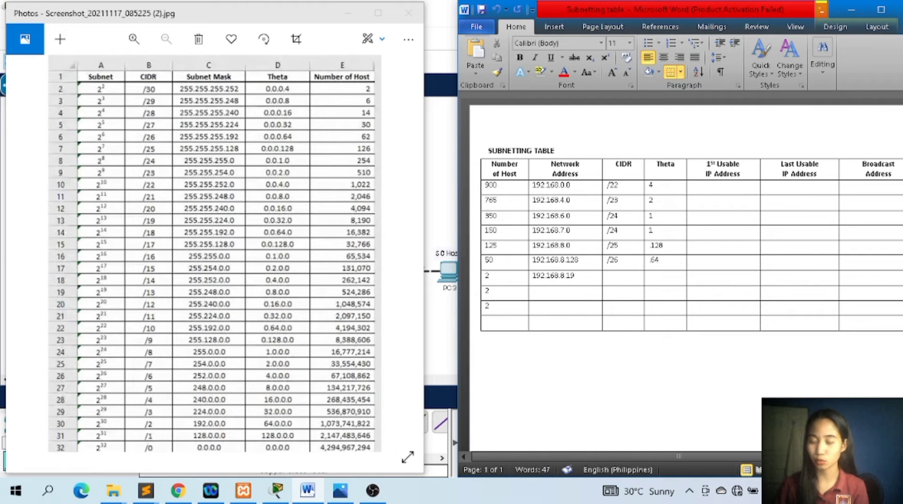
{"action": "type", "text": "22"}
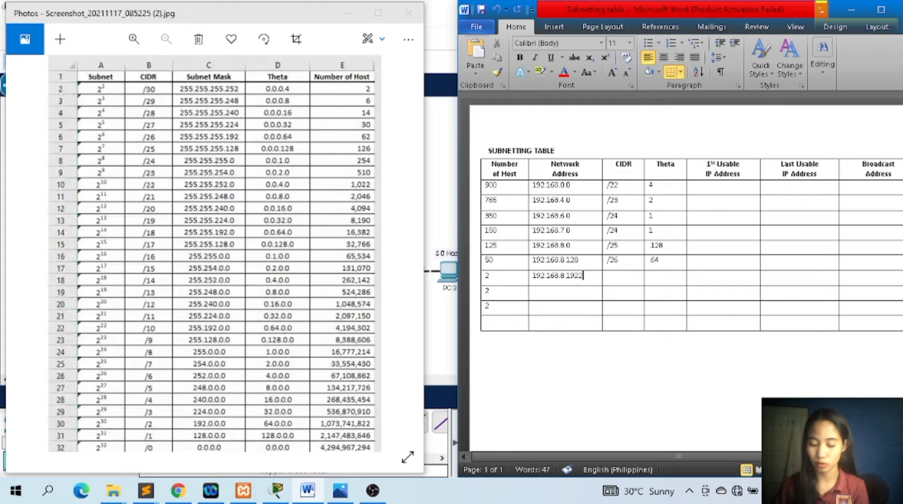
{"action": "key", "text": "BackSpace"}
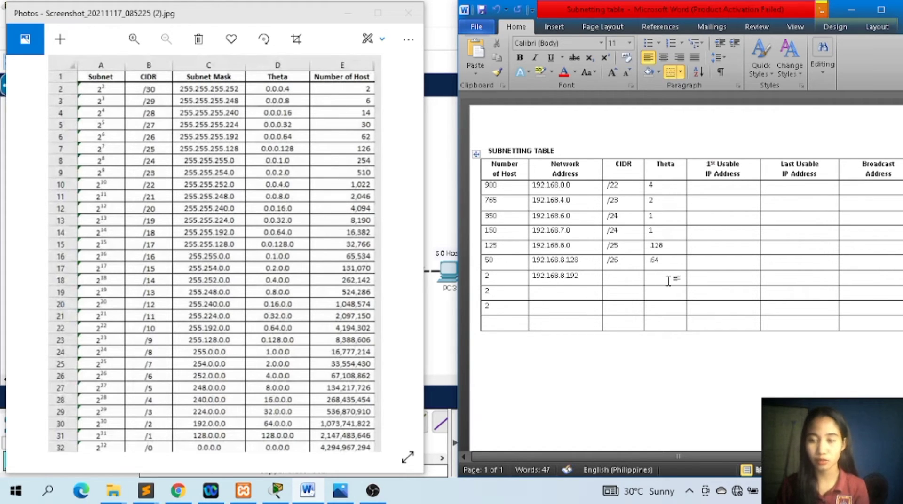
Enter theta .4 and CIDR /30 in the first 2-host row.
{"action": "left_click", "coordinate": [668, 281]}
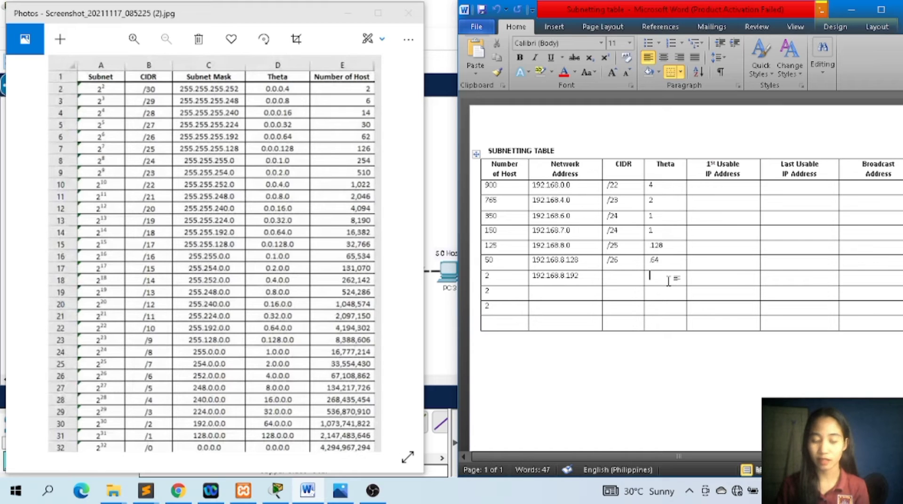
{"action": "type", "text": ".4"}
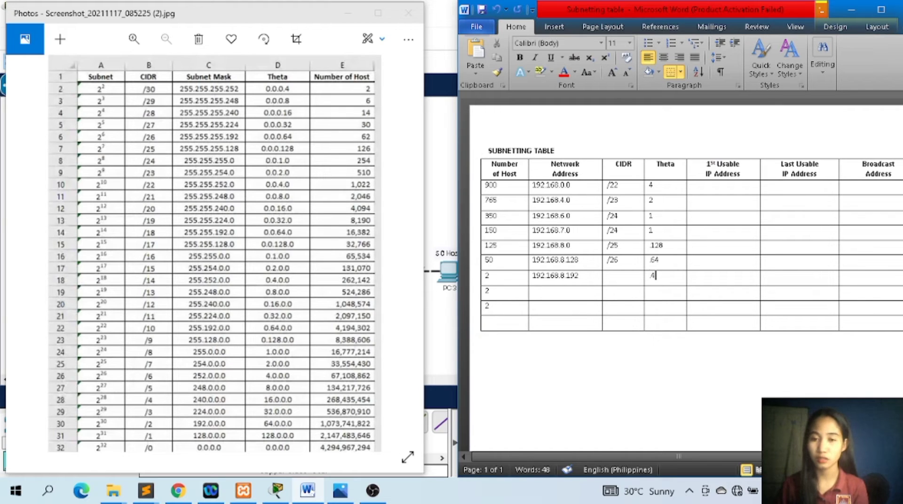
{"action": "left_click", "coordinate": [638, 277]}
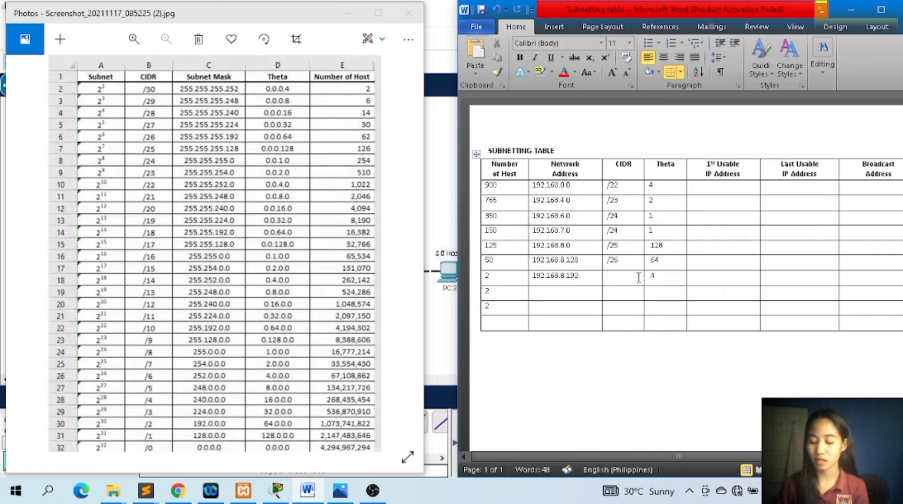
{"action": "type", "text": "/30"}
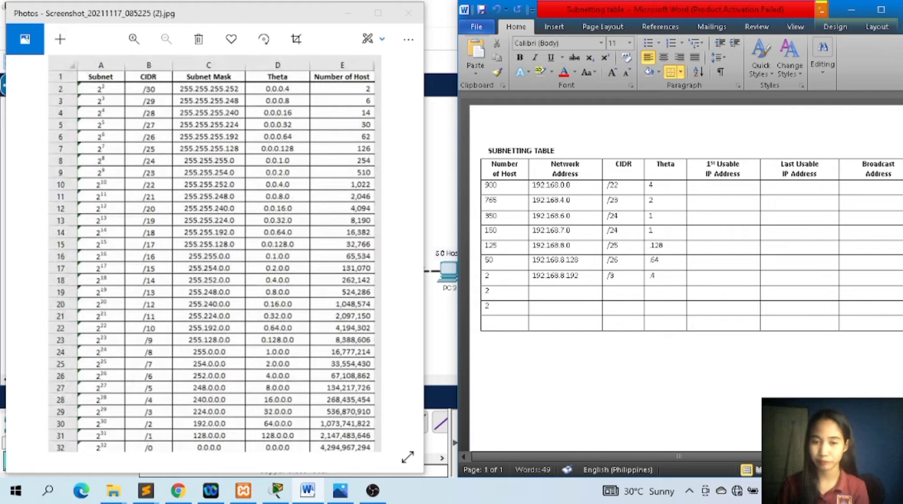
Enter 192.168.8.196 as the network address in the second 2-host row.
{"action": "left_click", "coordinate": [576, 294]}
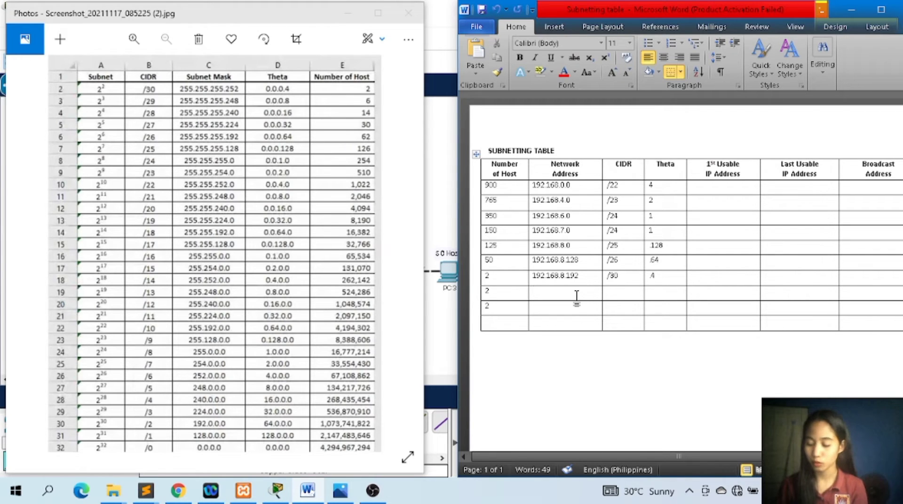
{"action": "type", "text": "192.1"}
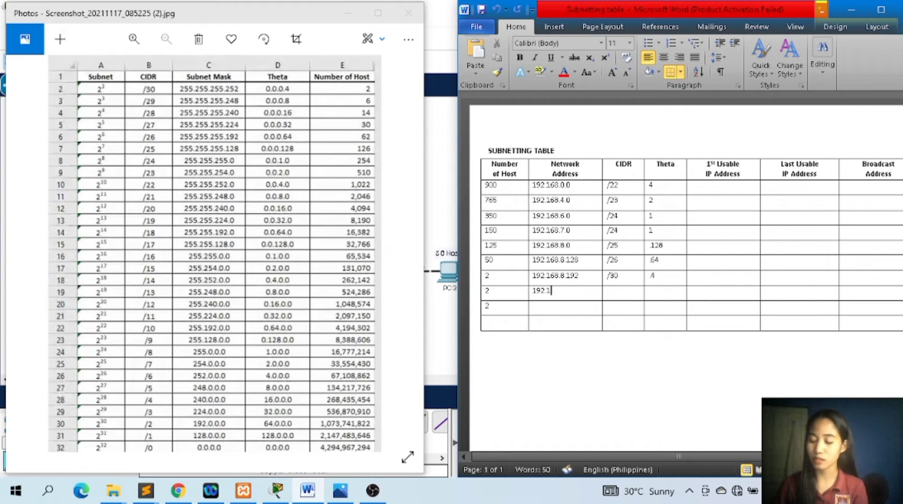
{"action": "type", "text": "68."}
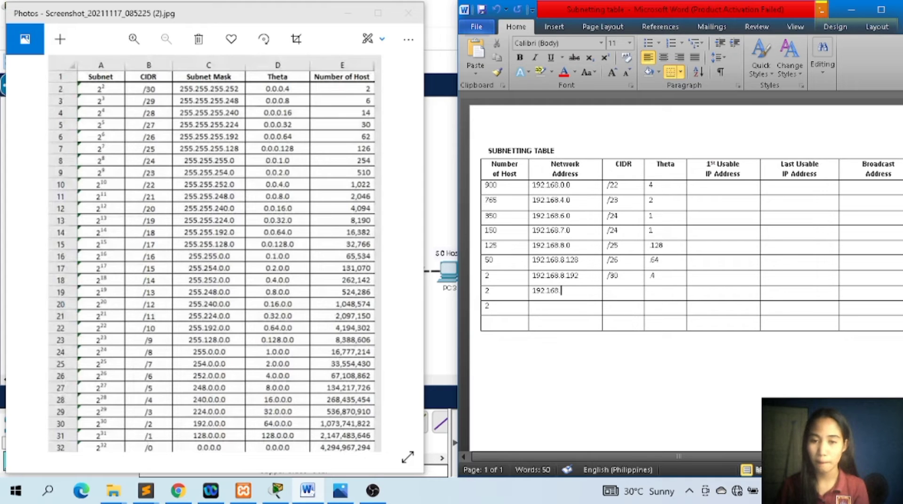
{"action": "type", "text": "8"}
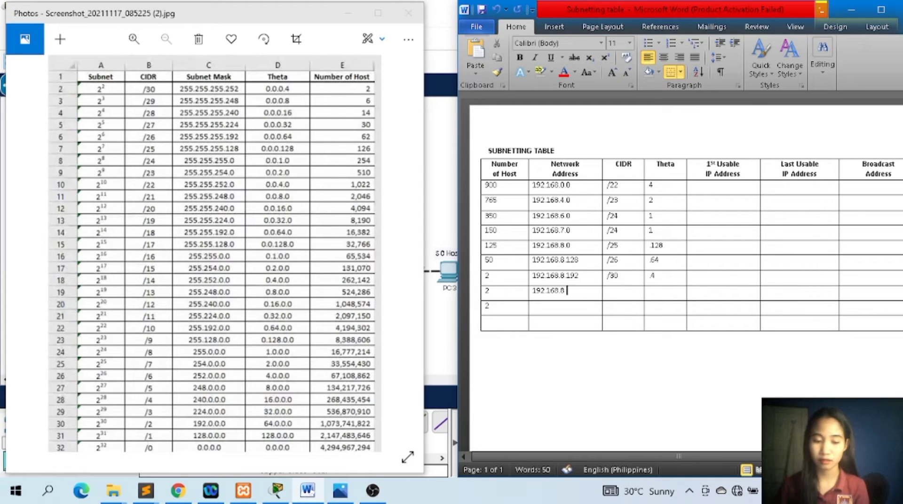
{"action": "type", "text": ".196"}
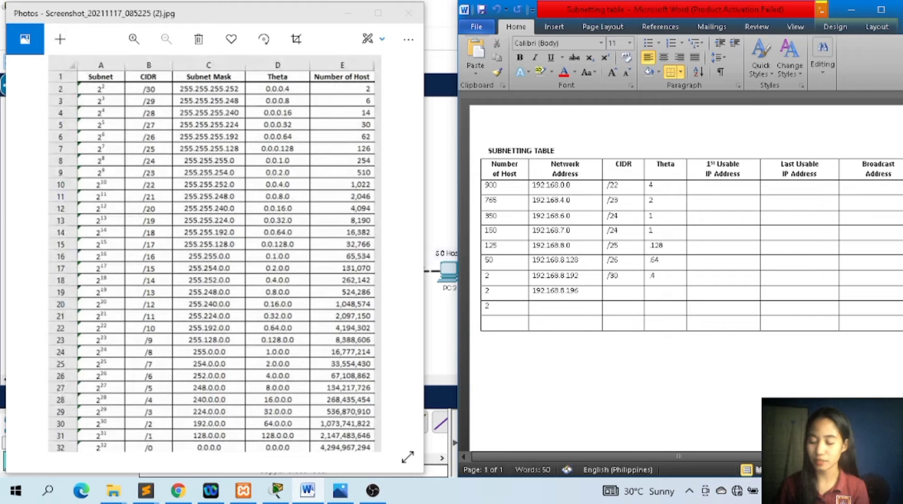
Enter theta .4 and CIDR /30 in the second 2-host row.
{"action": "left_click", "coordinate": [660, 293]}
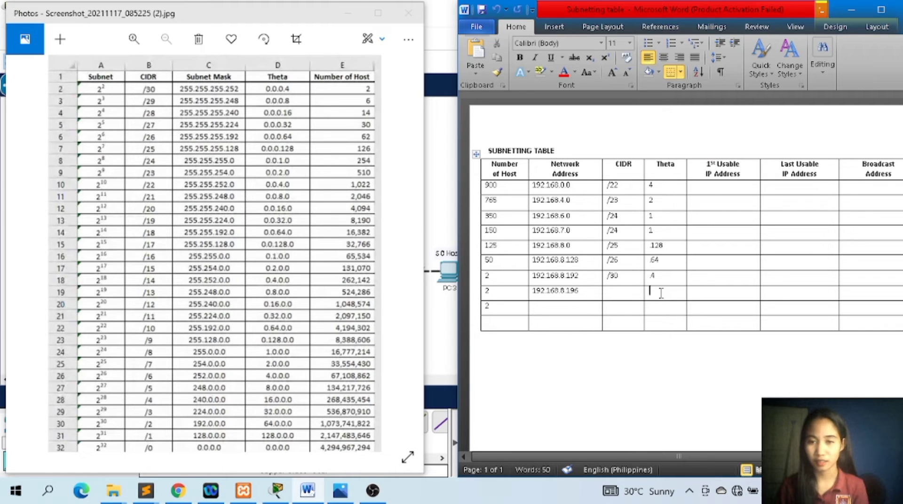
{"action": "type", "text": "4"}
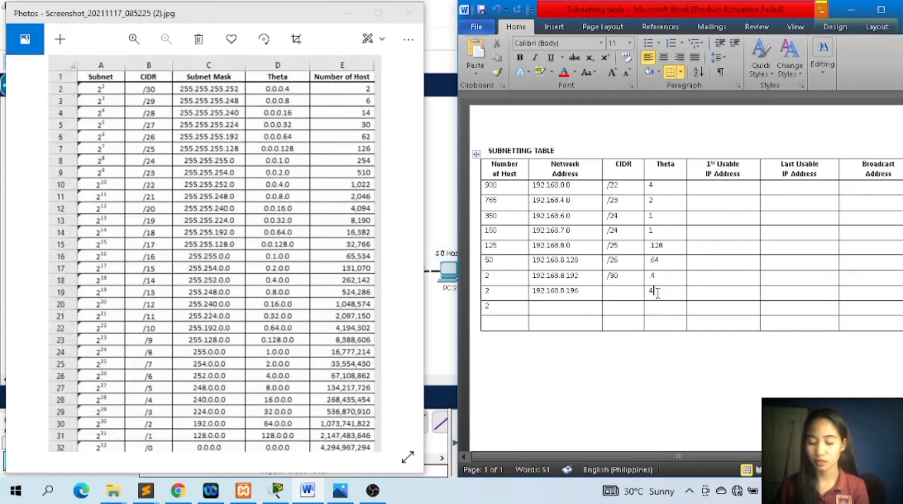
{"action": "key", "text": "BackSpace"}
{"action": "type", "text": ".4"}
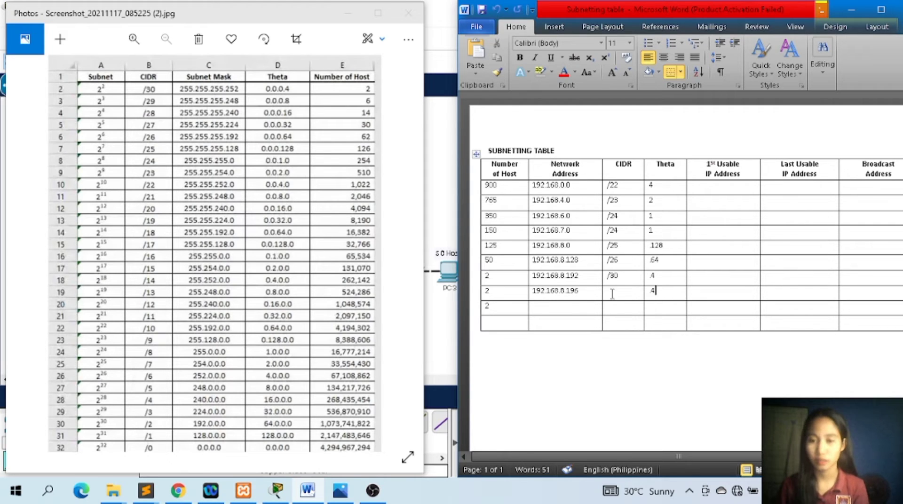
{"action": "left_click", "coordinate": [616, 291]}
{"action": "type", "text": "/30"}
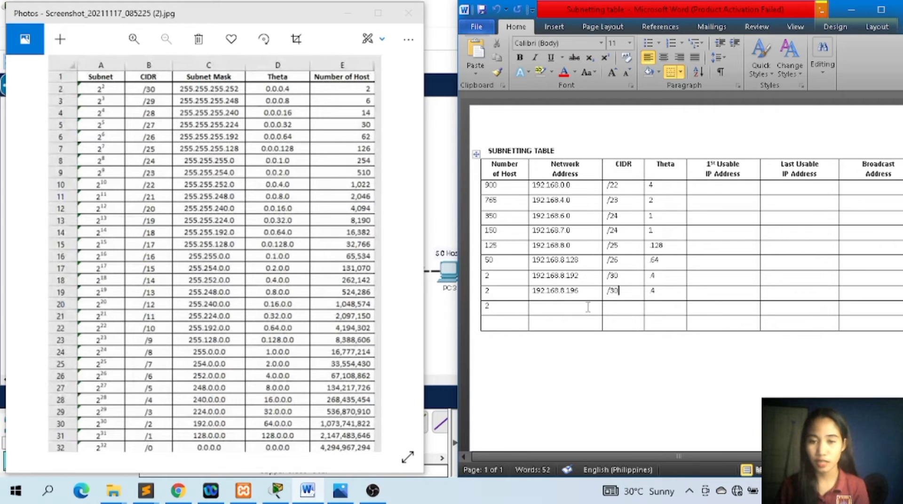
Enter 192.168.8.200 as the network address in the third 2-host row.
{"action": "left_click", "coordinate": [566, 309]}
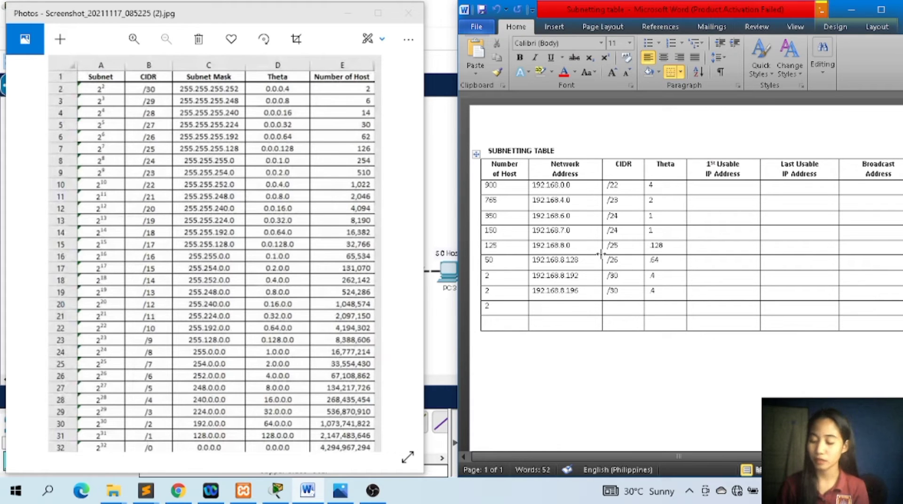
{"action": "type", "text": "192.16"}
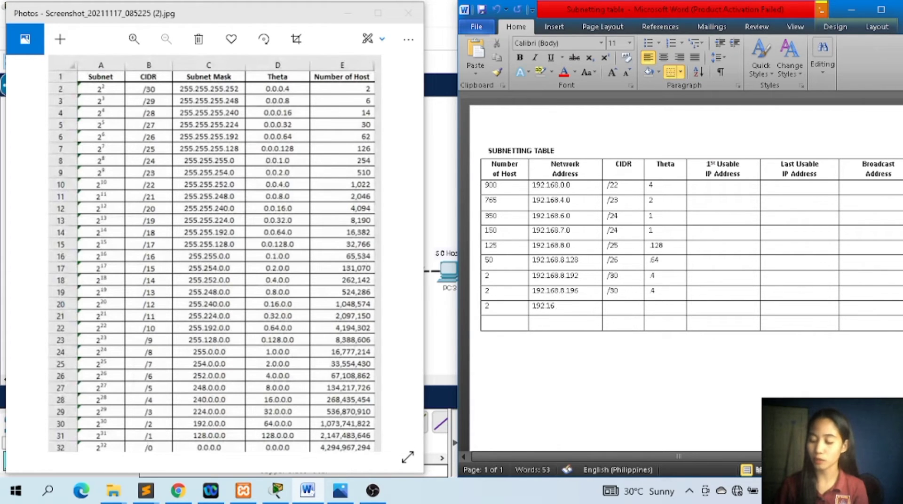
{"action": "type", "text": "8.8"}
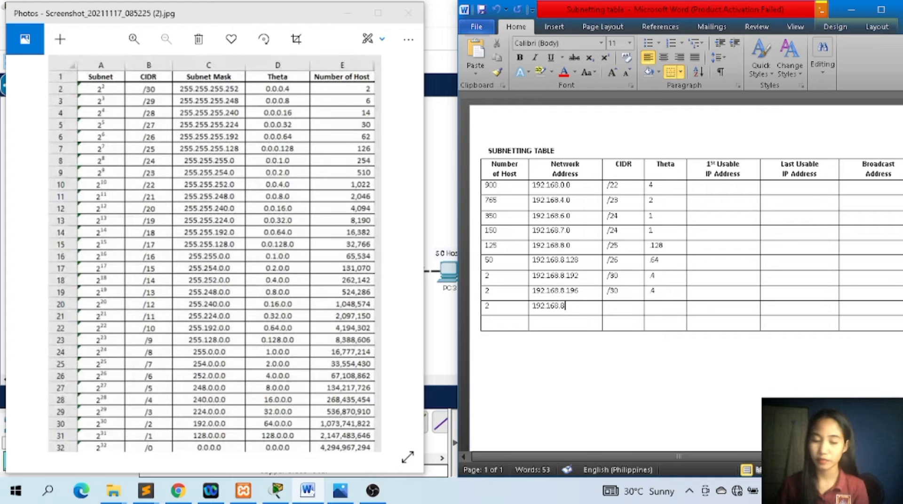
{"action": "type", "text": ".200"}
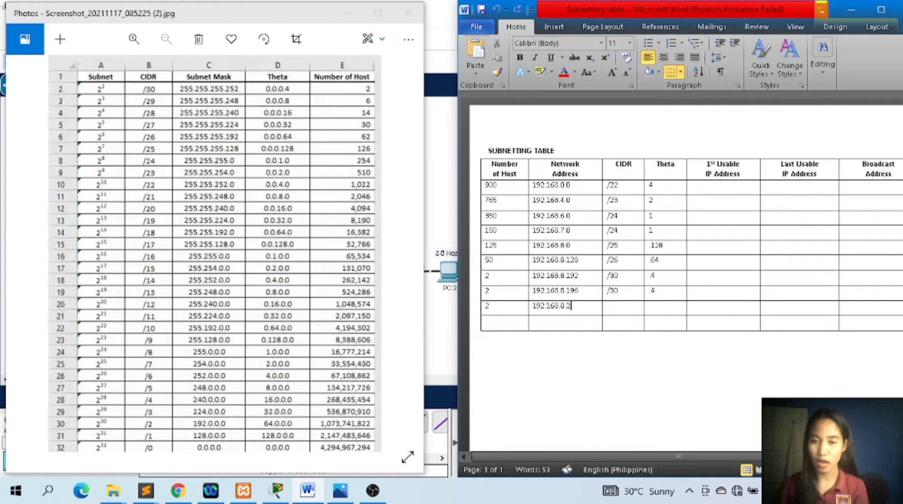
Enter theta .4 and CIDR /30 in the third 2-host row.
{"action": "left_click", "coordinate": [676, 307]}
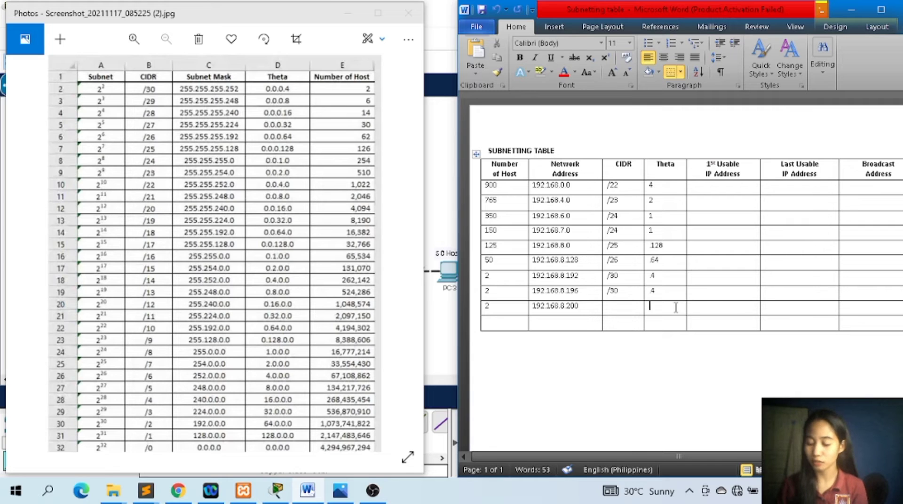
{"action": "type", "text": ".4"}
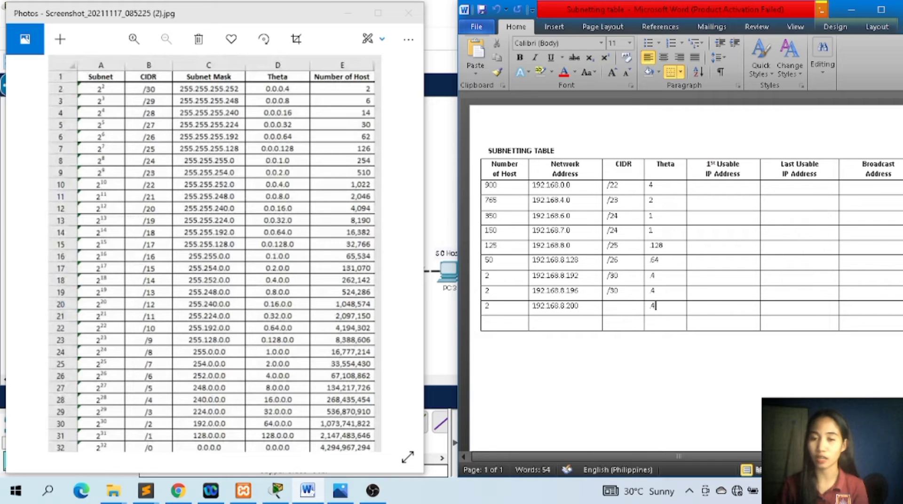
{"action": "left_click", "coordinate": [631, 314]}
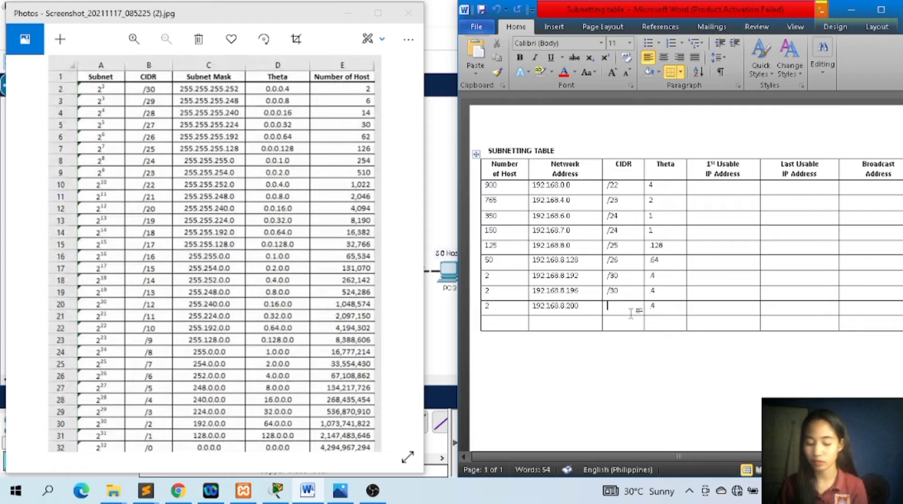
{"action": "type", "text": "/30"}
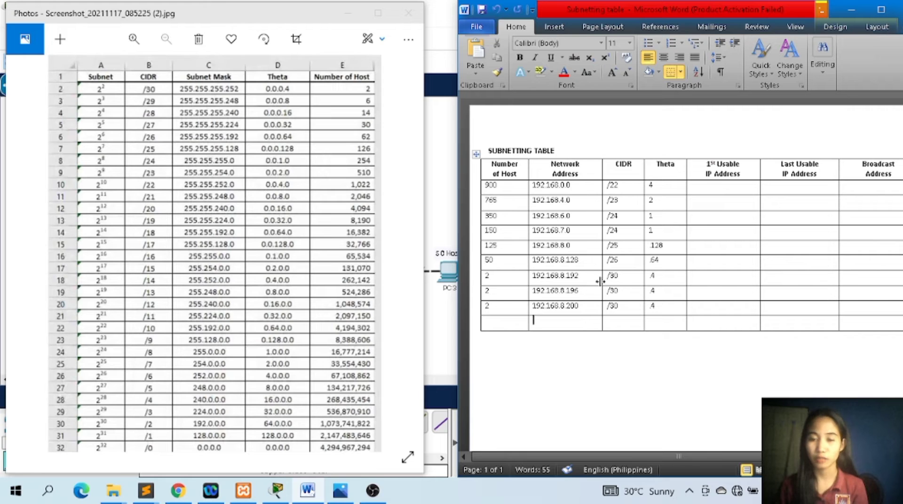
Enter 192.168.8.204 as the network address in the table's last row, which has no host number.
{"action": "type", "text": "1"}
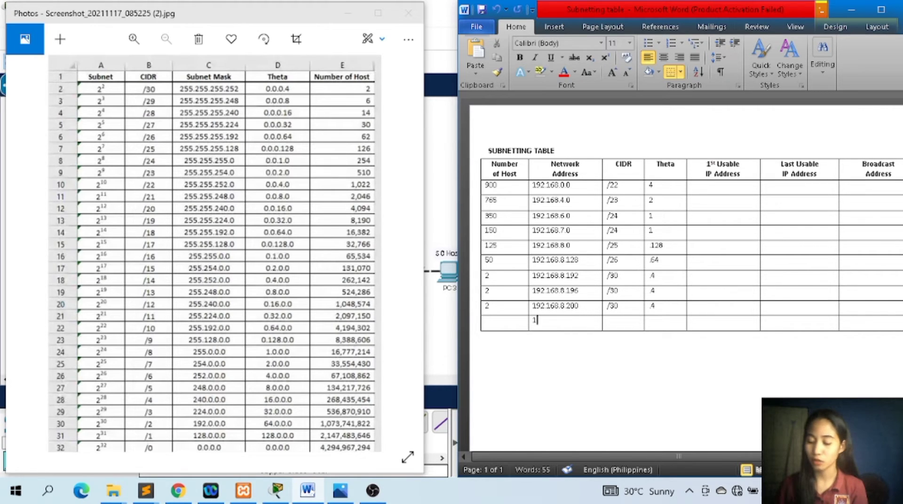
{"action": "type", "text": "92.168."}
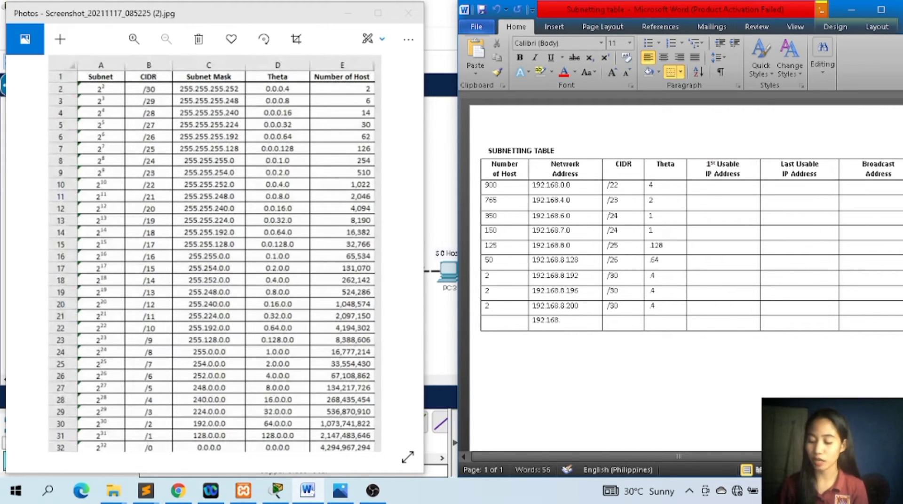
{"action": "type", "text": "8."}
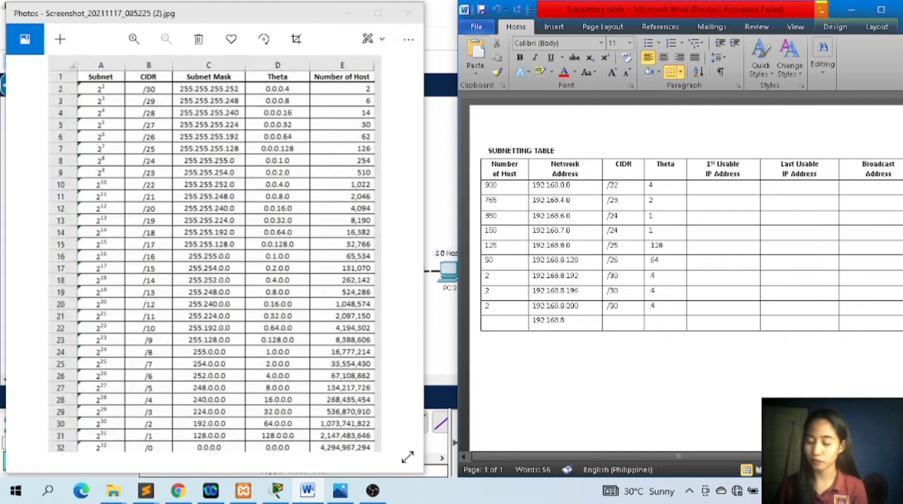
{"action": "type", "text": "2"}
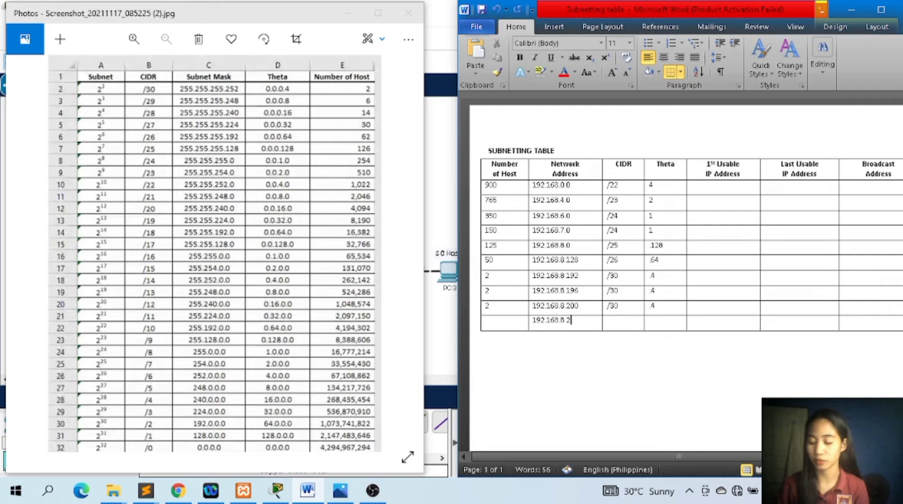
{"action": "type", "text": "04"}
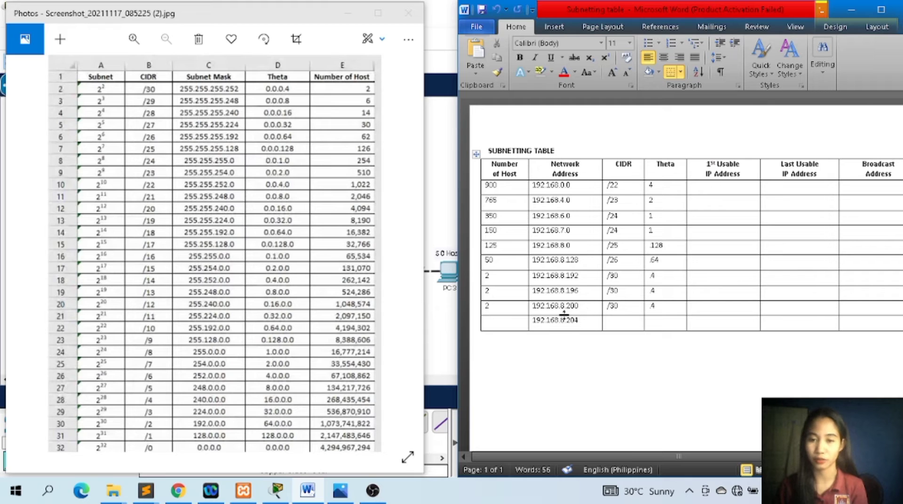
Go through the network addresses in the table, from the 50-host row down to the last row.
{"action": "left_click_drag", "start_coordinate": [623, 456], "coordinate": [648, 456]}
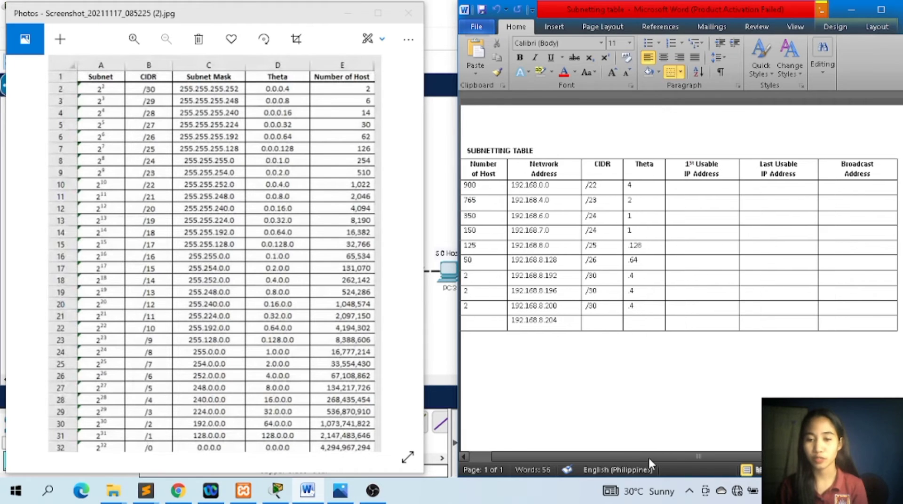
{"action": "left_click", "coordinate": [722, 188]}
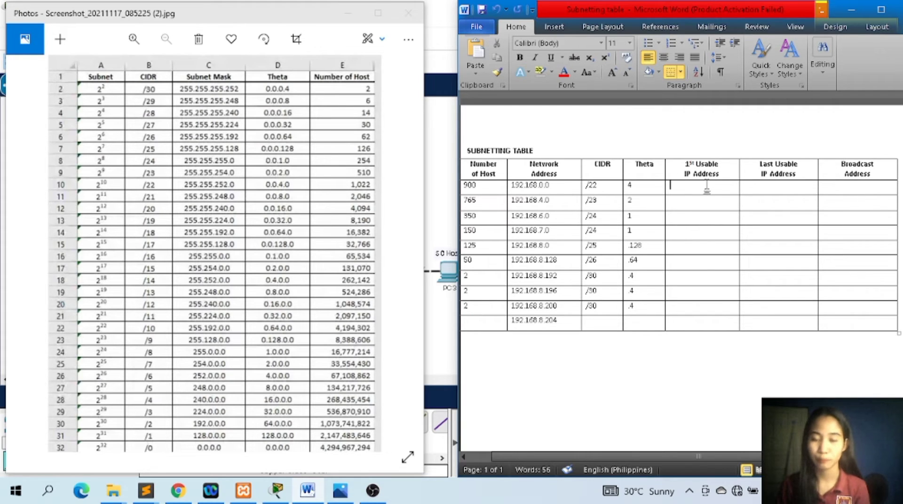
{"action": "left_click", "coordinate": [569, 260]}
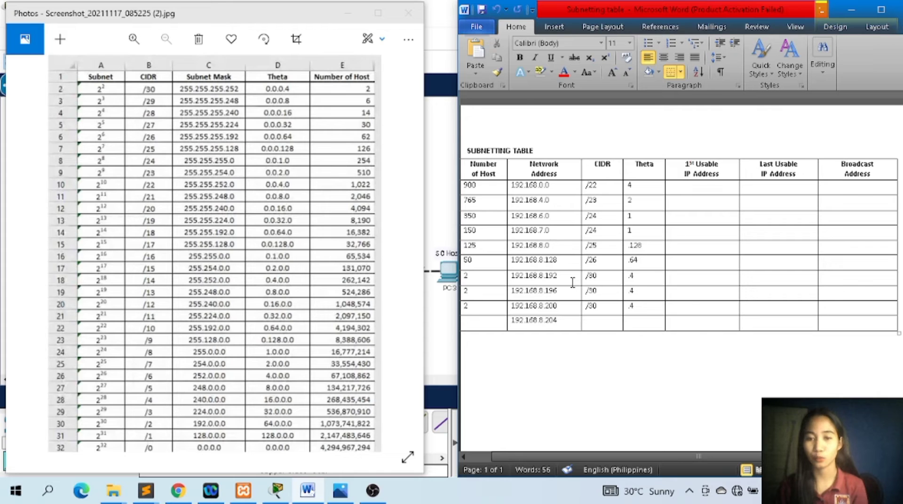
{"action": "left_click", "coordinate": [572, 279]}
{"action": "left_click", "coordinate": [572, 290]}
{"action": "left_click", "coordinate": [572, 306]}
{"action": "left_click", "coordinate": [571, 332]}
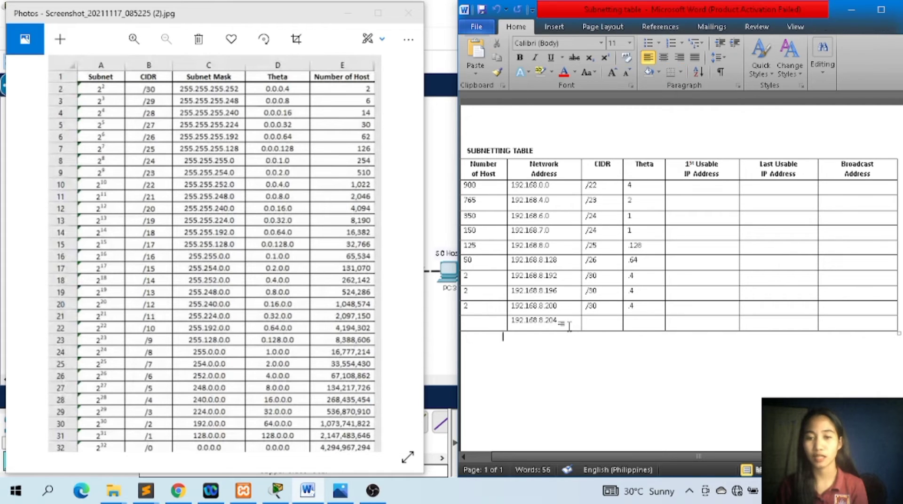
{"action": "left_click", "coordinate": [563, 323]}
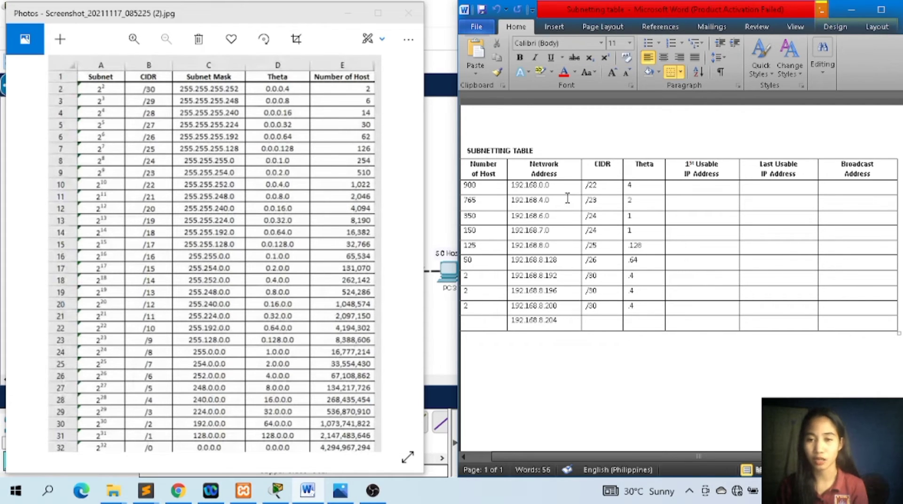
Enter 192.168.0.1 as the first usable IP address in the 900-host row.
{"action": "left_click", "coordinate": [691, 187]}
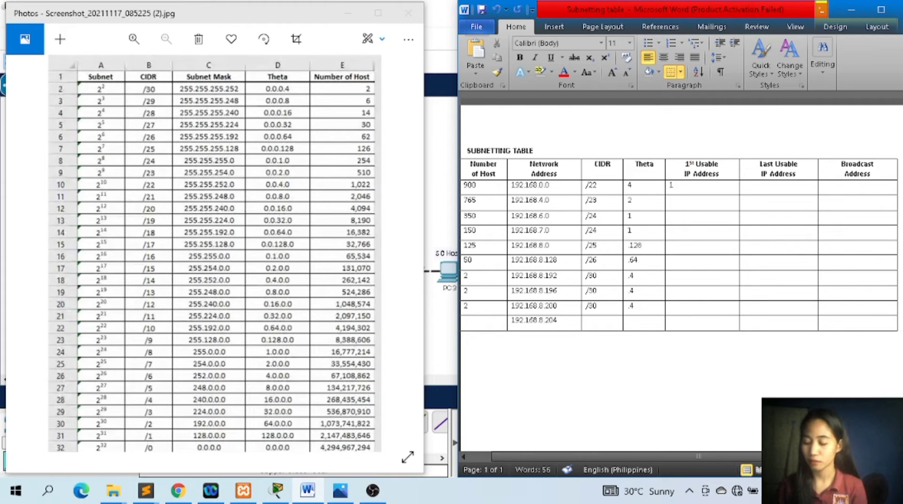
{"action": "type", "text": "192.168."}
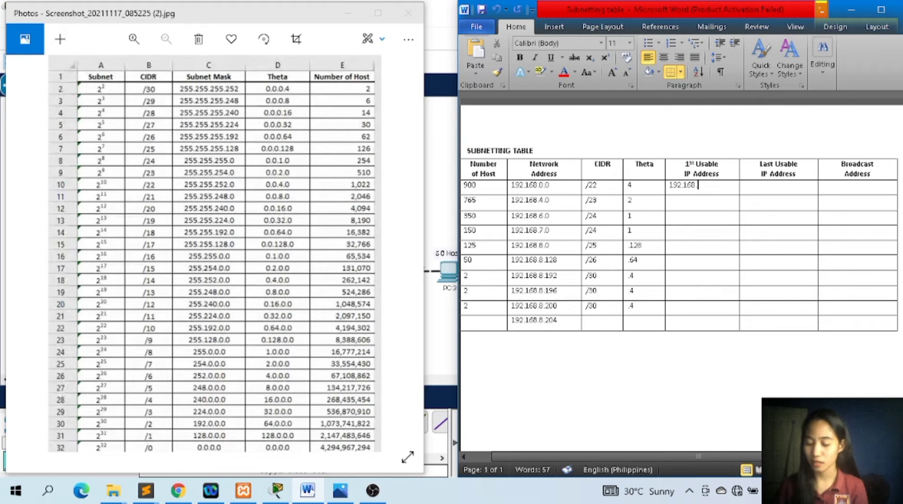
{"action": "type", "text": "0.1"}
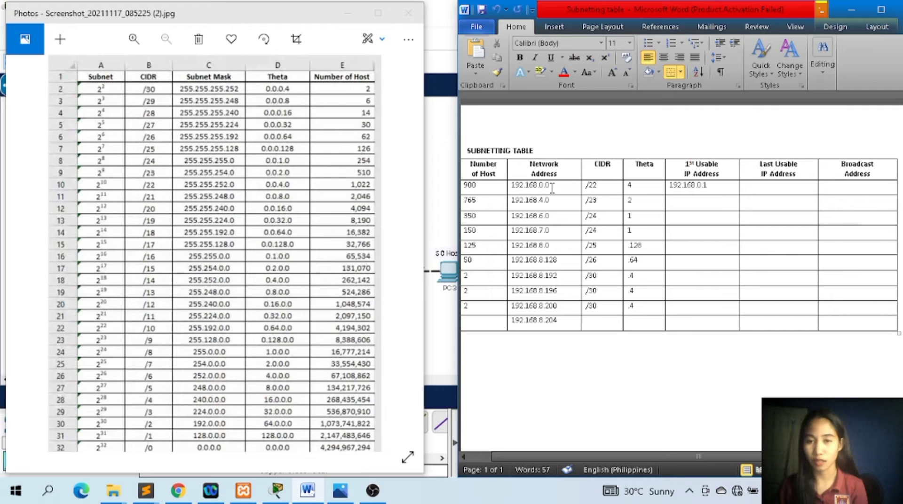
Enter 192.168.4.1 as the first usable IP address in the 765-host row.
{"action": "left_click", "coordinate": [556, 201]}
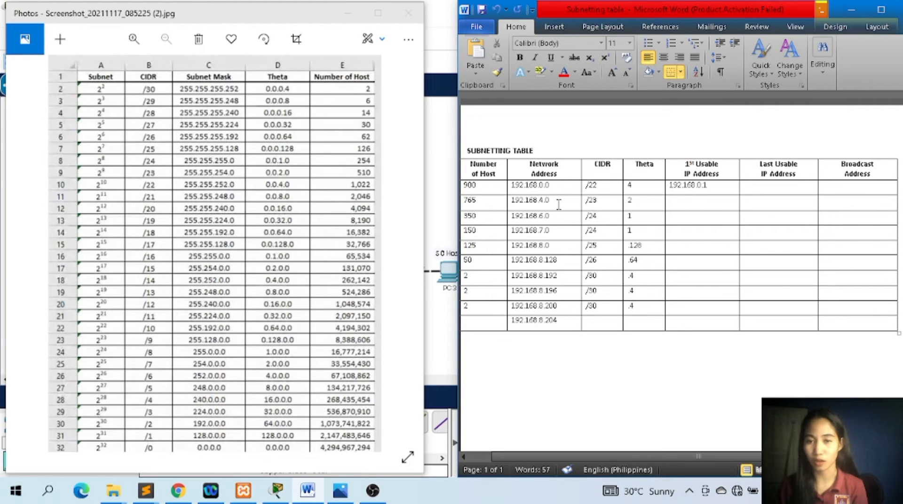
{"action": "left_click", "coordinate": [698, 201]}
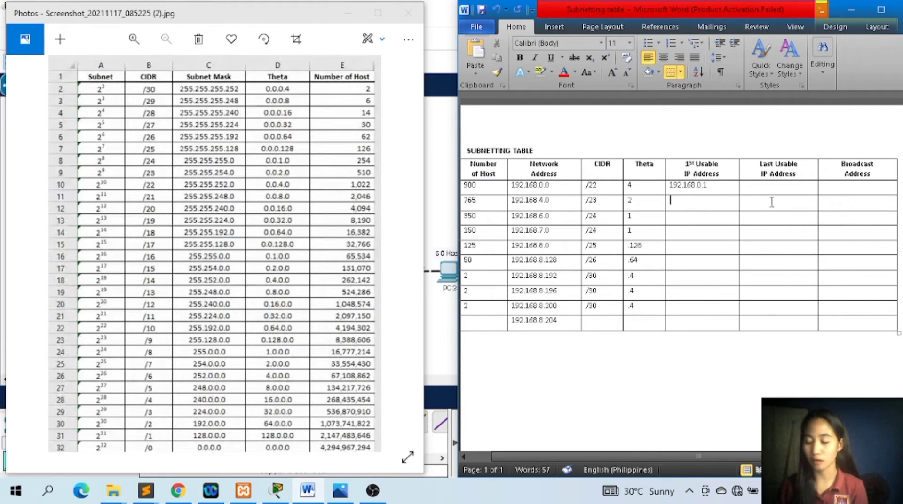
{"action": "type", "text": "192.168.8."}
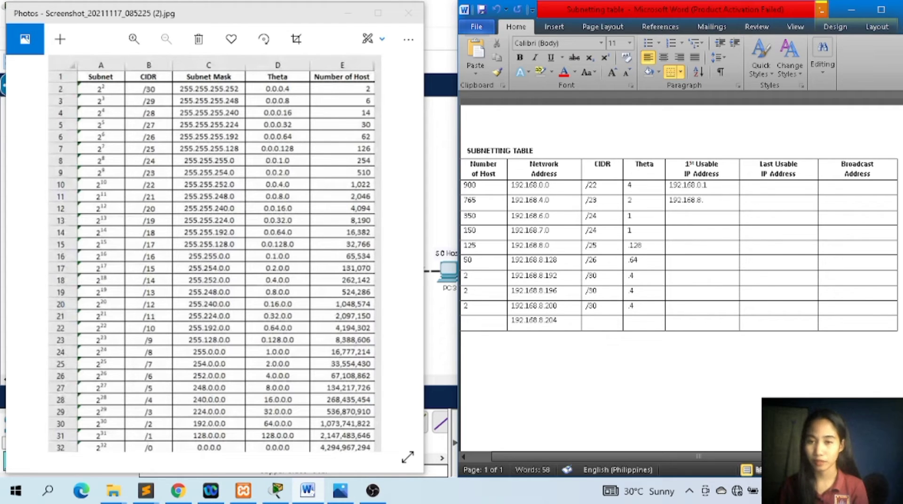
{"action": "type", "text": "1"}
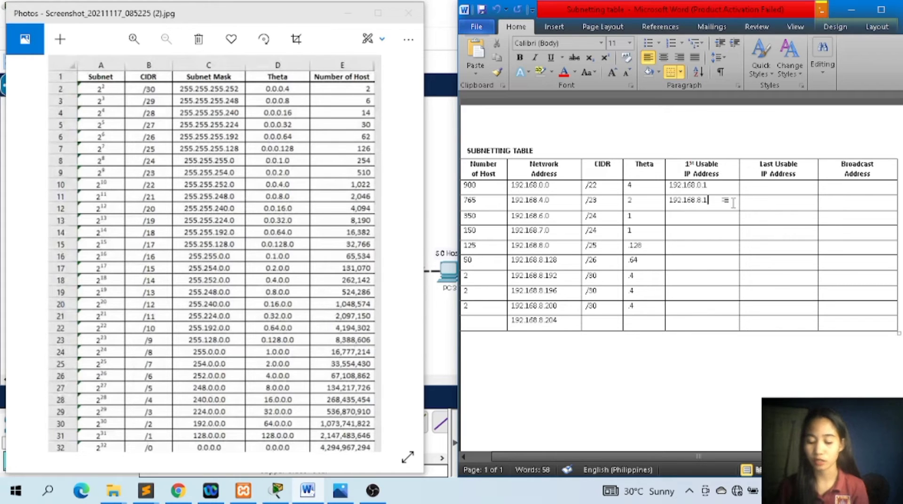
{"action": "key", "text": "BackSpace"}
{"action": "key", "text": "BackSpace"}
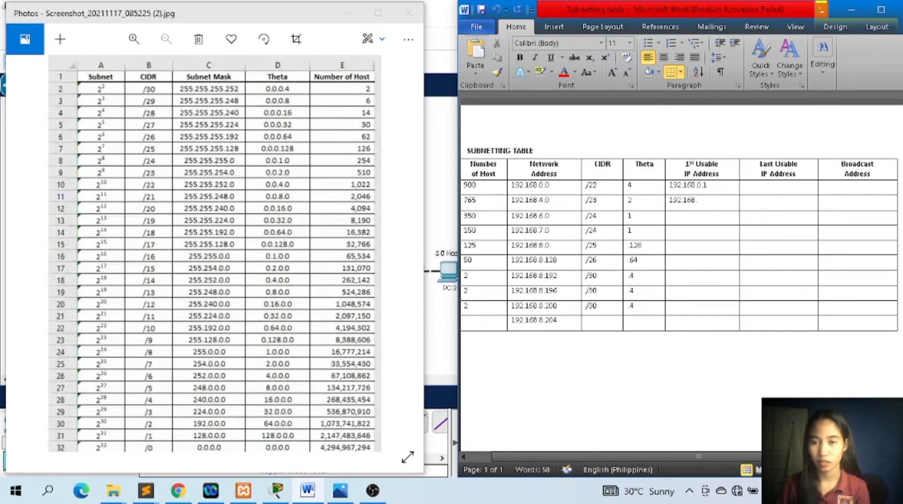
{"action": "type", "text": "4"}
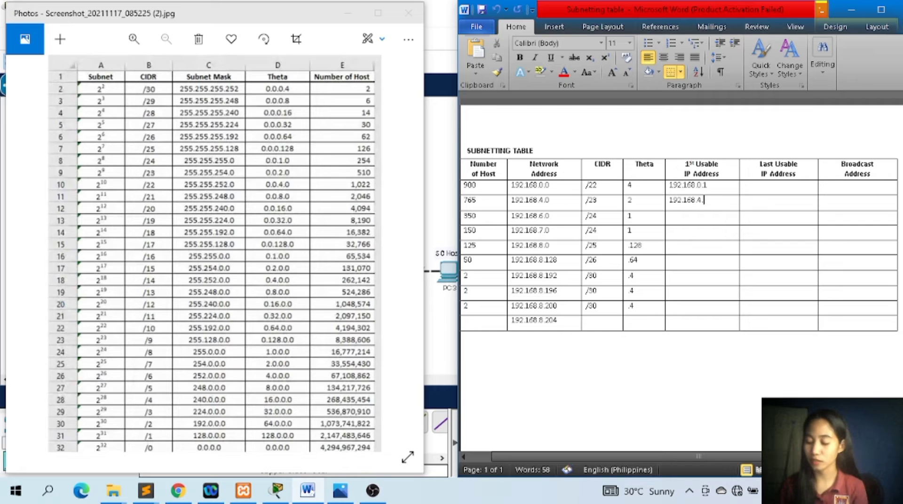
{"action": "type", "text": "."}
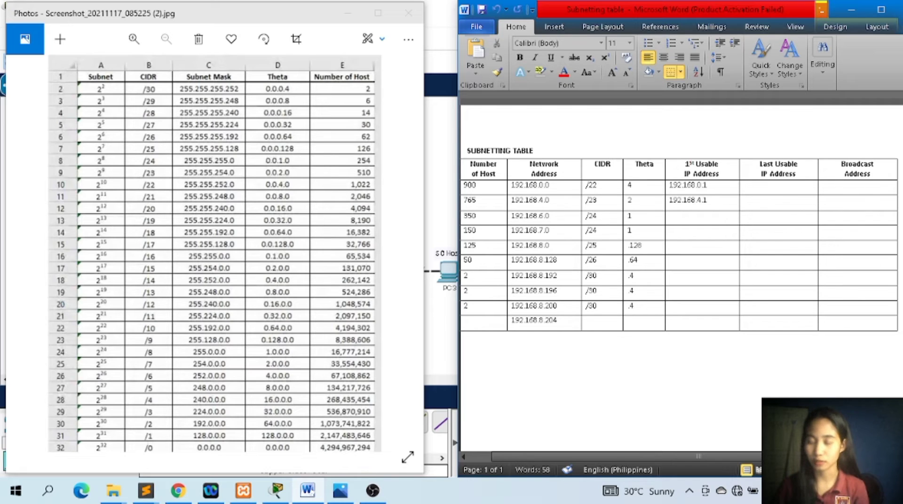
{"action": "type", "text": "1"}
Enter 192.168.6.1 as the first usable IP address in the 350-host row.
{"action": "left_click", "coordinate": [720, 218]}
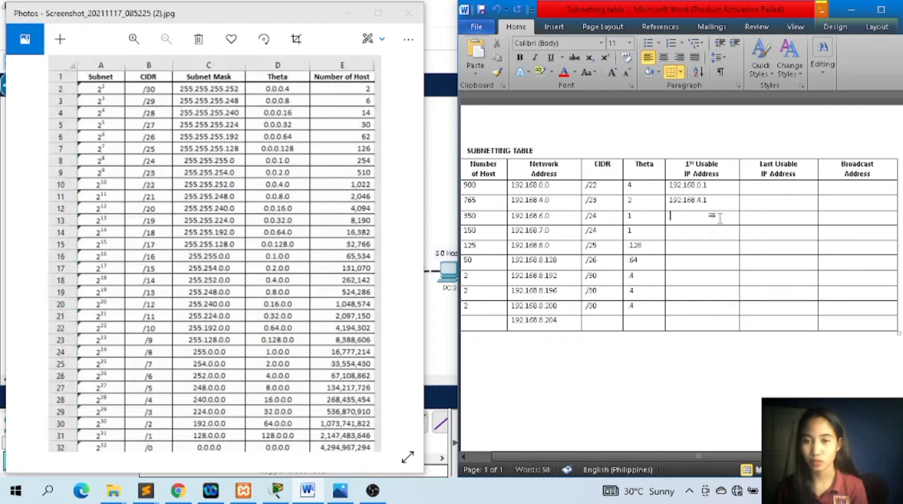
{"action": "type", "text": "192."}
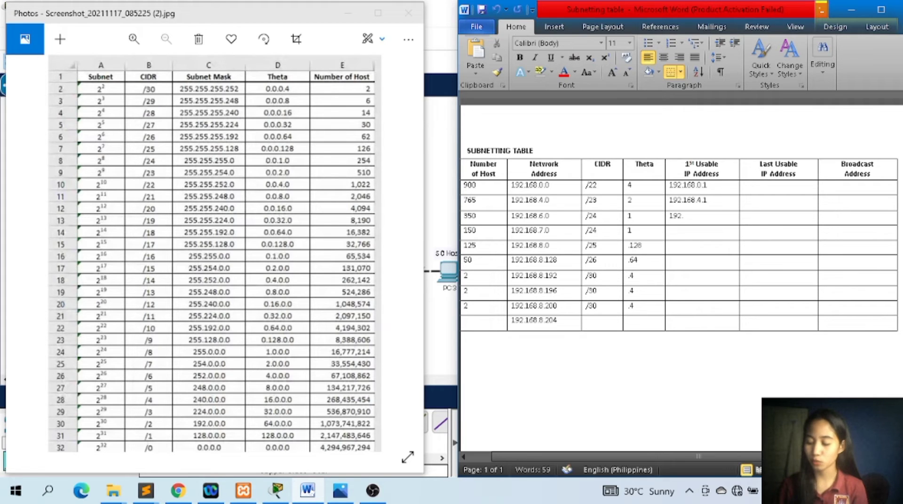
{"action": "type", "text": "168."}
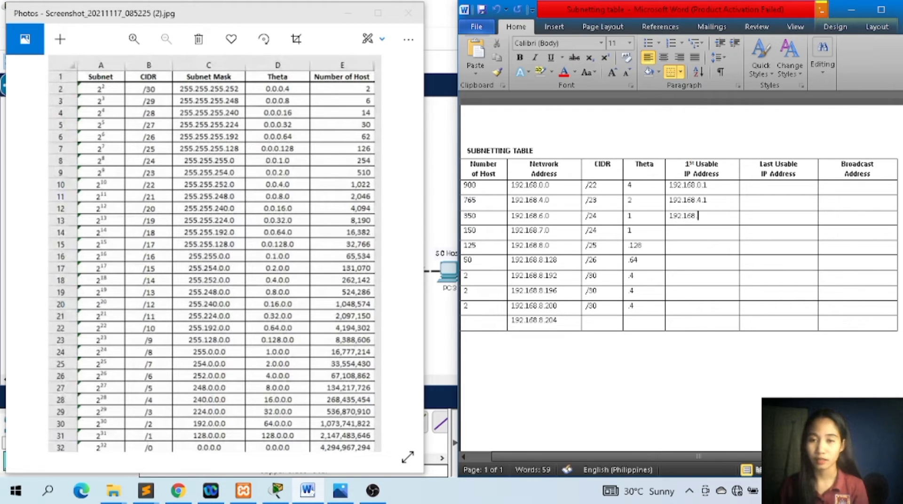
{"action": "type", "text": "6.1"}
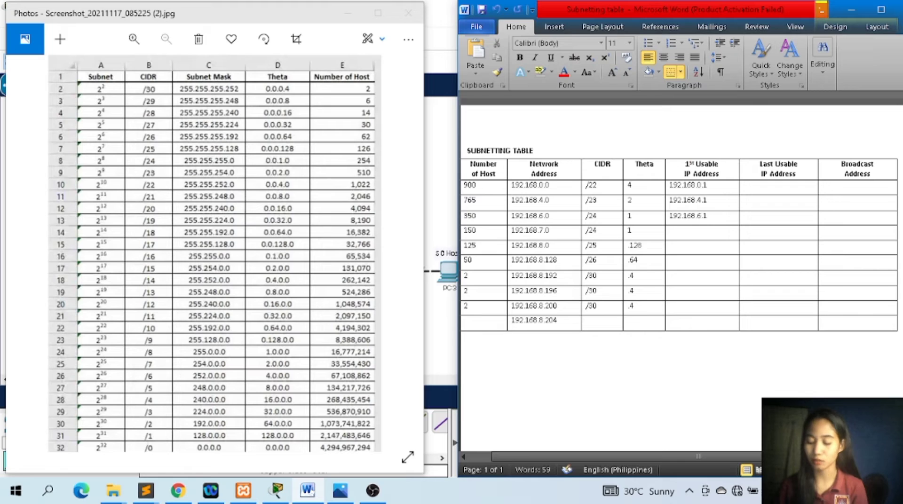
Enter 192.168.7.7 as the first usable IP address in the 150-host row.
{"action": "left_click", "coordinate": [721, 230]}
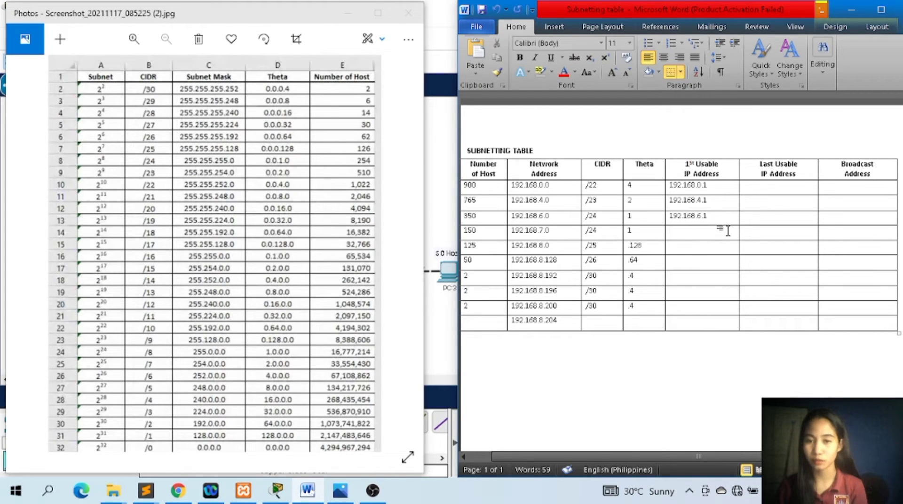
{"action": "type", "text": "192.168"}
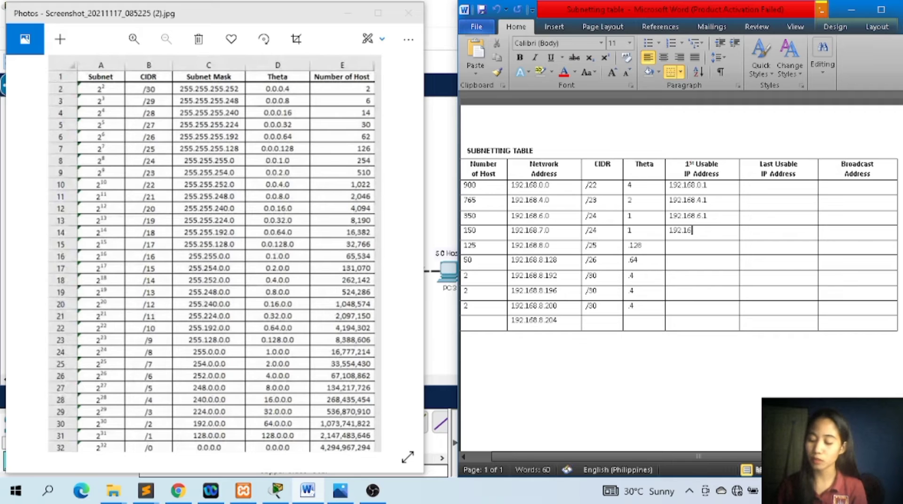
{"action": "type", "text": "."}
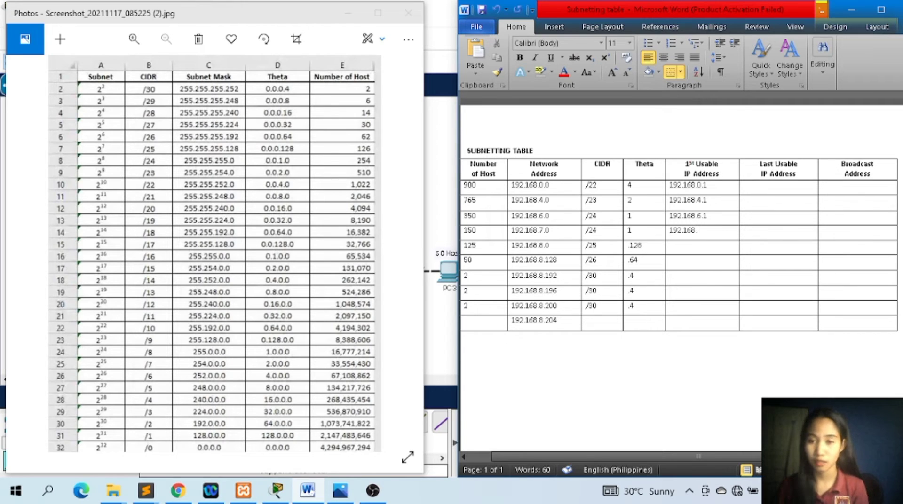
{"action": "type", "text": "7.7"}
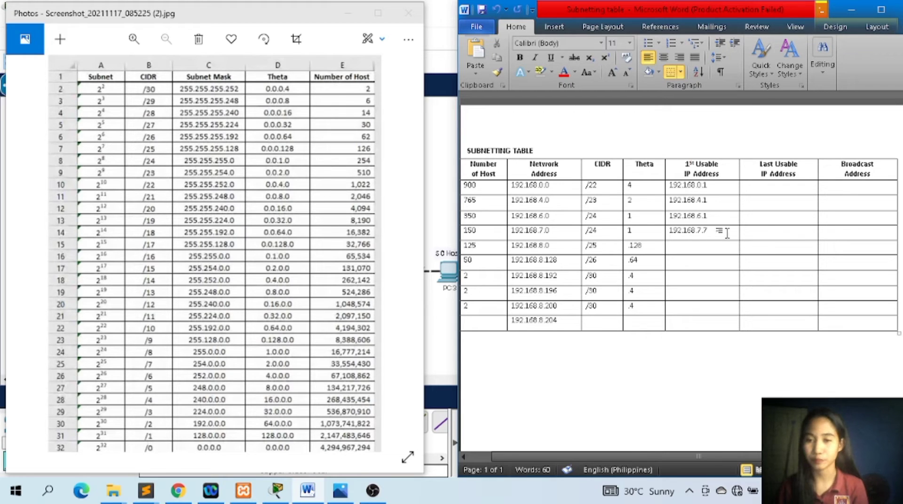
Enter 192.168.8.1 as the 125-host row's first usable IP address and correct the 150-host row's to 192.168.7.1.
{"action": "left_click", "coordinate": [723, 248]}
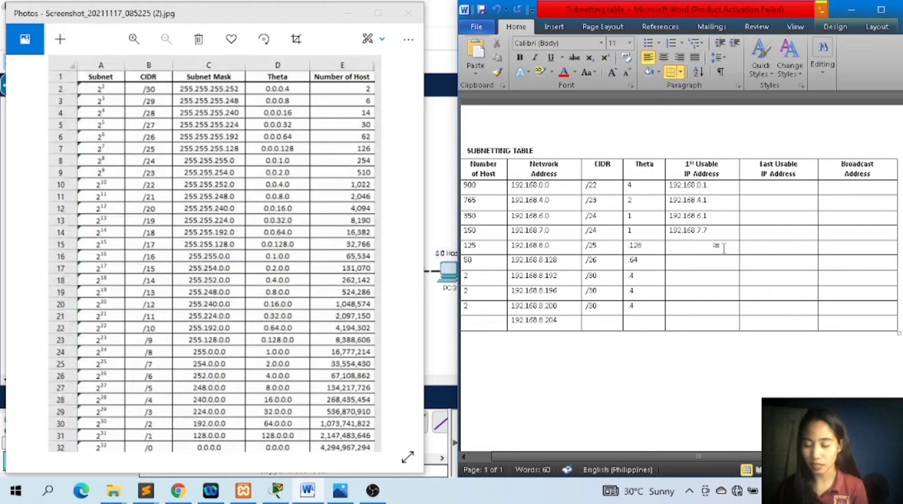
{"action": "type", "text": "192.168."}
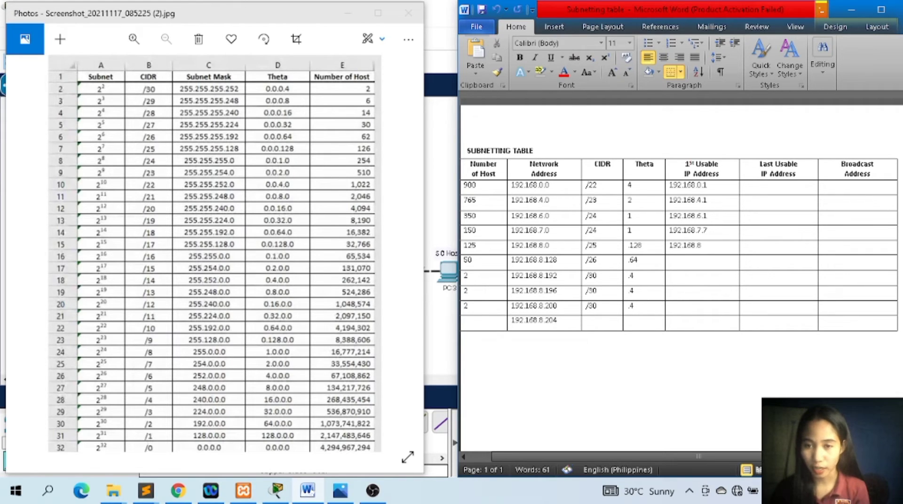
{"action": "type", "text": "8"}
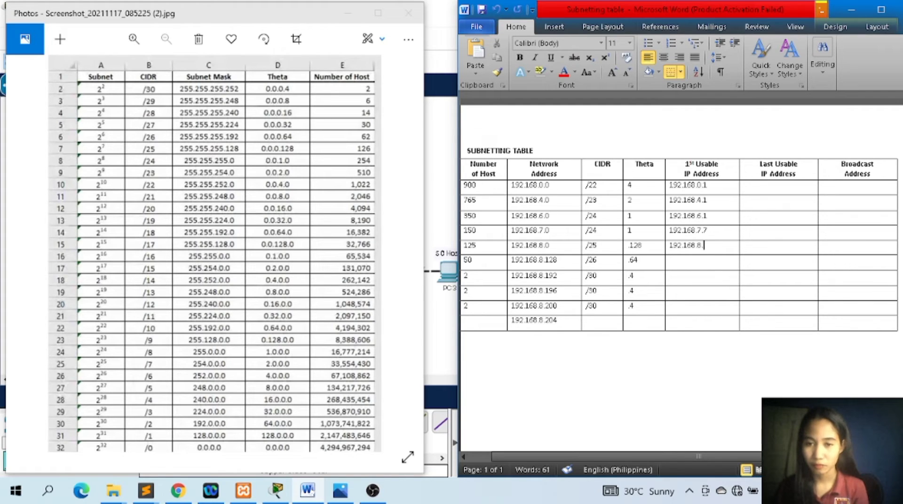
{"action": "type", "text": ".1"}
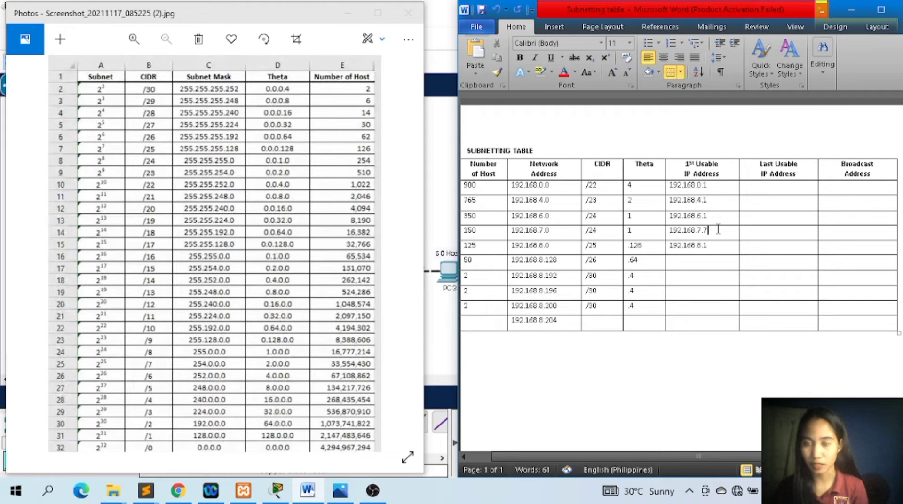
{"action": "key", "text": "BackSpace"}
{"action": "type", "text": "1"}
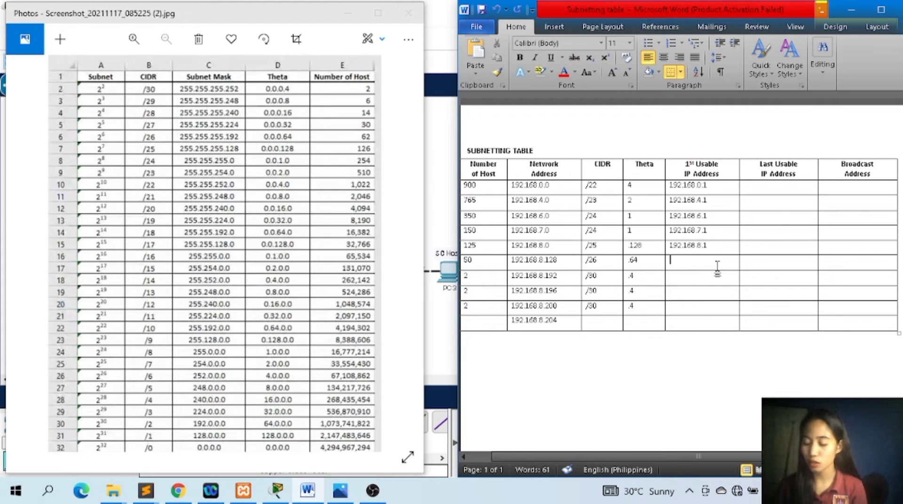
{"action": "type", "text": "192.168"}
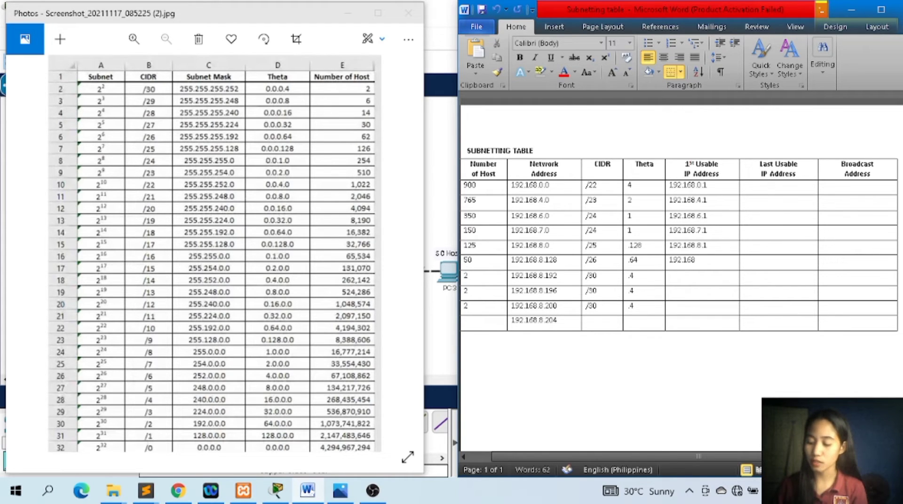
{"action": "type", "text": "."}
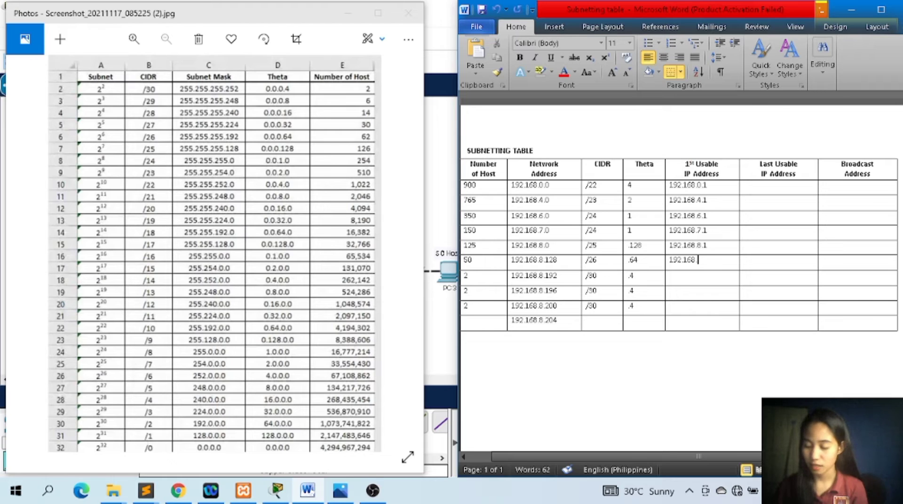
{"action": "type", "text": "8."}
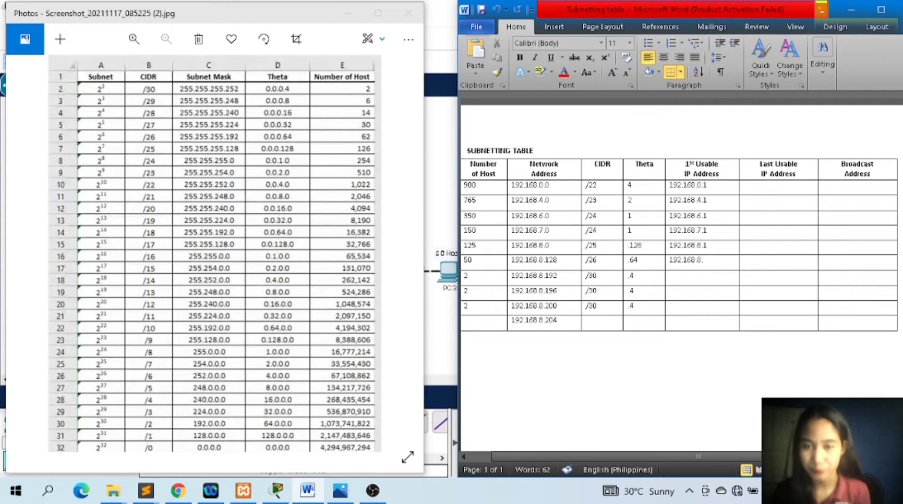
{"action": "type", "text": "12"}
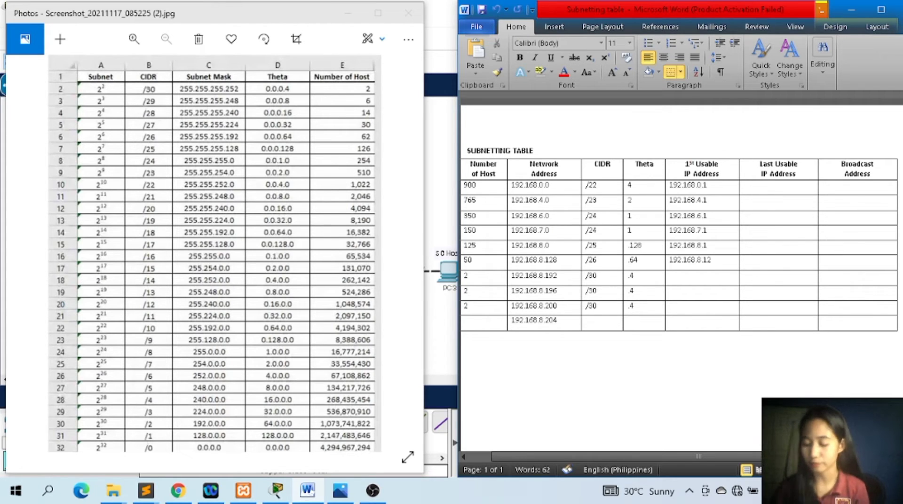
{"action": "type", "text": "9"}
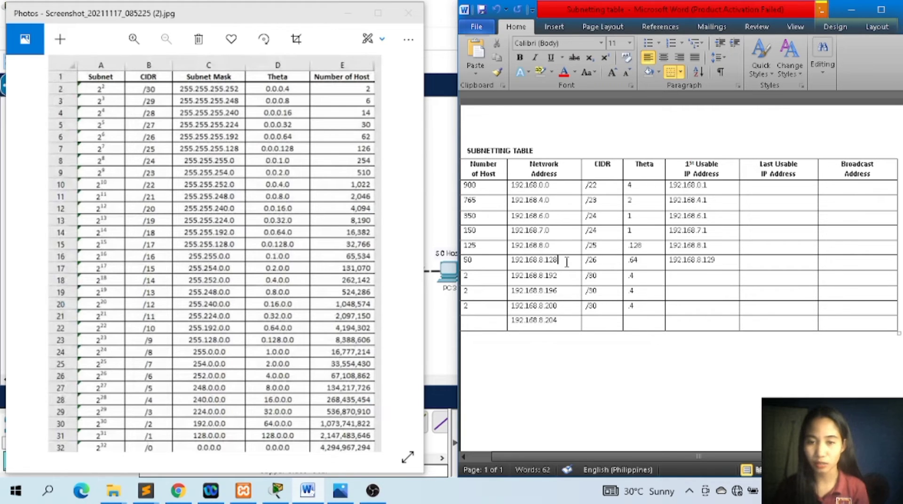
Enter 192.168.8.193 as the first usable IP address in the 192.168.8.192 network's row.
{"action": "left_click", "coordinate": [688, 277]}
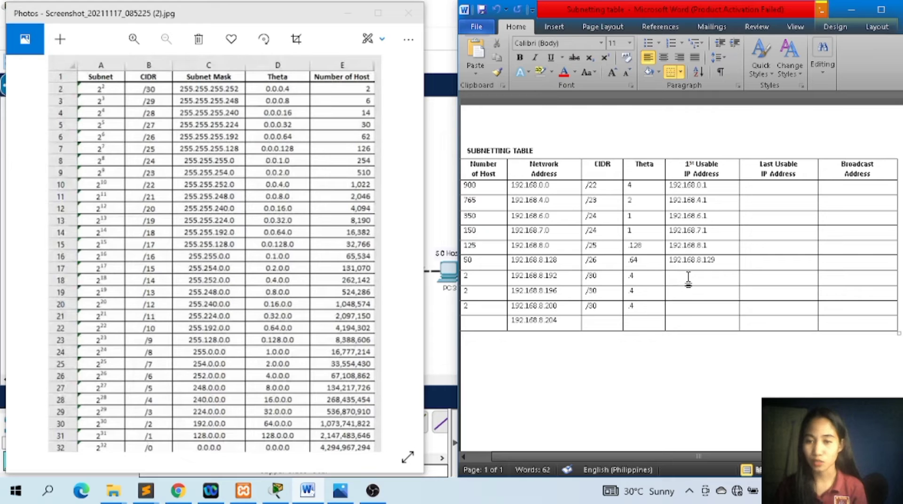
{"action": "type", "text": "192."}
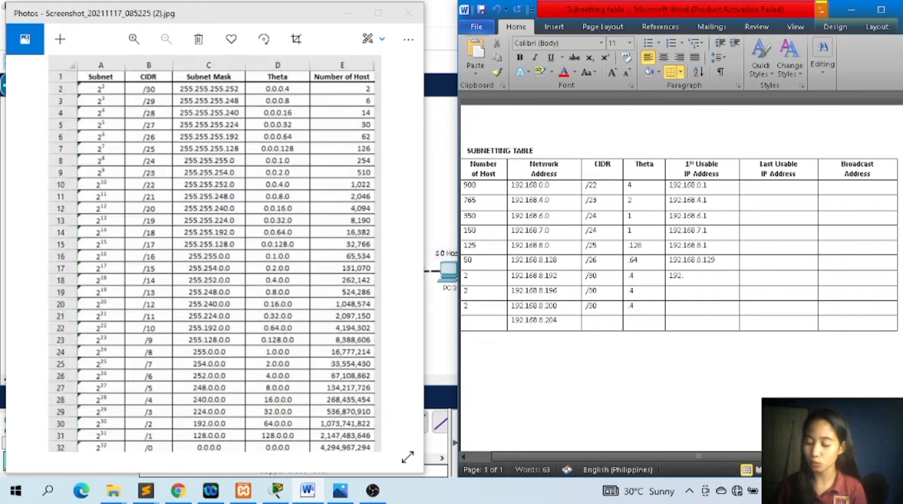
{"action": "type", "text": "168."}
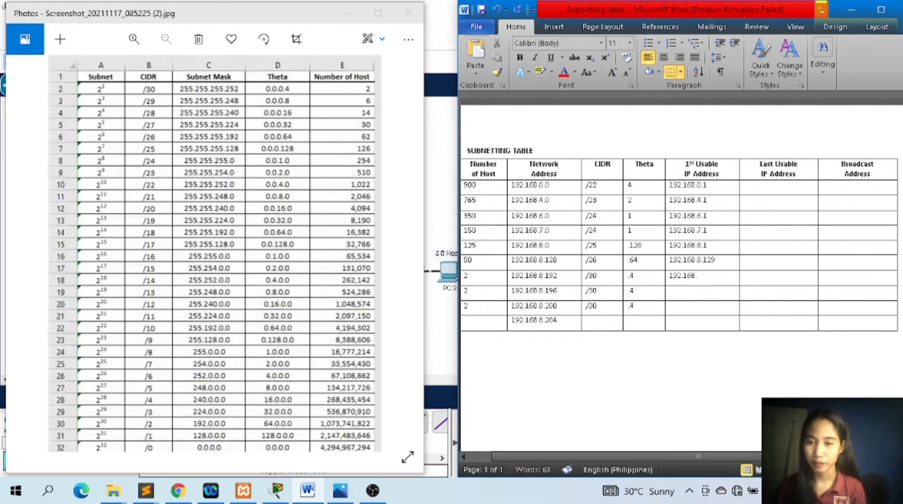
{"action": "type", "text": "8."}
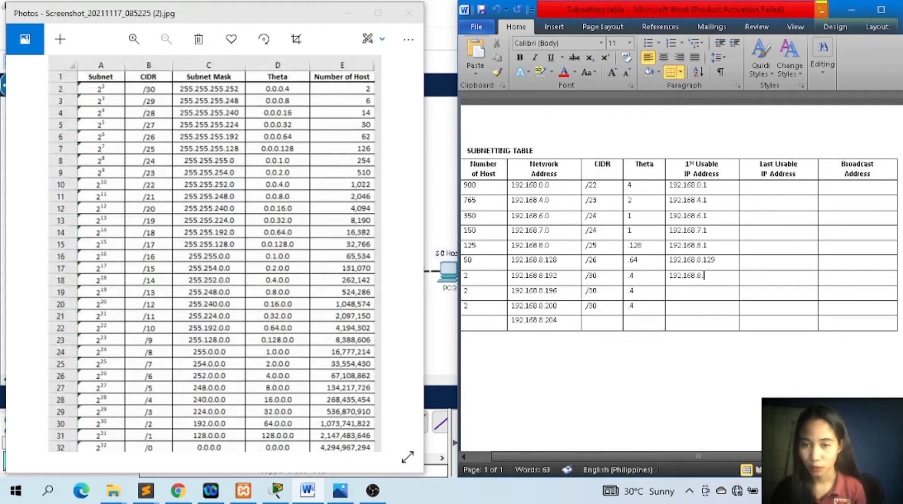
{"action": "type", "text": "193"}
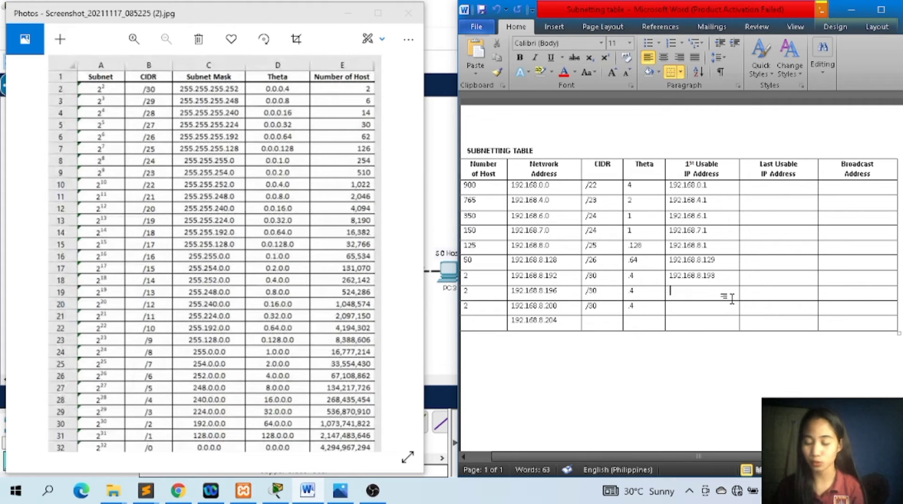
{"action": "type", "text": "192.1"}
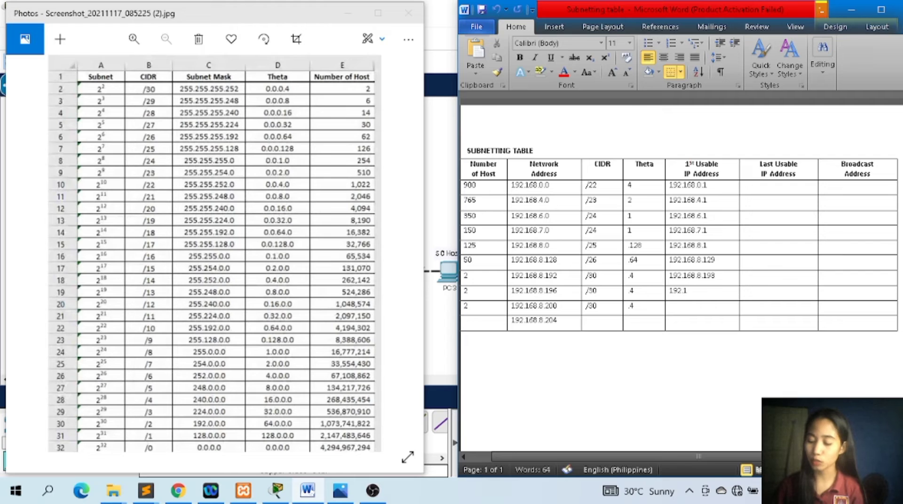
{"action": "type", "text": "68.8"}
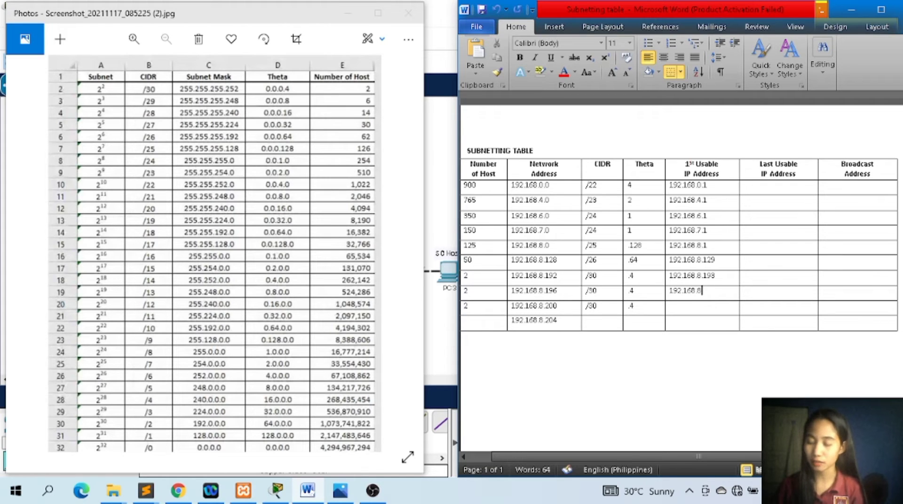
{"action": "type", "text": "."}
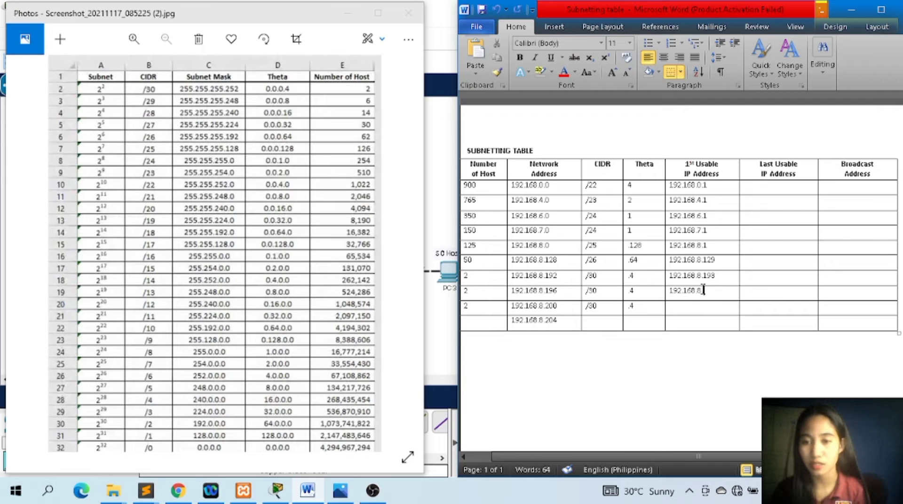
{"action": "type", "text": "197"}
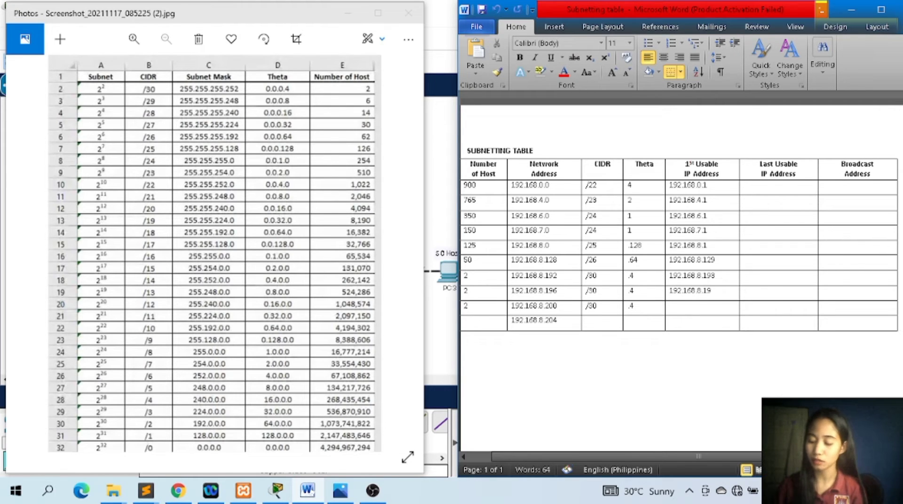
Enter 192.168.8.201 as the first usable IP address in the 192.168.8.200 network's row.
{"action": "left_click", "coordinate": [719, 310]}
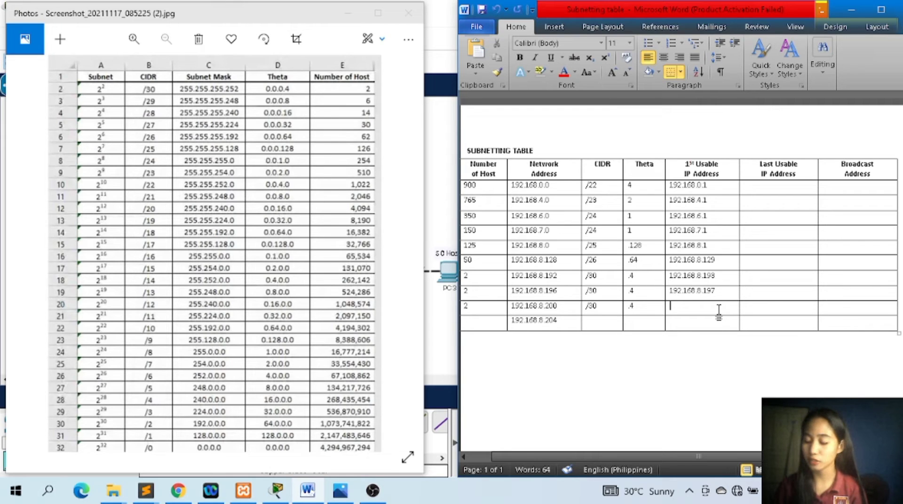
{"action": "type", "text": "192.168.8"}
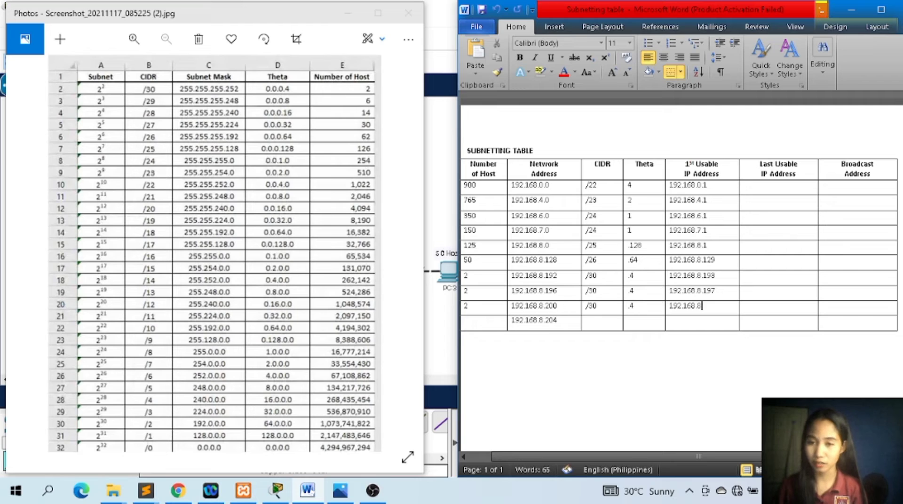
{"action": "type", "text": "."}
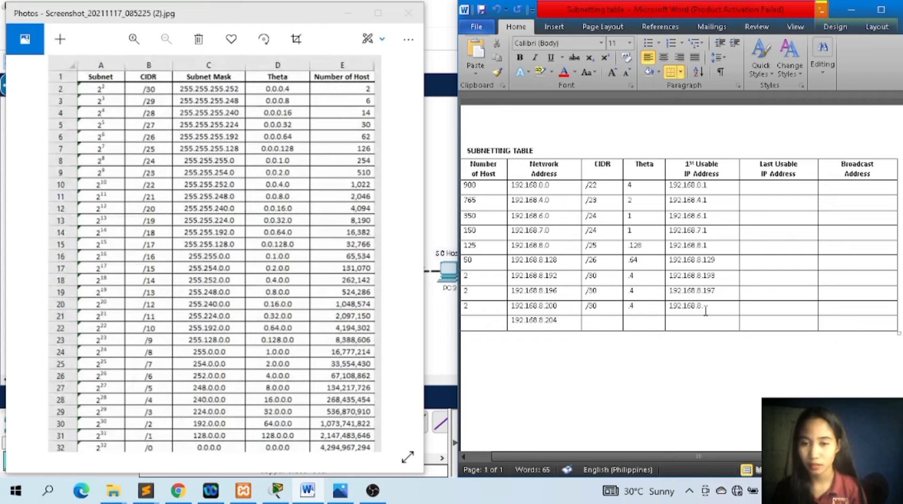
{"action": "type", "text": "201"}
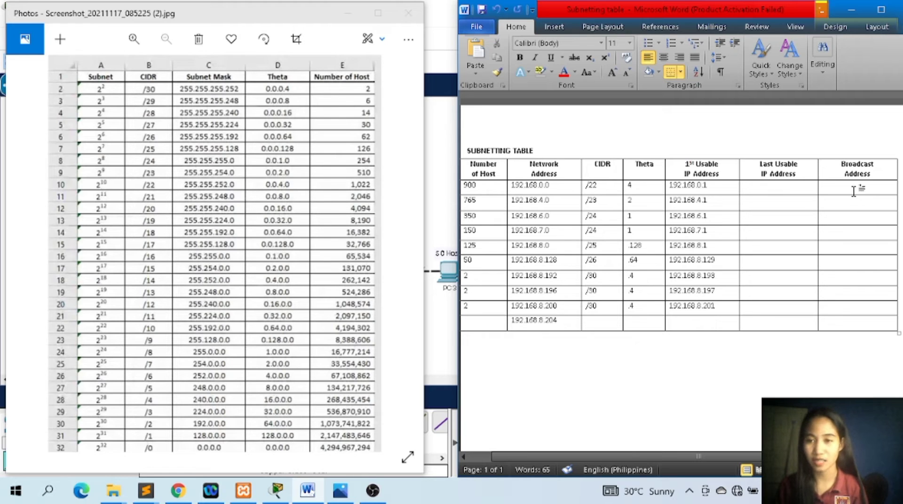
{"action": "left_click", "coordinate": [563, 200]}
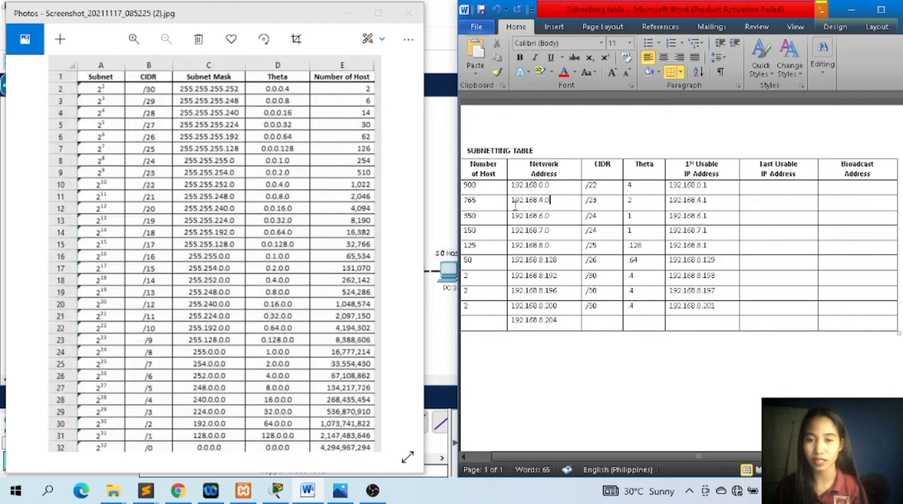
{"action": "left_click", "coordinate": [823, 187]}
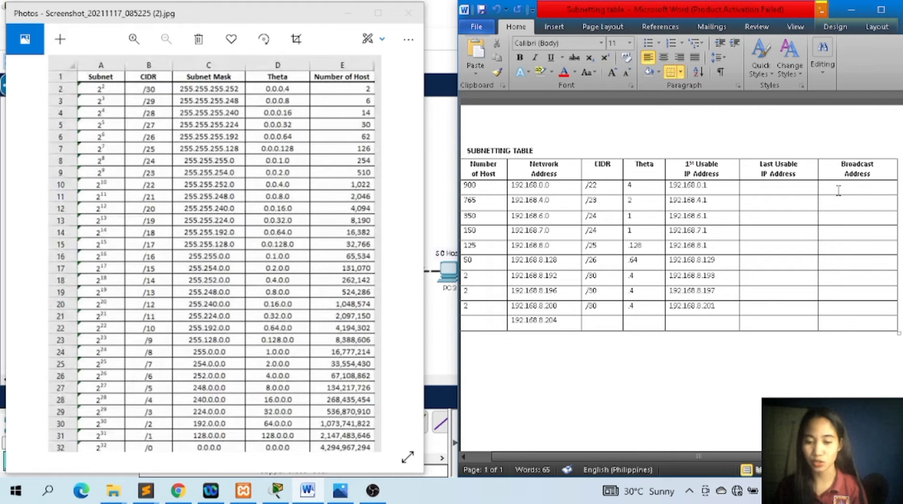
{"action": "left_click", "coordinate": [557, 185]}
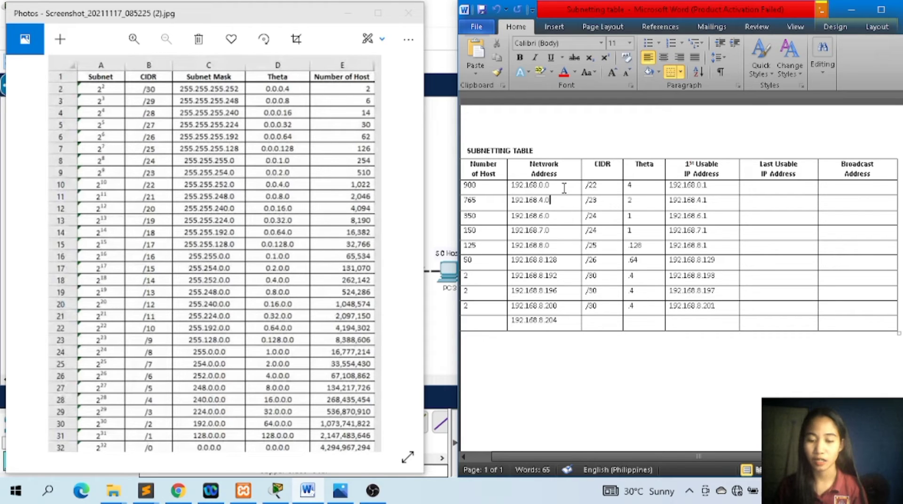
{"action": "left_click", "coordinate": [563, 187]}
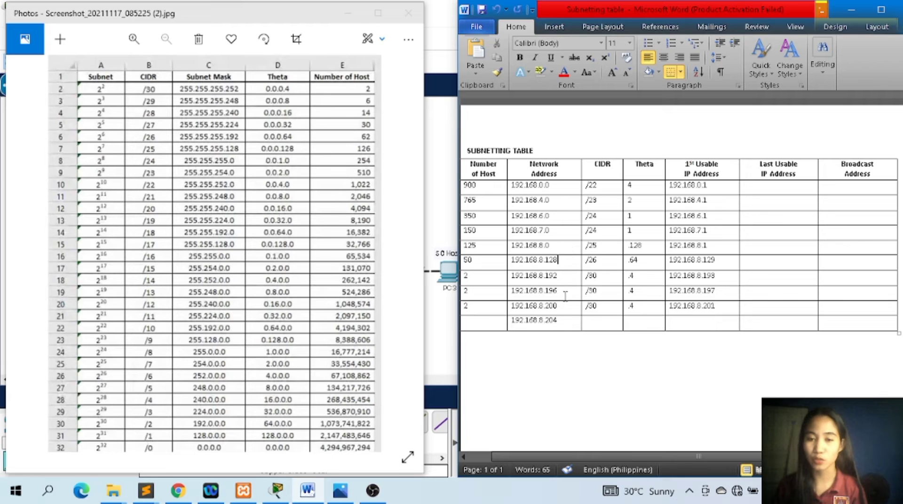
{"action": "left_click", "coordinate": [564, 189]}
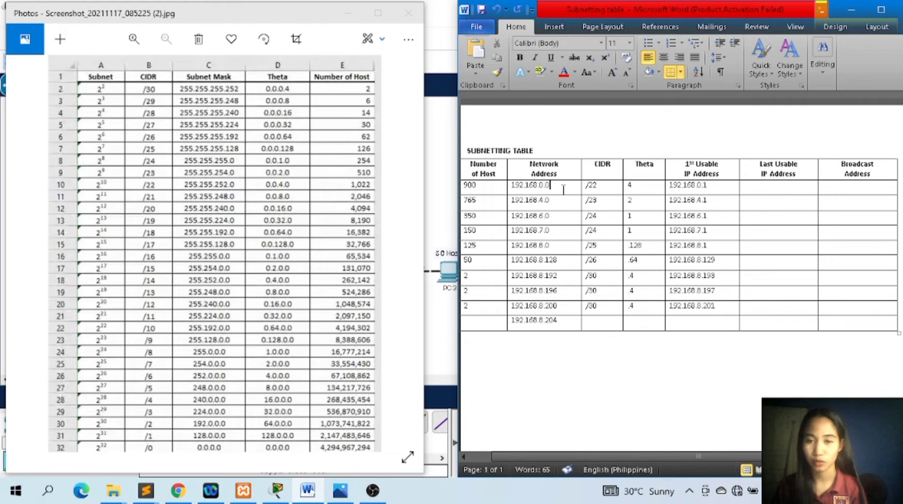
{"action": "left_click", "coordinate": [562, 200]}
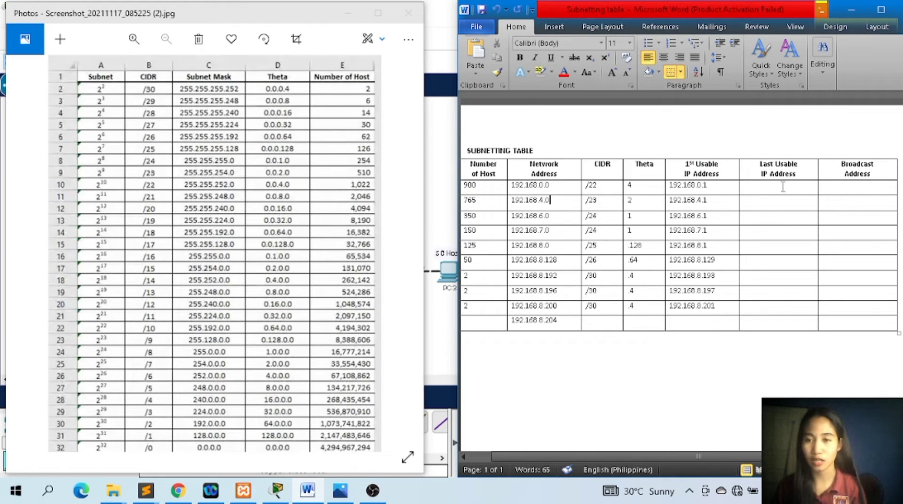
Enter 192.168.3.255 as the broadcast address in the 900-host row.
{"action": "left_click", "coordinate": [836, 187]}
{"action": "type", "text": "1"}
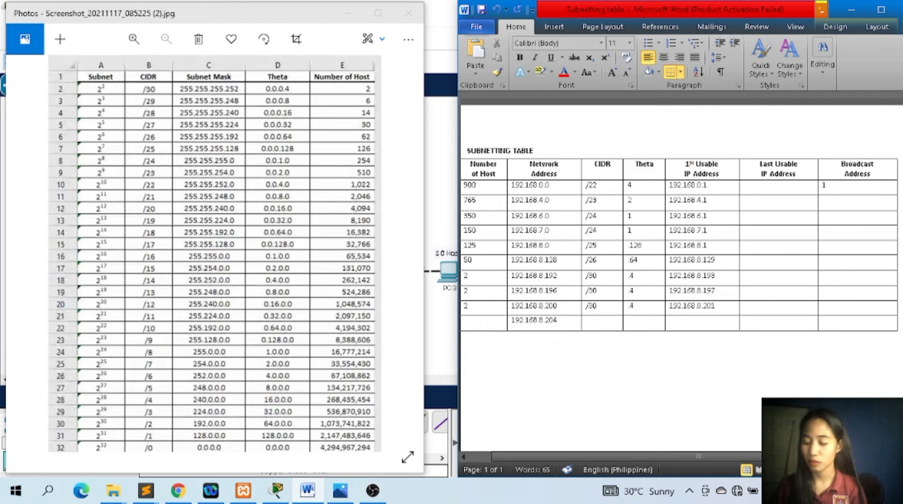
{"action": "type", "text": "92.168."}
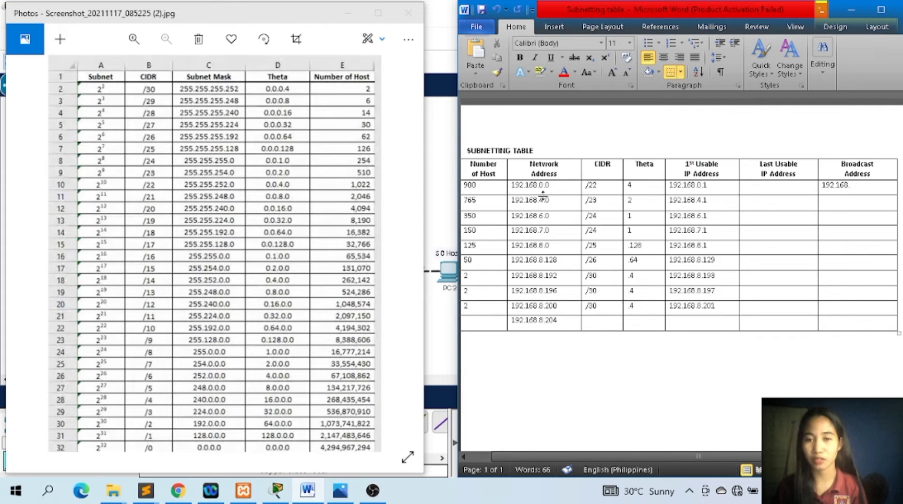
{"action": "left_click", "coordinate": [542, 200]}
{"action": "left_click", "coordinate": [854, 185]}
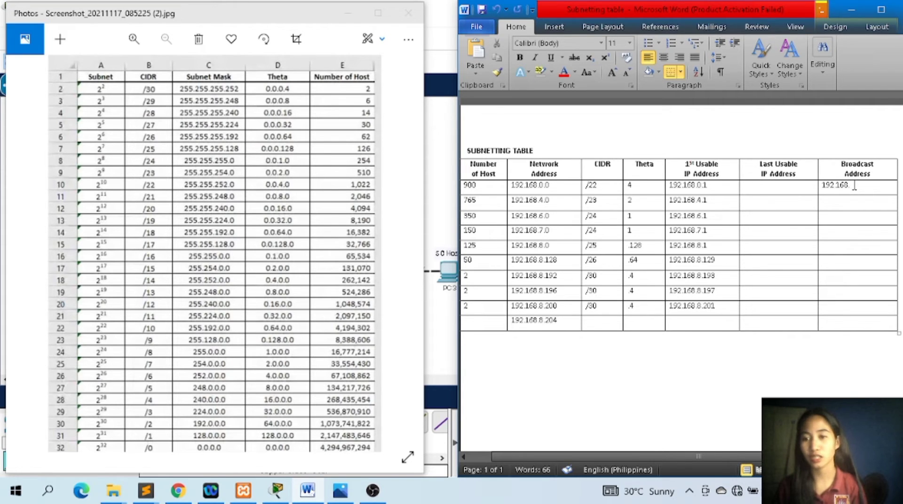
{"action": "type", "text": "3"}
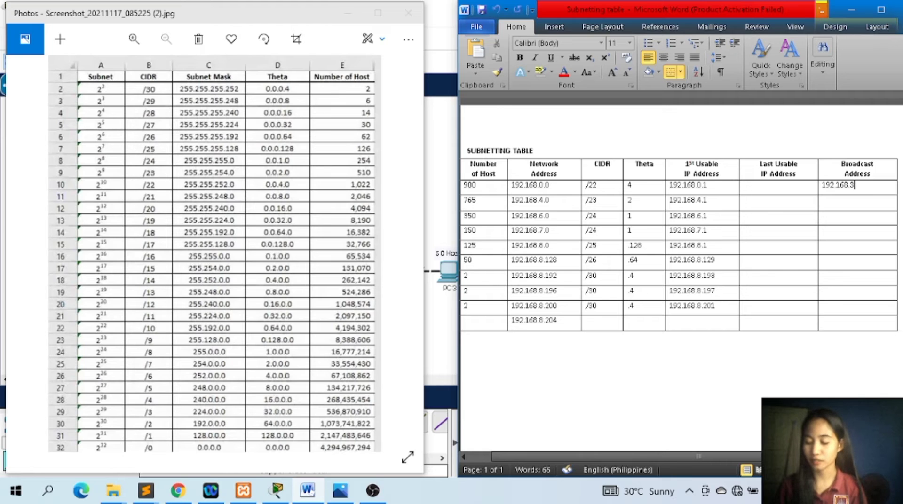
{"action": "type", "text": ".255"}
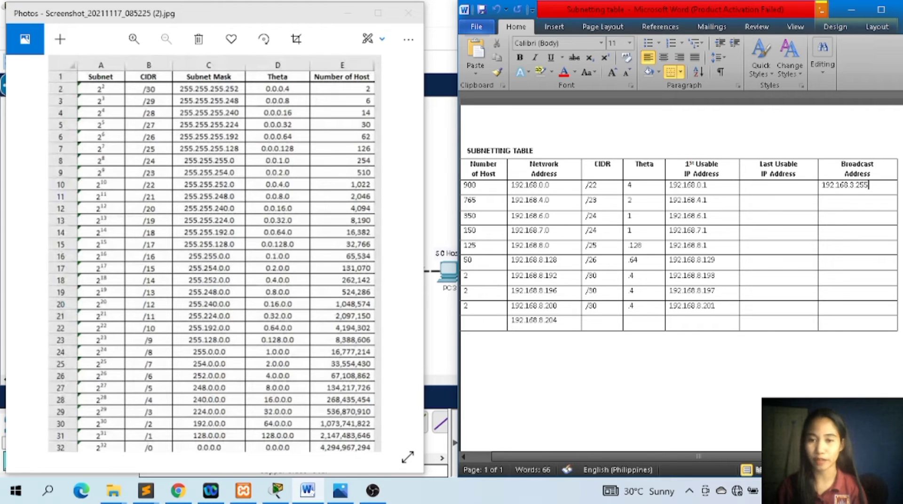
Enter 192.168.1.255 as the broadcast address in the 765-host row.
{"action": "left_click", "coordinate": [560, 219]}
{"action": "key", "text": "Up"}
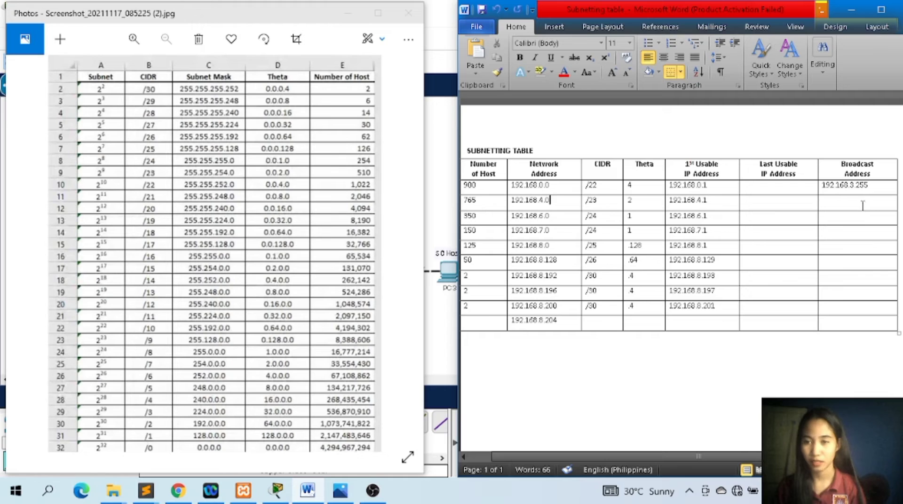
{"action": "type", "text": "192.168"}
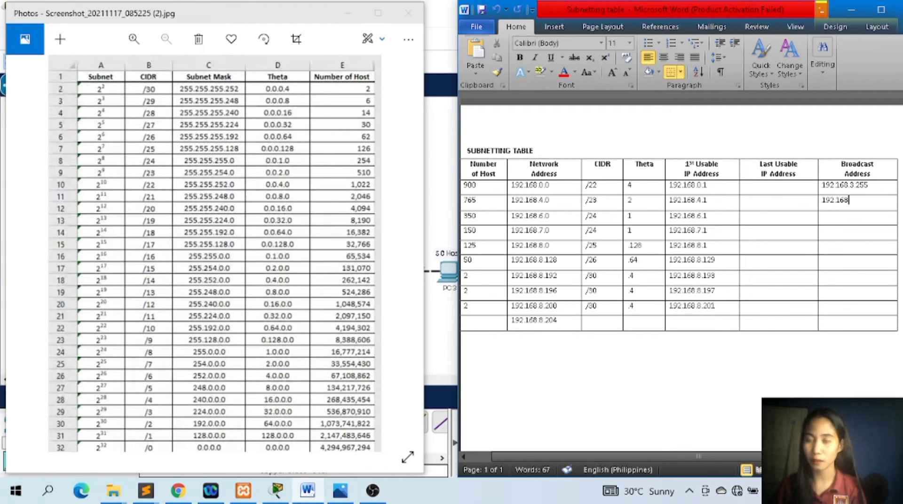
{"action": "type", "text": "."}
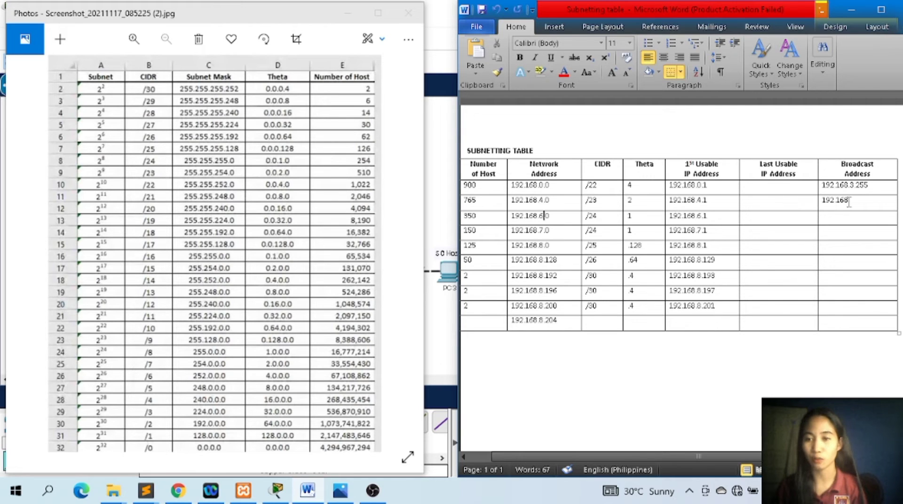
{"action": "type", "text": "1.255"}
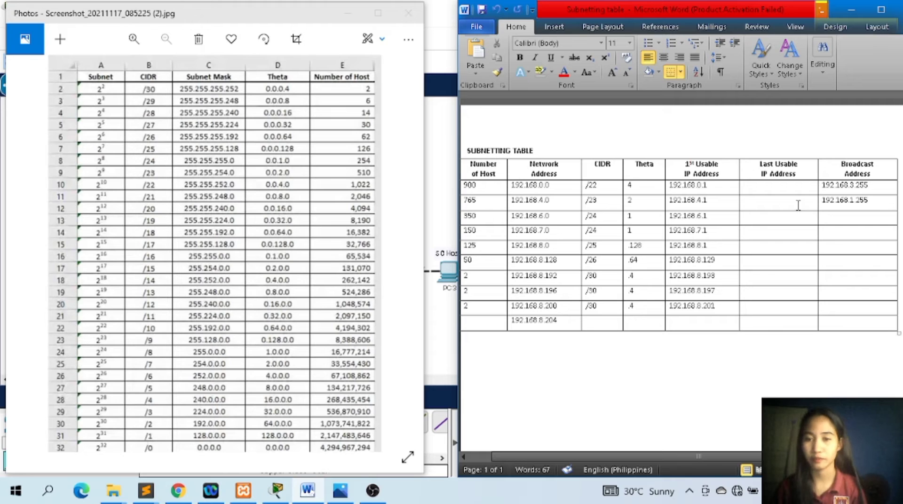
Enter 192.168.6.255 as the 350-host row's broadcast address and correct the 765-host row's to 192.168.5.255.
{"action": "left_click", "coordinate": [564, 233]}
{"action": "left_click", "coordinate": [828, 219]}
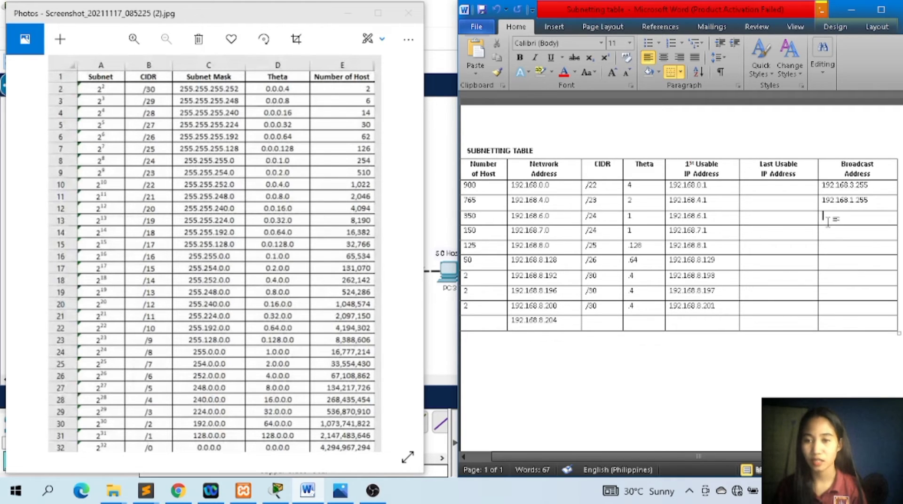
{"action": "type", "text": "192"}
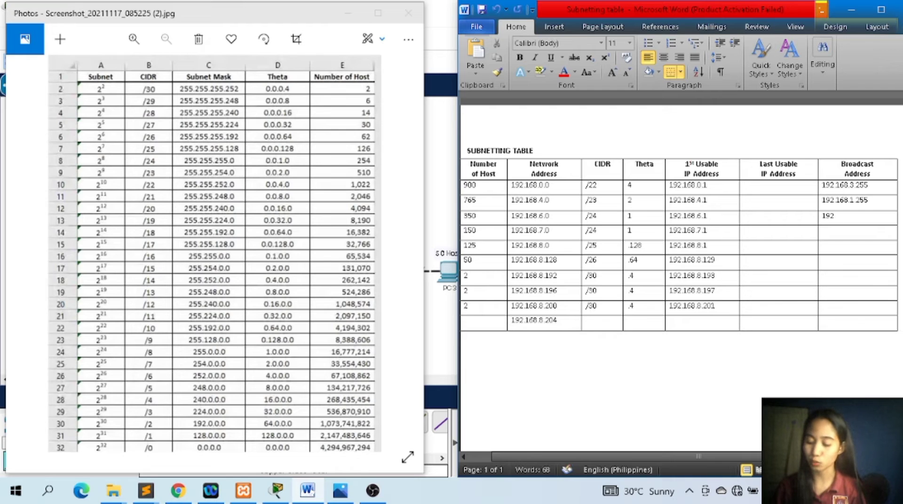
{"action": "type", "text": ".168.6.255"}
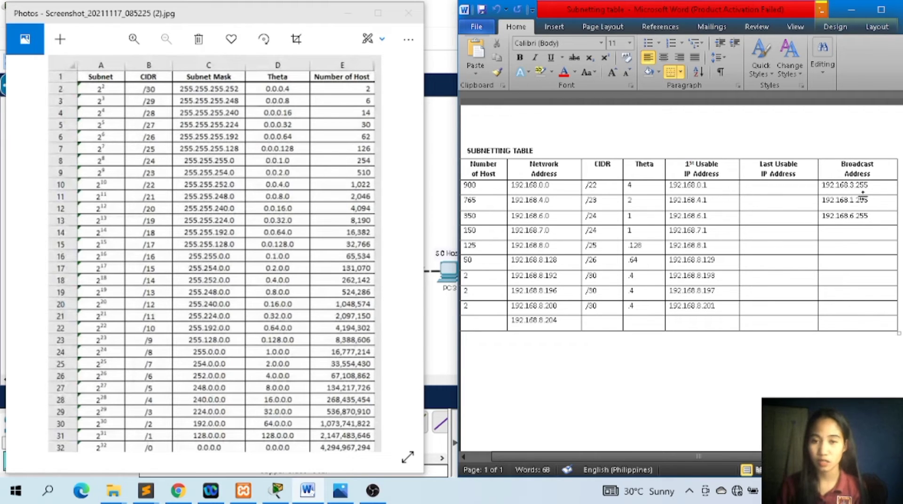
{"action": "key", "text": "BackSpace"}
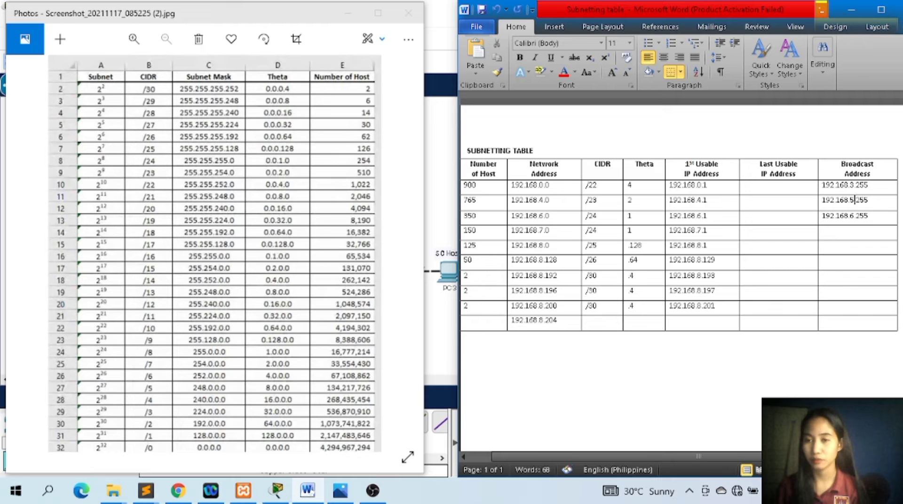
Enter 192.168.7.255 as the broadcast address in the 150-host row.
{"action": "left_click", "coordinate": [867, 230]}
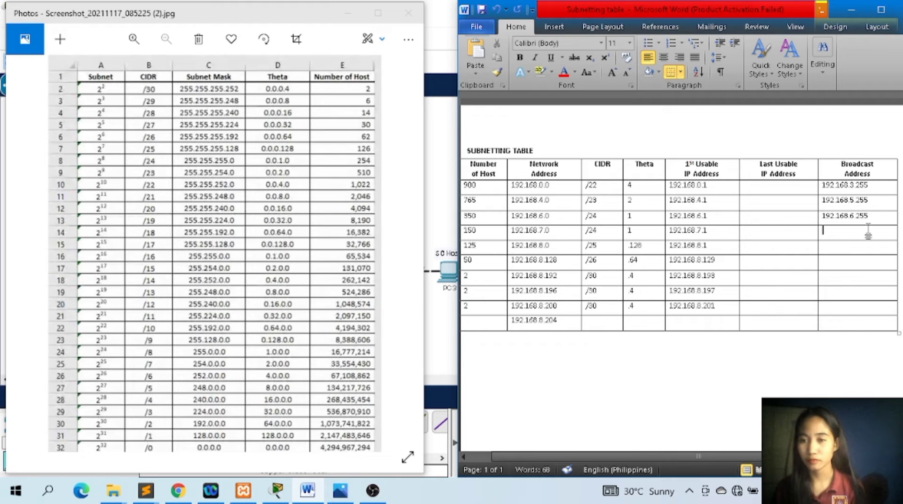
{"action": "type", "text": "192.168"}
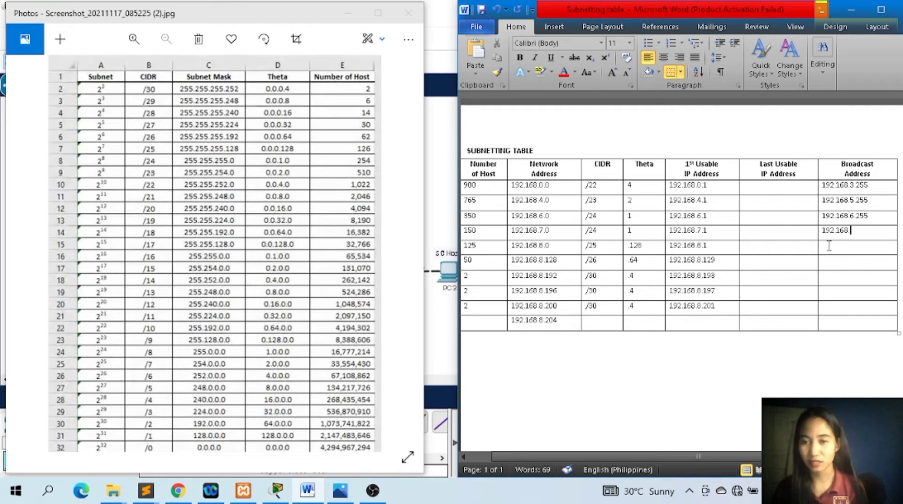
{"action": "type", "text": ".7"}
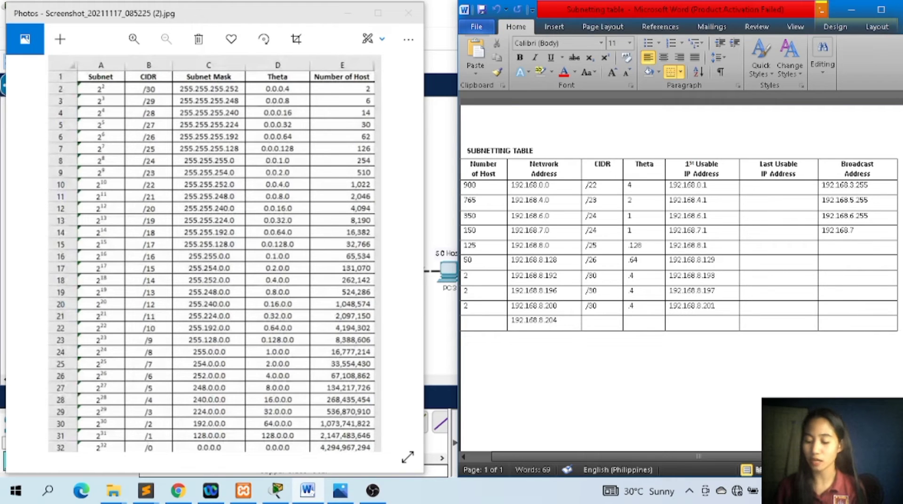
{"action": "type", "text": ".255"}
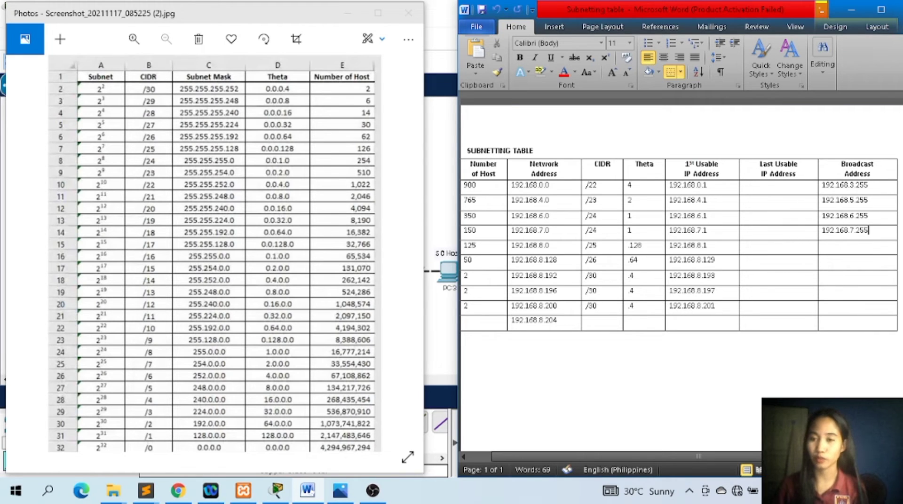
Enter 192.168.8.127 as the broadcast address in the 125-host row.
{"action": "left_click", "coordinate": [565, 265]}
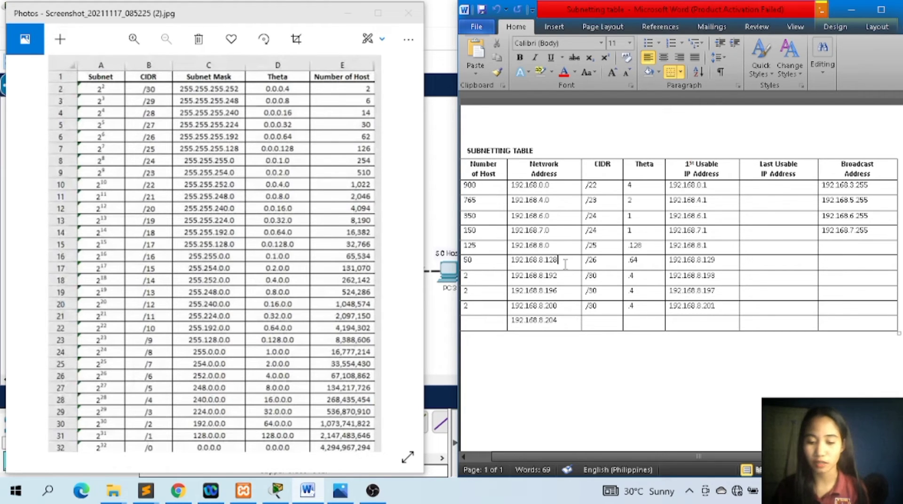
{"action": "left_click", "coordinate": [835, 245]}
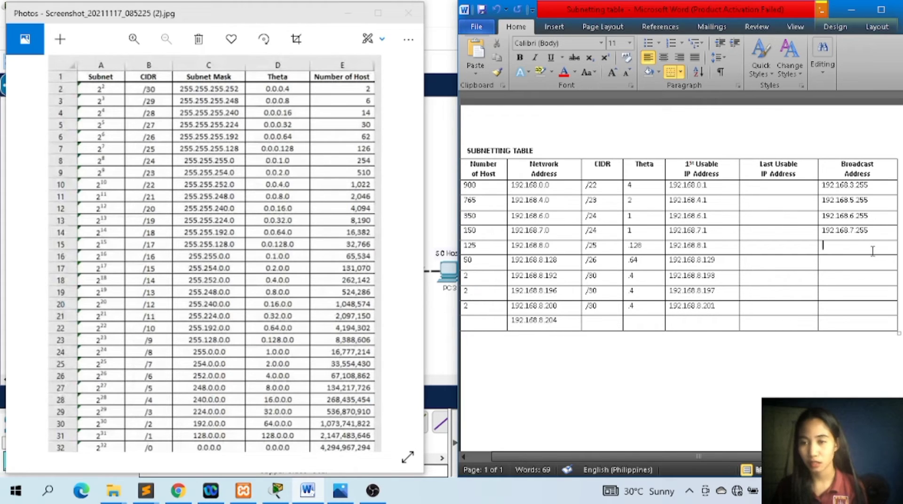
{"action": "type", "text": "19"}
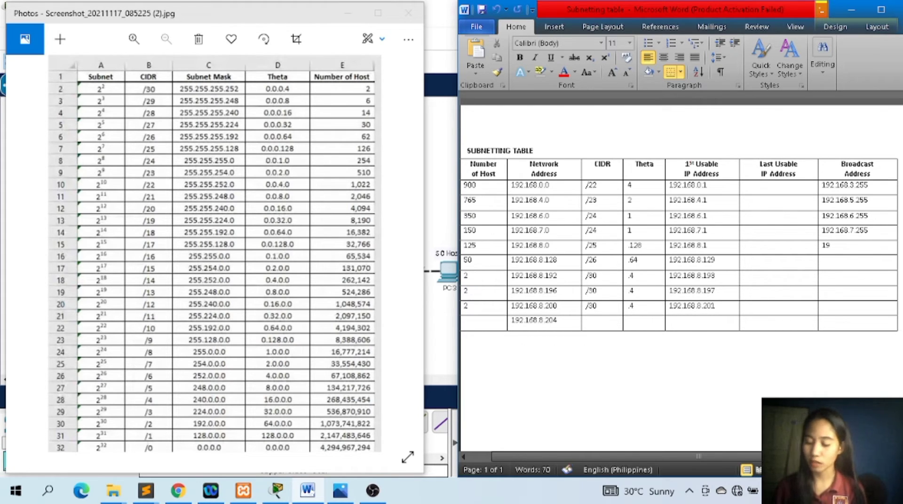
{"action": "type", "text": "2.168"}
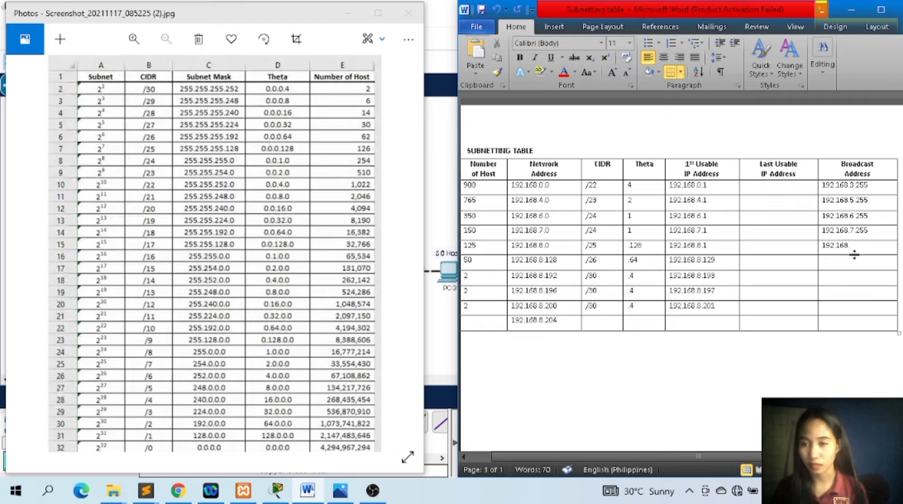
{"action": "type", "text": ".8"}
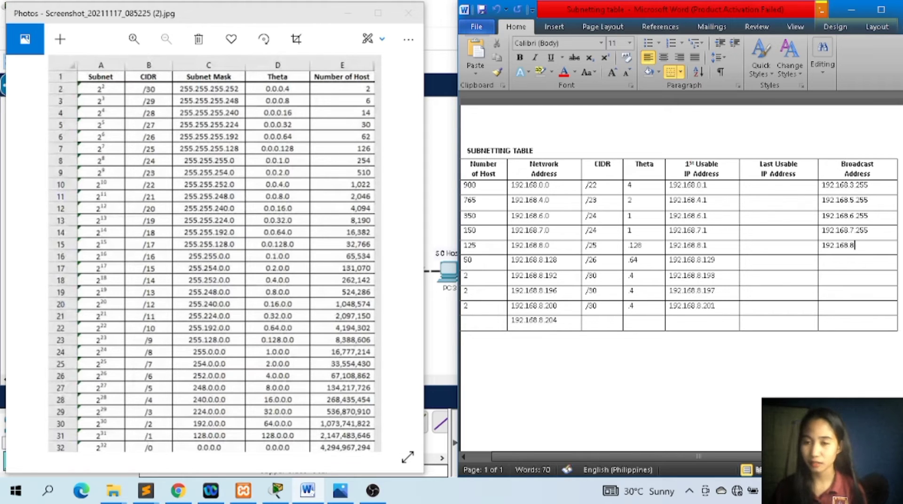
{"action": "type", "text": ".127"}
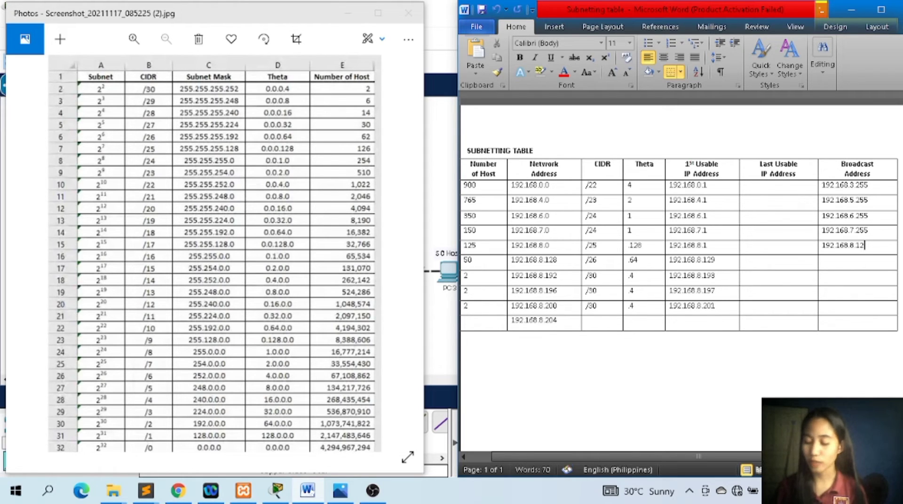
Enter 192.168.8.191 as the broadcast address in the 50-host row.
{"action": "left_click", "coordinate": [860, 262]}
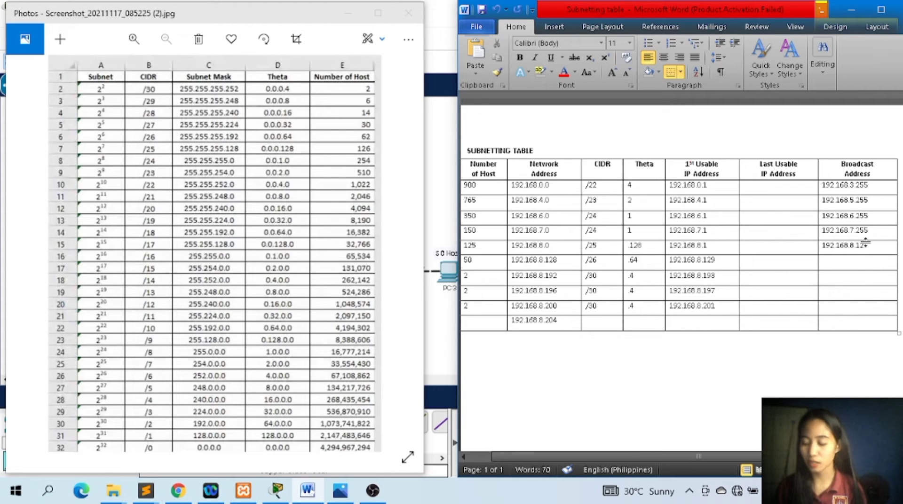
{"action": "type", "text": "192.168"}
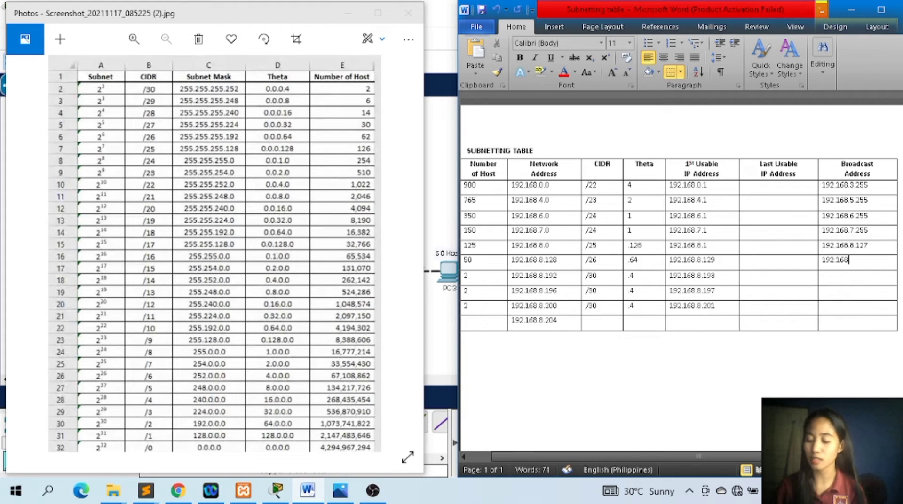
{"action": "type", "text": "."}
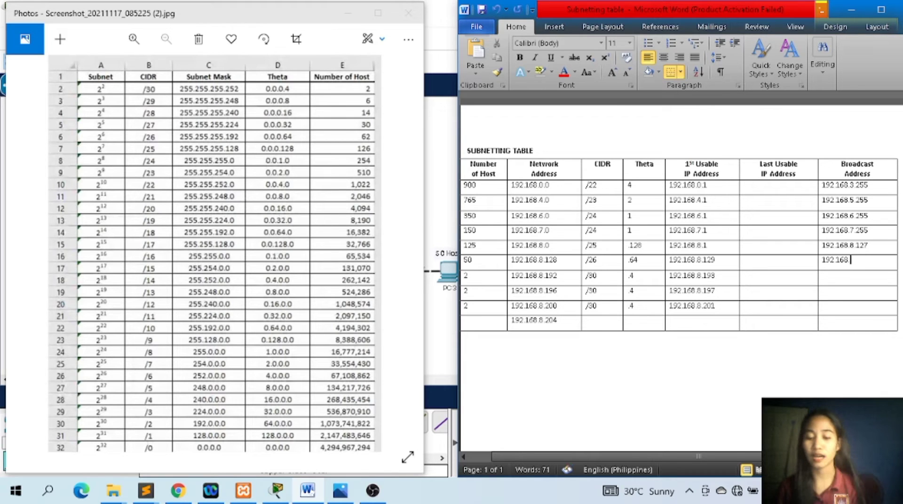
{"action": "type", "text": "8"}
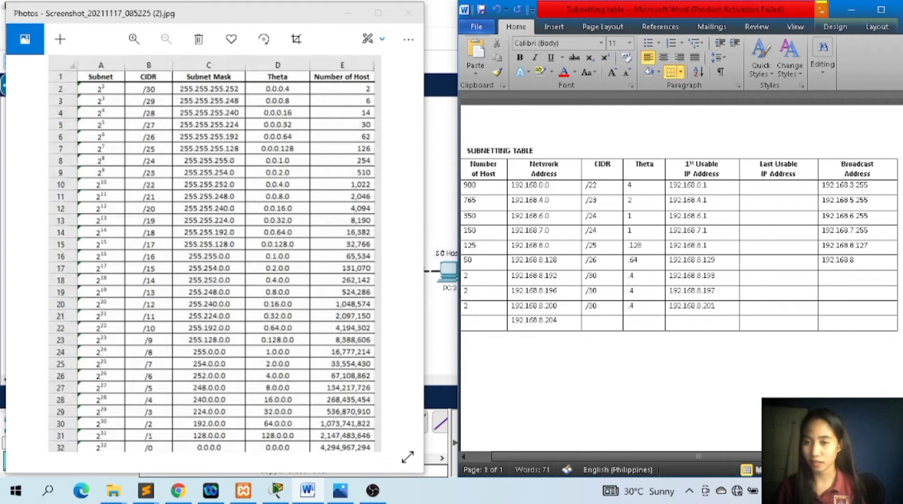
{"action": "type", "text": ".191"}
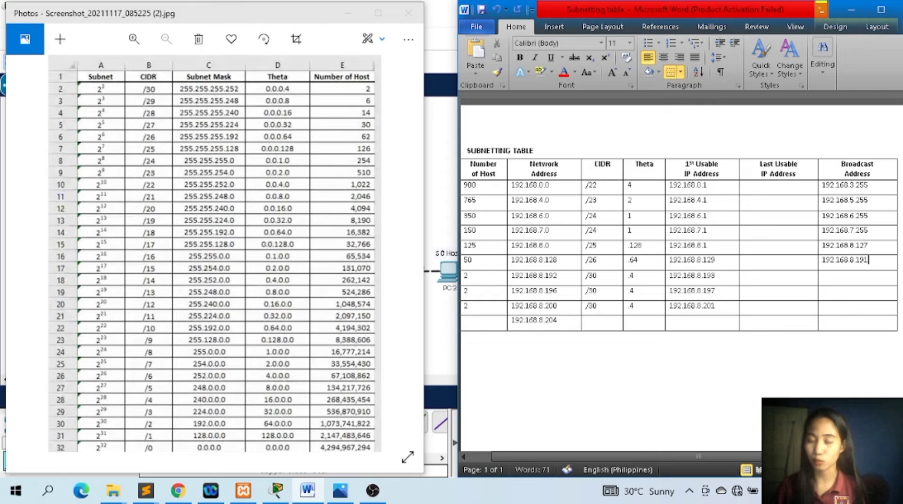
Enter 192.168.8.195 as the broadcast address in the 192.168.8.192 network's row.
{"action": "left_click", "coordinate": [575, 279]}
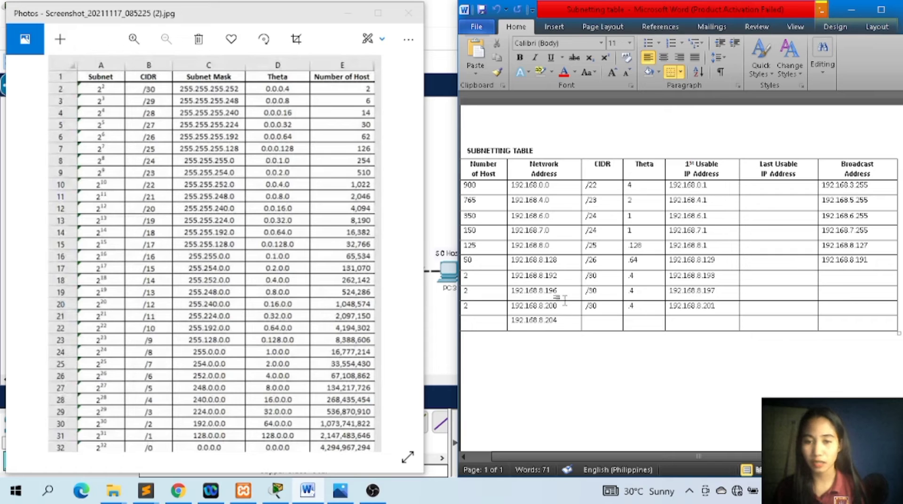
{"action": "left_click", "coordinate": [847, 282]}
{"action": "type", "text": "1"}
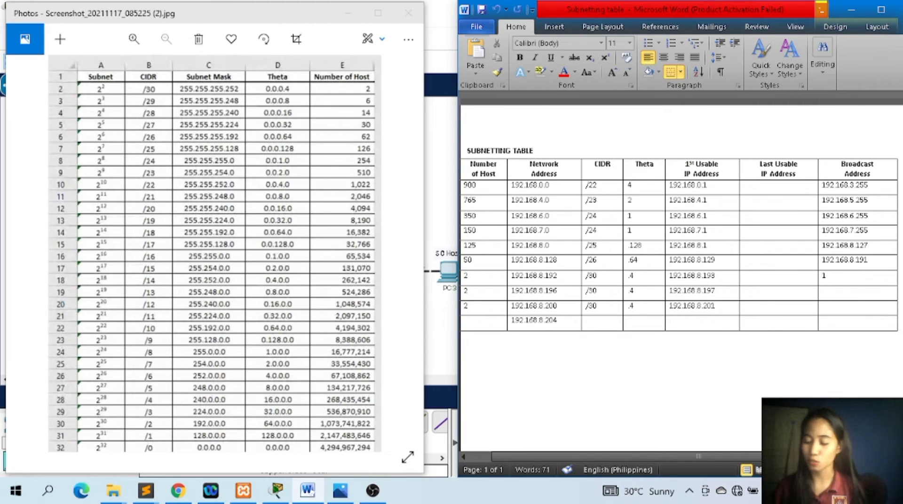
{"action": "type", "text": "92.168.8."}
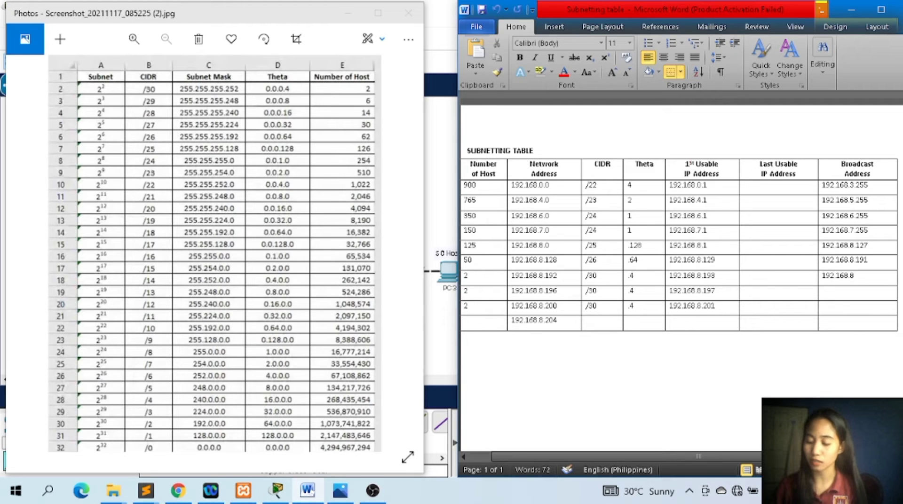
{"action": "type", "text": "195"}
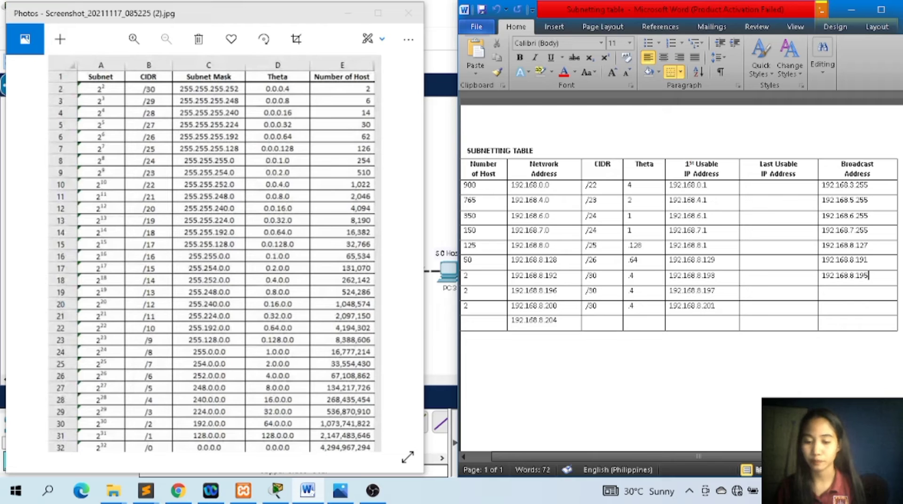
Enter 192.168.8.199 as the broadcast address in the 192.168.8.196 network's row.
{"action": "left_click", "coordinate": [847, 295]}
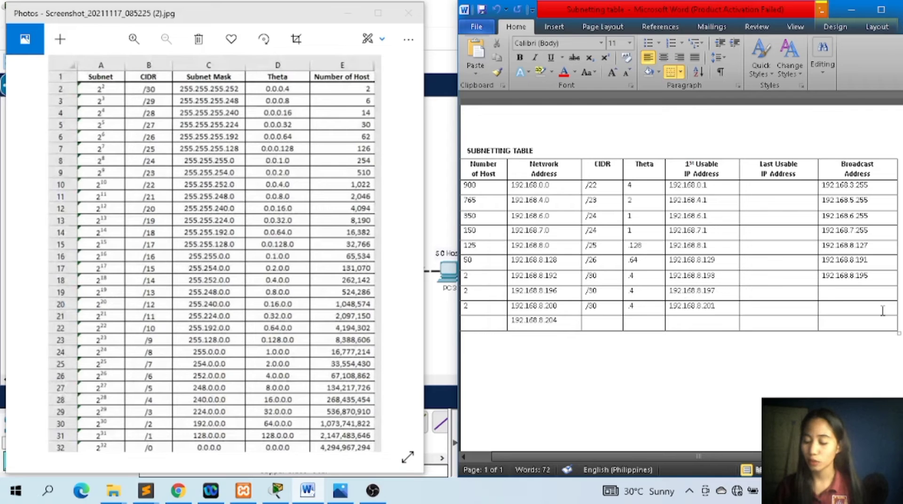
{"action": "type", "text": "192.168"}
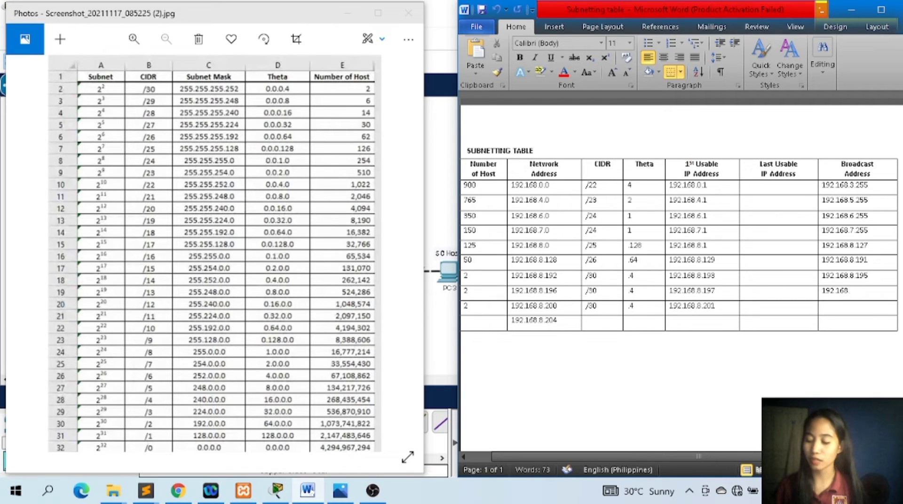
{"action": "type", "text": ".8"}
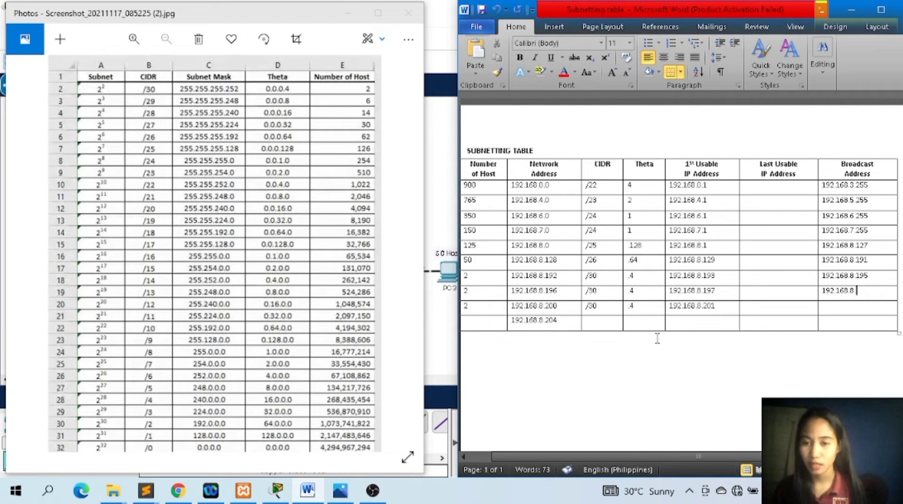
{"action": "left_click", "coordinate": [564, 306]}
{"action": "left_click", "coordinate": [890, 291]}
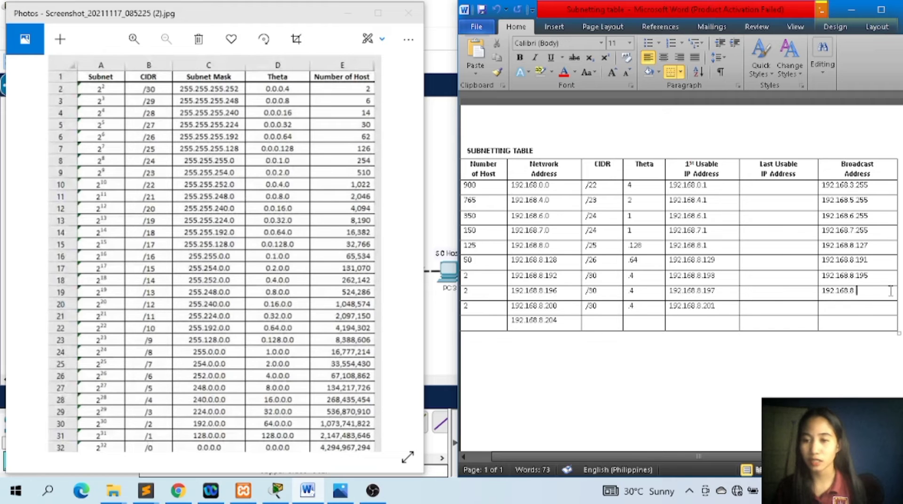
{"action": "type", "text": ".1"}
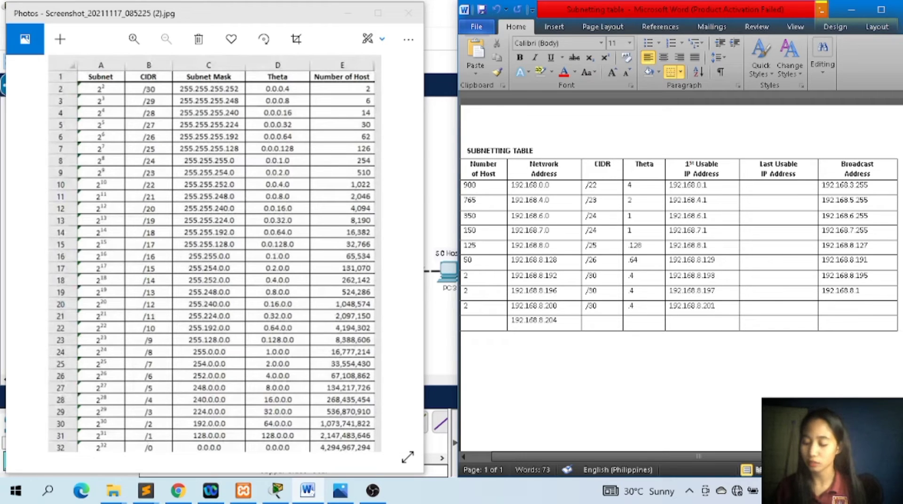
{"action": "type", "text": "99"}
Enter 192.168.8.203 as the broadcast address in the 192.168.8.200 network's row.
{"action": "left_click", "coordinate": [872, 311]}
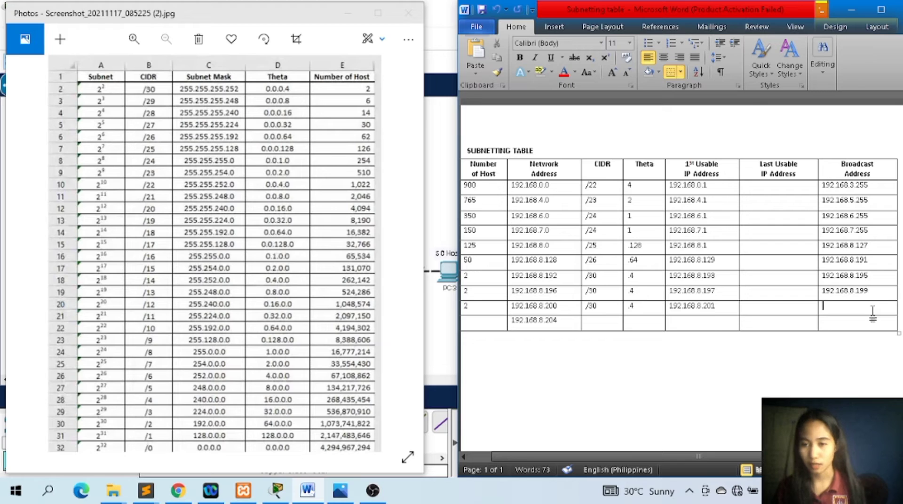
{"action": "type", "text": "198"}
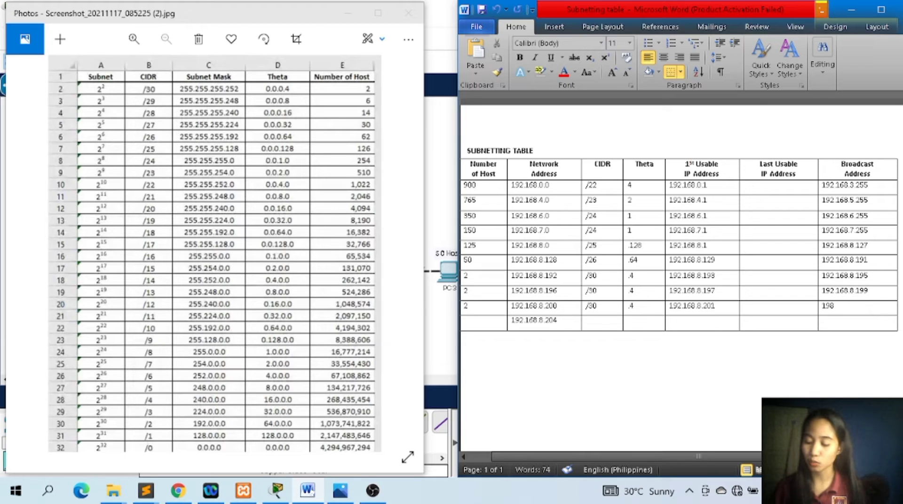
{"action": "key", "text": "BackSpace"}
{"action": "type", "text": "2"}
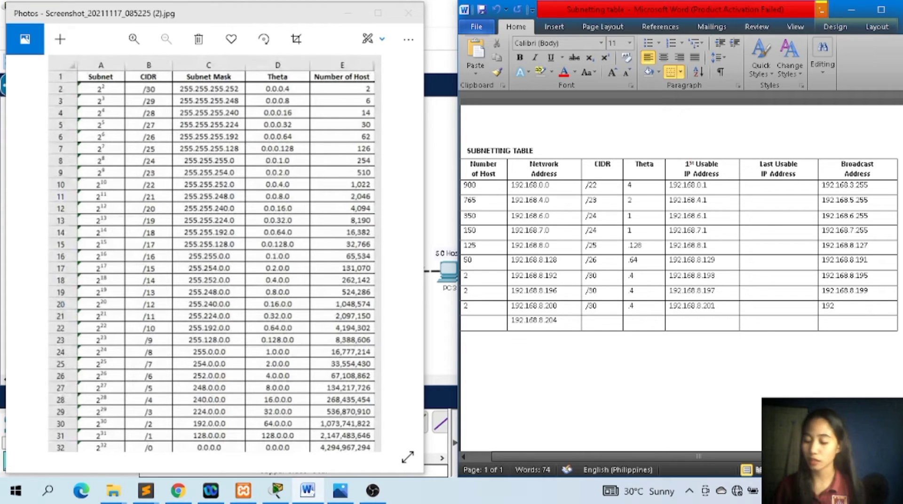
{"action": "type", "text": ".168"}
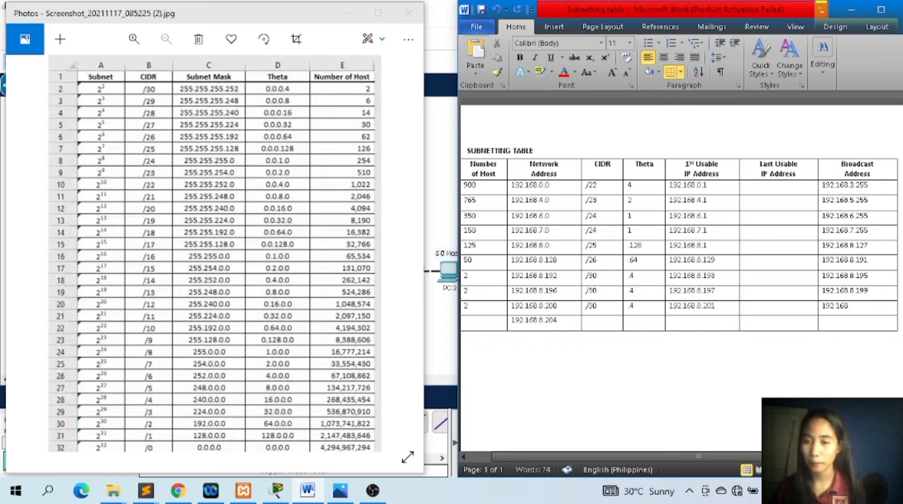
{"action": "type", "text": ".8."}
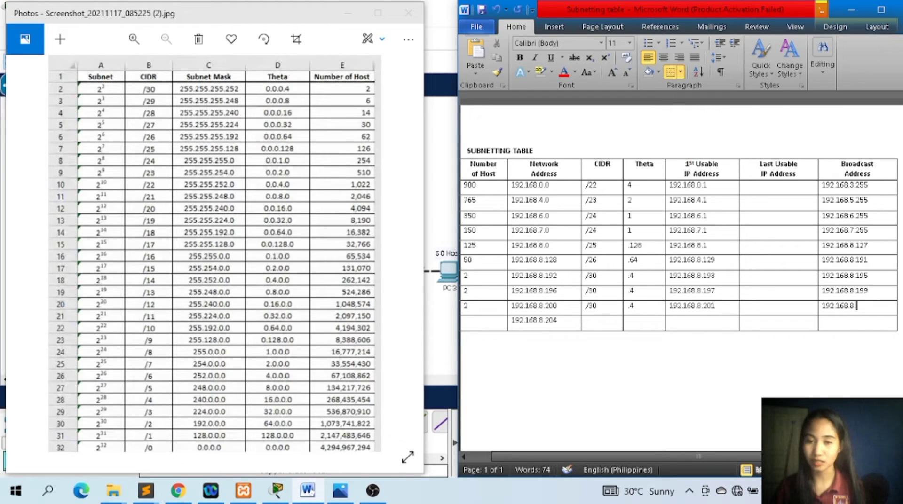
{"action": "type", "text": "203"}
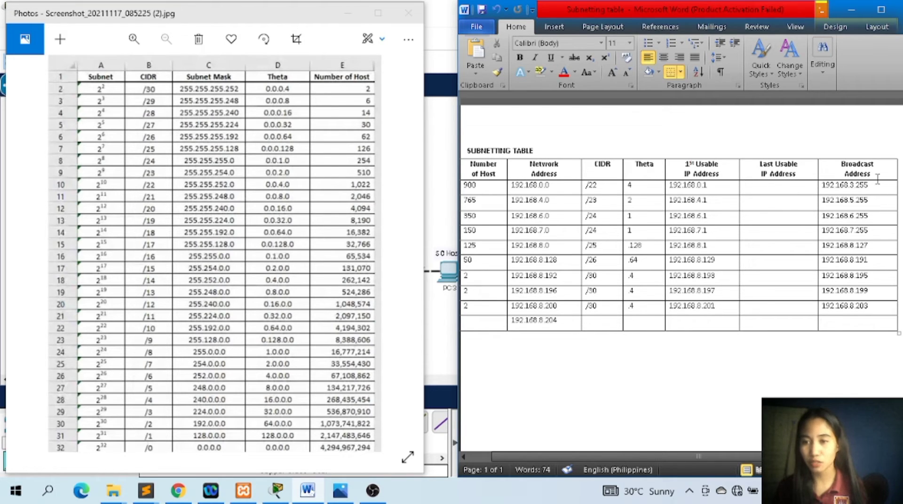
{"action": "left_click", "coordinate": [884, 208]}
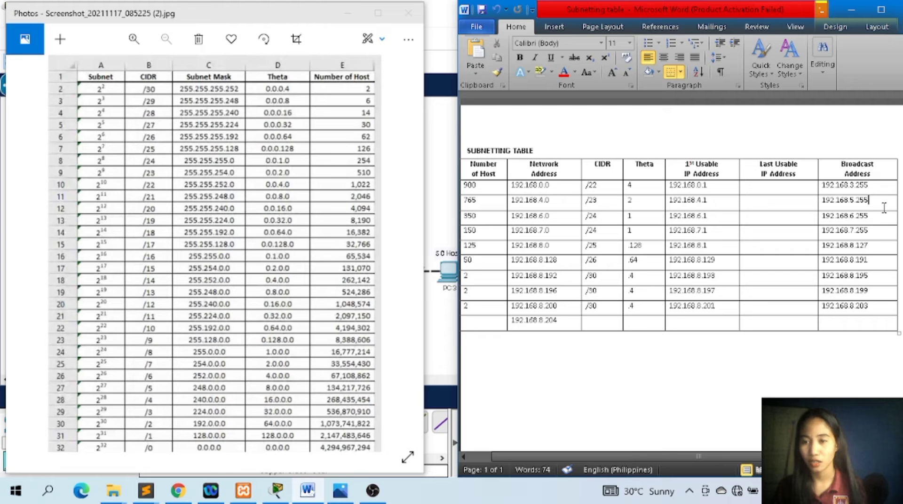
{"action": "left_click", "coordinate": [880, 217]}
{"action": "left_click", "coordinate": [881, 233]}
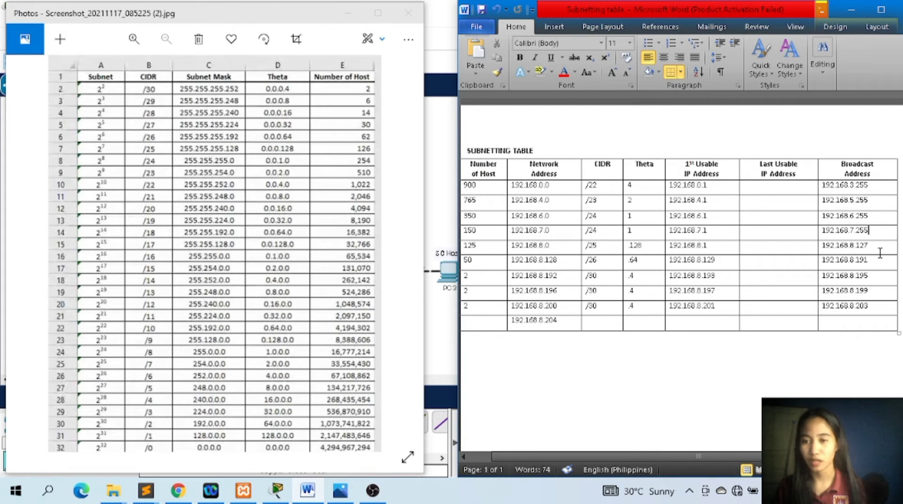
{"action": "left_click", "coordinate": [880, 253]}
{"action": "left_click", "coordinate": [883, 292]}
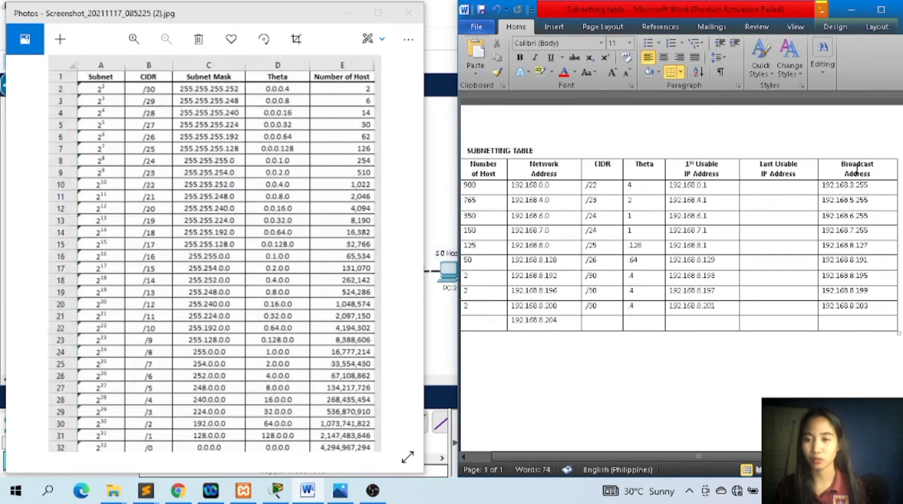
Enter 192.168.3.254 as the last usable IP address in the 900-host row.
{"action": "left_click", "coordinate": [806, 187]}
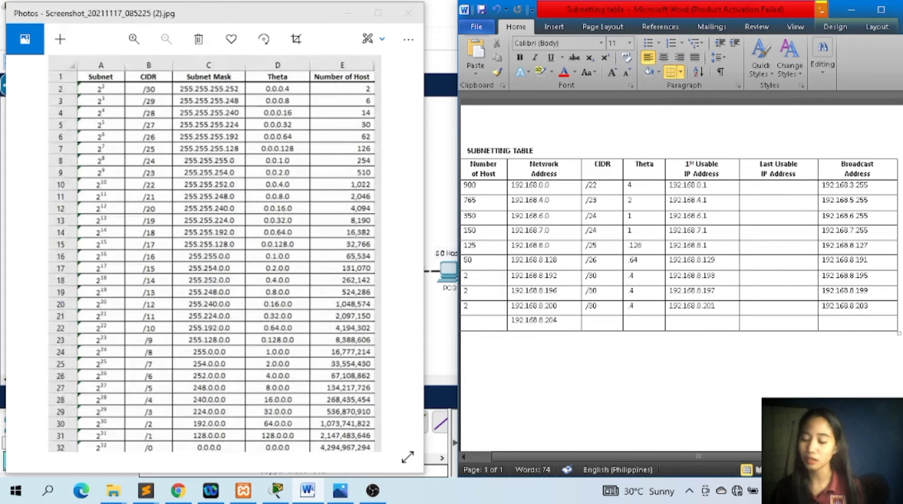
{"action": "type", "text": "192.16"}
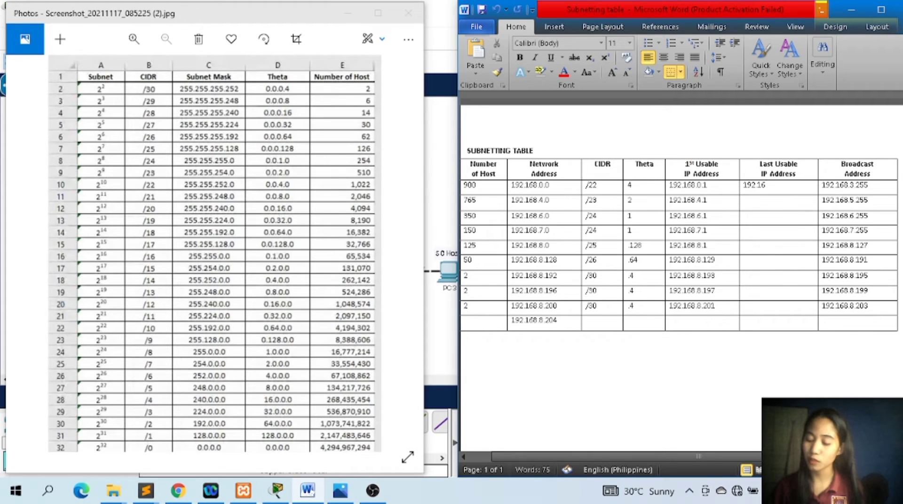
{"action": "type", "text": "8.3.254"}
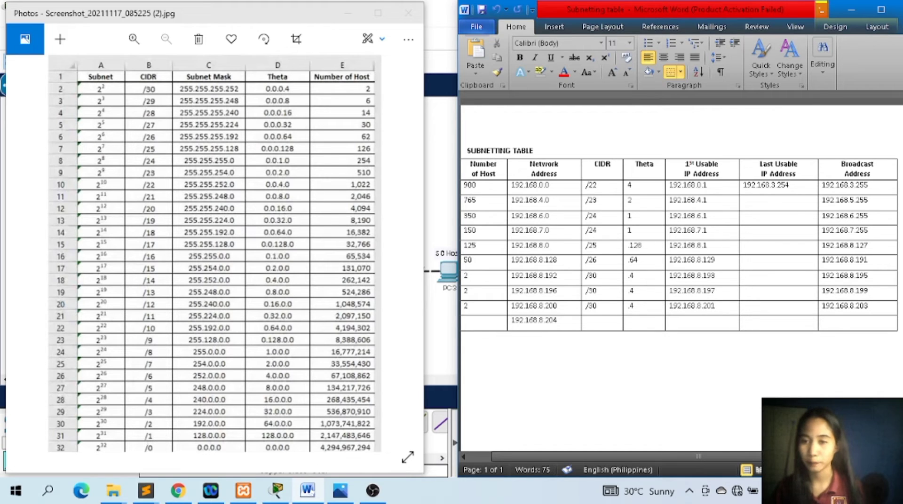
Enter 192.168.5.254 as the last usable IP address in the 765-host row.
{"action": "left_click", "coordinate": [794, 203]}
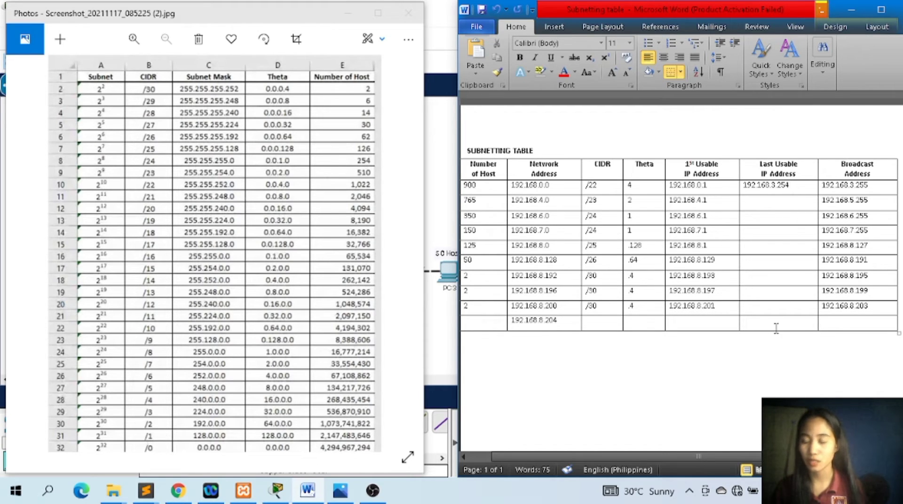
{"action": "type", "text": "192.168"}
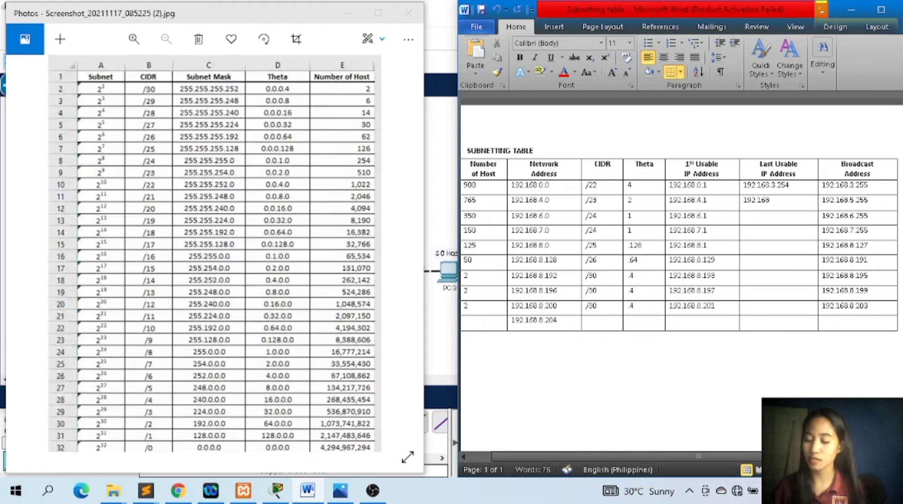
{"action": "type", "text": ".5"}
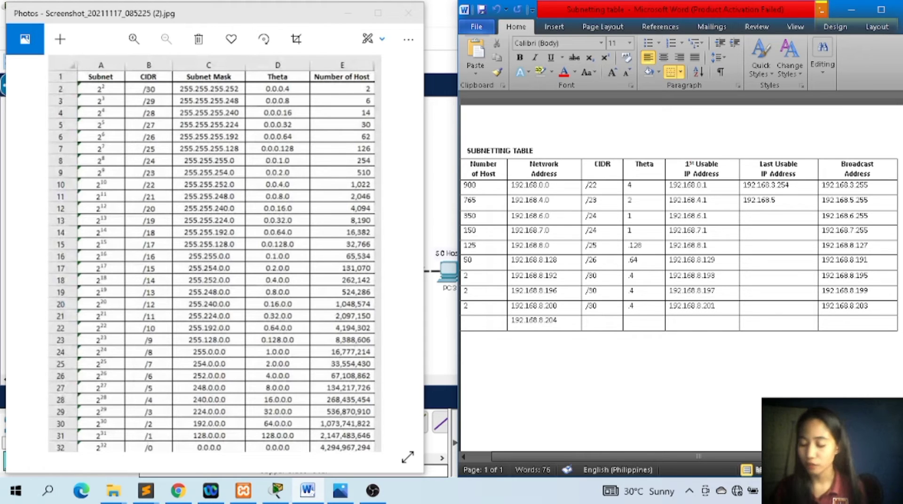
{"action": "type", "text": ".2"}
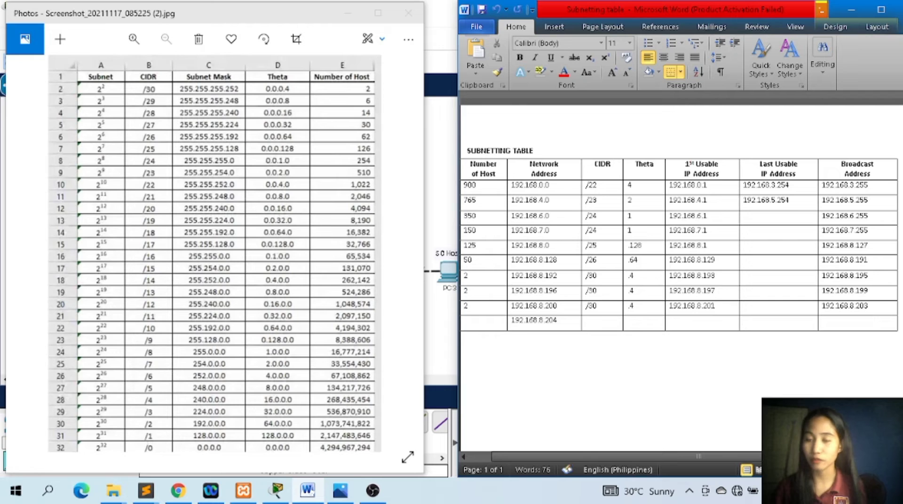
{"action": "type", "text": "54"}
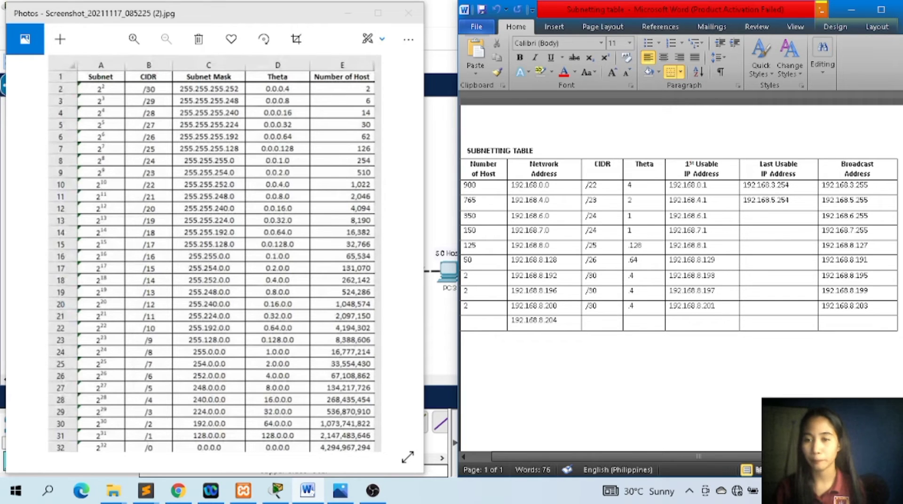
Enter 192.168.6.254 as the last usable IP address in the 350-host row.
{"action": "left_click", "coordinate": [785, 217]}
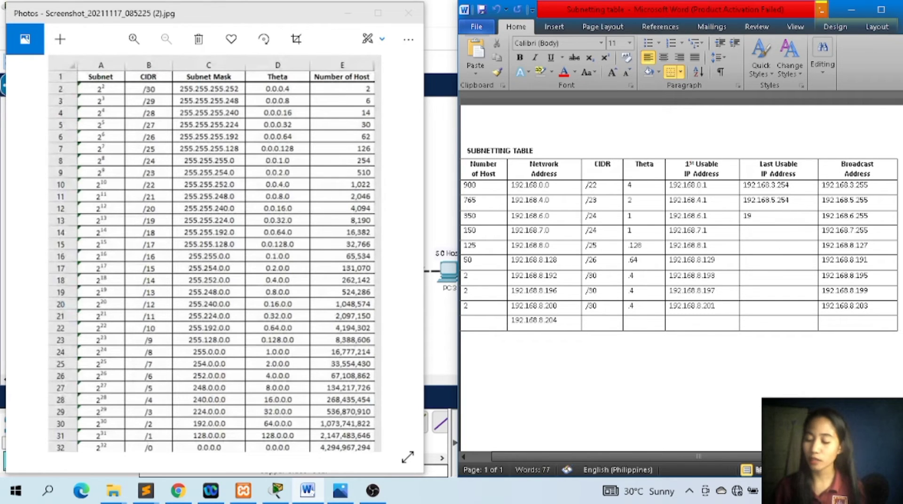
{"action": "type", "text": "192.168"}
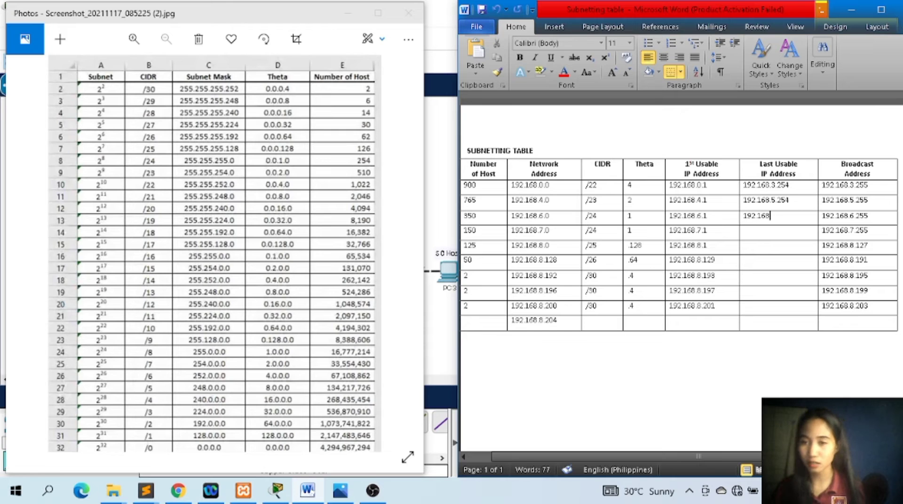
{"action": "type", "text": ".6.254"}
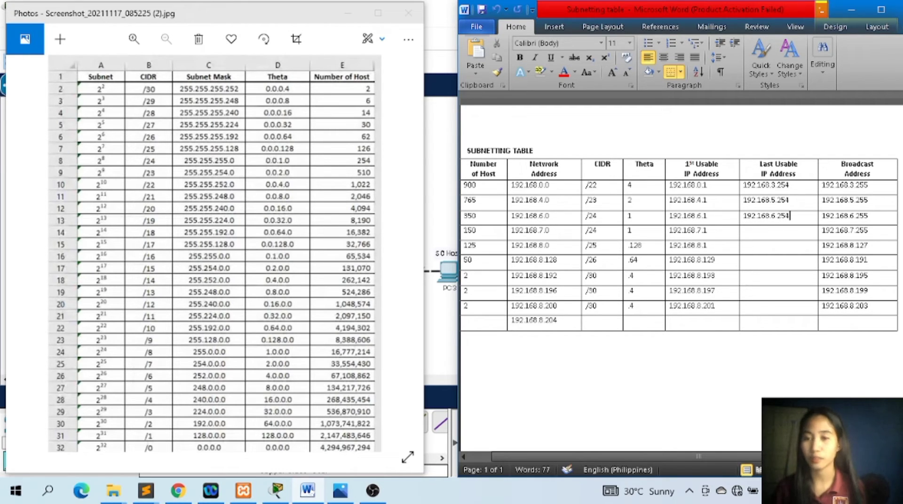
Enter 192.168.8.254 as the last usable IP address in the 150-host row.
{"action": "left_click", "coordinate": [868, 215]}
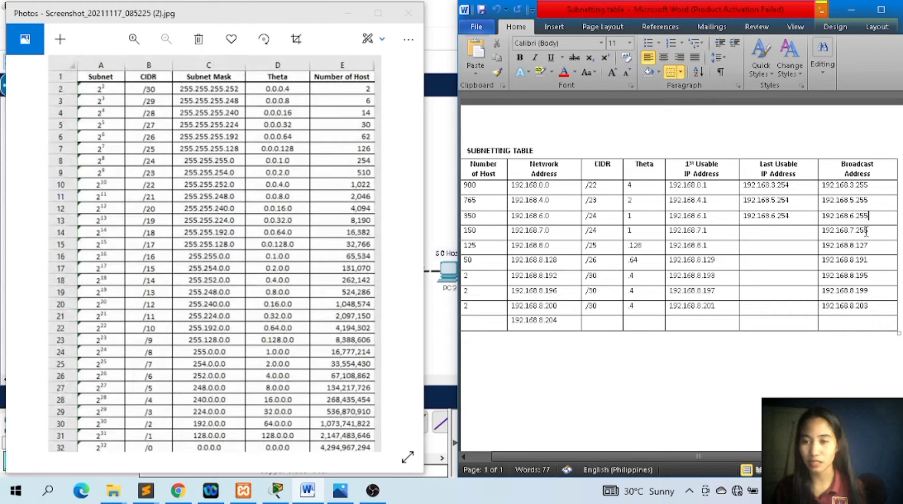
{"action": "left_click", "coordinate": [785, 233]}
{"action": "type", "text": "192.16"}
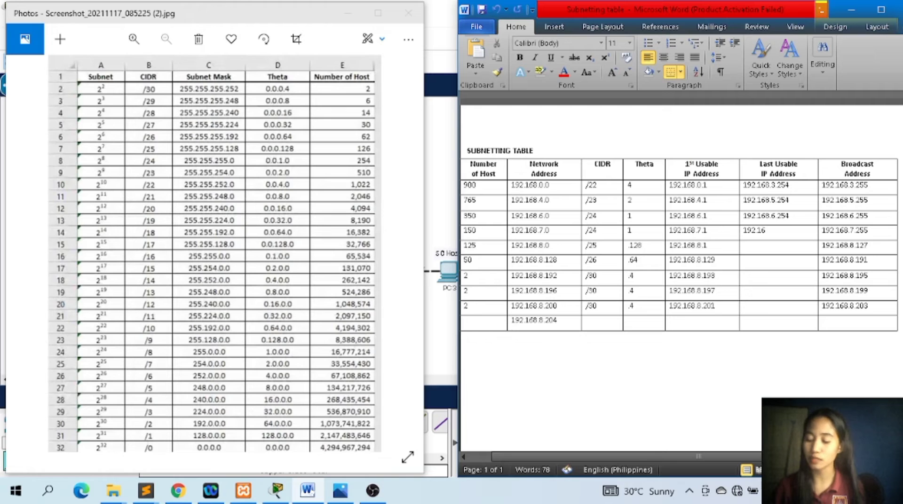
{"action": "type", "text": "8.8"}
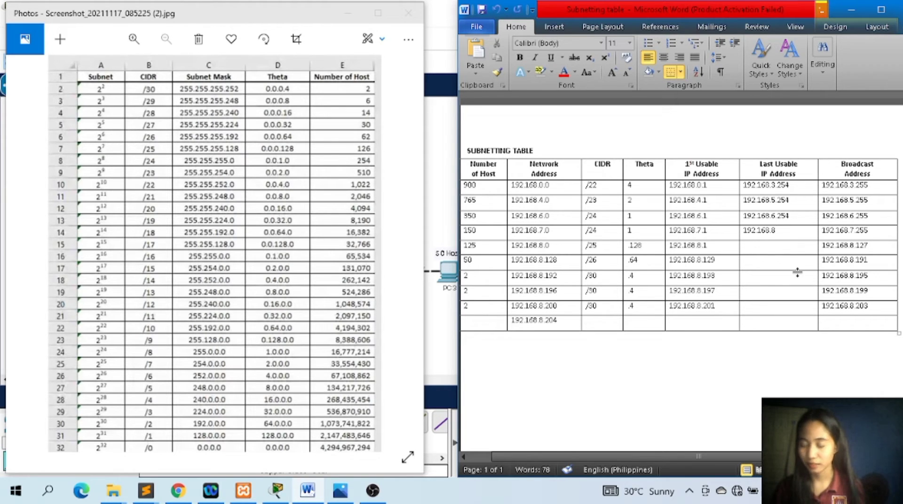
{"action": "type", "text": ".254"}
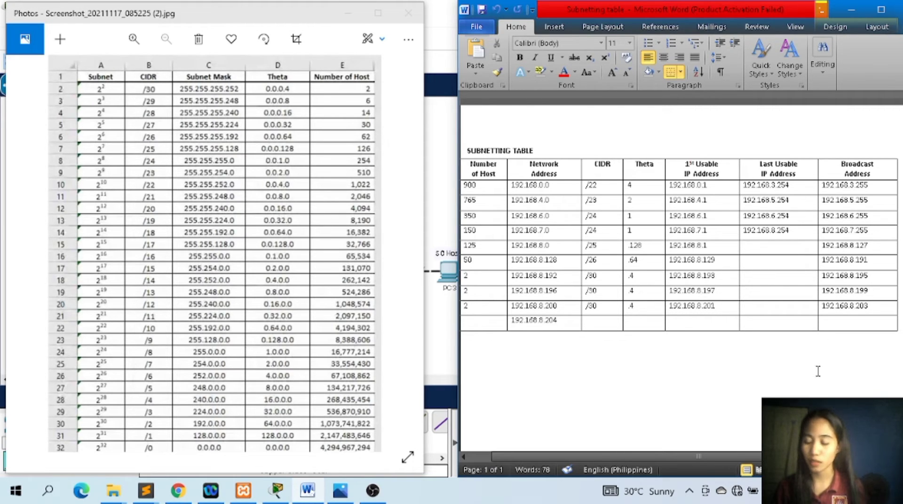
Enter 192.168.8.126 as the last usable IP address in the 125-host row.
{"action": "type", "text": "192.168"}
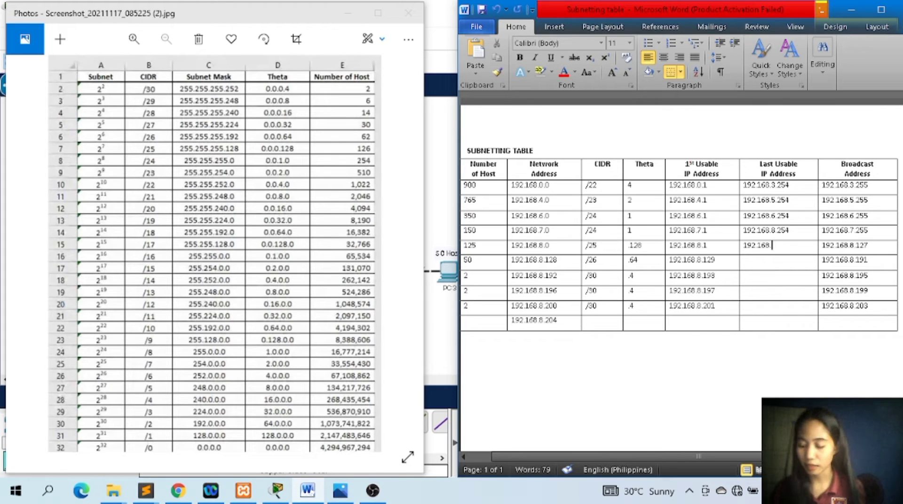
{"action": "type", "text": ".8.2"}
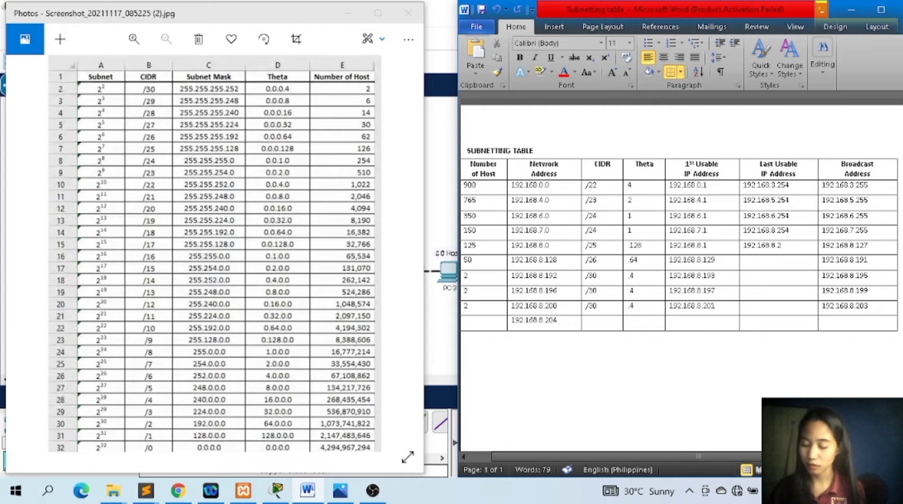
{"action": "key", "text": "BackSpace"}
{"action": "key", "text": "BackSpace"}
{"action": "type", "text": ".126"}
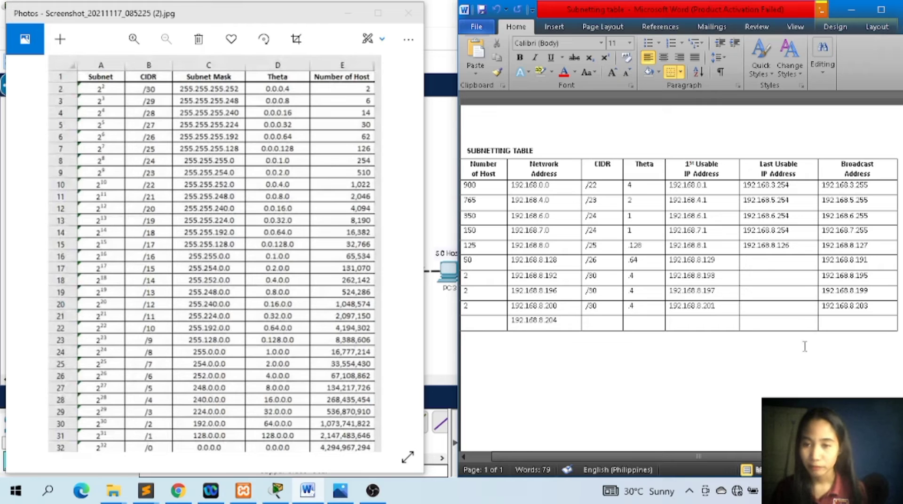
Enter 192.168.8.190 as the last usable IP address in the 50-host row.
{"action": "left_click", "coordinate": [800, 265]}
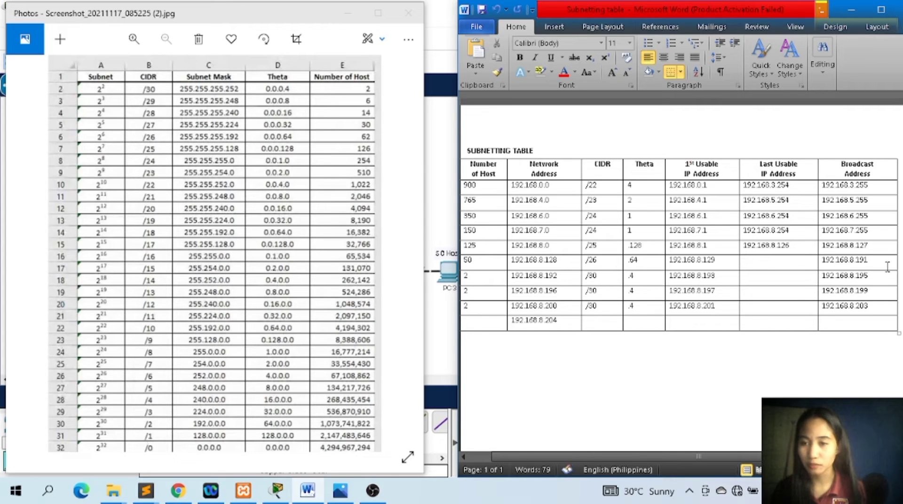
{"action": "left_click", "coordinate": [778, 262]}
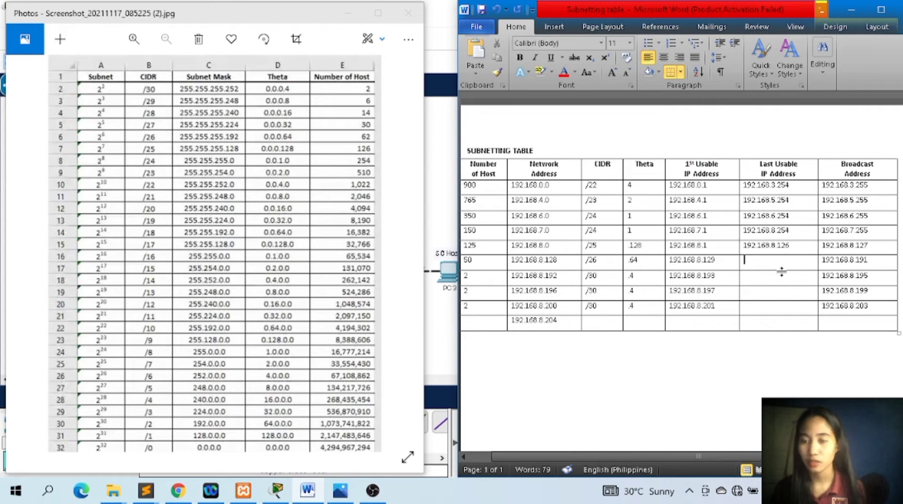
{"action": "type", "text": "192.168"}
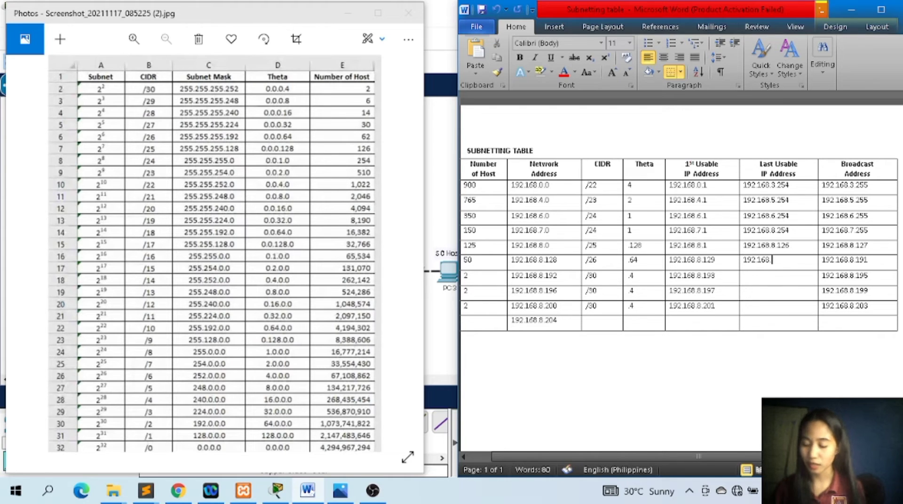
{"action": "type", "text": ".8"}
{"action": "type", "text": ".1"}
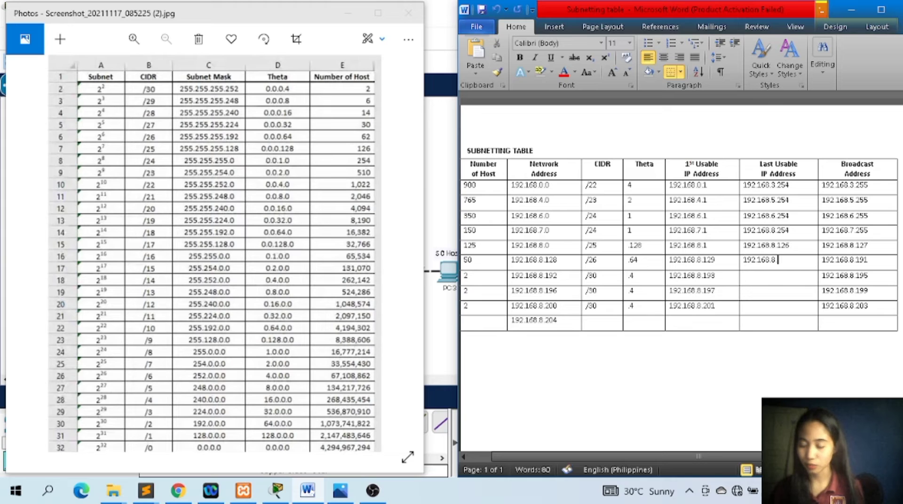
{"action": "type", "text": "90"}
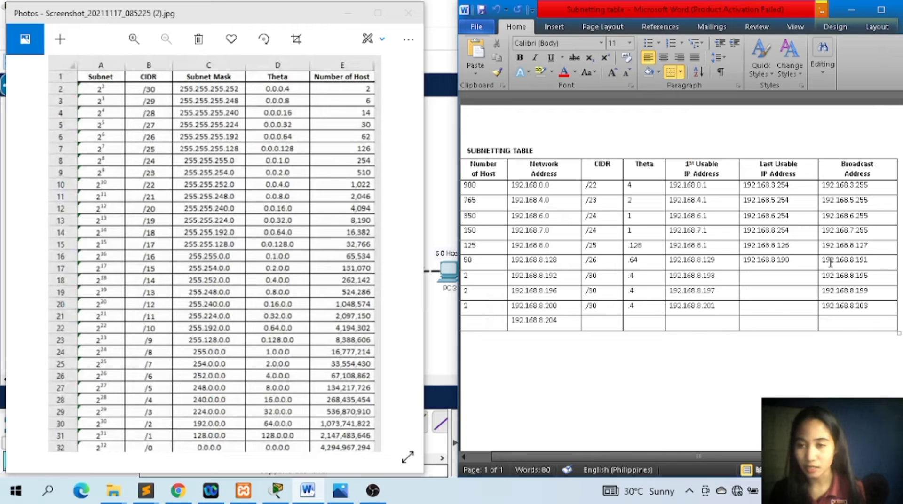
Enter 192.168.8.194 as the last usable IP address in the 192.168.8.192 network's row.
{"action": "left_click", "coordinate": [799, 277]}
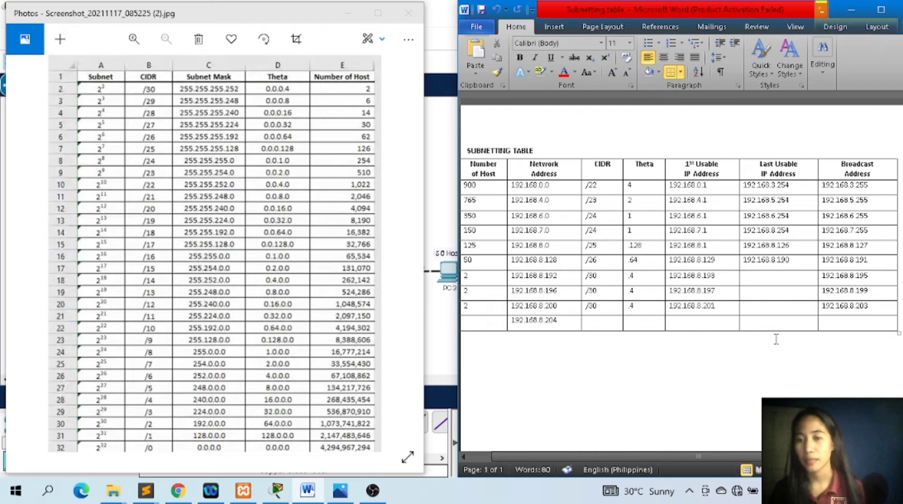
{"action": "type", "text": "192"}
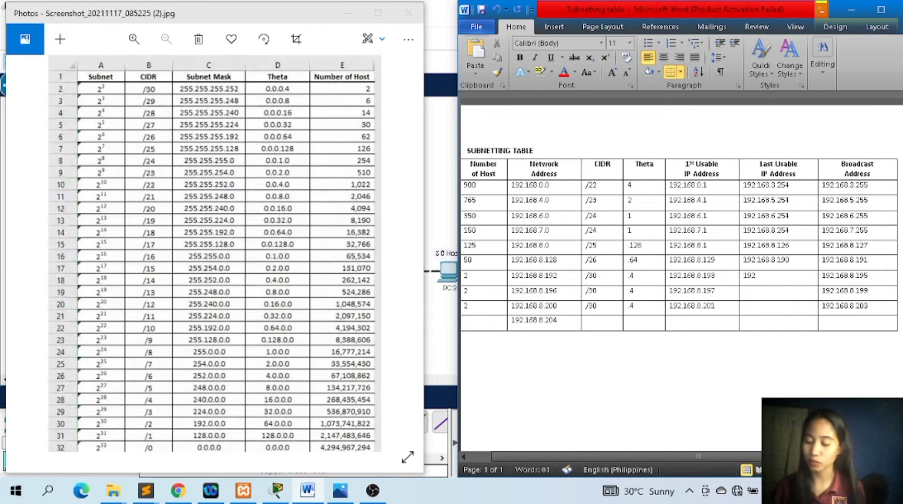
{"action": "type", "text": ".168"}
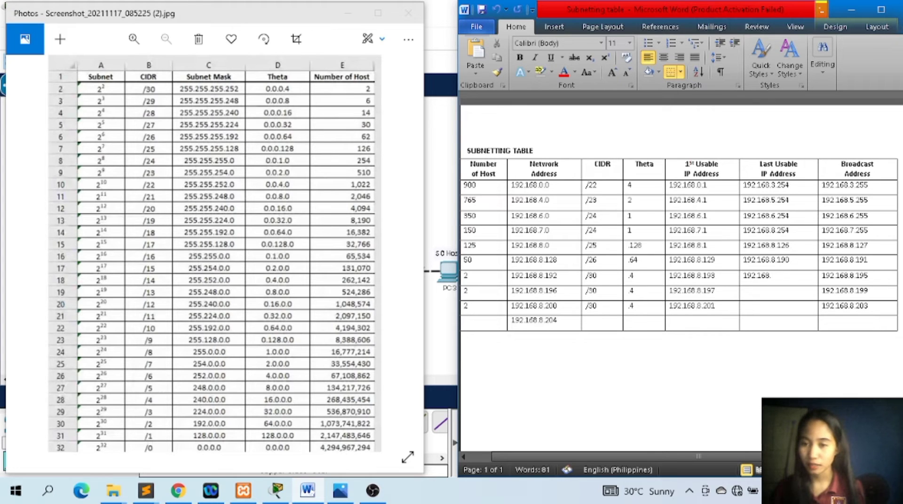
{"action": "type", "text": ".8."}
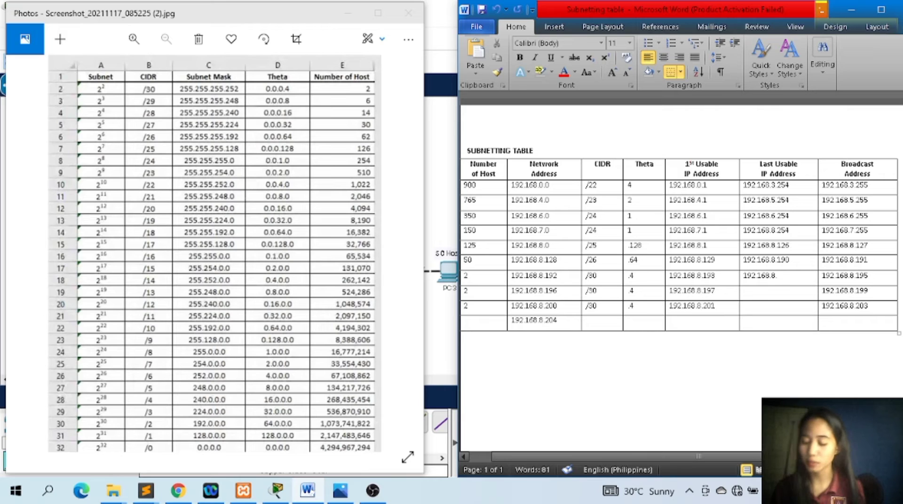
{"action": "type", "text": "194"}
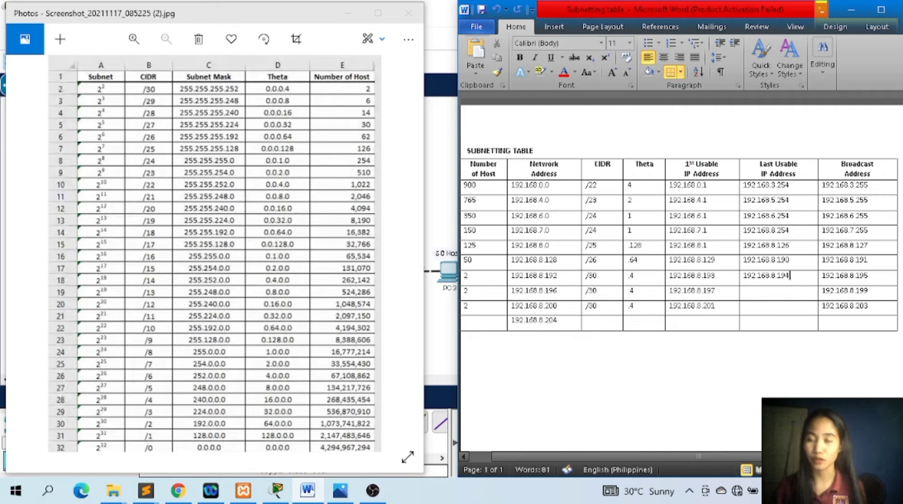
Enter 192.168.8.198 as the last usable IP address in the 192.168.8.196 network's row.
{"action": "left_click", "coordinate": [801, 291]}
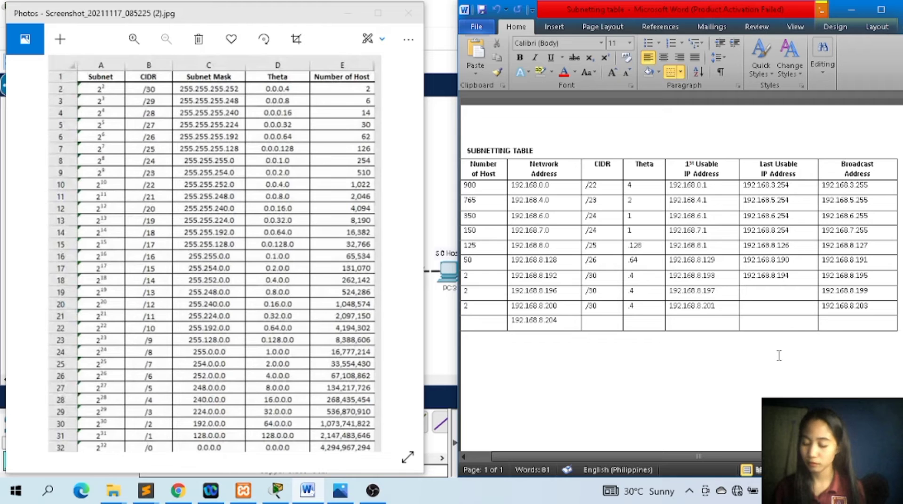
{"action": "type", "text": "192.1"}
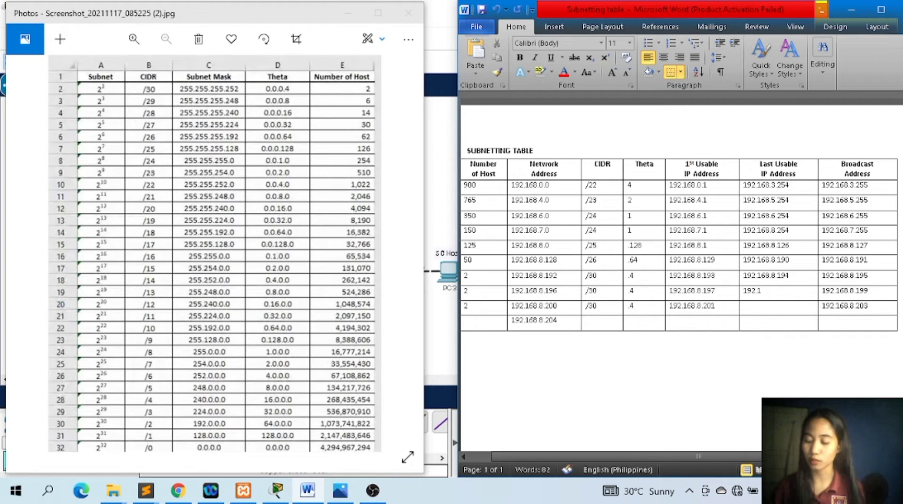
{"action": "type", "text": "68."}
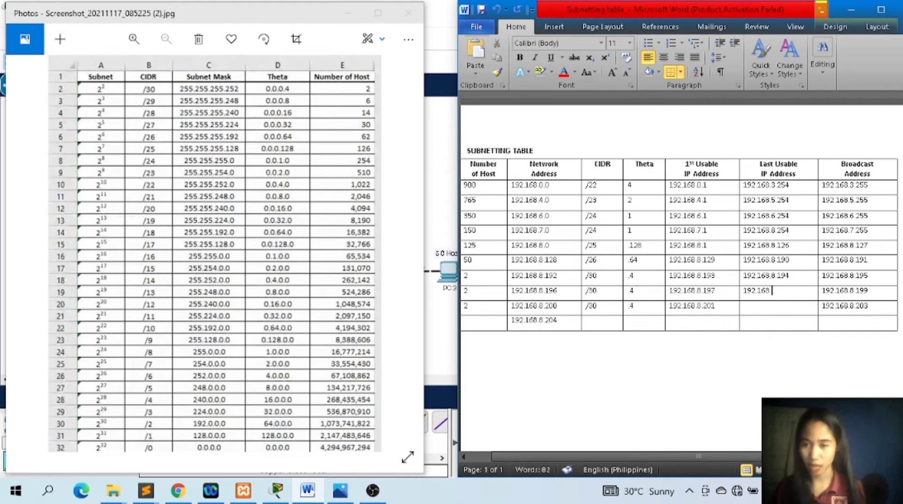
{"action": "type", "text": "8.198"}
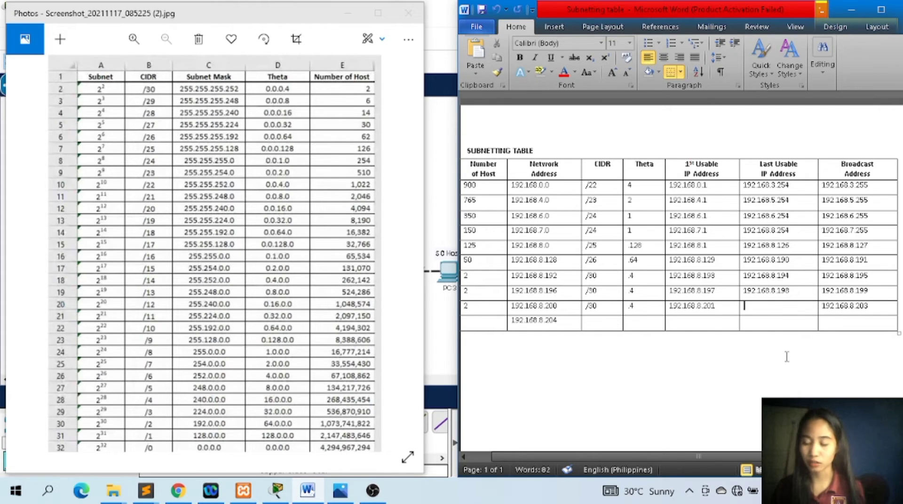
Enter 192.168.8.202 as the last usable IP address in the 192.168.8.200 network's row.
{"action": "type", "text": "192.168."}
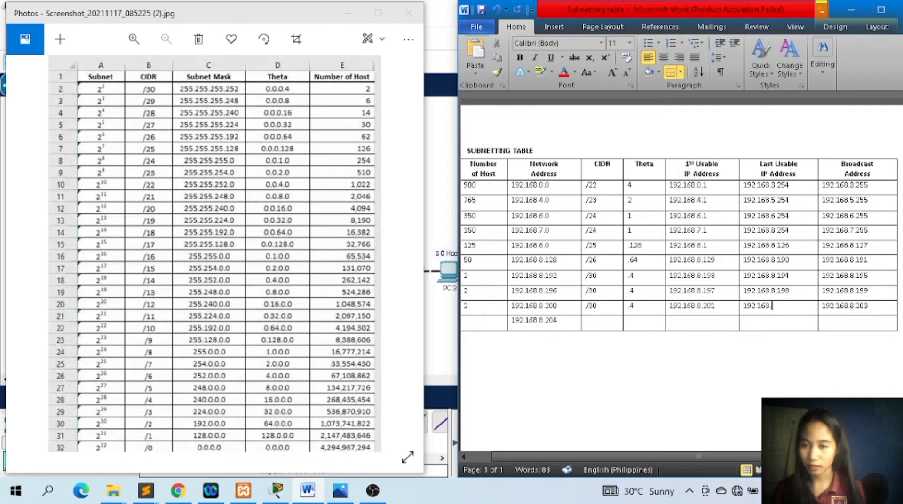
{"action": "type", "text": "8.202"}
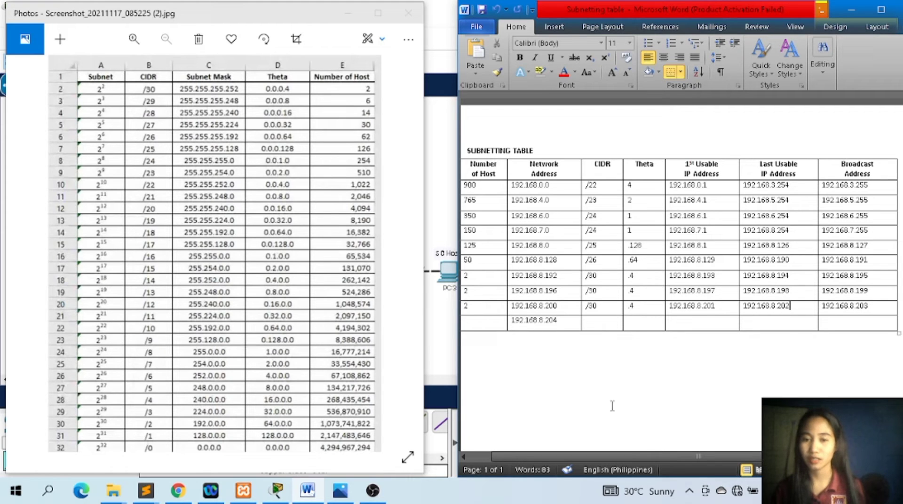
Look over the completed subnetting table and minimize the subnet reference image to reveal the Packet Tracer topology.
{"action": "scroll", "coordinate": [685, 452], "scroll_direction": "left", "scroll_amount": 2}
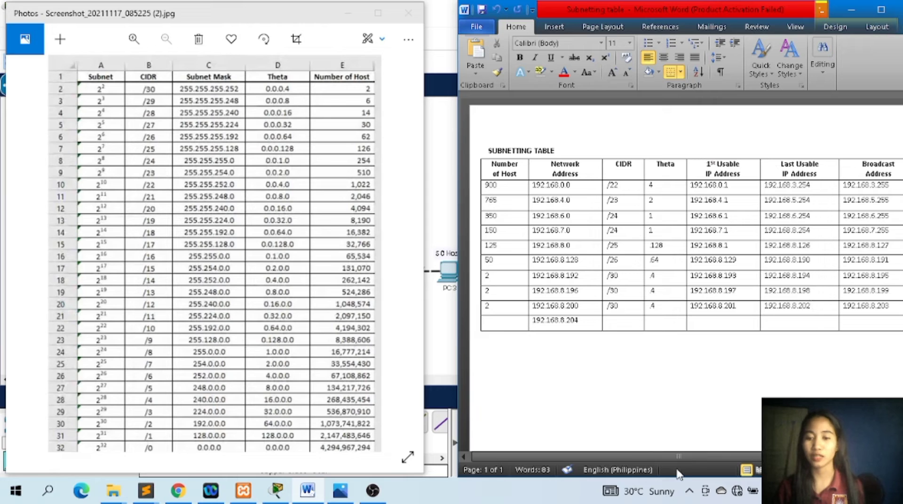
{"action": "scroll", "coordinate": [678, 452], "scroll_direction": "right", "scroll_amount": 2}
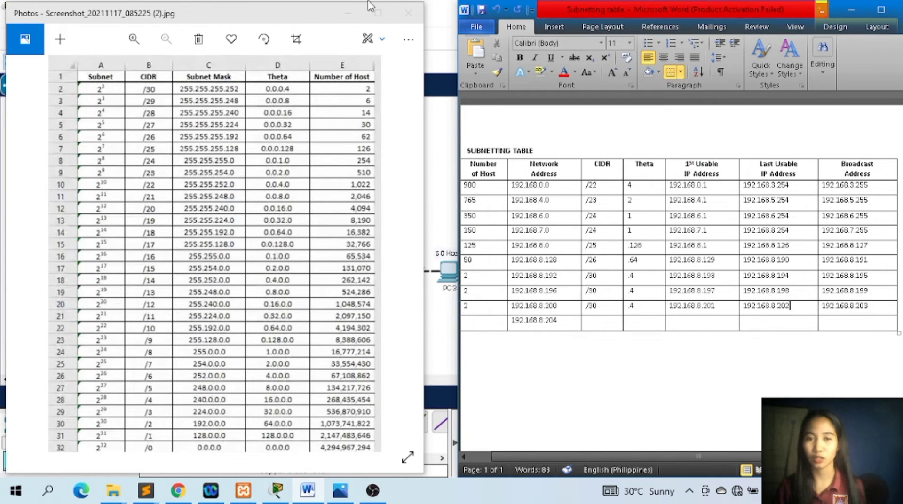
{"action": "left_click", "coordinate": [348, 14]}
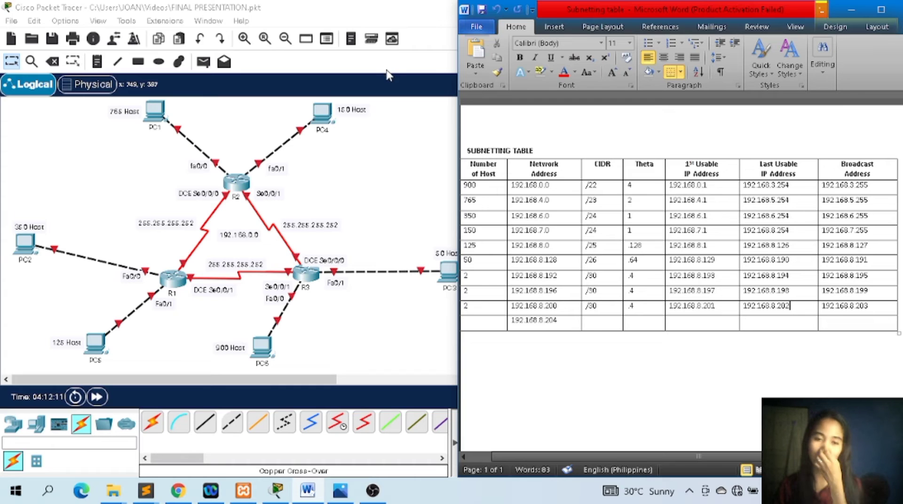
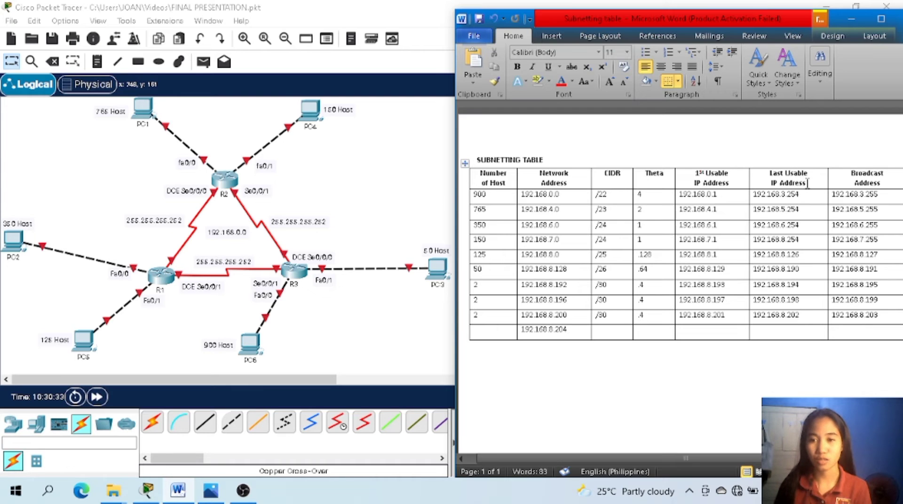
Open PC1's IP configuration in Packet Tracer and place it alongside the Word subnetting table.
{"action": "left_click", "coordinate": [807, 315]}
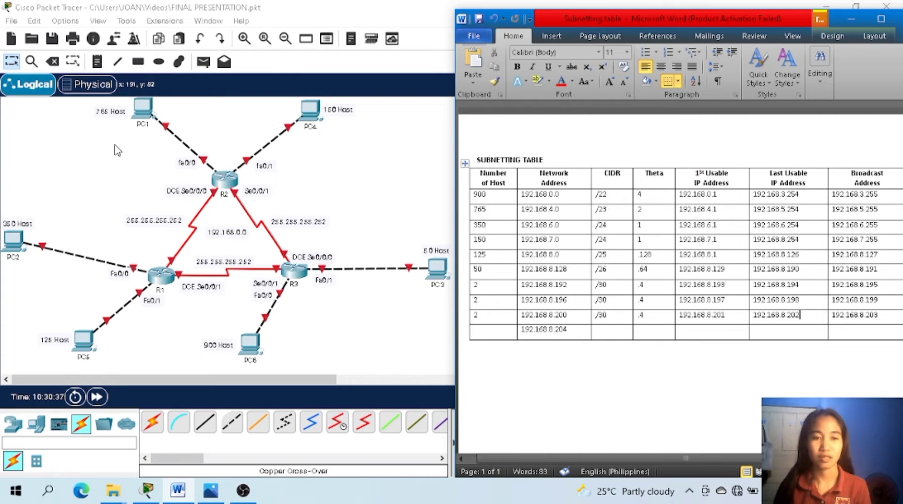
{"action": "left_click", "coordinate": [146, 111]}
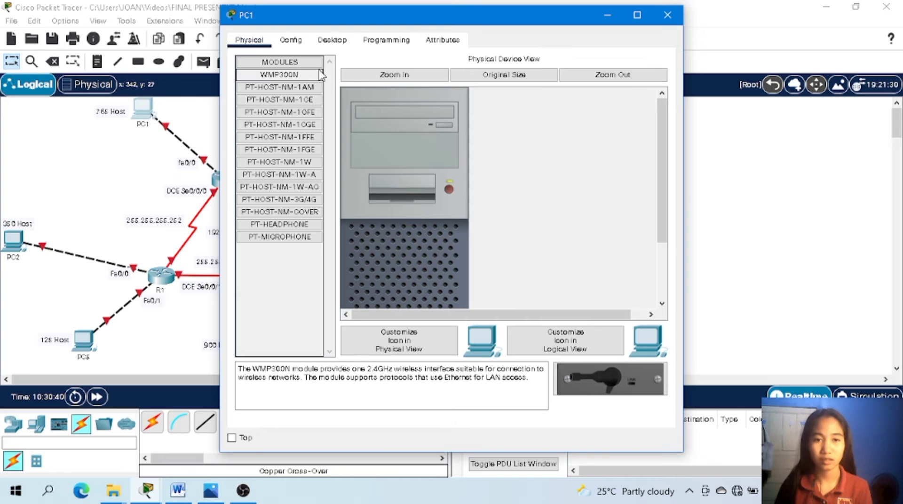
{"action": "left_click", "coordinate": [331, 41]}
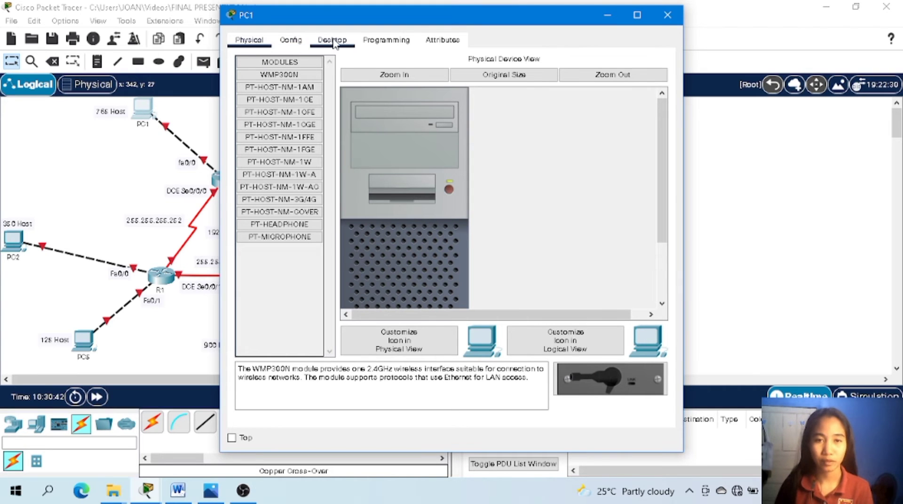
{"action": "left_click", "coordinate": [303, 89]}
{"action": "left_click_drag", "start_coordinate": [463, 21], "coordinate": [321, 25]}
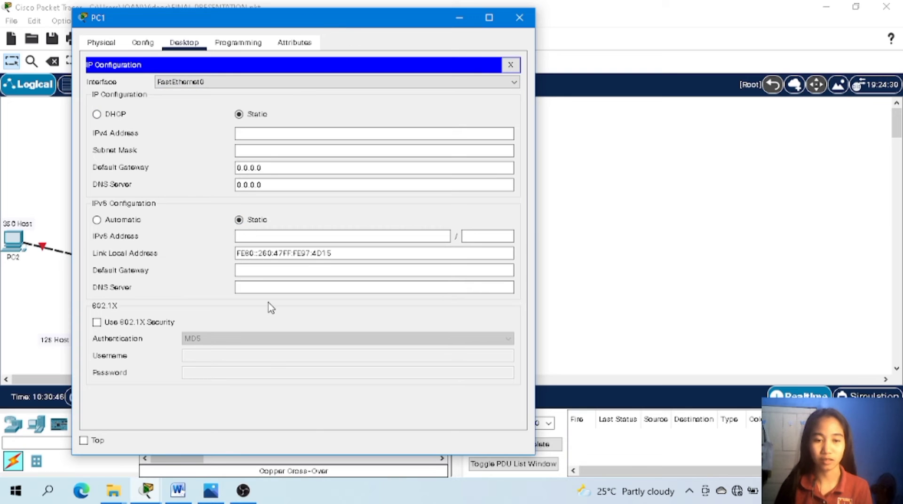
{"action": "left_click", "coordinate": [179, 495]}
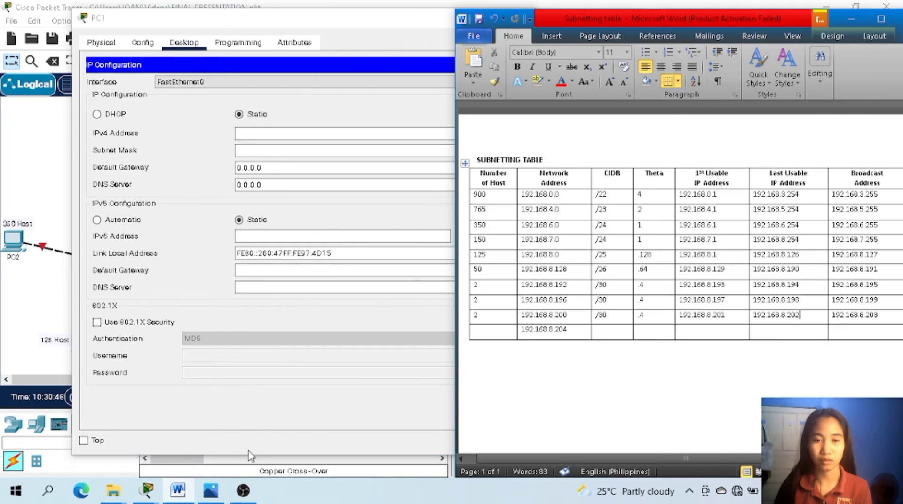
Set PC1's static IPv4 address to 192.168.5.254, the last usable address of the 765-host network.
{"action": "left_click", "coordinate": [373, 133]}
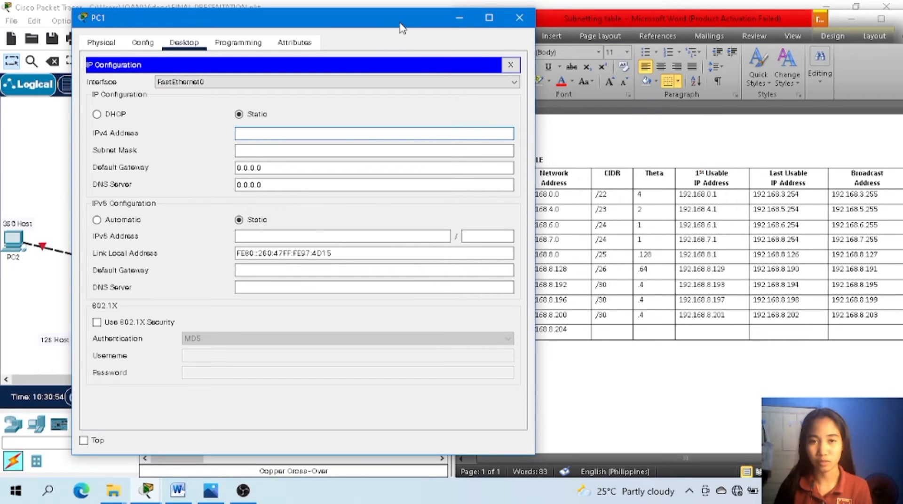
{"action": "left_click_drag", "start_coordinate": [402, 28], "coordinate": [334, 31]}
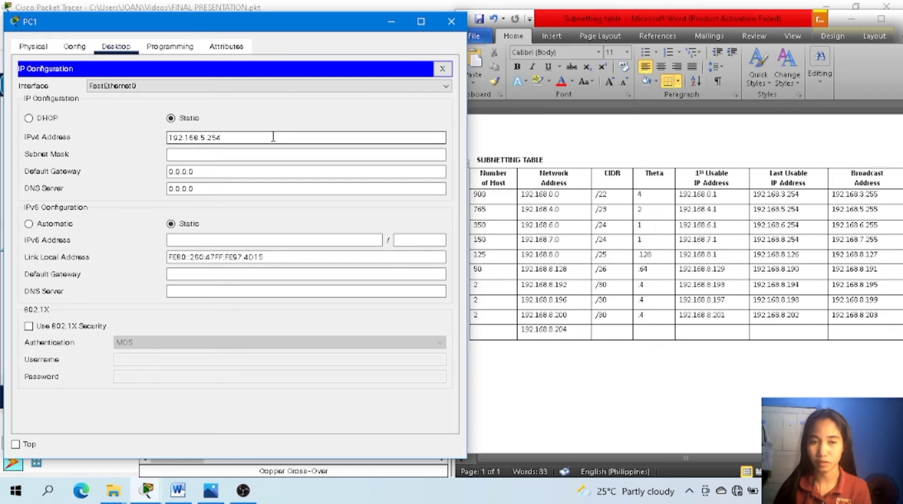
{"action": "key", "text": "Return"}
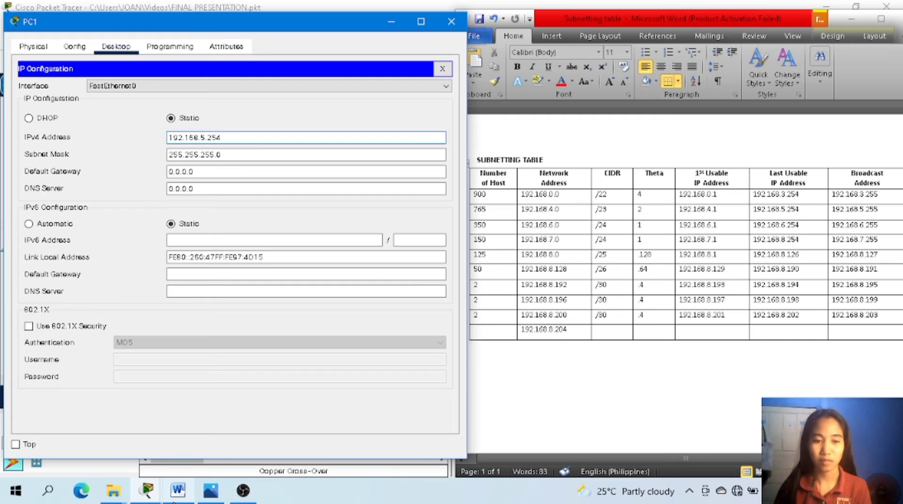
Show the subnet reference image beside PC1's IP configuration and set PC1's subnet mask to 255.255.254.0.
{"action": "mouse_move", "coordinate": [210, 494]}
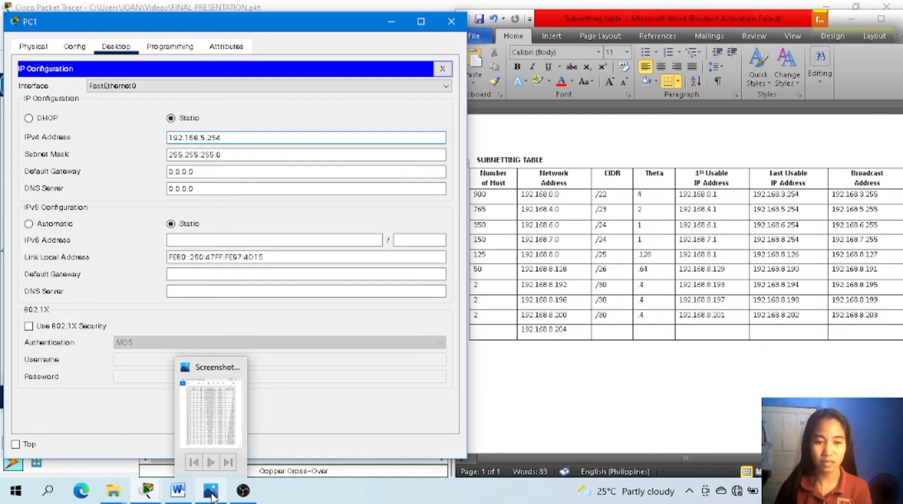
{"action": "left_click", "coordinate": [211, 493]}
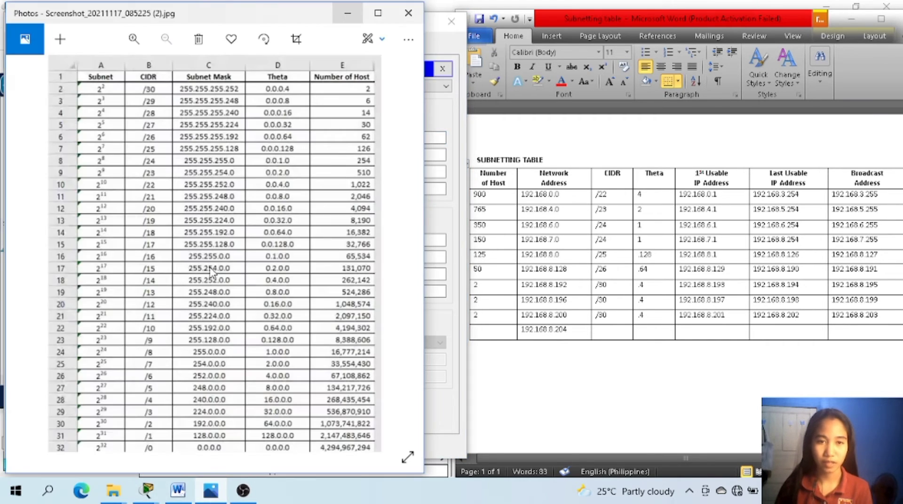
{"action": "left_click_drag", "start_coordinate": [196, 26], "coordinate": [663, 21]}
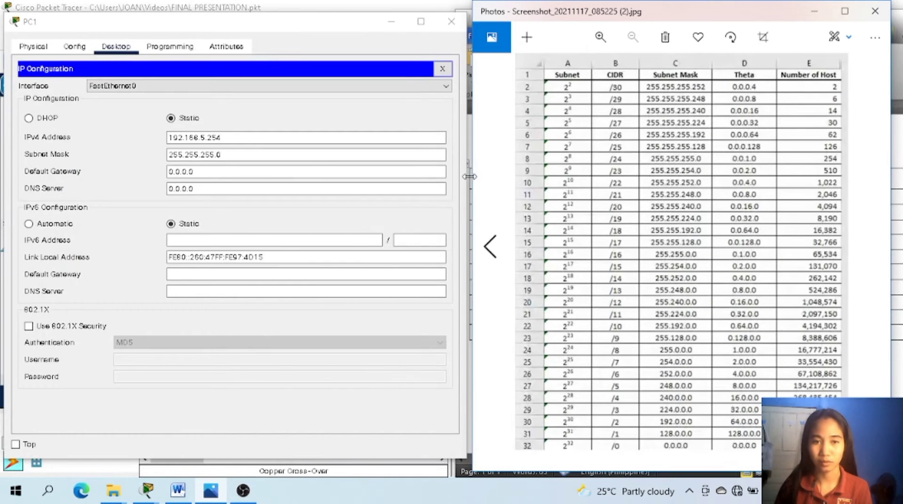
{"action": "left_click", "coordinate": [248, 153]}
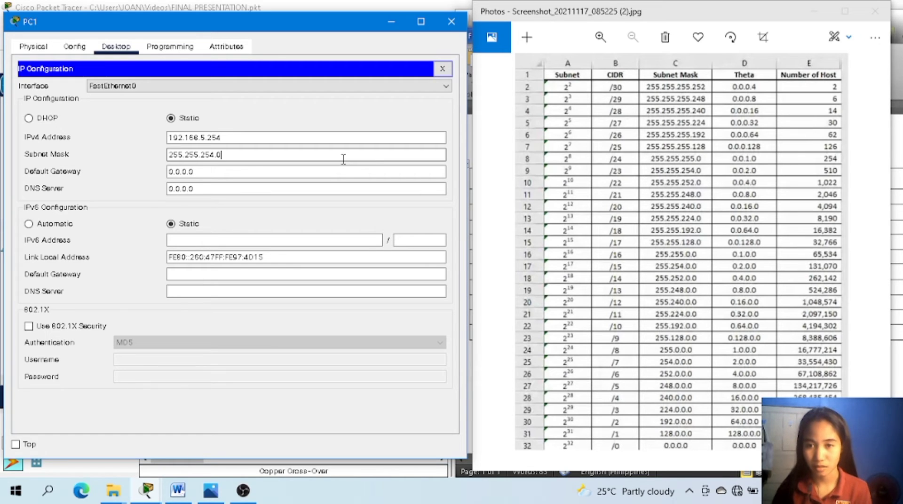
Set PC1's default gateway to 192.168.4.1 from the subnetting table and close its configuration window.
{"action": "left_click", "coordinate": [272, 172]}
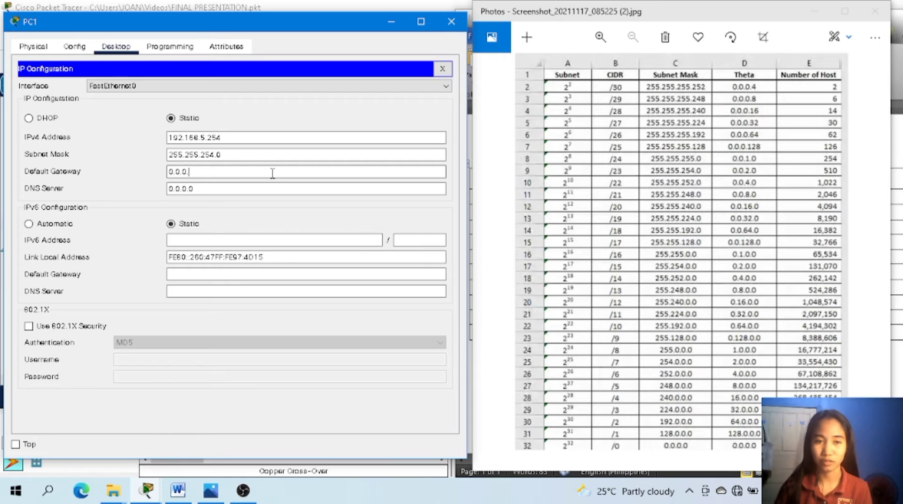
{"action": "key", "text": "BackSpace"}
{"action": "key", "text": "BackSpace"}
{"action": "key", "text": "BackSpace"}
{"action": "key", "text": "BackSpace"}
{"action": "key", "text": "BackSpace"}
{"action": "key", "text": "BackSpace"}
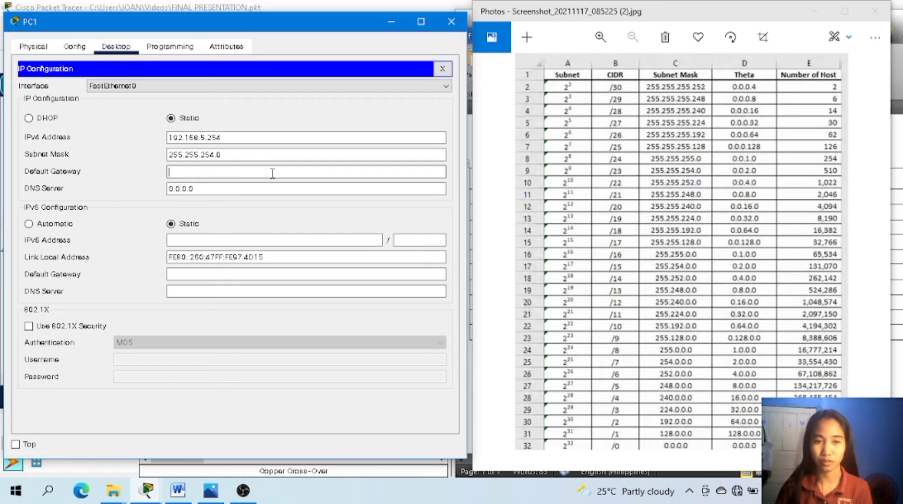
{"action": "left_click", "coordinate": [807, 16]}
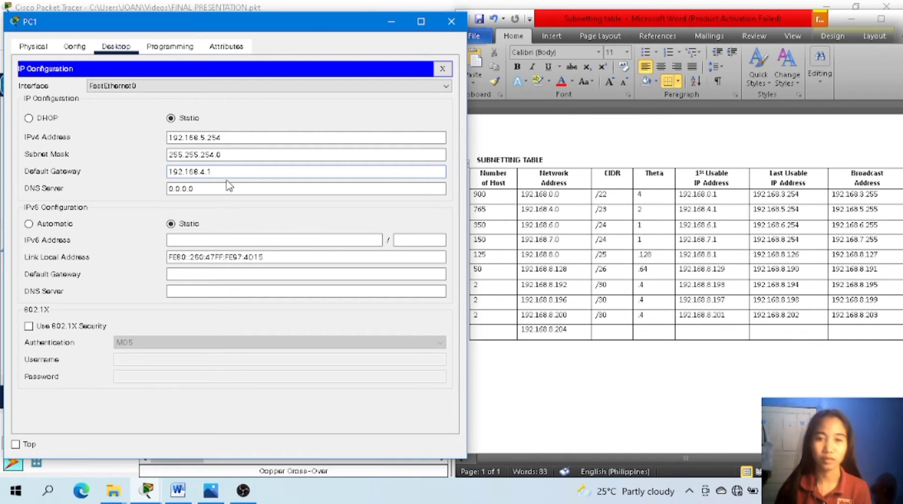
{"action": "left_click", "coordinate": [451, 21]}
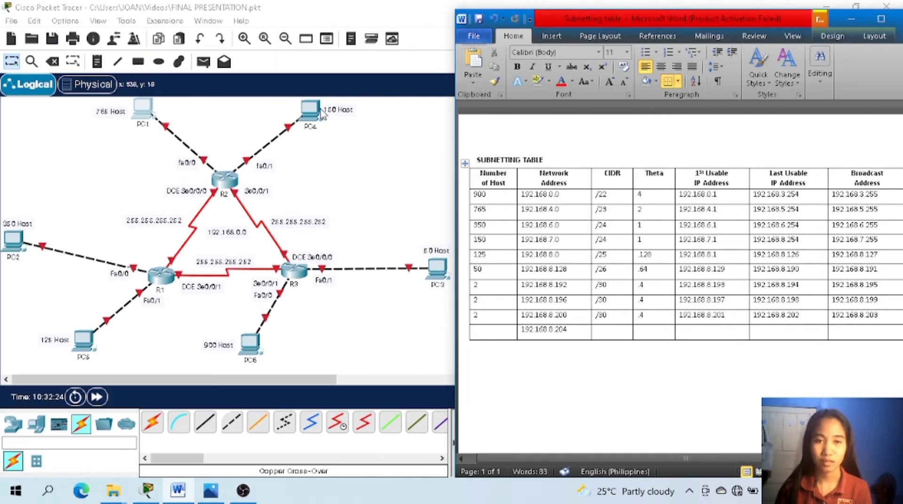
Open PC2's IP configuration and place it alongside the subnetting table.
{"action": "left_click", "coordinate": [8, 243]}
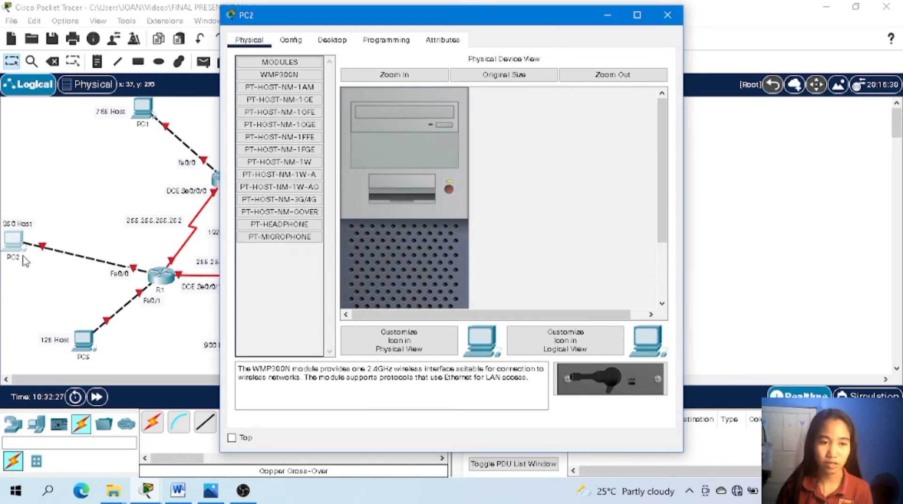
{"action": "left_click", "coordinate": [335, 41]}
{"action": "left_click", "coordinate": [276, 89]}
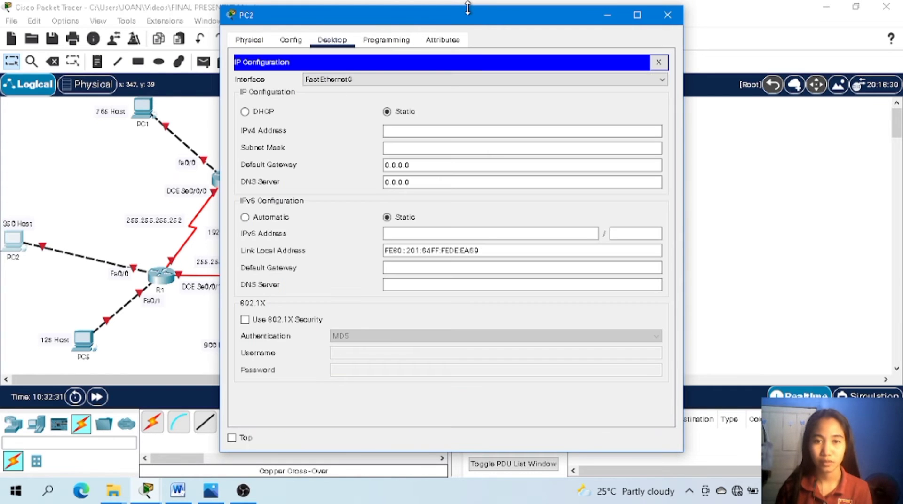
{"action": "left_click_drag", "start_coordinate": [490, 24], "coordinate": [300, 34]}
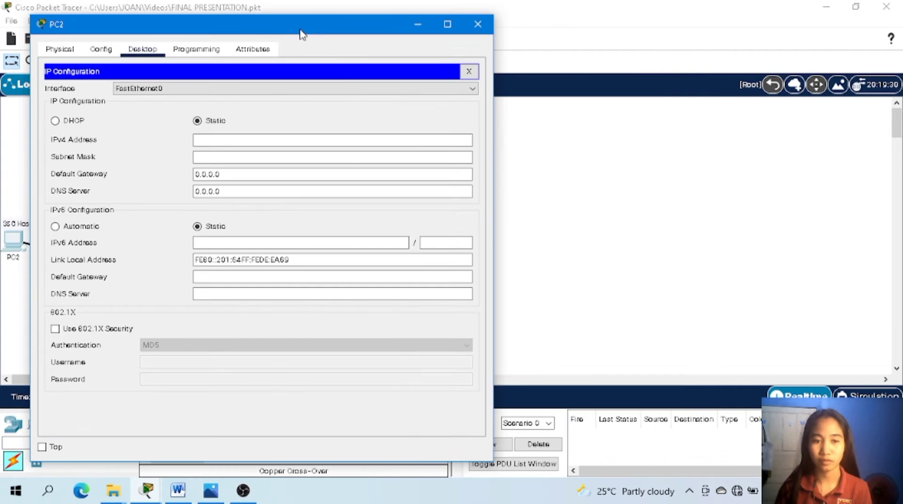
{"action": "left_click", "coordinate": [188, 492]}
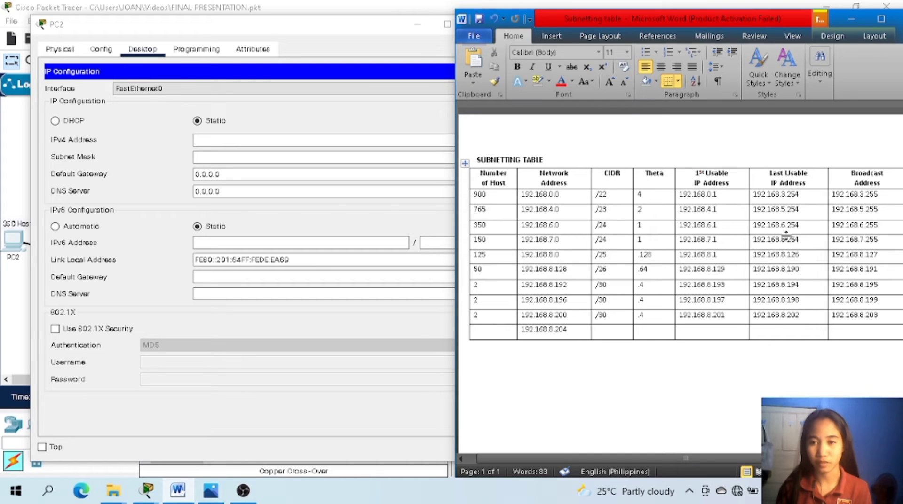
Set PC2's static IPv4 address to 192.168.6.254 with subnet mask 255.255.255.0, checking the mask against the subnet reference image.
{"action": "left_click", "coordinate": [311, 140]}
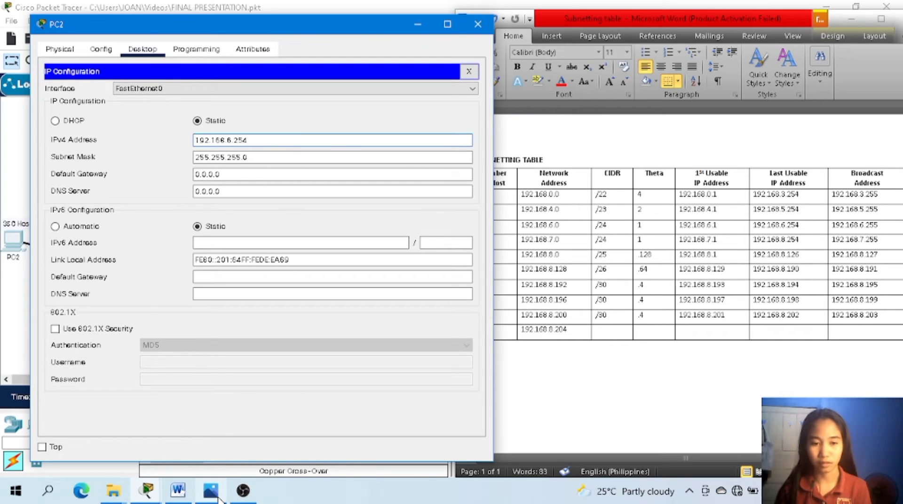
{"action": "left_click", "coordinate": [222, 497]}
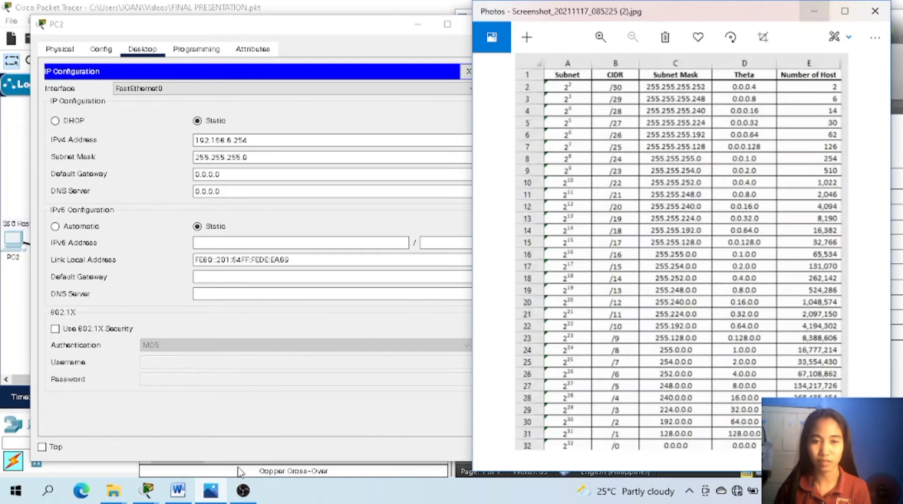
{"action": "left_click", "coordinate": [278, 163]}
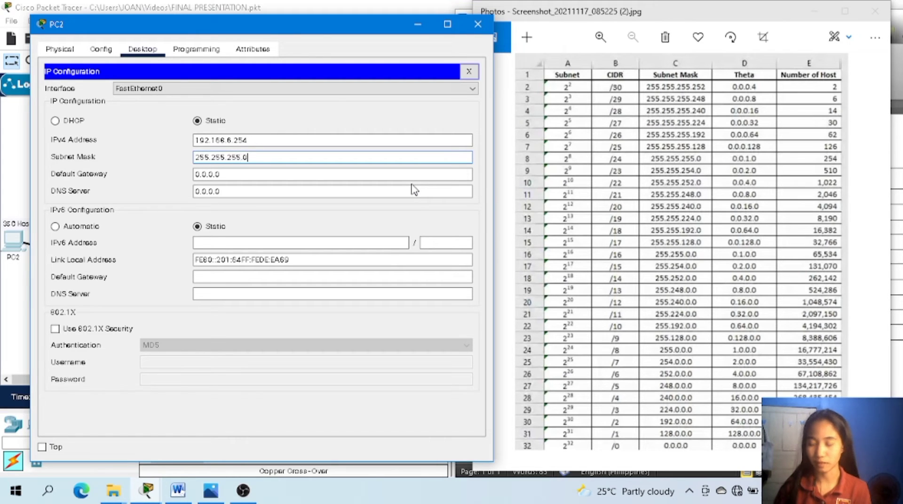
Set PC2's default gateway to 192.168.6.1 from the subnetting table and close its configuration window.
{"action": "left_click", "coordinate": [360, 172]}
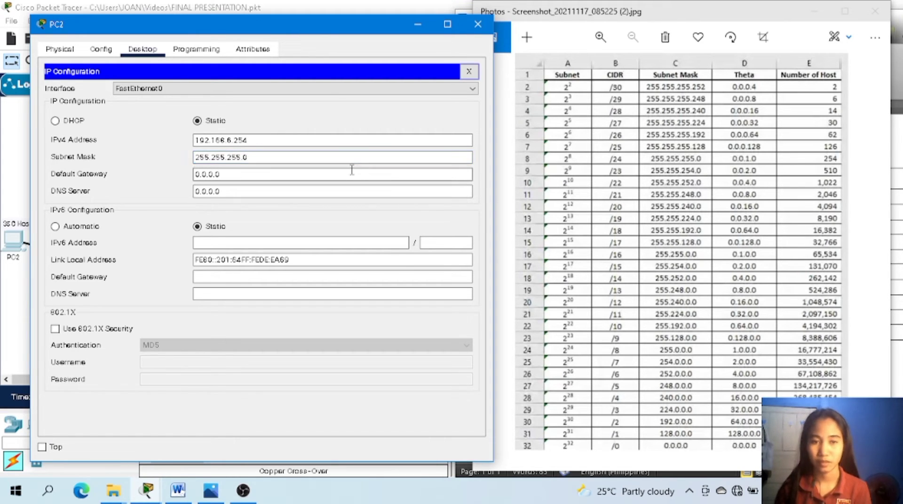
{"action": "key", "text": "BackSpace"}
{"action": "key", "text": "BackSpace"}
{"action": "key", "text": "BackSpace"}
{"action": "key", "text": "BackSpace"}
{"action": "key", "text": "BackSpace"}
{"action": "key", "text": "BackSpace"}
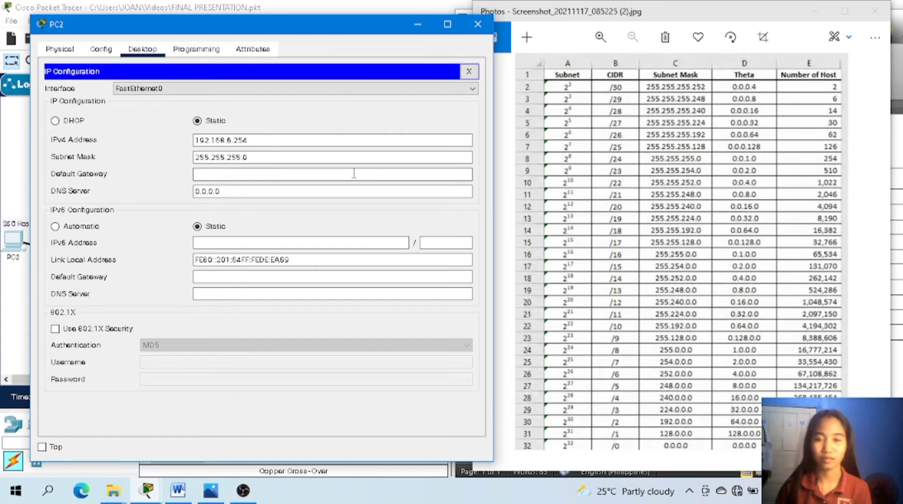
{"action": "left_click", "coordinate": [818, 12]}
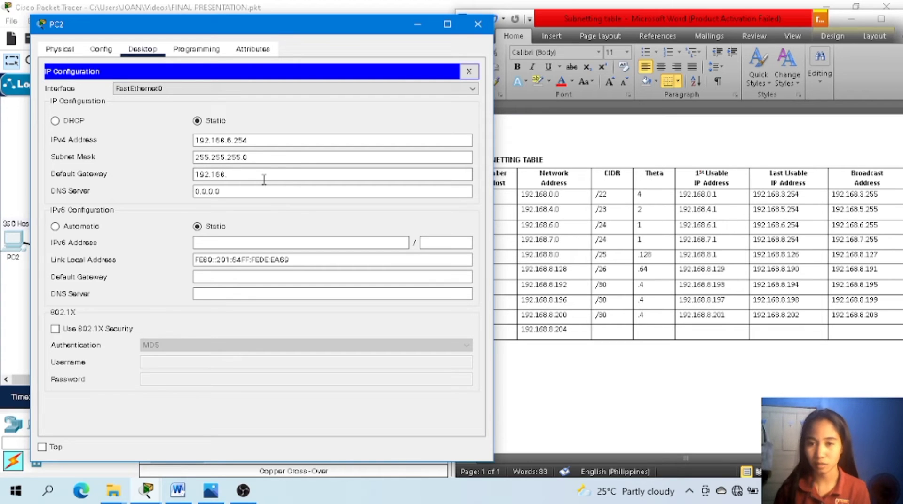
{"action": "key", "text": "BackSpace"}
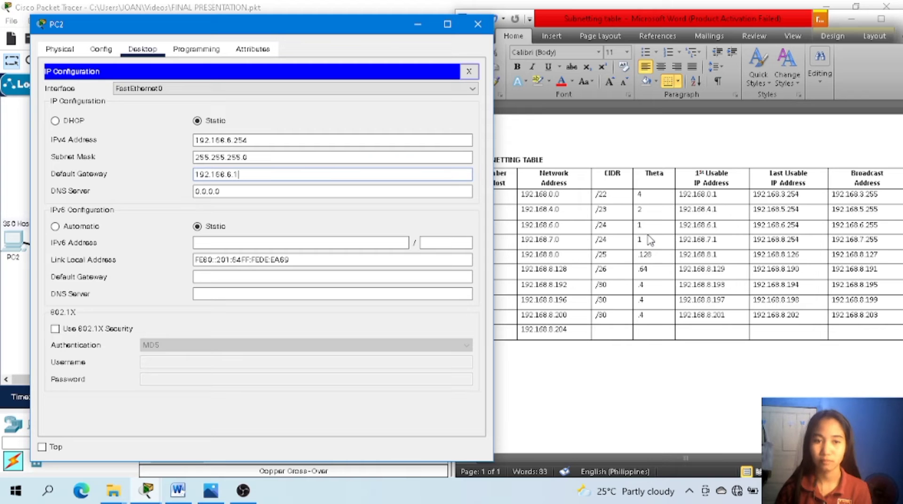
{"action": "left_click", "coordinate": [477, 24]}
Open PC3's IP configuration and move its window aside to make room for the subnetting table.
{"action": "left_click", "coordinate": [439, 276]}
{"action": "left_click", "coordinate": [440, 263]}
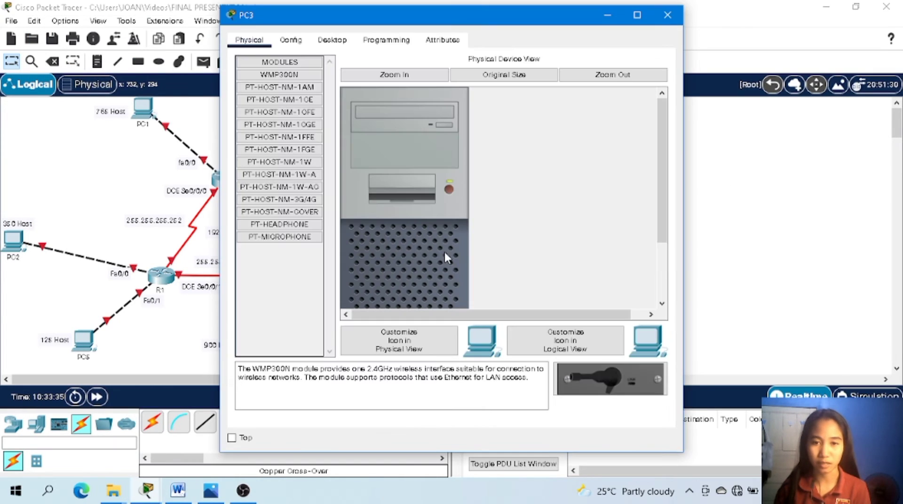
{"action": "left_click", "coordinate": [335, 41]}
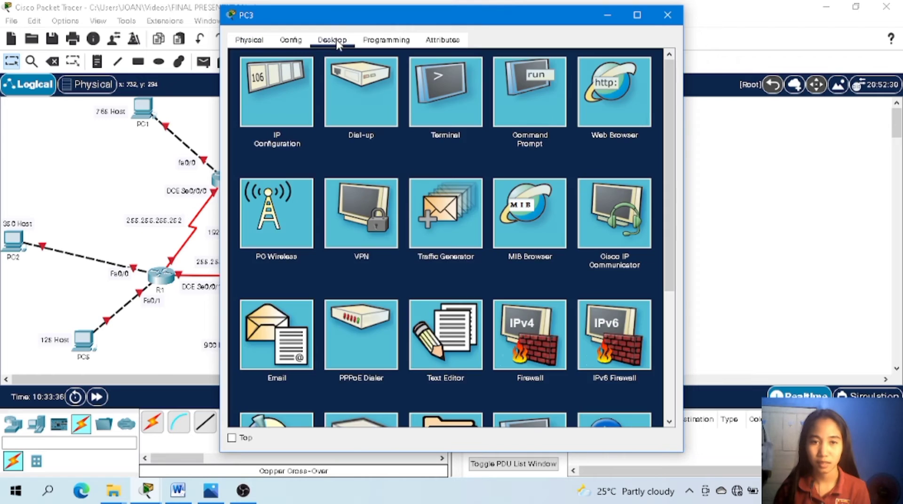
{"action": "left_click", "coordinate": [277, 92]}
{"action": "left_click_drag", "start_coordinate": [470, 15], "coordinate": [270, 22]}
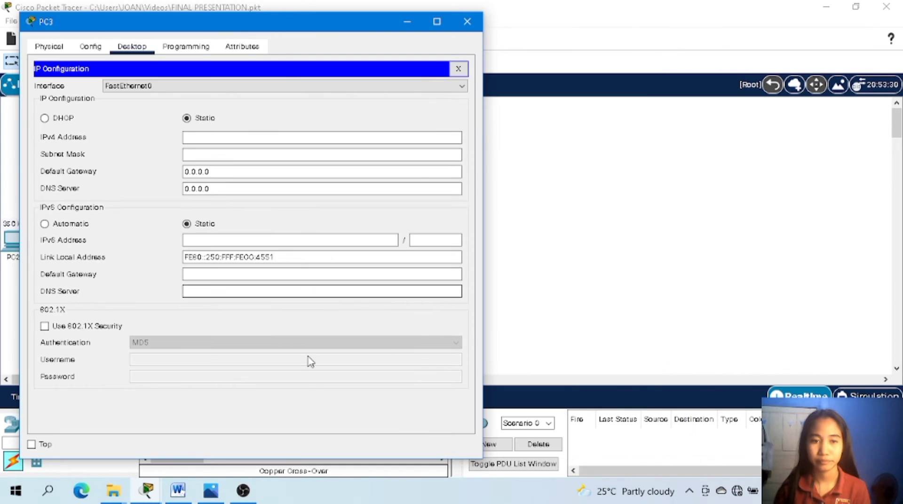
Check PC3's host count in the topology and place its IP configuration window alongside the subnetting table.
{"action": "left_click", "coordinate": [409, 22]}
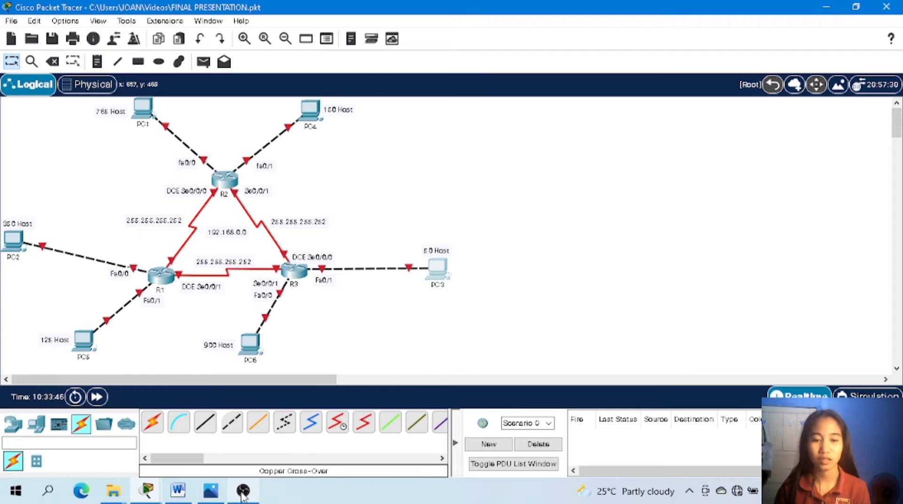
{"action": "left_click", "coordinate": [177, 494]}
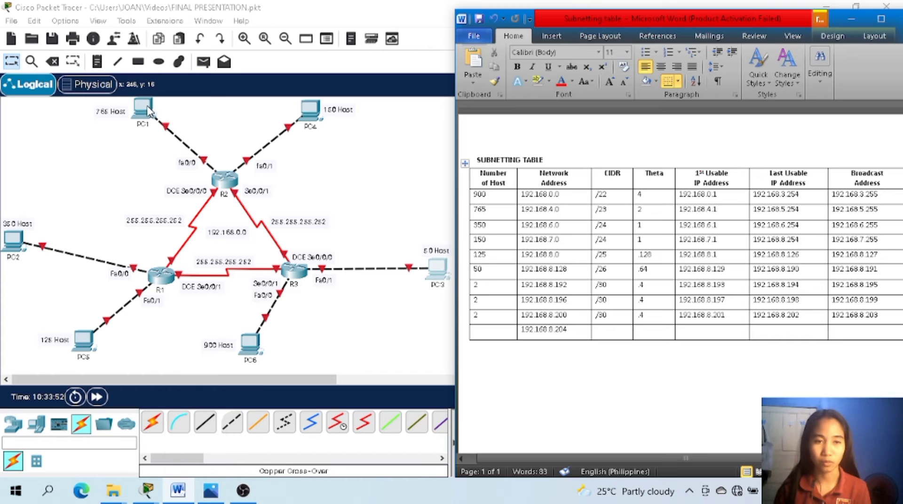
{"action": "left_click", "coordinate": [440, 270]}
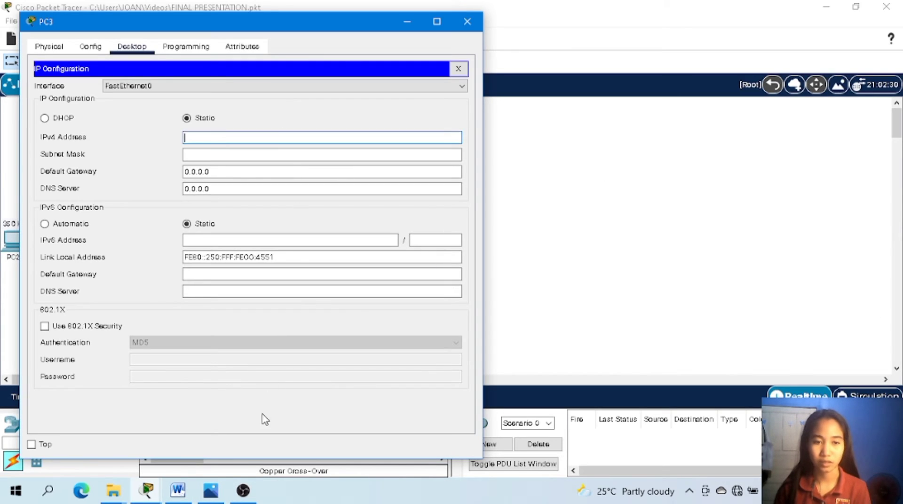
{"action": "left_click", "coordinate": [187, 496]}
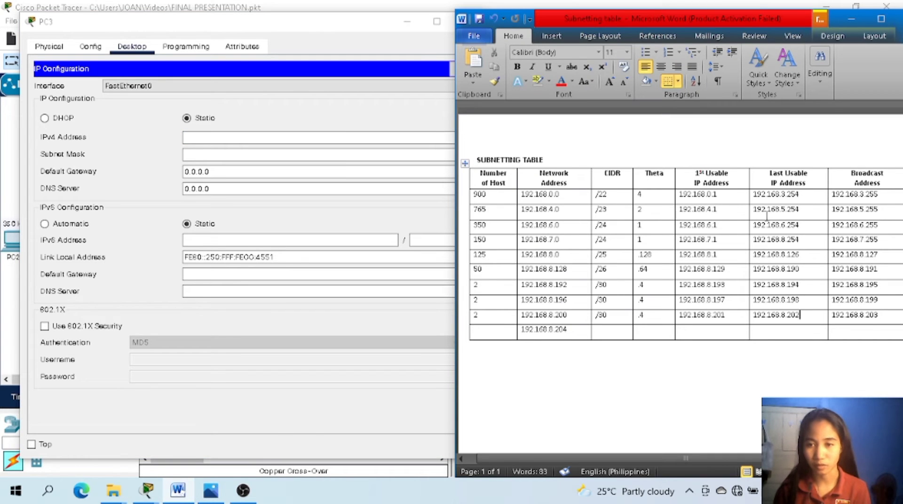
{"action": "left_click", "coordinate": [313, 133]}
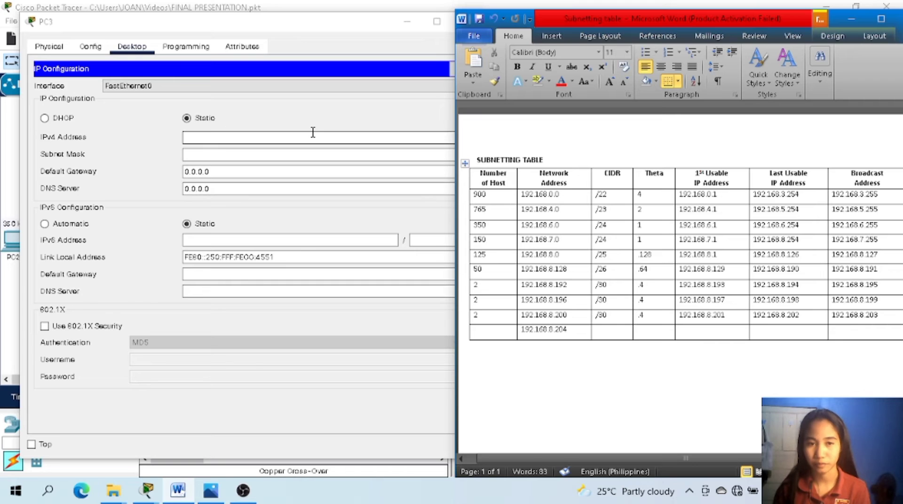
{"action": "left_click", "coordinate": [313, 132]}
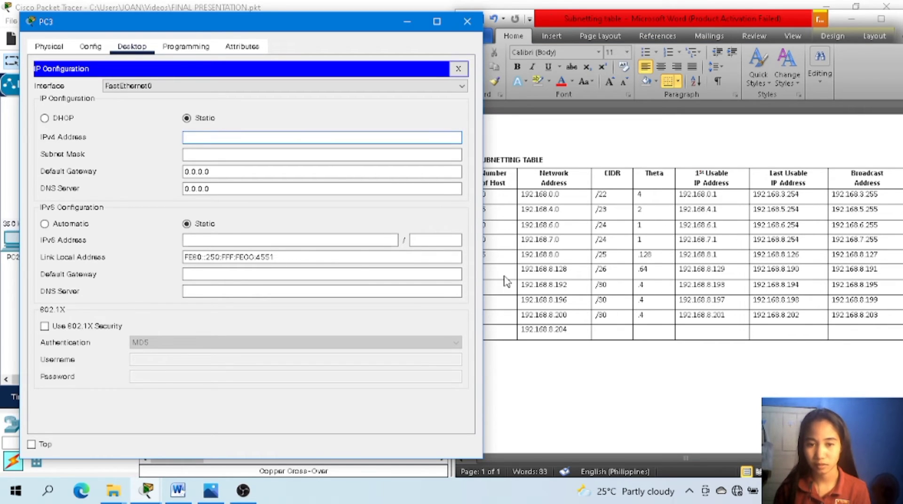
{"action": "left_click_drag", "start_coordinate": [311, 22], "coordinate": [300, 21]}
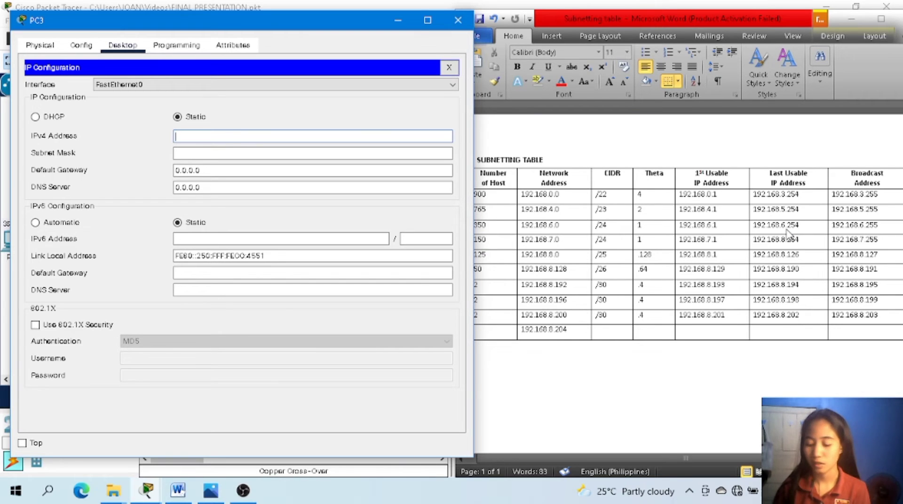
{"action": "type", "text": "192.168."}
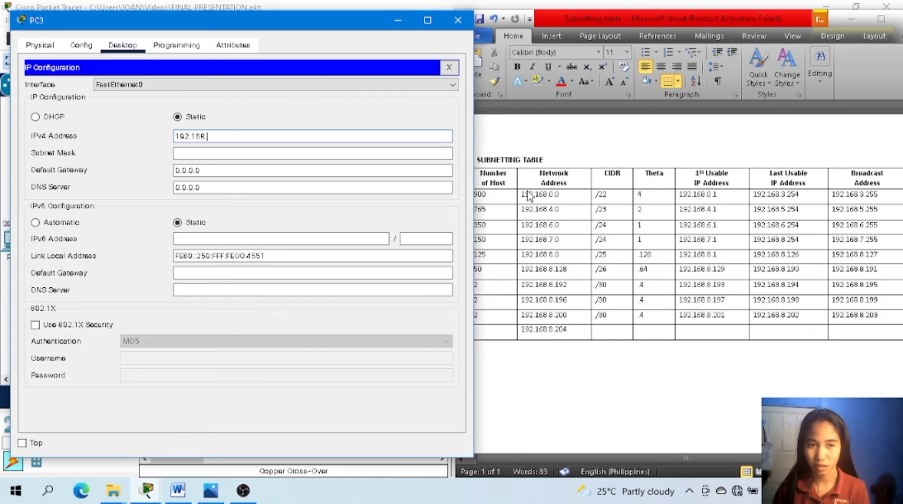
{"action": "left_click", "coordinate": [396, 22]}
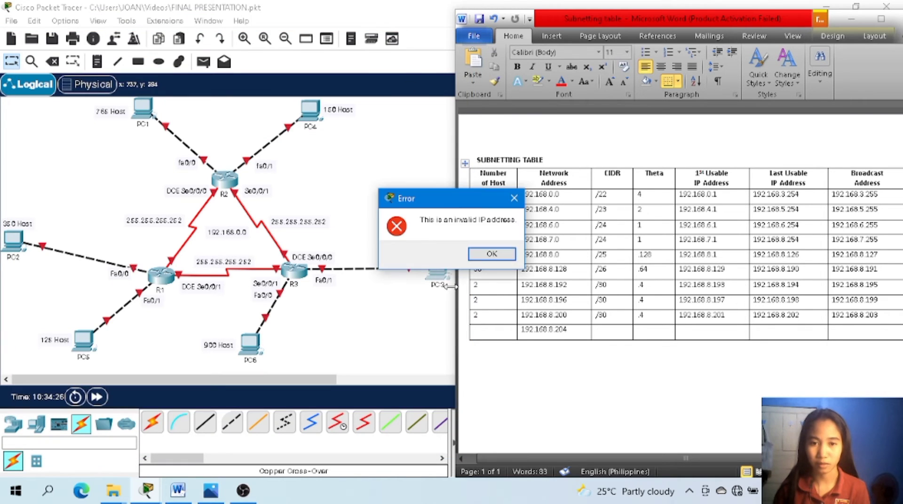
{"action": "left_click", "coordinate": [488, 253]}
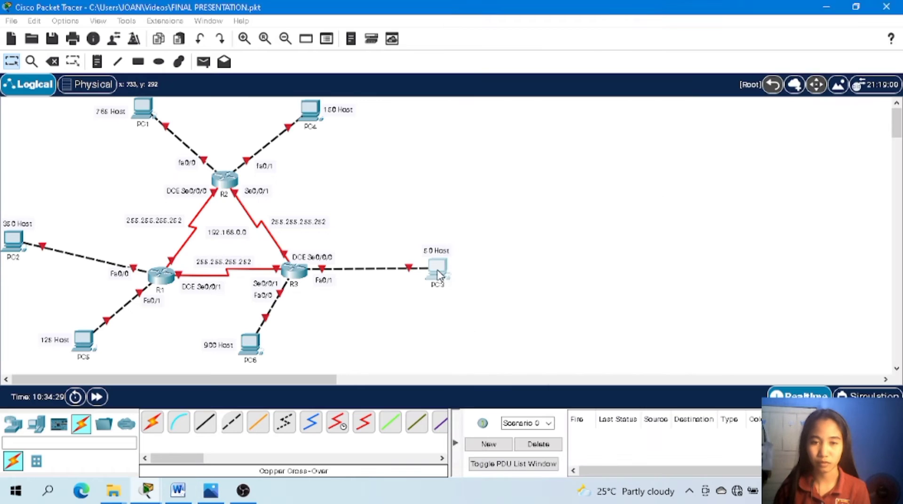
Reopen PC3's IP configuration and set its static IPv4 address to 192.168.8.190, the last usable address in the 50-host row.
{"action": "left_click", "coordinate": [434, 266]}
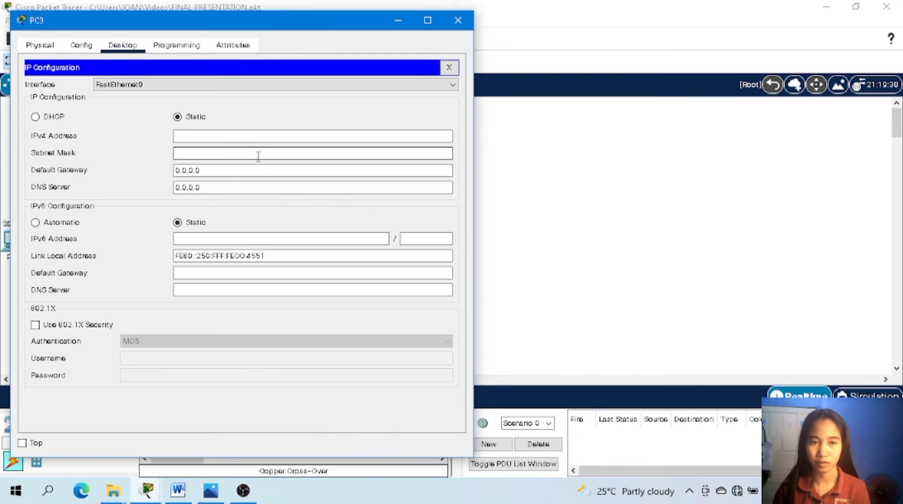
{"action": "left_click", "coordinate": [252, 135]}
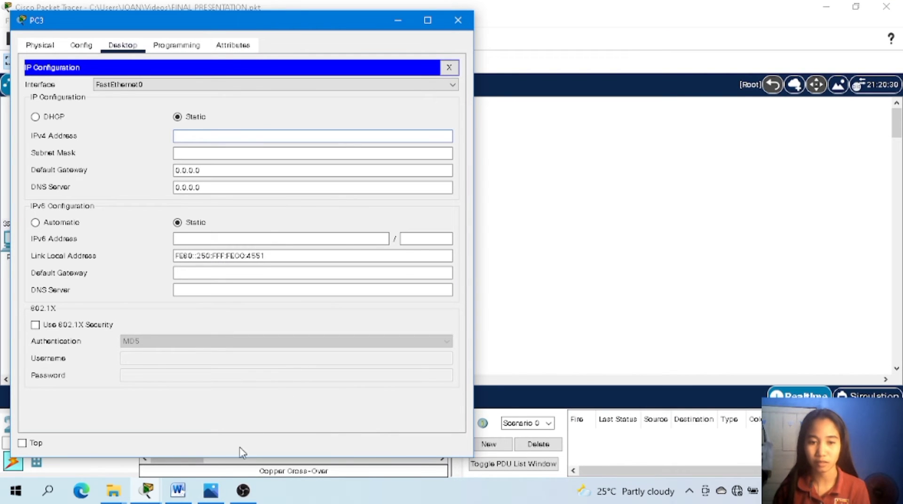
{"action": "left_click", "coordinate": [211, 491]}
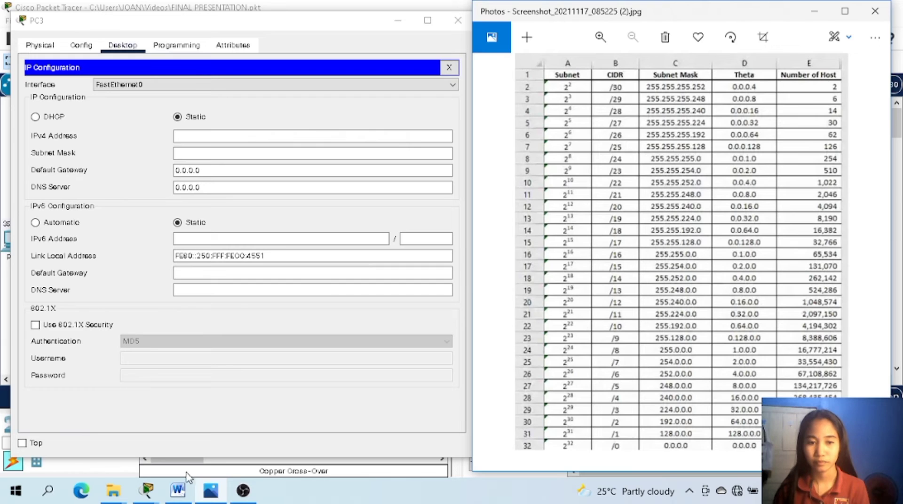
{"action": "left_click", "coordinate": [178, 490]}
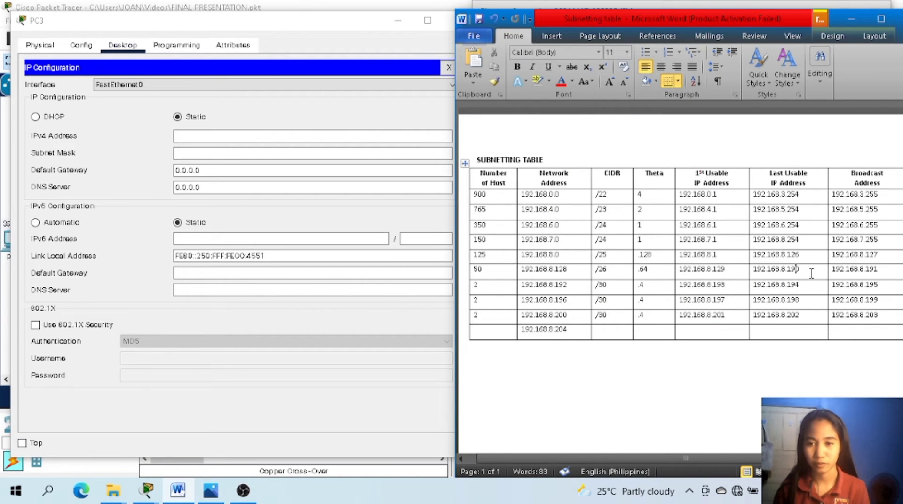
{"action": "left_click", "coordinate": [350, 136]}
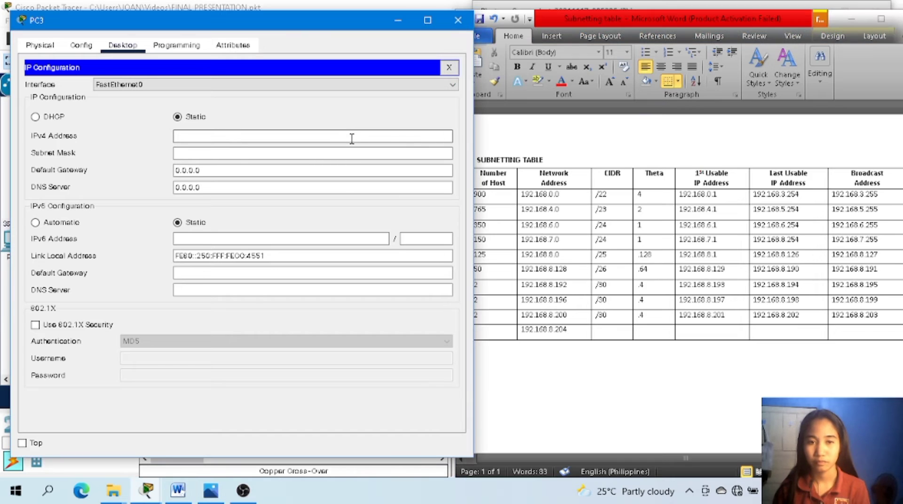
{"action": "type", "text": "192.168.8.190"}
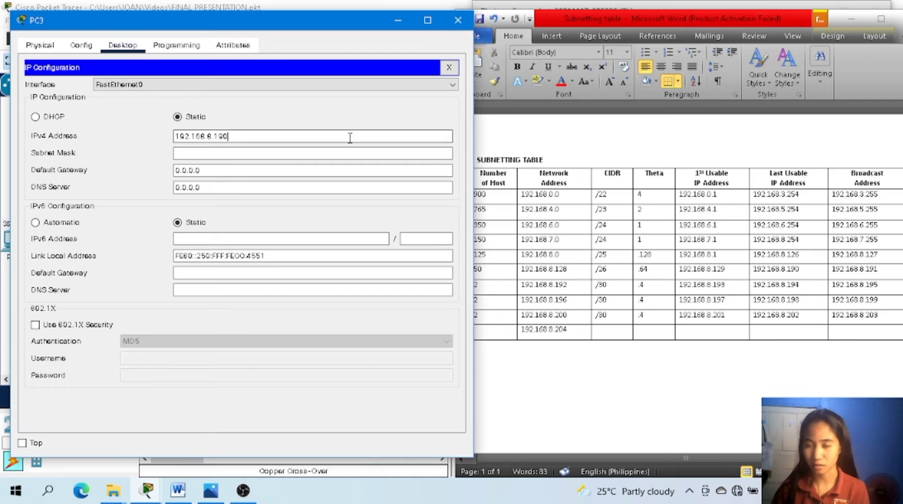
{"action": "key", "text": "Return"}
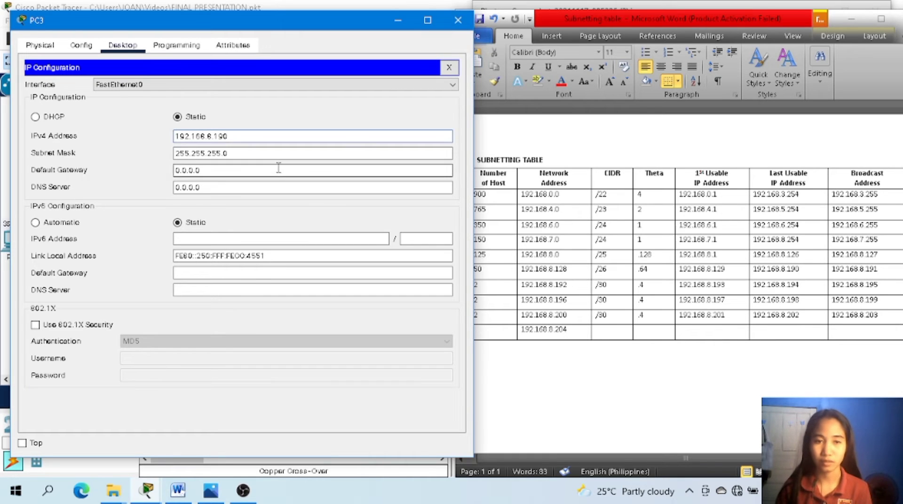
Set PC3's subnet mask to 255.255.255.192, the /26 mask in the subnet reference image.
{"action": "left_click", "coordinate": [209, 498]}
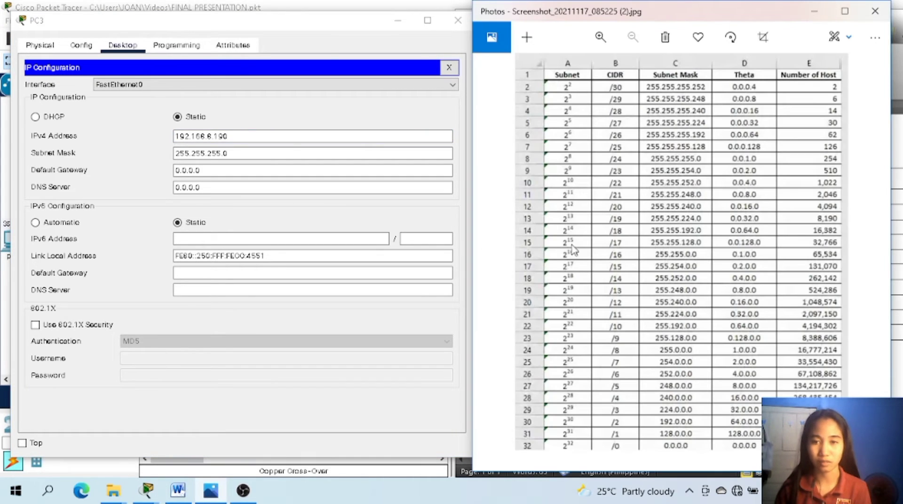
{"action": "left_click", "coordinate": [348, 153]}
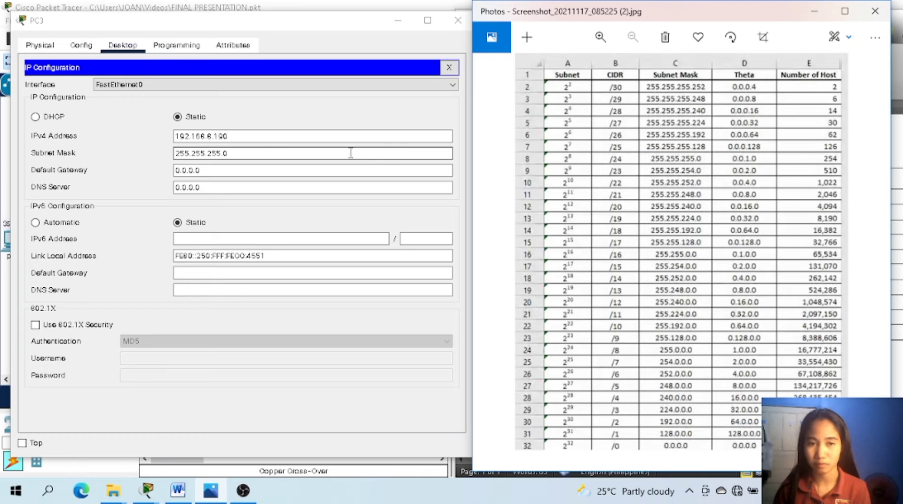
{"action": "left_click", "coordinate": [272, 151]}
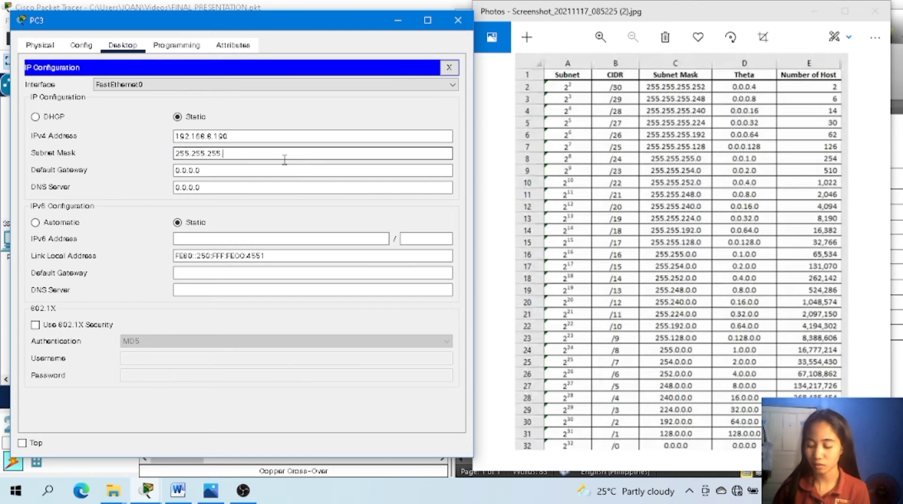
Set PC3's default gateway to 192.168.8.129 from the subnetting table and close its configuration window.
{"action": "left_click", "coordinate": [261, 169]}
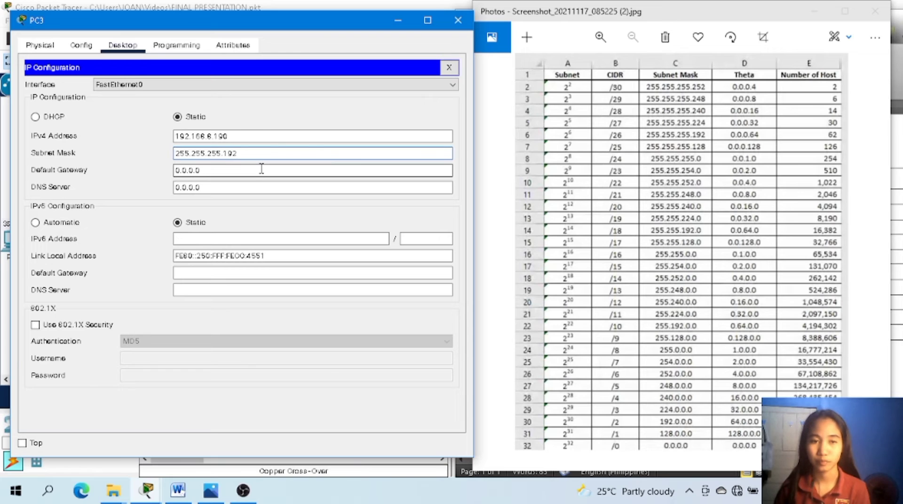
{"action": "key", "text": "BackSpace"}
{"action": "key", "text": "BackSpace"}
{"action": "key", "text": "BackSpace"}
{"action": "key", "text": "BackSpace"}
{"action": "key", "text": "BackSpace"}
{"action": "key", "text": "BackSpace"}
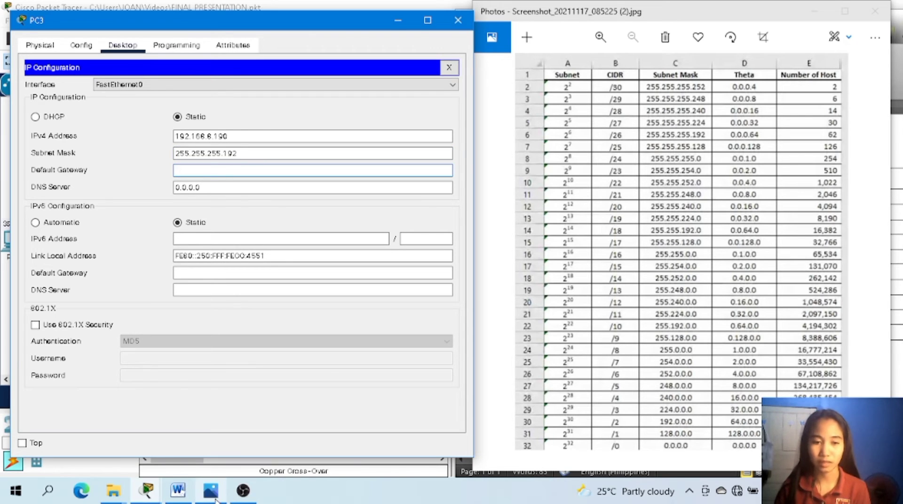
{"action": "left_click", "coordinate": [176, 495]}
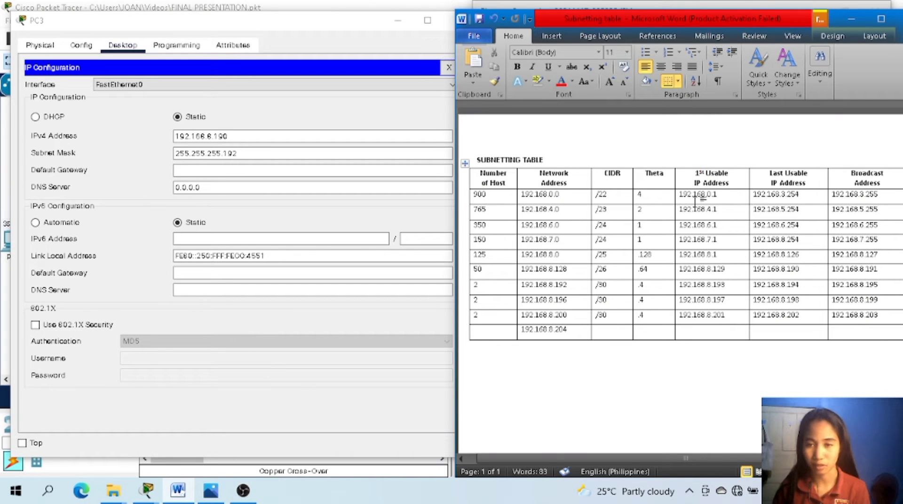
{"action": "left_click", "coordinate": [729, 268]}
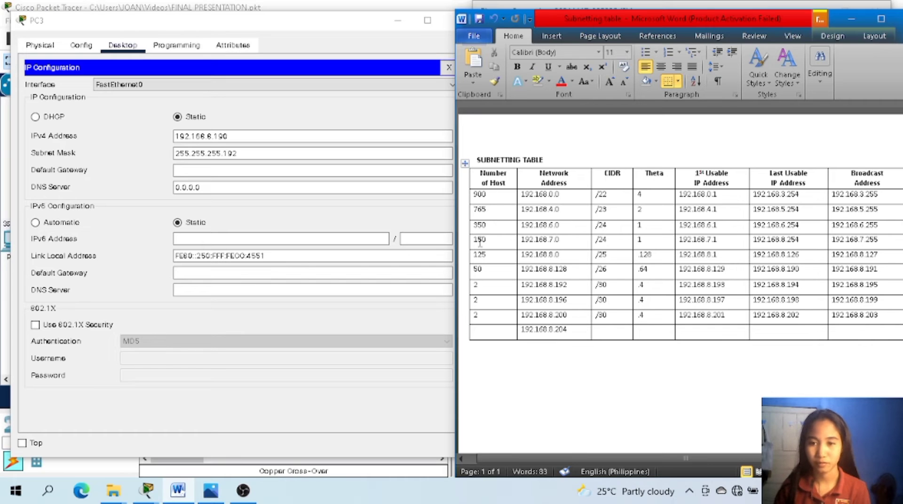
{"action": "left_click", "coordinate": [264, 170]}
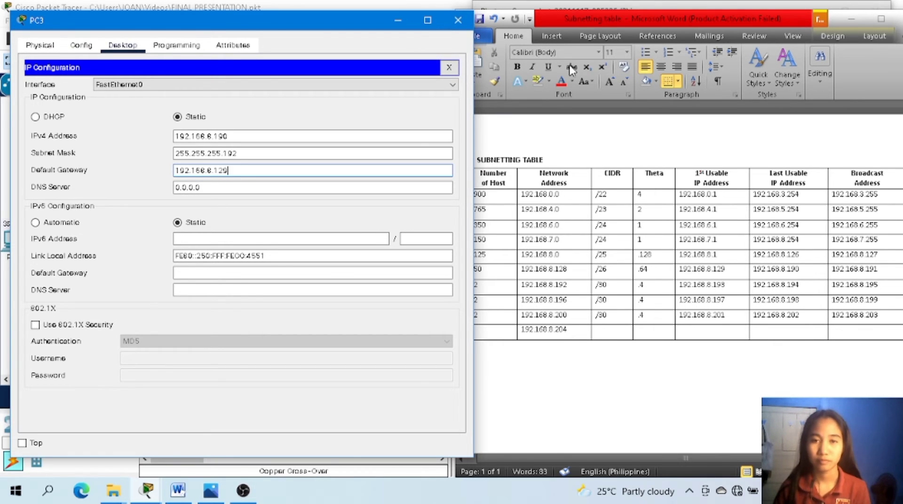
{"action": "left_click", "coordinate": [458, 20]}
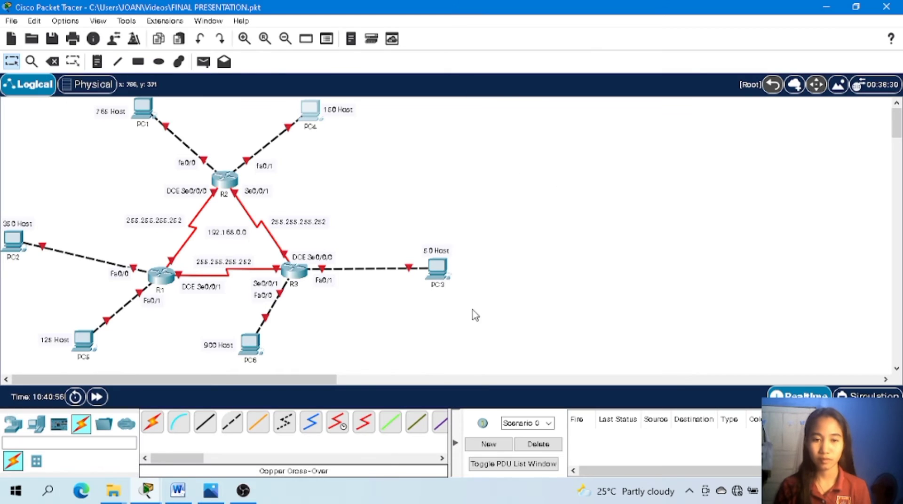
Open PC4's IP configuration, move its window aside and bring up the subnetting table.
{"action": "left_click", "coordinate": [313, 114]}
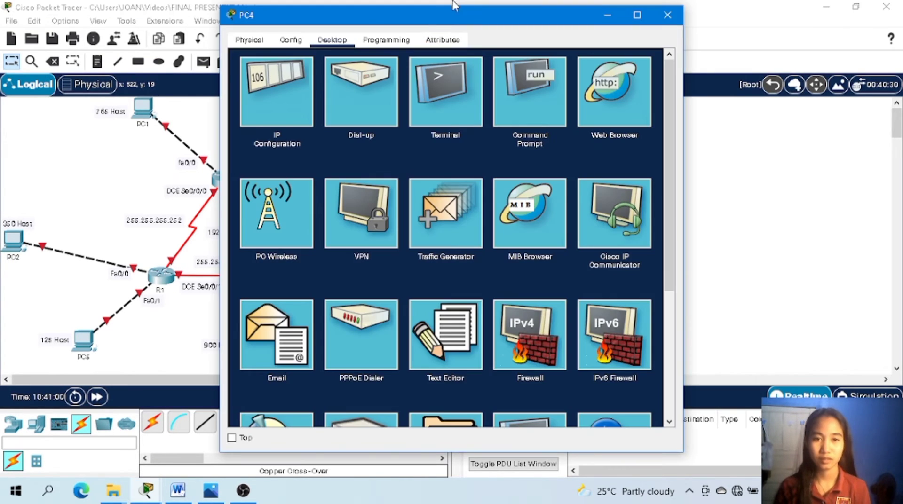
{"action": "double_click", "coordinate": [417, 15]}
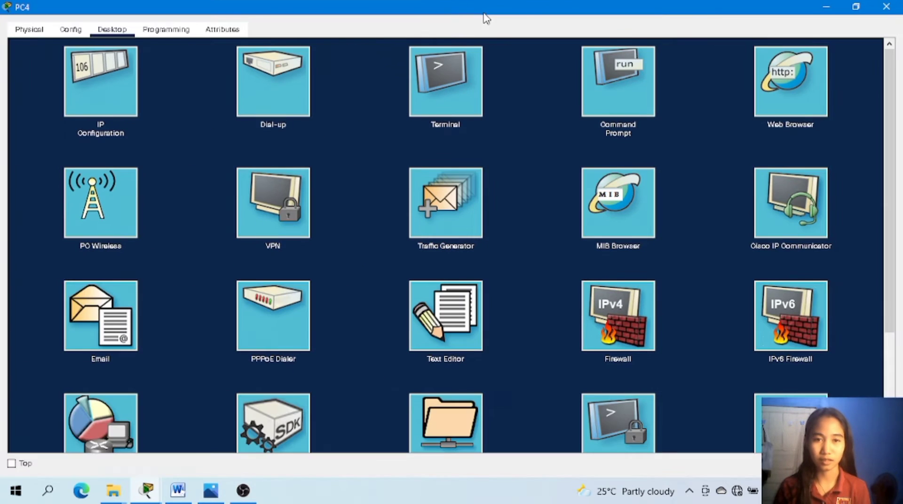
{"action": "left_click", "coordinate": [856, 7]}
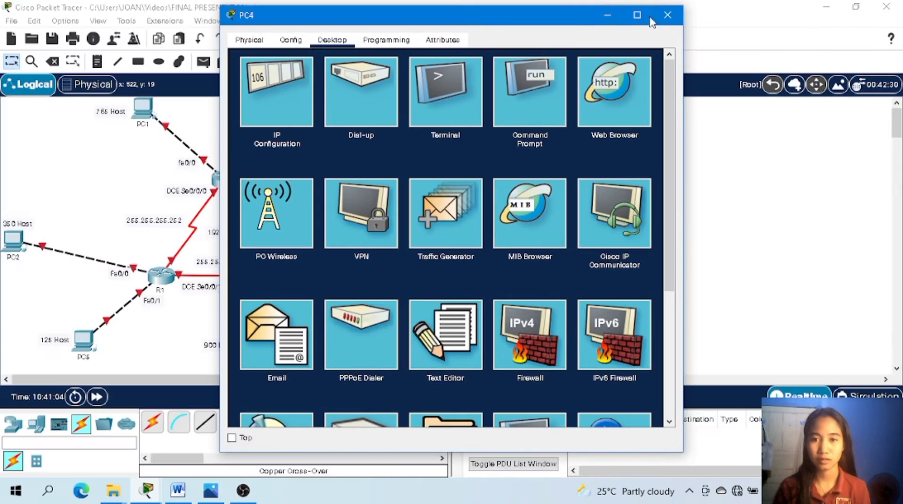
{"action": "left_click_drag", "start_coordinate": [581, 19], "coordinate": [382, 36]}
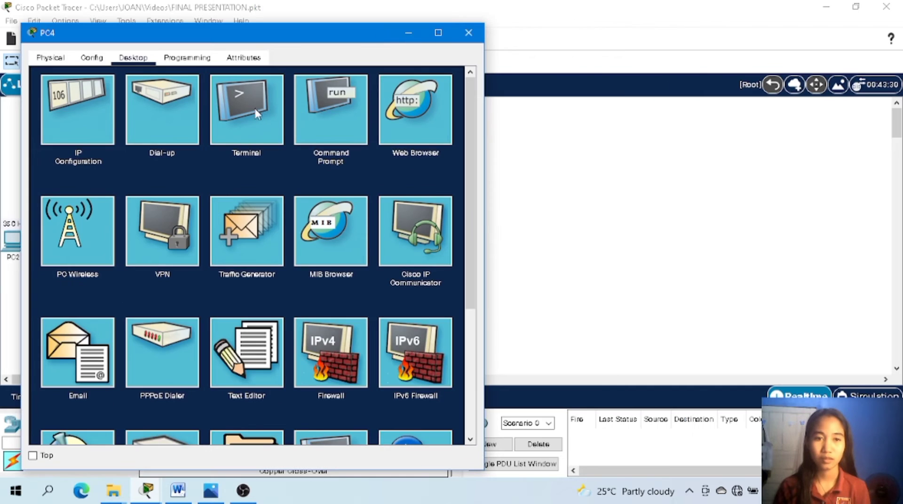
{"action": "left_click", "coordinate": [69, 135]}
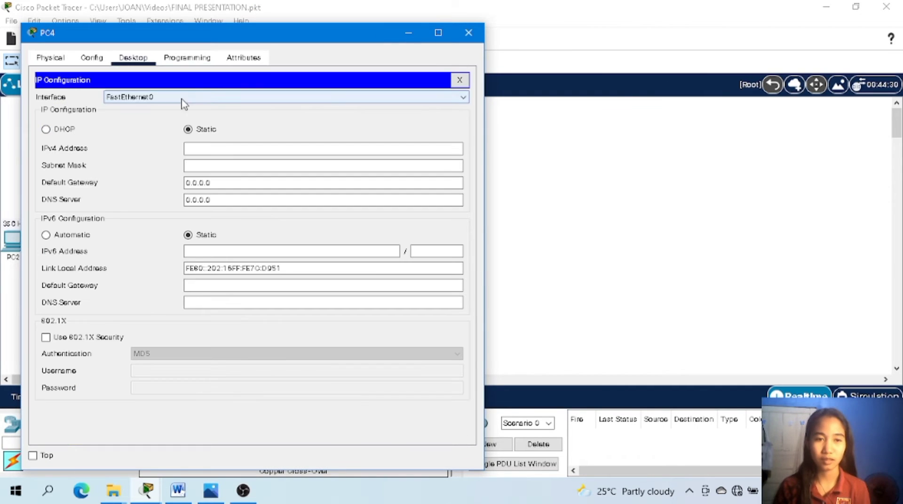
{"action": "left_click", "coordinate": [221, 147]}
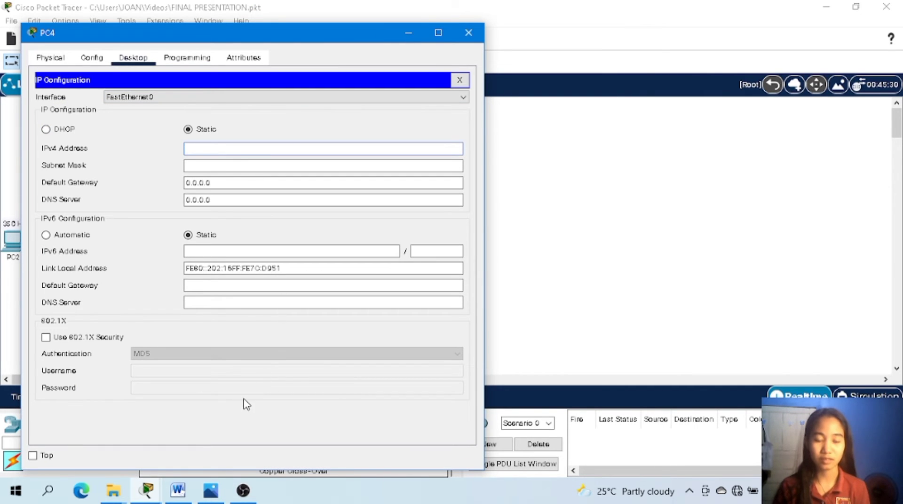
{"action": "left_click", "coordinate": [187, 496]}
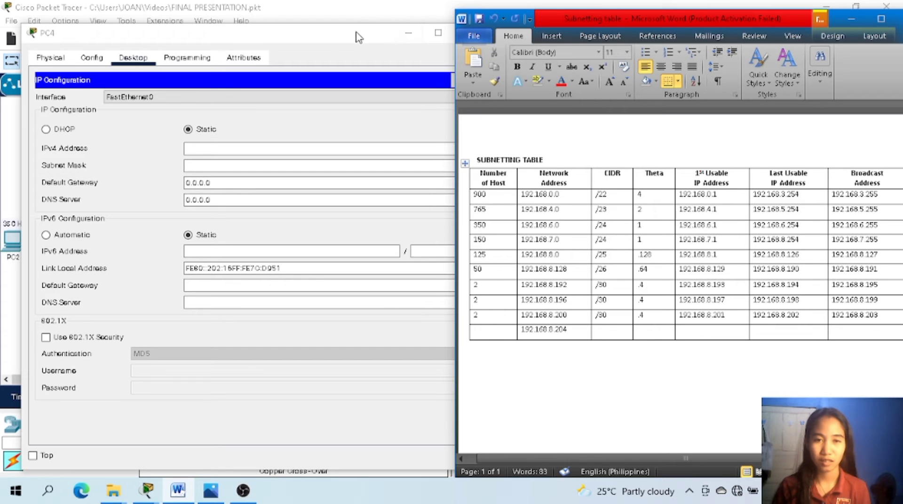
Place PC4's window beside the subnetting table and set its static IPv4 address to 192.168.8.254 from the 150-host row.
{"action": "left_click", "coordinate": [340, 41]}
{"action": "left_click_drag", "start_coordinate": [340, 45], "coordinate": [321, 27]}
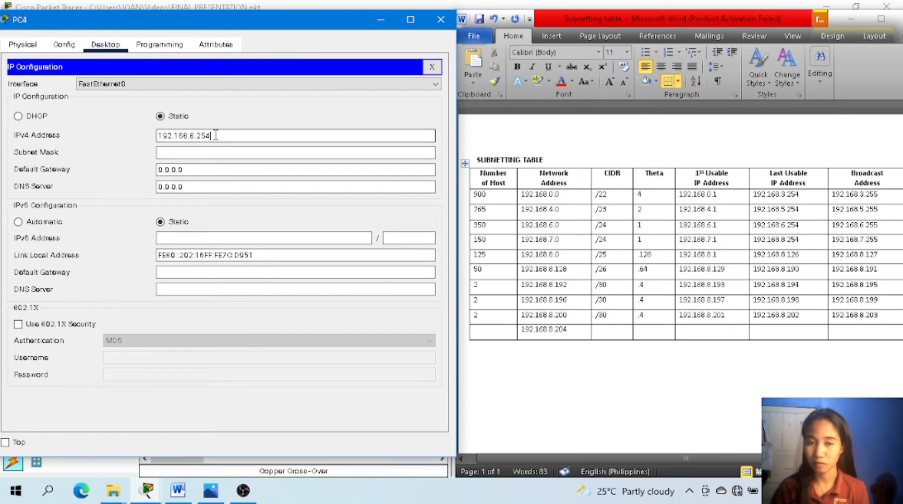
{"action": "key", "text": "Return"}
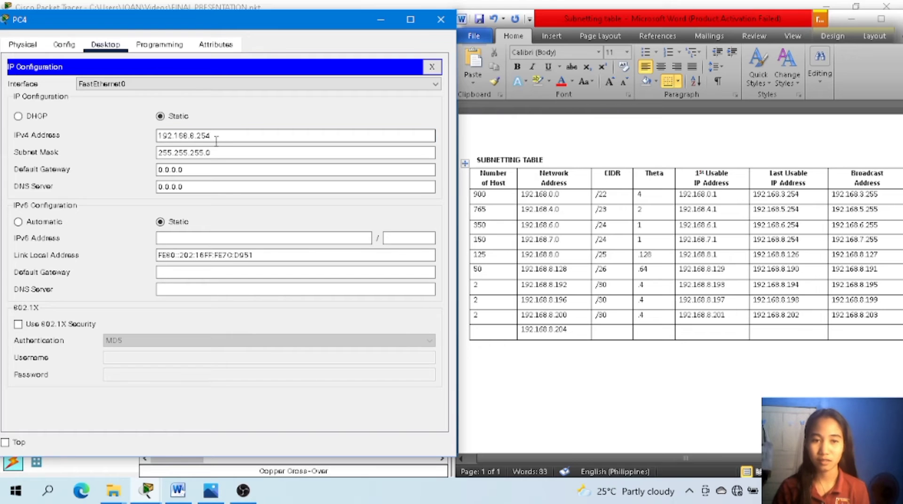
Check PC4's subnet mask against the /24 row in the subnetting table and the subnet reference image.
{"action": "left_click", "coordinate": [216, 152]}
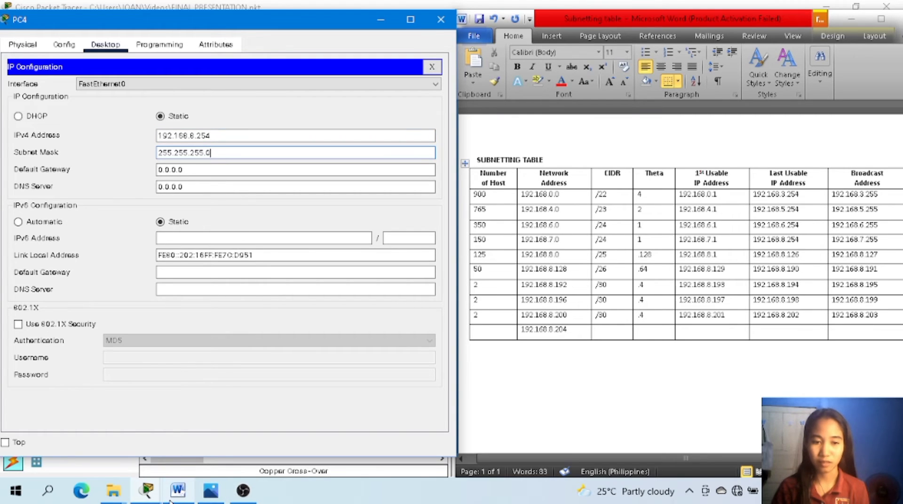
{"action": "left_click", "coordinate": [187, 500]}
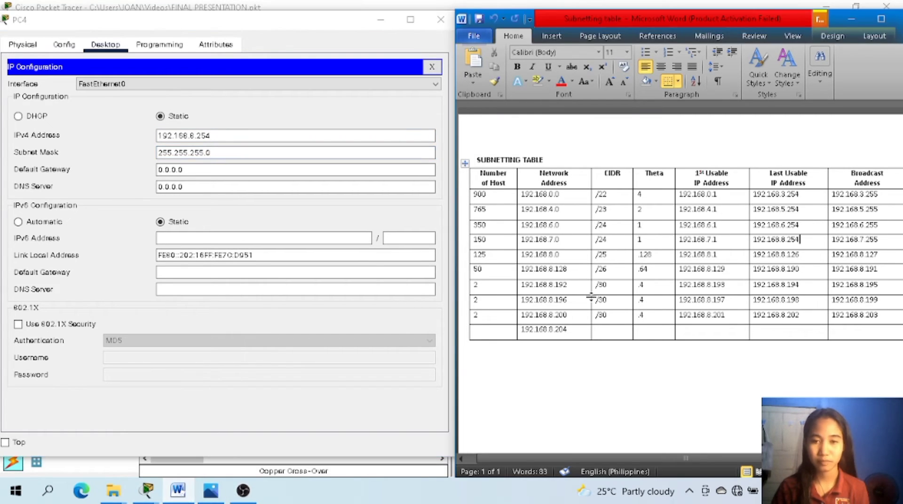
{"action": "left_click", "coordinate": [212, 491]}
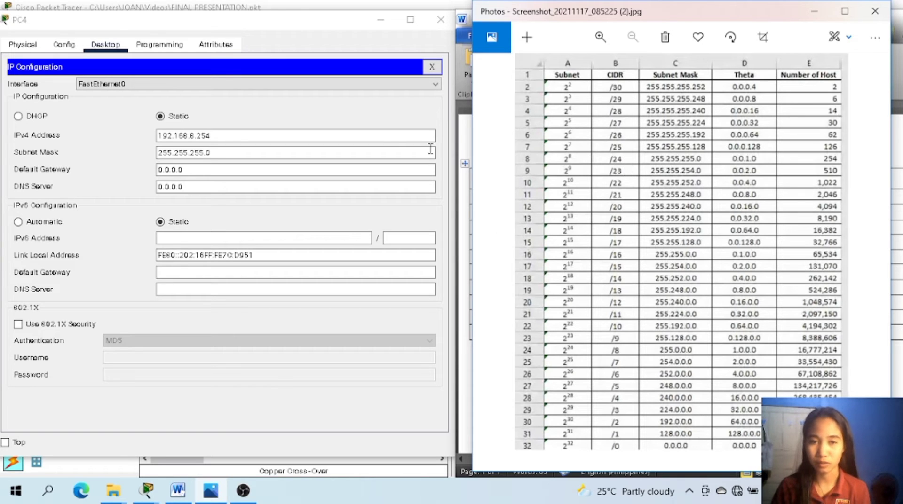
{"action": "left_click", "coordinate": [318, 153]}
Set PC4's default gateway to 192.168.7.1 from the subnetting table and close its configuration window.
{"action": "left_click", "coordinate": [270, 169]}
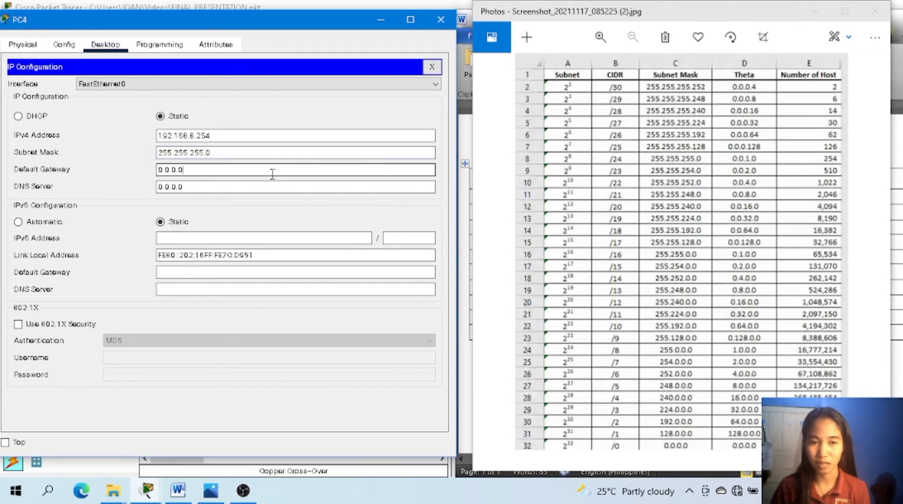
{"action": "key", "text": "BackSpace"}
{"action": "key", "text": "BackSpace"}
{"action": "key", "text": "BackSpace"}
{"action": "key", "text": "BackSpace"}
{"action": "key", "text": "BackSpace"}
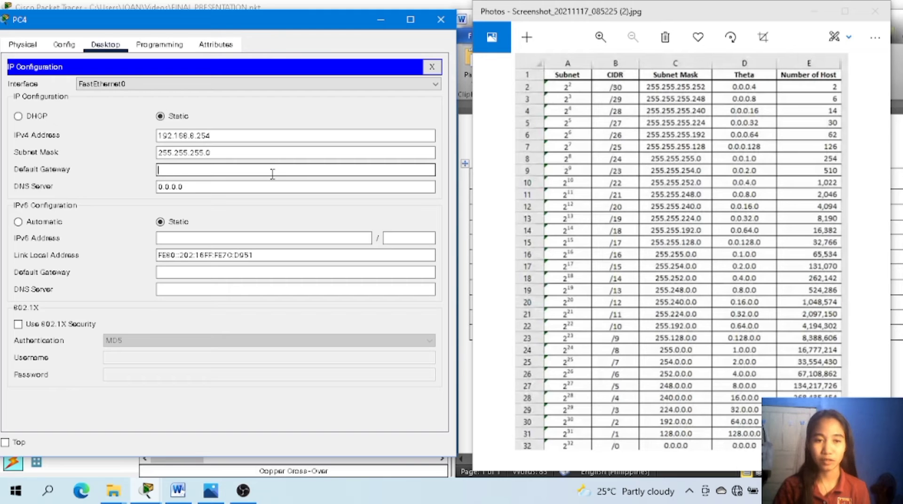
{"action": "left_click", "coordinate": [815, 10]}
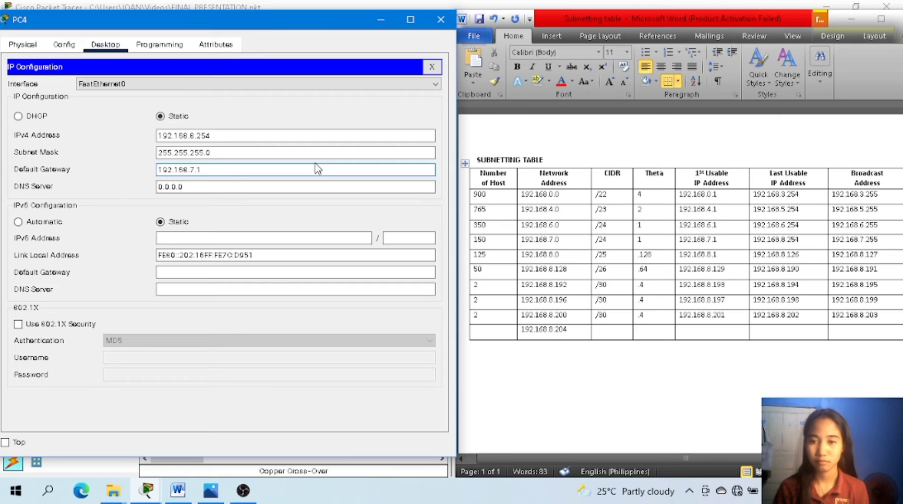
{"action": "left_click", "coordinate": [441, 19]}
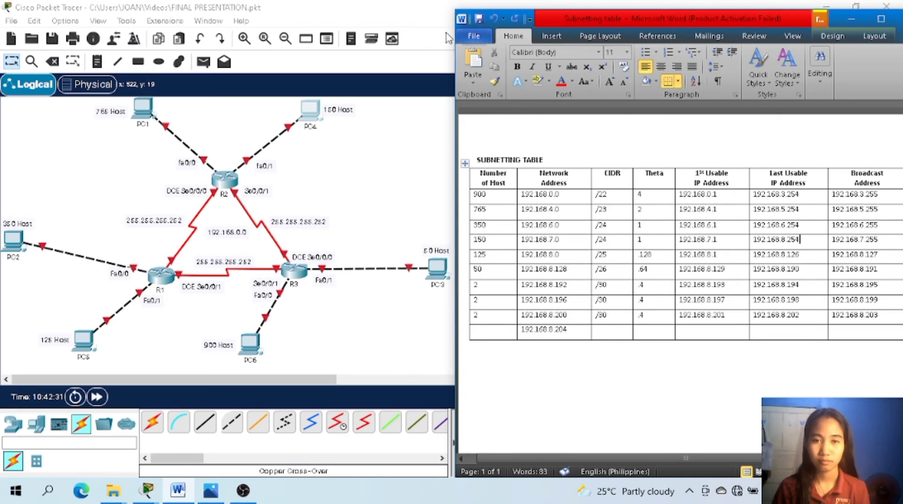
Open PC5's IP configuration, move its window aside and bring up the subnetting table.
{"action": "left_click", "coordinate": [81, 349]}
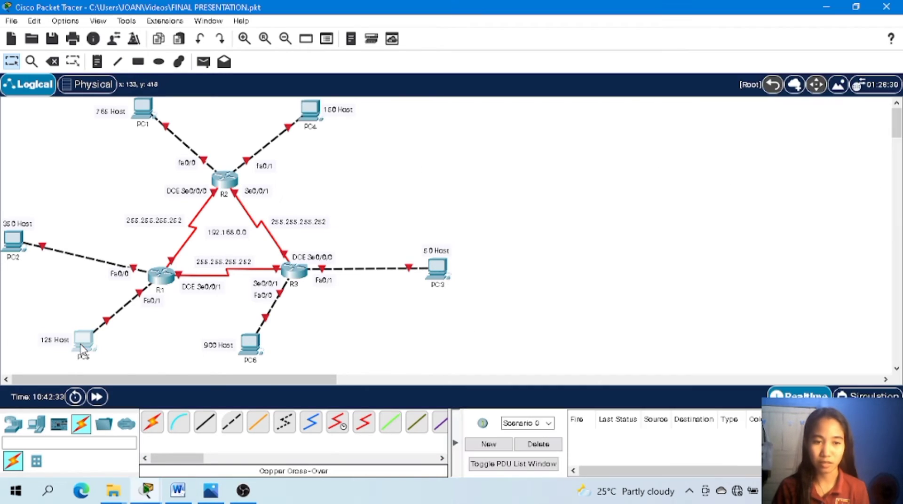
{"action": "left_click", "coordinate": [81, 349]}
{"action": "left_click_drag", "start_coordinate": [489, 20], "coordinate": [290, 29]}
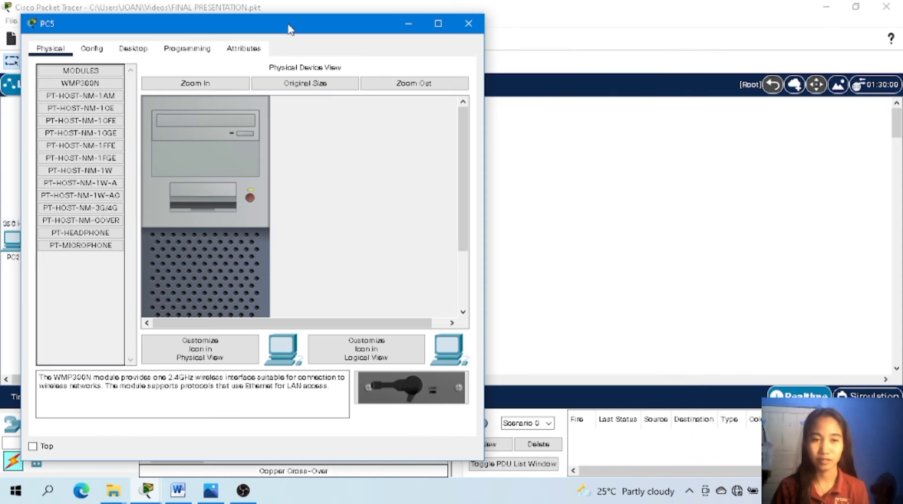
{"action": "left_click", "coordinate": [115, 49]}
{"action": "left_click", "coordinate": [58, 100]}
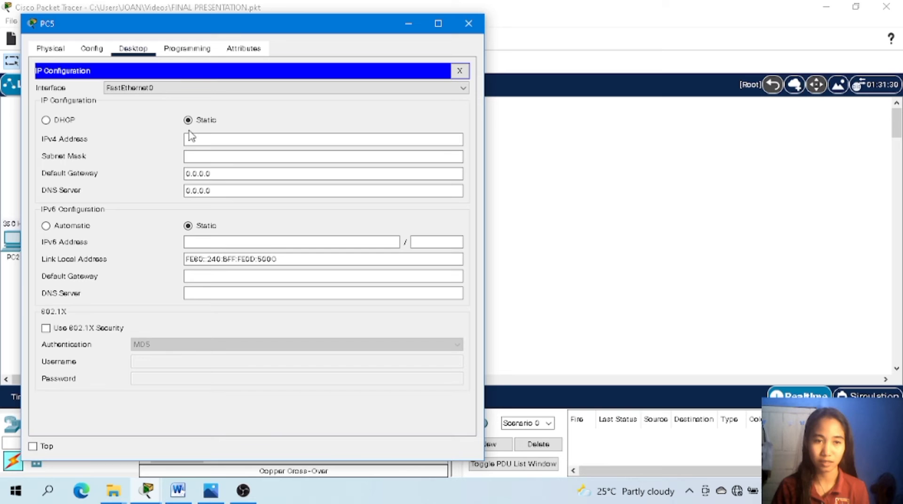
{"action": "left_click", "coordinate": [217, 143]}
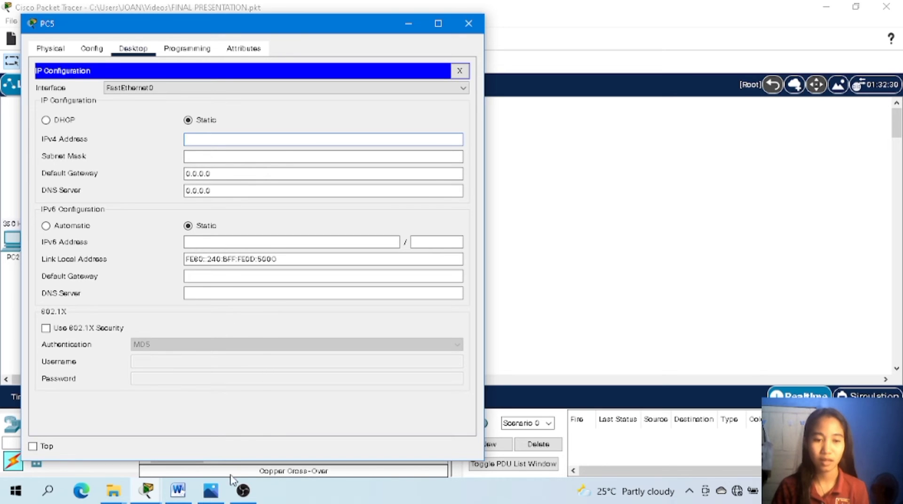
{"action": "left_click", "coordinate": [187, 501]}
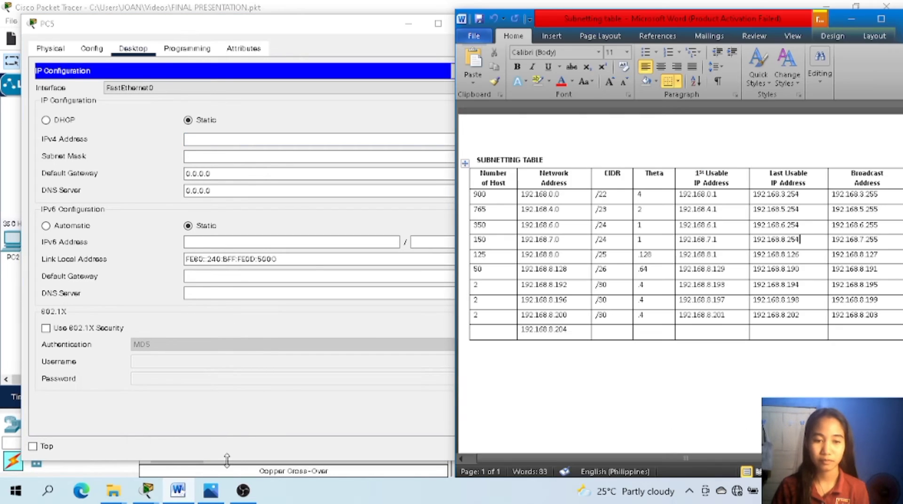
Place PC5's window beside the subnetting table and set its static IPv4 address to 192.168.8.126 from the 125-host row.
{"action": "left_click_drag", "start_coordinate": [311, 37], "coordinate": [583, 39]}
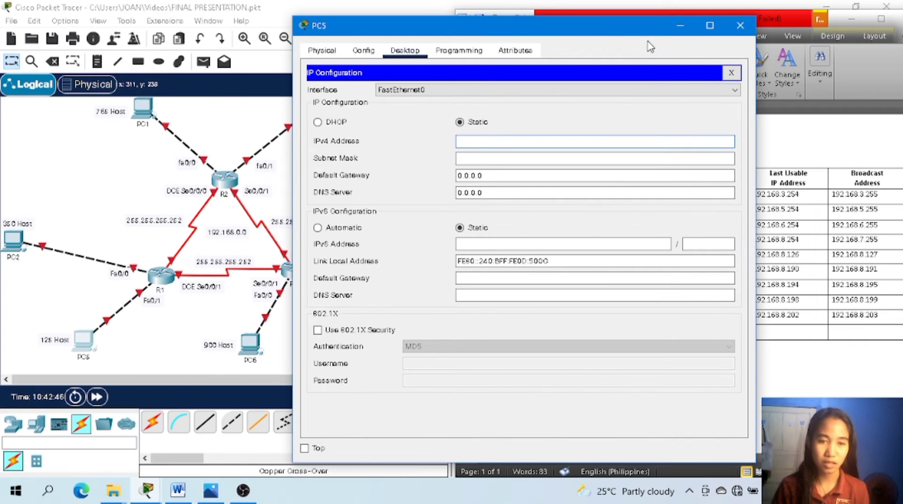
{"action": "left_click_drag", "start_coordinate": [640, 34], "coordinate": [275, 15]}
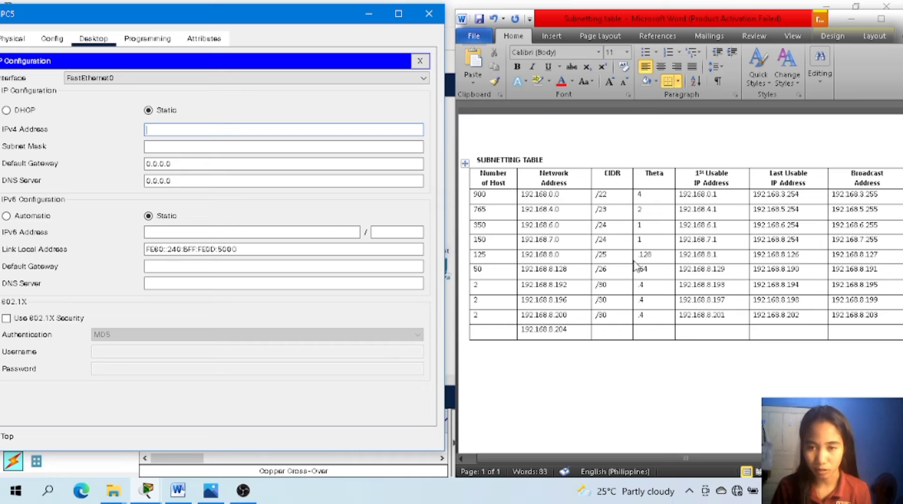
{"action": "left_click", "coordinate": [815, 266]}
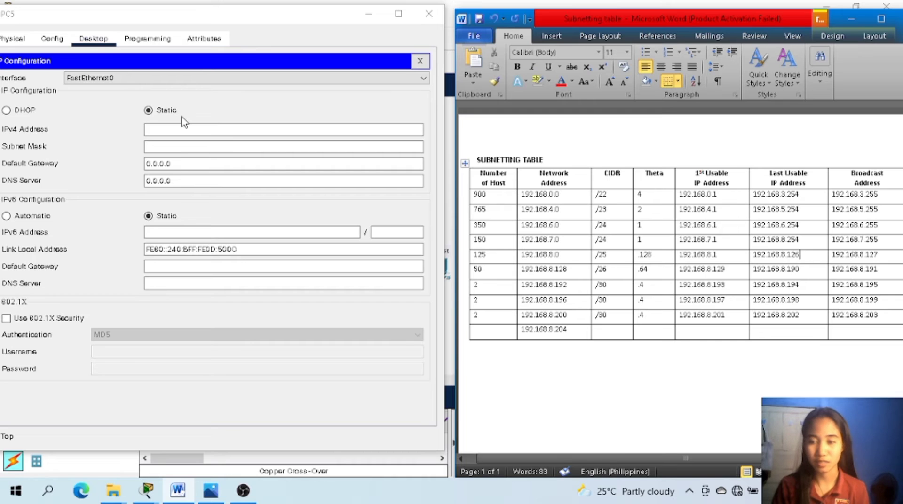
{"action": "left_click", "coordinate": [206, 136]}
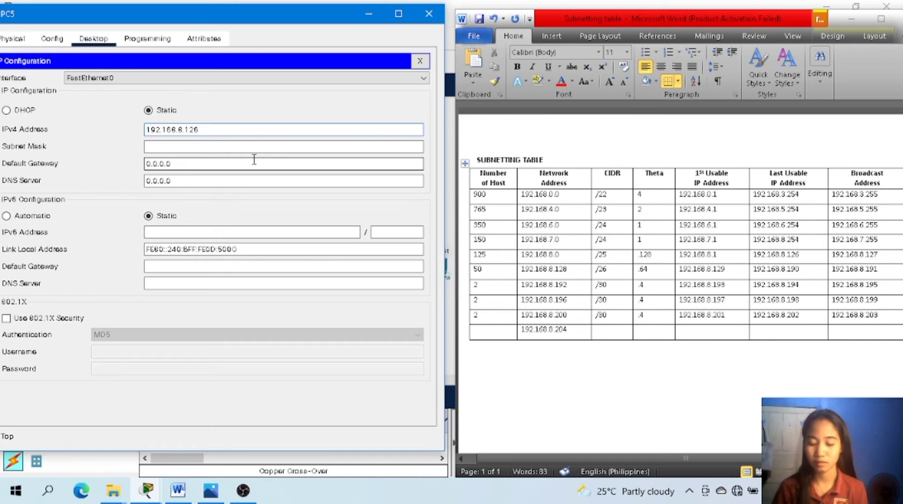
{"action": "key", "text": "Return"}
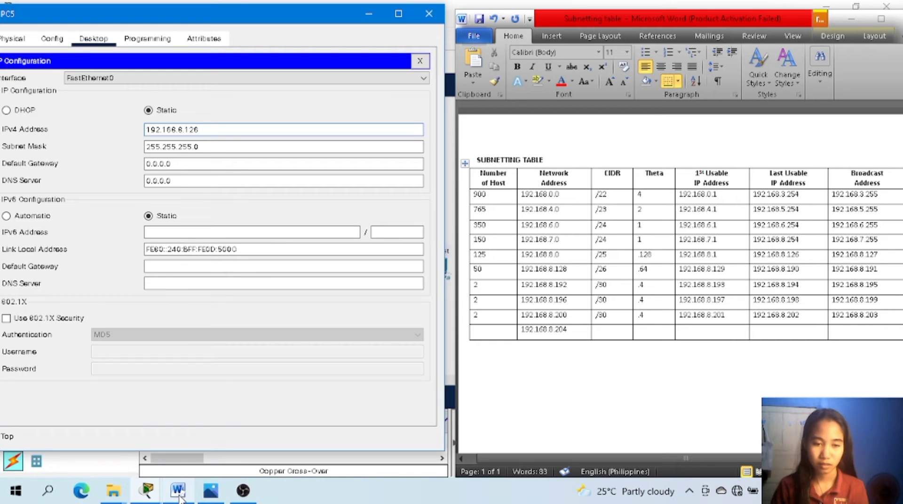
Set PC5's subnet mask to 255.255.255.128, the /25 mask in the subnet reference image.
{"action": "mouse_move", "coordinate": [180, 498]}
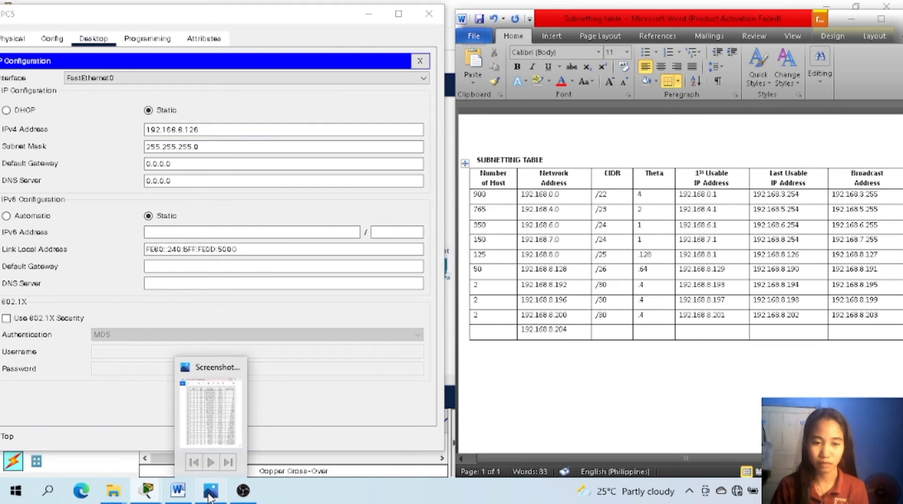
{"action": "left_click", "coordinate": [211, 490]}
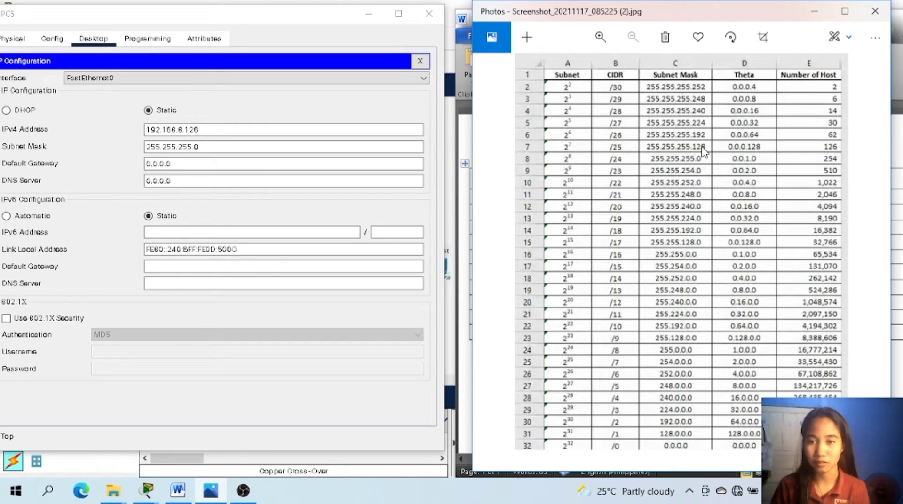
{"action": "left_click", "coordinate": [305, 164]}
{"action": "left_click", "coordinate": [252, 149]}
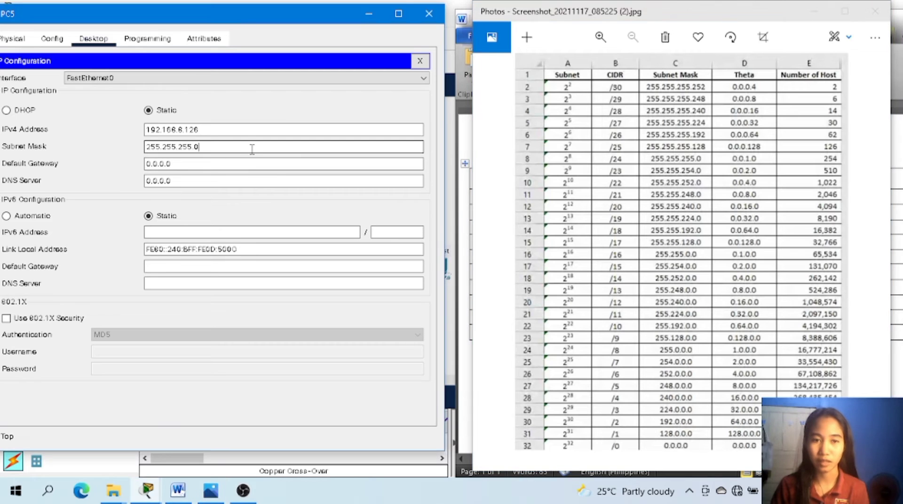
{"action": "key", "text": "BackSpace"}
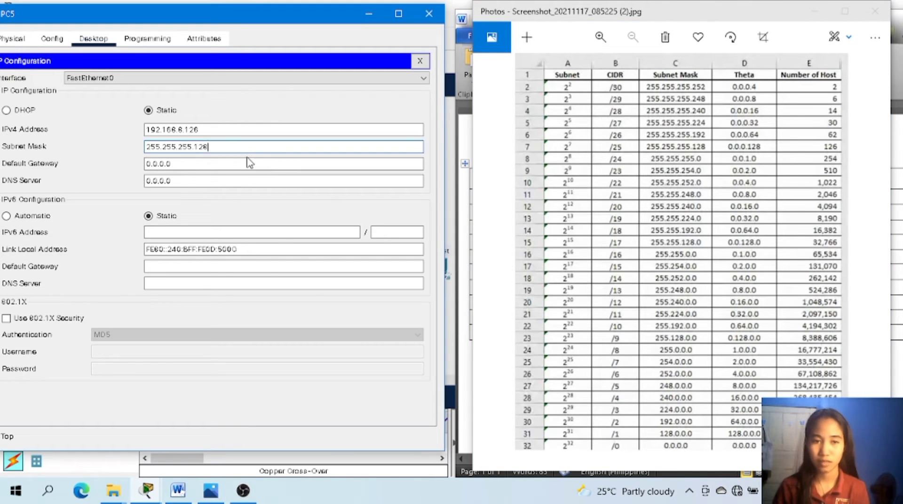
Replace PC5's default gateway with 192.168.8.1 from the subnetting table and close its configuration window.
{"action": "left_click_drag", "start_coordinate": [250, 164], "coordinate": [118, 164]}
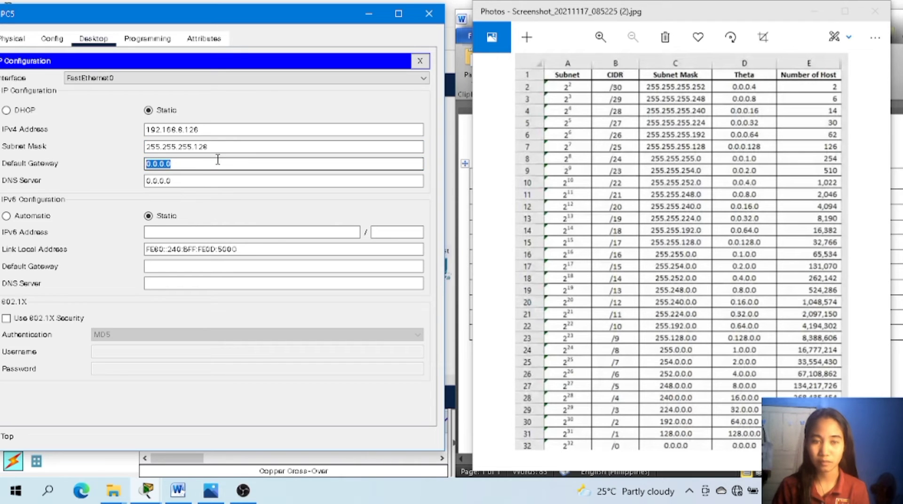
{"action": "key", "text": "BackSpace"}
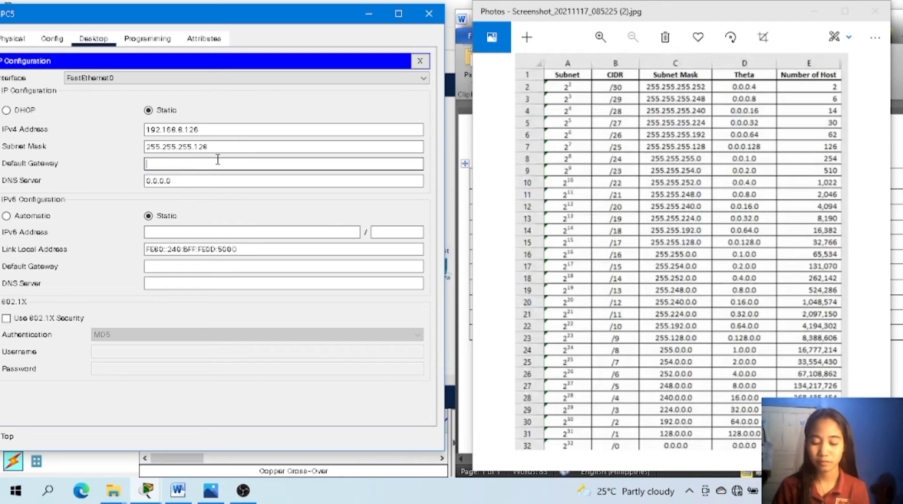
{"action": "left_click", "coordinate": [178, 490]}
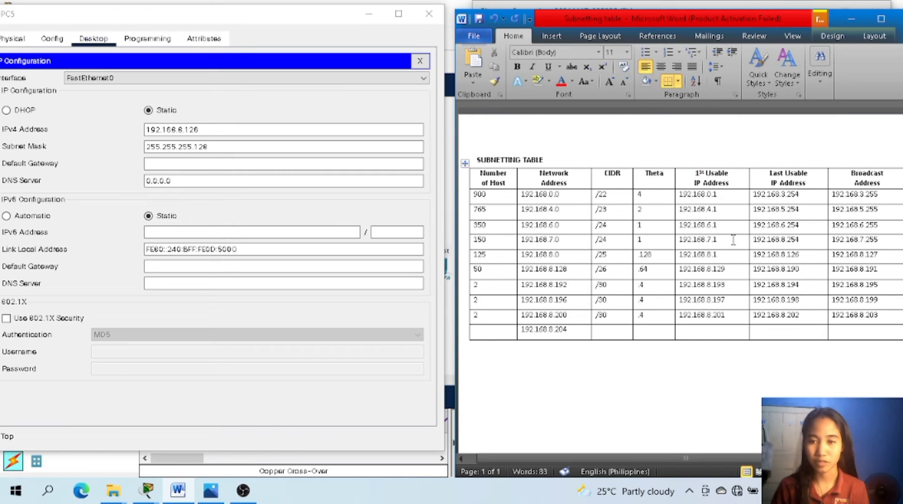
{"action": "left_click", "coordinate": [706, 241]}
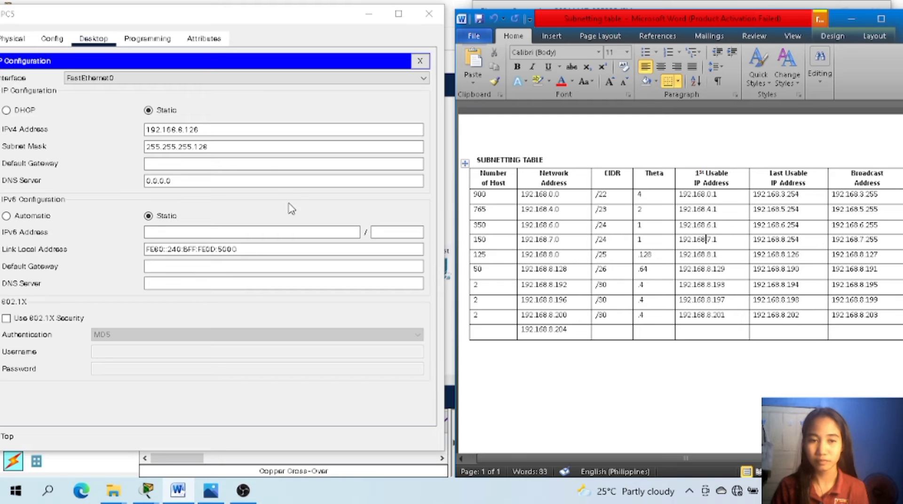
{"action": "left_click", "coordinate": [270, 164]}
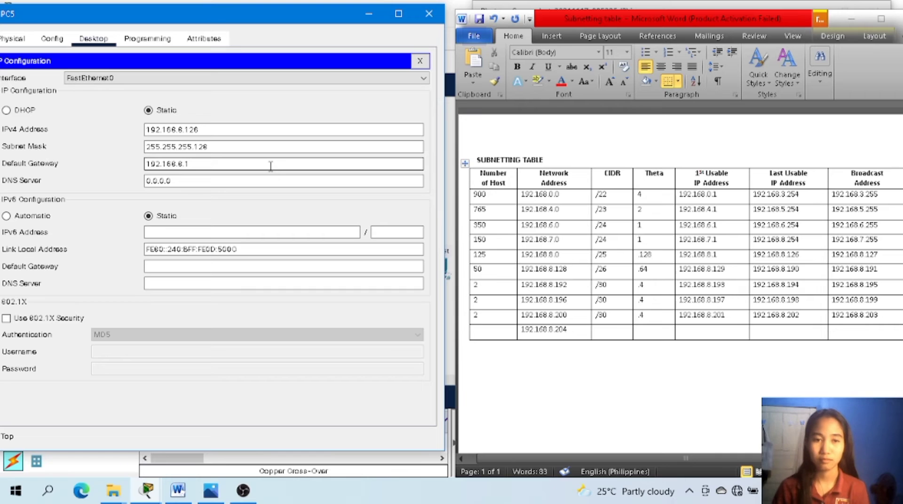
{"action": "left_click", "coordinate": [429, 14]}
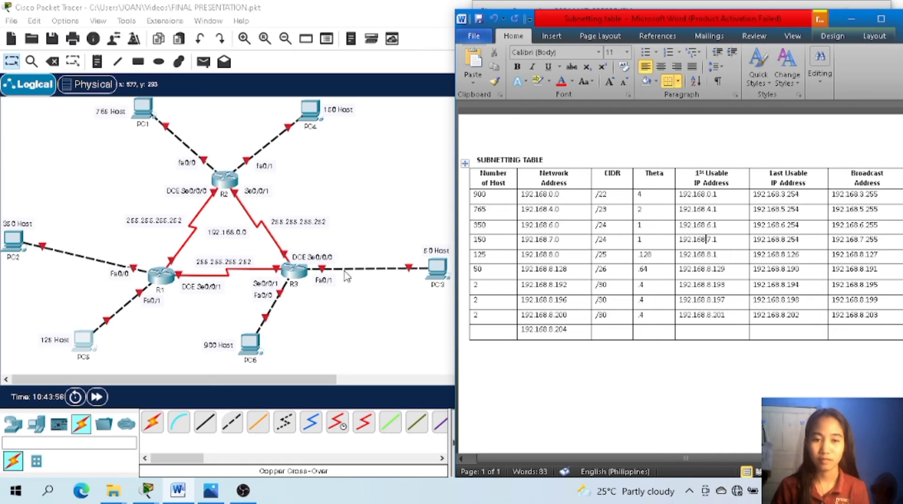
Open PC6's IP configuration, move its window aside and bring up the subnetting table.
{"action": "double_click", "coordinate": [257, 348]}
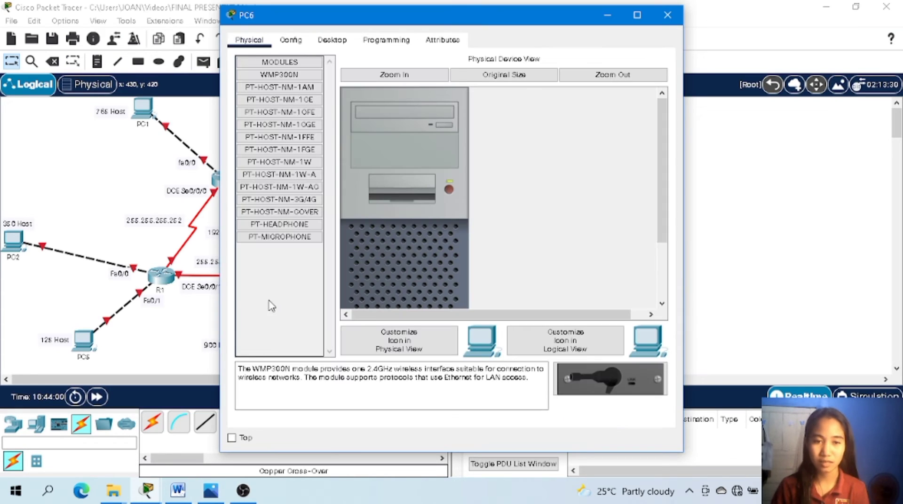
{"action": "left_click_drag", "start_coordinate": [518, 27], "coordinate": [259, 34]}
{"action": "left_click", "coordinate": [115, 43]}
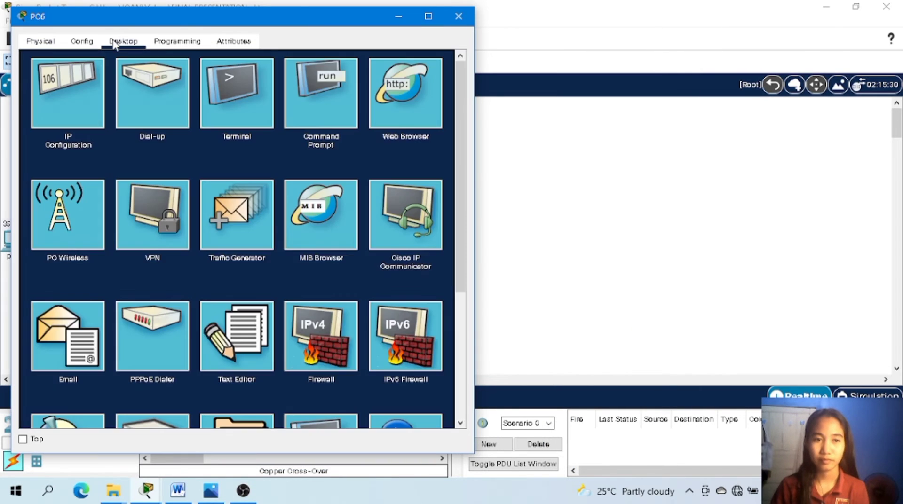
{"action": "left_click", "coordinate": [68, 94]}
{"action": "left_click", "coordinate": [248, 131]}
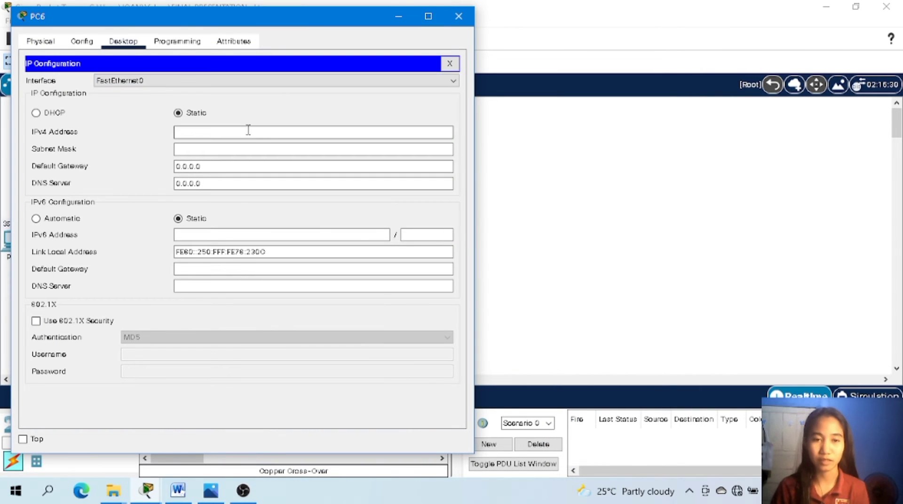
{"action": "left_click", "coordinate": [177, 490]}
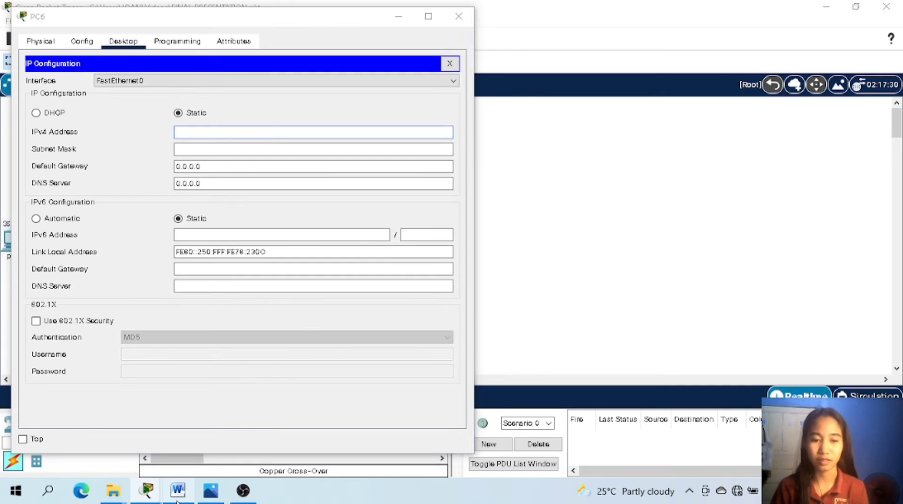
Place PC6's window beside the subnetting table and set its static IPv4 address to 192.168.3.254 from the 900-host row.
{"action": "left_click", "coordinate": [280, 17]}
{"action": "left_click_drag", "start_coordinate": [616, 6], "coordinate": [634, 1]}
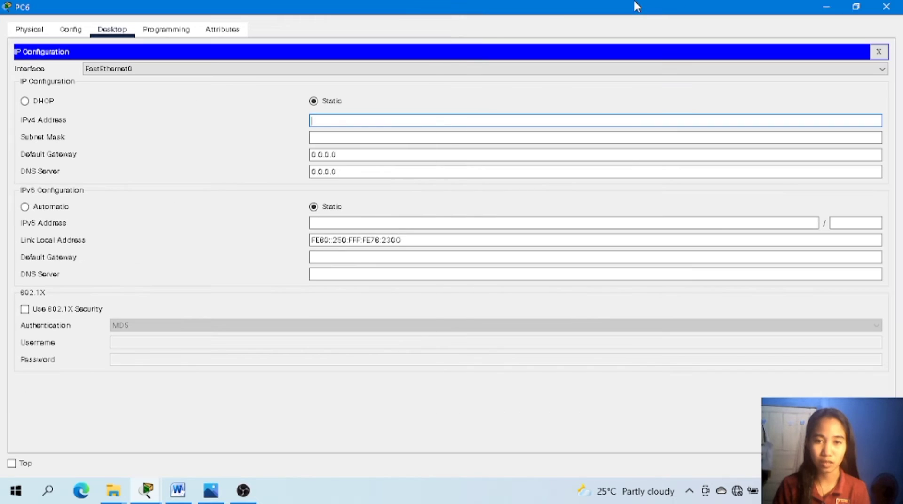
{"action": "left_click_drag", "start_coordinate": [540, 12], "coordinate": [625, 15]}
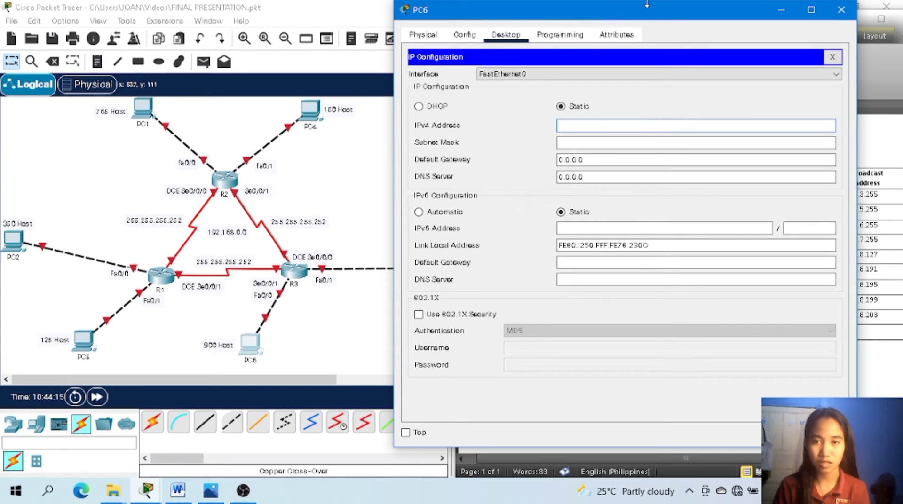
{"action": "left_click_drag", "start_coordinate": [673, 20], "coordinate": [281, 37]}
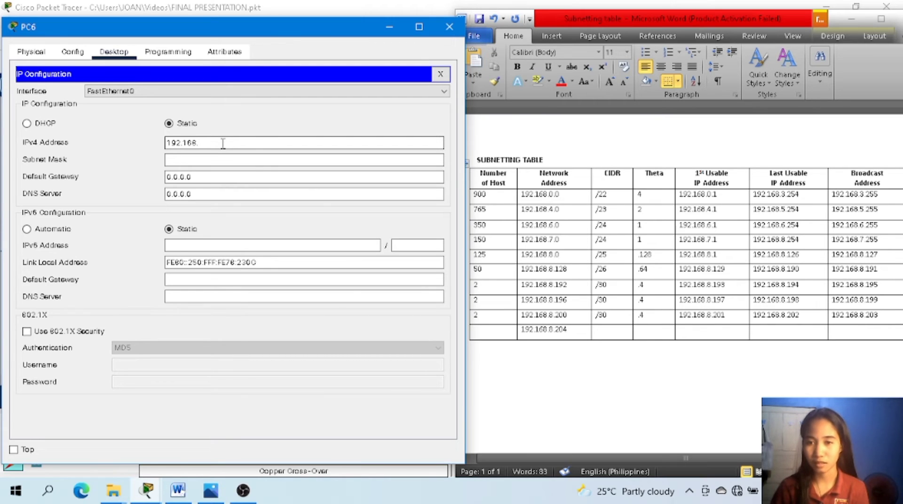
{"action": "type", "text": "3.254"}
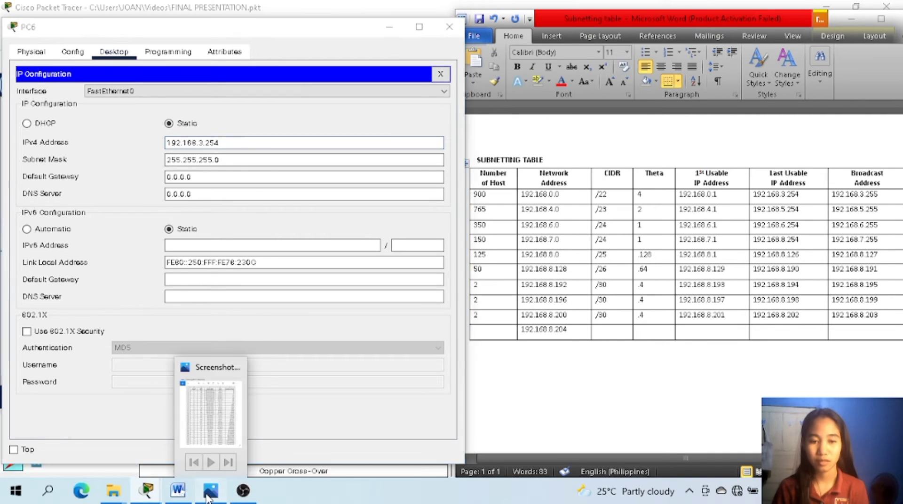
Set PC6's subnet mask to 255.255.252.0, the /22 mask in the subnet reference image.
{"action": "left_click", "coordinate": [209, 494]}
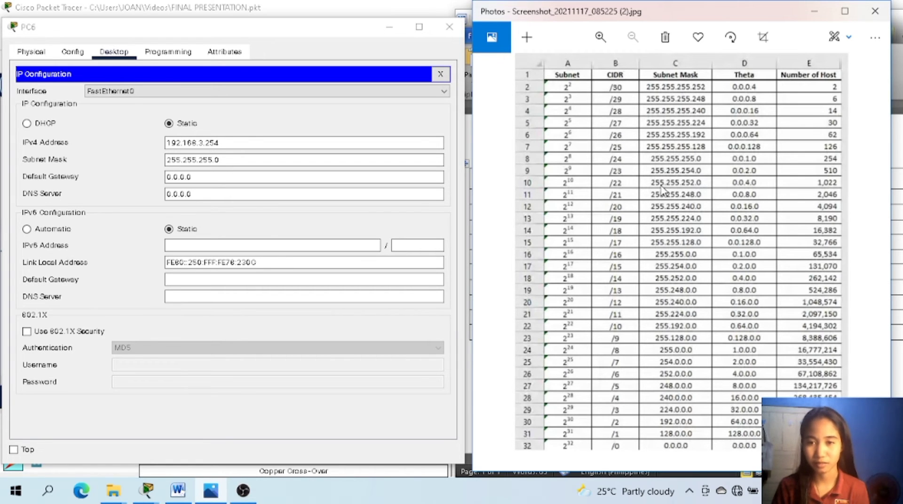
{"action": "left_click", "coordinate": [302, 159]}
{"action": "left_click", "coordinate": [302, 160]}
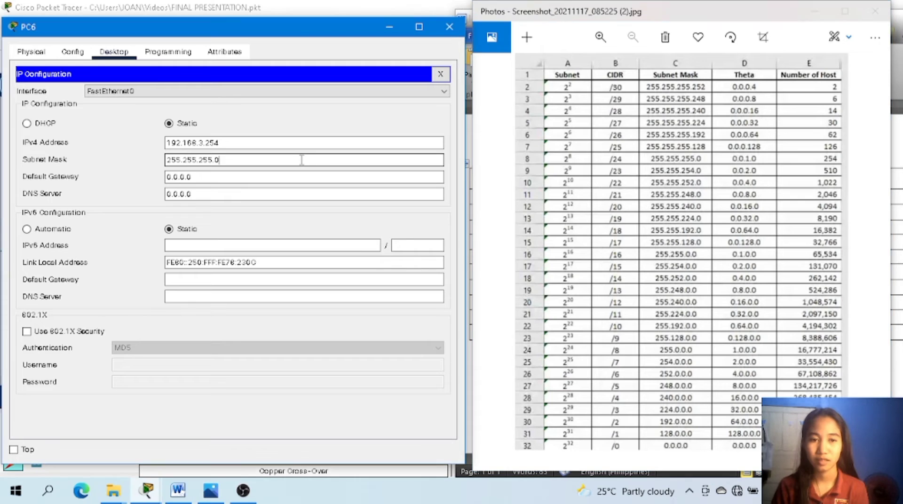
{"action": "key", "text": "BackSpace"}
{"action": "key", "text": "BackSpace"}
{"action": "key", "text": "BackSpace"}
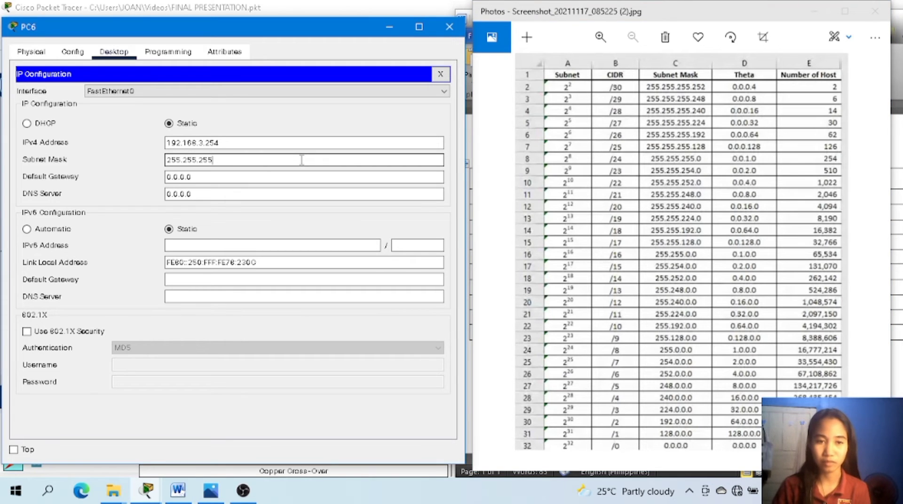
{"action": "type", "text": "2"}
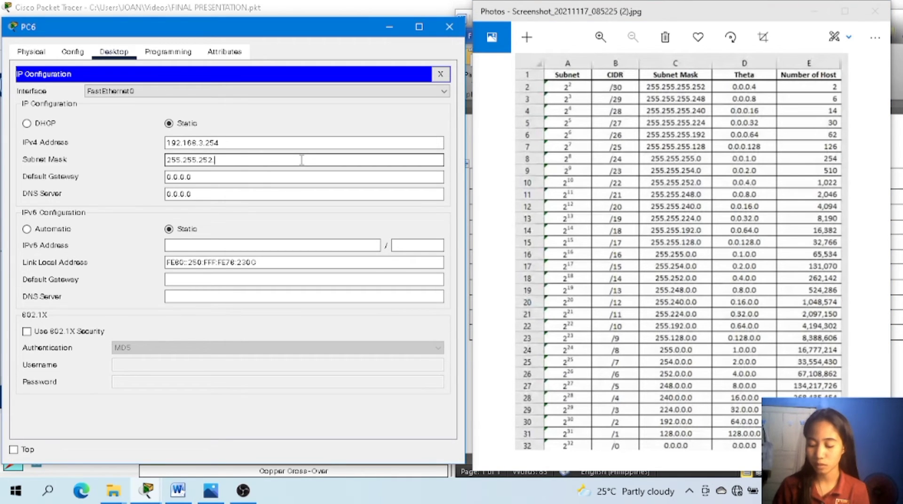
{"action": "type", "text": ".0"}
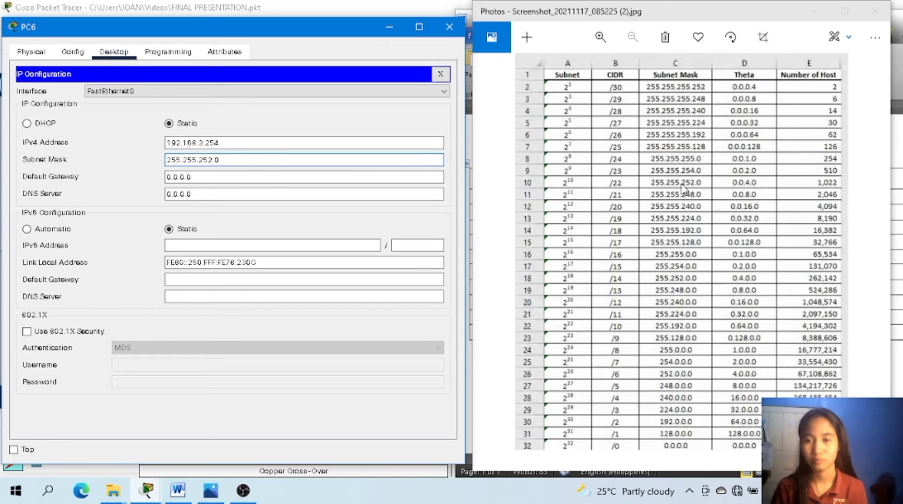
Close PC6's configuration window and minimize the subnet reference image and the subnetting table document.
{"action": "left_click", "coordinate": [449, 29]}
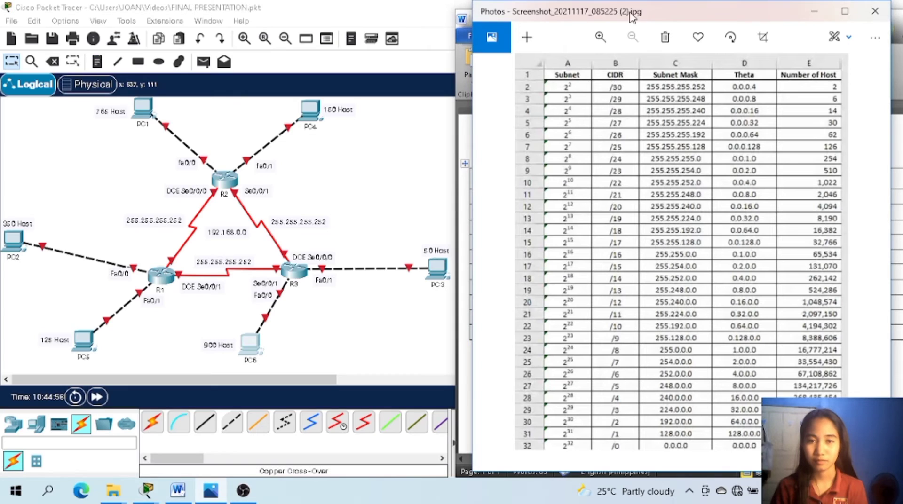
{"action": "left_click", "coordinate": [807, 11]}
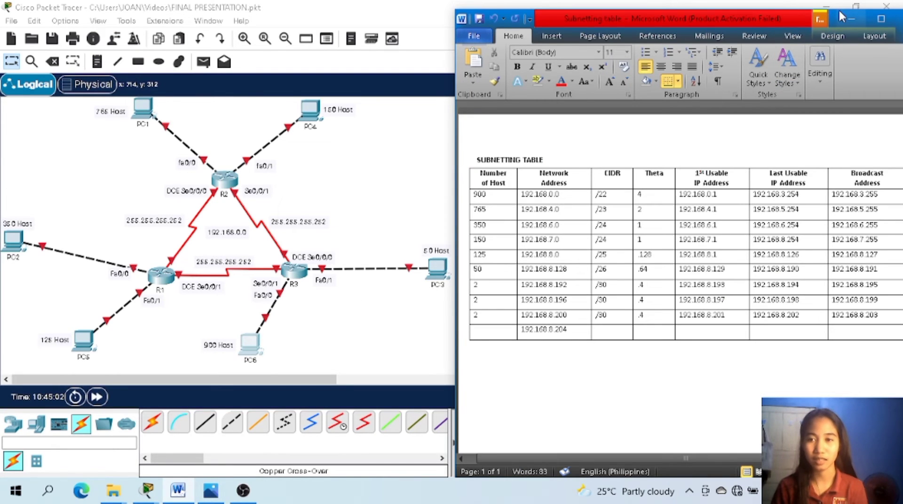
{"action": "left_click", "coordinate": [851, 19]}
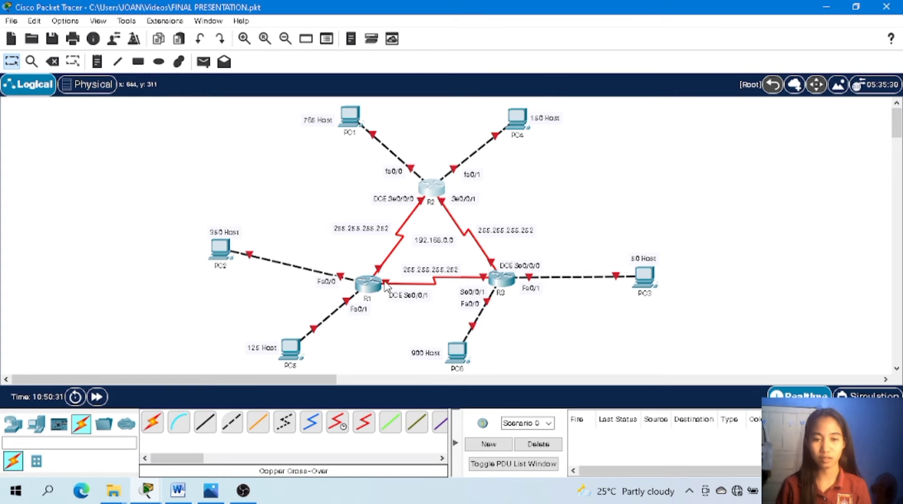
Open router R1's command line and answer no to the initial configuration dialog to reach the user prompt.
{"action": "left_click", "coordinate": [371, 289]}
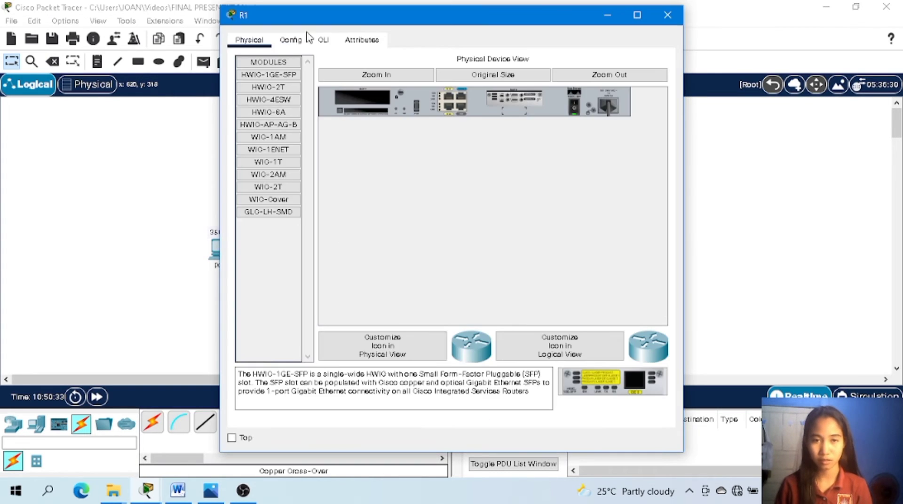
{"action": "left_click", "coordinate": [322, 40]}
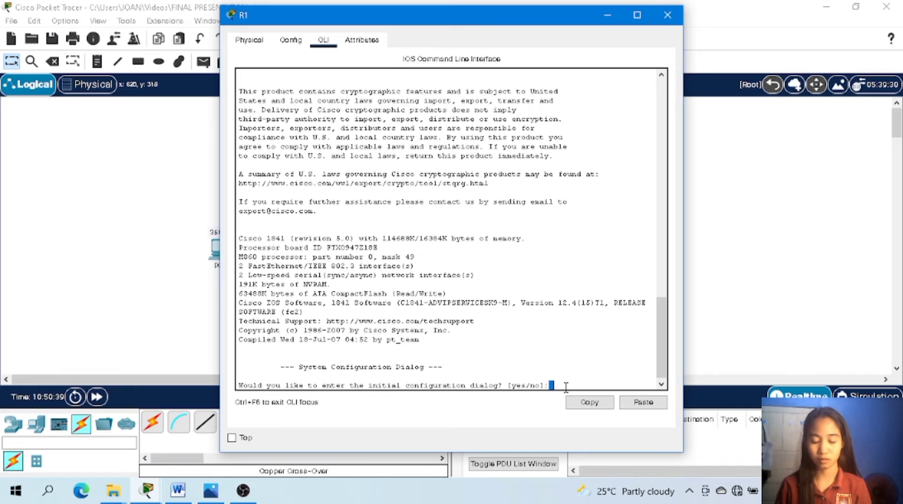
{"action": "type", "text": "no"}
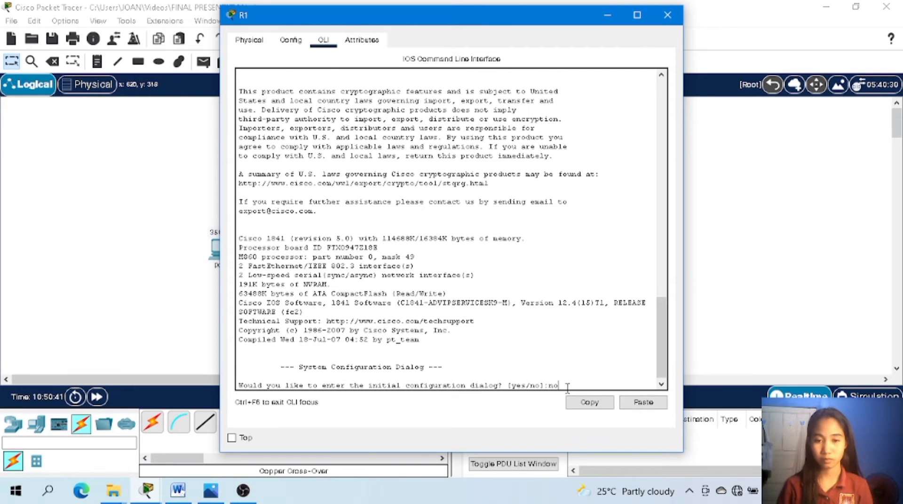
{"action": "key", "text": "Return"}
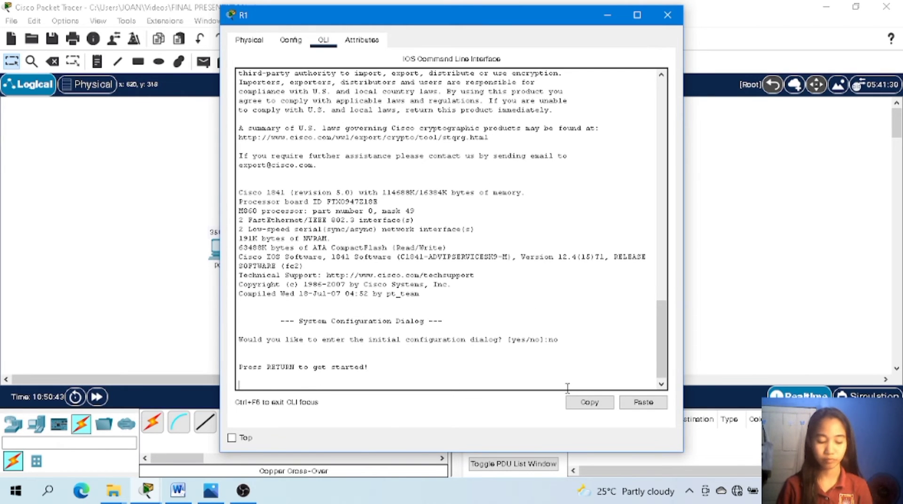
{"action": "key", "text": "Return"}
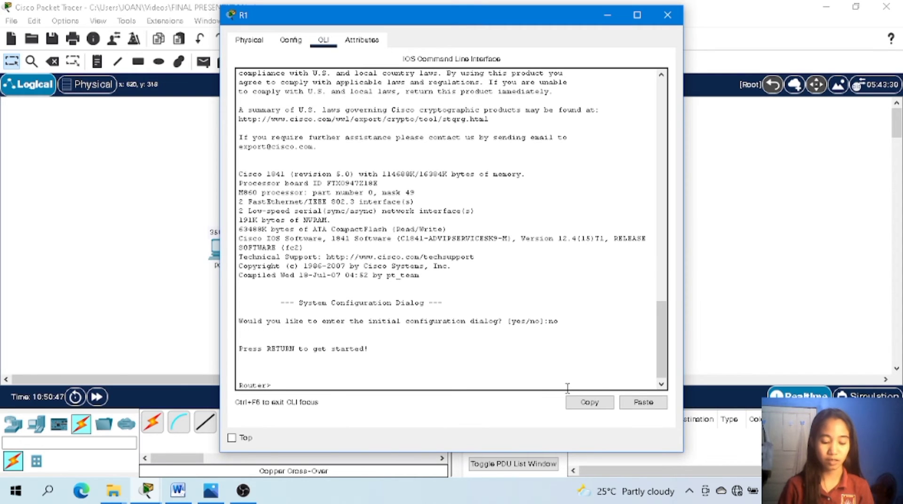
Enter privileged mode on R1 with enable and global configuration mode with conf t.
{"action": "type", "text": "enable"}
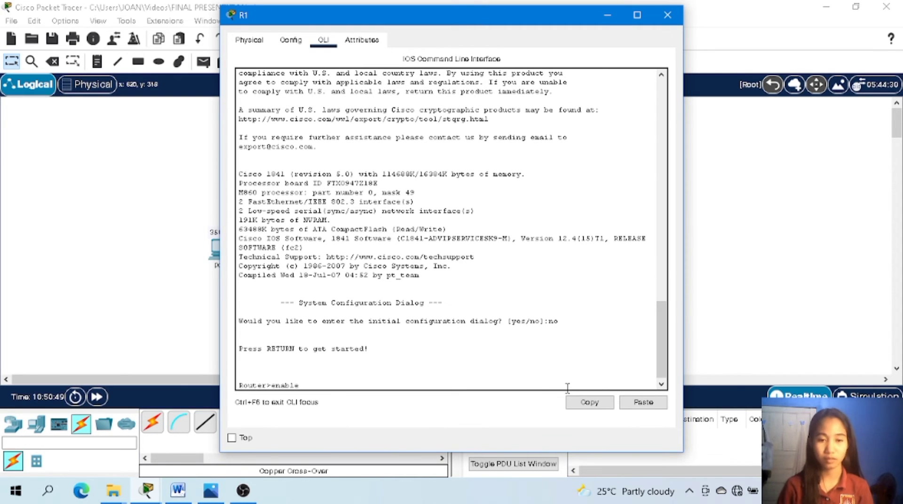
{"action": "key", "text": "Return"}
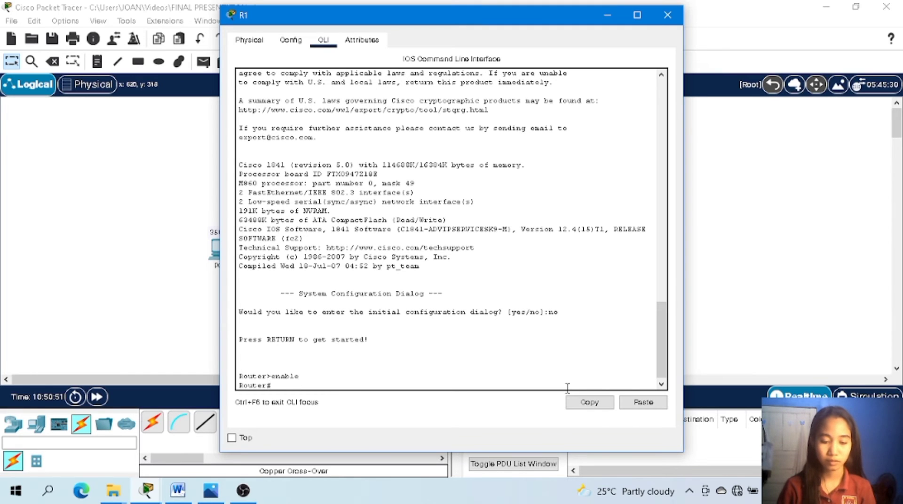
{"action": "type", "text": "conf"}
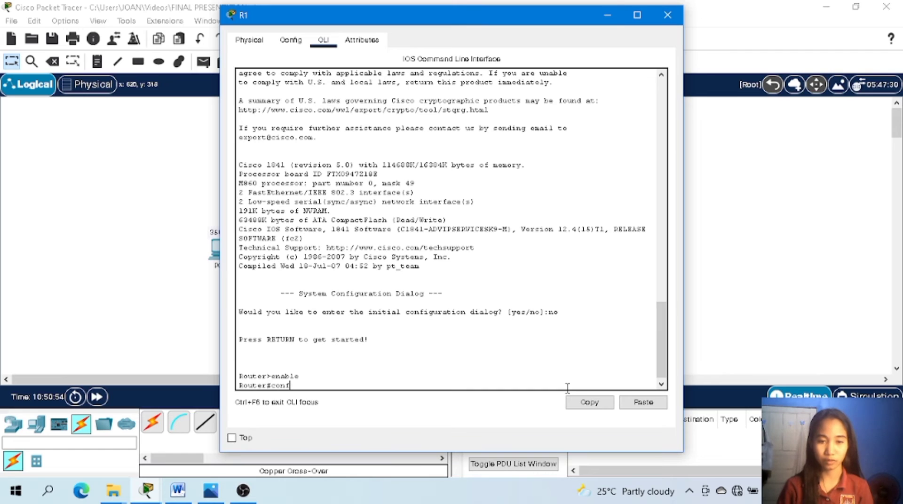
{"action": "type", "text": " t"}
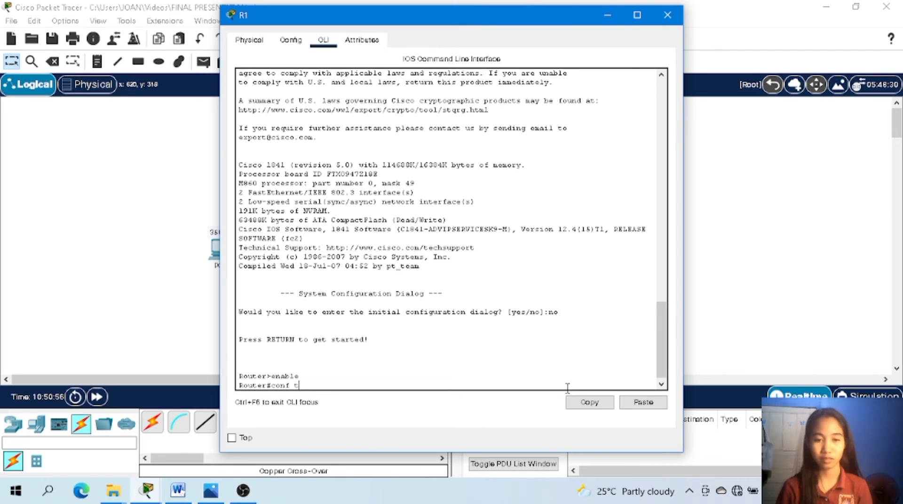
{"action": "key", "text": "Return"}
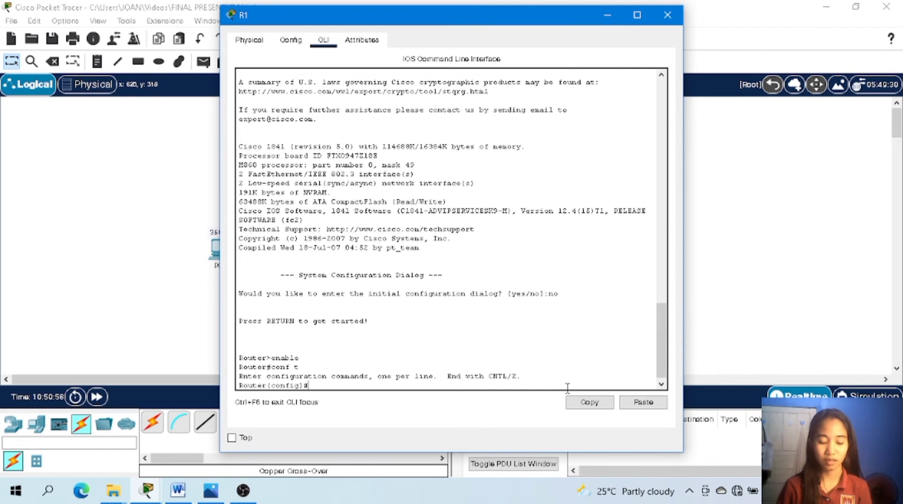
Set the router's hostname to R1.
{"action": "type", "text": "Hostname"}
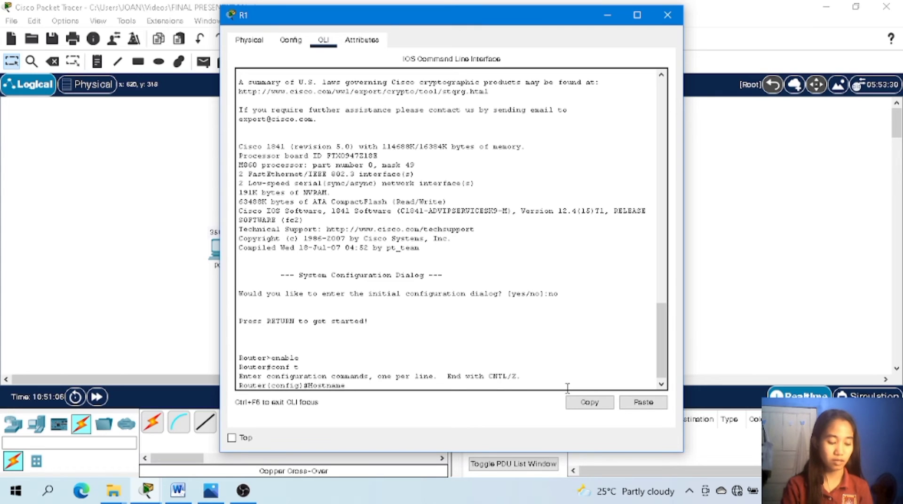
{"action": "type", "text": " R1"}
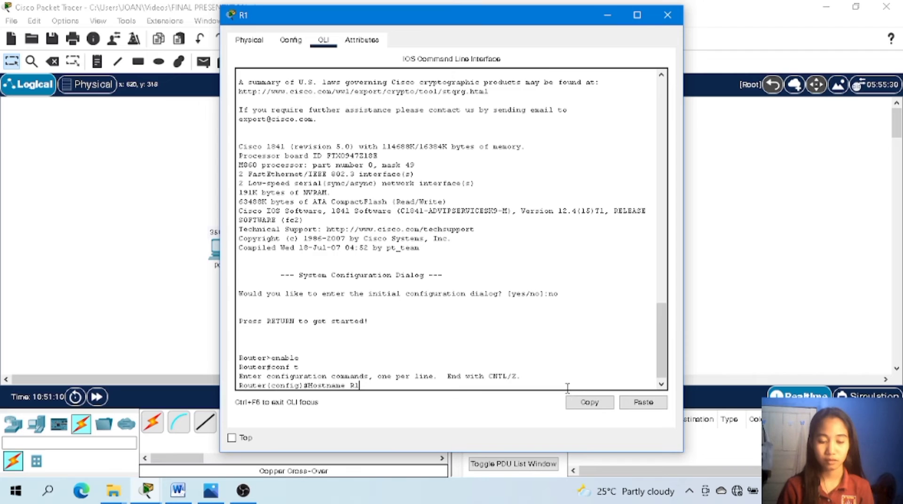
{"action": "key", "text": "Return"}
Set R1's privileged-mode password with the enable secret command.
{"action": "type", "text": "enab"}
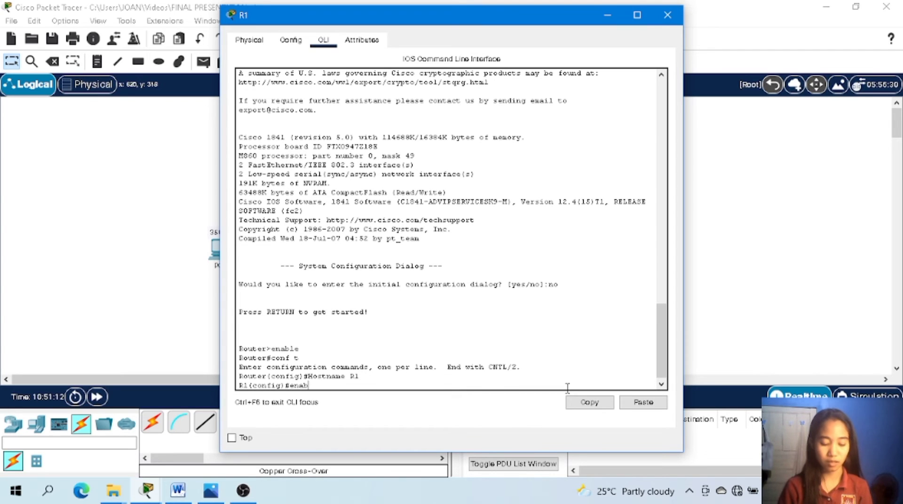
{"action": "type", "text": "le secr"}
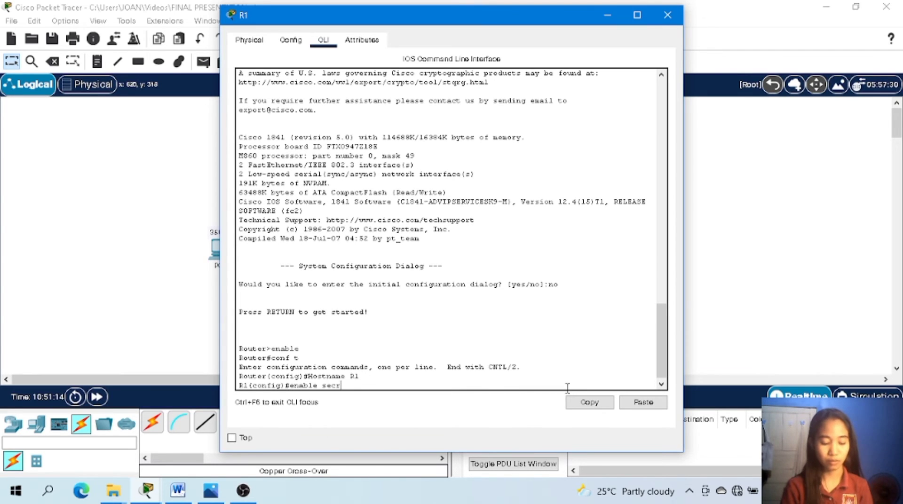
{"action": "type", "text": "et class"}
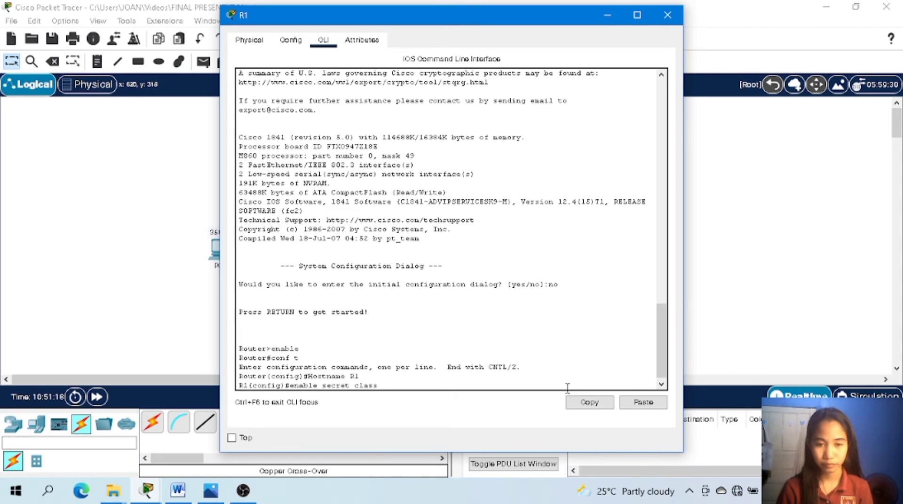
{"action": "key", "text": "Return"}
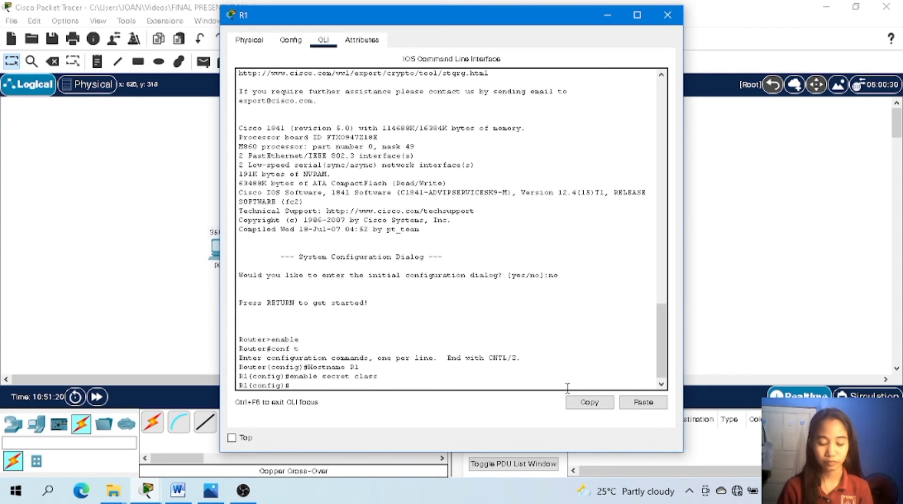
Disable DNS lookup on R1 with the no ip domain-lookup command.
{"action": "type", "text": "no ip d"}
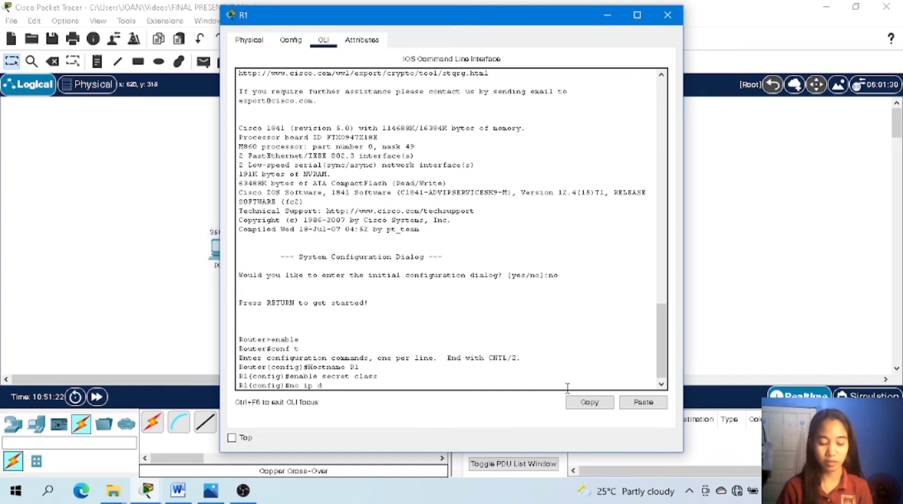
{"action": "type", "text": "omain-"}
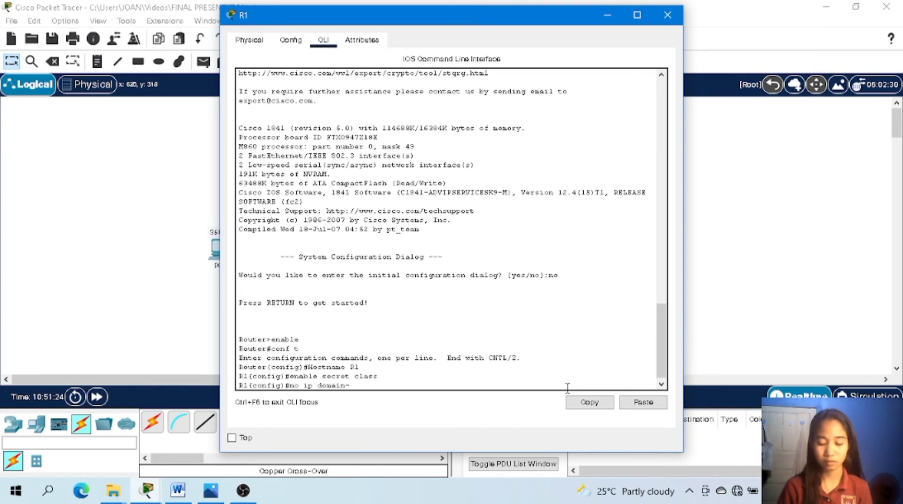
{"action": "type", "text": "lookup"}
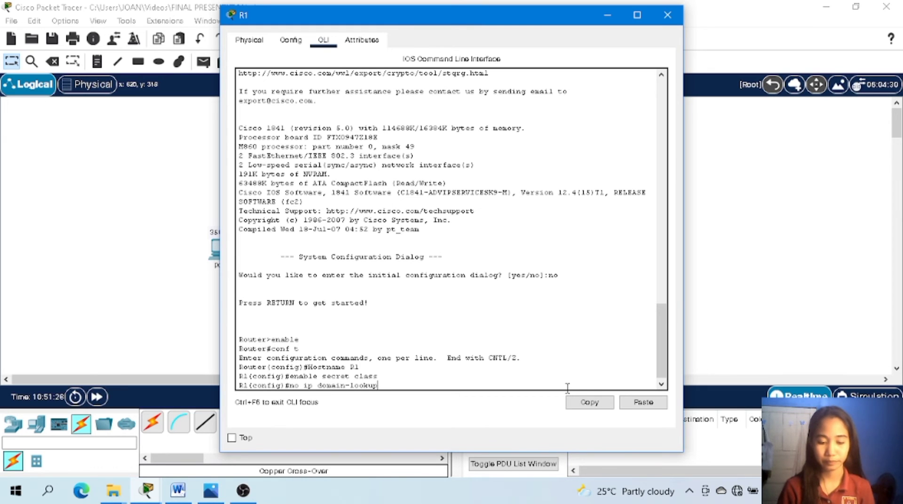
{"action": "key", "text": "Return"}
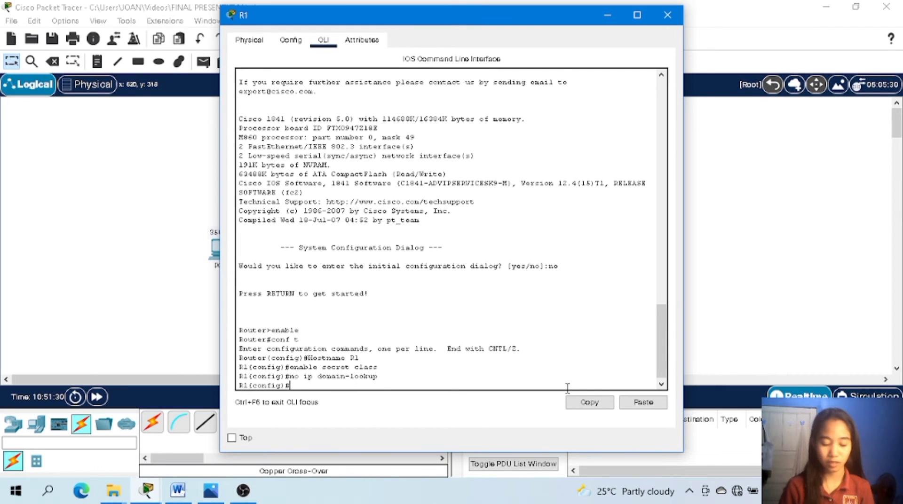
Set R1's message-of-the-day banner to "Unauthorized access is strictly prohibited !" with the banner motd command, using # as the delimiter.
{"action": "type", "text": "banner"}
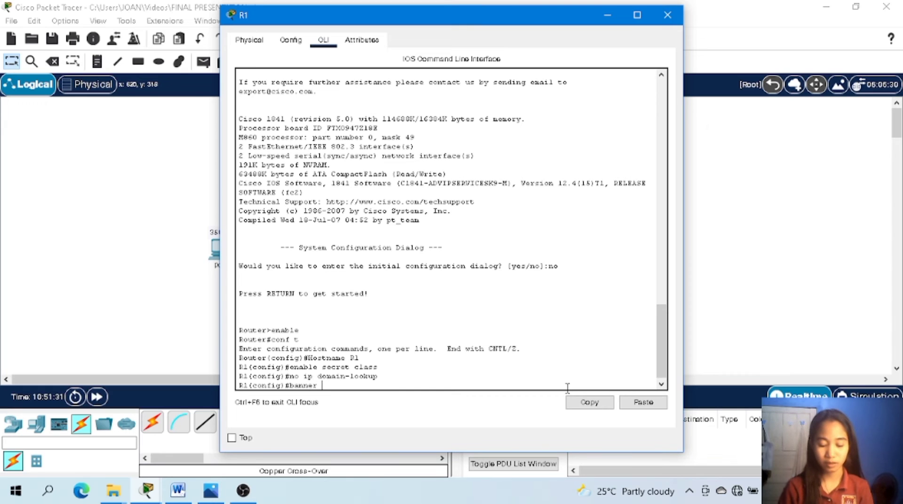
{"action": "type", "text": " motd"}
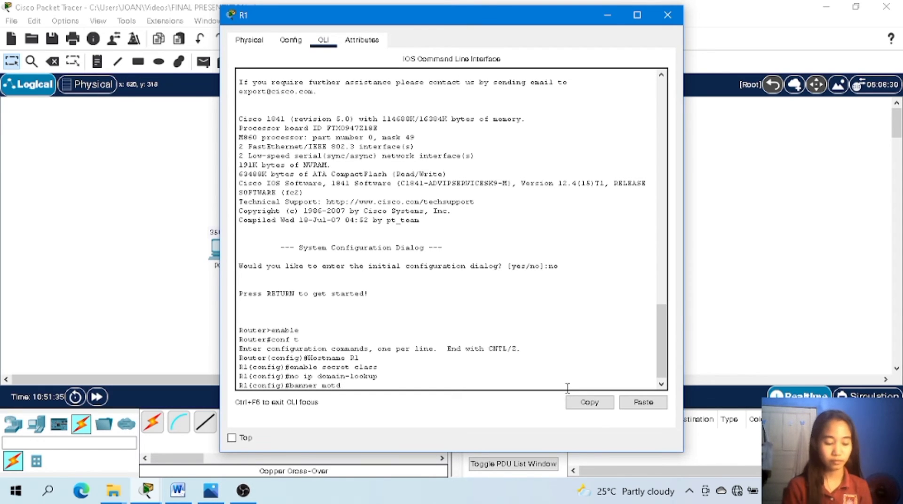
{"action": "type", "text": " # Ua"}
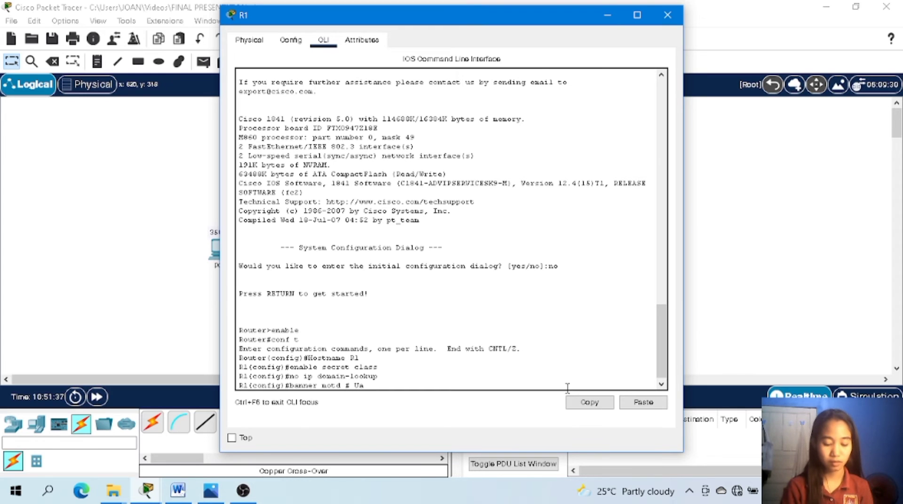
{"action": "type", "text": "ntuhorized"}
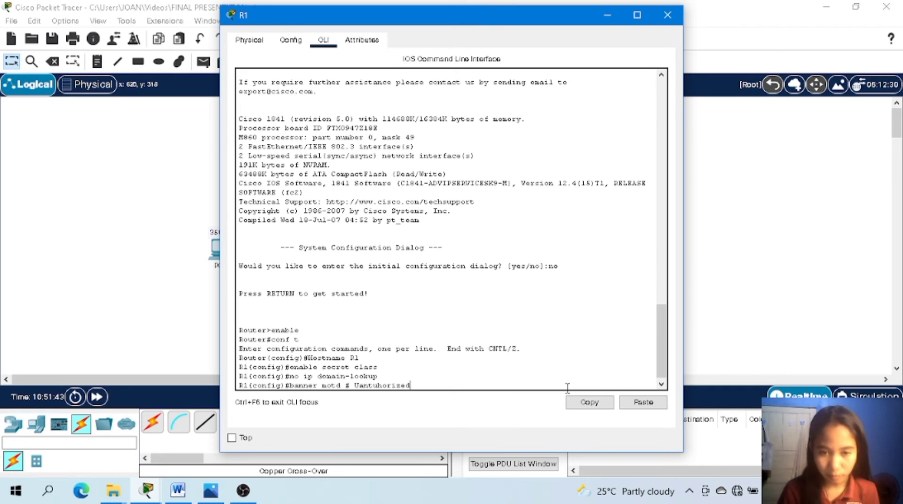
{"action": "key", "text": "BackSpace"}
{"action": "key", "text": "BackSpace"}
{"action": "key", "text": "BackSpace"}
{"action": "key", "text": "BackSpace"}
{"action": "key", "text": "BackSpace"}
{"action": "key", "text": "BackSpace"}
{"action": "key", "text": "BackSpace"}
{"action": "key", "text": "BackSpace"}
{"action": "key", "text": "BackSpace"}
{"action": "key", "text": "BackSpace"}
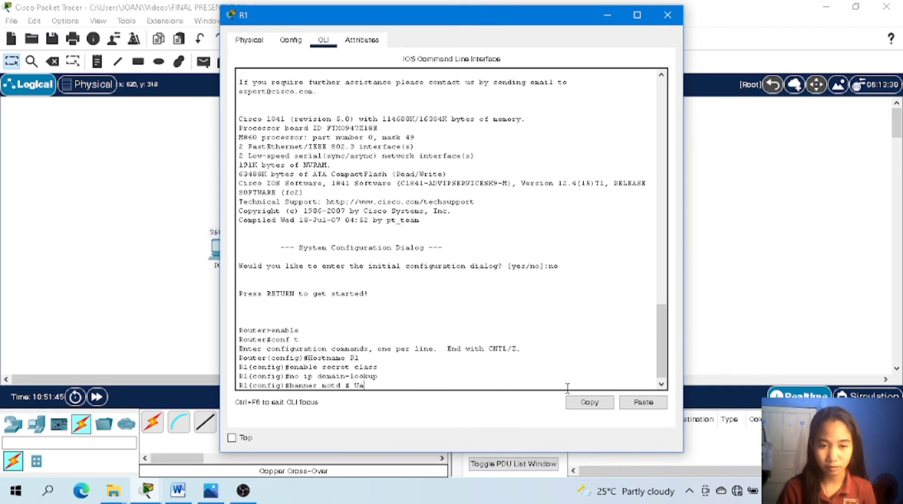
{"action": "key", "text": "BackSpace"}
{"action": "type", "text": "n"}
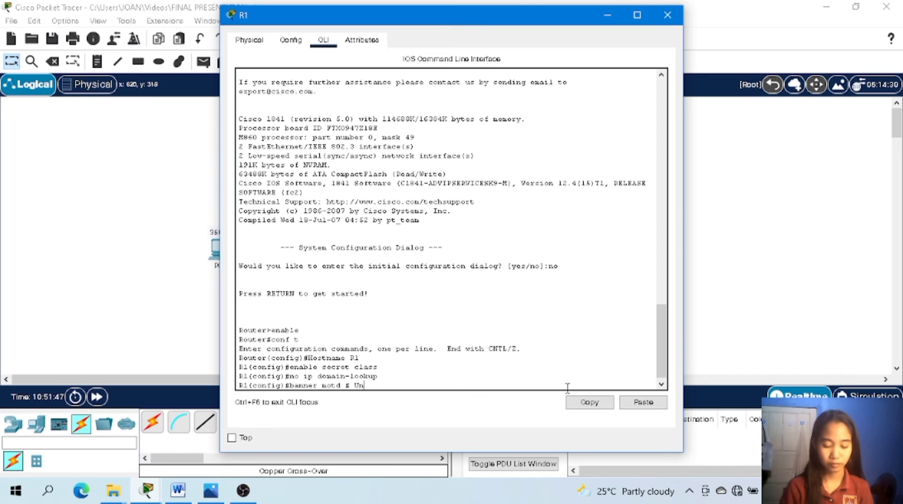
{"action": "type", "text": "authoriz"}
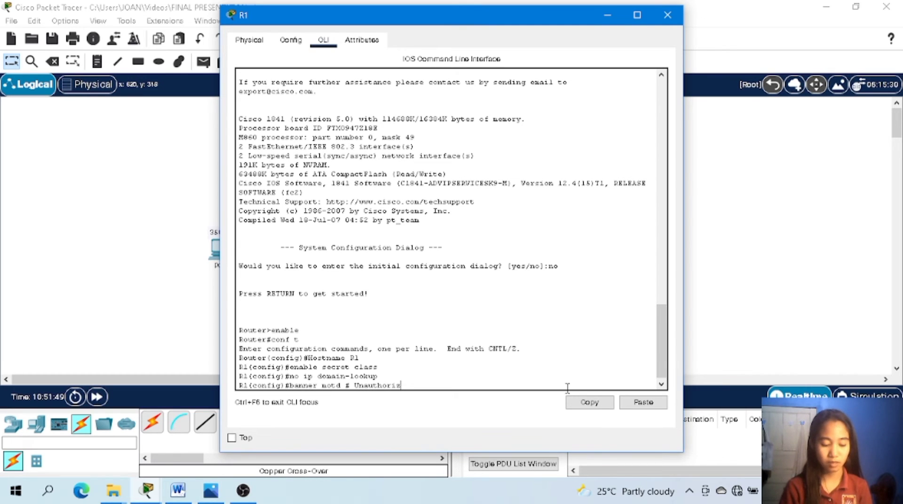
{"action": "type", "text": "ed"}
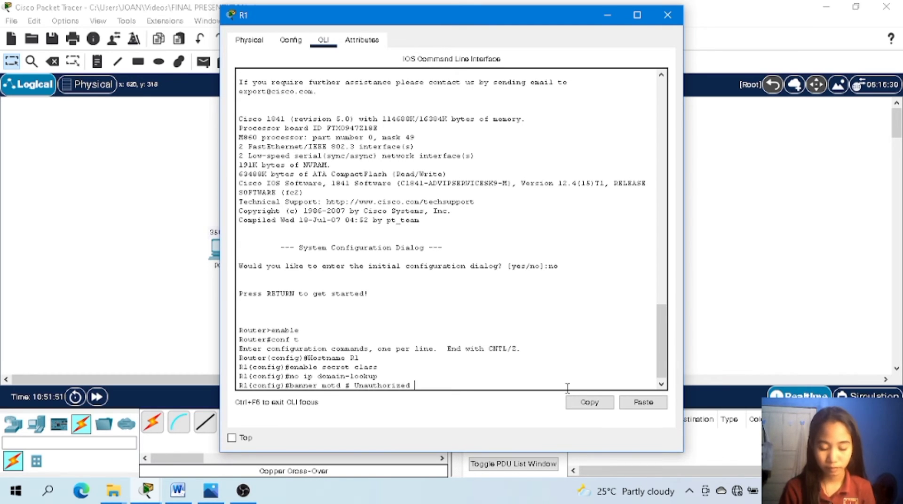
{"action": "type", "text": " access "}
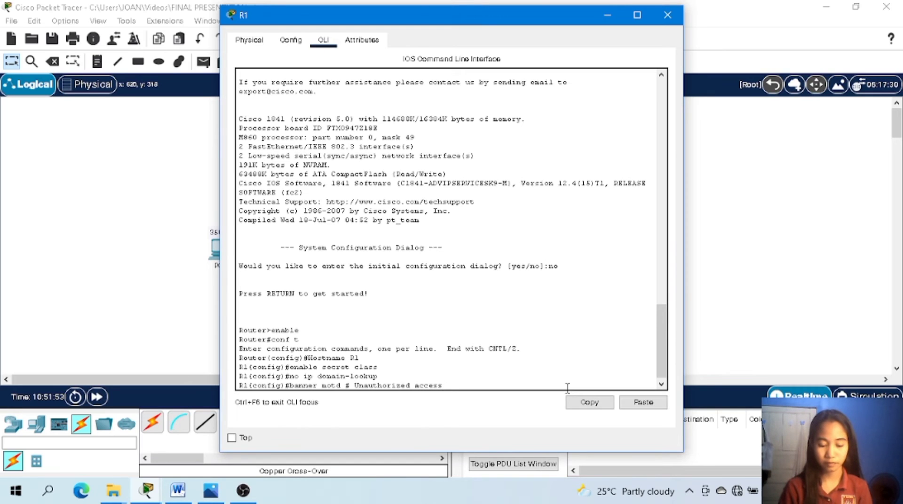
{"action": "type", "text": "is strict"}
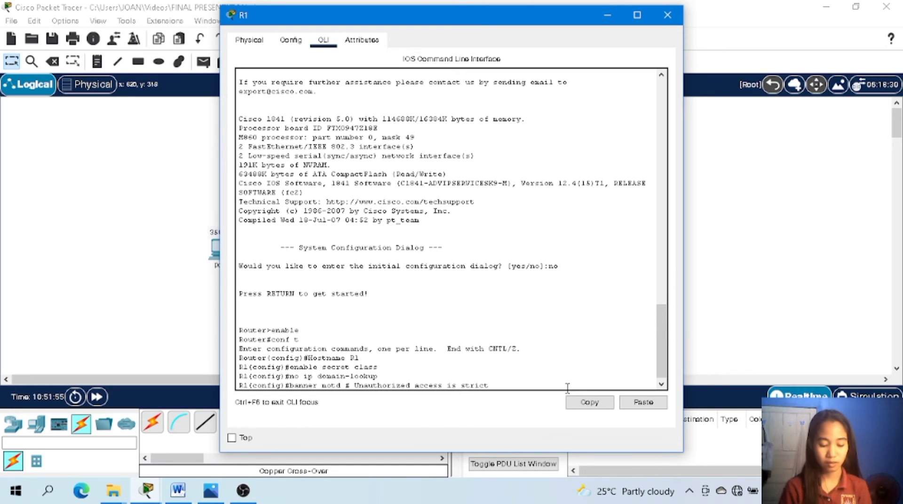
{"action": "type", "text": "ly pr"}
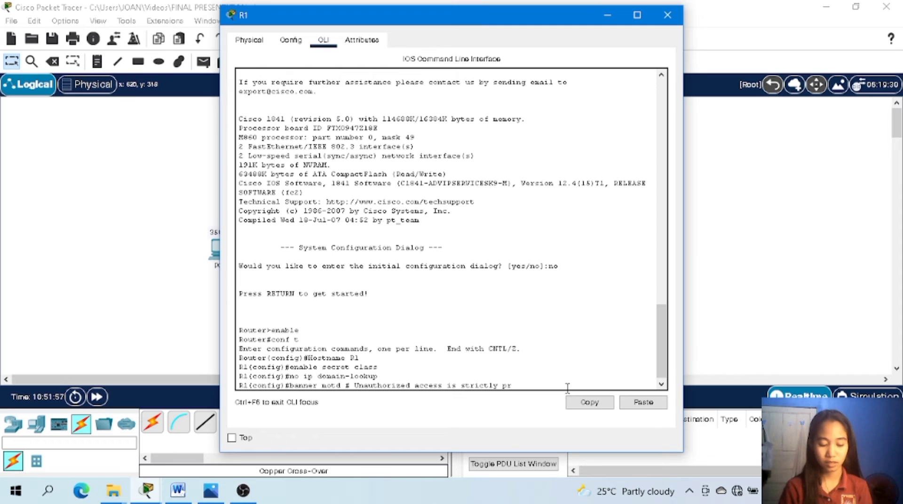
{"action": "type", "text": "ohi"}
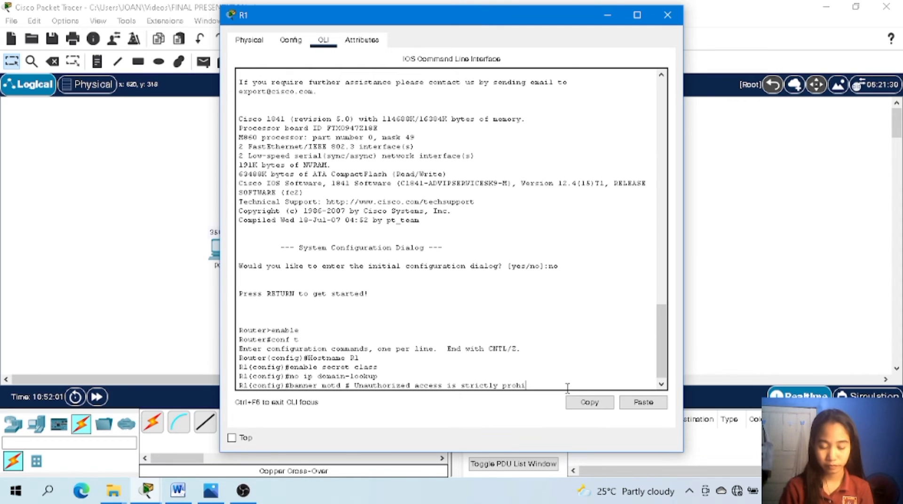
{"action": "type", "text": "bited !"}
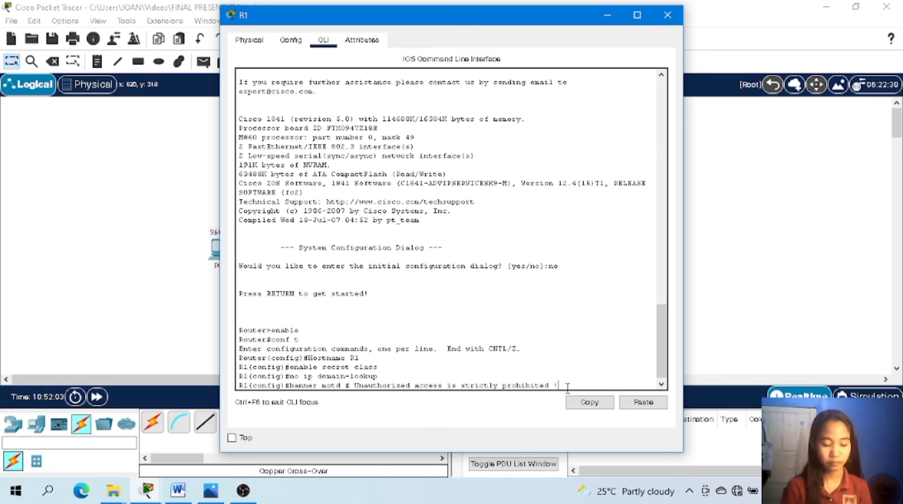
{"action": "type", "text": " #"}
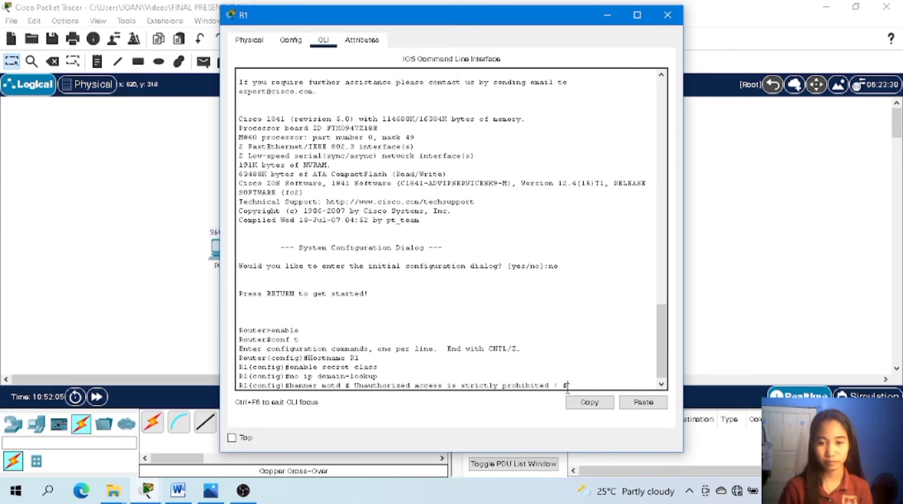
{"action": "key", "text": "Return"}
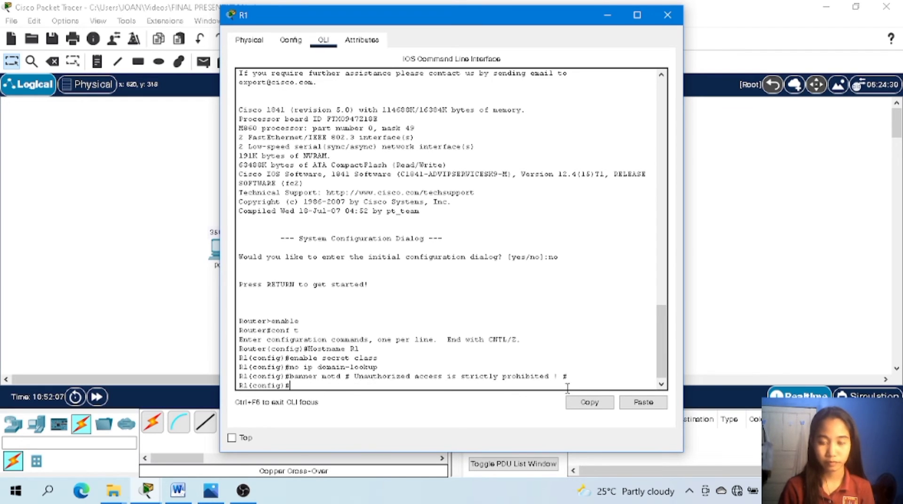
Secure R1's console line with line con 0, setting the console password and enabling login.
{"action": "type", "text": "line"}
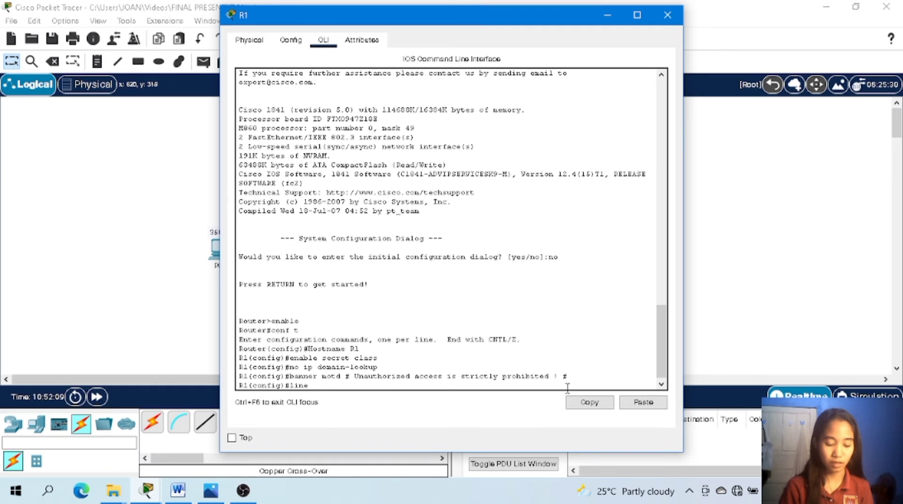
{"action": "type", "text": " con 0"}
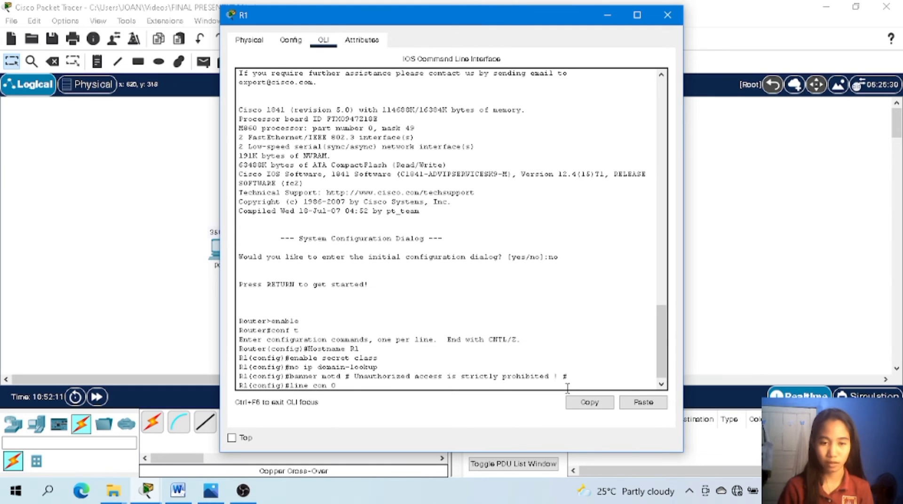
{"action": "key", "text": "Return"}
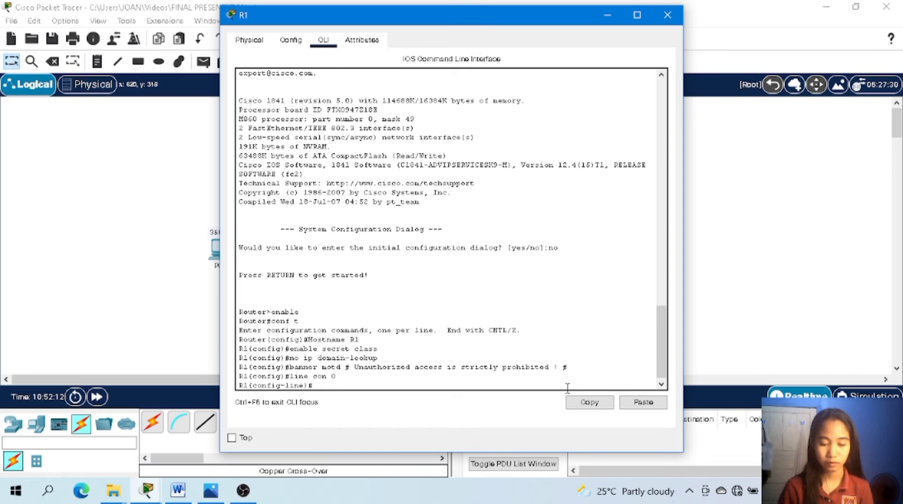
{"action": "type", "text": "pass"}
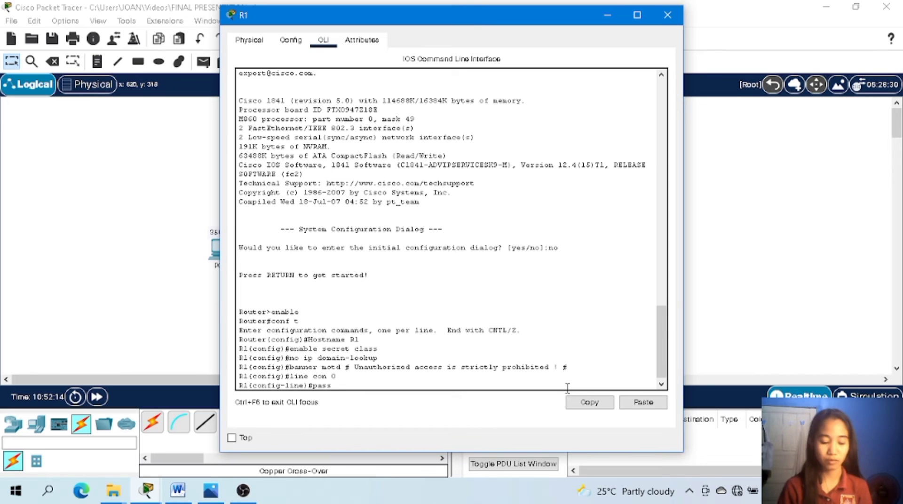
{"action": "type", "text": "word cisco"}
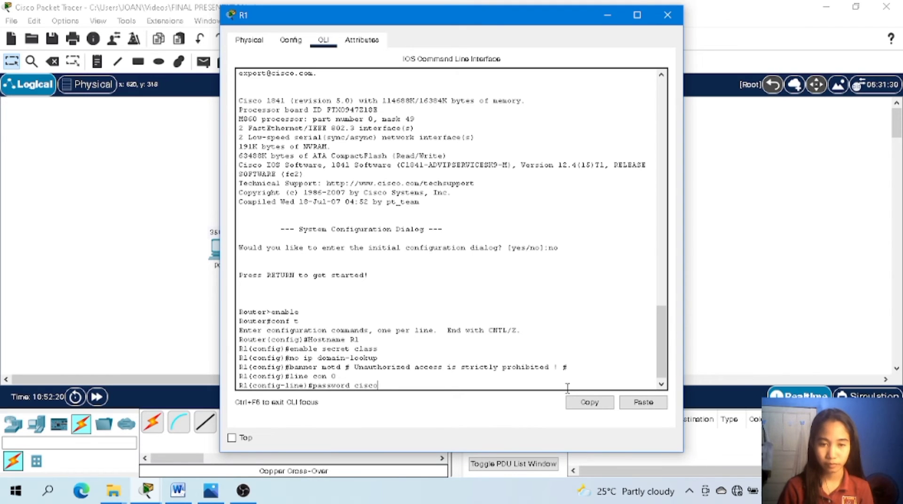
{"action": "key", "text": "Return"}
{"action": "type", "text": "logi"}
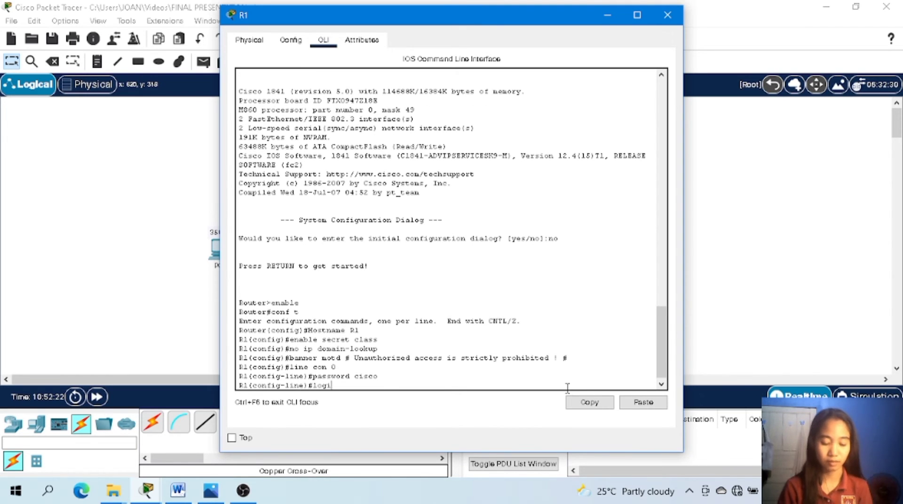
{"action": "type", "text": "n"}
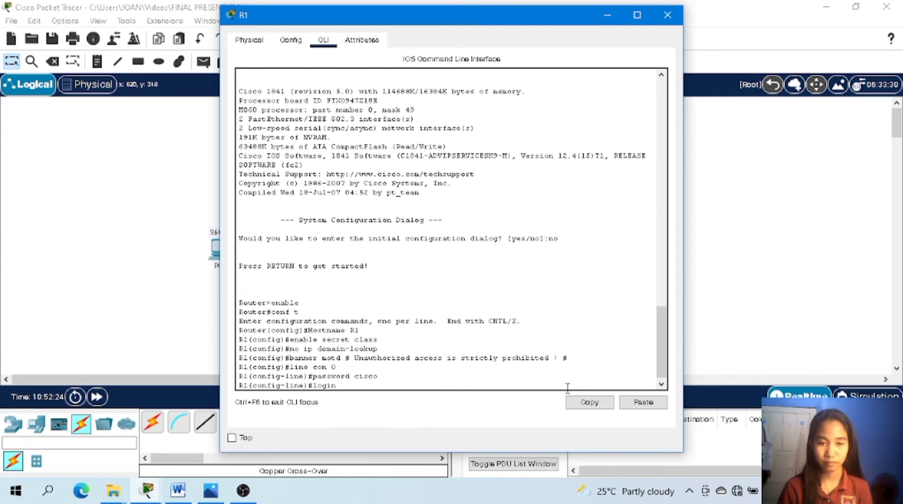
{"action": "key", "text": "Return"}
Secure R1's virtual terminal lines with line vty 0 4, setting the line password and enabling login.
{"action": "type", "text": "line)#li"}
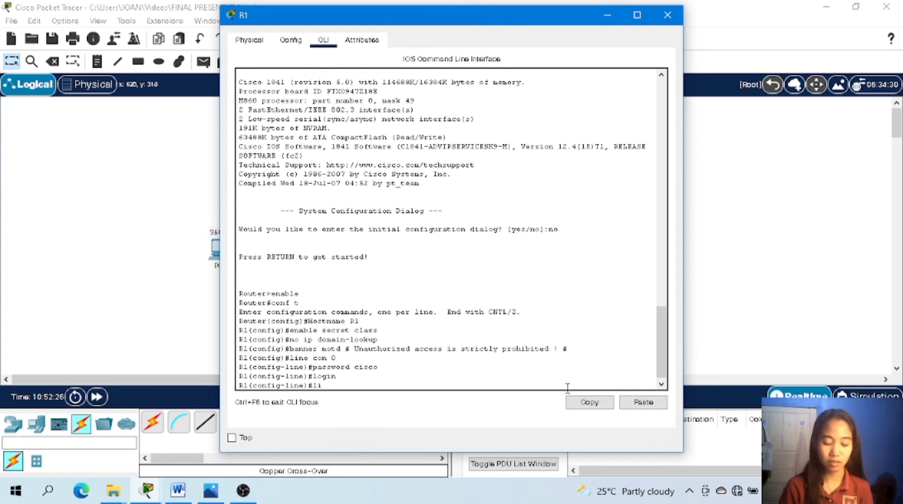
{"action": "type", "text": "ne vty 0"}
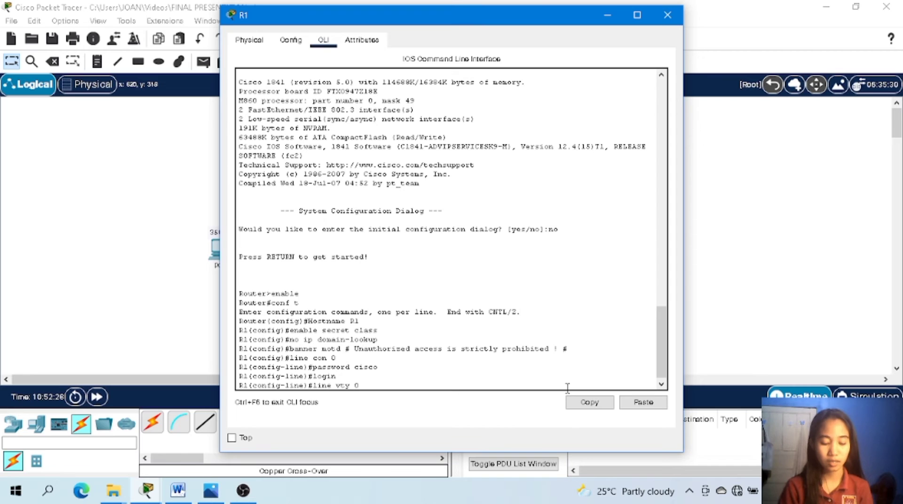
{"action": "type", "text": " 4"}
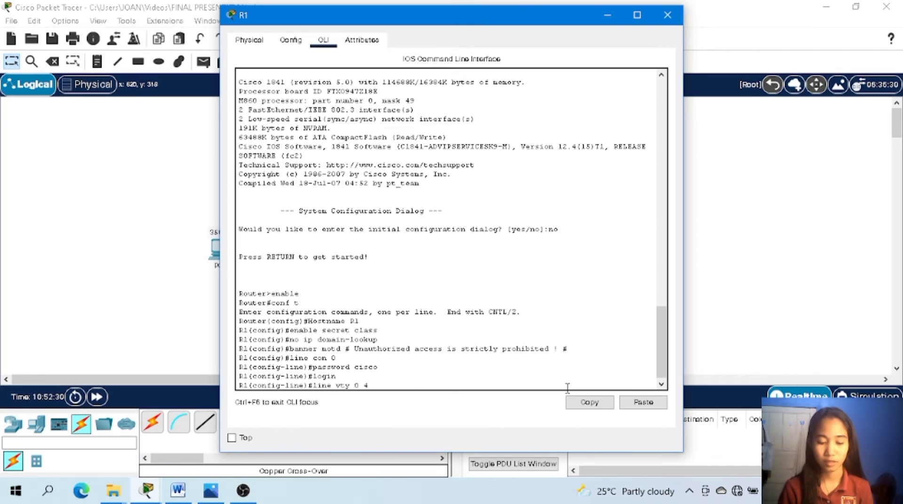
{"action": "key", "text": "Return"}
{"action": "type", "text": "passw"}
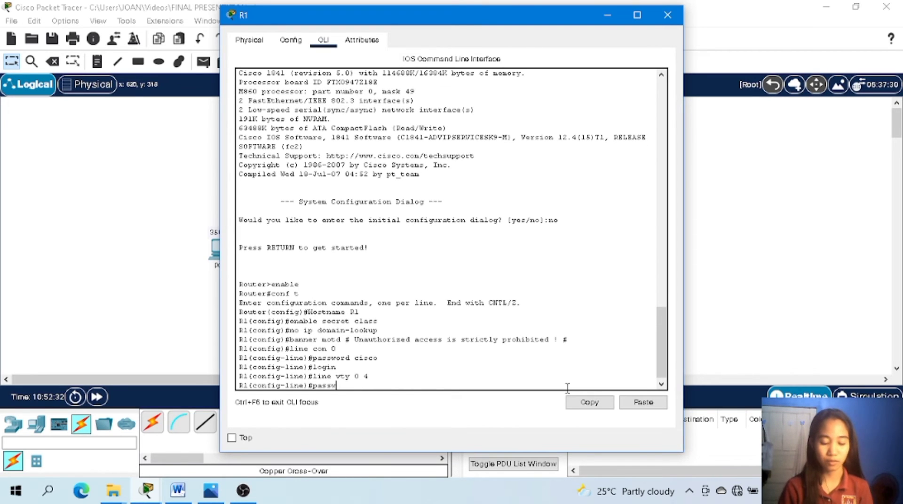
{"action": "type", "text": "ord cisco"}
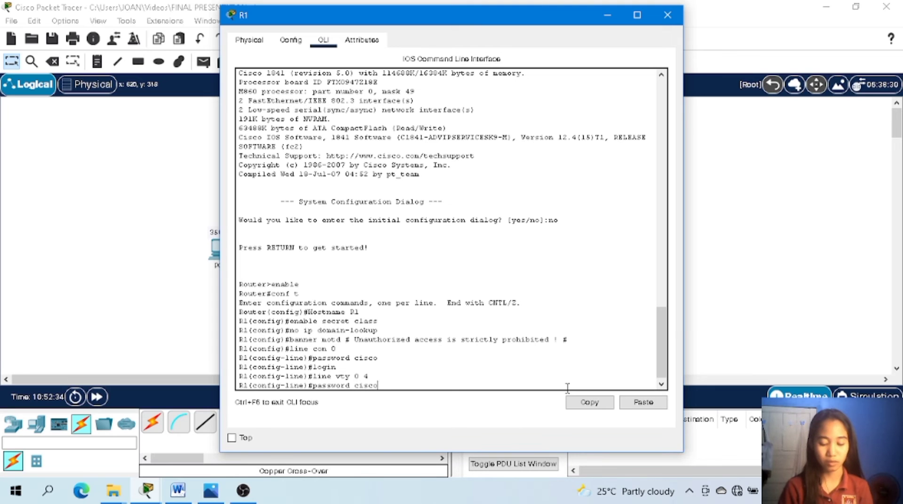
{"action": "key", "text": "Return"}
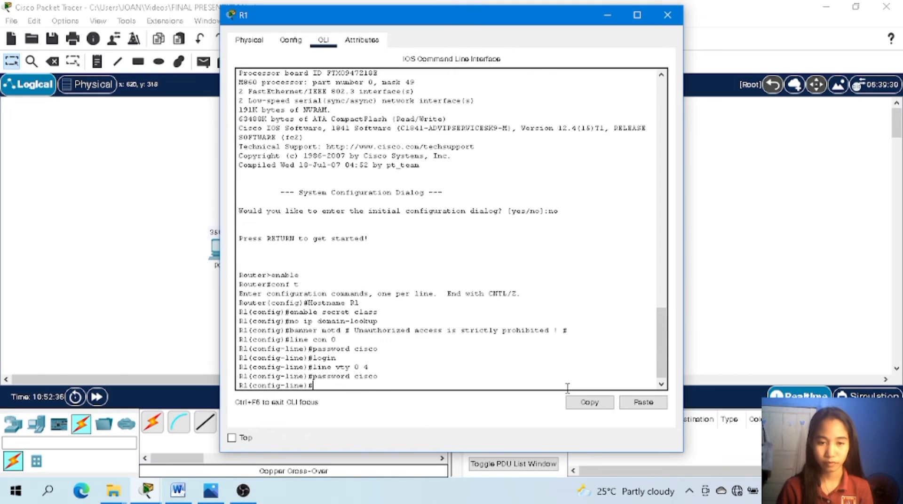
{"action": "type", "text": "logi"}
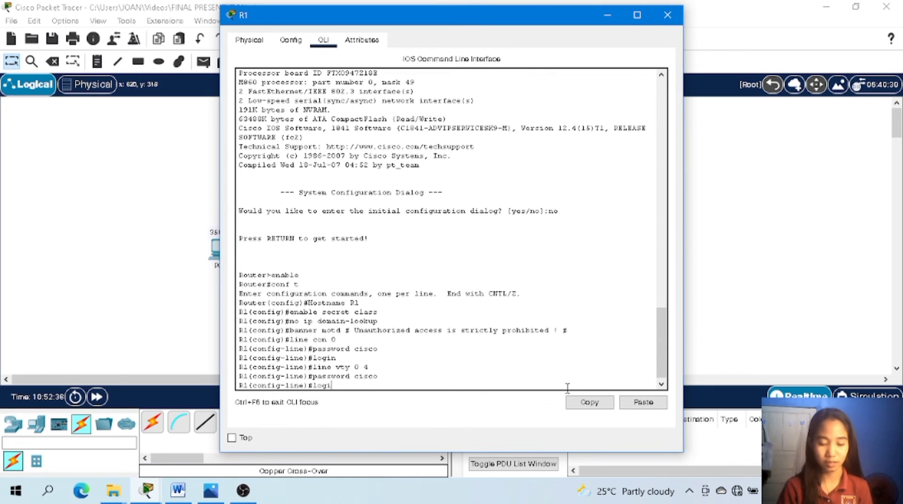
{"action": "type", "text": "n"}
{"action": "key", "text": "Return"}
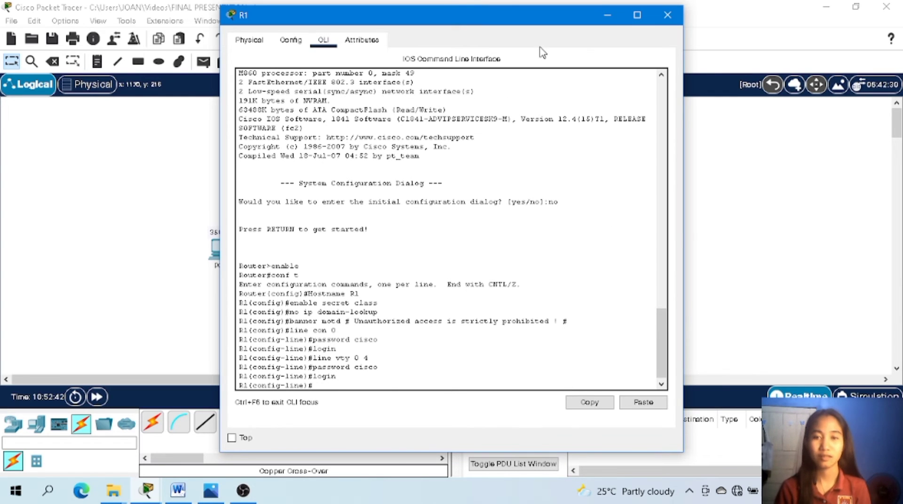
Close R1's window, open router R2's command-line interface and answer no to the initial configuration dialog.
{"action": "left_click", "coordinate": [664, 14]}
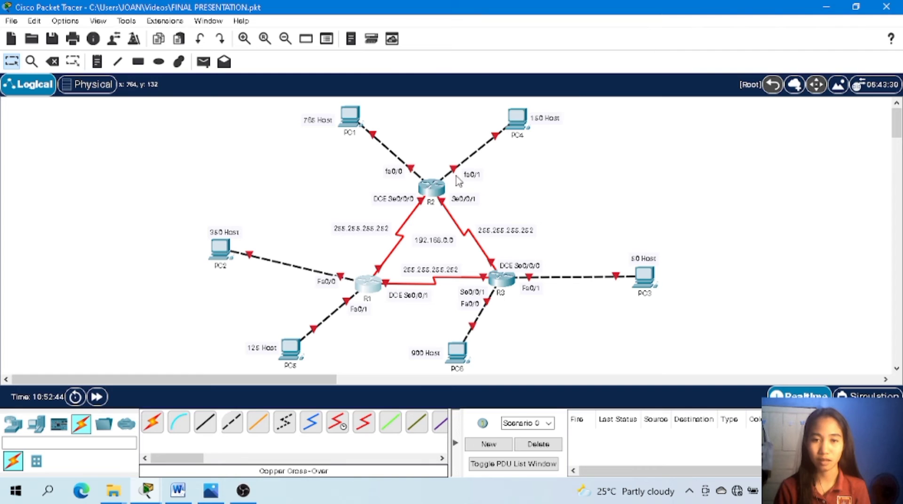
{"action": "left_click", "coordinate": [441, 192]}
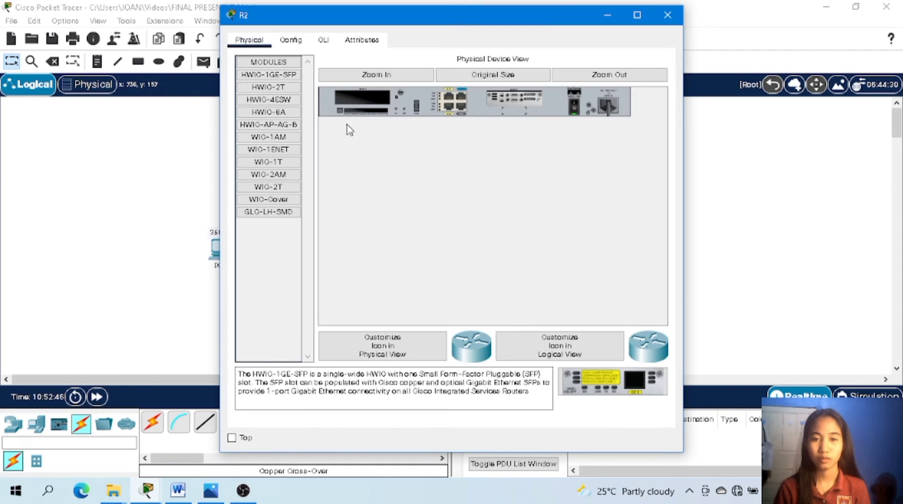
{"action": "left_click", "coordinate": [324, 41]}
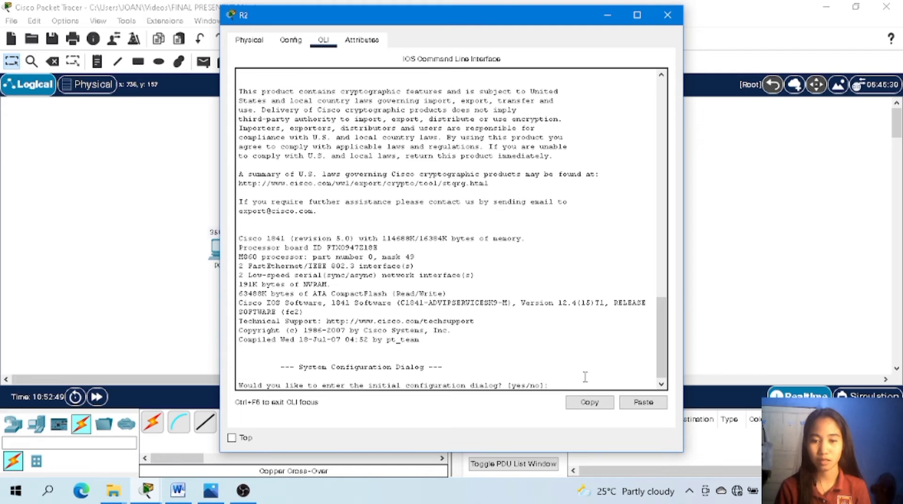
{"action": "type", "text": "no"}
{"action": "key", "text": "Return"}
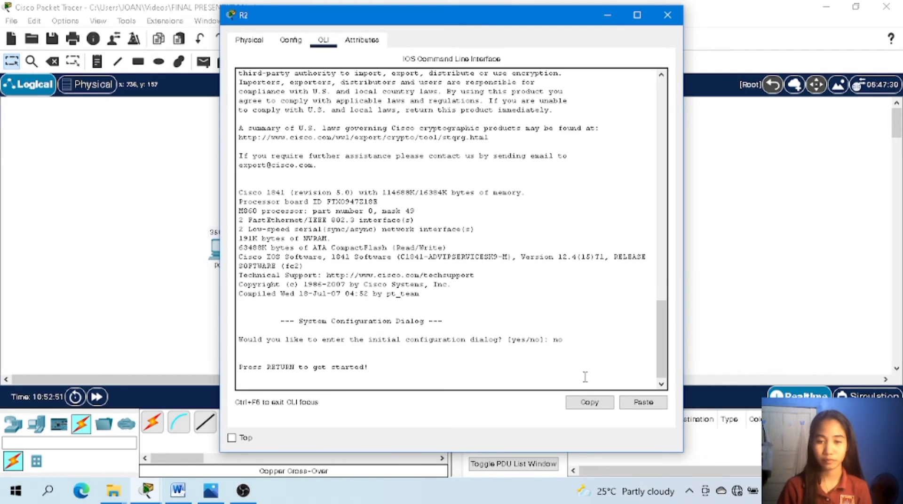
Enter R2's global configuration mode with enable and conf t, and set the hostname to R2.
{"action": "key", "text": "Return"}
{"action": "type", "text": "enable"}
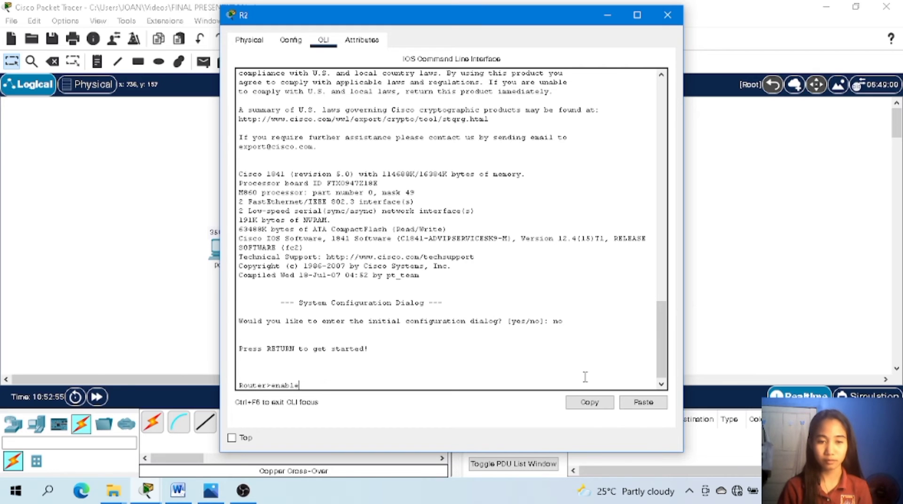
{"action": "key", "text": "Return"}
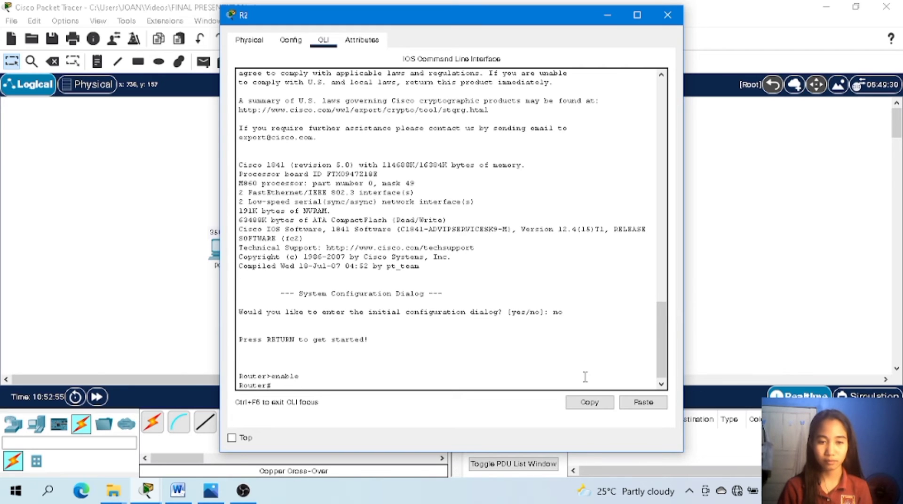
{"action": "type", "text": "conf "}
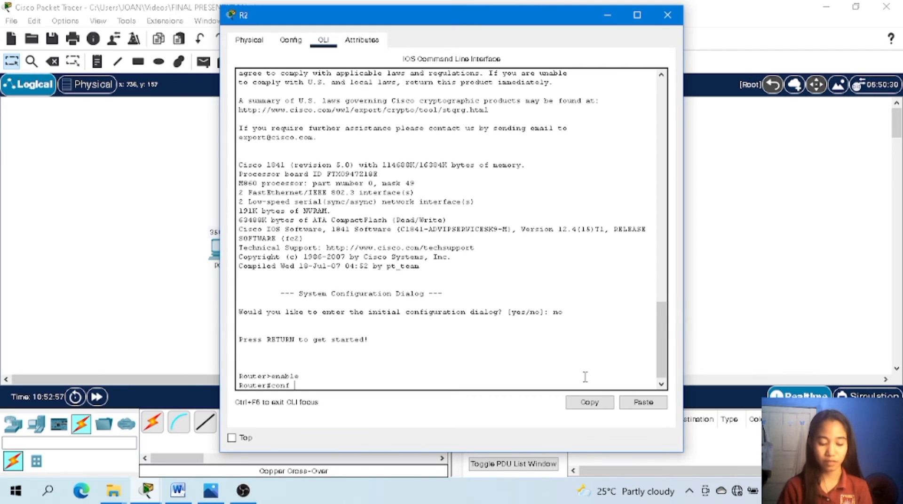
{"action": "type", "text": "t"}
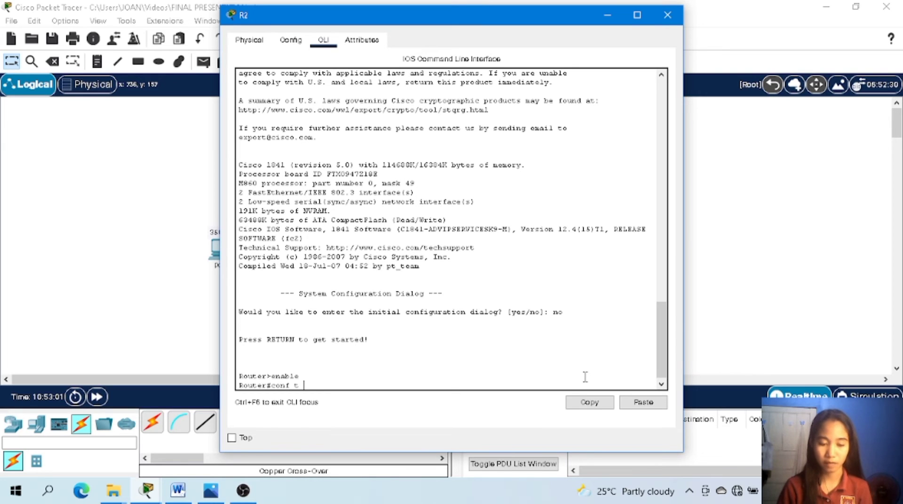
{"action": "key", "text": "Return"}
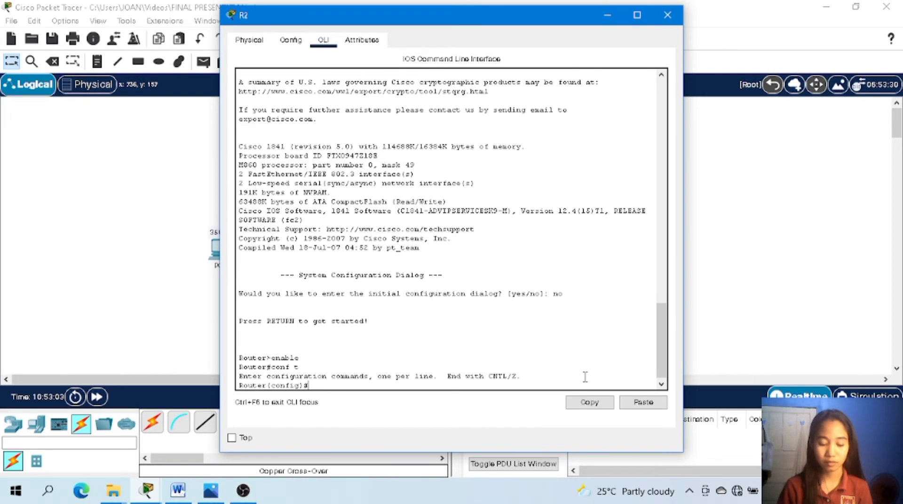
{"action": "type", "text": "Hostname"}
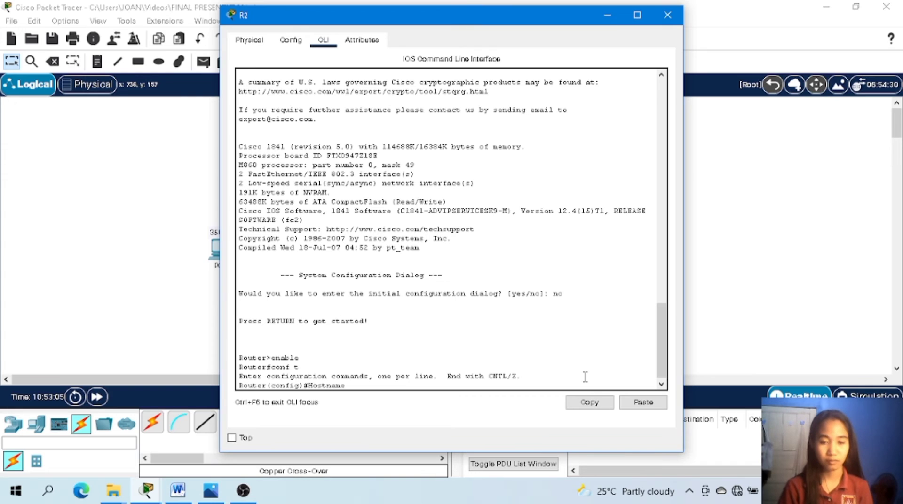
{"action": "type", "text": " R2"}
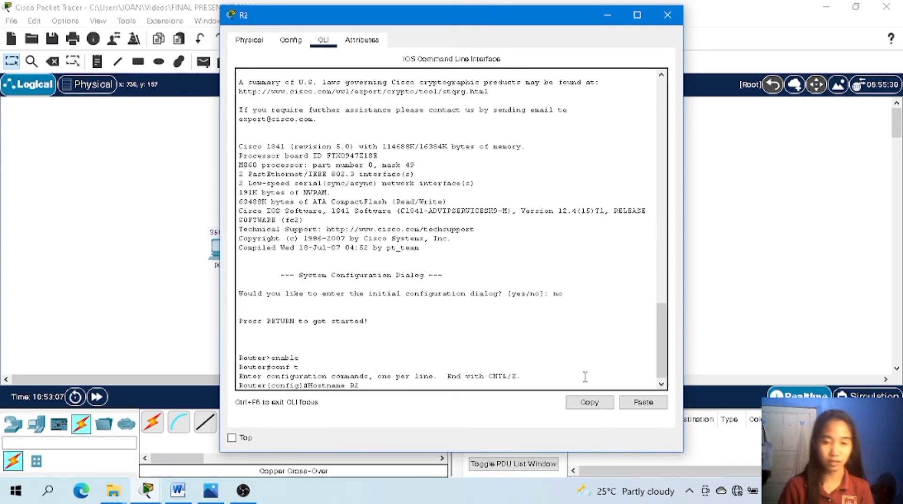
{"action": "key", "text": "Return"}
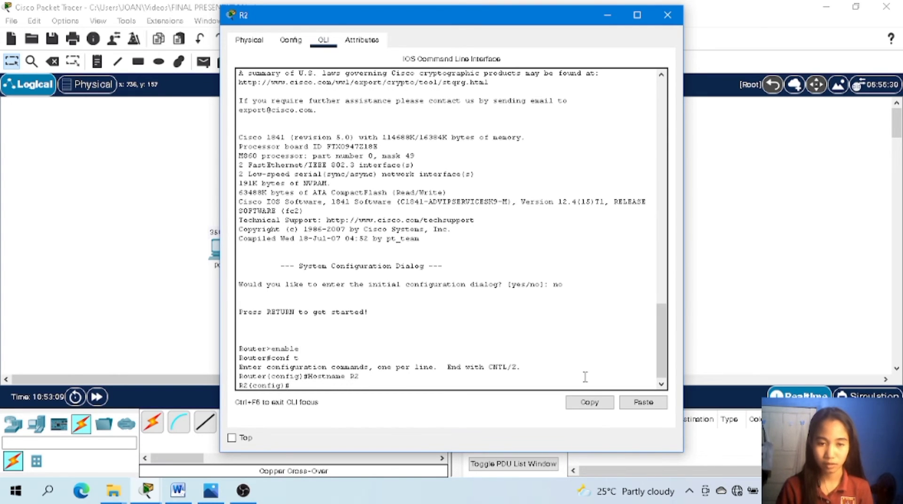
Set R2's privileged EXEC password with the enable secret command.
{"action": "type", "text": "enable s"}
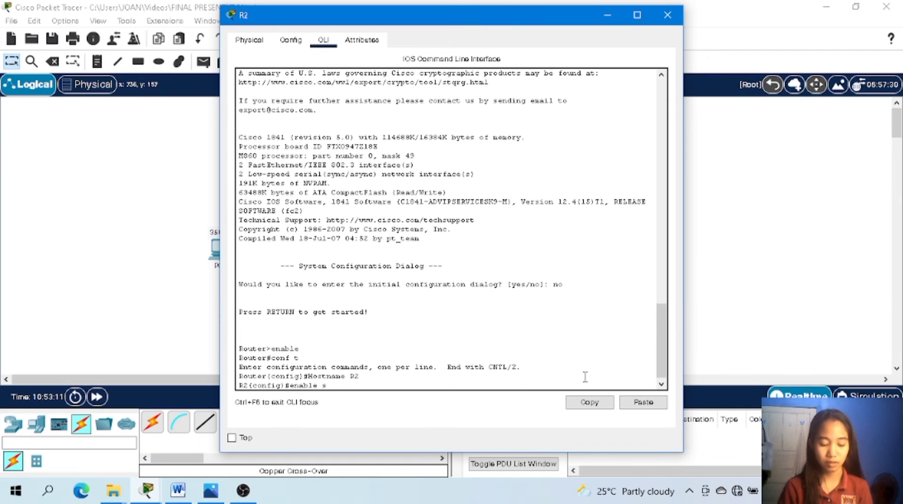
{"action": "type", "text": "ecret class"}
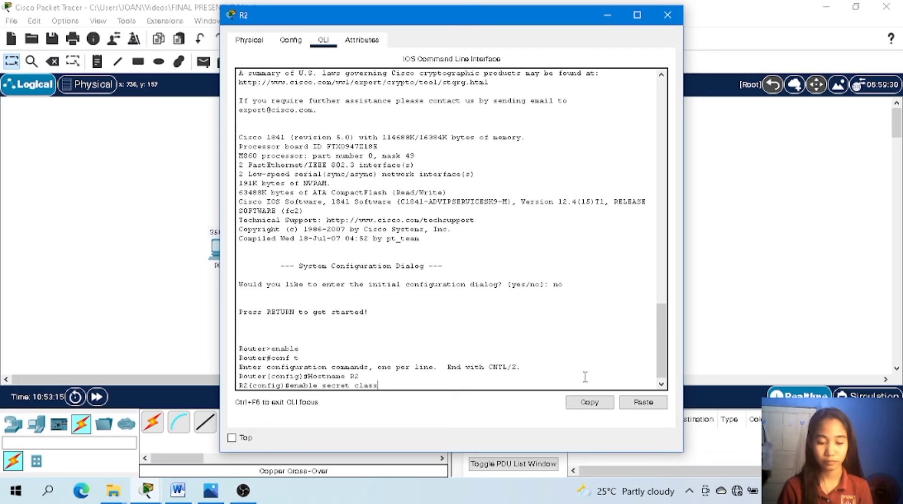
{"action": "key", "text": "Return"}
Disable DNS lookup on R2 with the command no ip domain-lookup.
{"action": "type", "text": "no"}
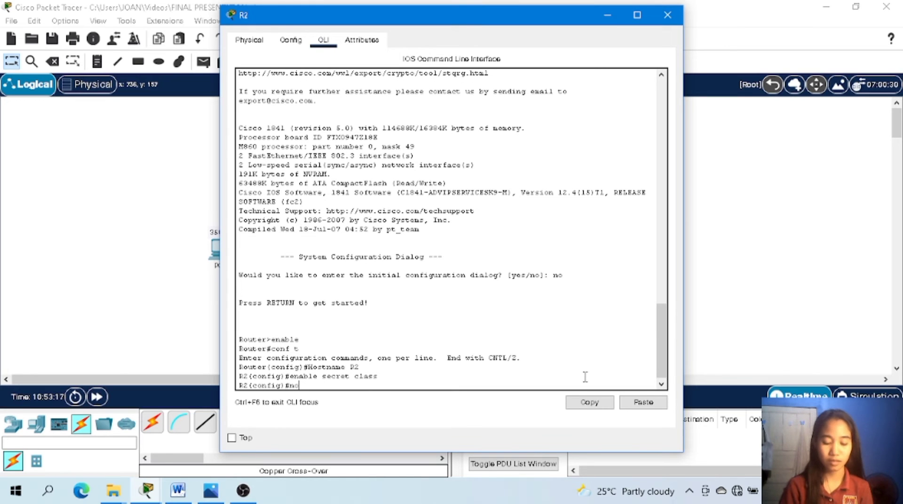
{"action": "type", "text": " ip domai"}
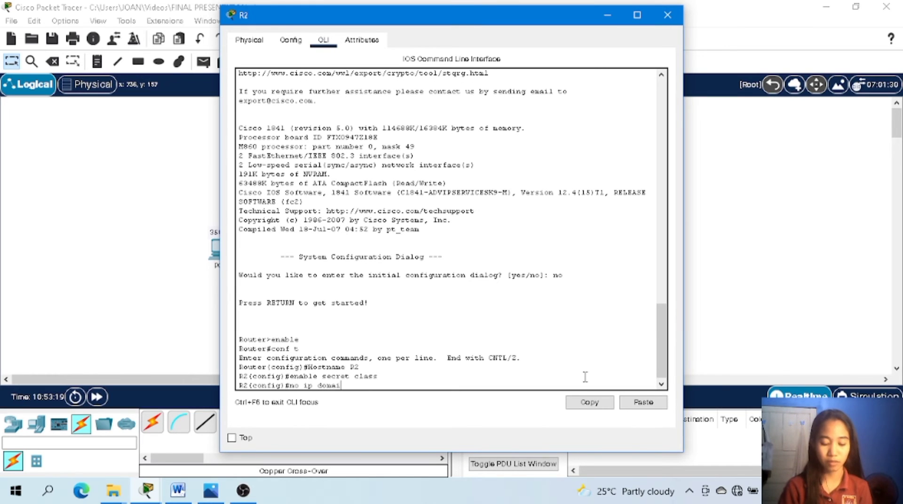
{"action": "type", "text": "n lo"}
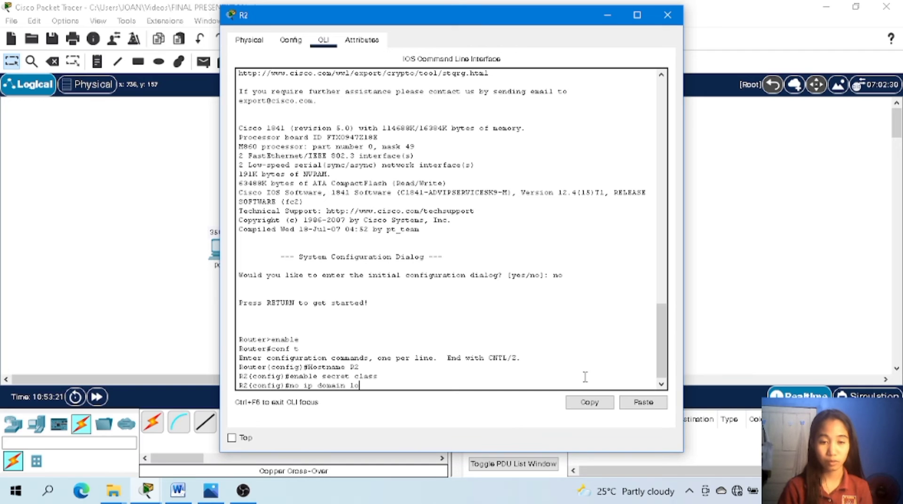
{"action": "type", "text": "ok"}
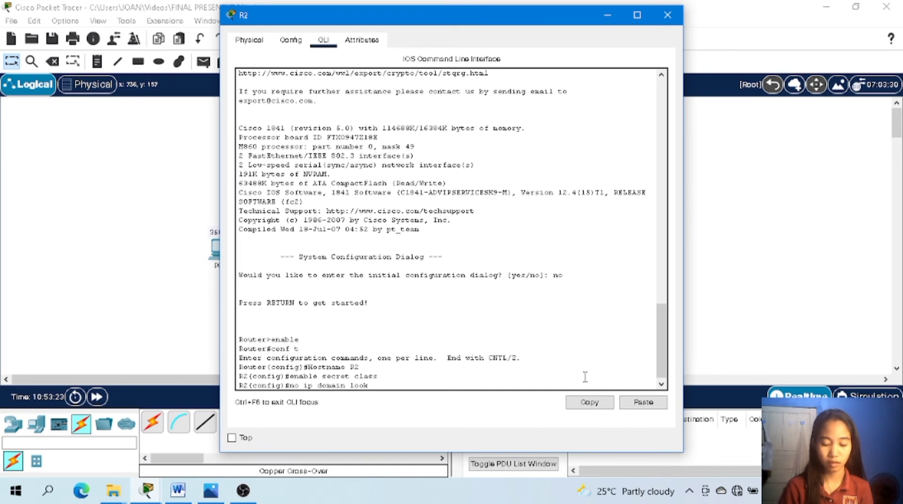
{"action": "type", "text": "-up"}
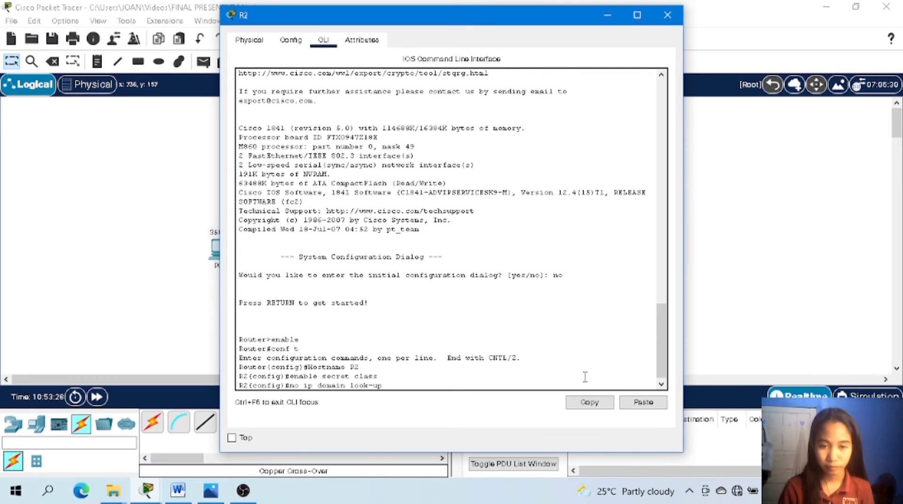
{"action": "key", "text": "BackSpace"}
{"action": "key", "text": "BackSpace"}
{"action": "key", "text": "BackSpace"}
{"action": "key", "text": "BackSpace"}
{"action": "key", "text": "BackSpace"}
{"action": "key", "text": "BackSpace"}
{"action": "key", "text": "BackSpace"}
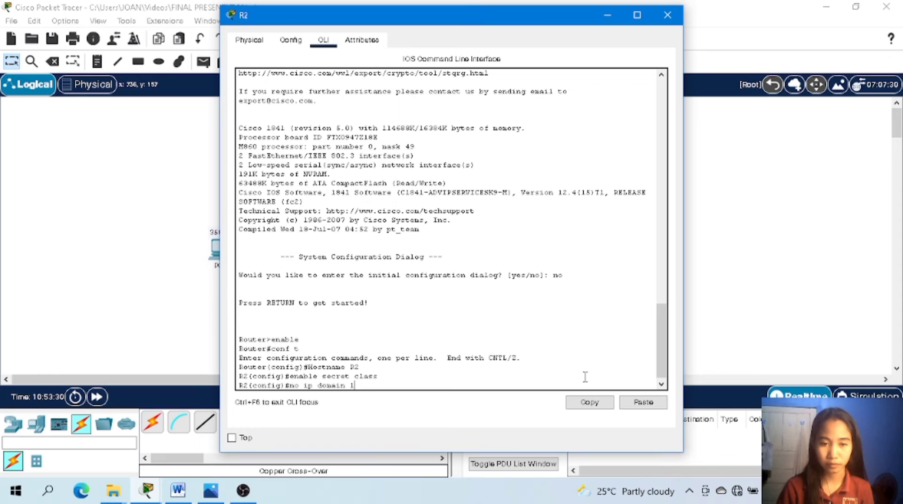
{"action": "type", "text": "-lookup"}
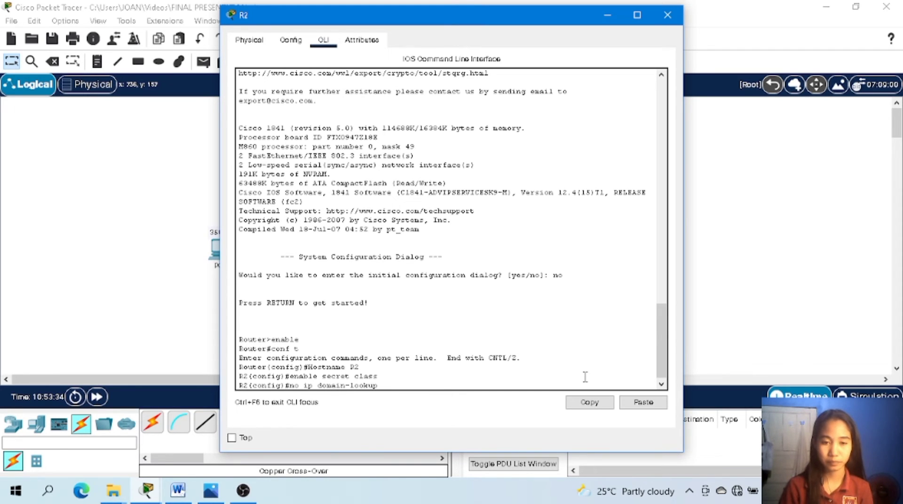
{"action": "key", "text": "Return"}
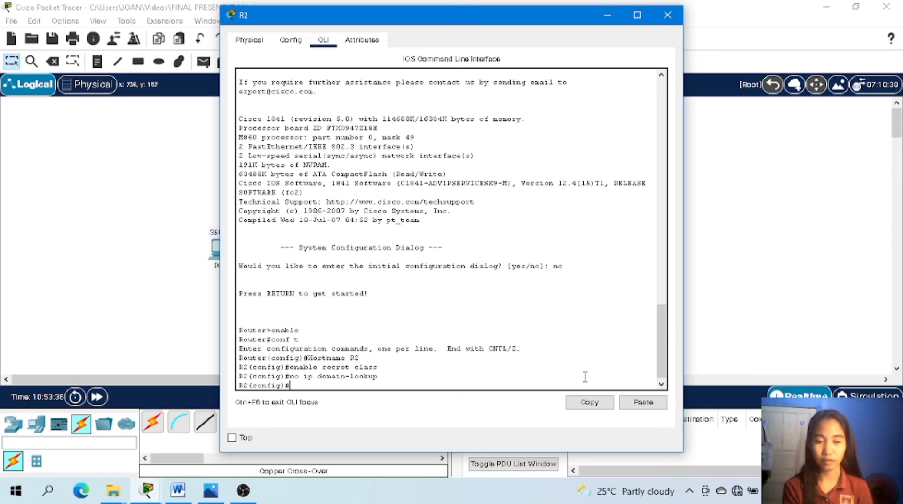
Set R2's message-of-the-day banner to "Unauthorized access is strictly prohibited !" with the banner motd command, using # as the delimiter.
{"action": "type", "text": "banner "}
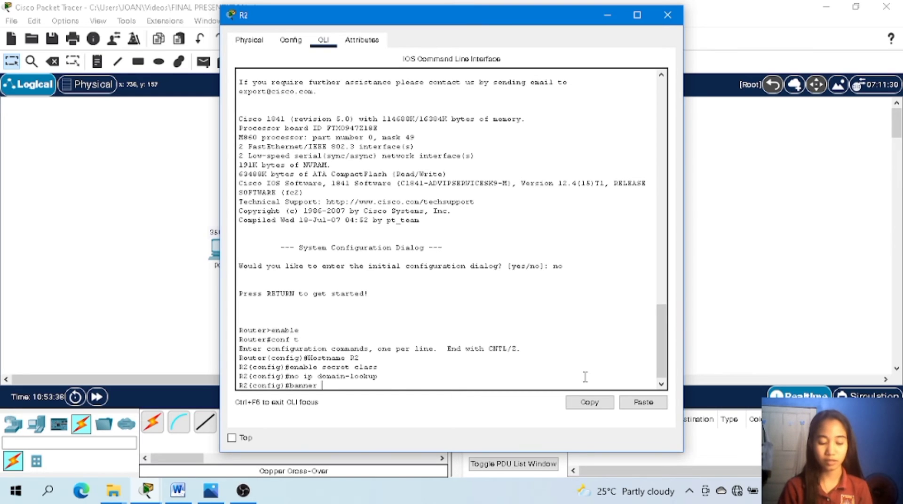
{"action": "type", "text": "motd"}
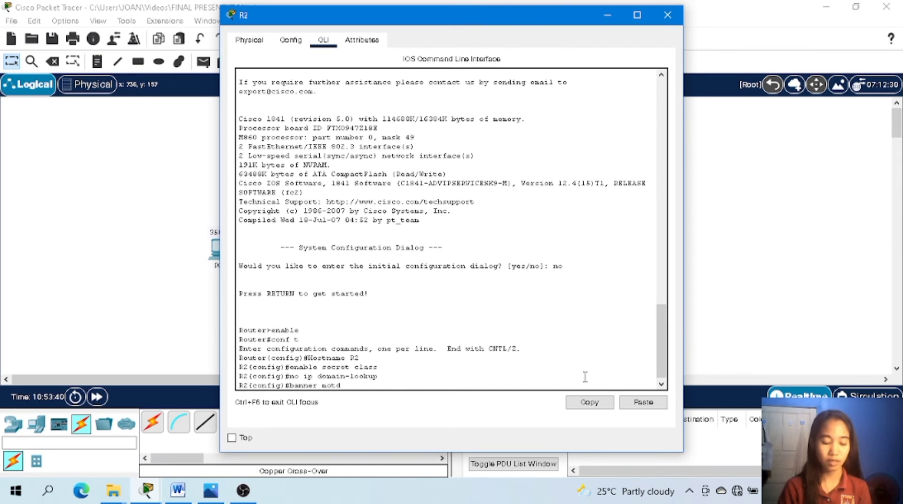
{"action": "type", "text": " #"}
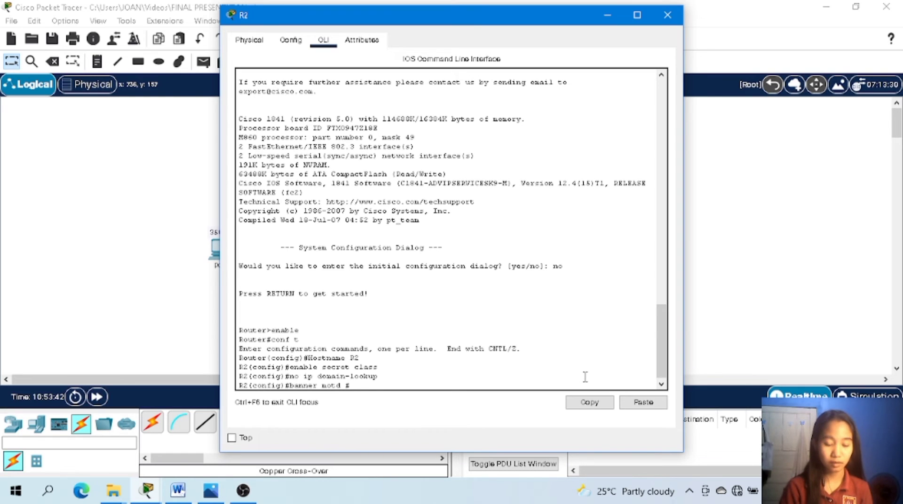
{"action": "type", "text": " Unau"}
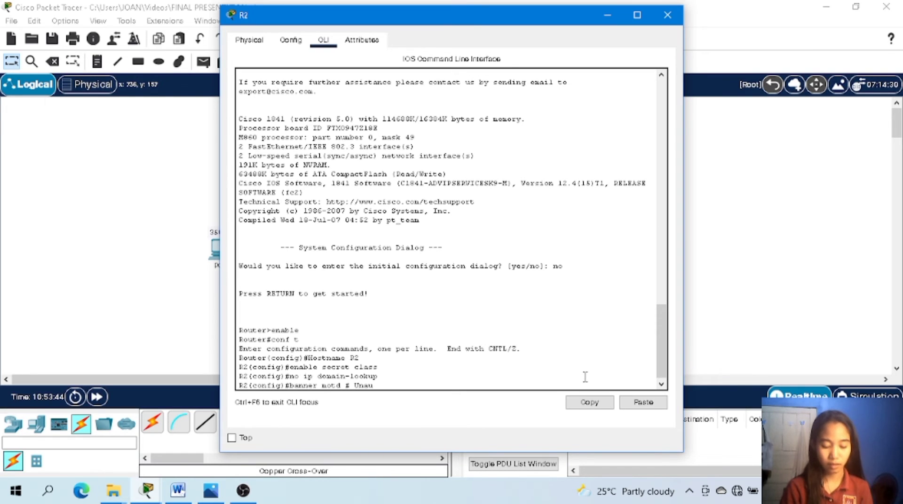
{"action": "type", "text": "thorize"}
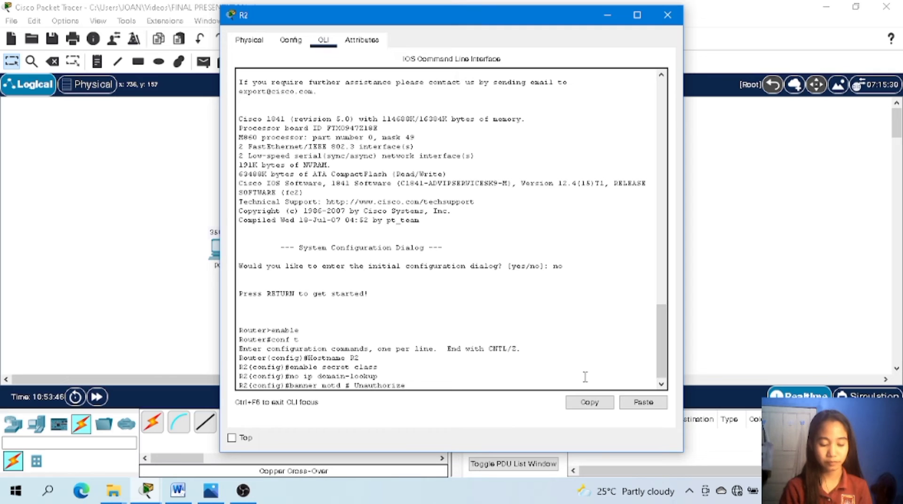
{"action": "type", "text": "d acc"}
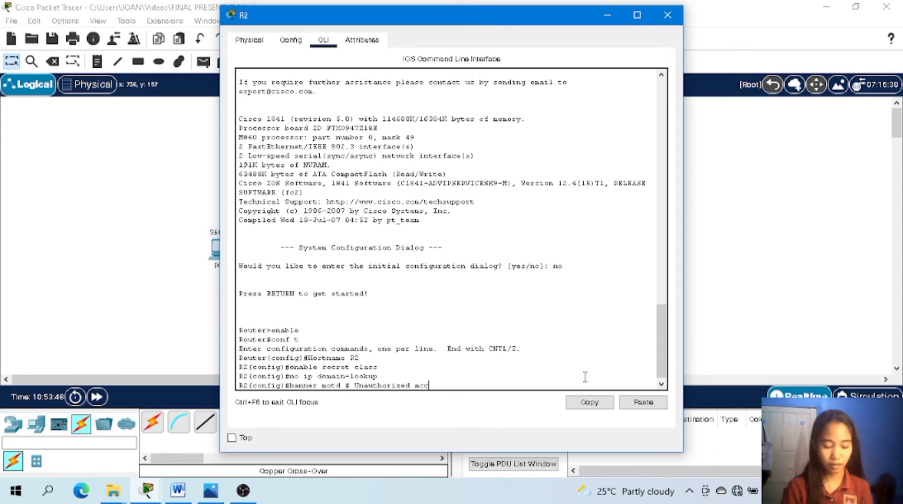
{"action": "type", "text": "ess is s"}
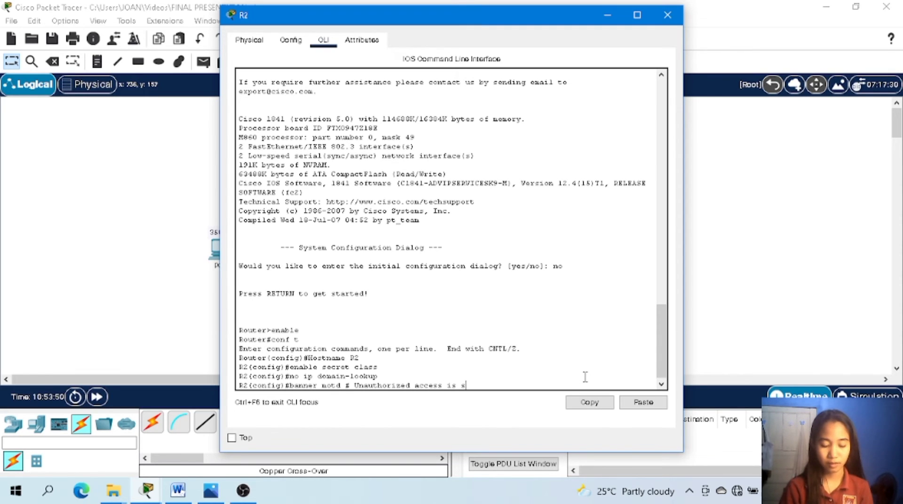
{"action": "type", "text": "trictly"}
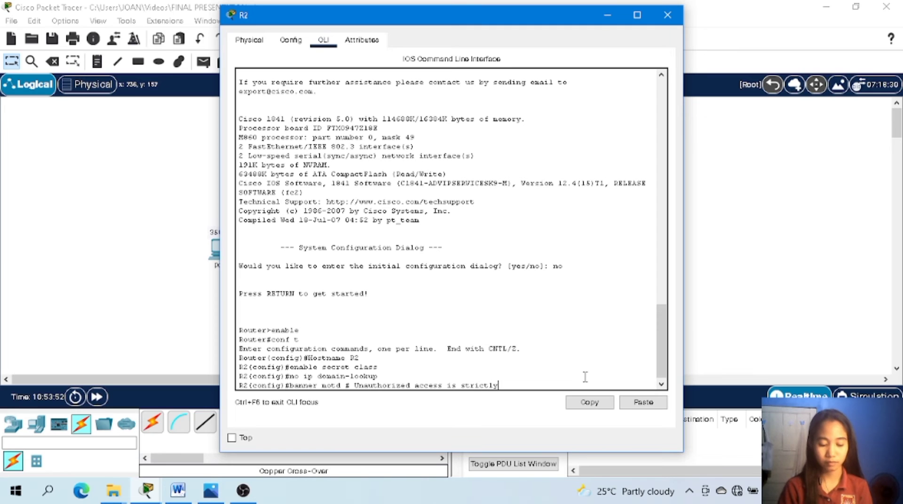
{"action": "type", "text": " proh"}
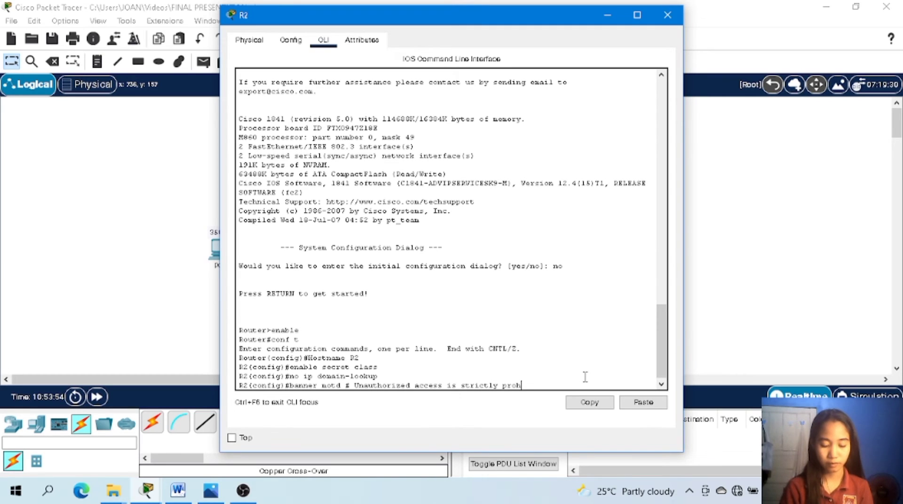
{"action": "type", "text": "ibited"}
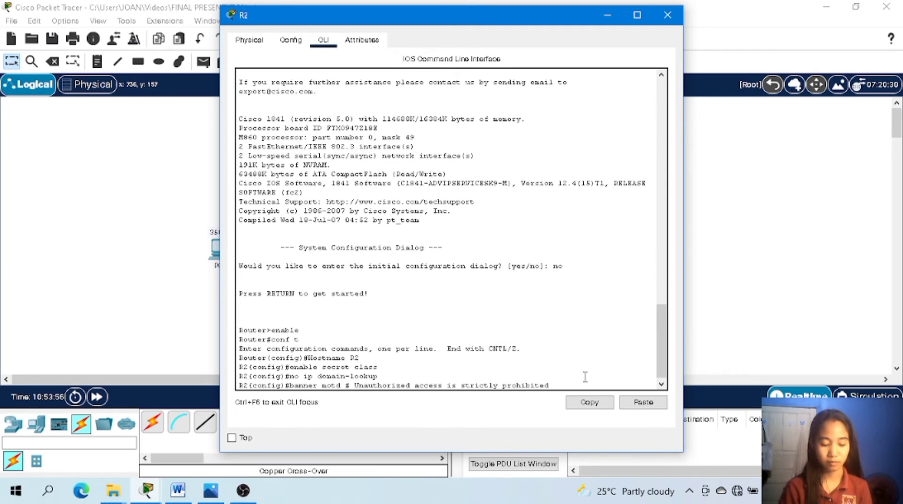
{"action": "type", "text": " ! #"}
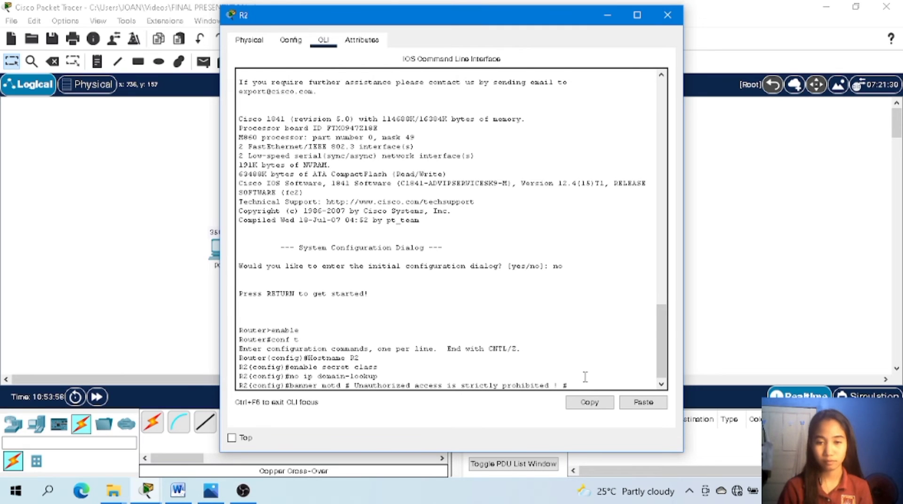
{"action": "key", "text": "Return"}
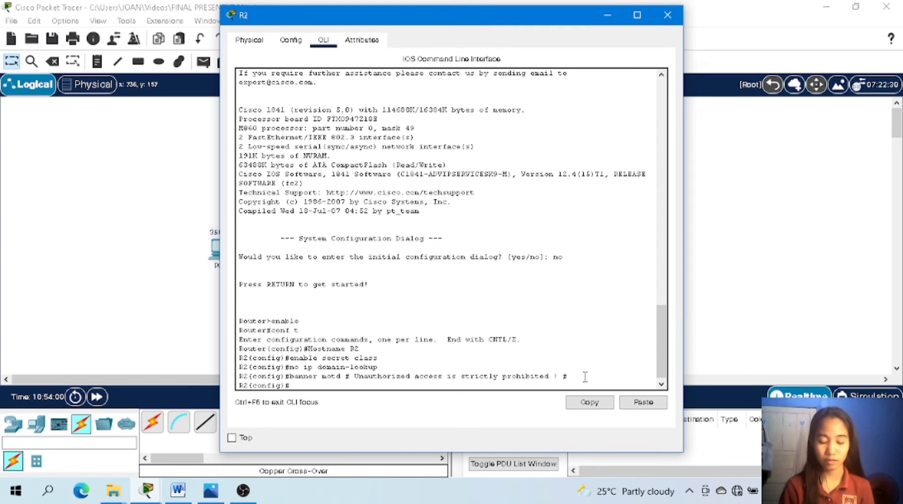
Enter R2's console line configuration with line con 0 and set the console password.
{"action": "type", "text": "line con"}
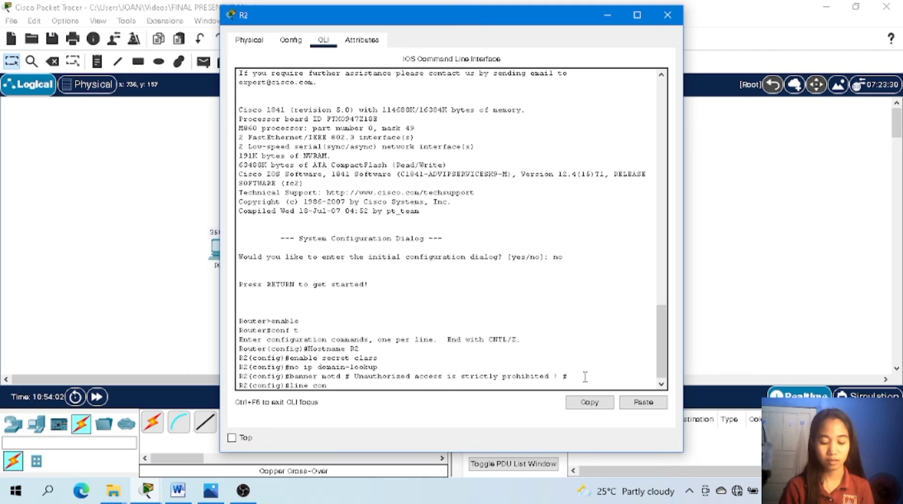
{"action": "type", "text": " 0"}
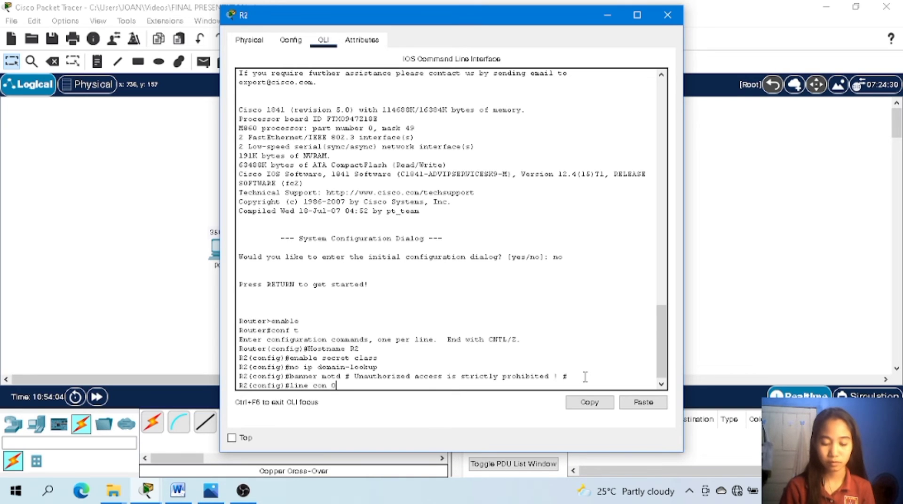
{"action": "key", "text": "Return"}
{"action": "type", "text": "p"}
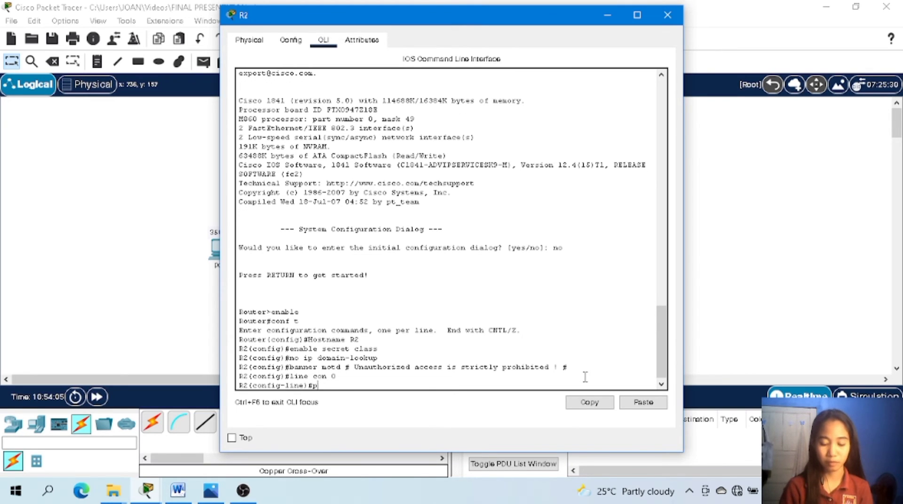
{"action": "type", "text": "assword cisco"}
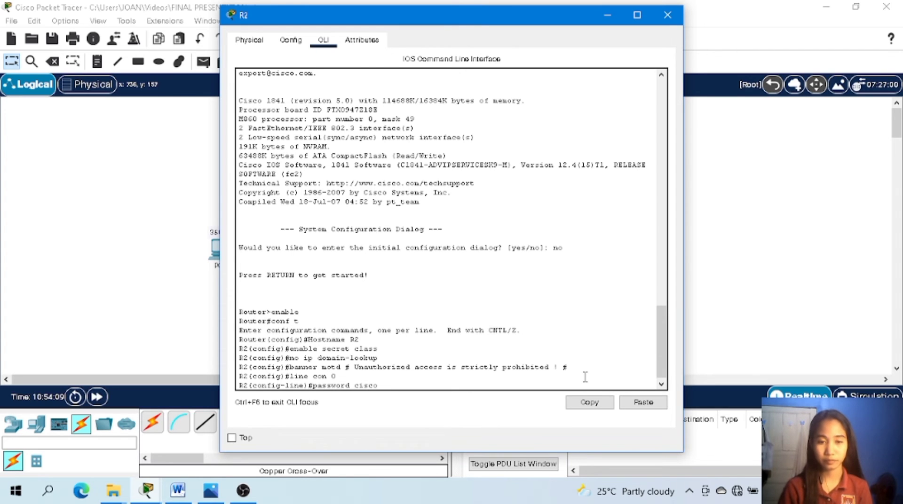
{"action": "key", "text": "Return"}
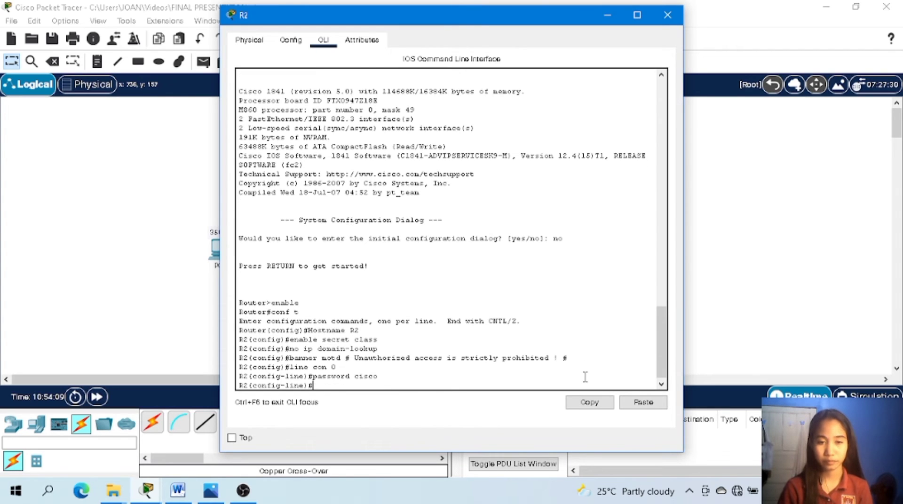
Enable password checking on R2's console line with the login command.
{"action": "type", "text": "l"}
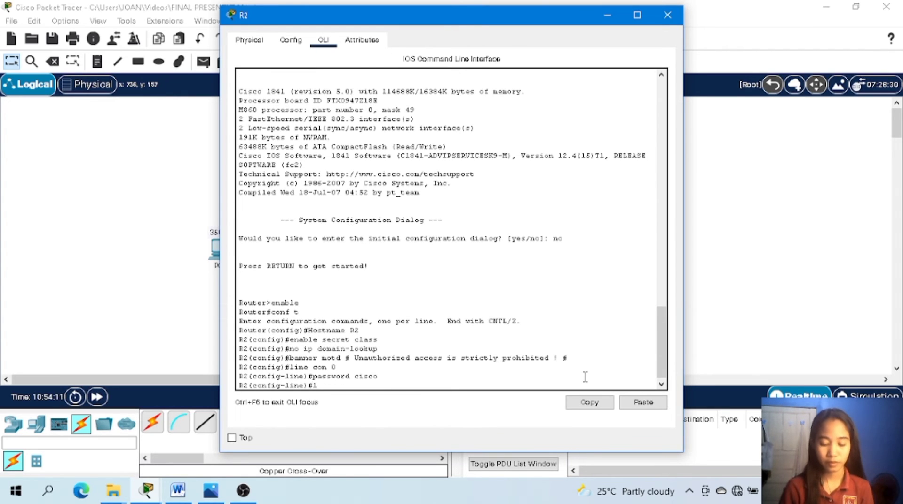
{"action": "type", "text": "ogin"}
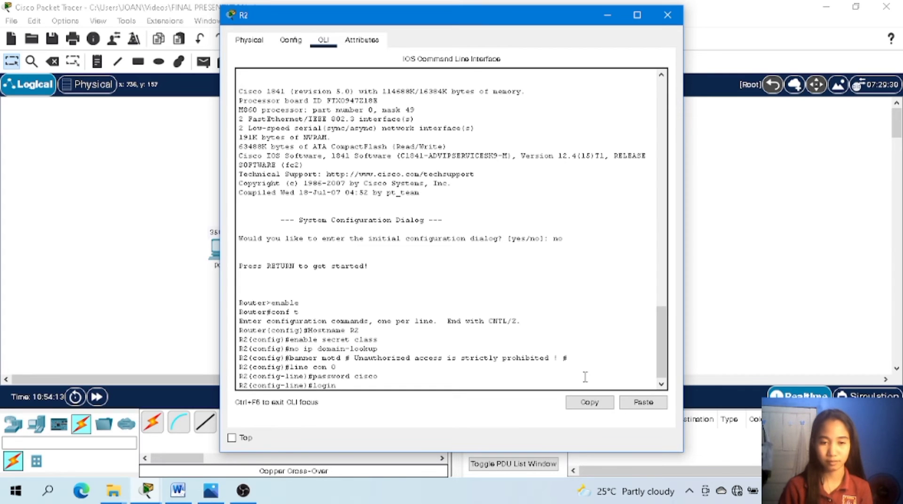
{"action": "key", "text": "Return"}
Configure R2's virtual terminal lines with line vty 0 4, set the line password, and enable login.
{"action": "type", "text": "line)#li"}
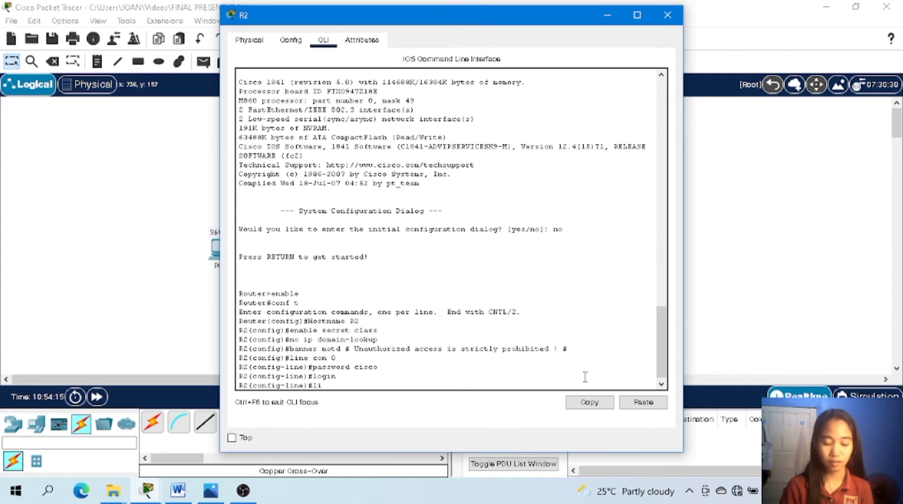
{"action": "type", "text": "ne vty 0 4"}
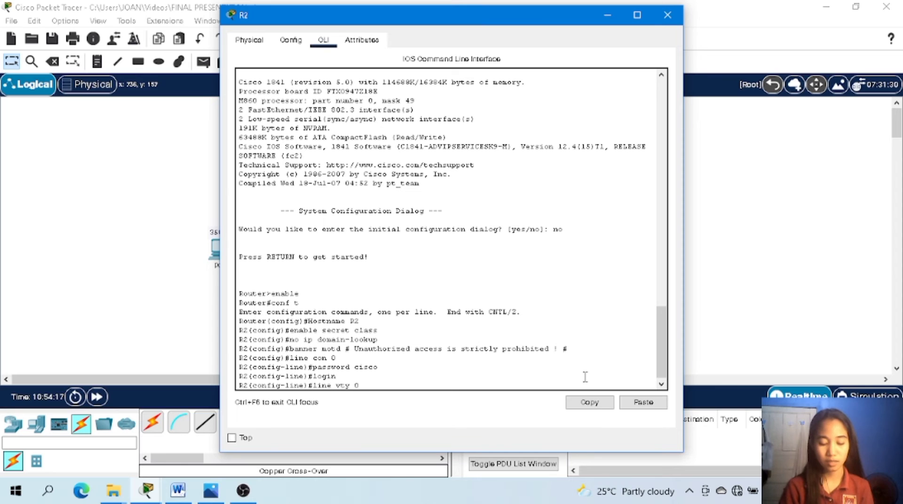
{"action": "key", "text": "Return"}
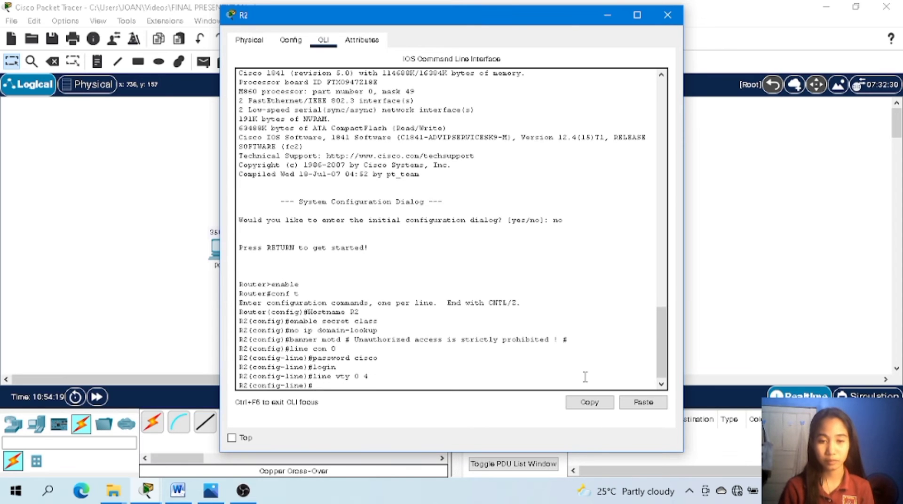
{"action": "type", "text": "password "}
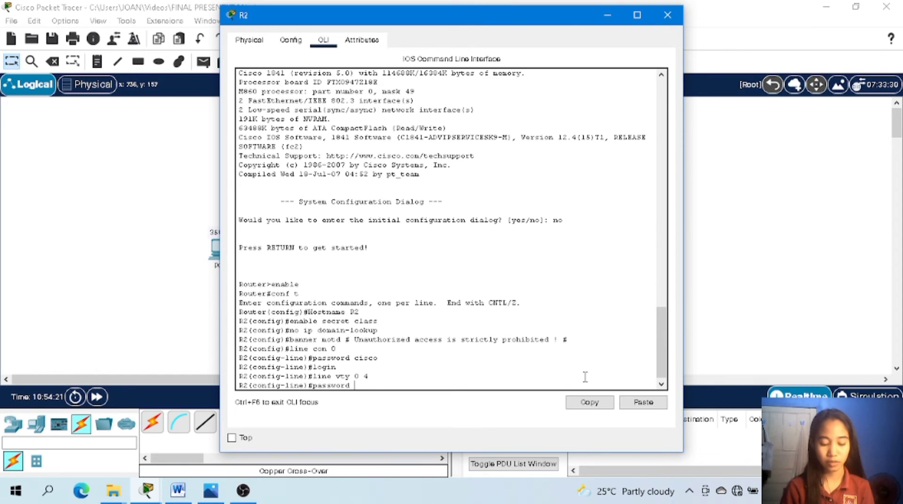
{"action": "type", "text": "cisco"}
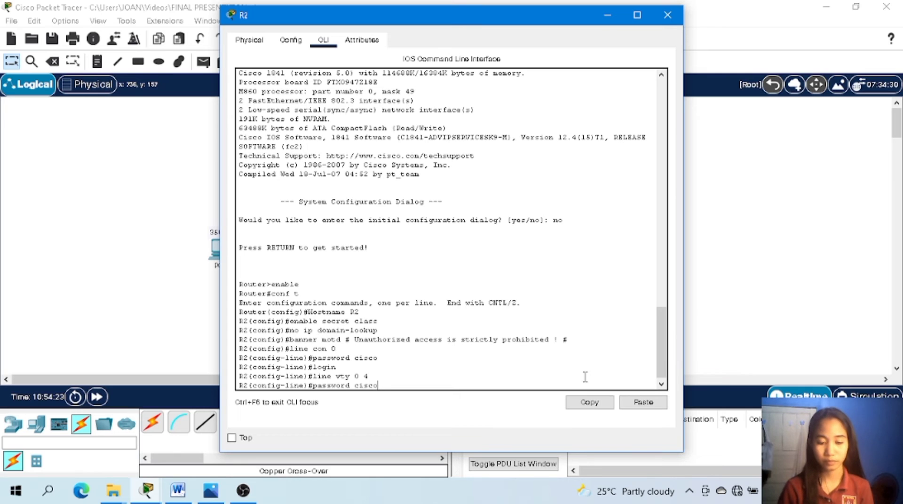
{"action": "key", "text": "Return"}
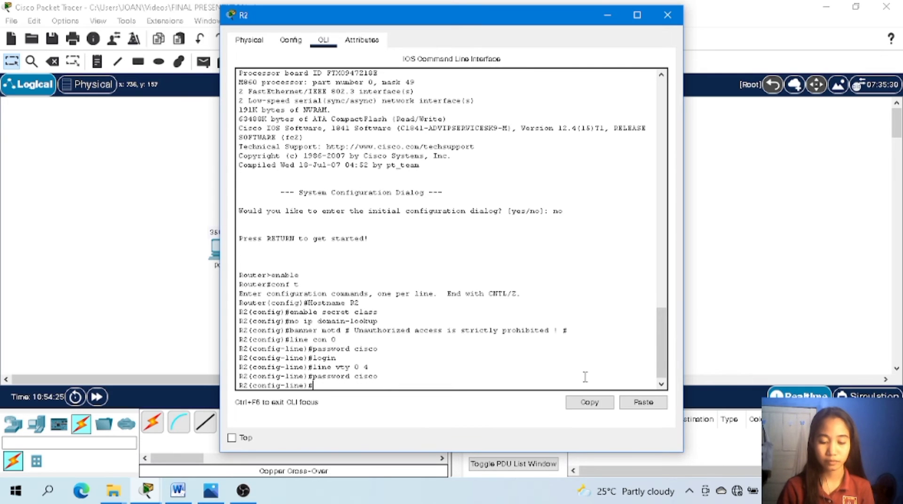
{"action": "type", "text": "login"}
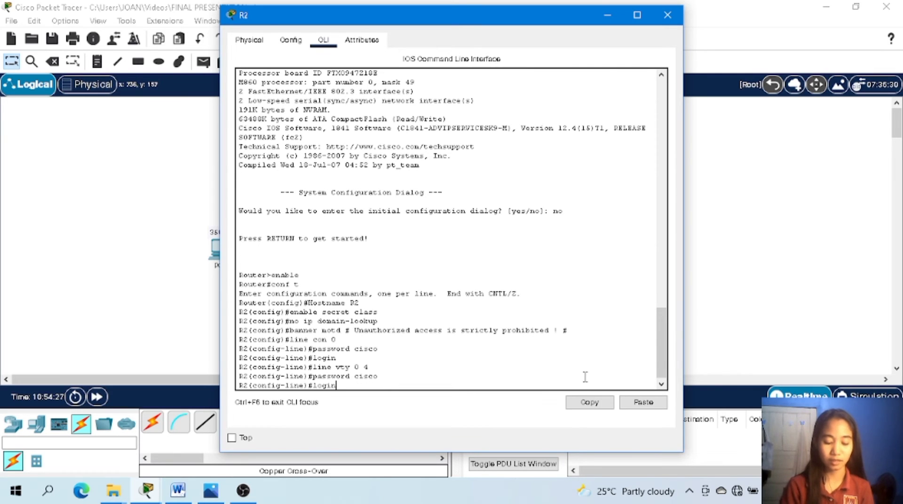
{"action": "key", "text": "Return"}
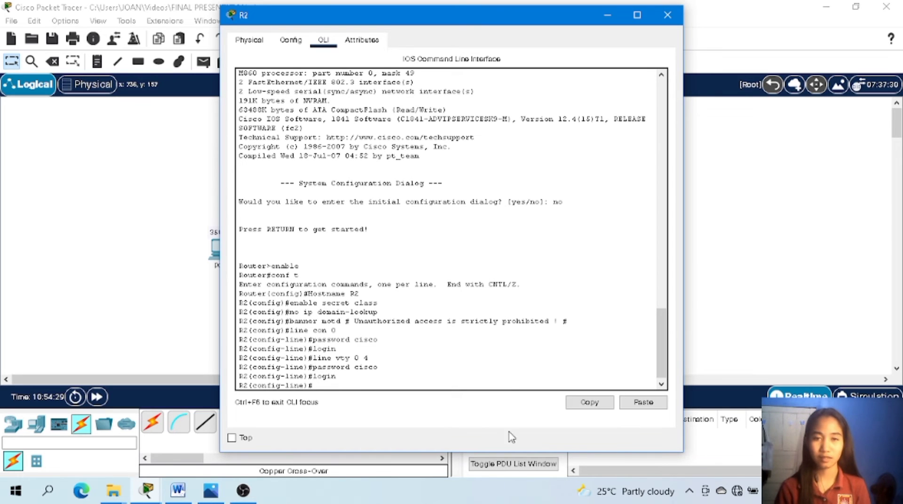
Switch from R2 to R3's command line and answer no to the initial configuration dialog.
{"action": "left_click", "coordinate": [667, 14]}
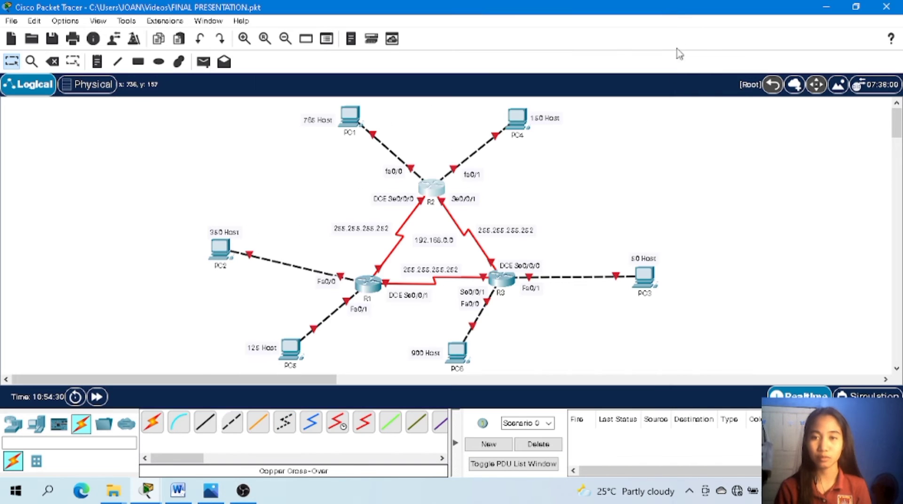
{"action": "left_click", "coordinate": [506, 281]}
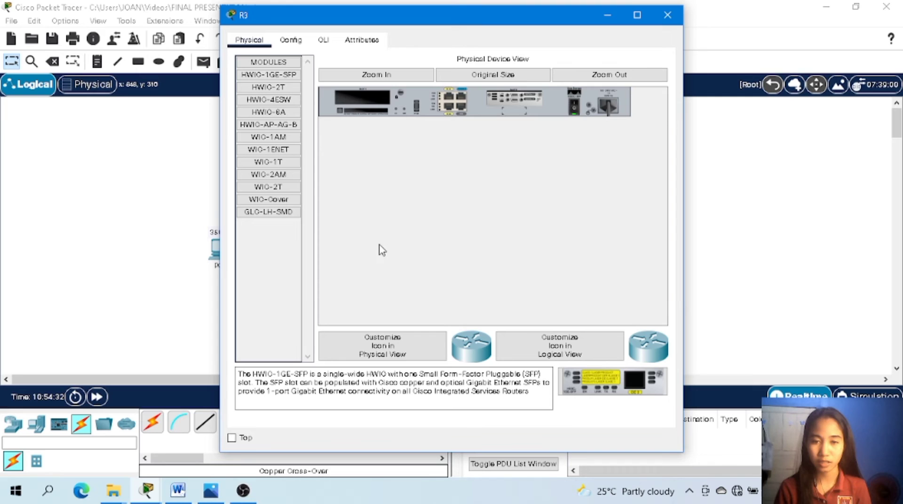
{"action": "left_click", "coordinate": [323, 40]}
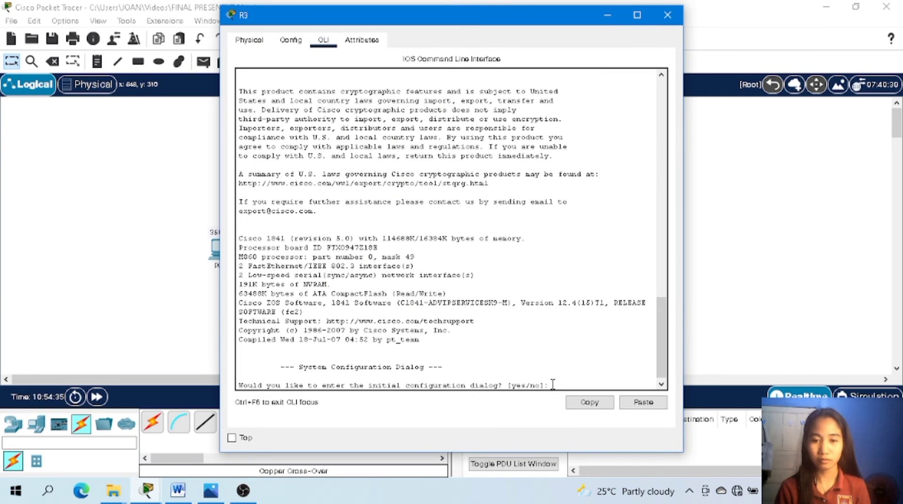
{"action": "type", "text": "no"}
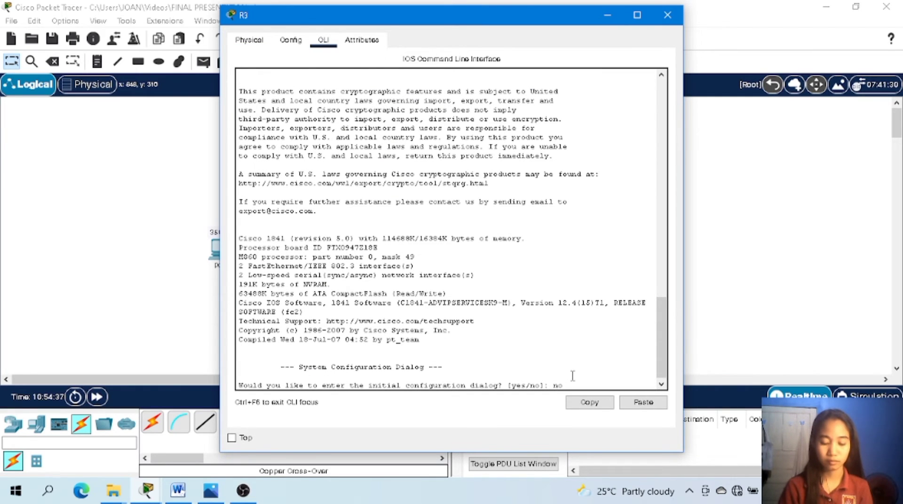
{"action": "key", "text": "Return"}
{"action": "key", "text": "Return"}
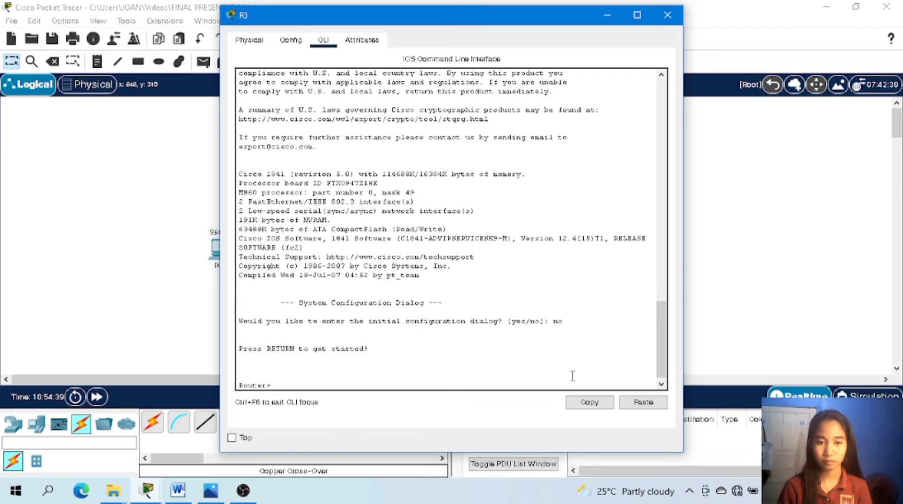
Enter privileged EXEC mode on R3 with enable, and global configuration mode with conf t.
{"action": "type", "text": "enable"}
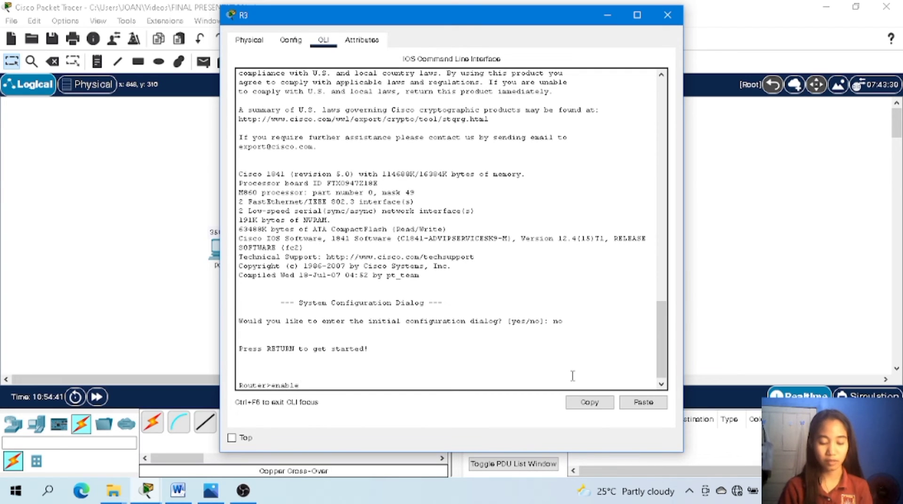
{"action": "key", "text": "Return"}
{"action": "type", "text": "w"}
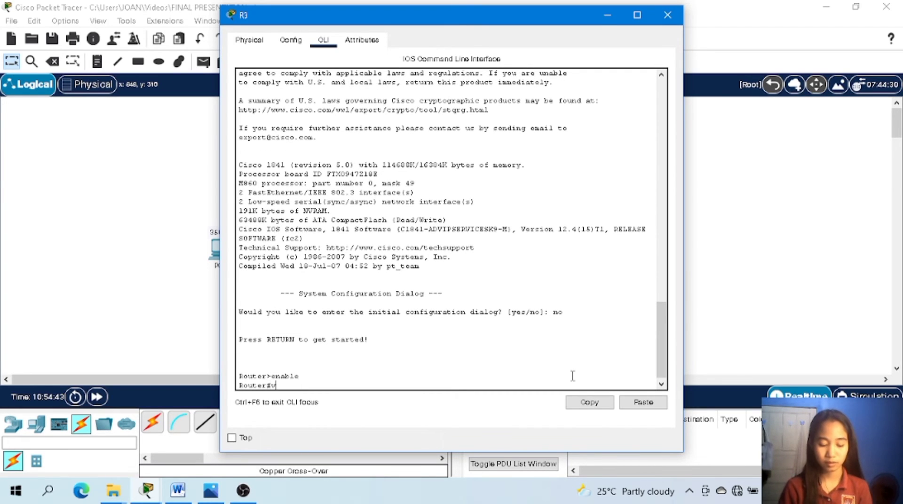
{"action": "type", "text": "onf t"}
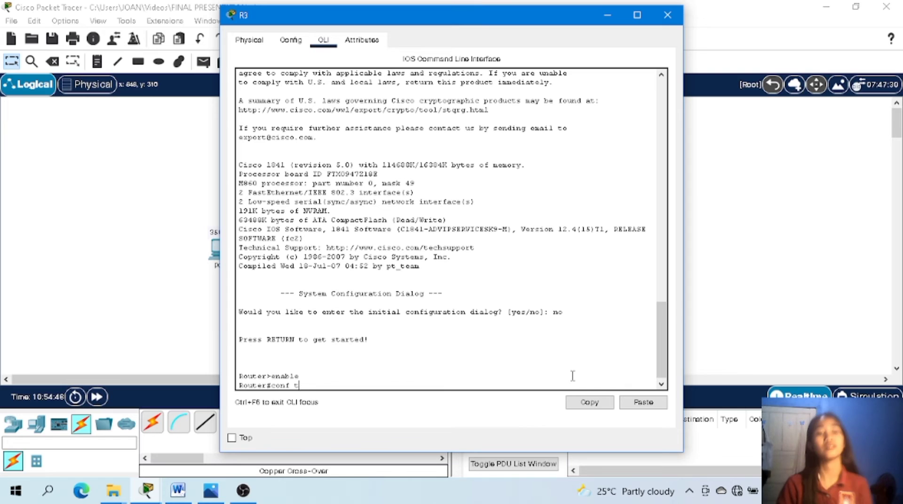
{"action": "key", "text": "Return"}
Set the router's hostname to R3 with the Hostname command.
{"action": "type", "text": "Ho"}
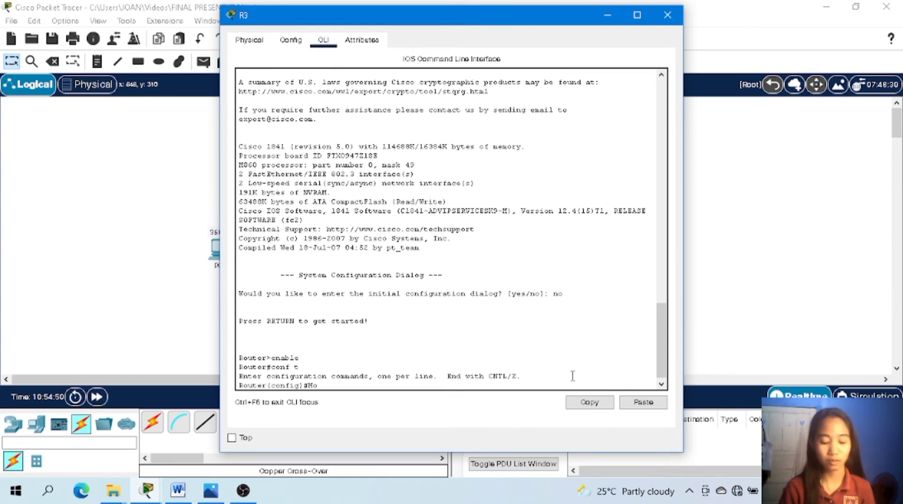
{"action": "type", "text": "stanme"}
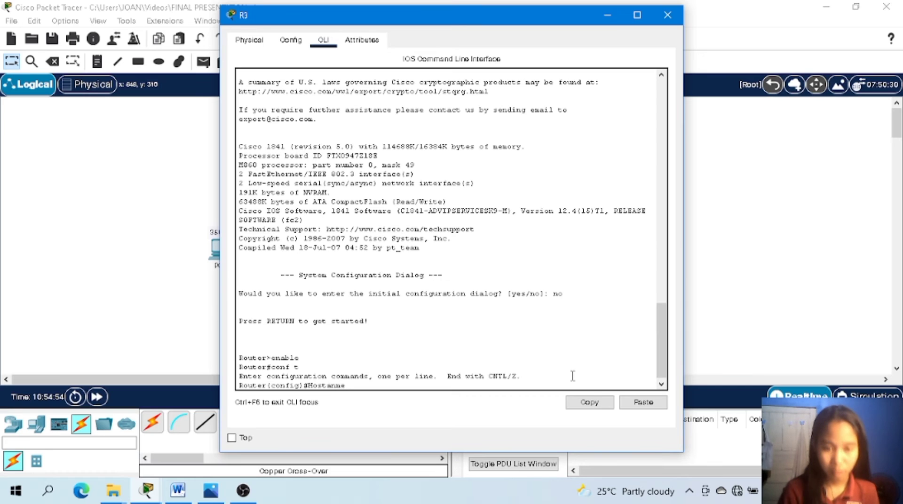
{"action": "key", "text": "BackSpace"}
{"action": "key", "text": "BackSpace"}
{"action": "key", "text": "BackSpace"}
{"action": "key", "text": "BackSpace"}
{"action": "key", "text": "BackSpace"}
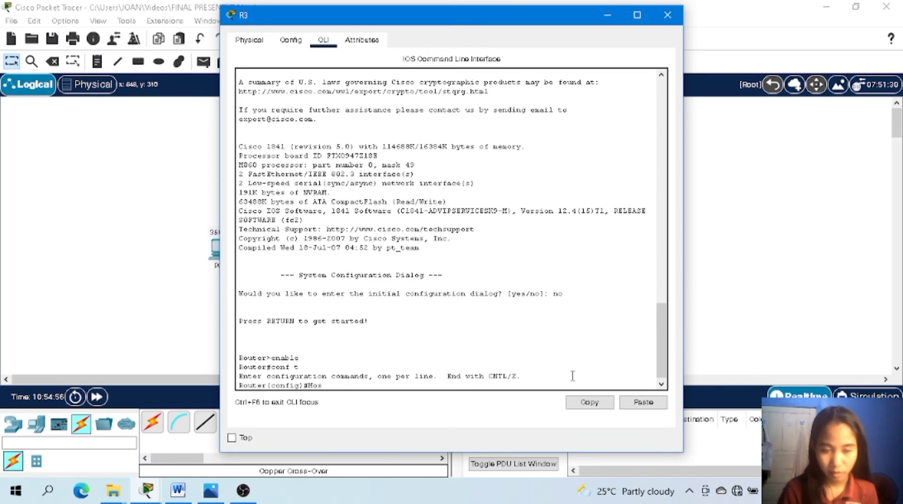
{"action": "type", "text": "tname R"}
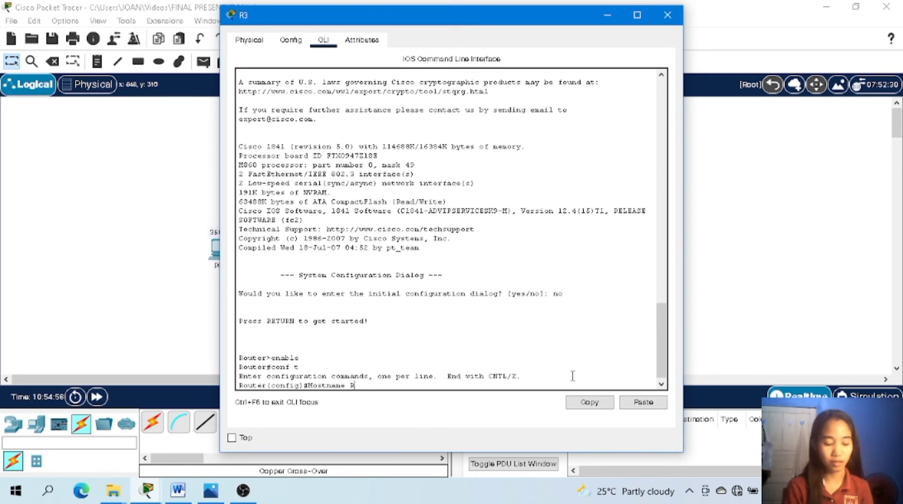
{"action": "type", "text": "3"}
{"action": "key", "text": "Return"}
{"action": "key", "text": "Return"}
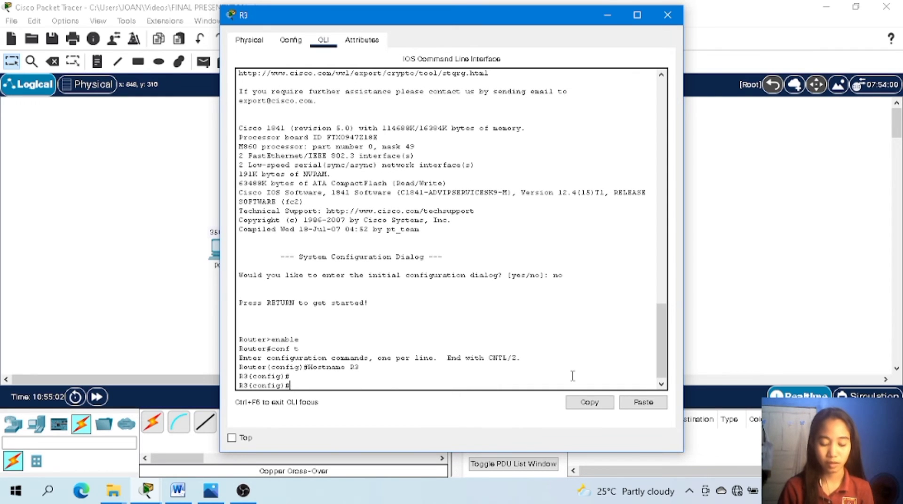
Set R3's privileged EXEC password with the enable secret command.
{"action": "type", "text": "no"}
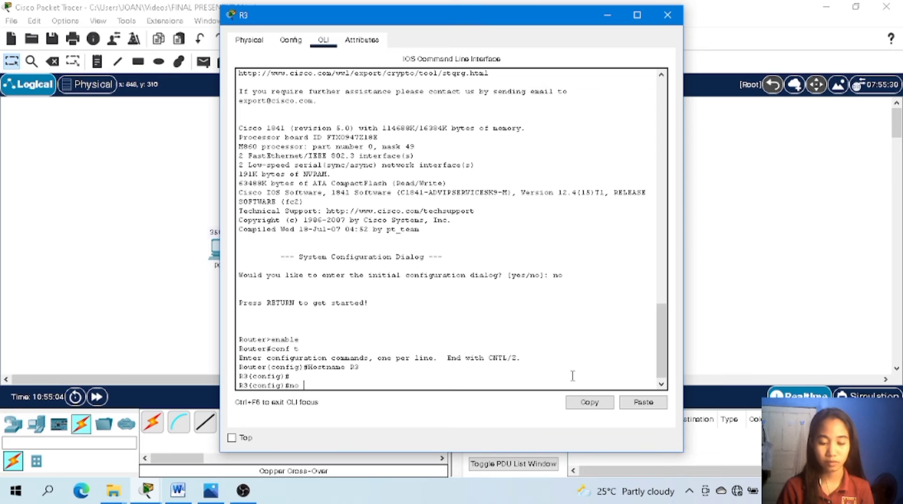
{"action": "key", "text": "BackSpace"}
{"action": "key", "text": "BackSpace"}
{"action": "key", "text": "BackSpace"}
{"action": "type", "text": "enab"}
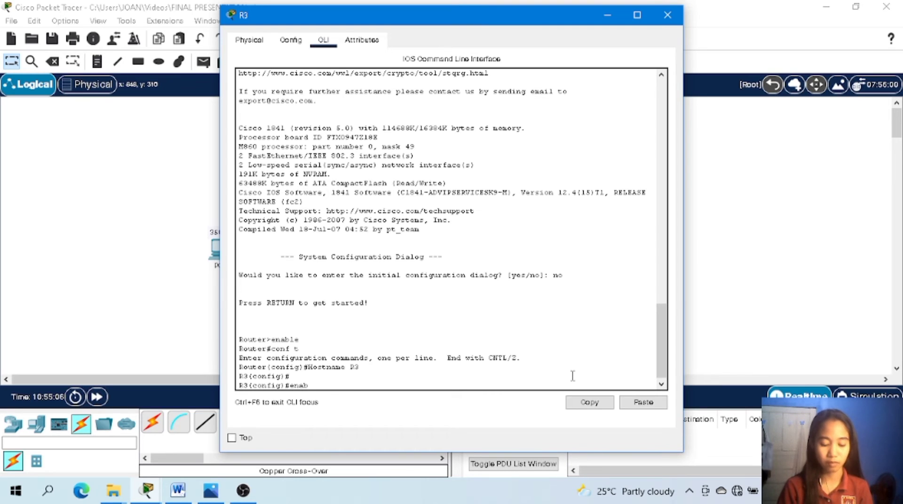
{"action": "type", "text": "le secretr"}
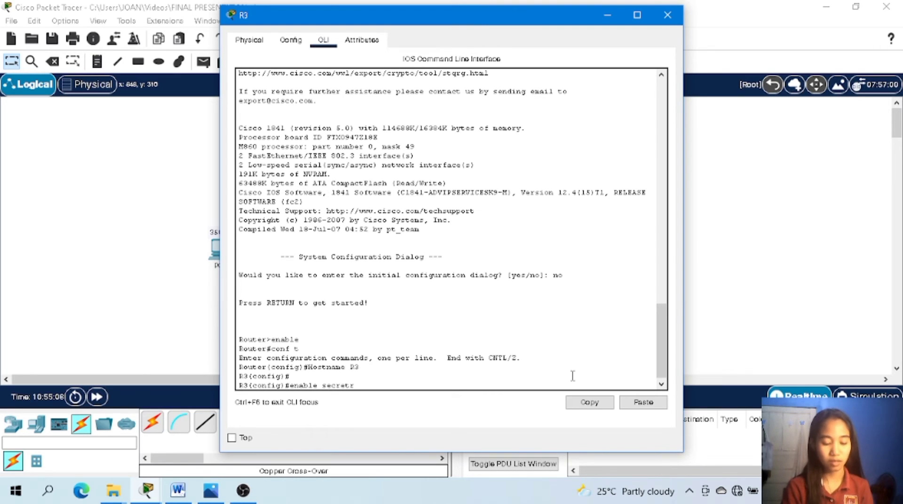
{"action": "key", "text": "BackSpace"}
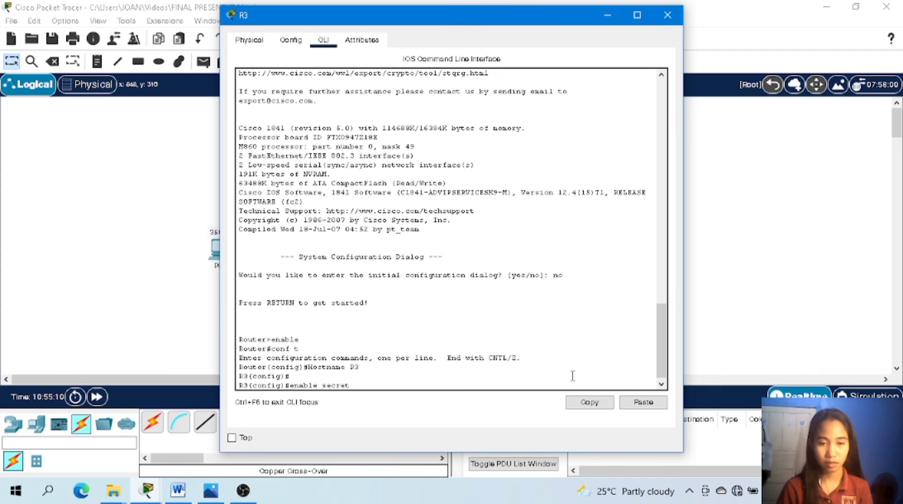
{"action": "type", "text": "cl"}
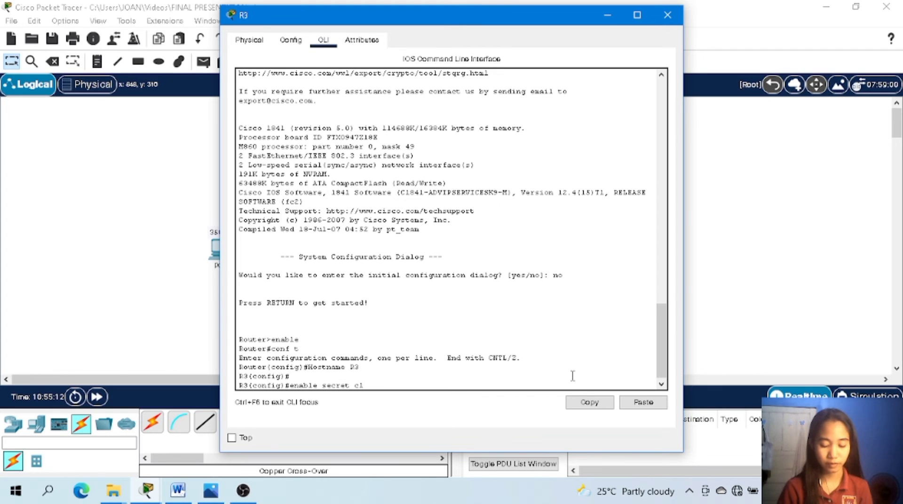
{"action": "type", "text": "ass"}
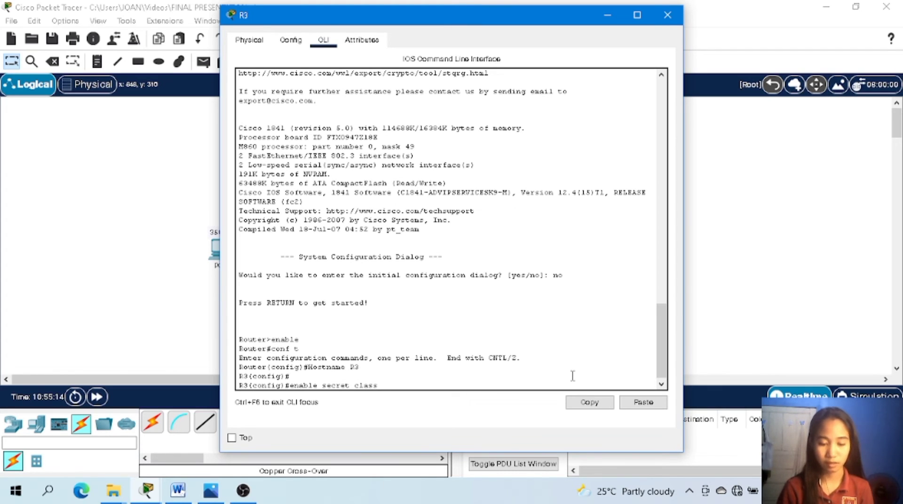
{"action": "key", "text": "Return"}
Disable DNS lookup on R3 with the command no ip domain-lookup.
{"action": "type", "text": "no"}
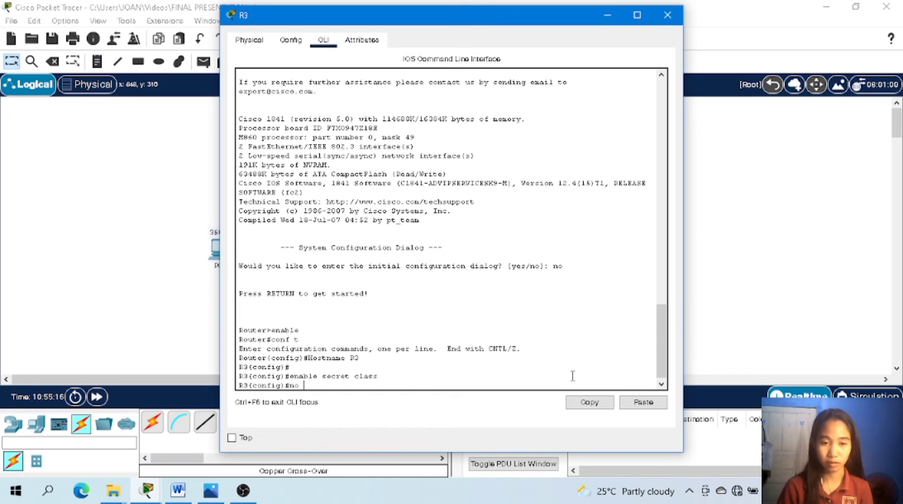
{"action": "type", "text": " ip do"}
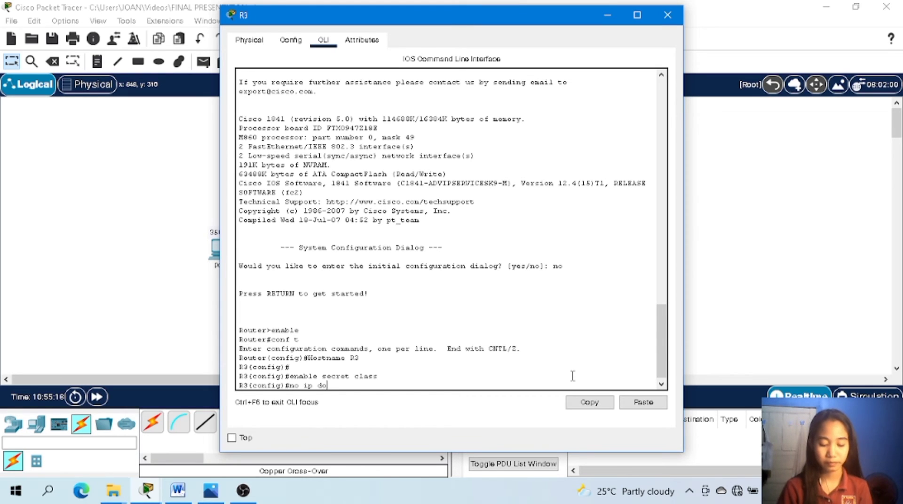
{"action": "type", "text": "main-lookup"}
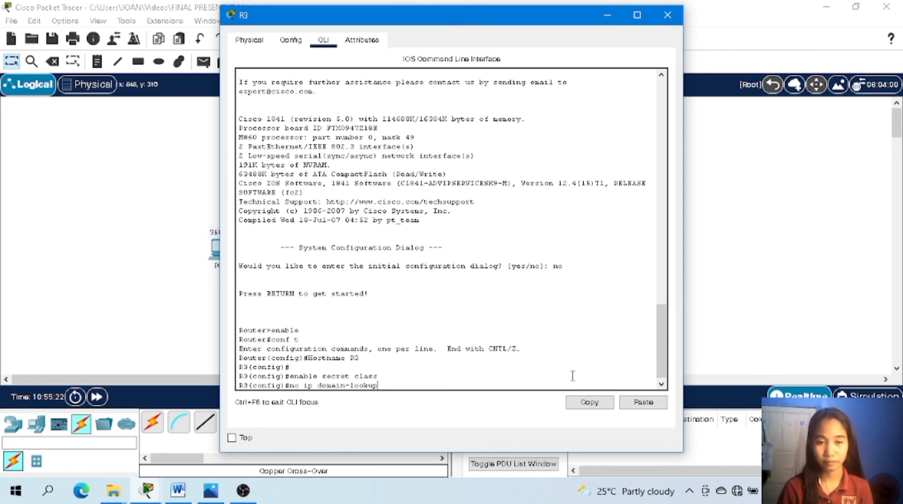
{"action": "key", "text": "Return"}
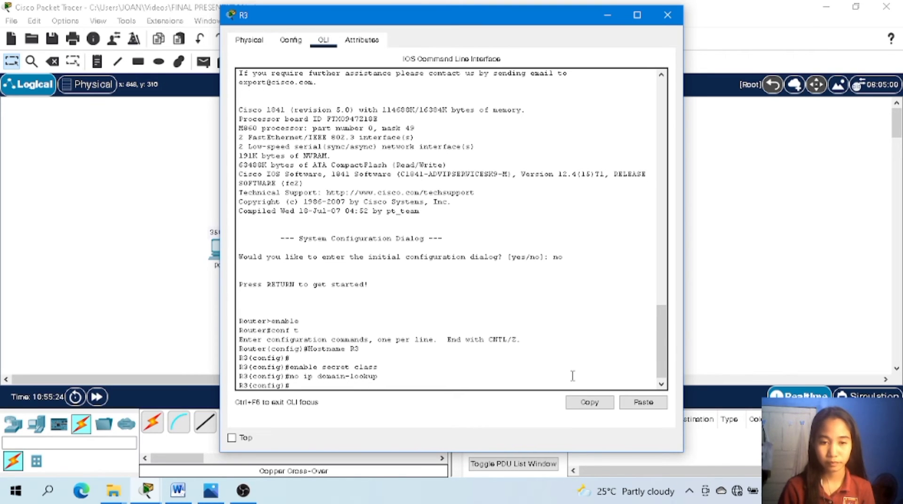
Set R3's message-of-the-day banner to "Unauthorized access is strictly prohibited!" with the banner motd command, using # as the delimiter.
{"action": "type", "text": "banner m"}
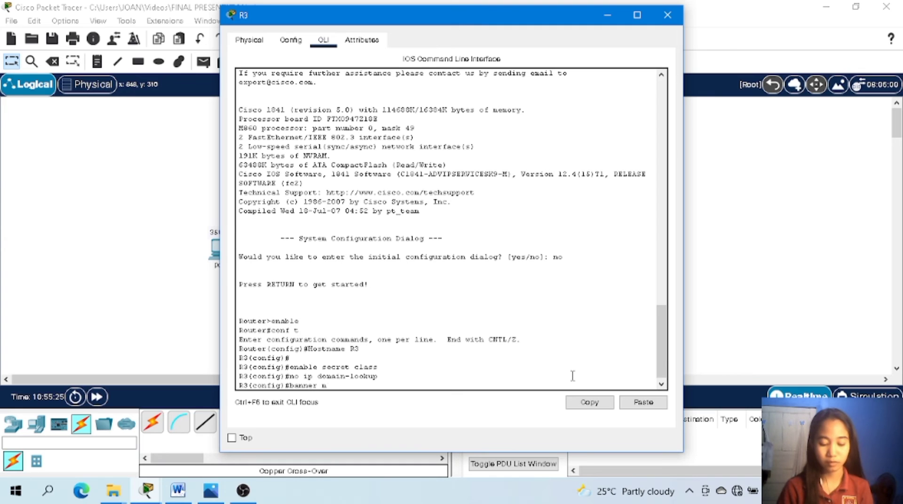
{"action": "type", "text": "t"}
{"action": "type", "text": "otd"}
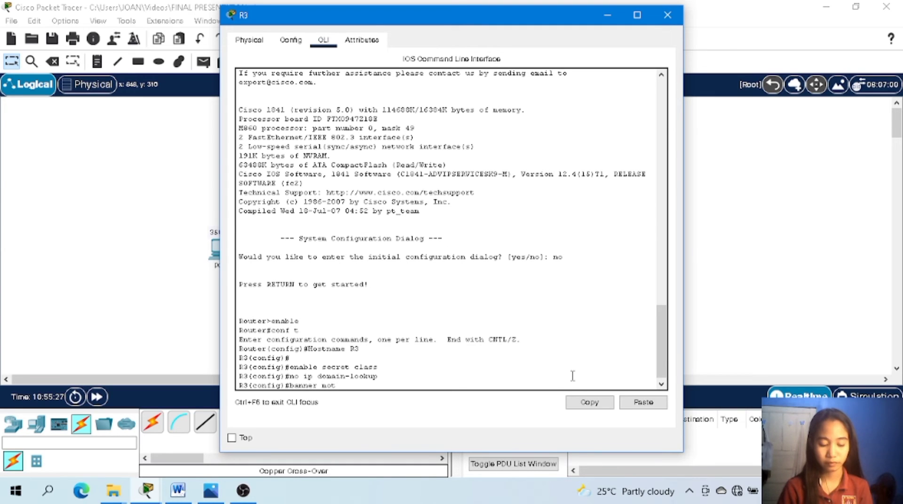
{"action": "type", "text": " #"}
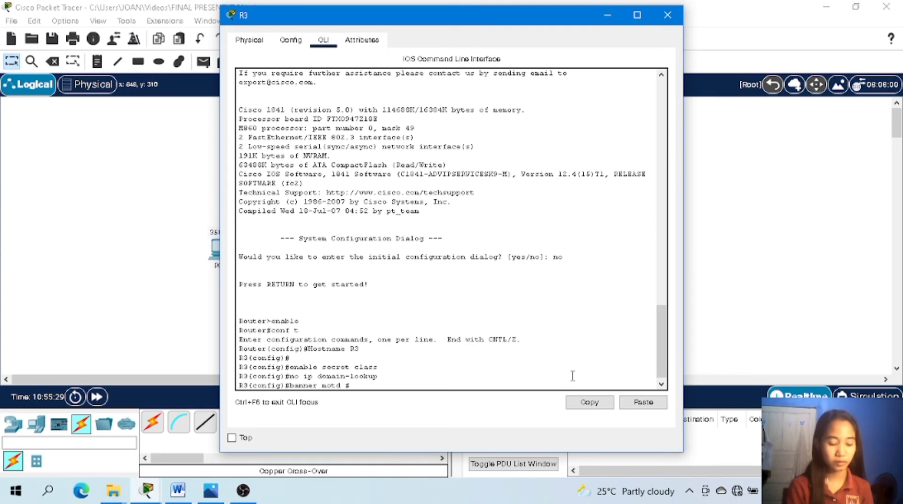
{"action": "type", "text": " Una"}
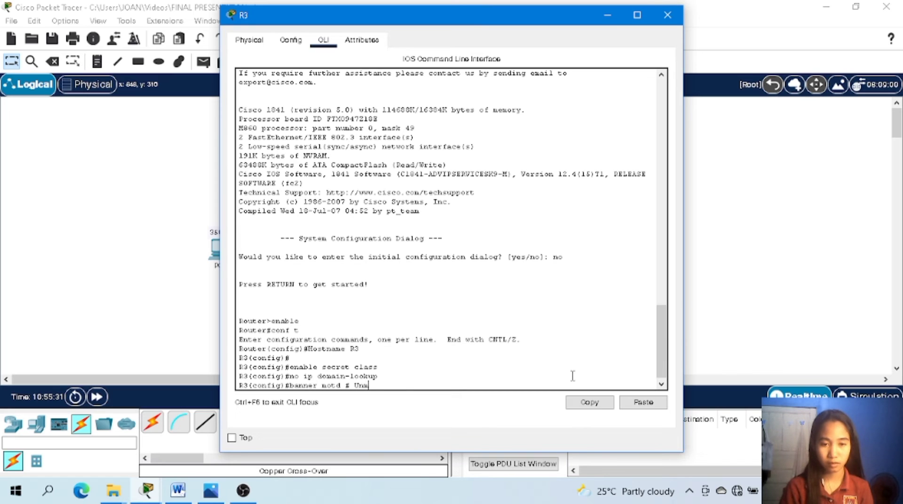
{"action": "type", "text": "u"}
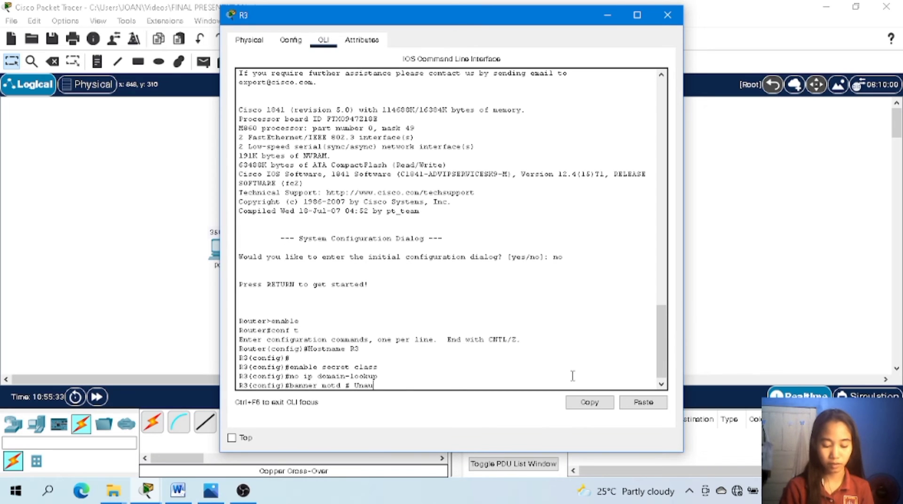
{"action": "type", "text": "thorize"}
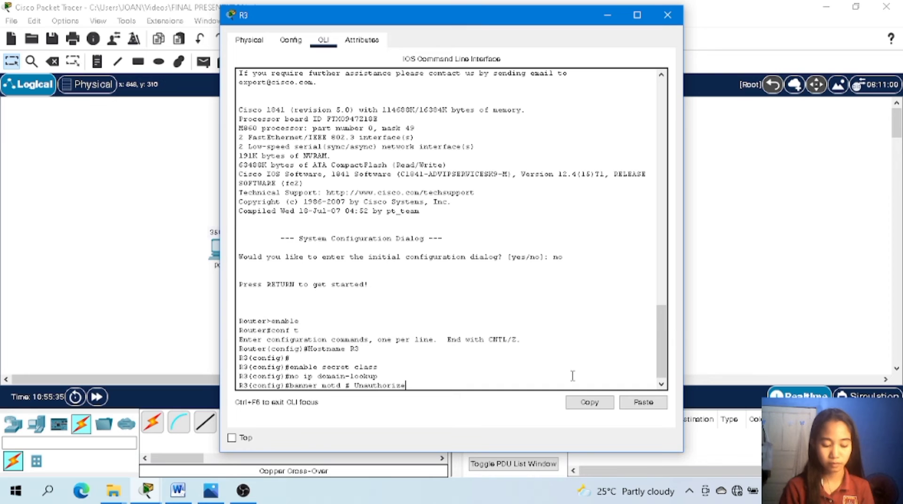
{"action": "type", "text": "d"}
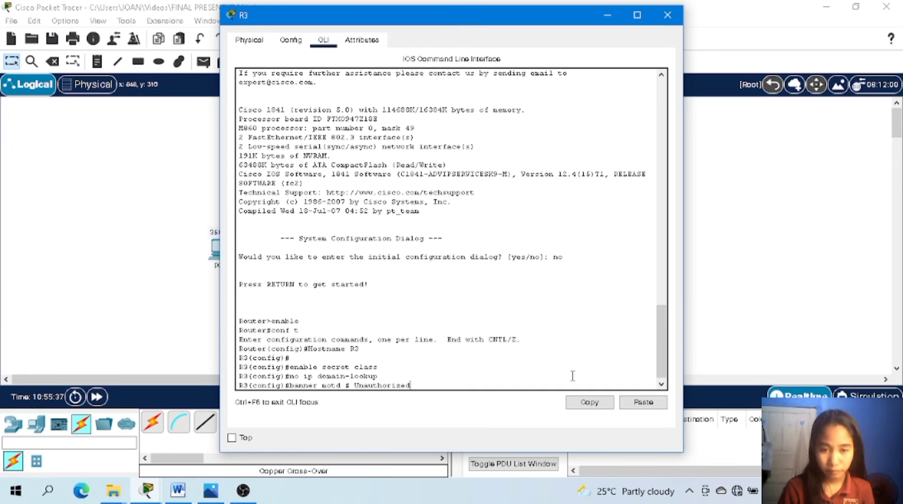
{"action": "type", "text": " access "}
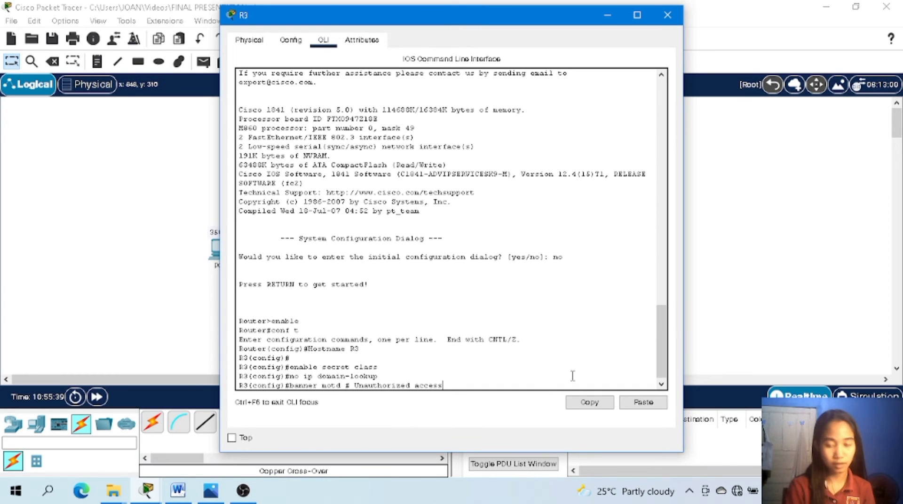
{"action": "type", "text": "is str"}
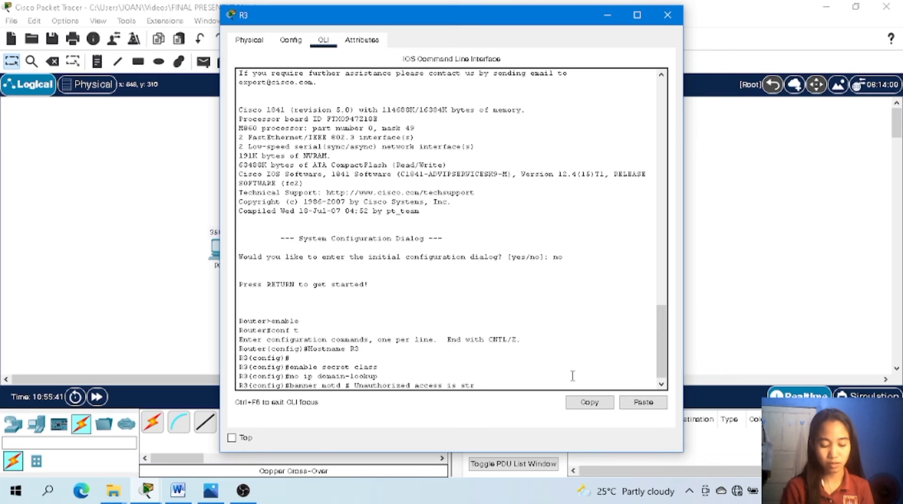
{"action": "type", "text": "ictly"}
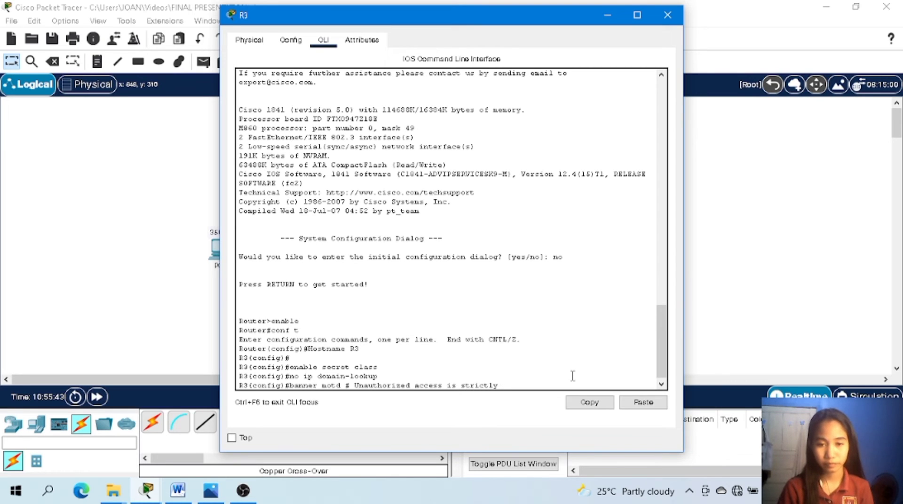
{"action": "type", "text": " prohib"}
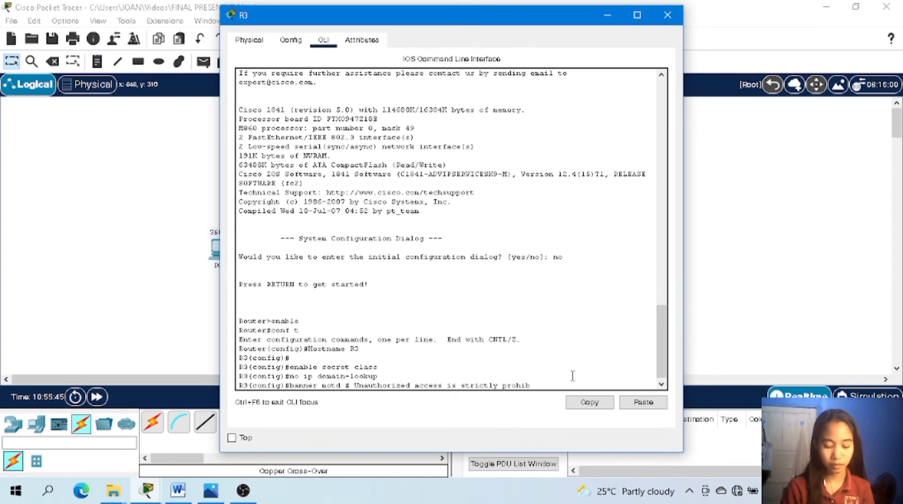
{"action": "type", "text": "ited"}
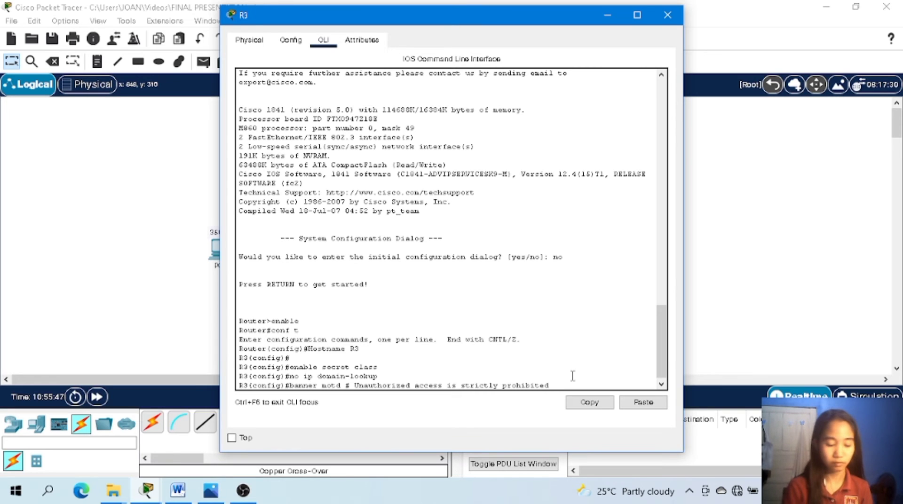
{"action": "type", "text": "! #"}
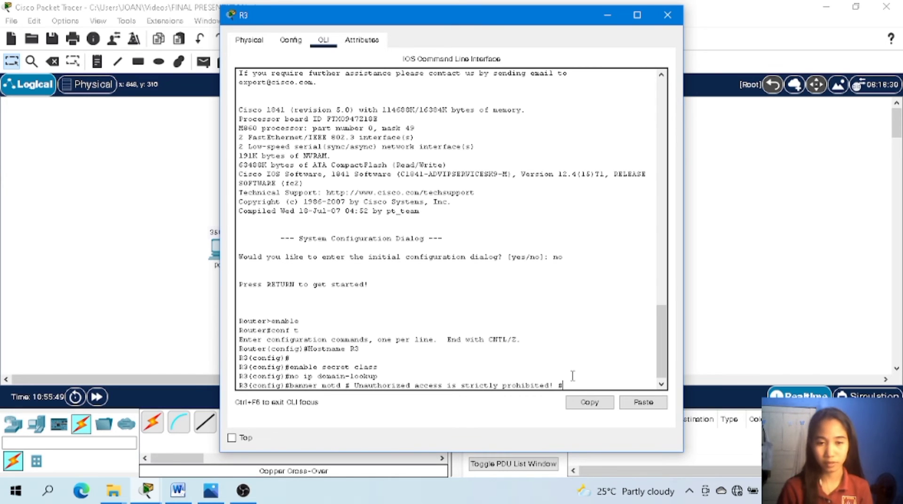
{"action": "key", "text": "Return"}
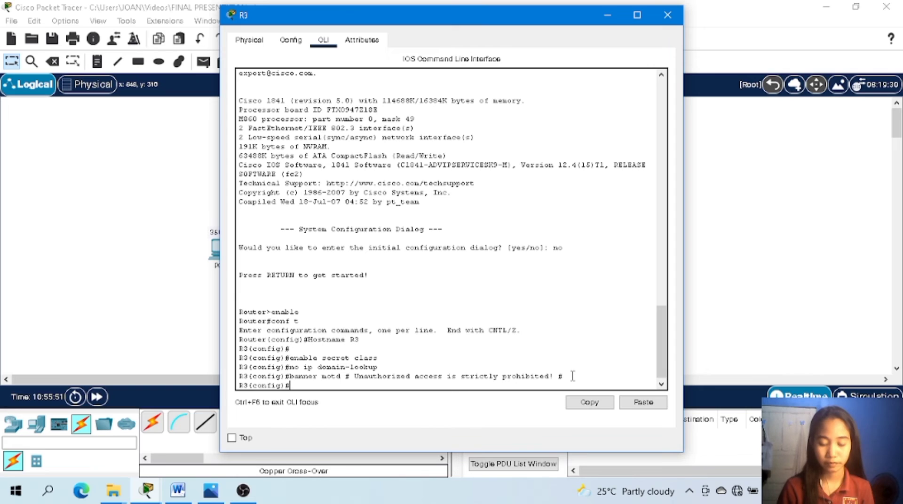
Set the line password on R3's console line with line con 0 and require it with the login command.
{"action": "type", "text": "line con"}
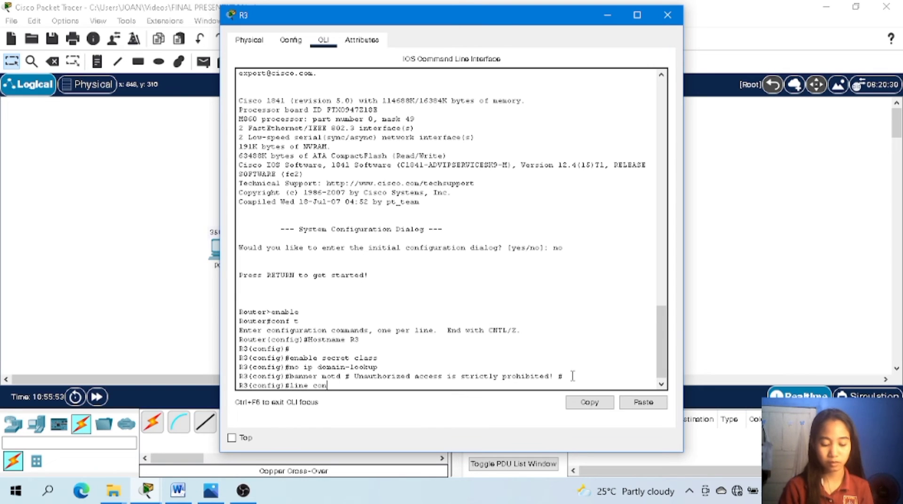
{"action": "type", "text": " 0"}
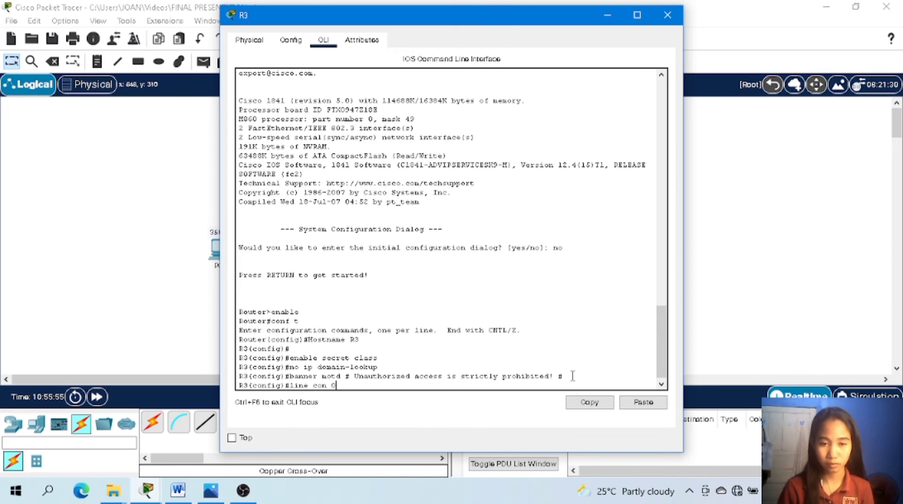
{"action": "key", "text": "Return"}
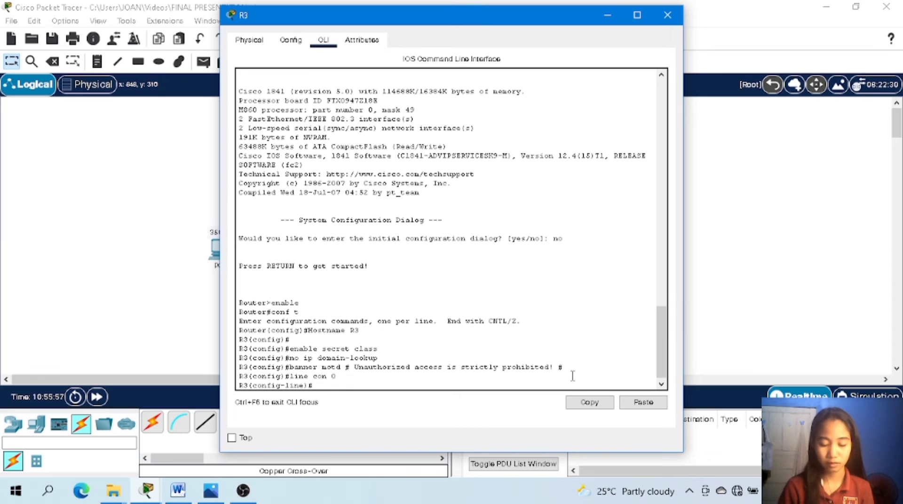
{"action": "type", "text": "passwo"}
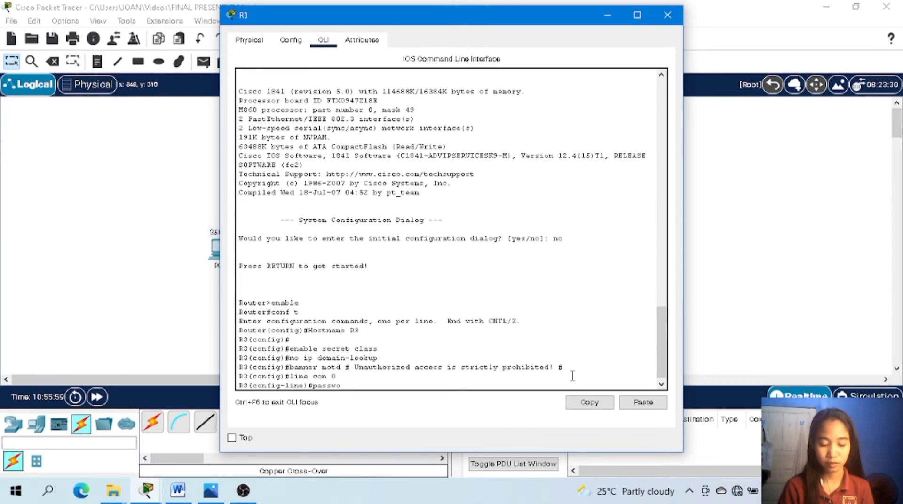
{"action": "type", "text": "rd cisc"}
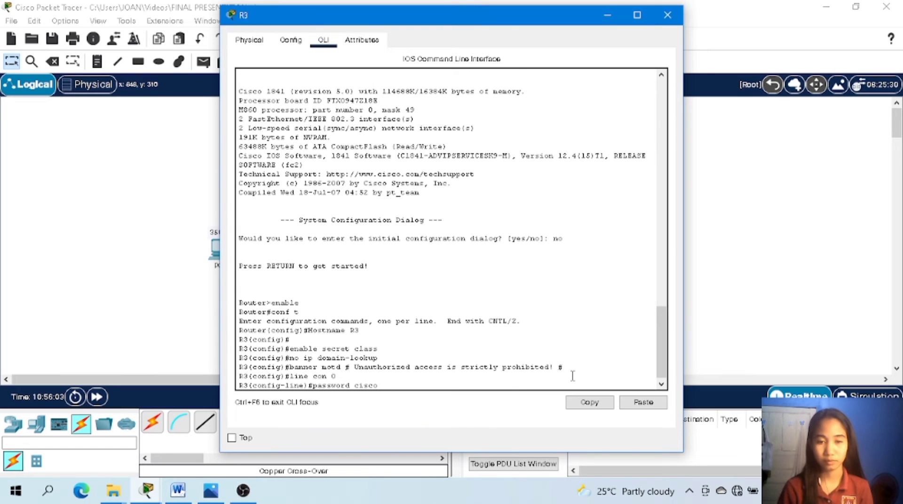
{"action": "type", "text": "o"}
{"action": "key", "text": "Return"}
{"action": "type", "text": "lo"}
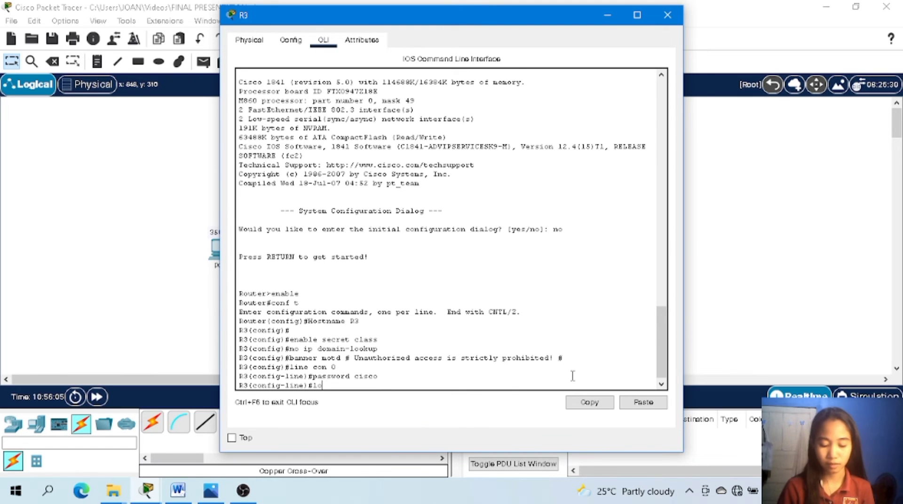
{"action": "type", "text": "gin"}
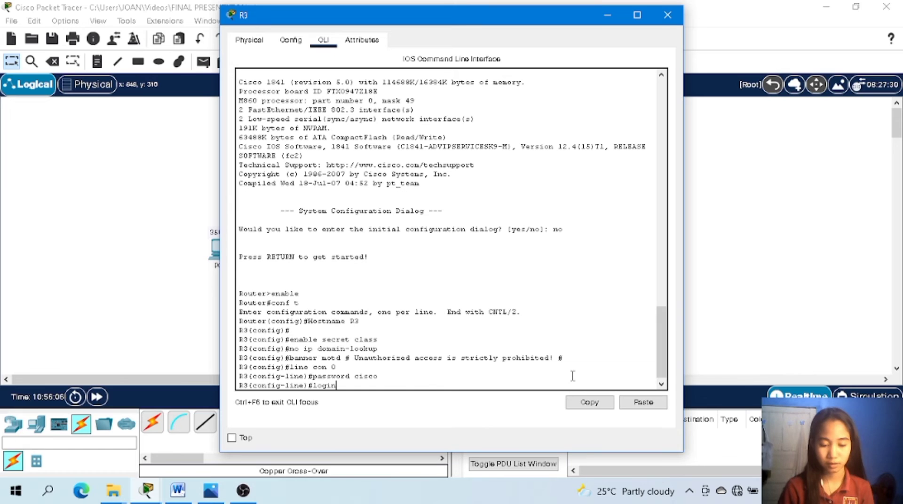
{"action": "key", "text": "Return"}
Set the line password on R3's virtual terminal lines vty 0 4, require it with login, and close R3's window.
{"action": "type", "text": "line "}
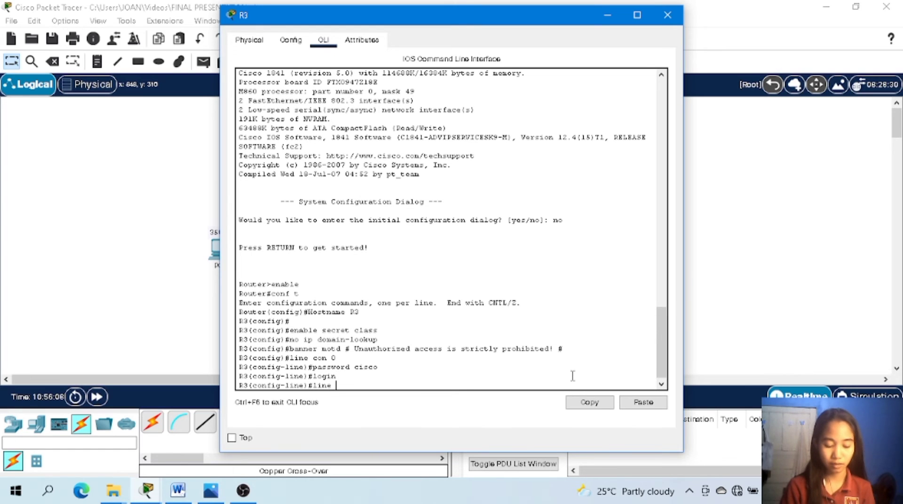
{"action": "type", "text": "vty 0"}
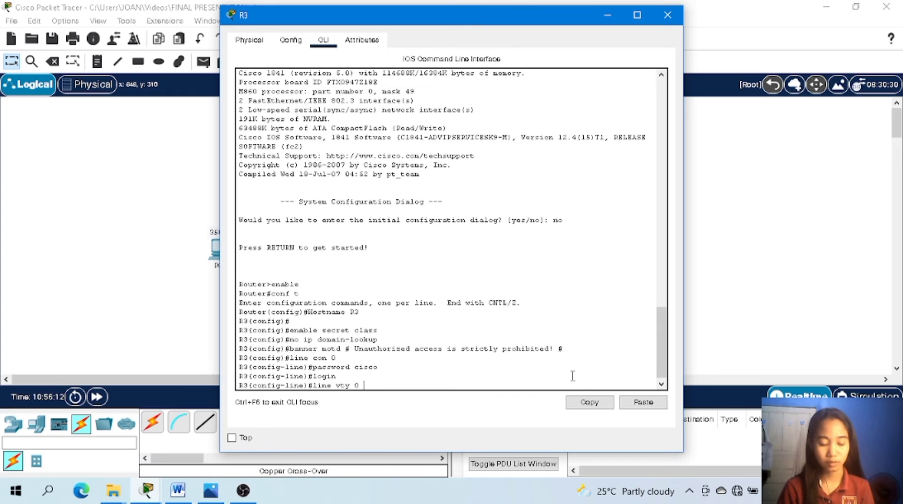
{"action": "type", "text": " 4"}
{"action": "key", "text": "Return"}
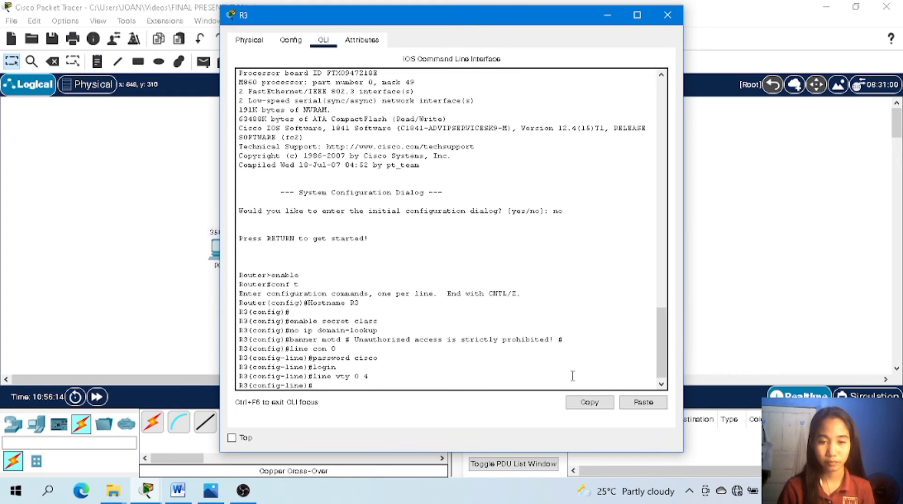
{"action": "type", "text": "passwor"}
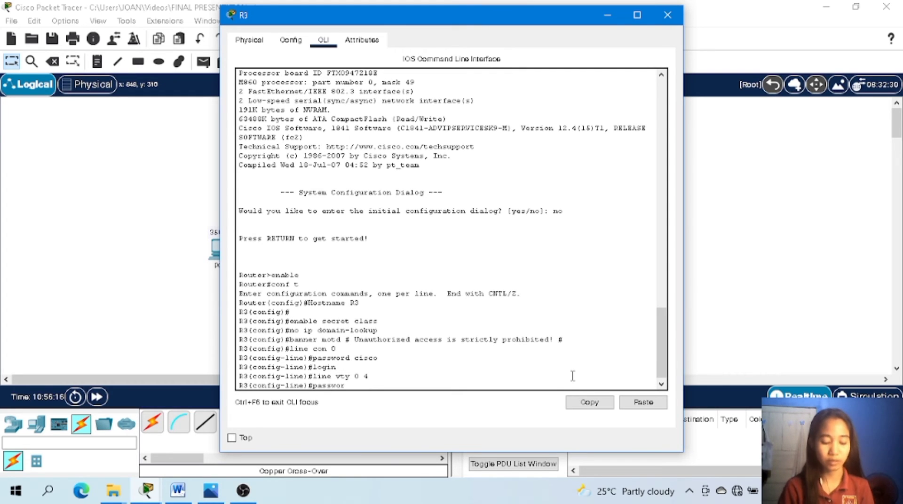
{"action": "type", "text": "d cisco"}
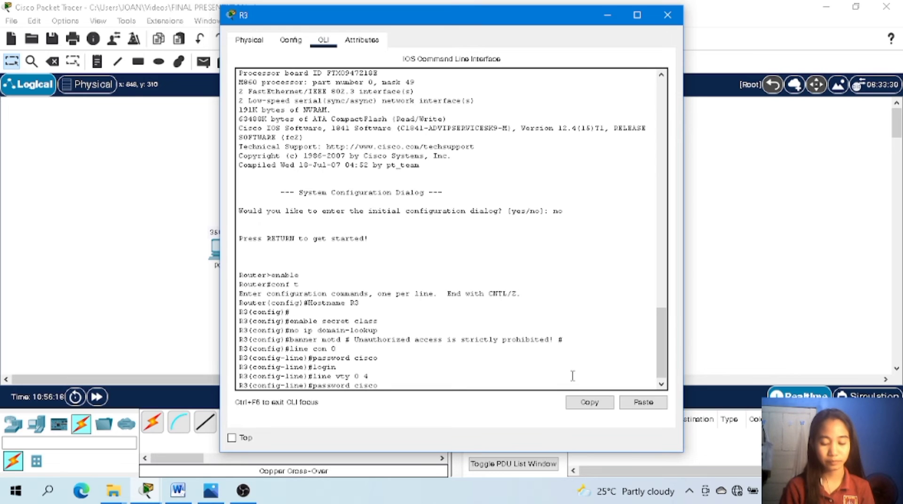
{"action": "key", "text": "Return"}
{"action": "type", "text": "l"}
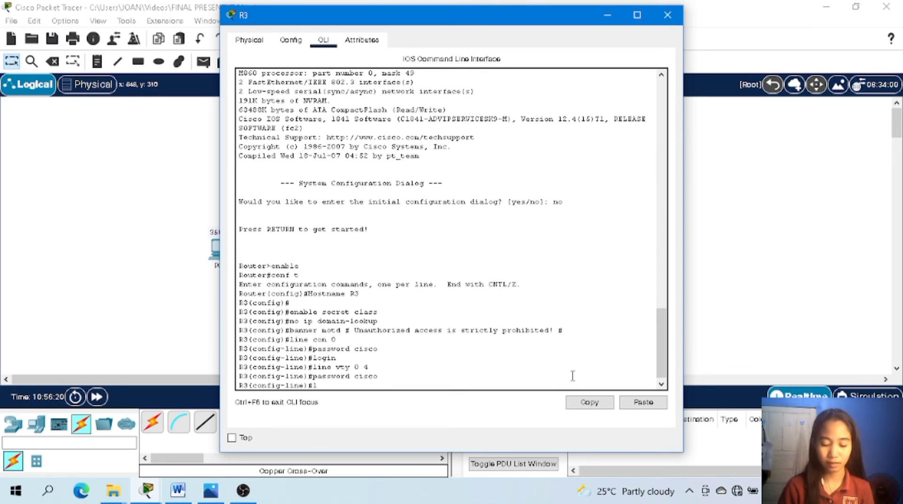
{"action": "type", "text": "ogin"}
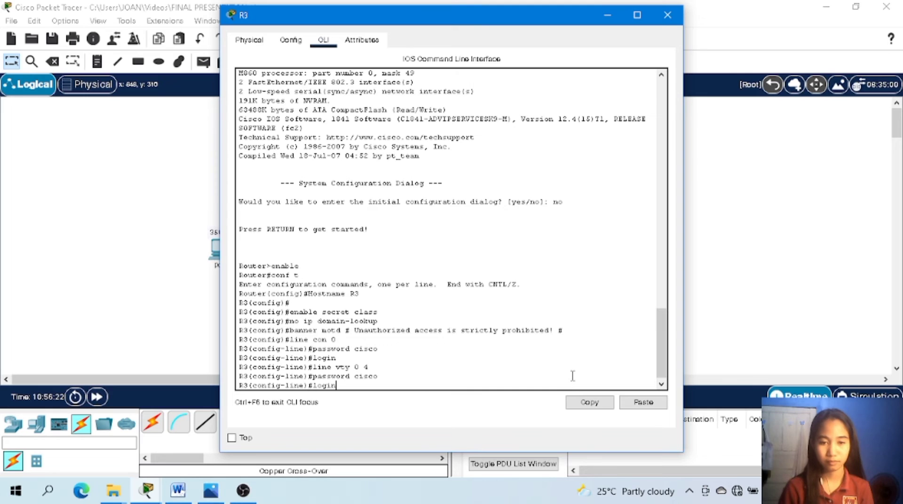
{"action": "key", "text": "Return"}
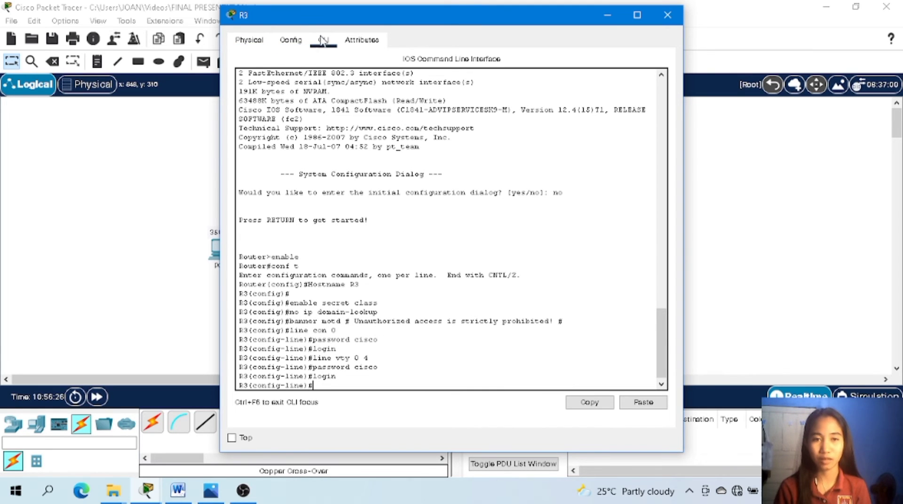
{"action": "left_click", "coordinate": [667, 16]}
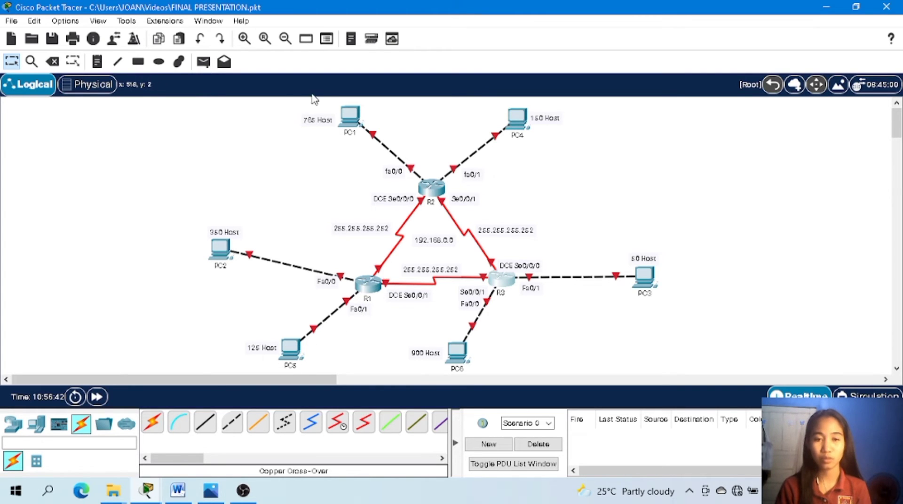
Reopen R1's command line and exit line configuration, global configuration and privileged mode to end the console session.
{"action": "mouse_move", "coordinate": [378, 295]}
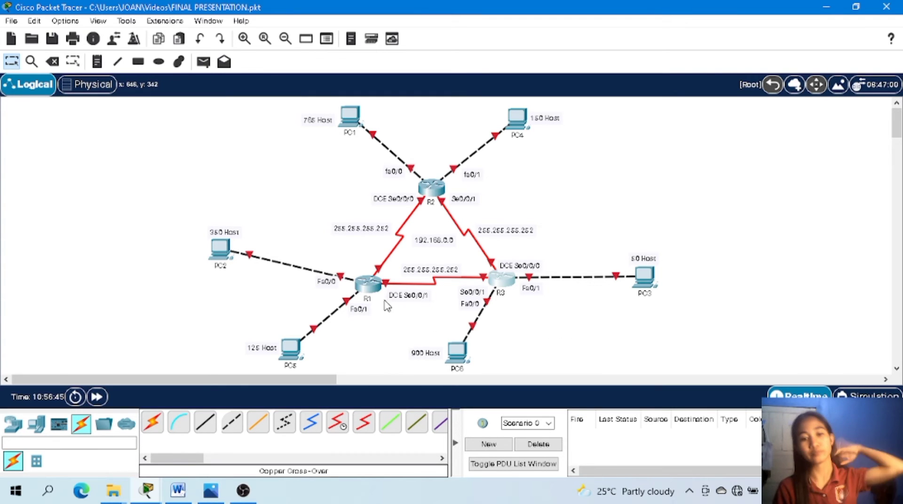
{"action": "left_click", "coordinate": [369, 292]}
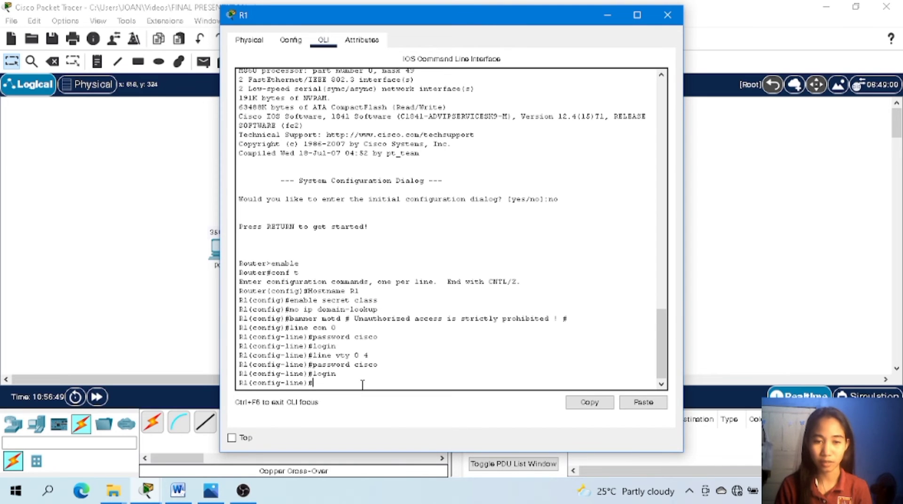
{"action": "type", "text": "exit"}
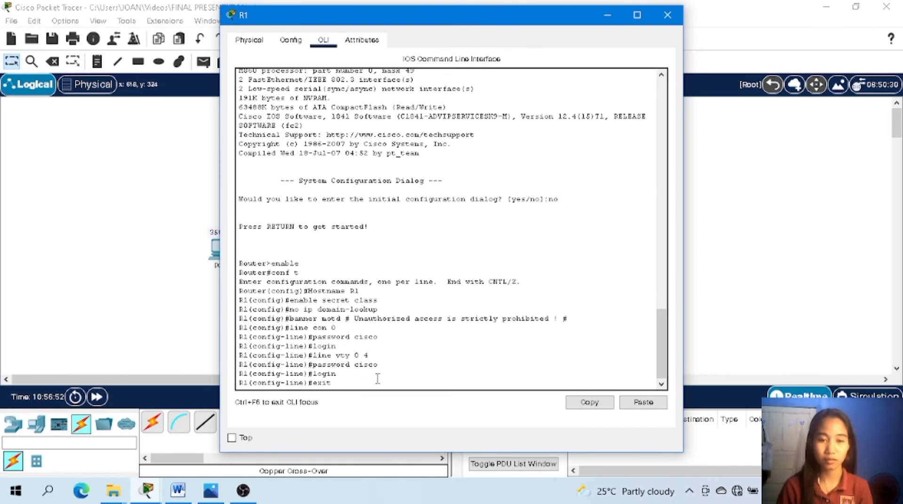
{"action": "key", "text": "Return"}
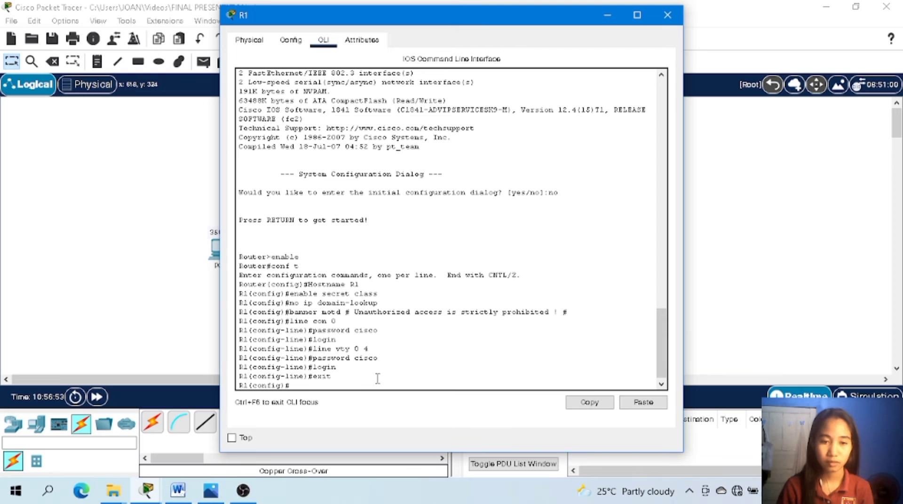
{"action": "type", "text": "exit"}
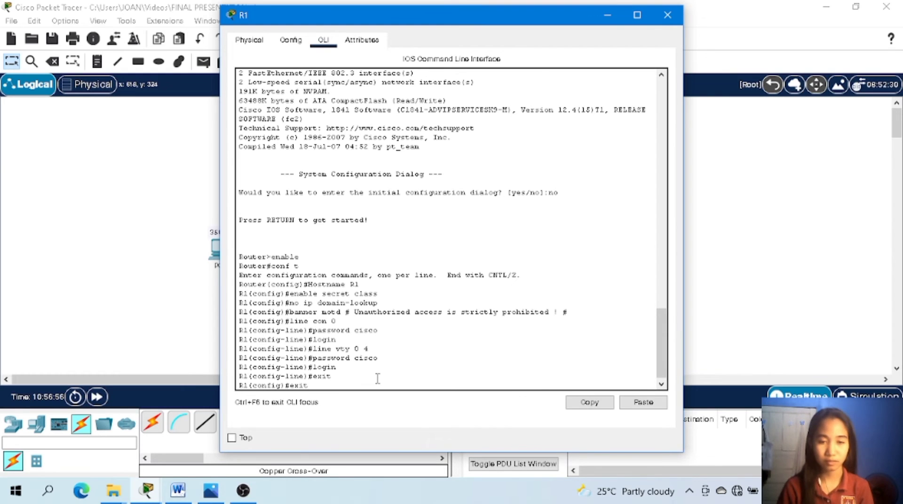
{"action": "key", "text": "Return"}
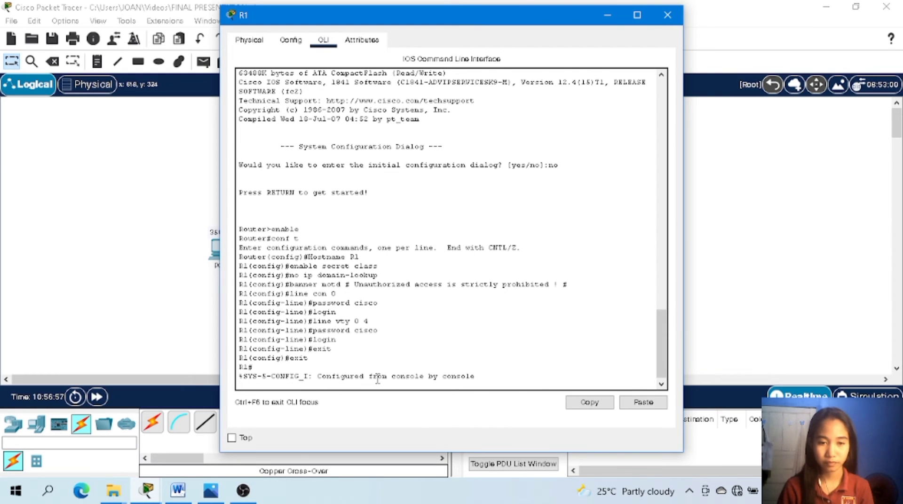
{"action": "key", "text": "Return"}
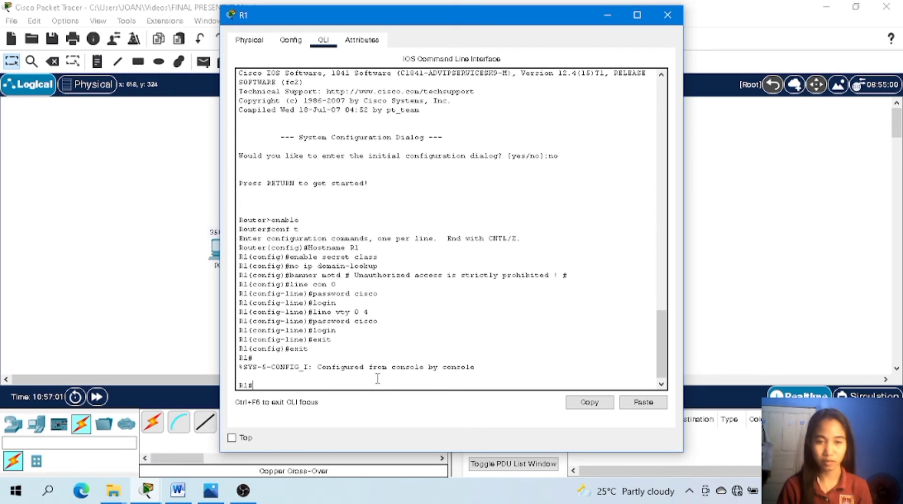
{"action": "type", "text": "e"}
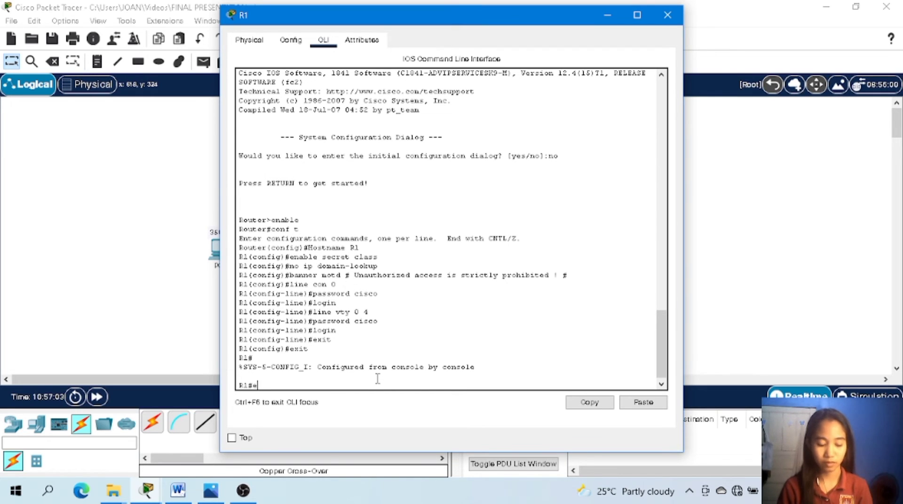
{"action": "type", "text": "xit"}
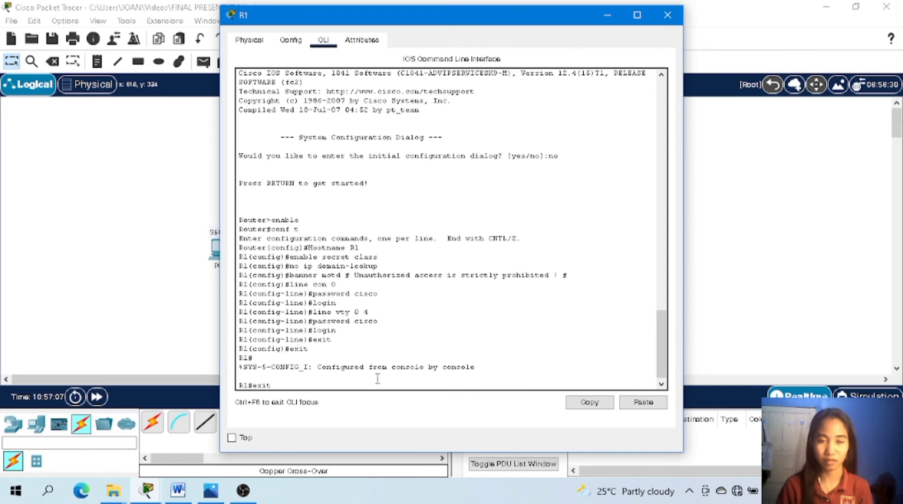
{"action": "key", "text": "Return"}
{"action": "key", "text": "Return"}
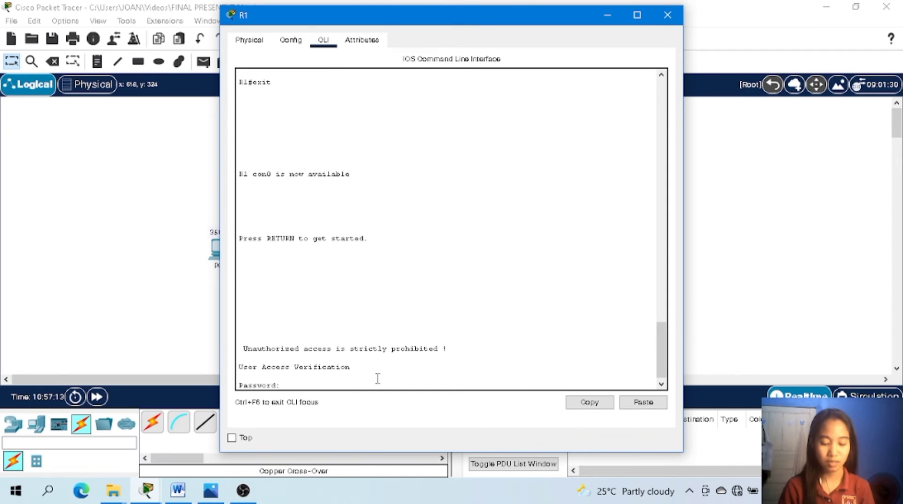
Log back in to R1's console with the line password, and enter privileged mode with en and the enable secret password.
{"action": "key", "text": "Return"}
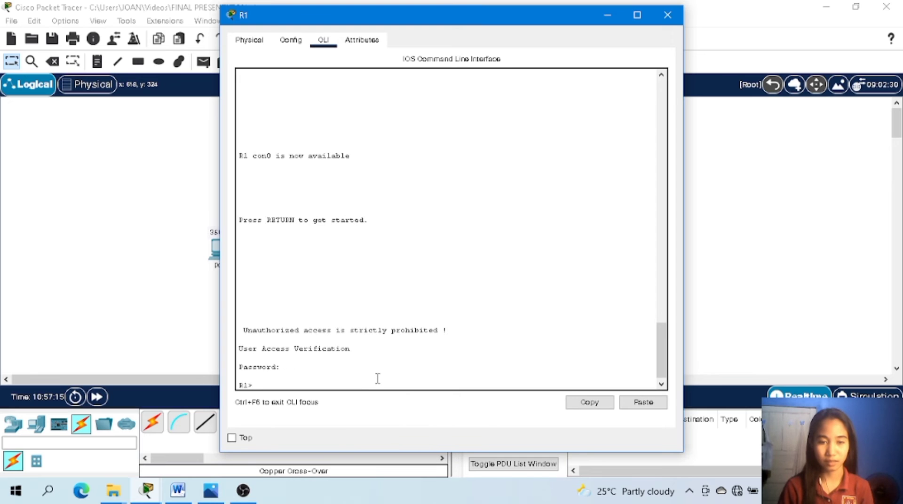
{"action": "type", "text": "en"}
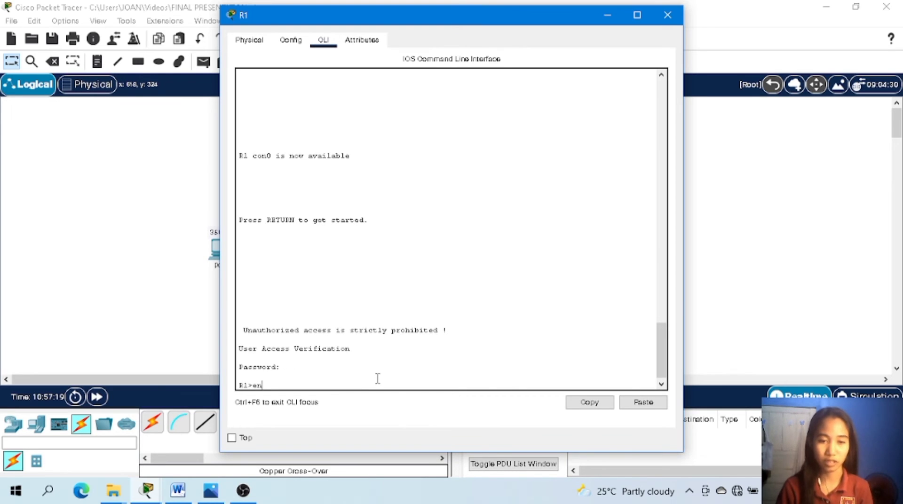
{"action": "key", "text": "Return"}
{"action": "key", "text": "Return"}
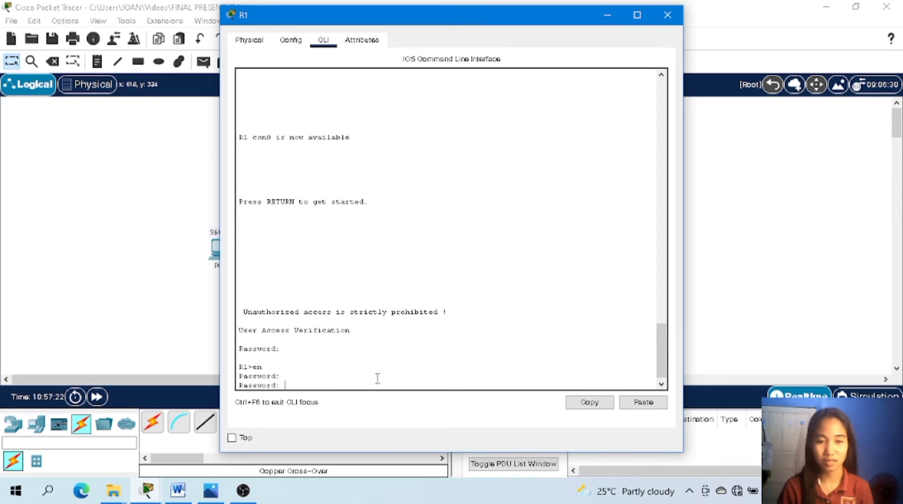
{"action": "key", "text": "Return"}
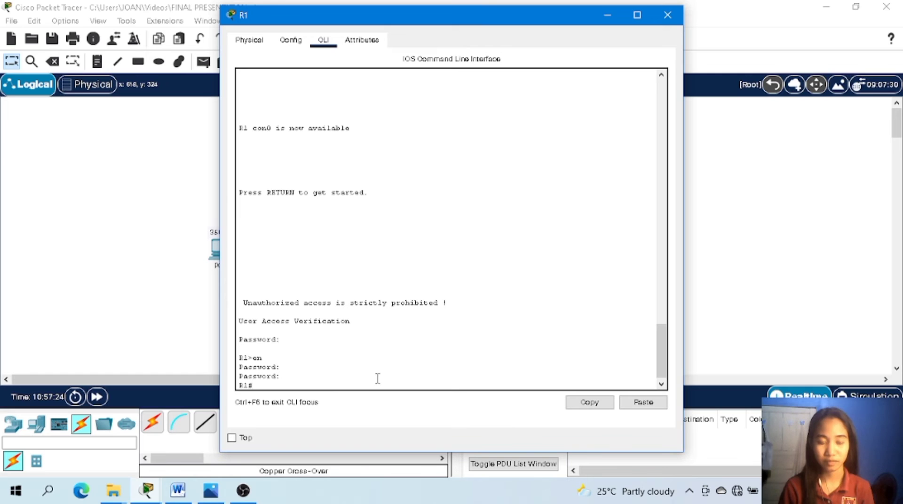
Enter global configuration mode on R1 with the command conf t.
{"action": "type", "text": "conf"}
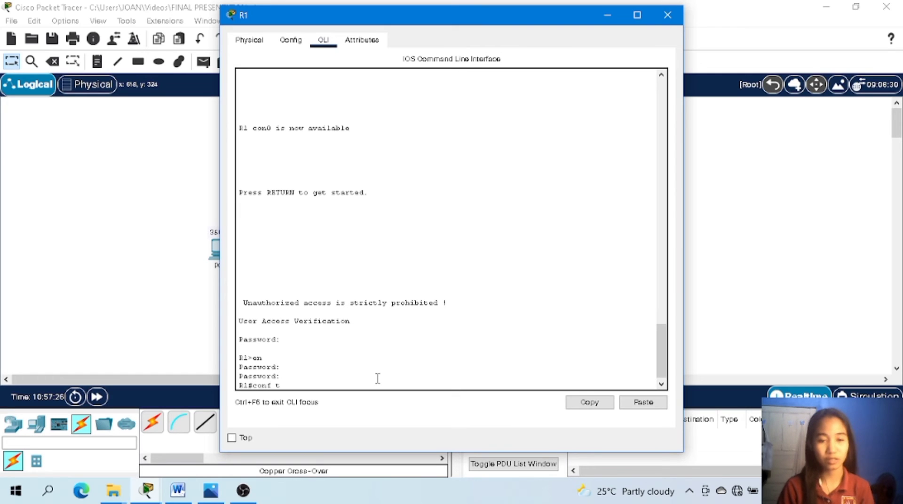
{"action": "type", "text": " t"}
{"action": "key", "text": "Return"}
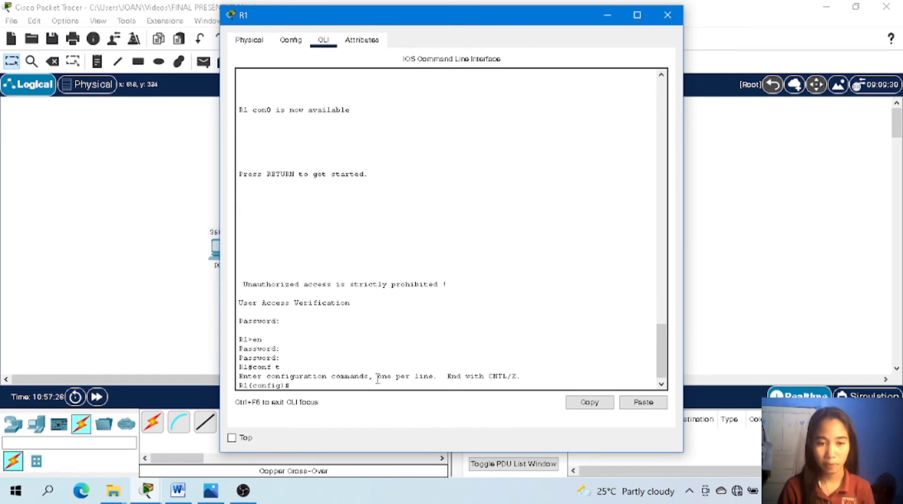
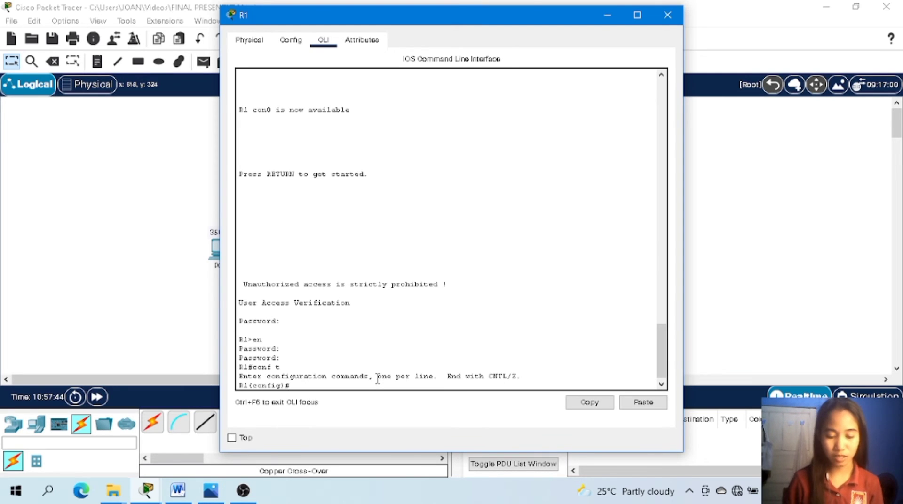
Assign IP address 192.168.6.1 with subnet mask 255.255.255.0 to R1's interface fa0/0.
{"action": "type", "text": "int f"}
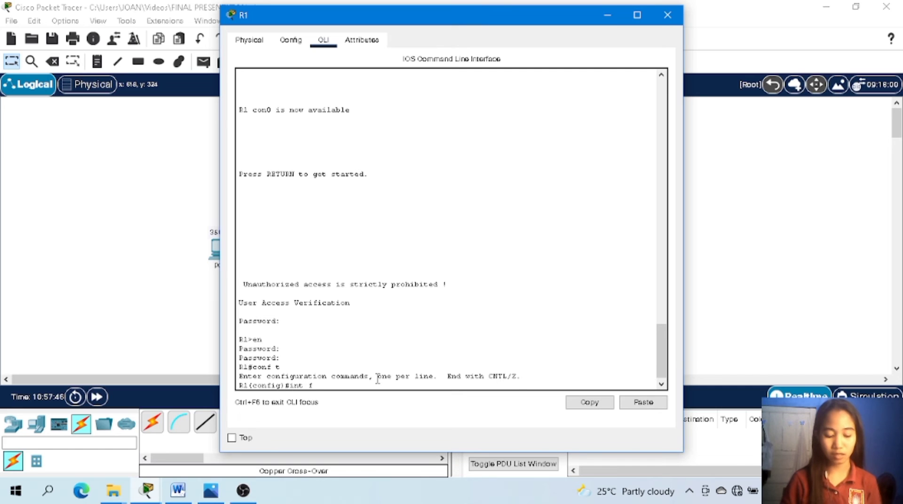
{"action": "type", "text": "a0/0"}
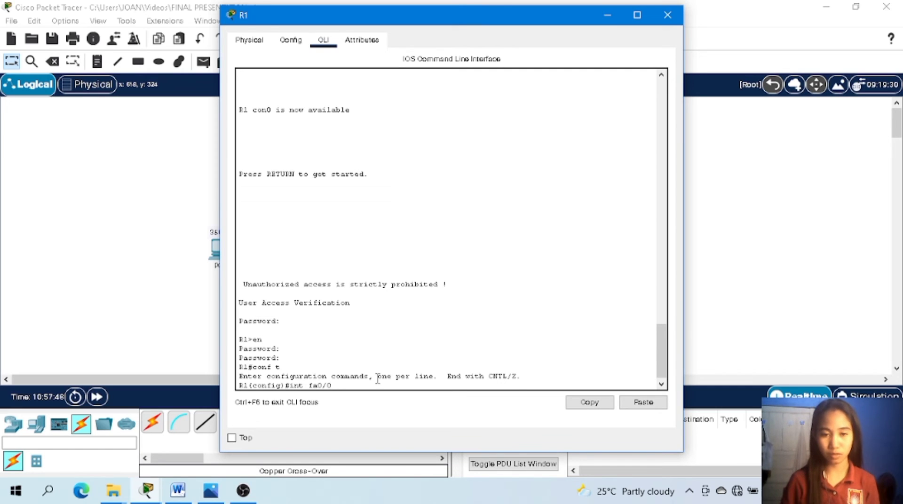
{"action": "key", "text": "Return"}
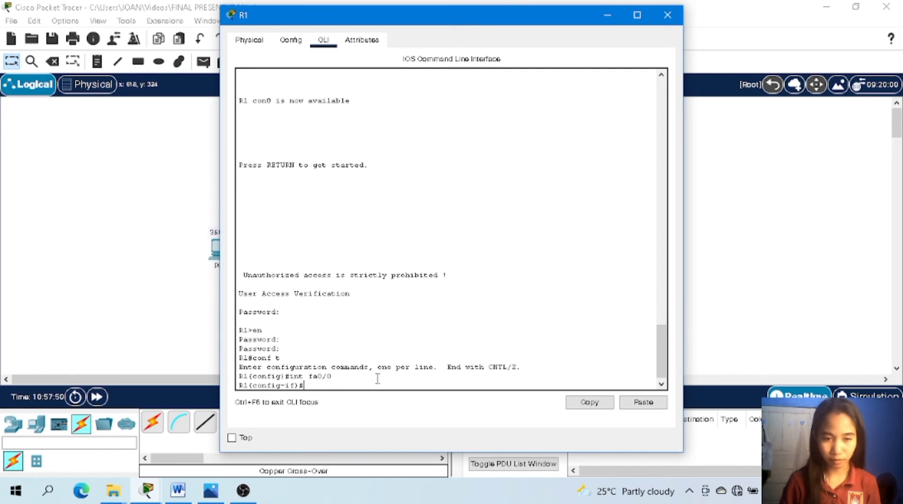
{"action": "type", "text": "ip add"}
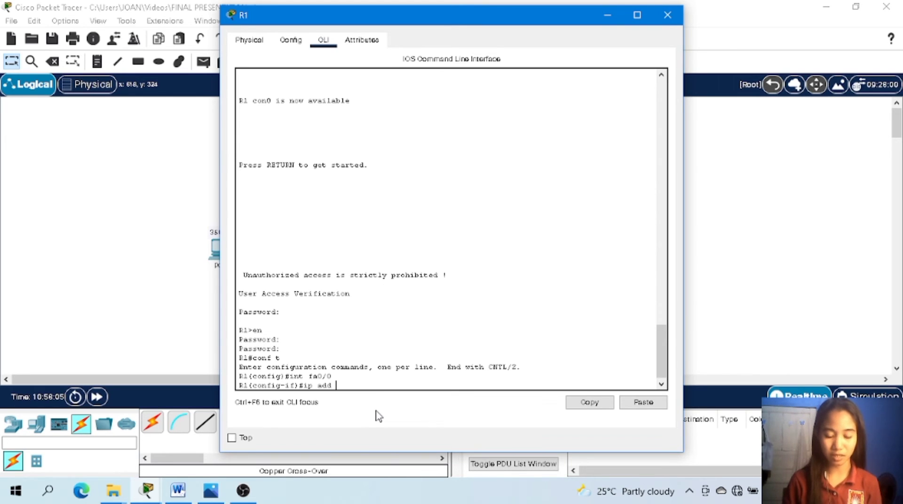
{"action": "type", "text": "1"}
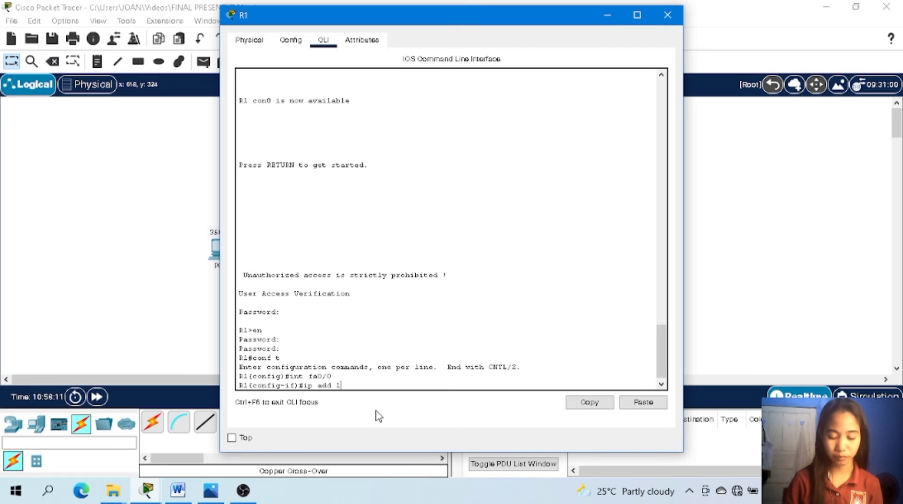
{"action": "type", "text": "792.1"}
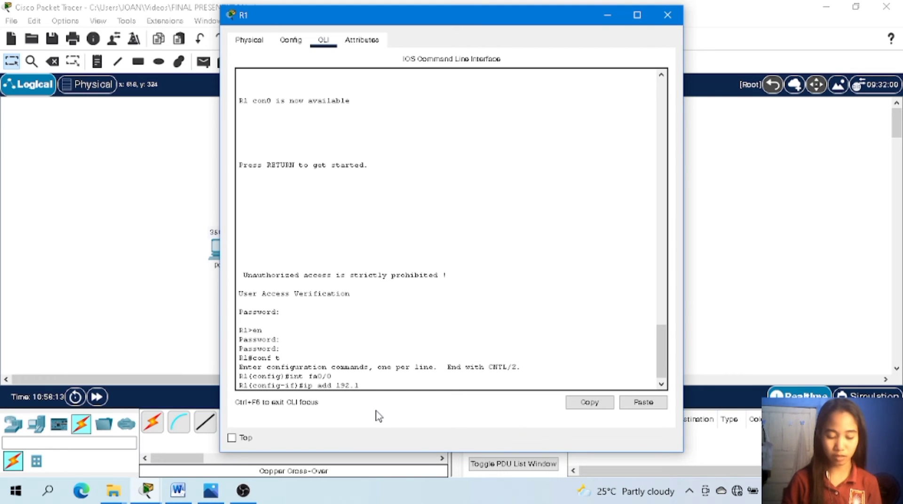
{"action": "type", "text": "68"}
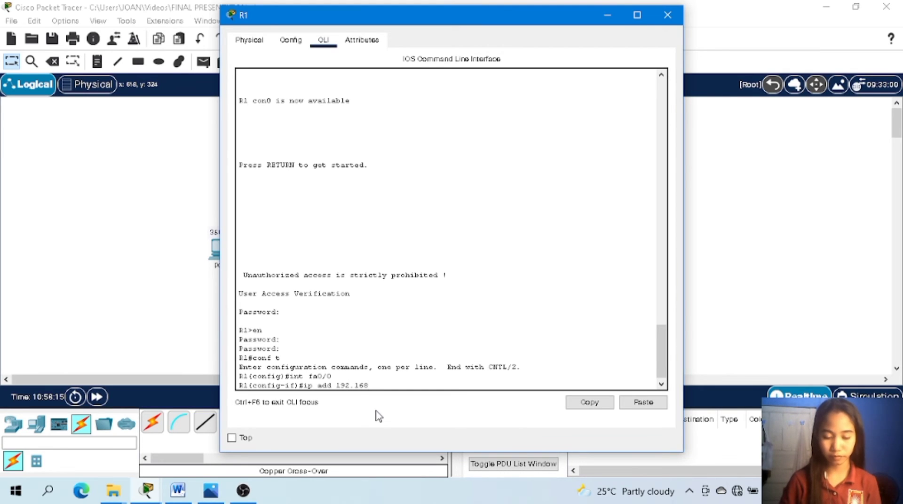
{"action": "type", "text": "."}
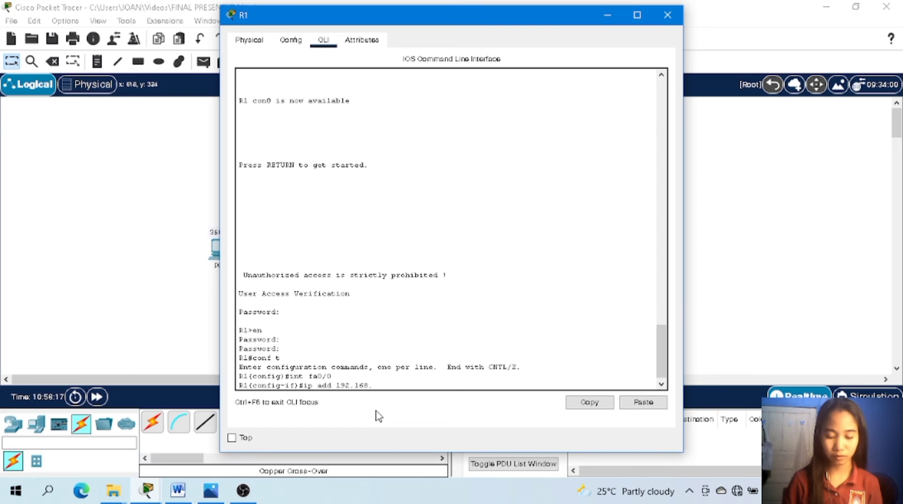
{"action": "type", "text": "6.1"}
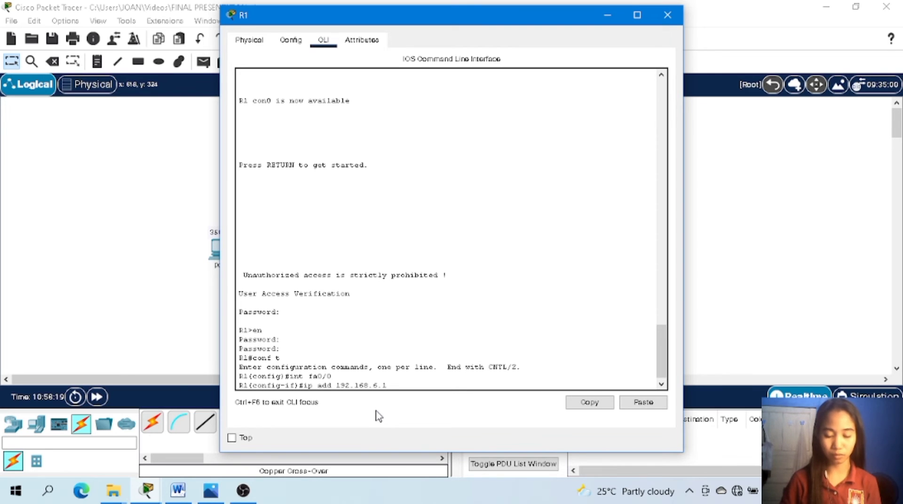
{"action": "type", "text": " 255"}
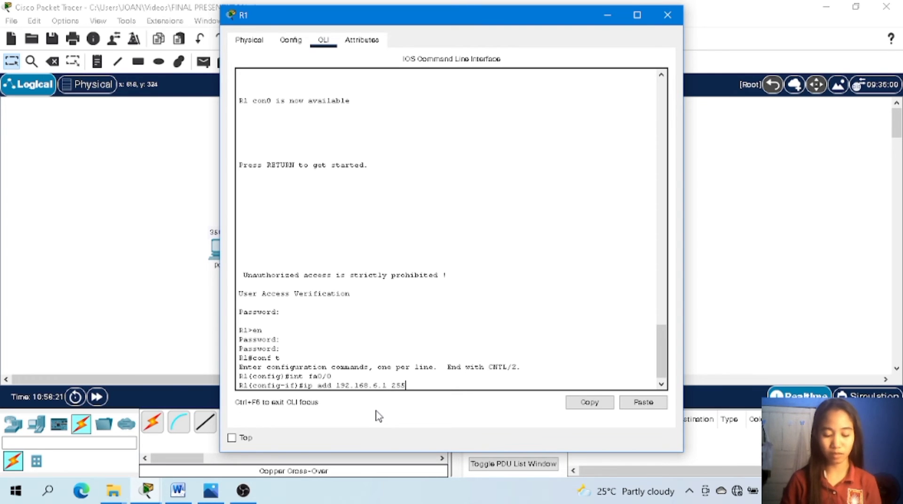
{"action": "type", "text": ".255."}
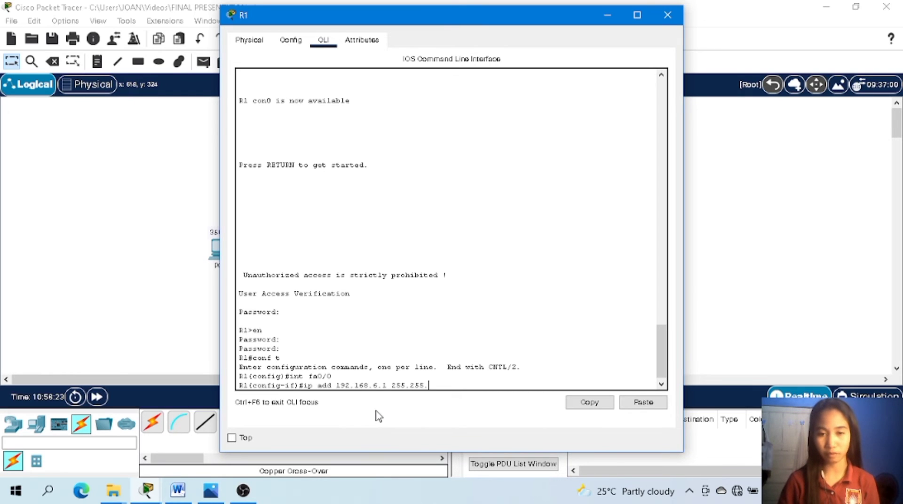
{"action": "type", "text": "255.0"}
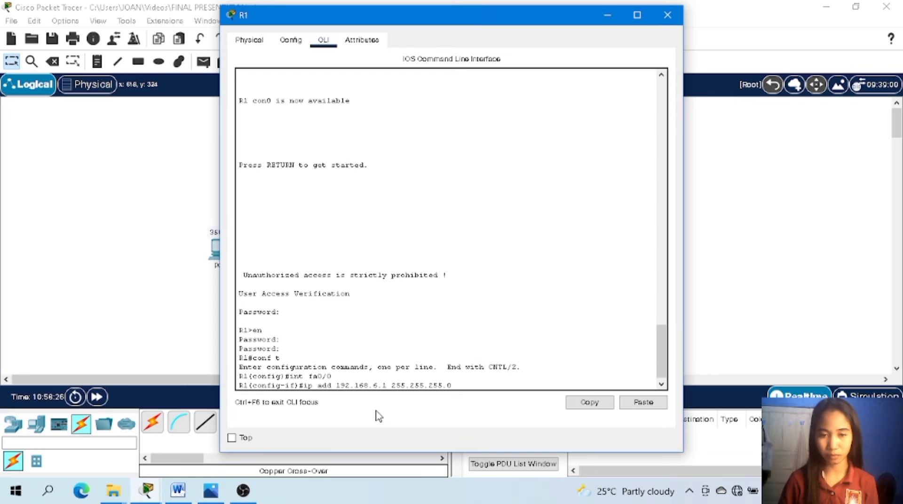
{"action": "key", "text": "Return"}
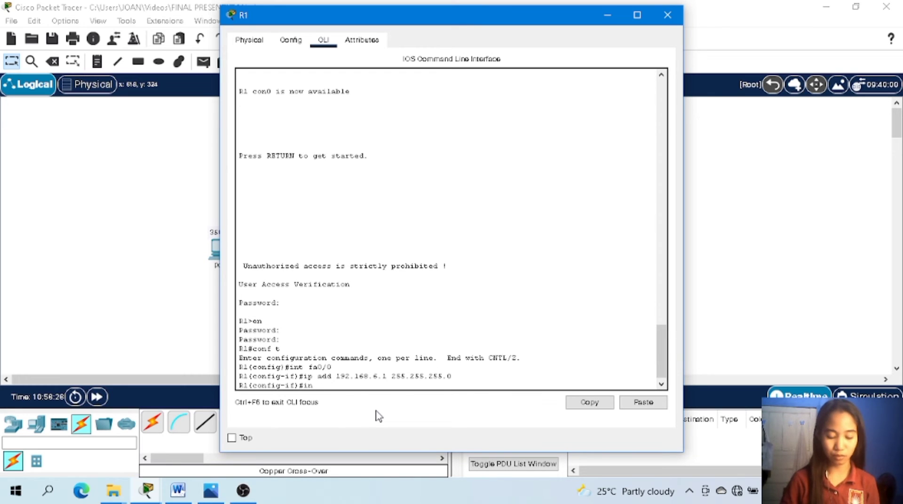
Assign IP address 192.168.8.1 with subnet mask 255.255.255.128 to R1's interface fa0/1.
{"action": "type", "text": "int fa0/1"}
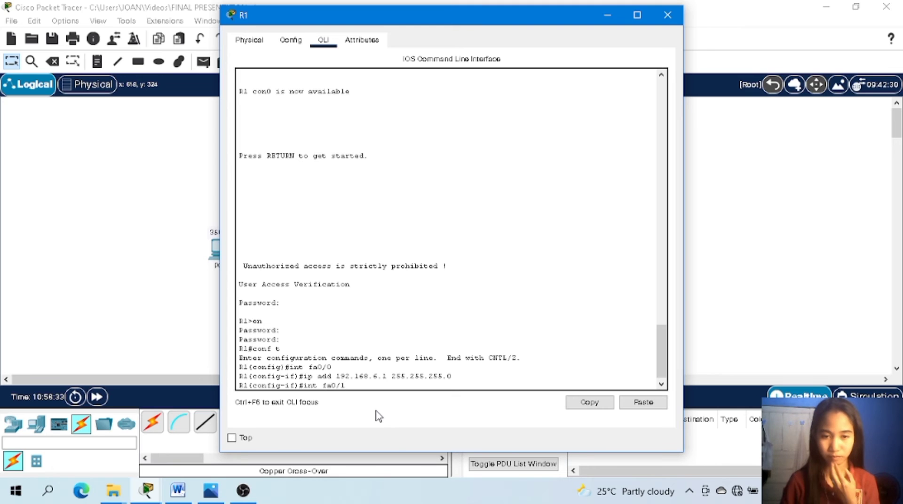
{"action": "key", "text": "Return"}
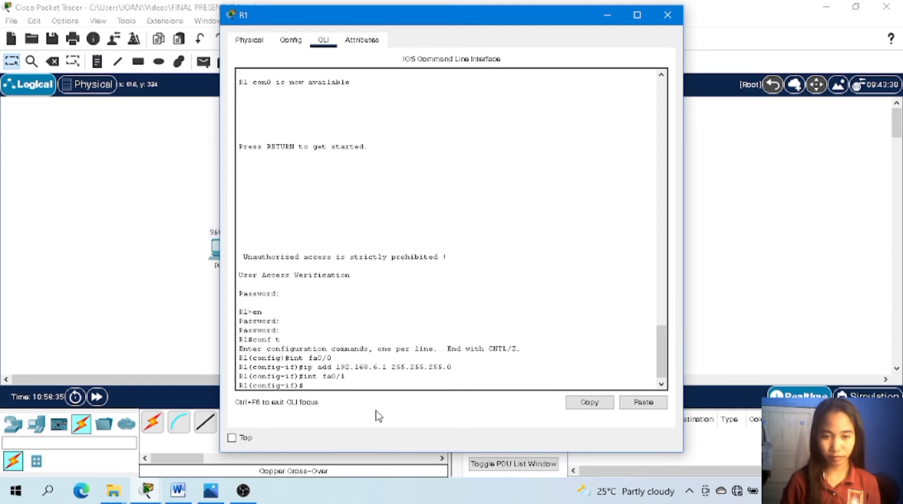
{"action": "type", "text": "ip ad"}
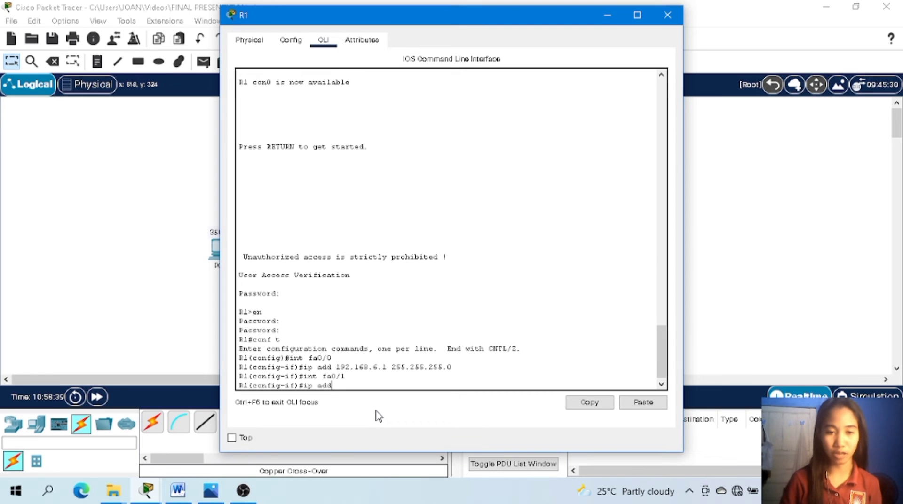
{"action": "type", "text": "d"}
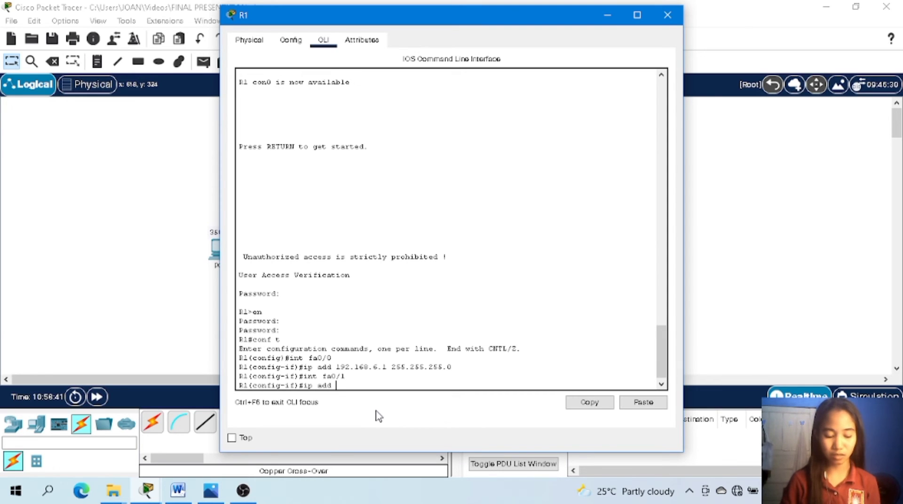
{"action": "type", "text": " 192.1"}
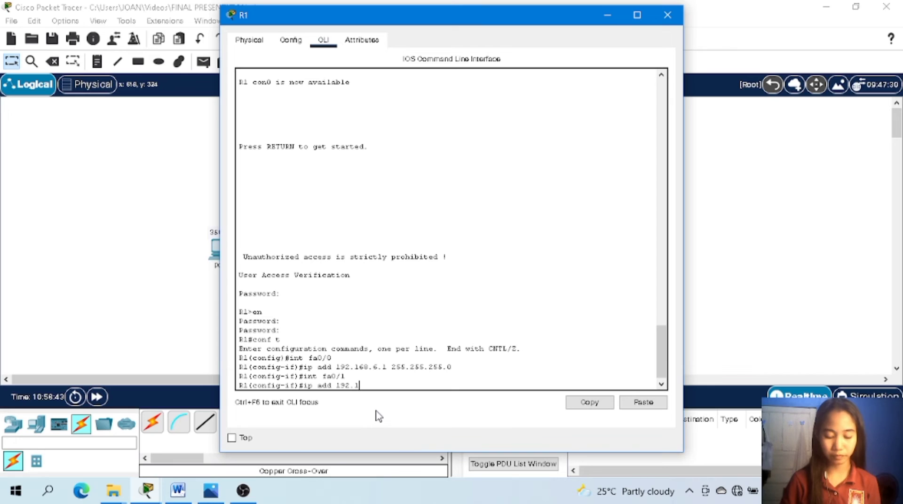
{"action": "type", "text": "68"}
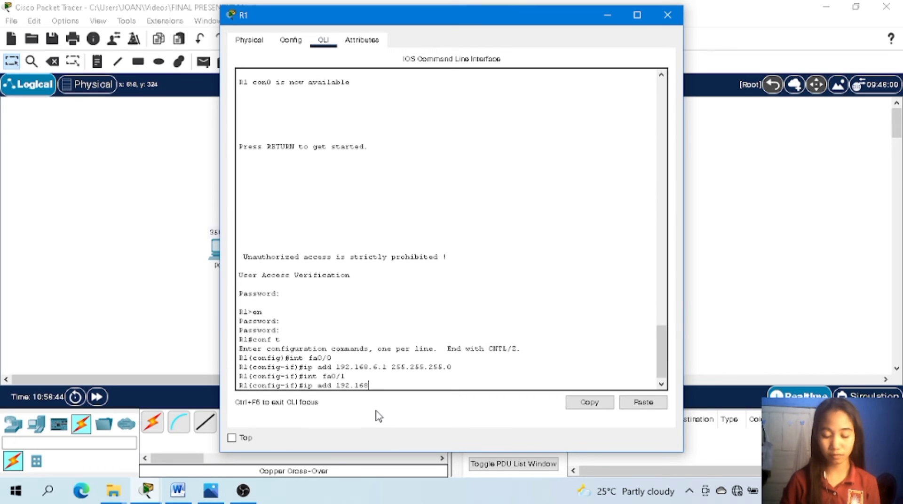
{"action": "type", "text": ".8."}
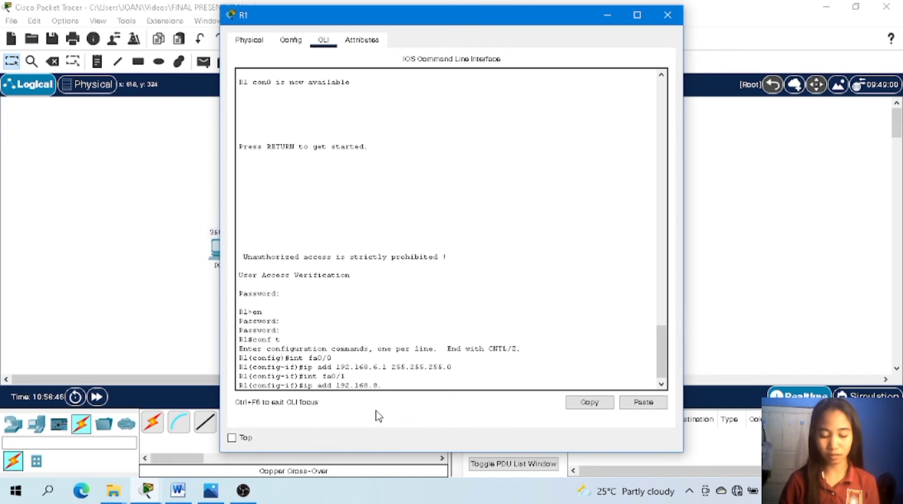
{"action": "type", "text": "1 255"}
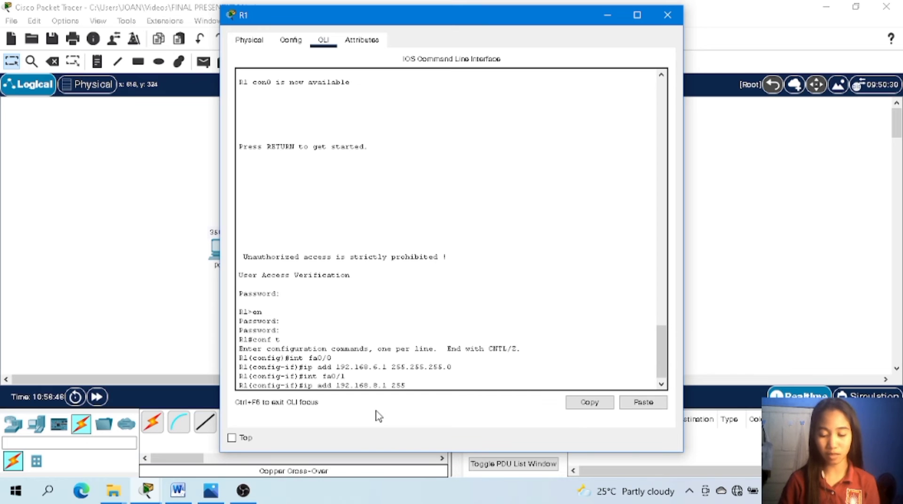
{"action": "type", "text": ".254"}
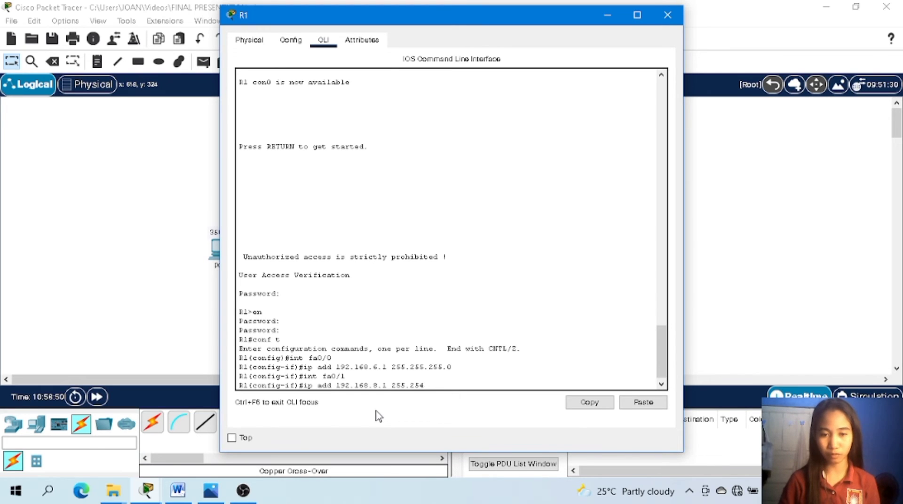
{"action": "type", "text": "5.255"}
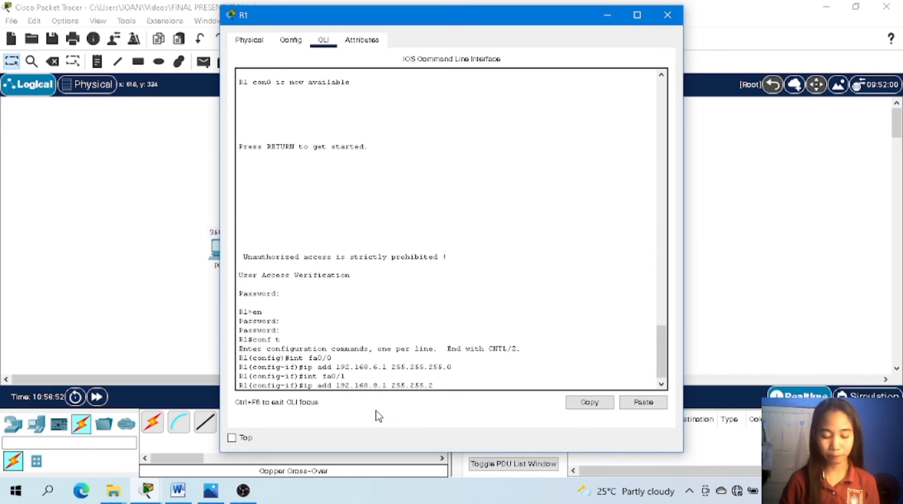
{"action": "type", "text": ".2"}
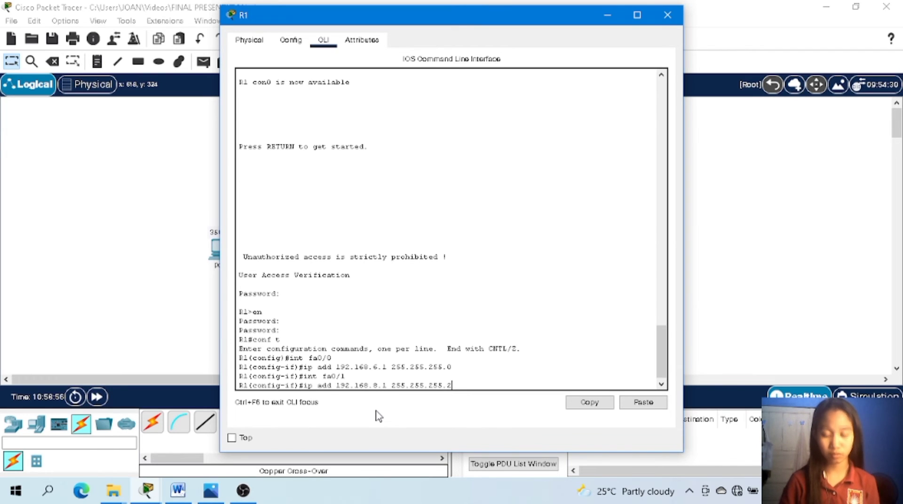
{"action": "type", "text": "1"}
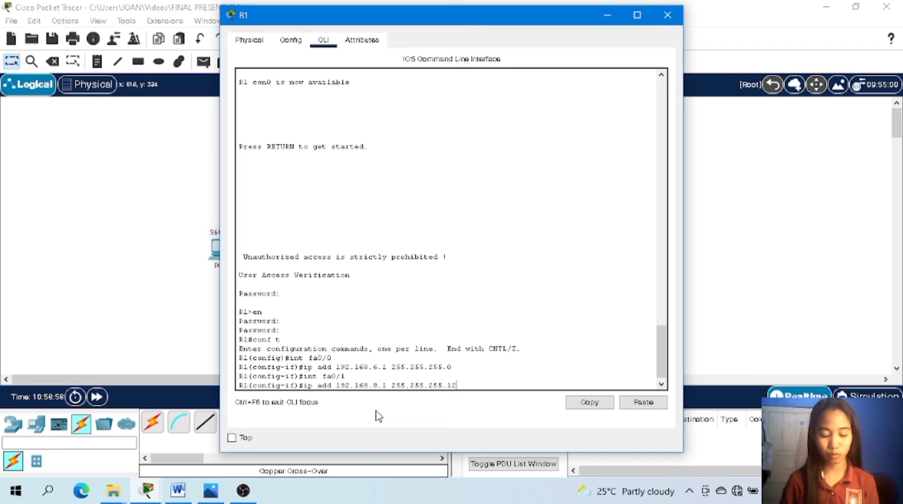
{"action": "type", "text": "8"}
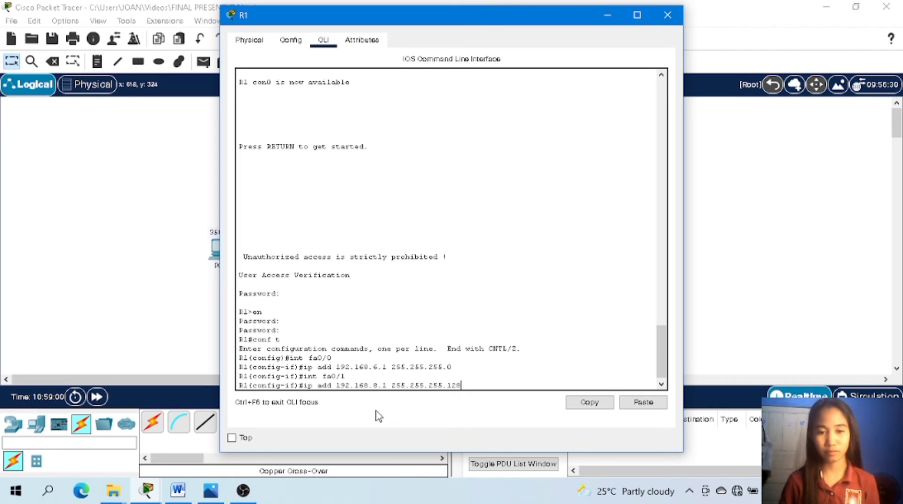
{"action": "key", "text": "Return"}
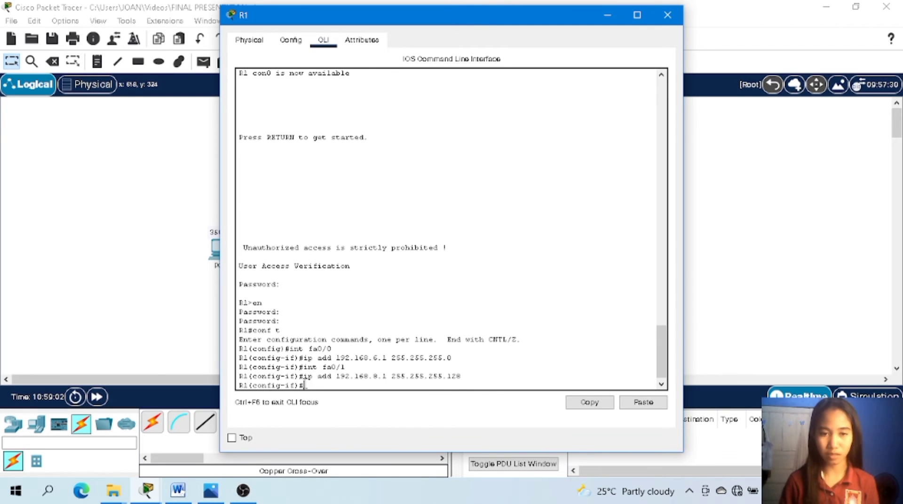
Switch from R1 to R2's command line and exit line configuration, global configuration and privileged mode to end the console session.
{"action": "left_click", "coordinate": [668, 15]}
{"action": "left_click", "coordinate": [431, 197]}
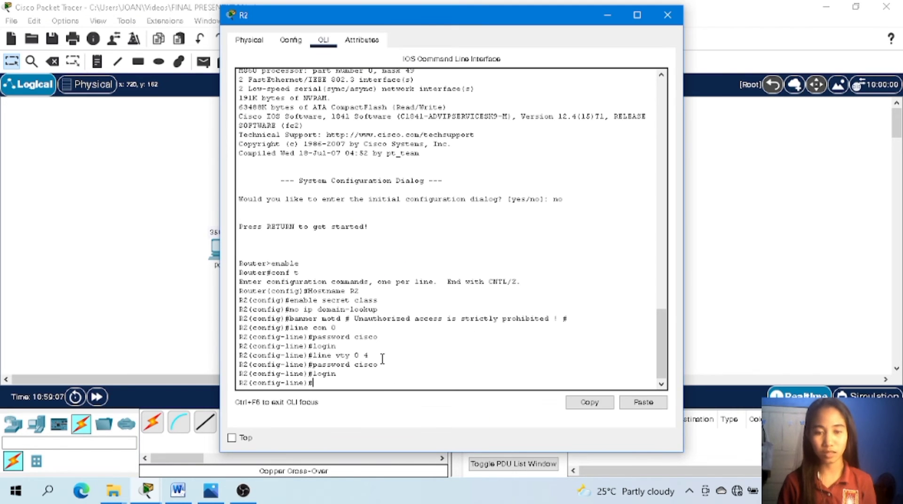
{"action": "type", "text": "exit"}
{"action": "key", "text": "Return"}
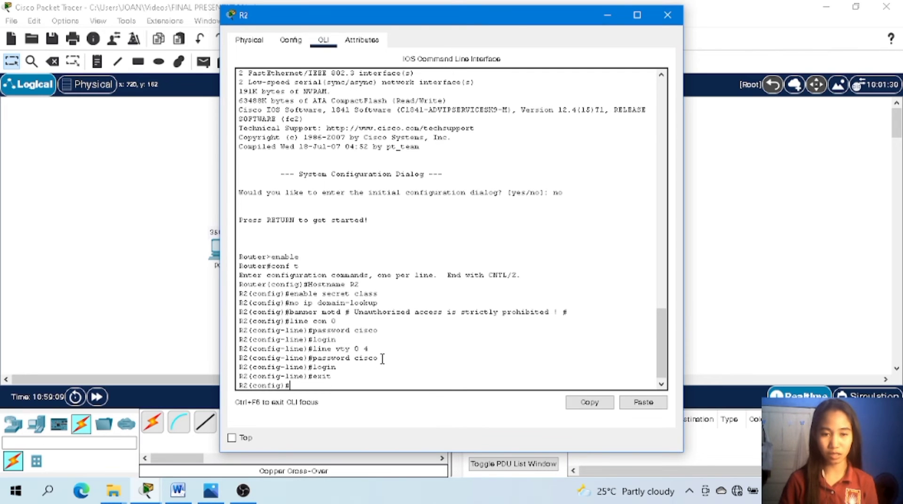
{"action": "type", "text": "exit"}
{"action": "key", "text": "Return"}
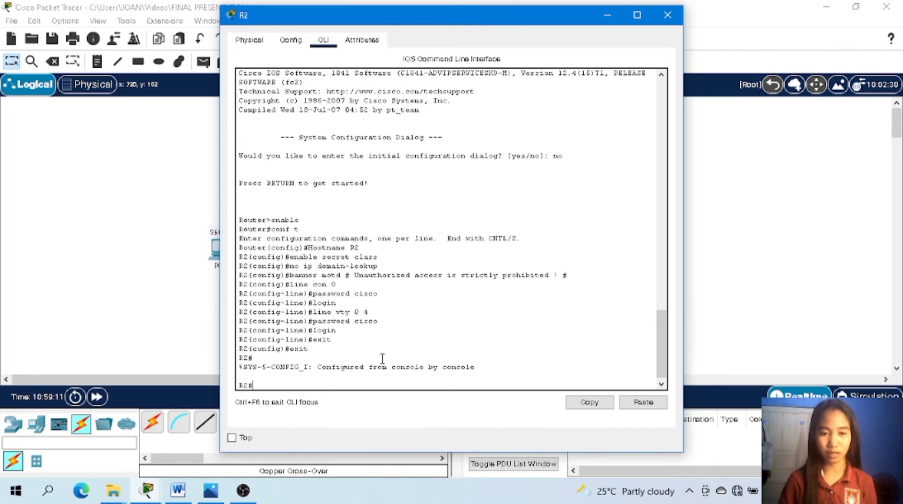
{"action": "type", "text": "exit"}
{"action": "key", "text": "Return"}
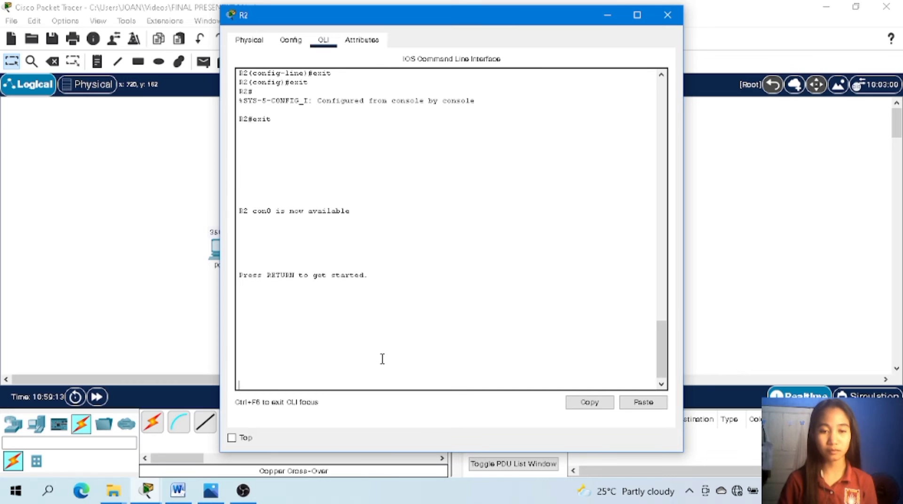
Log back in to R2's console with the line password, and enter privileged mode with enable and the enable secret password.
{"action": "key", "text": "Return"}
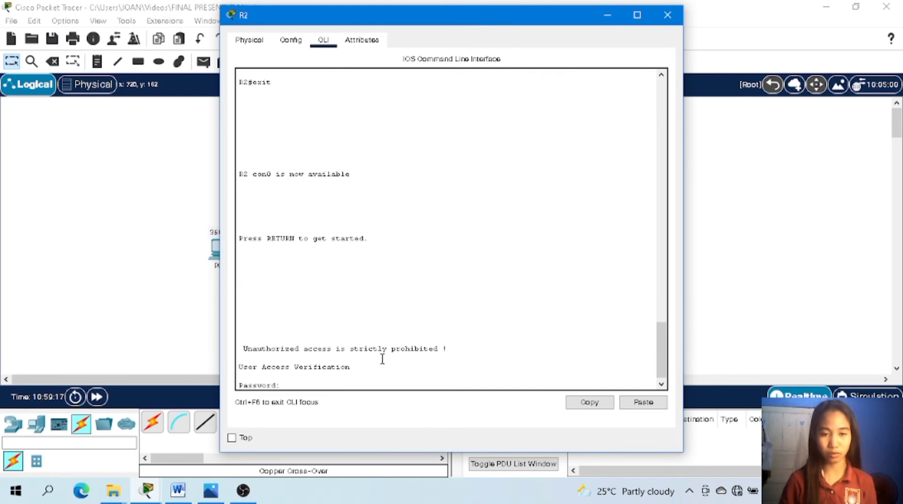
{"action": "key", "text": "Return"}
{"action": "type", "text": "en"}
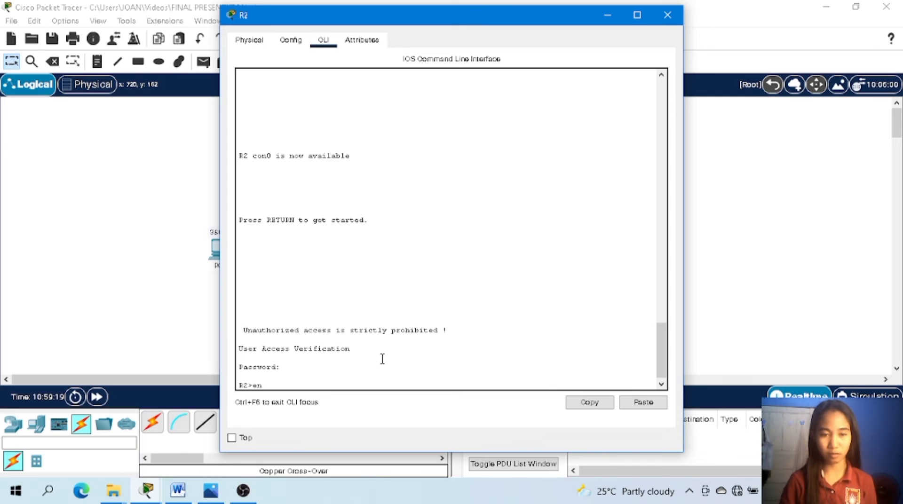
{"action": "type", "text": "able"}
{"action": "key", "text": "Return"}
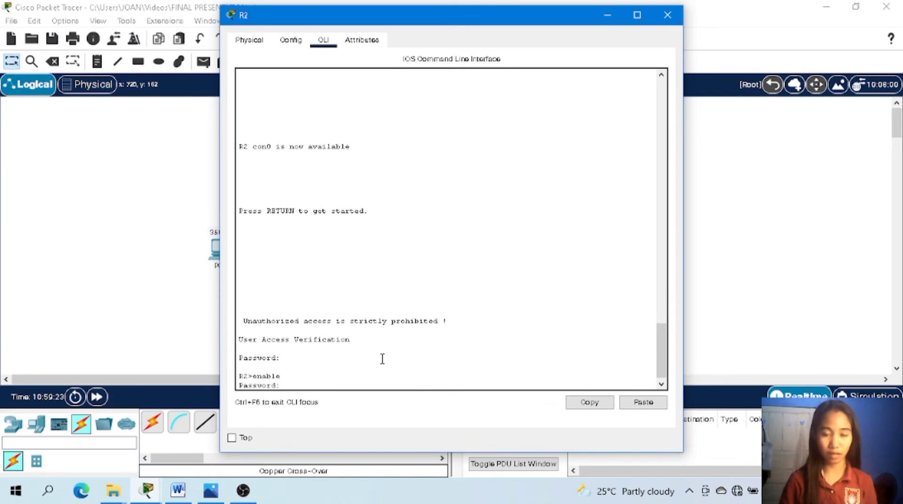
{"action": "key", "text": "Return"}
Enter global configuration mode on R2 and assign IP address 192.168.4.1 with subnet mask 255.255.254.0 to interface fa0/0.
{"action": "type", "text": "conf t"}
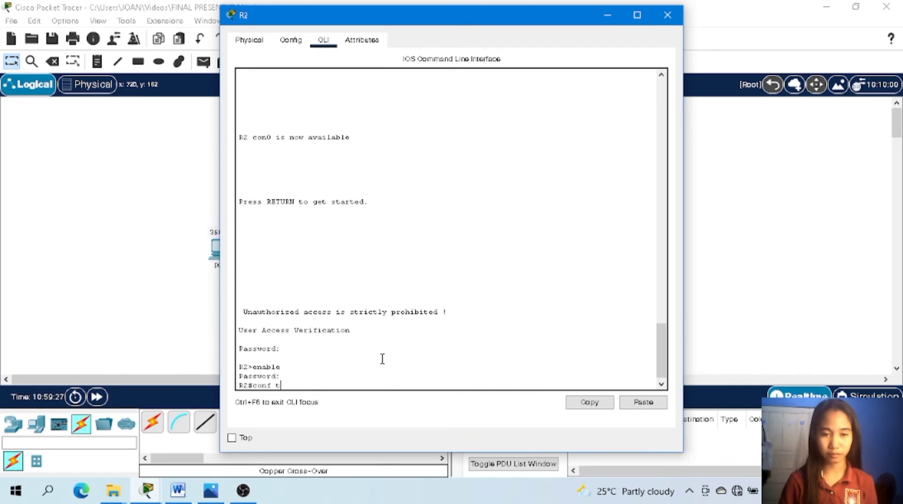
{"action": "key", "text": "Return"}
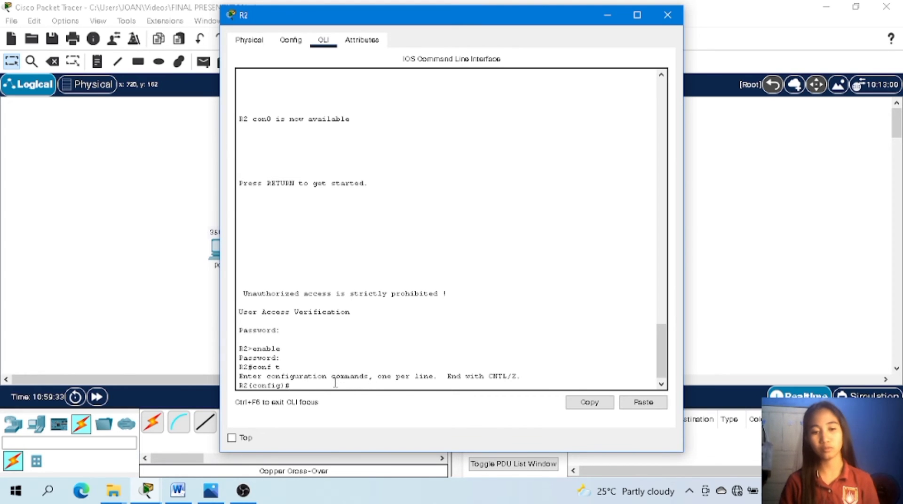
{"action": "type", "text": "int"}
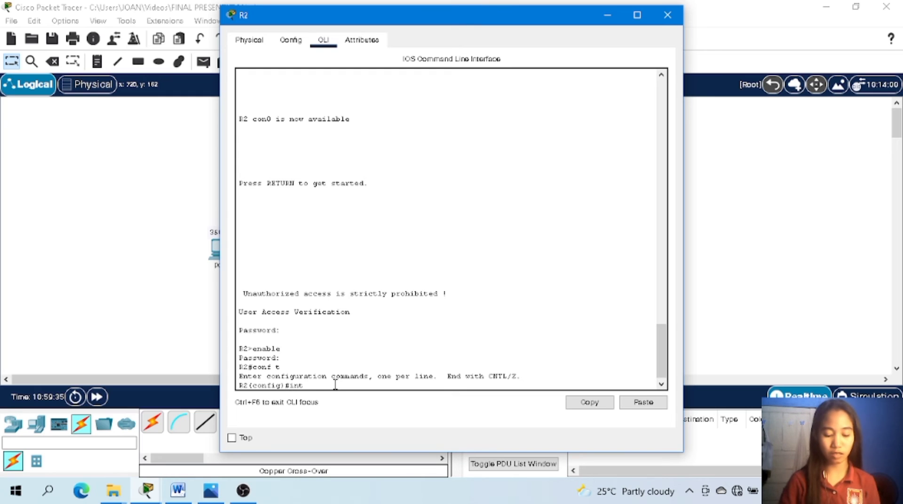
{"action": "type", "text": " fa0/0"}
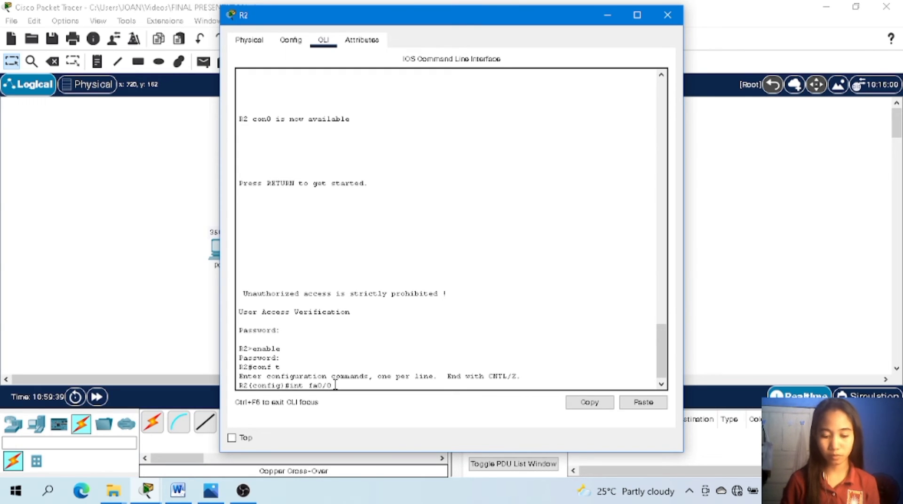
{"action": "key", "text": "Return"}
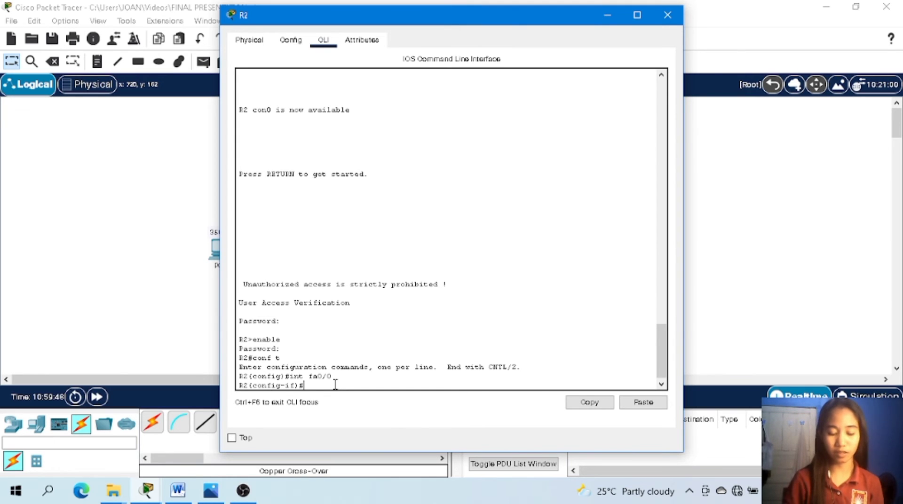
{"action": "type", "text": "add"}
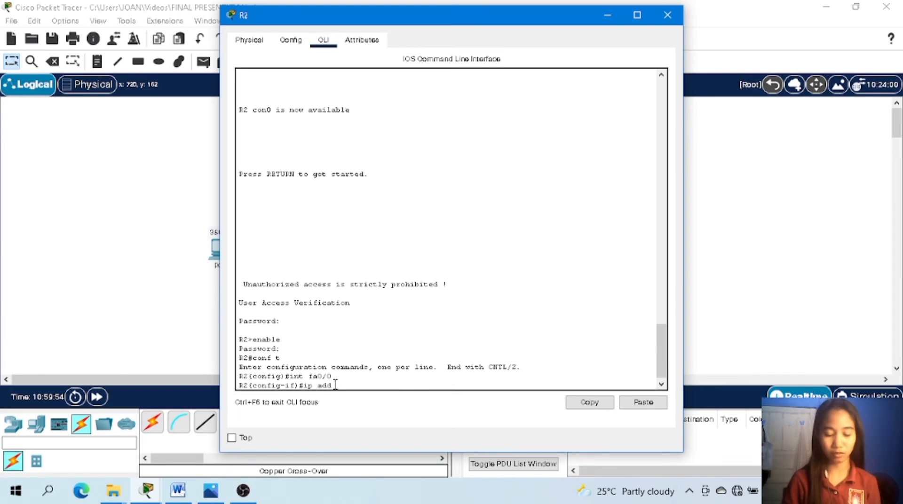
{"action": "type", "text": " 19"}
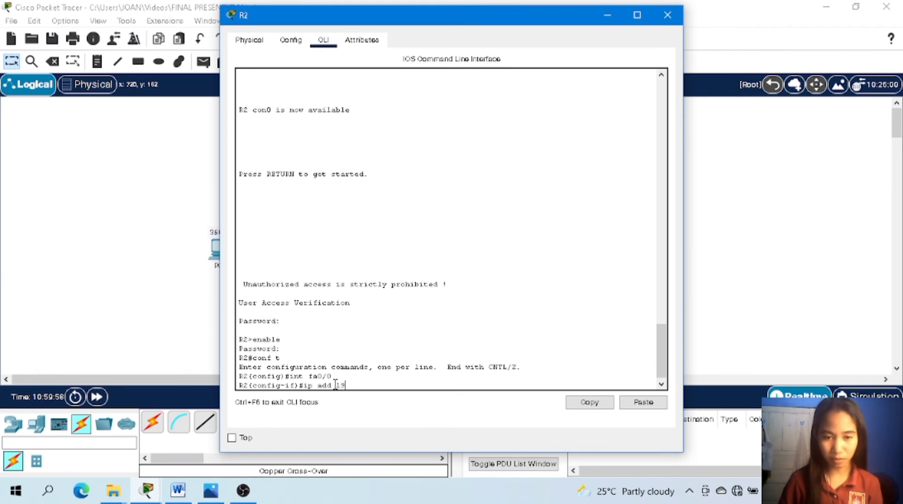
{"action": "type", "text": "."}
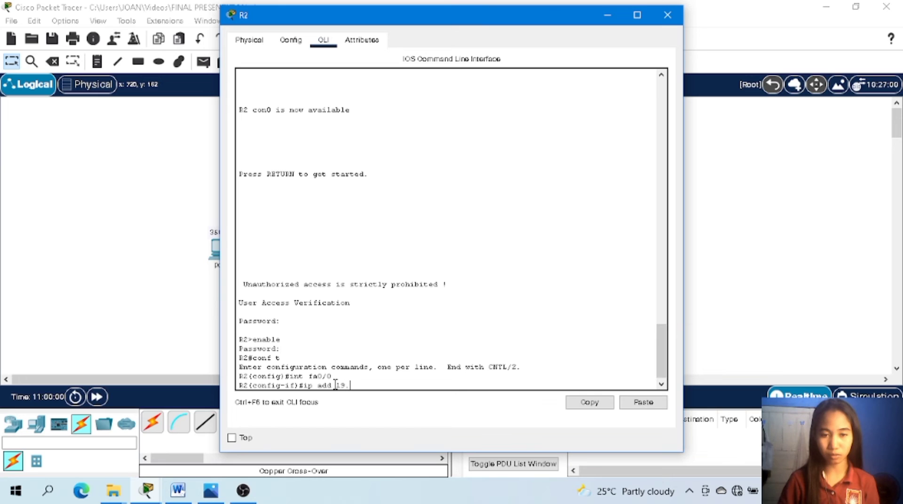
{"action": "type", "text": "2"}
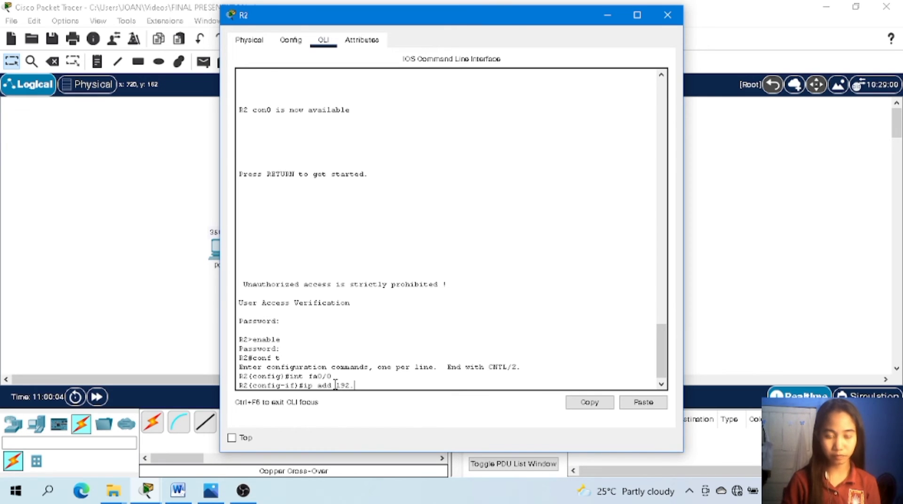
{"action": "type", "text": "168."}
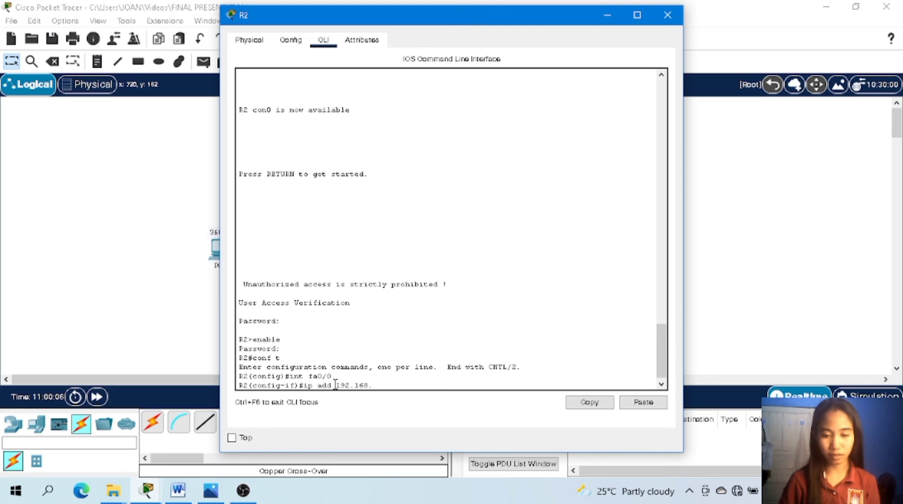
{"action": "type", "text": "4."}
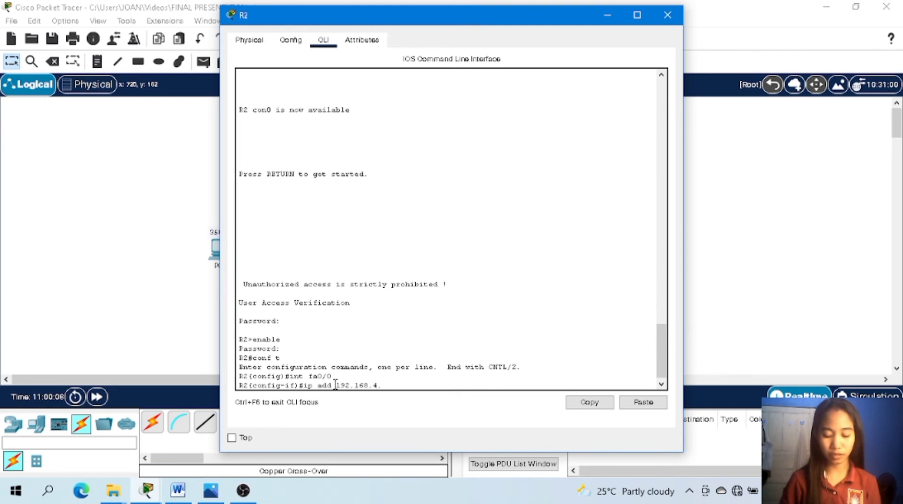
{"action": "type", "text": "1"}
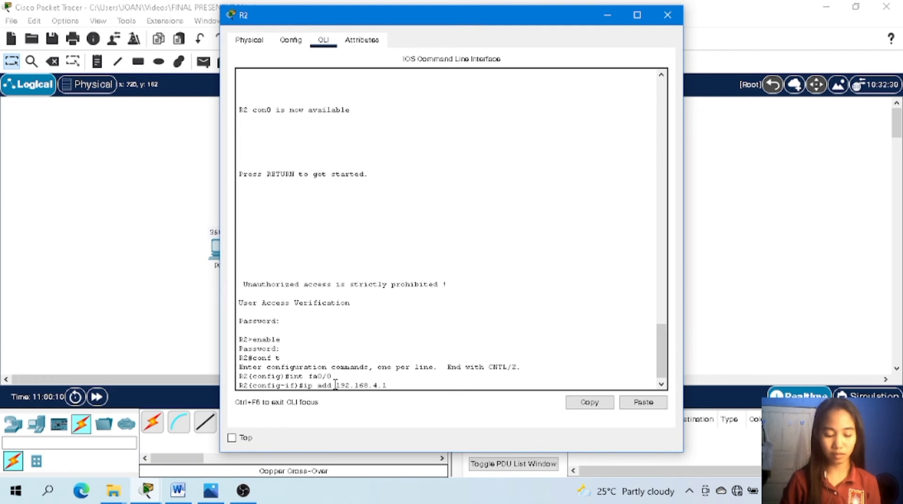
{"action": "type", "text": " 255.255"}
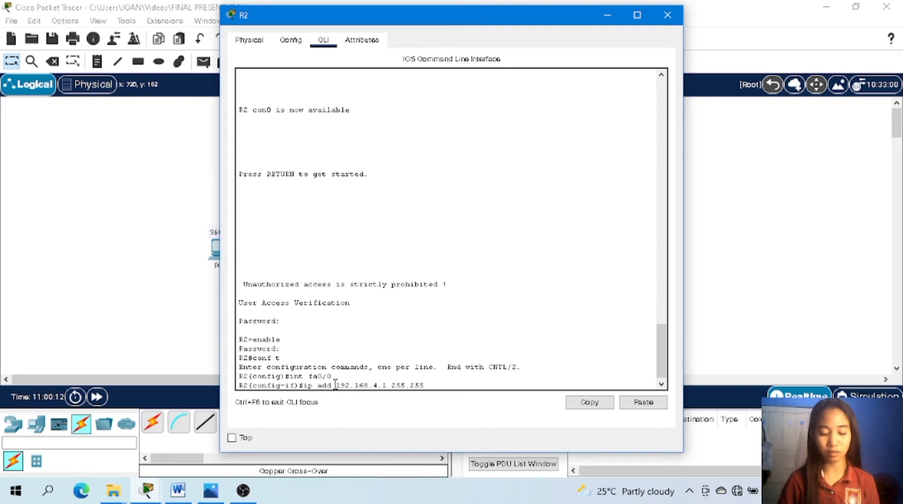
{"action": "type", "text": ".25"}
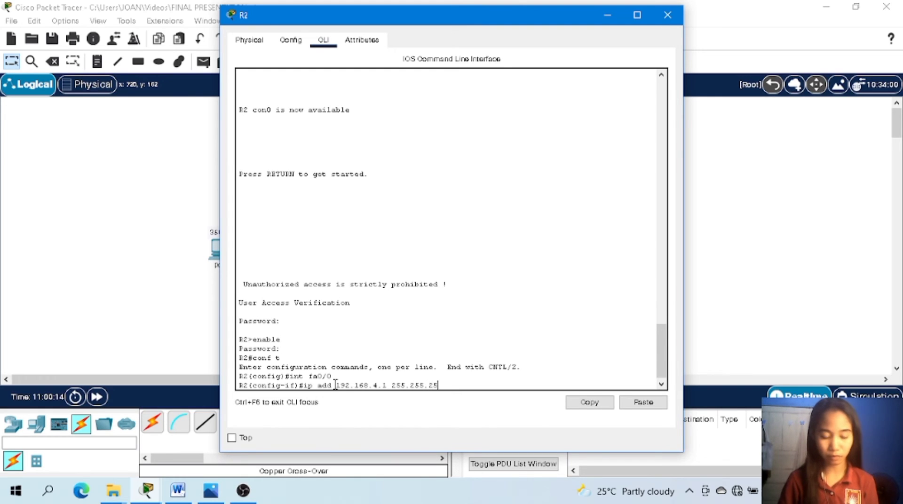
{"action": "type", "text": "4"}
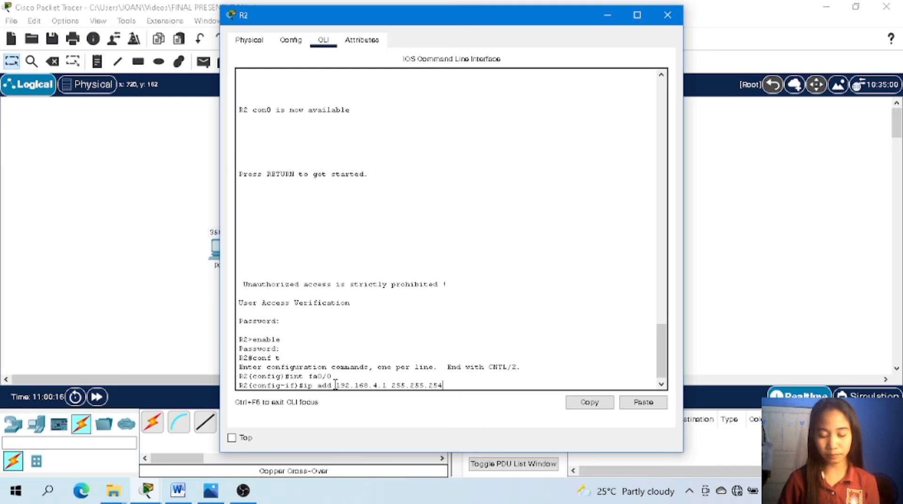
{"action": "type", "text": ".0"}
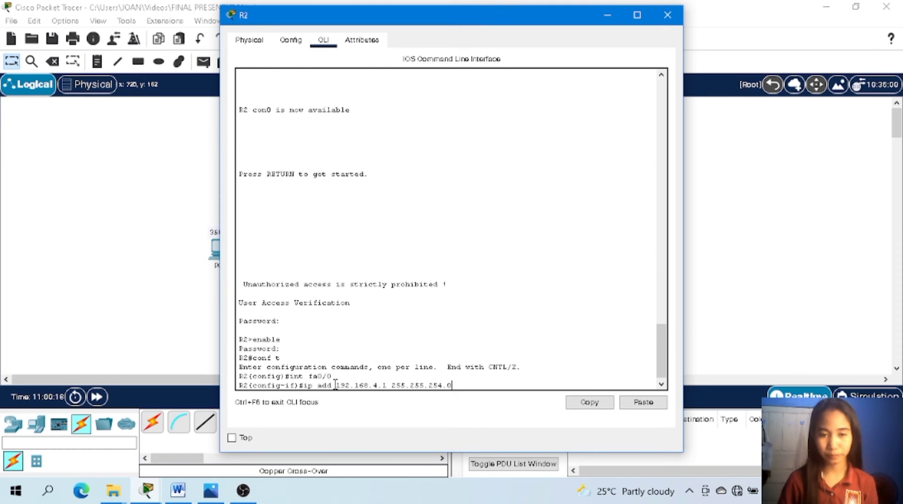
{"action": "key", "text": "Return"}
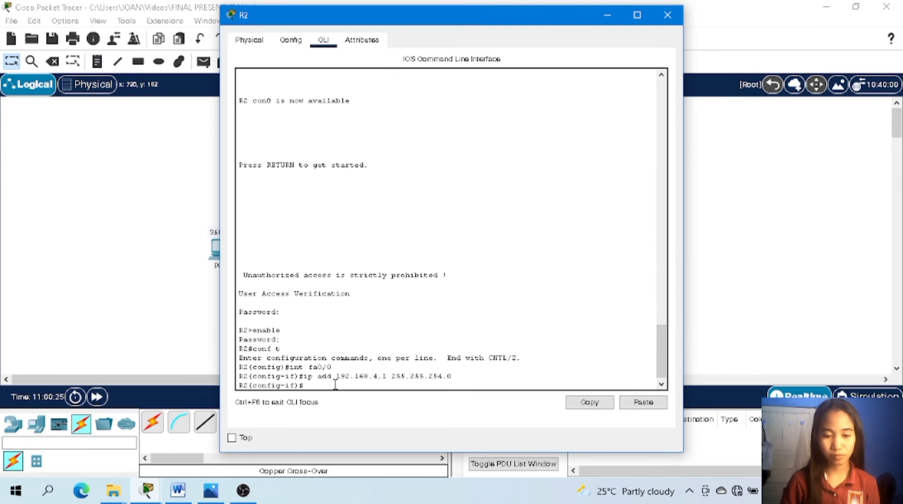
Assign IP address 192.168.7.1 with subnet mask 255.255.255.0 to R2's interface fa0/1 and enable it with no shut.
{"action": "type", "text": "int "}
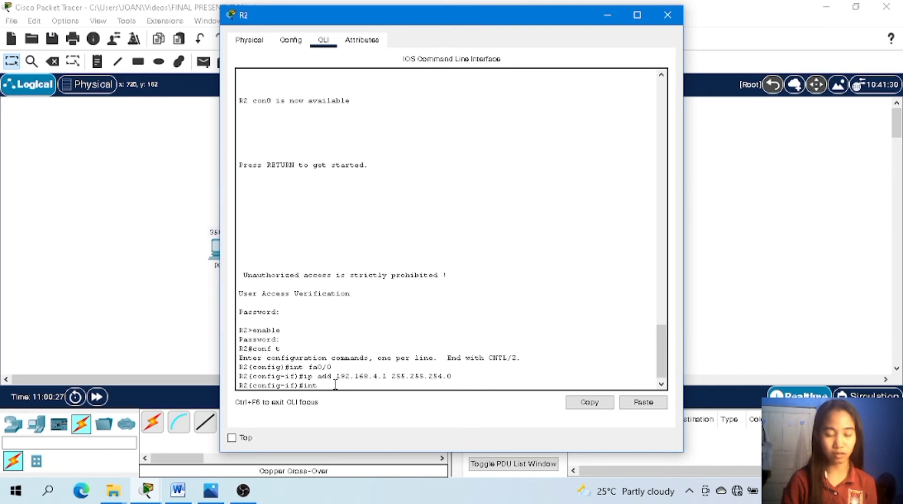
{"action": "type", "text": "fa"}
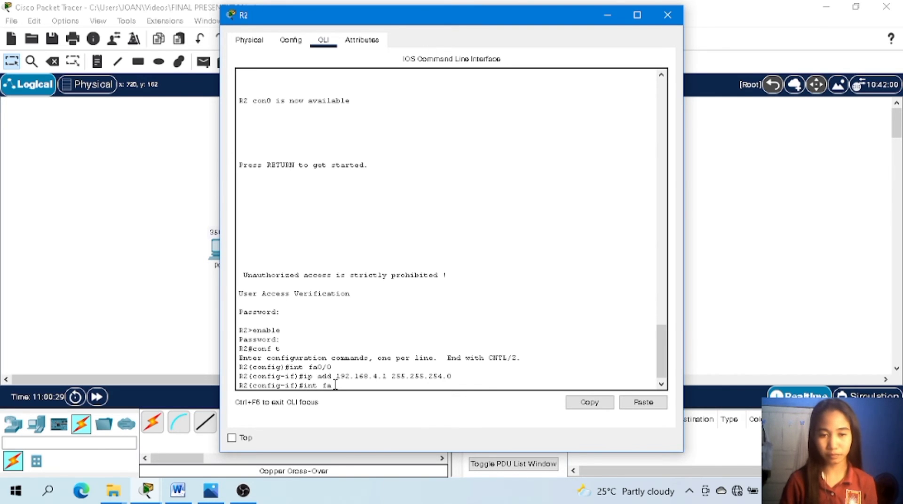
{"action": "type", "text": "0"}
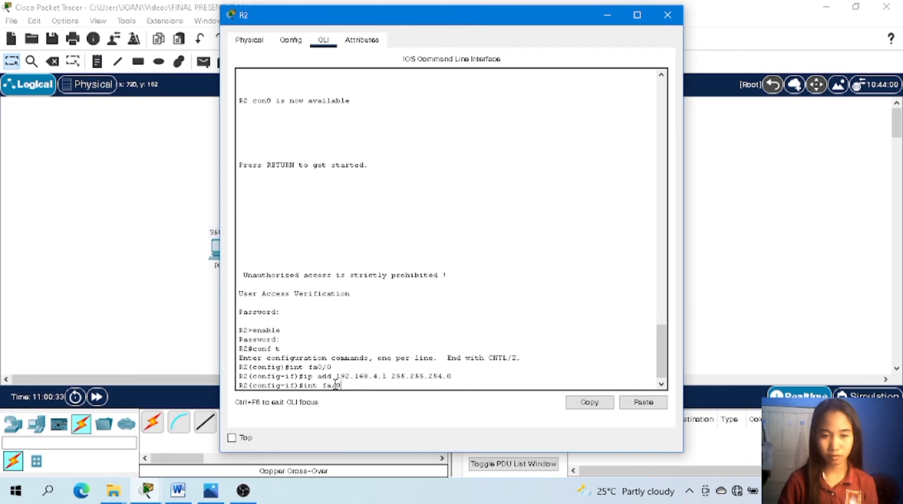
{"action": "key", "text": "BackSpace"}
{"action": "type", "text": "0/1"}
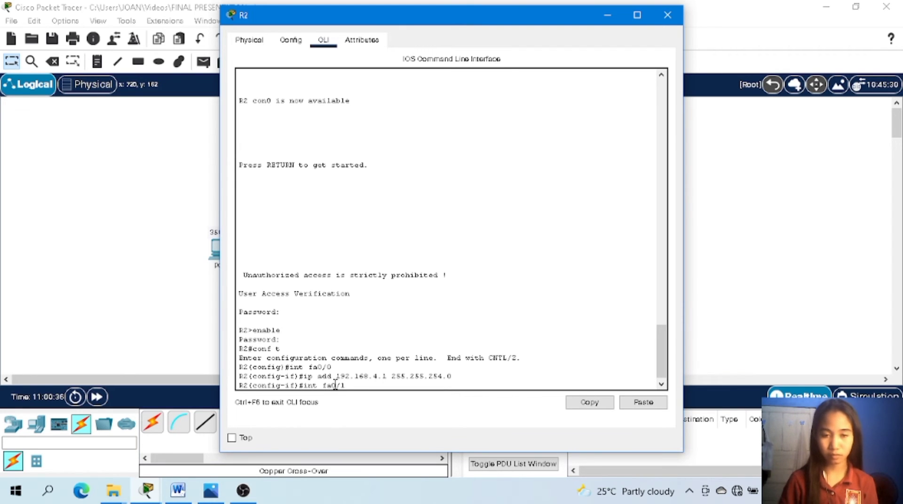
{"action": "key", "text": "Return"}
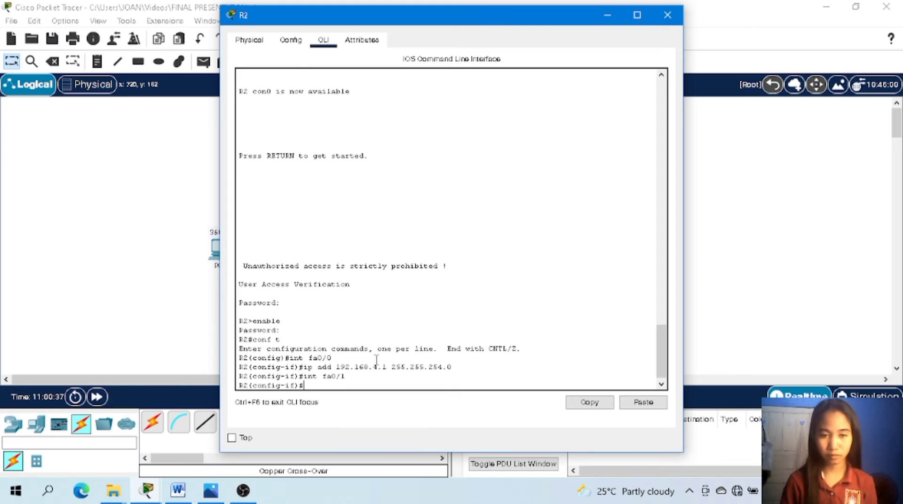
{"action": "type", "text": "ip "}
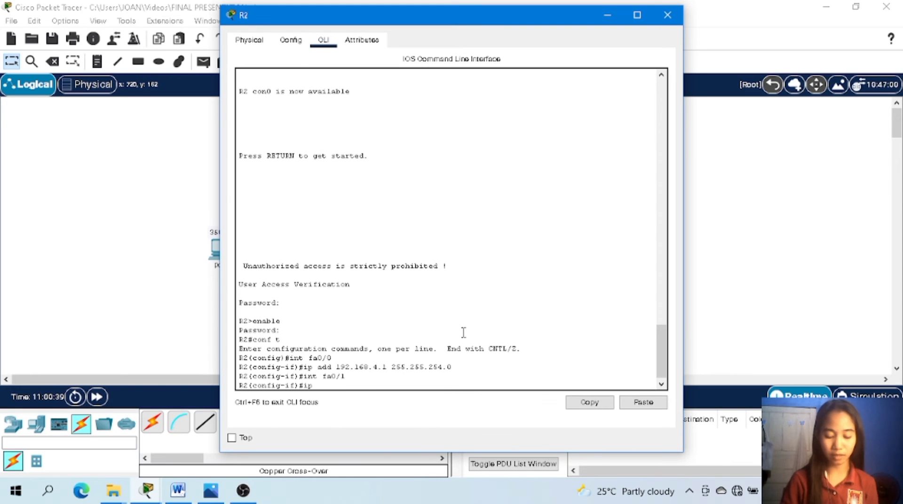
{"action": "type", "text": "ad"}
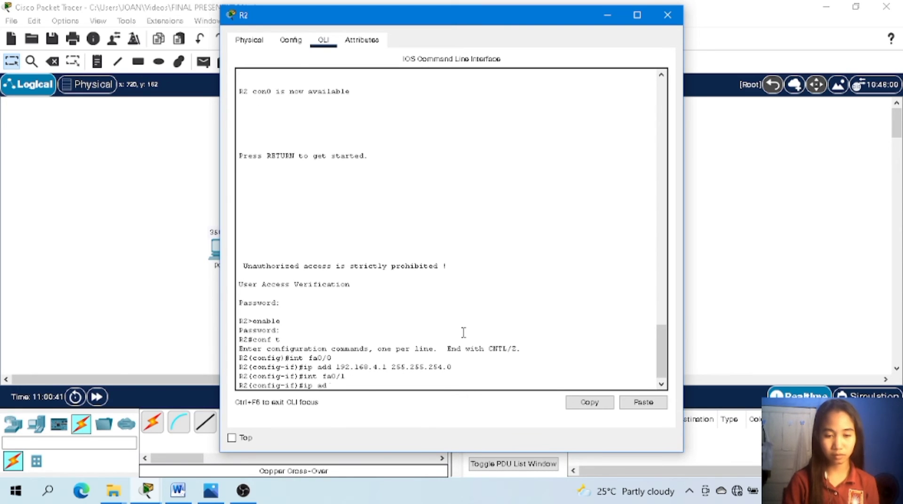
{"action": "type", "text": "d"}
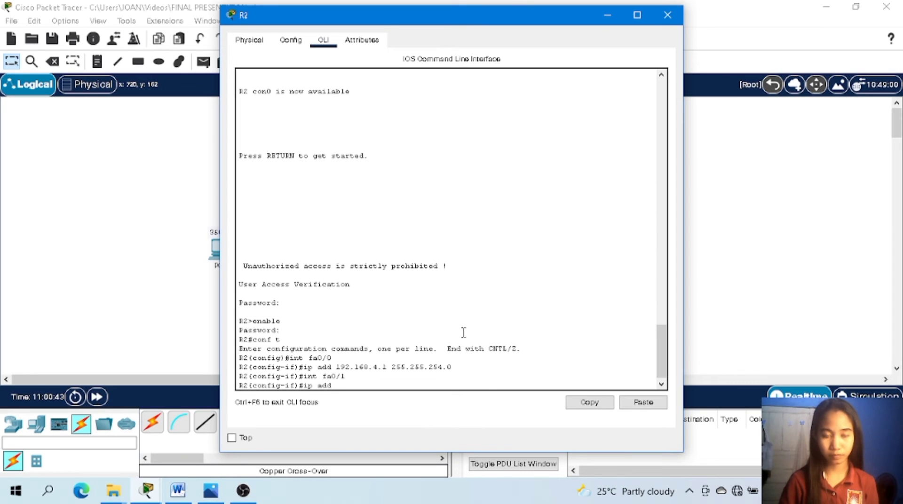
{"action": "type", "text": " 19"}
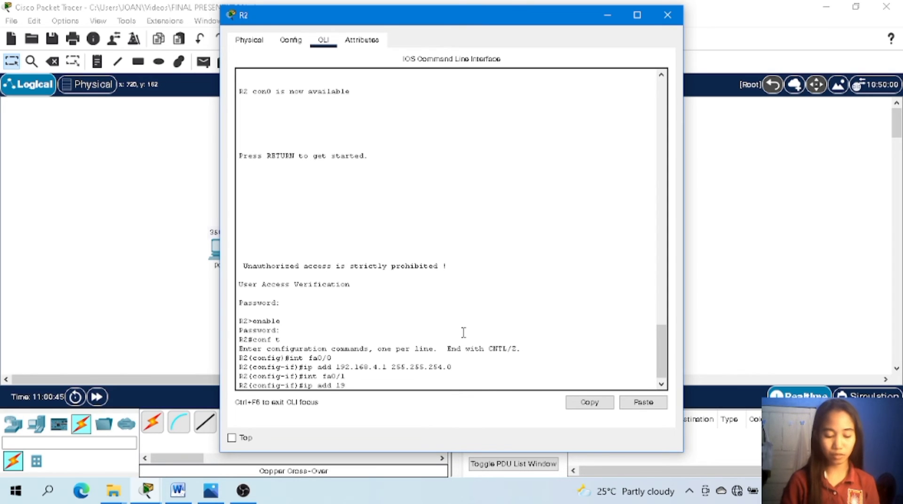
{"action": "type", "text": "2.168"}
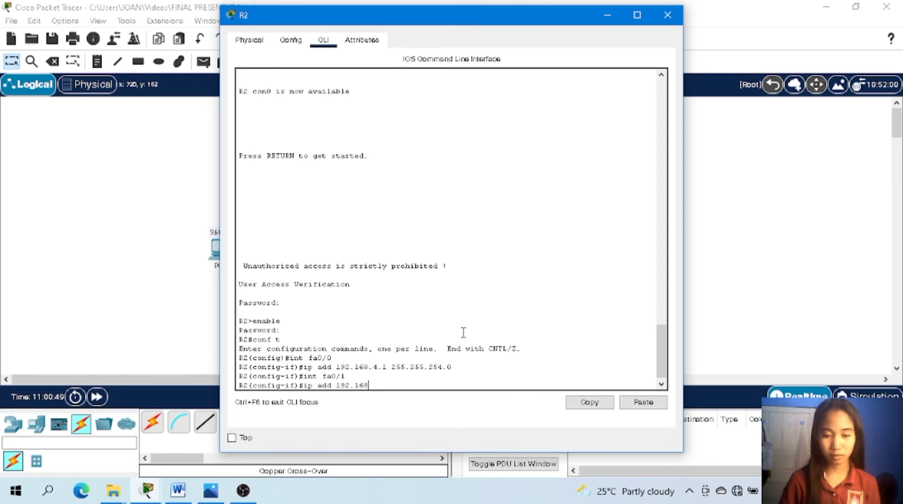
{"action": "type", "text": ".7.1"}
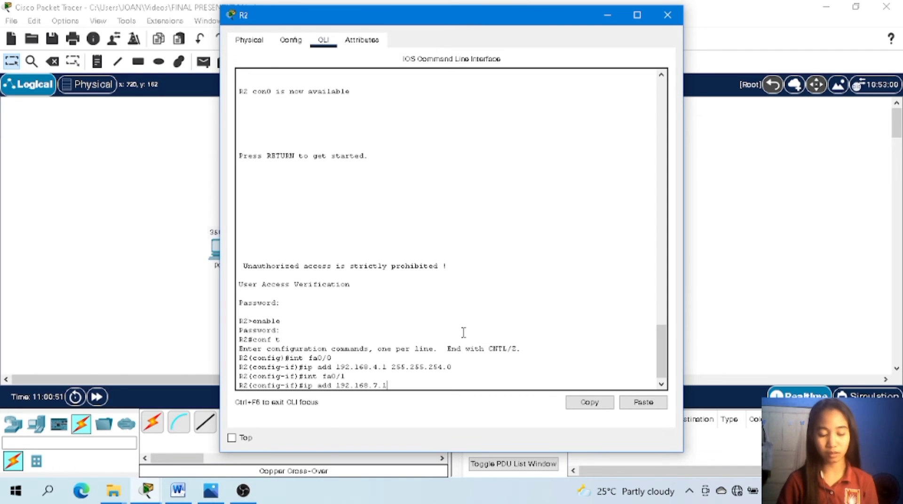
{"action": "type", "text": " 255.255."}
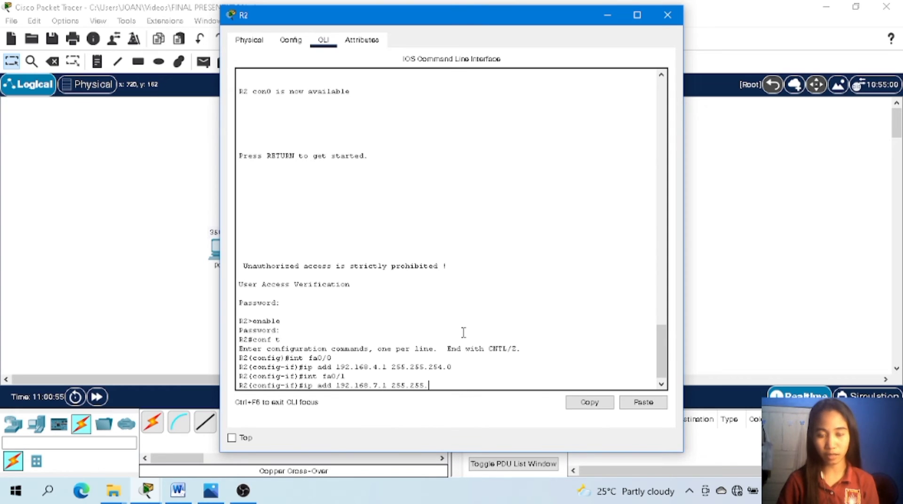
{"action": "type", "text": "255.0"}
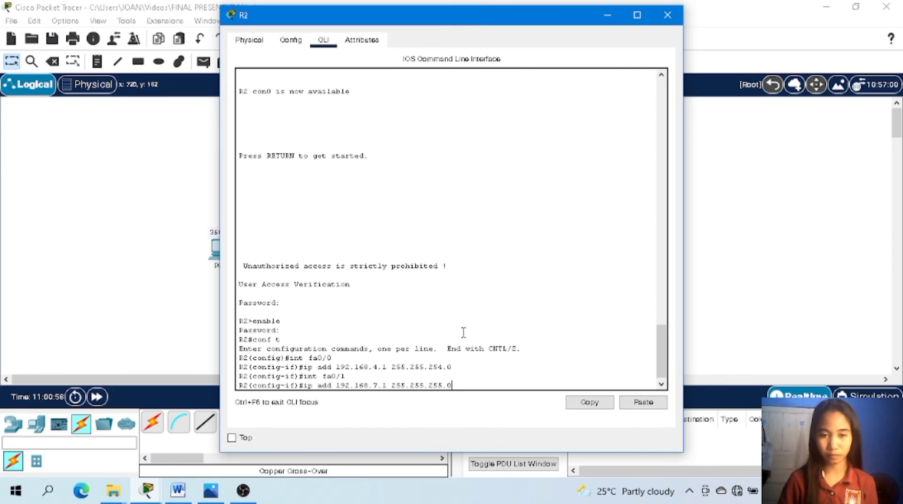
{"action": "key", "text": "Return"}
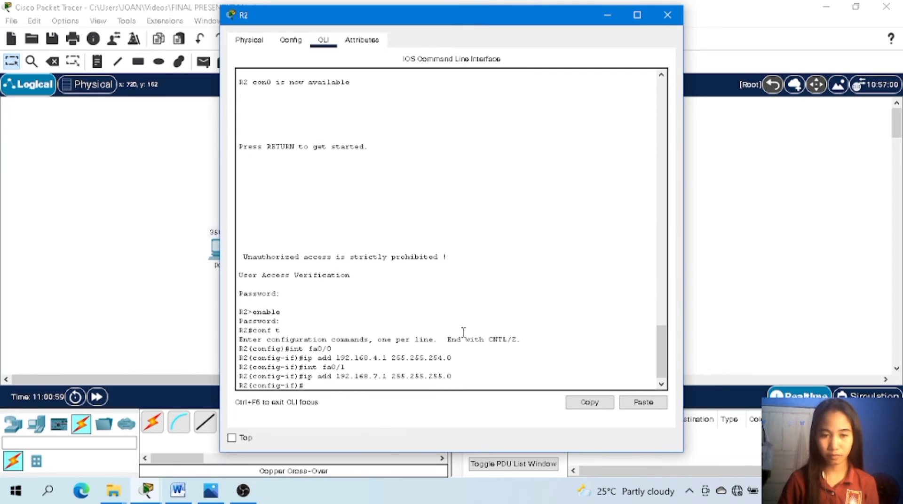
{"action": "type", "text": "no shut"}
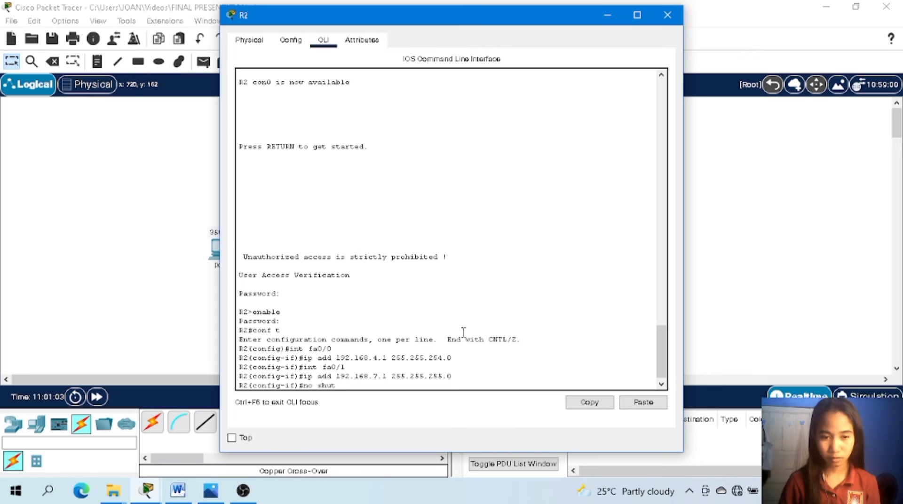
{"action": "key", "text": "Return"}
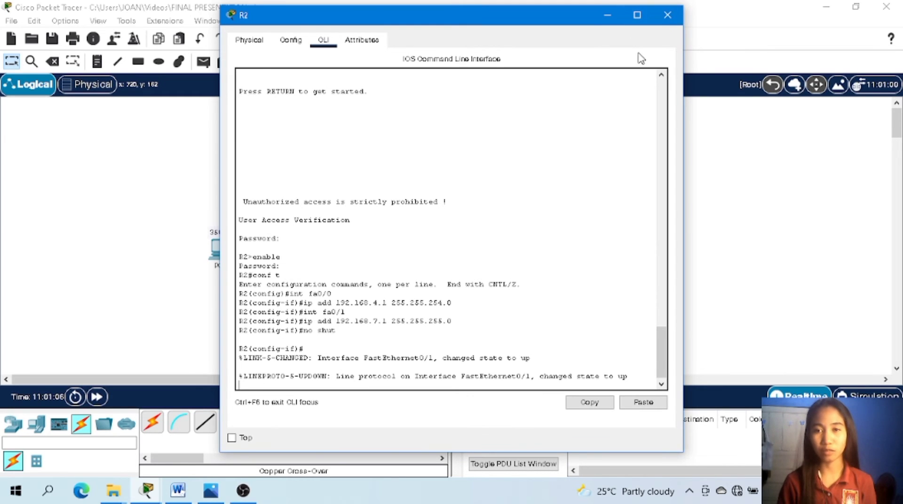
Switch from R2 to R1's command line and enable interface fa0/1 with no shut.
{"action": "left_click", "coordinate": [667, 14]}
{"action": "left_click", "coordinate": [368, 283]}
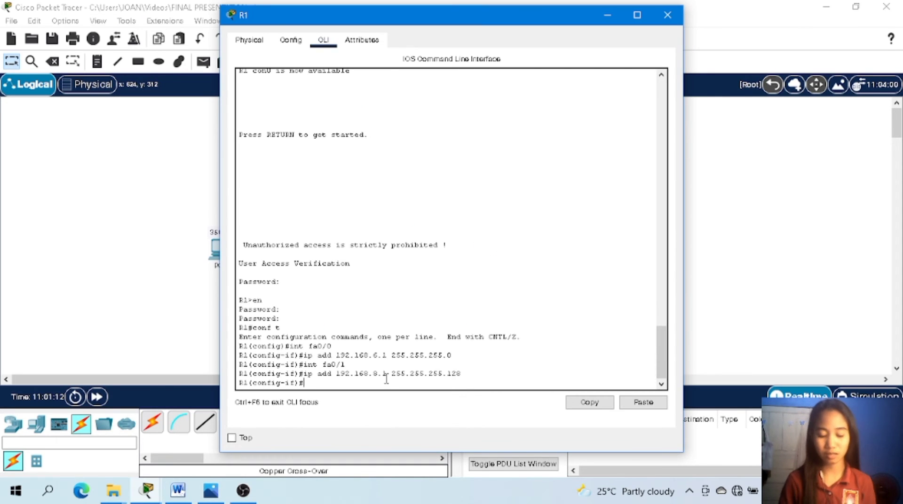
{"action": "type", "text": "no shut"}
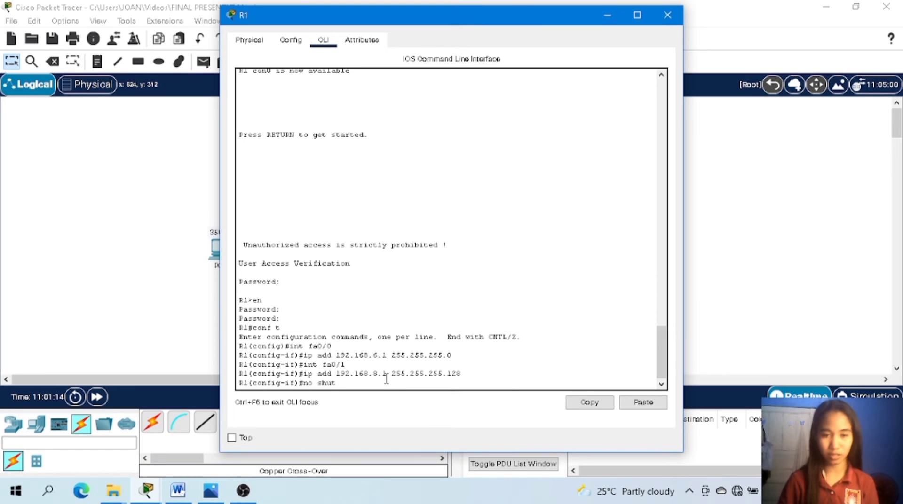
{"action": "key", "text": "Return"}
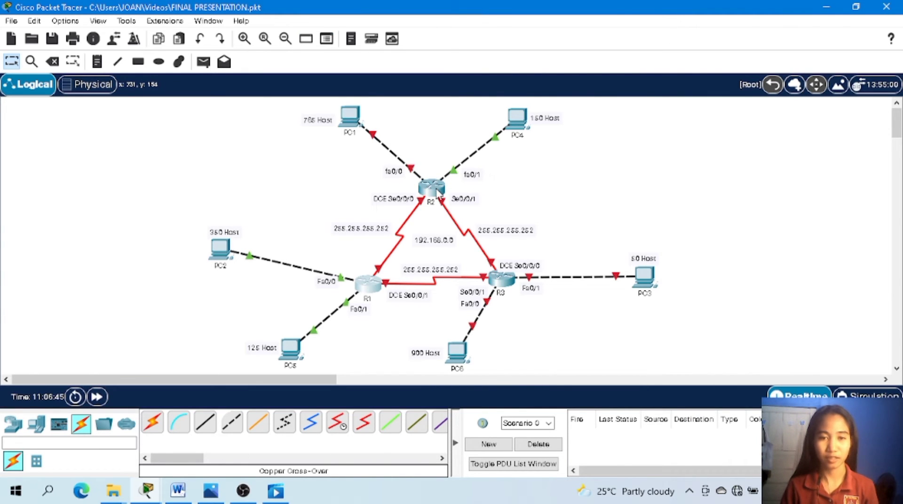
Reopen R2's command line and enter interface configuration for fa0/0 with int fa0/0.
{"action": "mouse_move", "coordinate": [352, 130]}
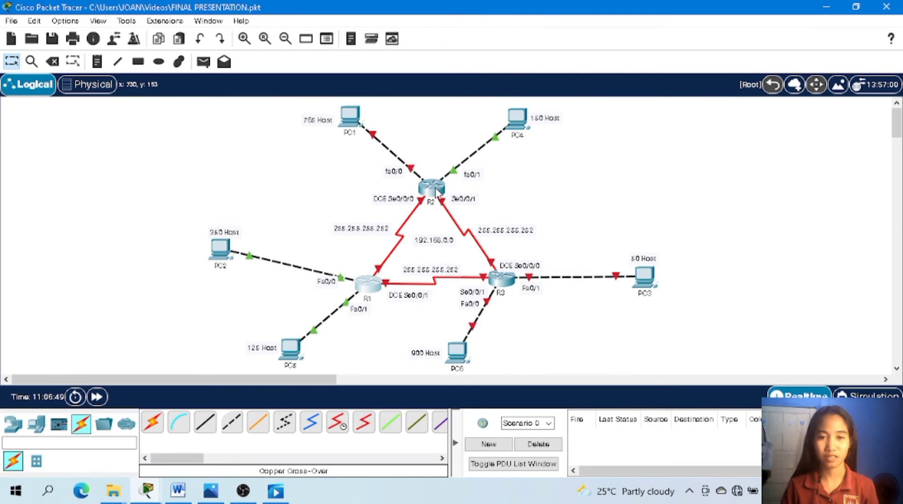
{"action": "left_click", "coordinate": [435, 191]}
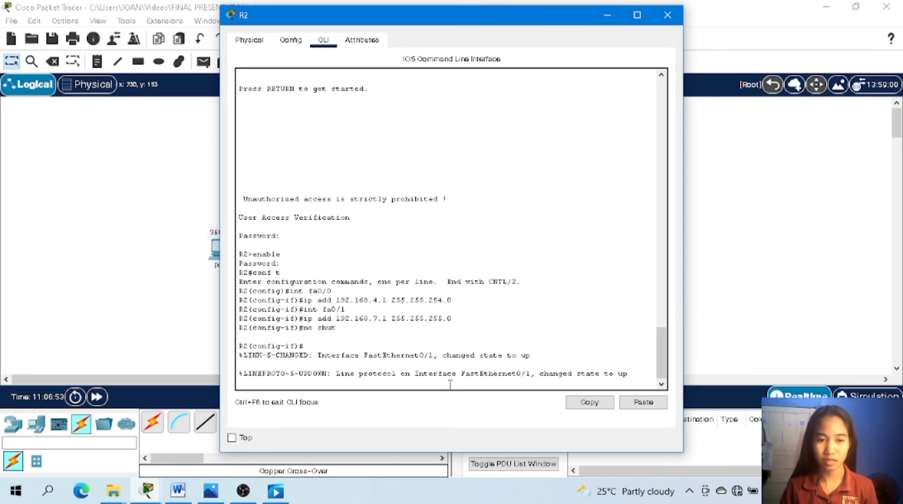
{"action": "key", "text": "Return"}
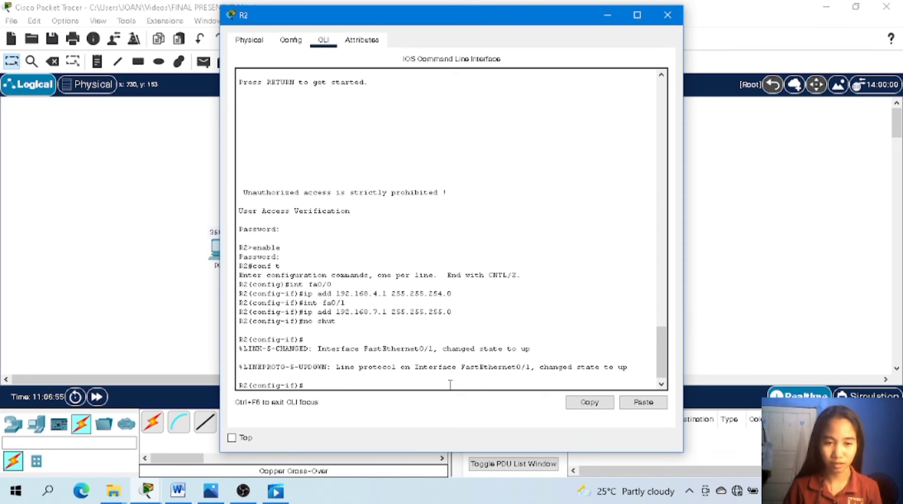
{"action": "type", "text": "fa0/"}
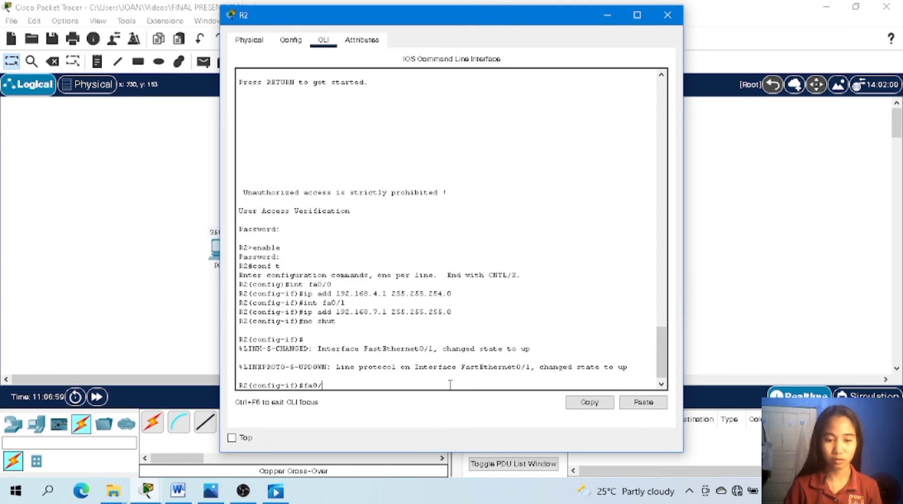
{"action": "key", "text": "BackSpace"}
{"action": "key", "text": "BackSpace"}
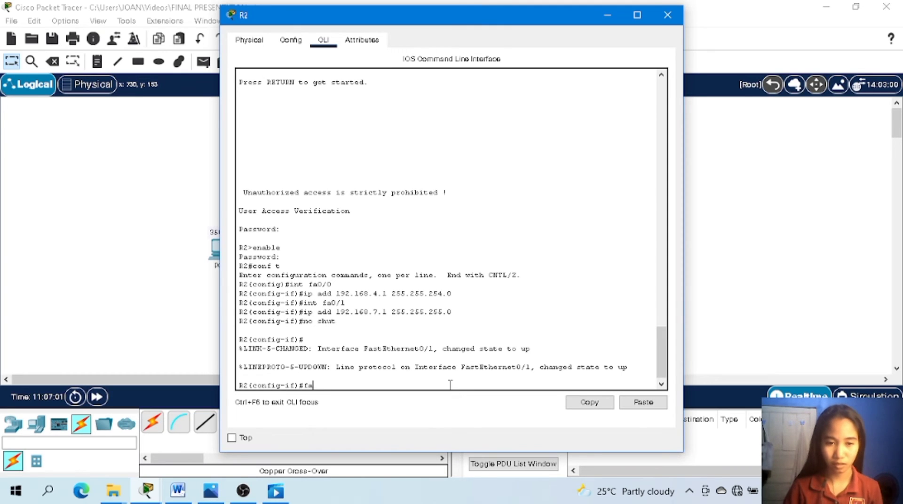
{"action": "key", "text": "BackSpace"}
{"action": "key", "text": "BackSpace"}
{"action": "type", "text": "int f"}
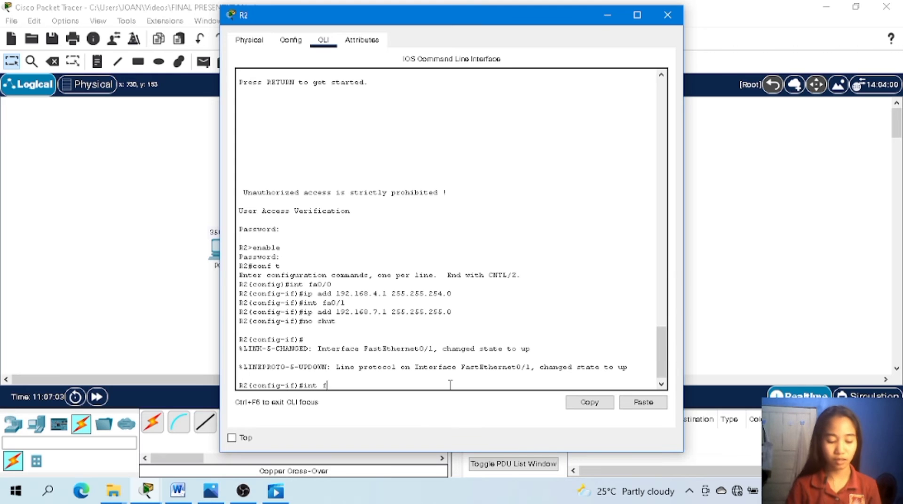
{"action": "type", "text": "a0/0"}
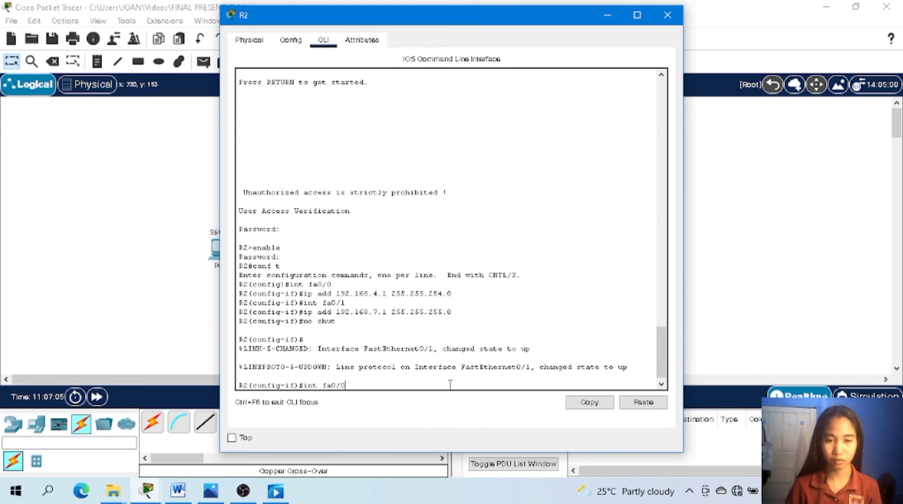
{"action": "key", "text": "Return"}
Assign IP address 192.168.4.1 with subnet mask 255.255.254.0 to R2's interface fa0/0 again.
{"action": "type", "text": "ip"}
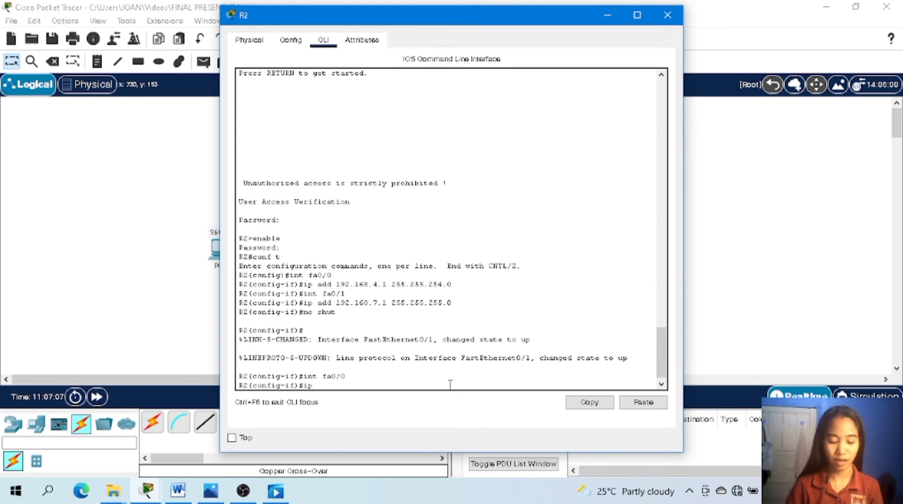
{"action": "type", "text": " add 192/"}
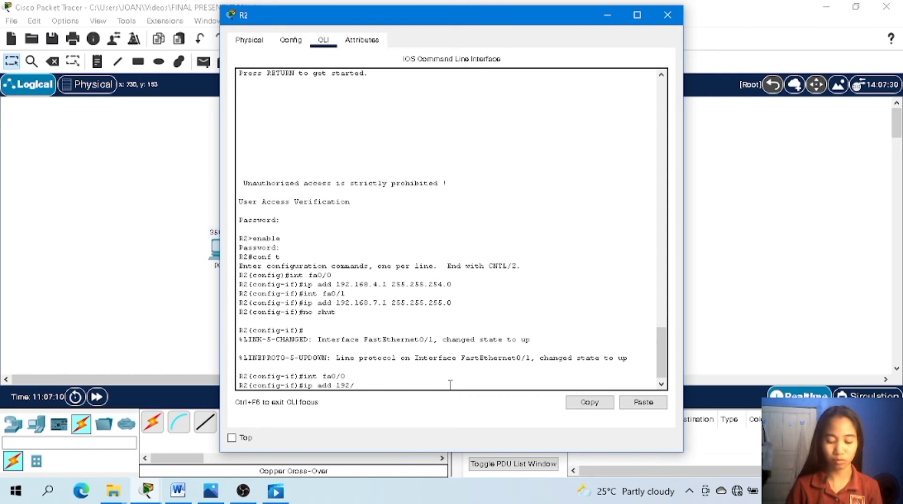
{"action": "key", "text": "BackSpace"}
{"action": "type", "text": ".1"}
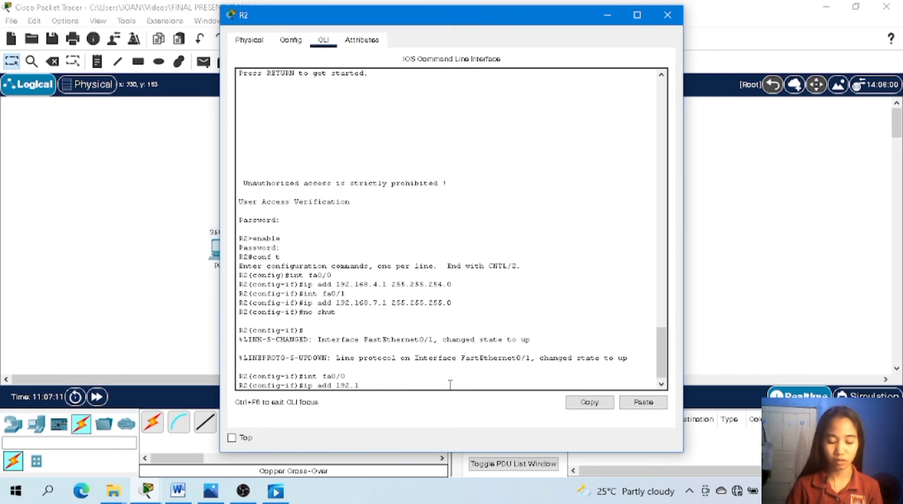
{"action": "type", "text": "6"}
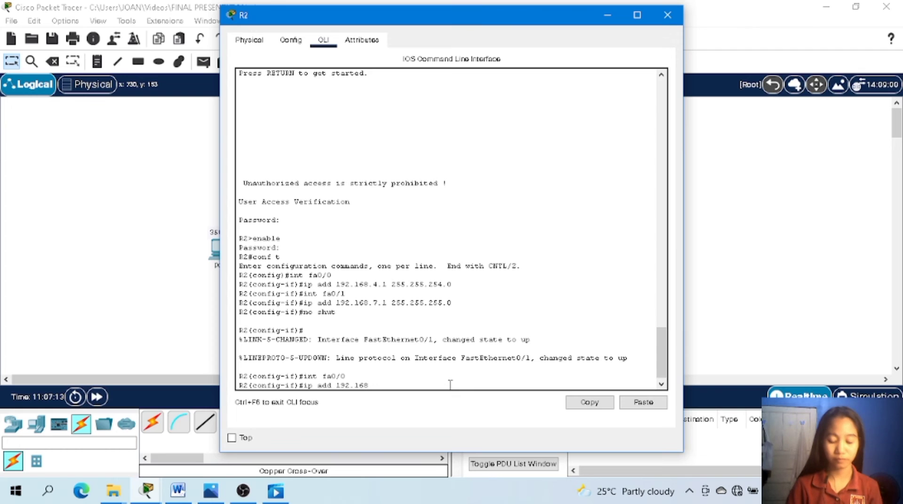
{"action": "type", "text": "8."}
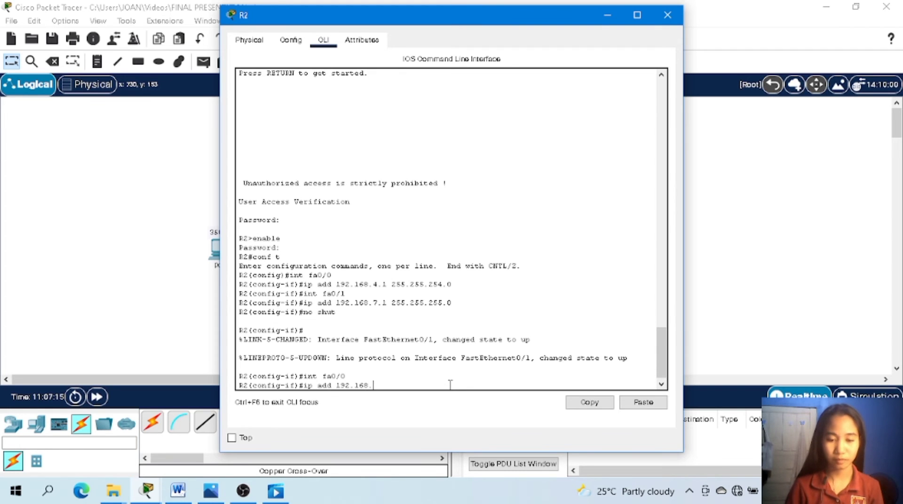
{"action": "type", "text": "4"}
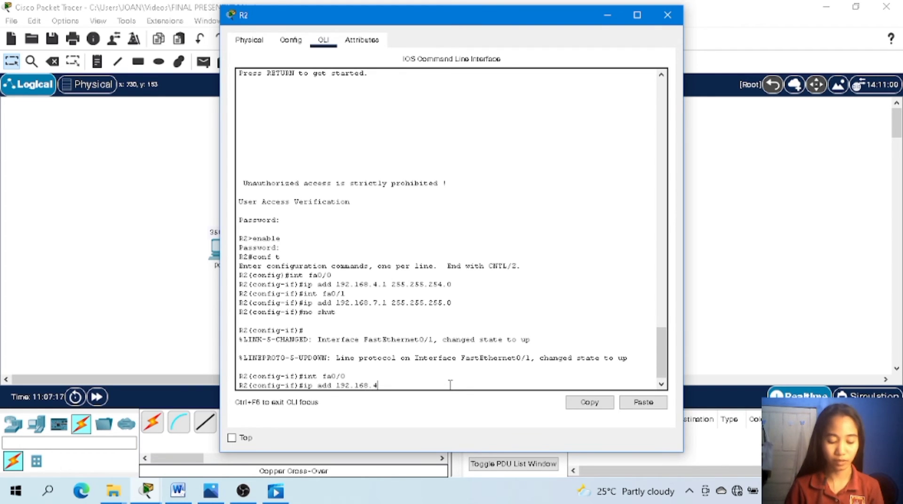
{"action": "type", "text": ".1"}
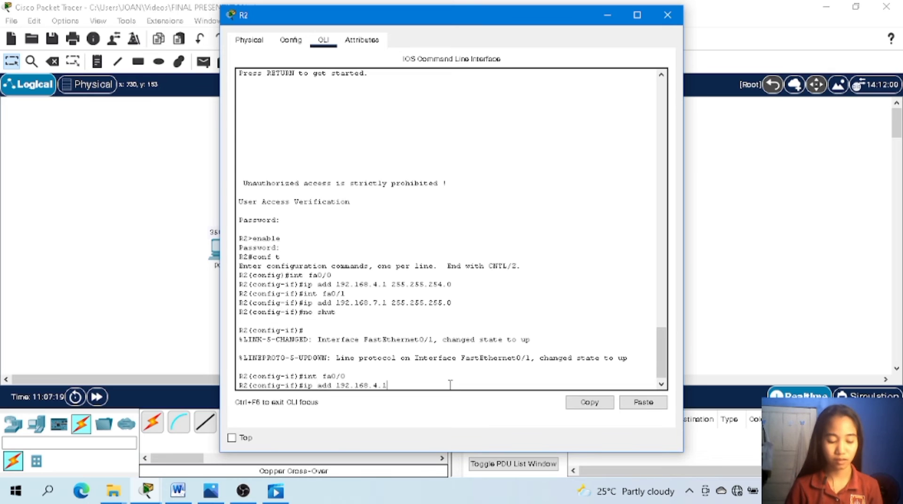
{"action": "type", "text": " 2"}
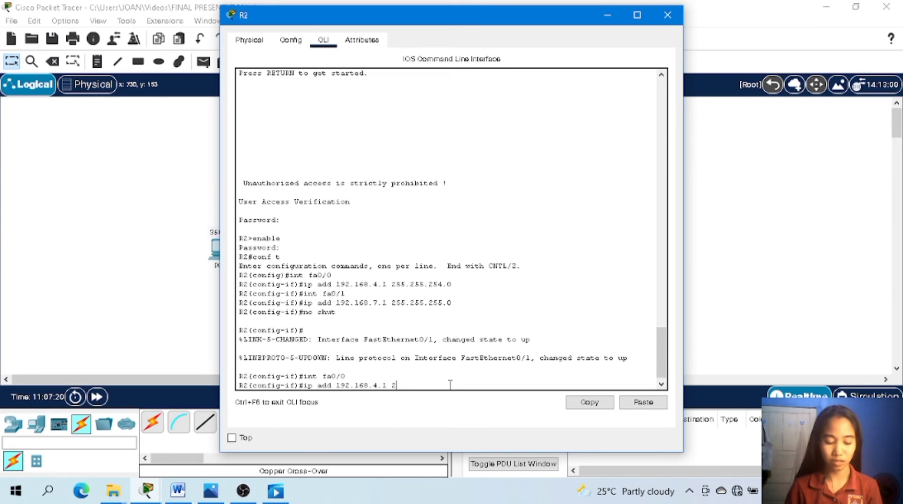
{"action": "type", "text": "55.25"}
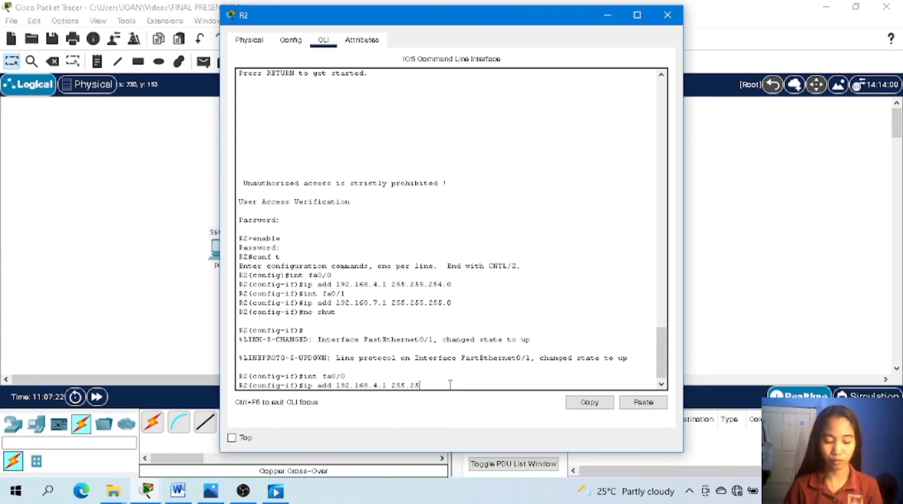
{"action": "type", "text": "5.254"}
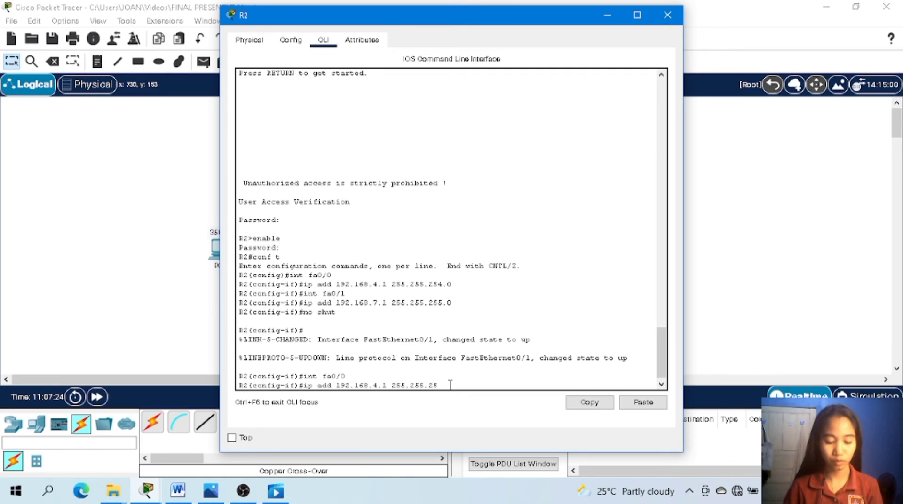
{"action": "type", "text": "."}
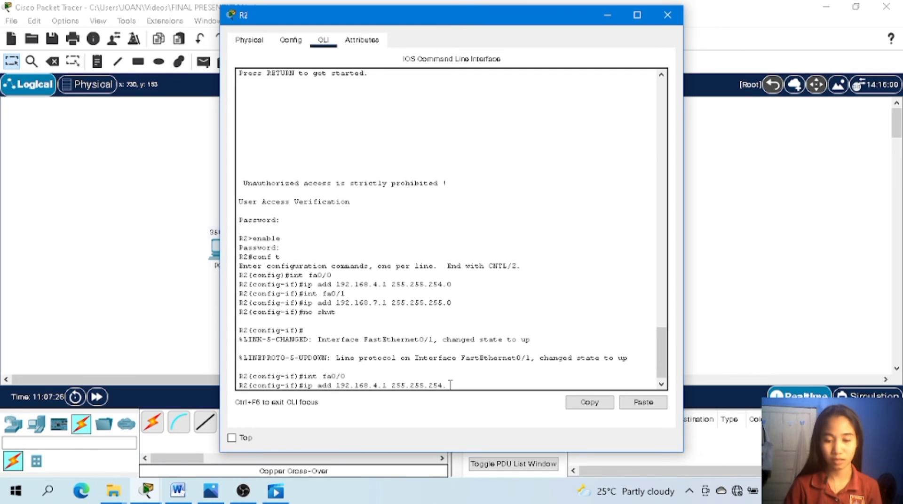
{"action": "type", "text": "0"}
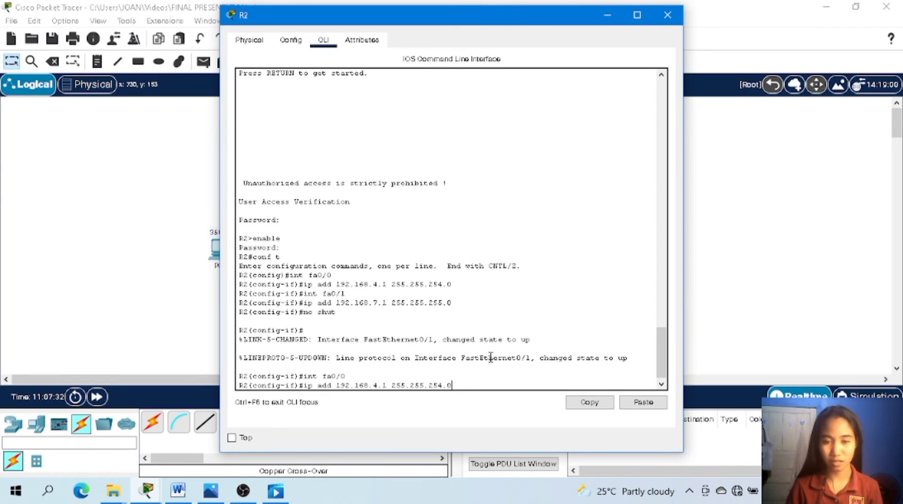
{"action": "key", "text": "Return"}
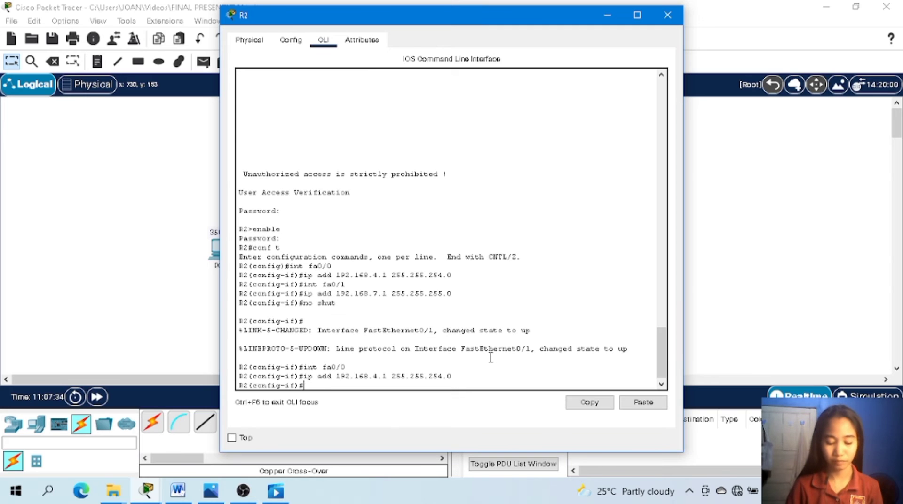
Enable R2's interface fa0/0 with no shut and minimize the R2 window.
{"action": "type", "text": "no shut"}
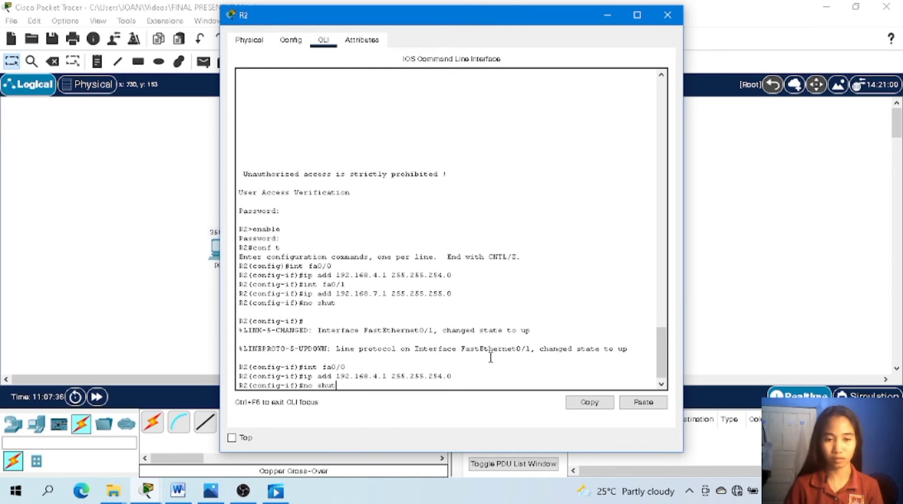
{"action": "key", "text": "Return"}
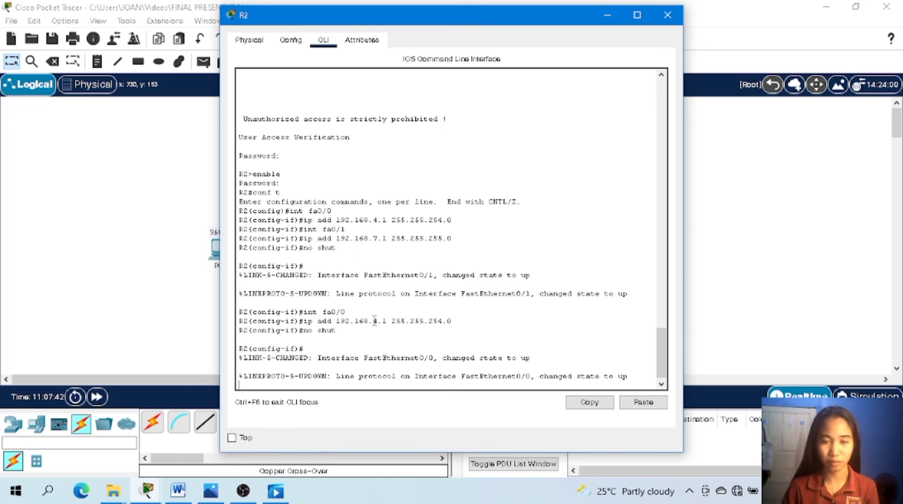
{"action": "left_click", "coordinate": [606, 15]}
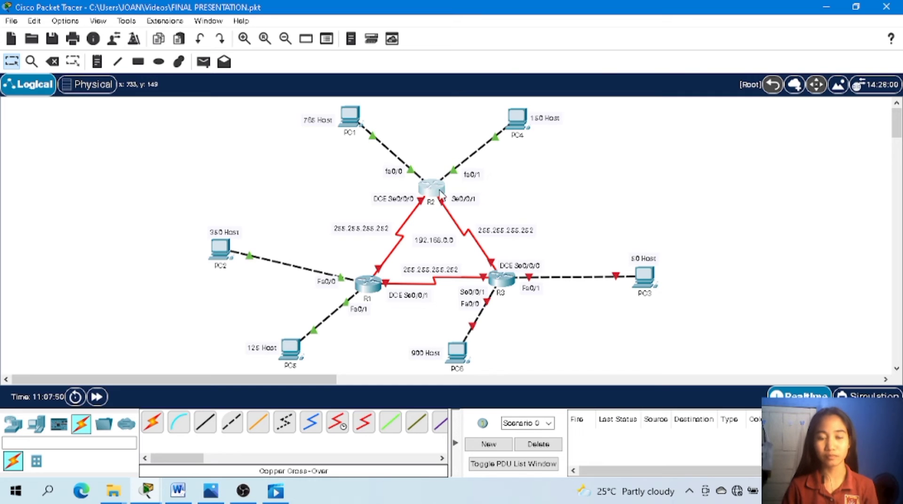
Open R3's command line, log in with the line password, and enter privileged mode with enable and the enable secret password.
{"action": "left_click", "coordinate": [505, 281]}
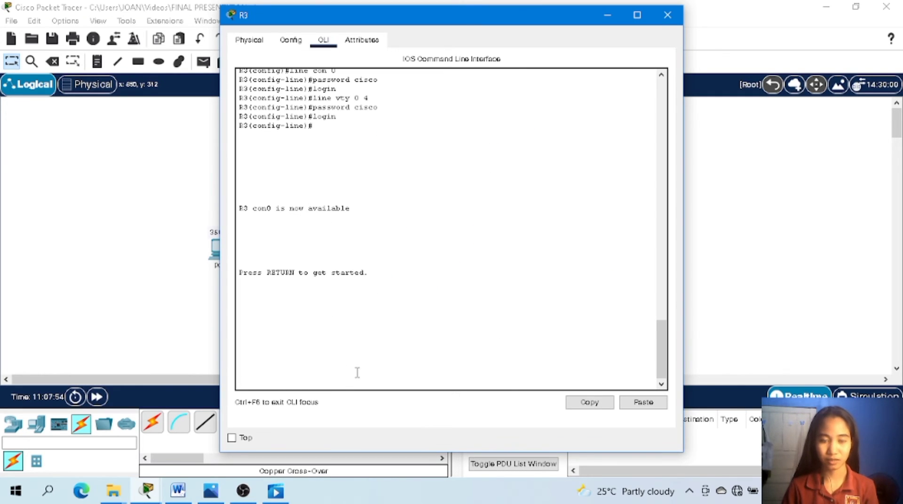
{"action": "key", "text": "Return"}
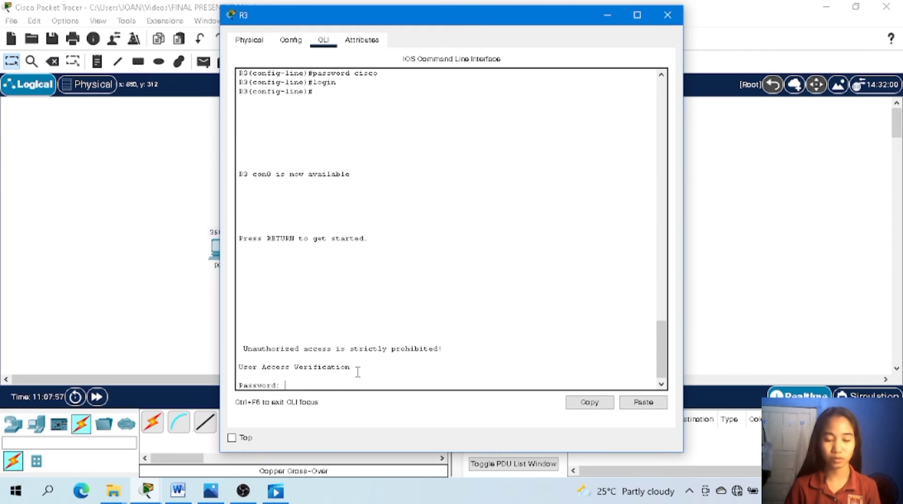
{"action": "key", "text": "Return"}
{"action": "type", "text": "nable"}
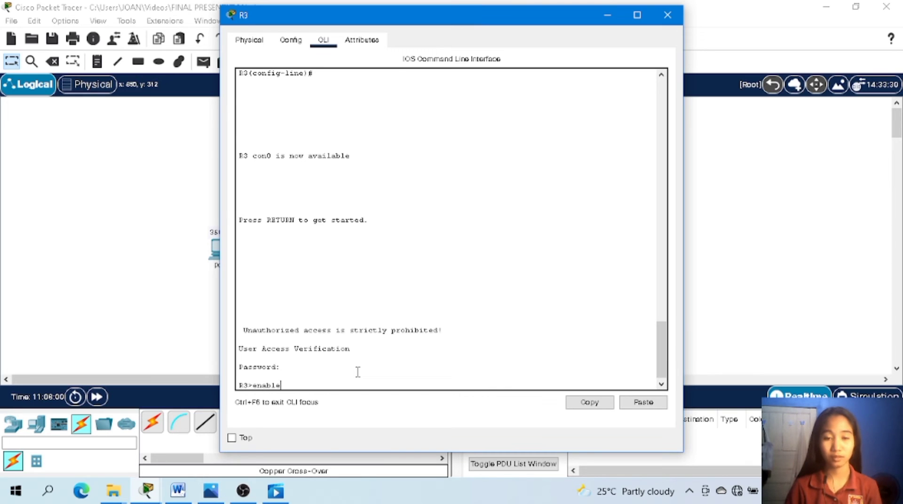
{"action": "key", "text": "Return"}
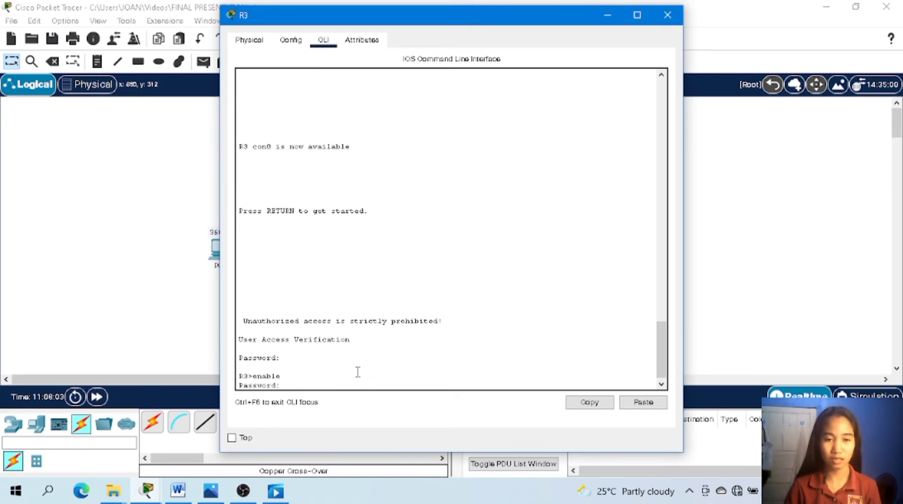
{"action": "key", "text": "Return"}
Enter global configuration mode on R3 with conf t and open interface fa0/0 with int fa0/0.
{"action": "type", "text": "conf t"}
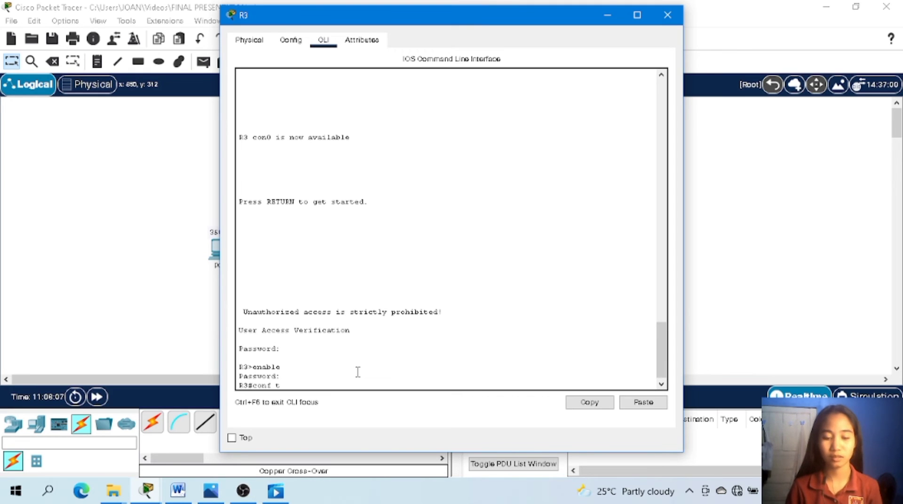
{"action": "key", "text": "Return"}
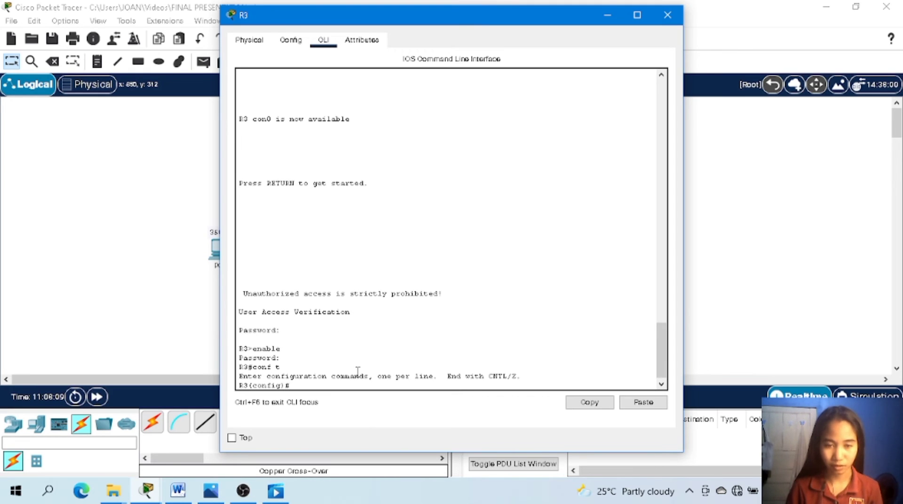
{"action": "type", "text": "int"}
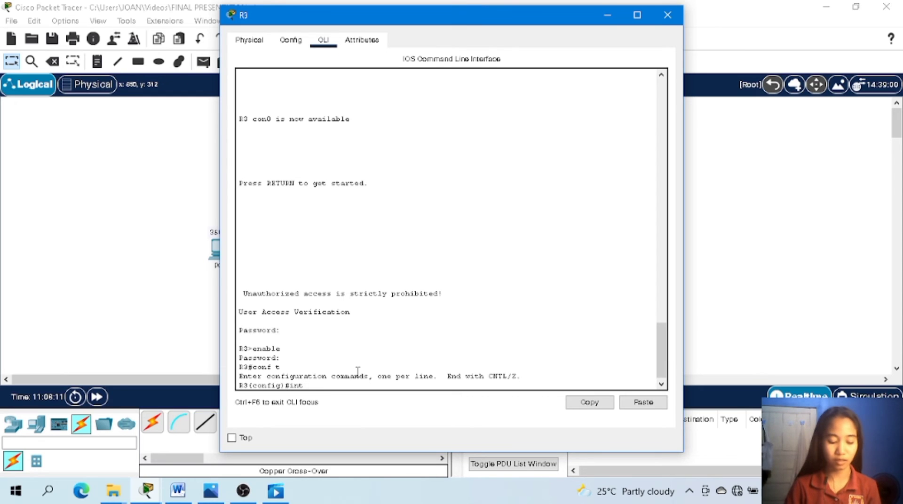
{"action": "type", "text": " fa0/0"}
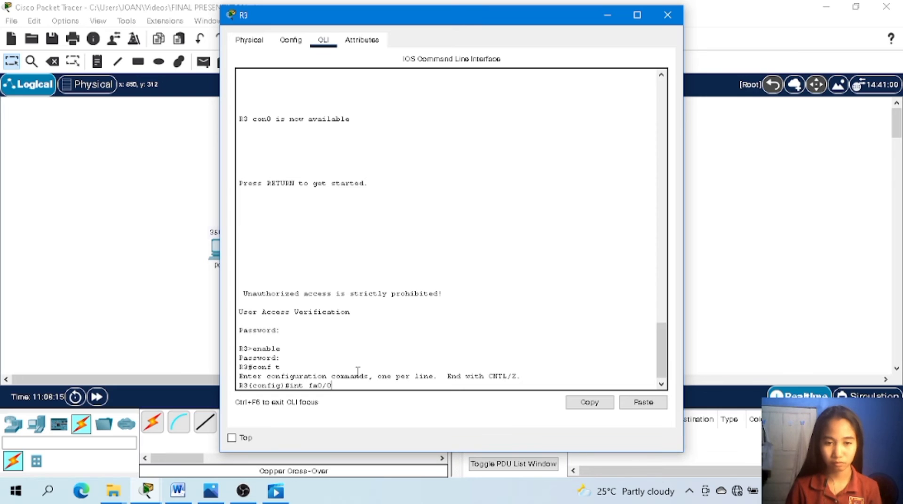
{"action": "key", "text": "Return"}
Assign IP address 192.168.0.1 with subnet mask 255.255.252.0 to R3's interface fa0/0.
{"action": "type", "text": "ip "}
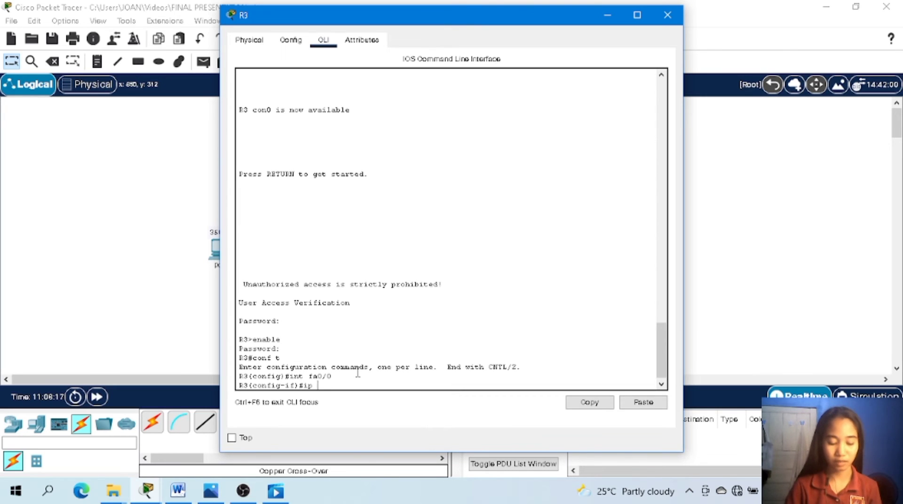
{"action": "type", "text": "add 19"}
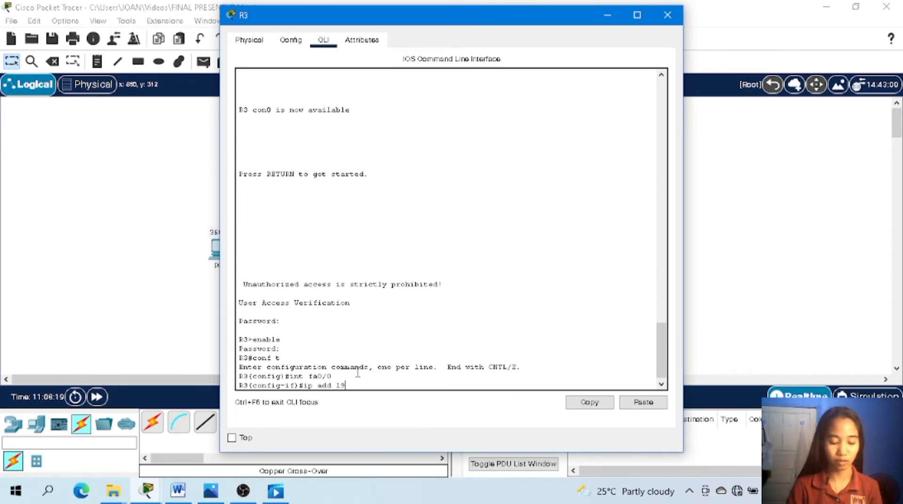
{"action": "type", "text": "2.168"}
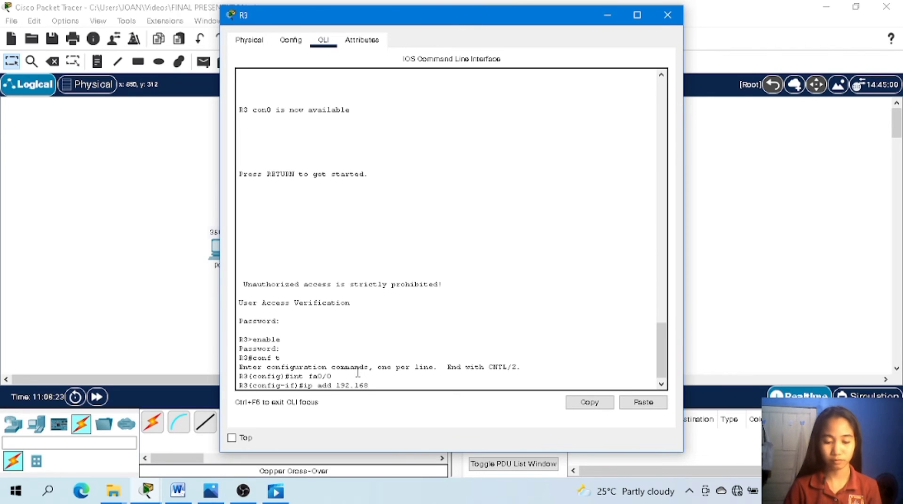
{"action": "type", "text": ".0.1"}
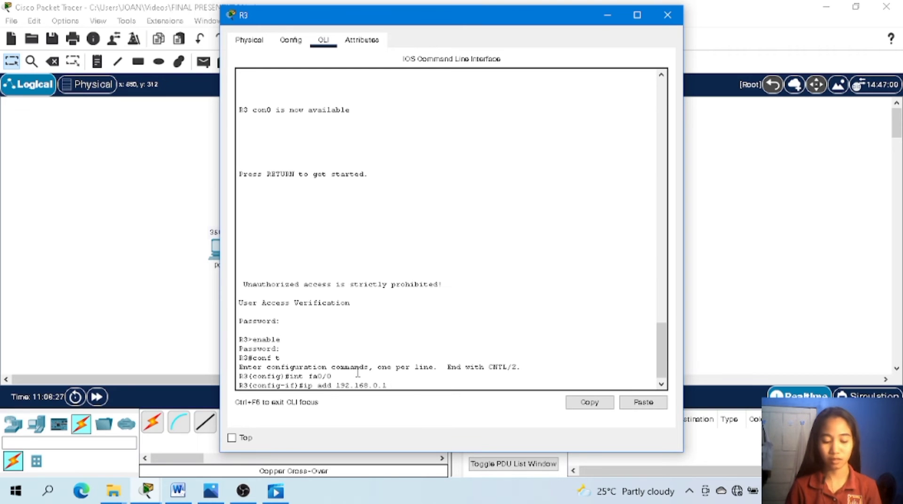
{"action": "type", "text": " 255"}
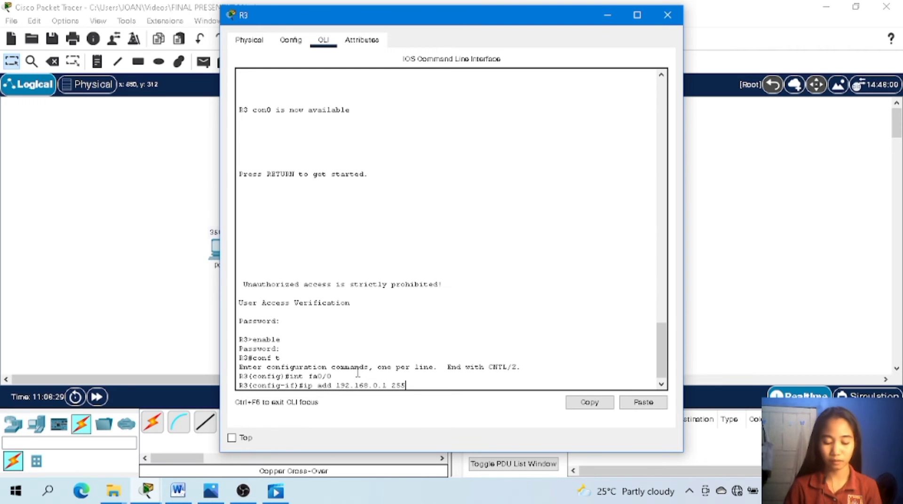
{"action": "type", "text": ".255.255.2"}
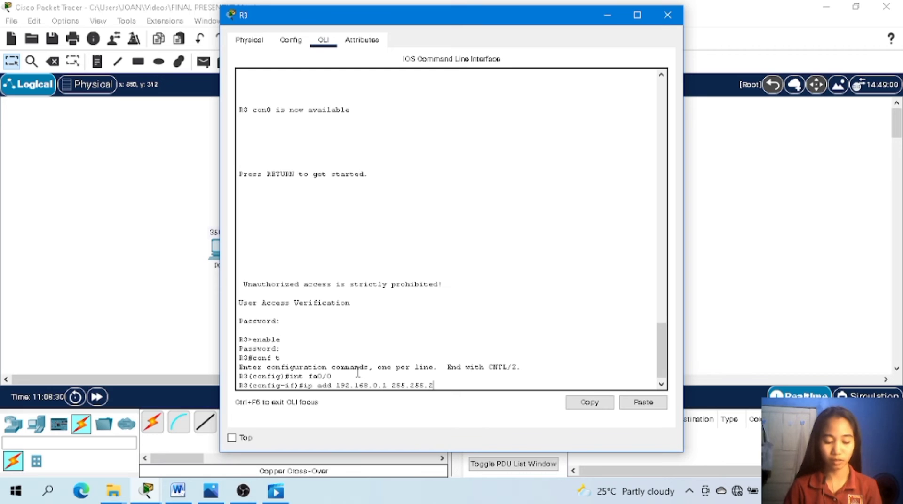
{"action": "type", "text": "52"}
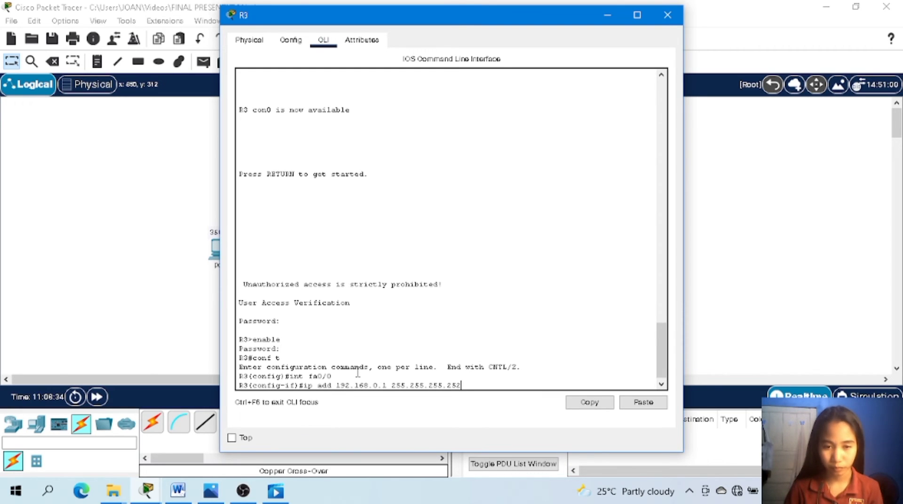
{"action": "key", "text": "BackSpace"}
{"action": "key", "text": "BackSpace"}
{"action": "key", "text": "BackSpace"}
{"action": "key", "text": "BackSpace"}
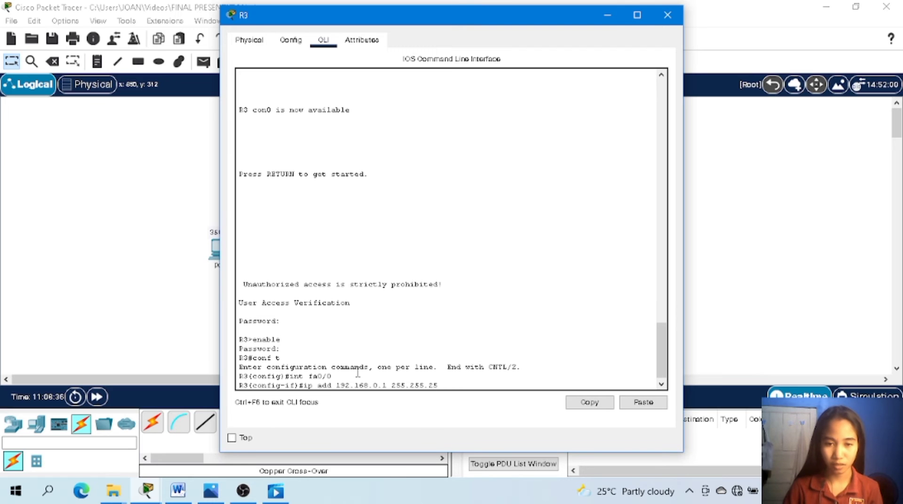
{"action": "type", "text": ".0"}
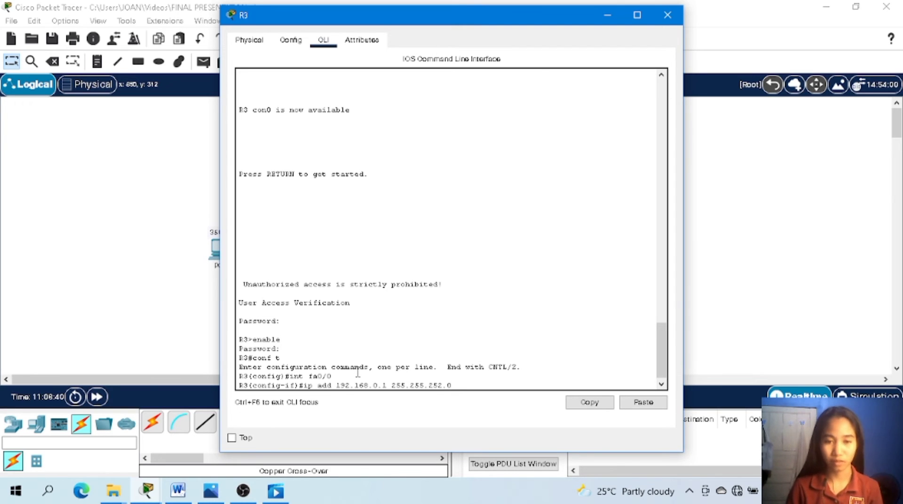
{"action": "key", "text": "Return"}
Enable R3's interface fa0/0 with no shut and return to a clean configuration prompt.
{"action": "type", "text": "nfig-if)#n"}
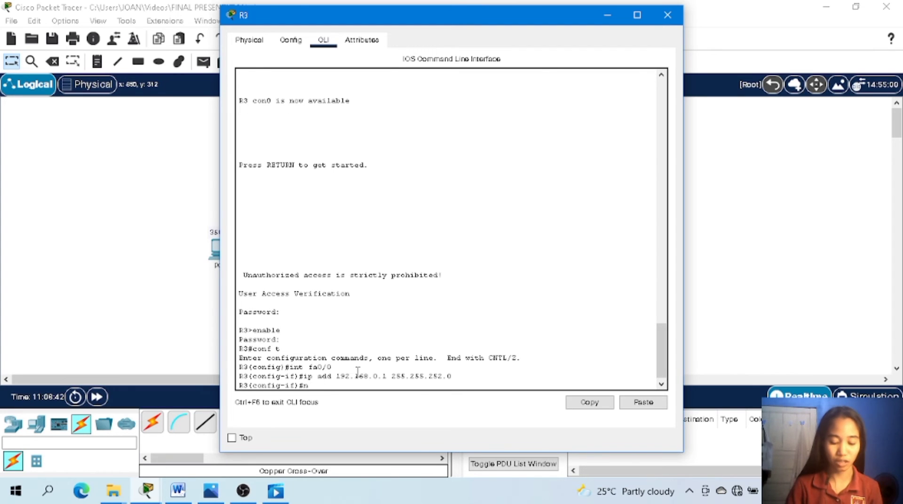
{"action": "type", "text": "o shut"}
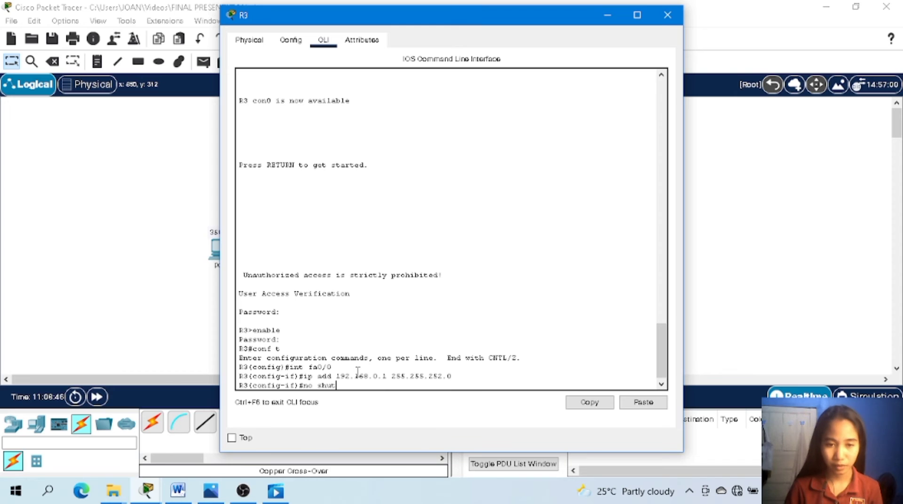
{"action": "key", "text": "Return"}
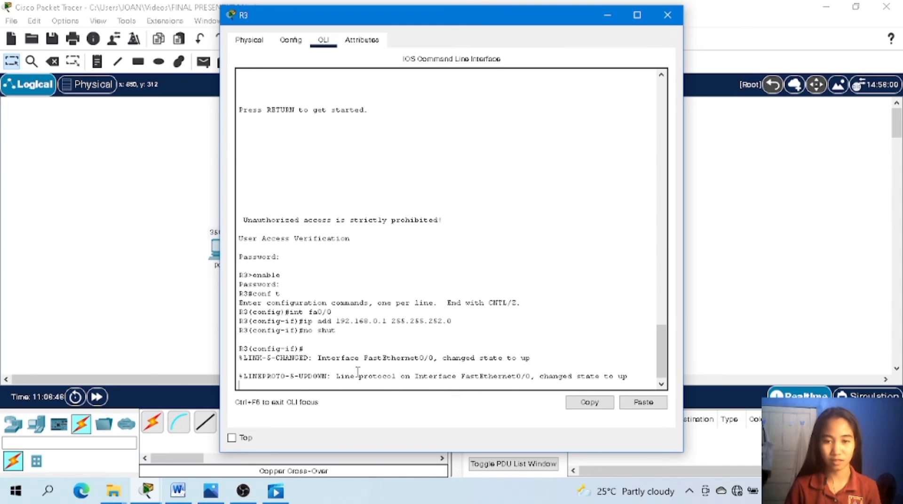
{"action": "key", "text": "Return"}
Switch R3 to interface configuration for fa0/1 with int fa0/1.
{"action": "type", "text": "int fa0/1"}
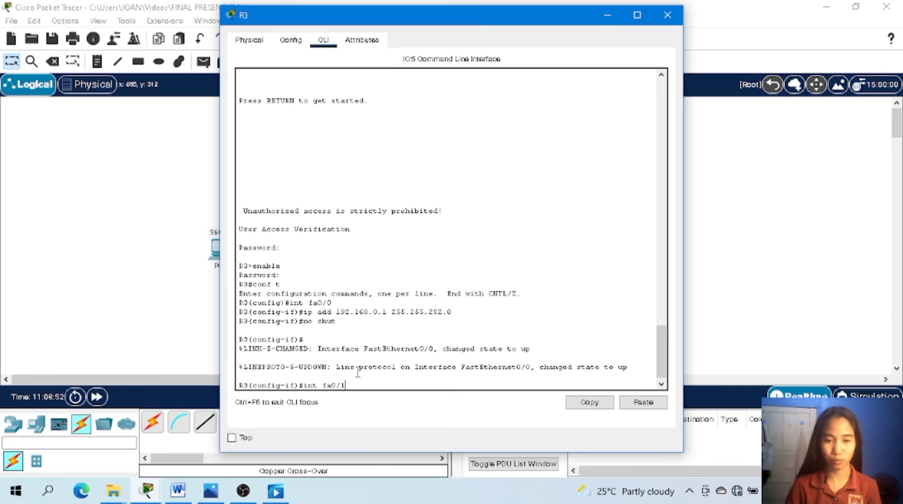
{"action": "key", "text": "Return"}
{"action": "key", "text": "Return"}
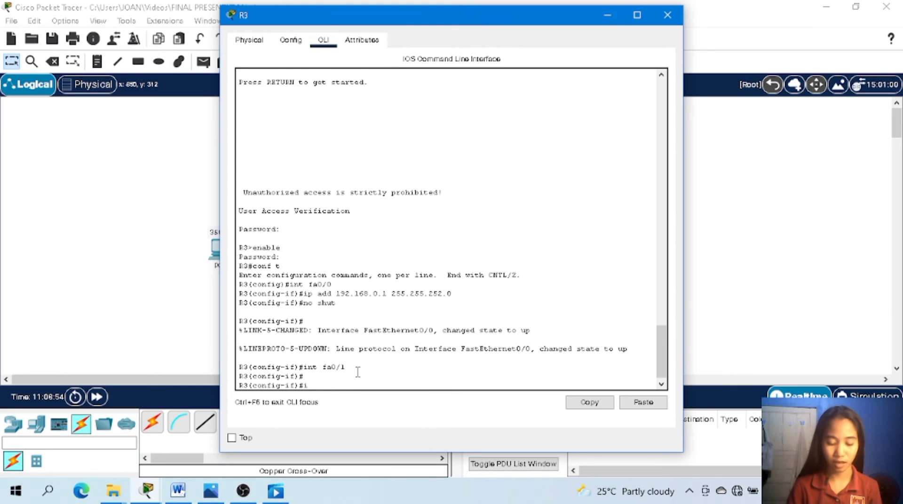
Try to assign IP address 912.168.8.129 with subnet mask 255.255.255.192 to R3's interface fa0/1.
{"action": "type", "text": "ip add 912.168"}
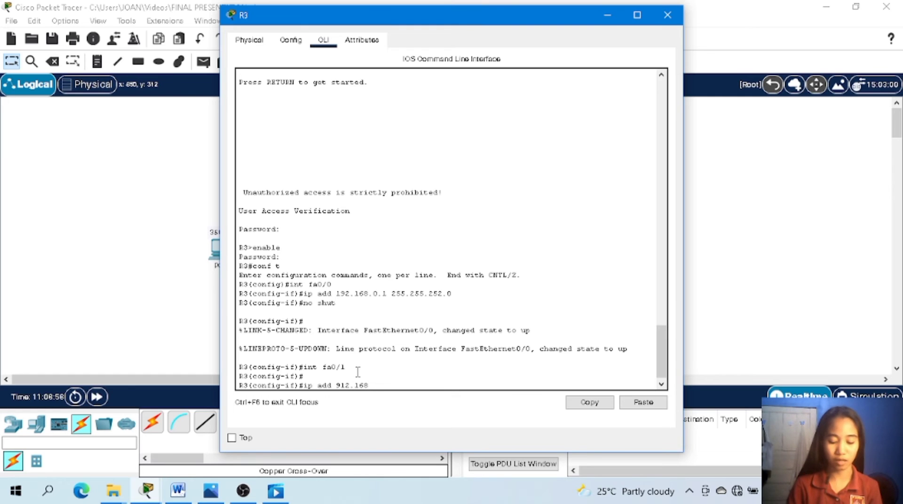
{"action": "type", "text": "."}
{"action": "type", "text": "8.1"}
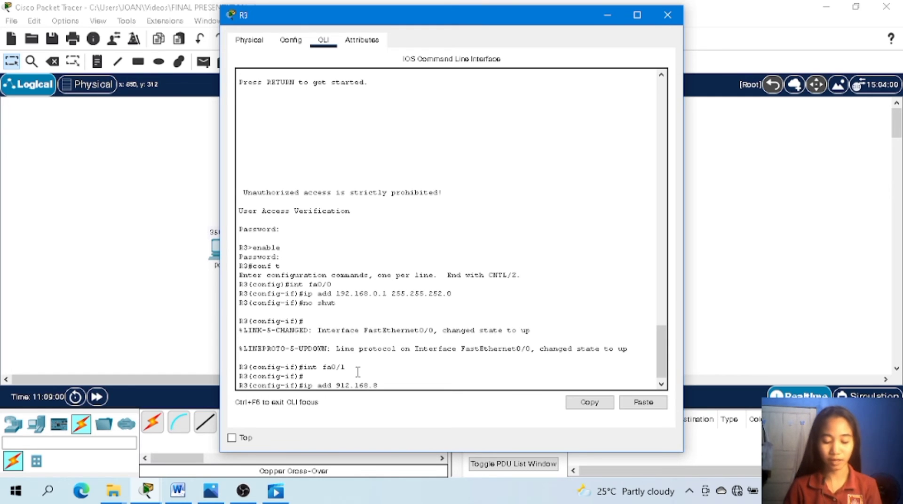
{"action": "type", "text": "29"}
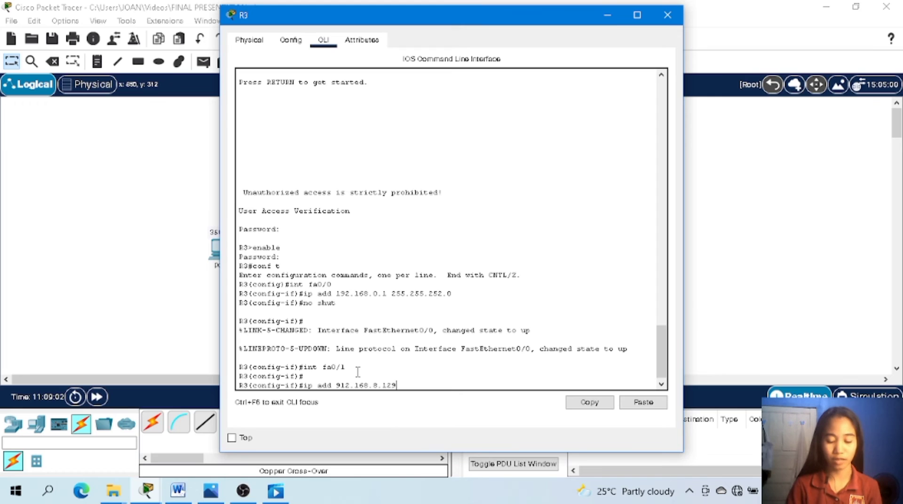
{"action": "type", "text": " 255"}
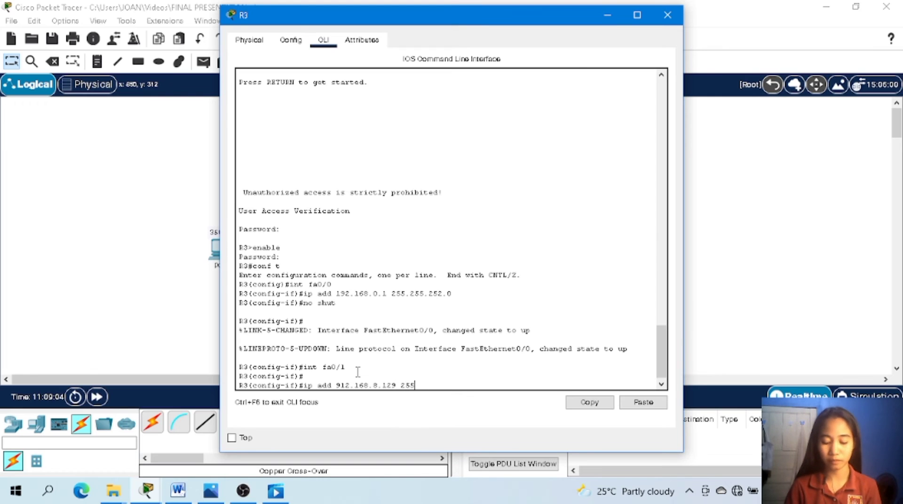
{"action": "type", "text": ".255.255."}
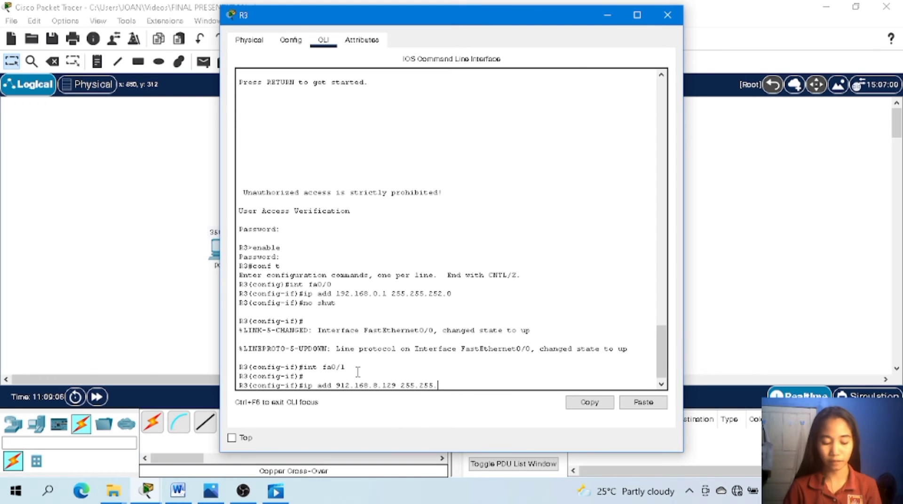
{"action": "type", "text": "6"}
{"action": "type", "text": "5."}
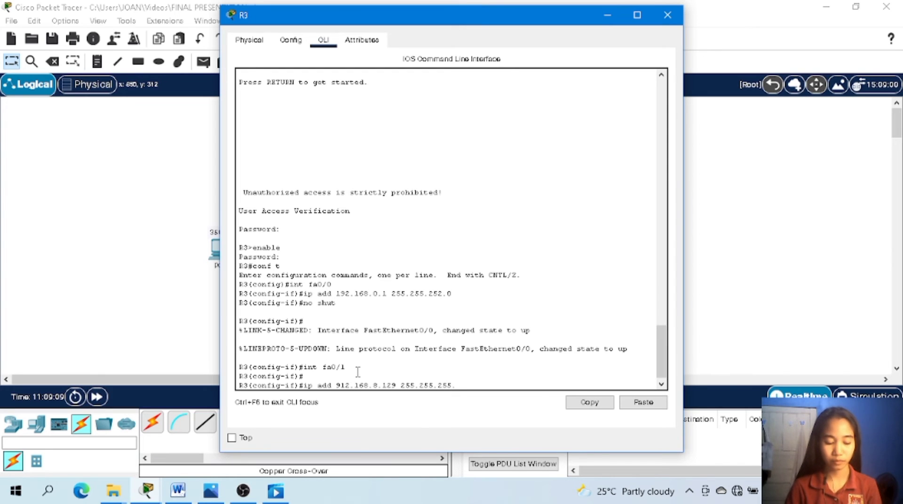
{"action": "type", "text": "192"}
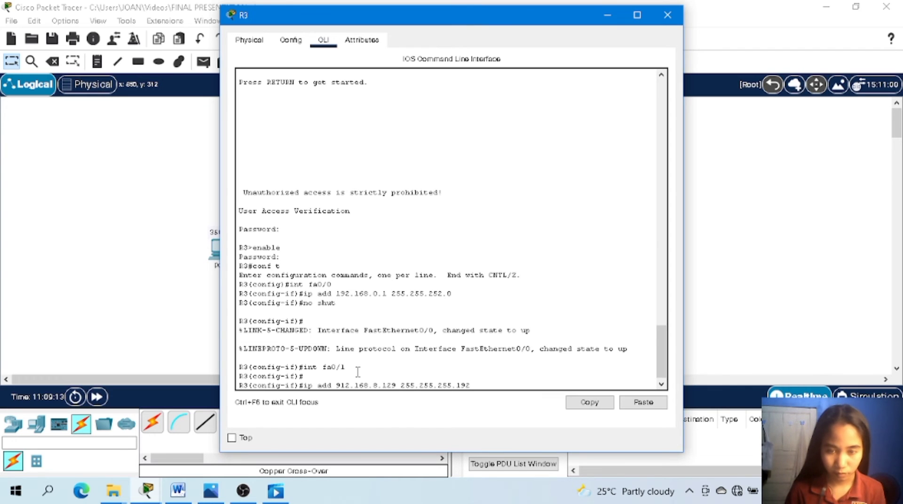
{"action": "key", "text": "Return"}
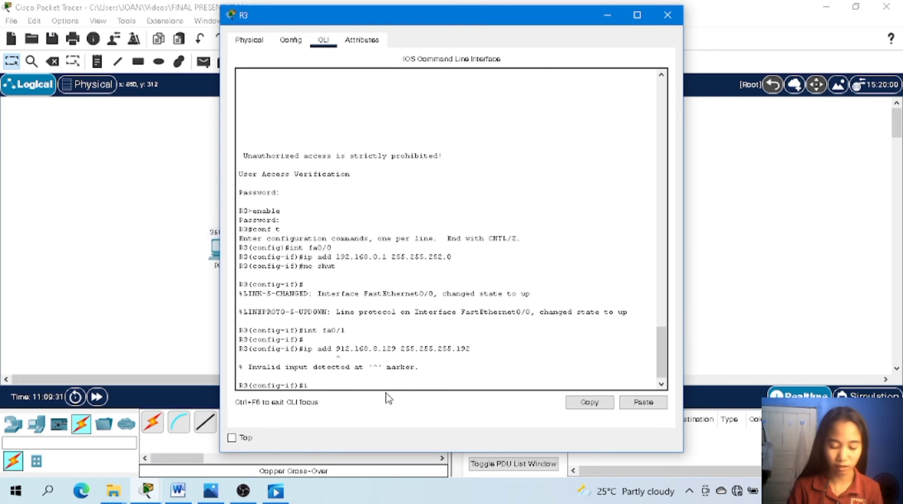
Assign IP address 192.168.8.129 with subnet mask 255.255.255.192 to R3's interface fa0/1.
{"action": "type", "text": "add 19"}
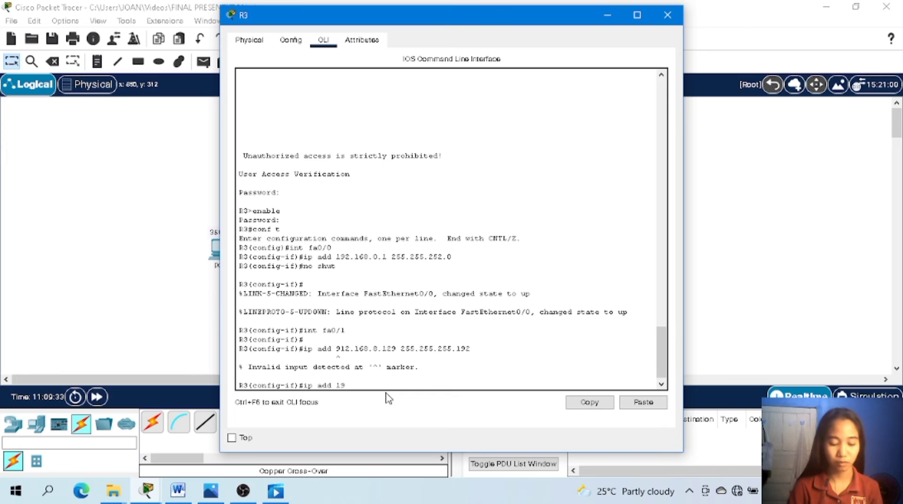
{"action": "type", "text": "2.168"}
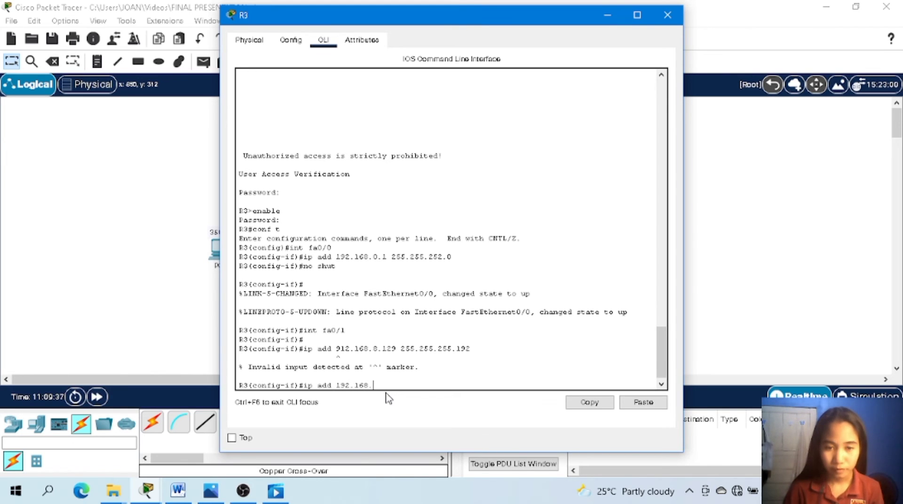
{"action": "type", "text": "."}
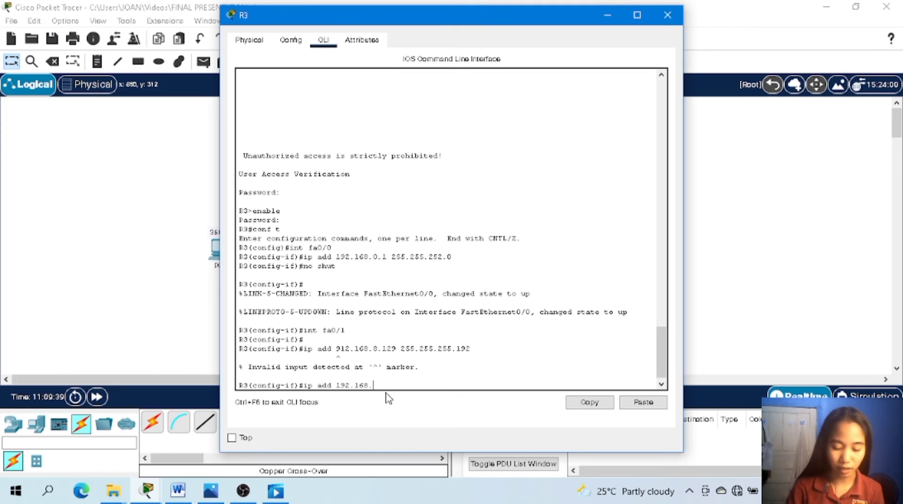
{"action": "type", "text": "8.12"}
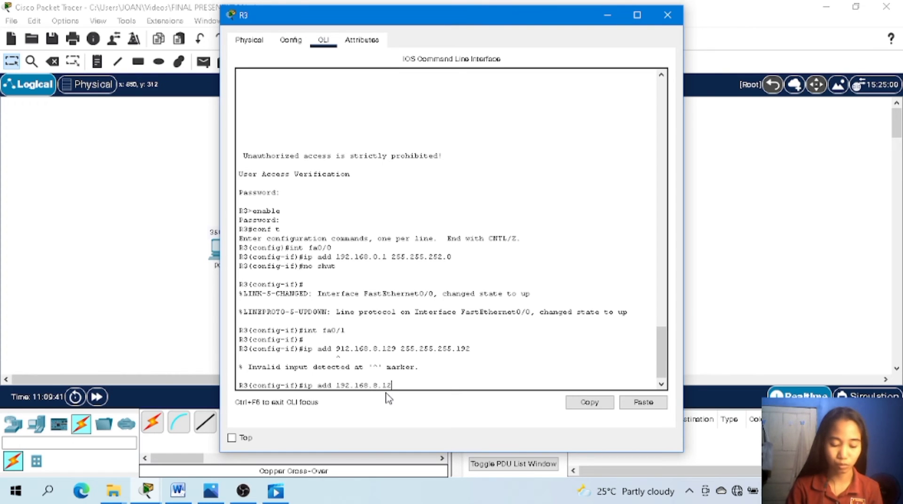
{"action": "type", "text": "9"}
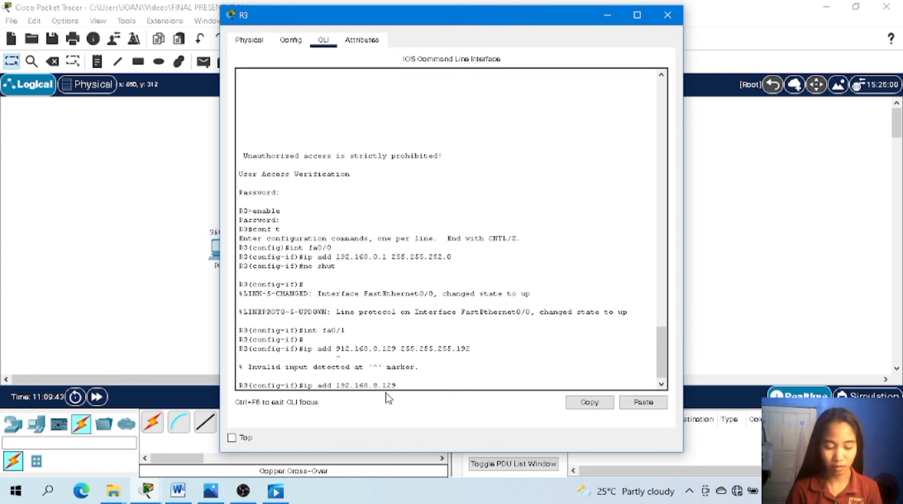
{"action": "type", "text": " 255.2"}
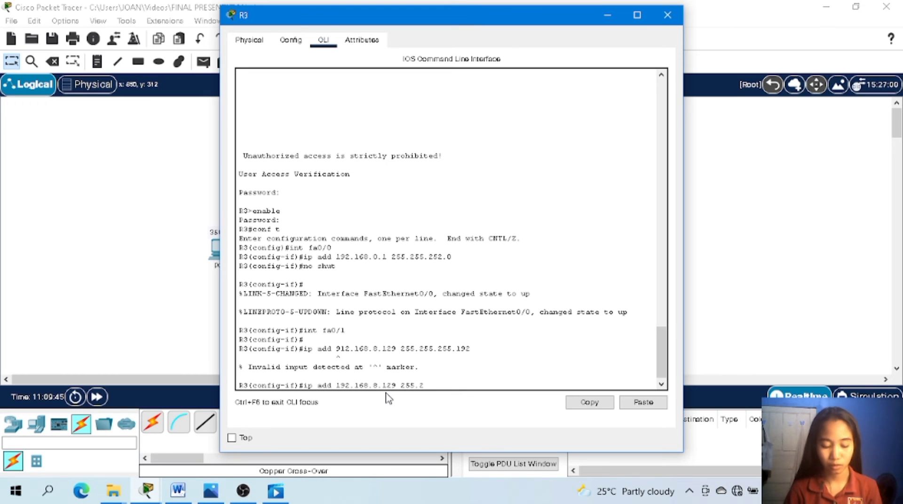
{"action": "type", "text": "55.2"}
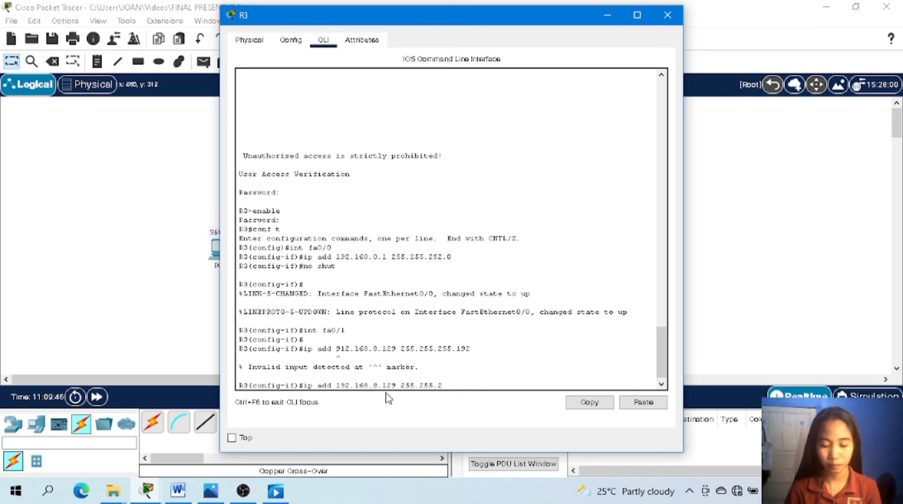
{"action": "type", "text": "55.192"}
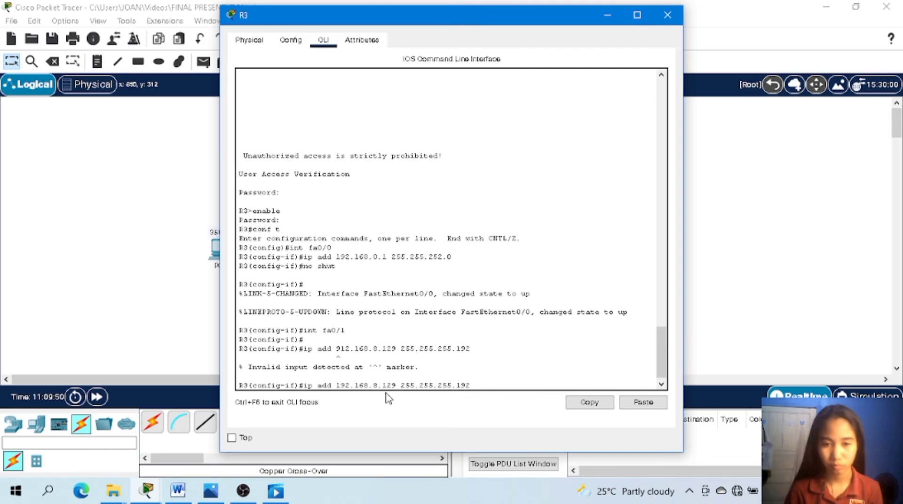
{"action": "key", "text": "Return"}
Enable R3's interface fa0/1 with no shut and close R3's configuration window.
{"action": "type", "text": "nfig-if)#n"}
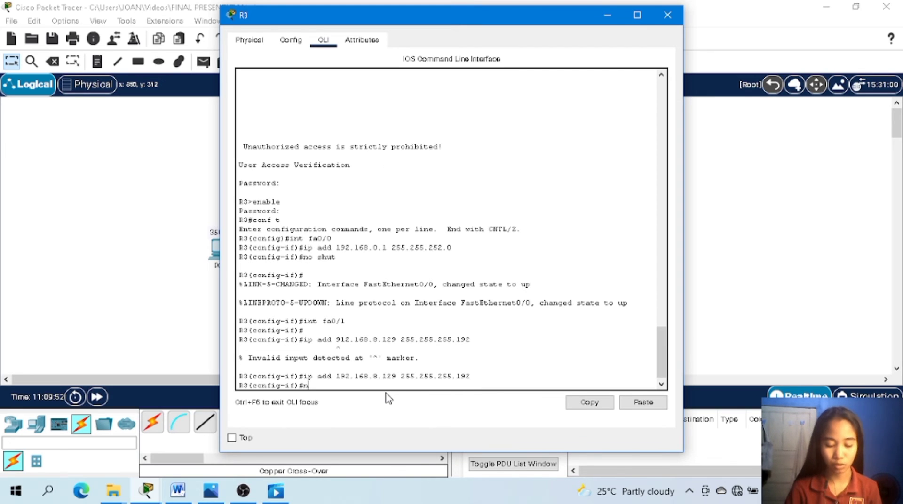
{"action": "type", "text": "o shut"}
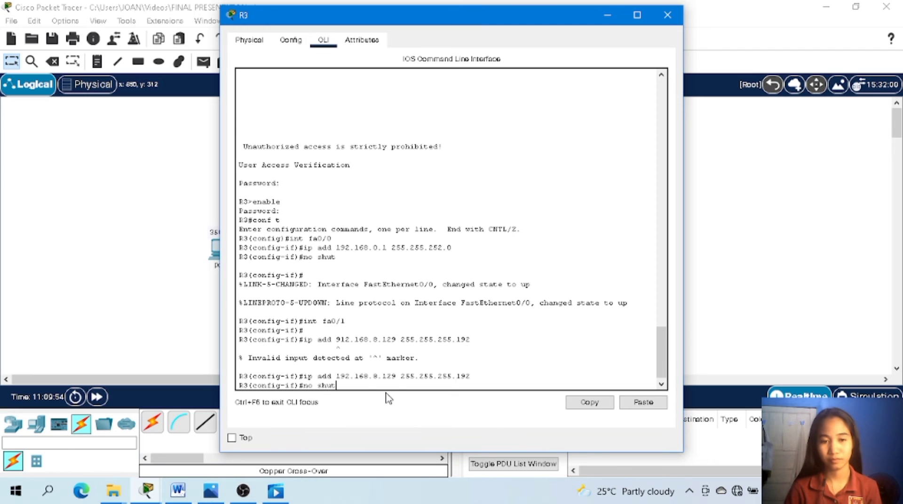
{"action": "key", "text": "Return"}
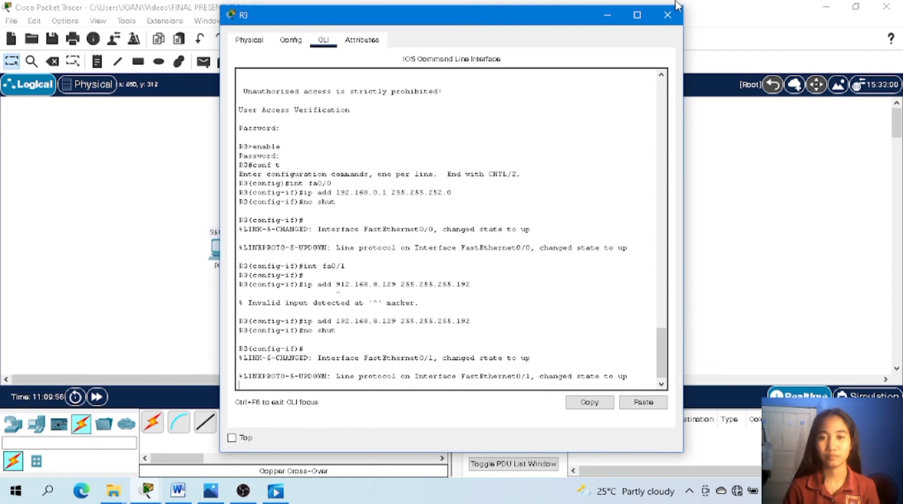
{"action": "left_click", "coordinate": [666, 16]}
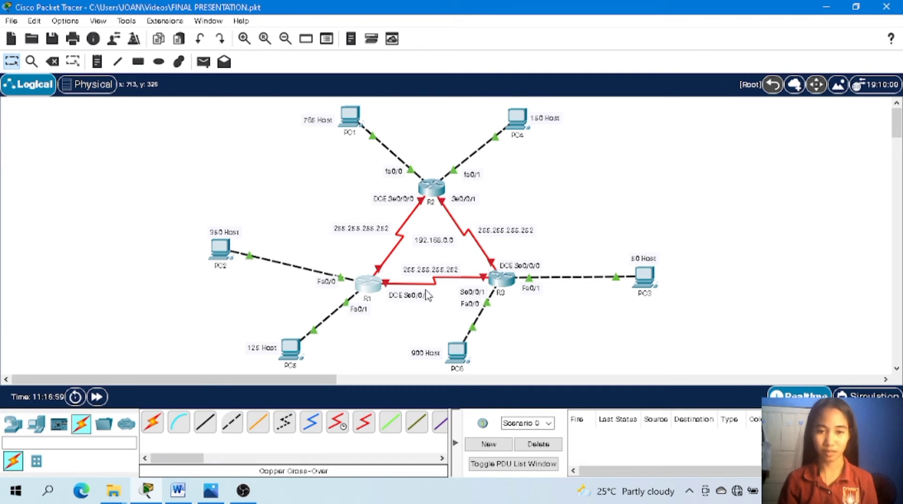
Open router R1's command line and log in with the console password.
{"action": "mouse_move", "coordinate": [373, 286]}
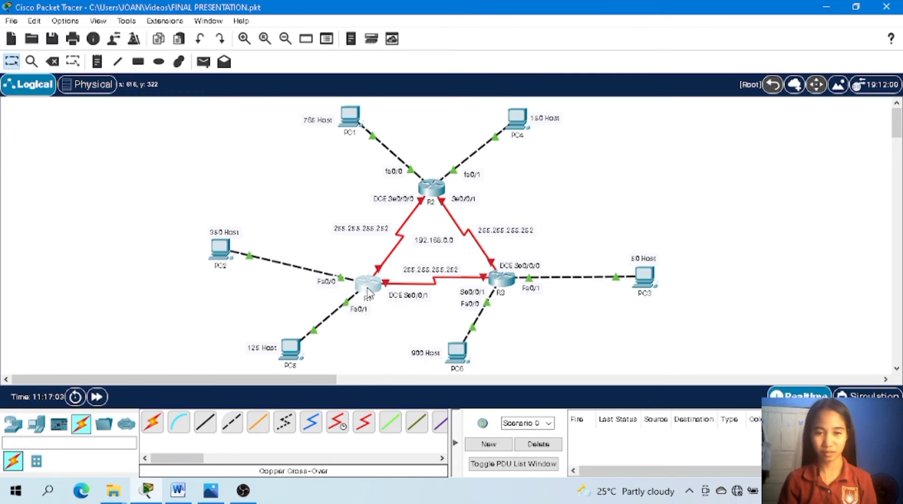
{"action": "left_click", "coordinate": [369, 292]}
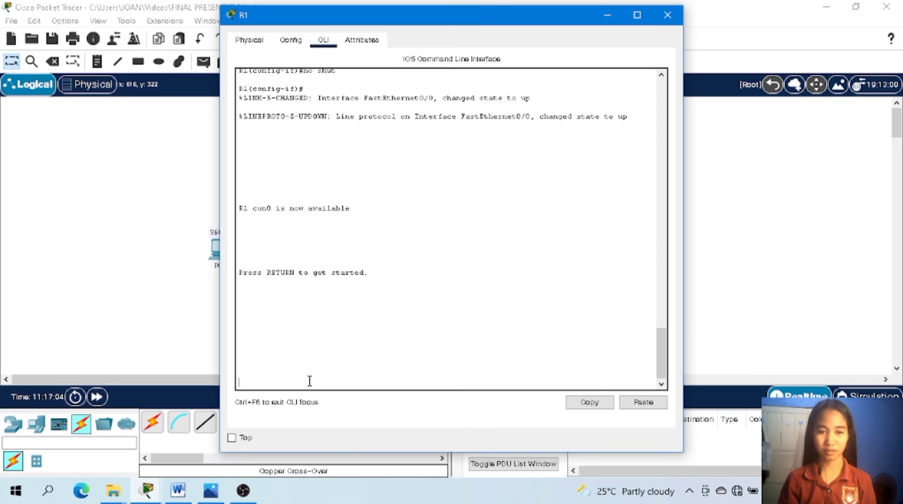
{"action": "key", "text": "Return"}
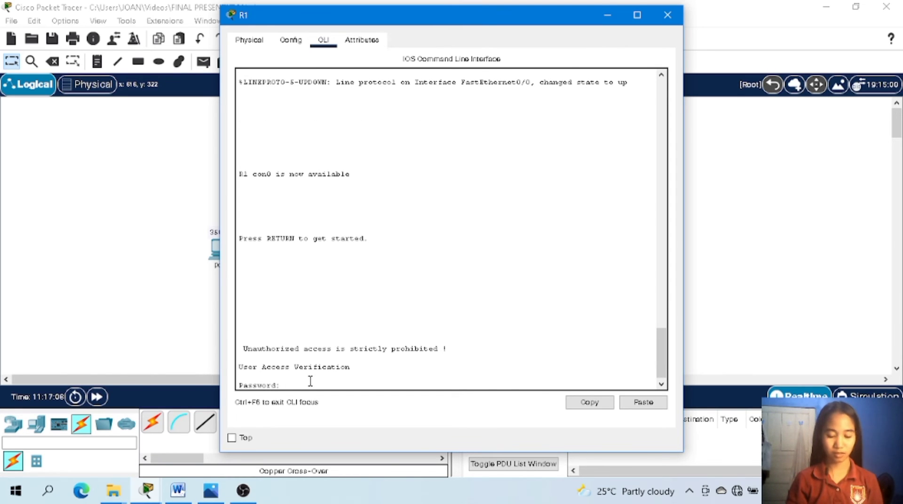
{"action": "key", "text": "Return"}
Enter R1's privileged mode with the enable password and start global configuration with conf t.
{"action": "type", "text": "en"}
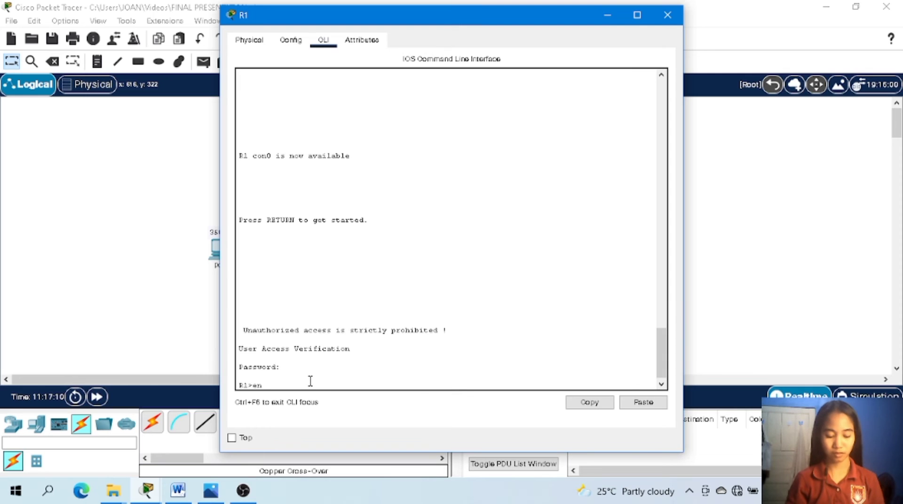
{"action": "type", "text": "able"}
{"action": "key", "text": "Return"}
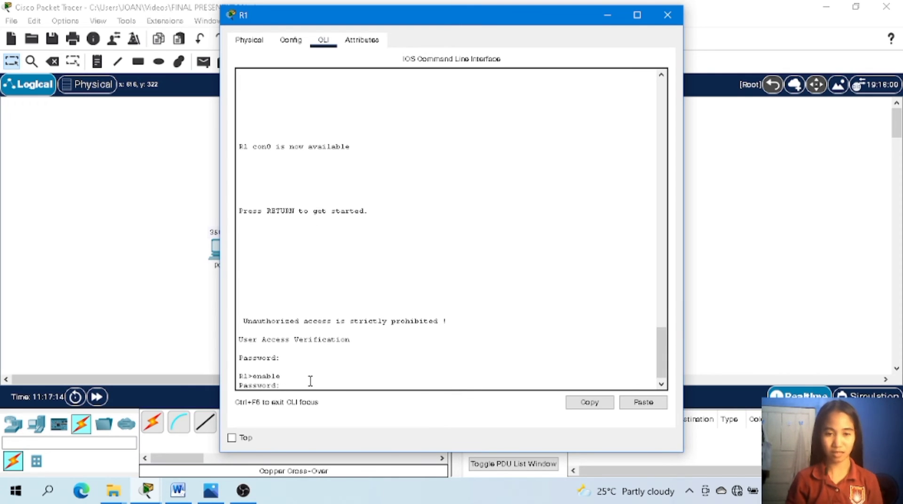
{"action": "key", "text": "Return"}
{"action": "type", "text": "conf t"}
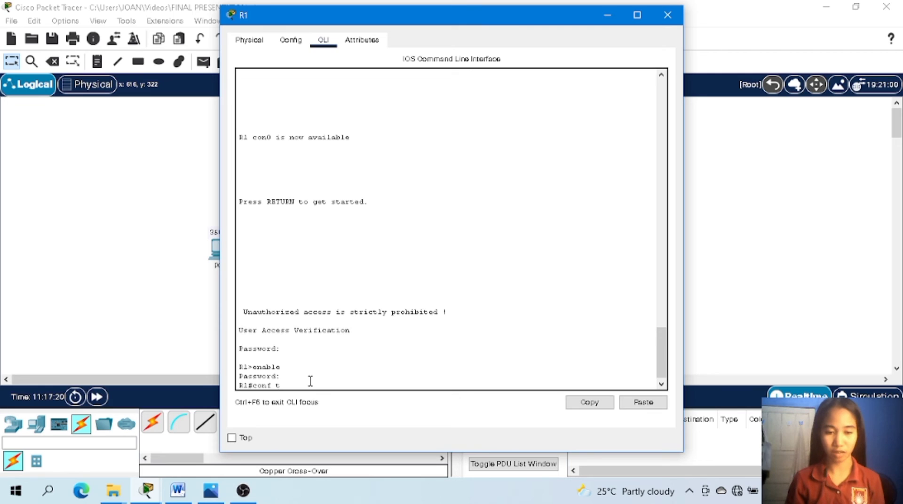
{"action": "key", "text": "Return"}
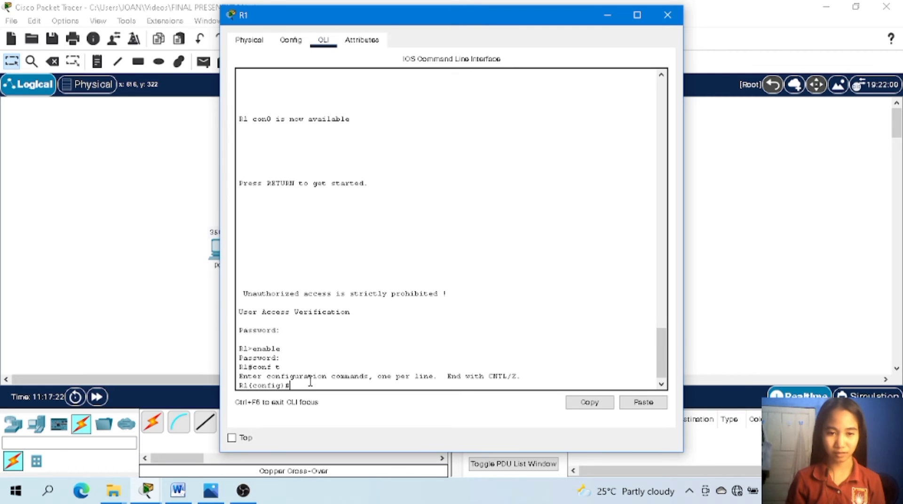
Switch R1 to interface configuration for the serial port with int s0/0/0.
{"action": "type", "text": "int"}
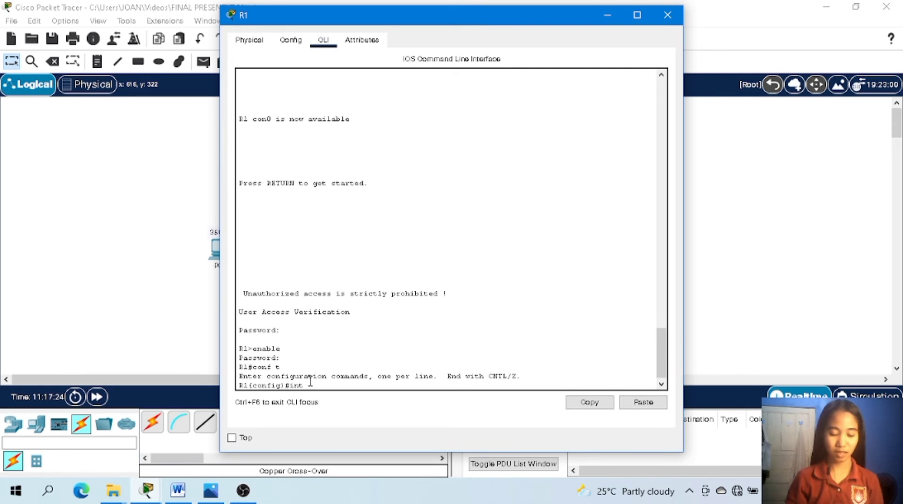
{"action": "type", "text": " s"}
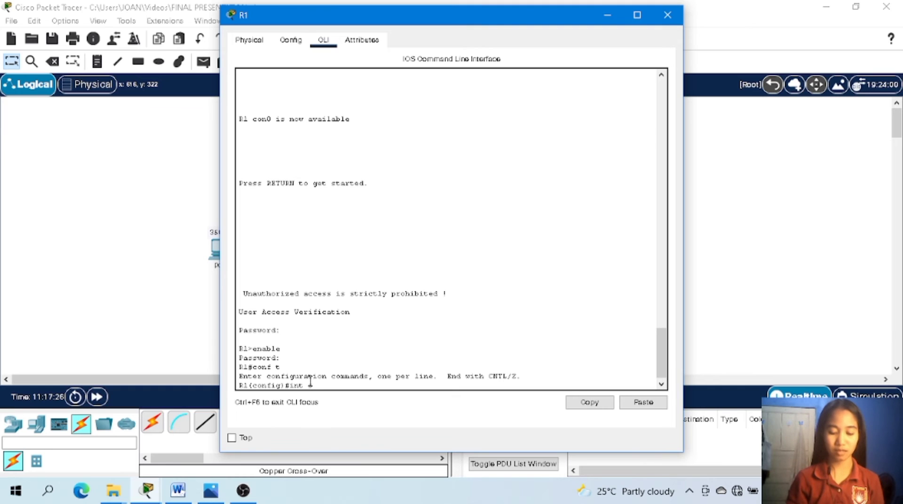
{"action": "type", "text": "0/"}
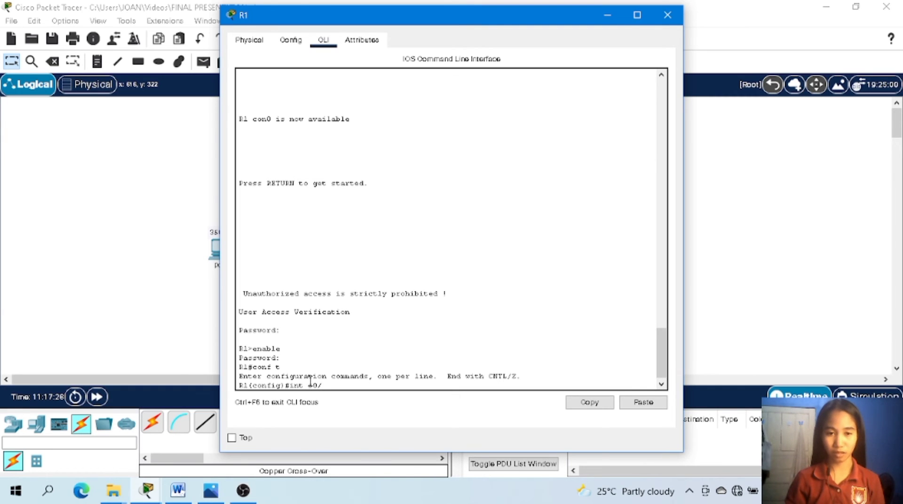
{"action": "type", "text": "0/"}
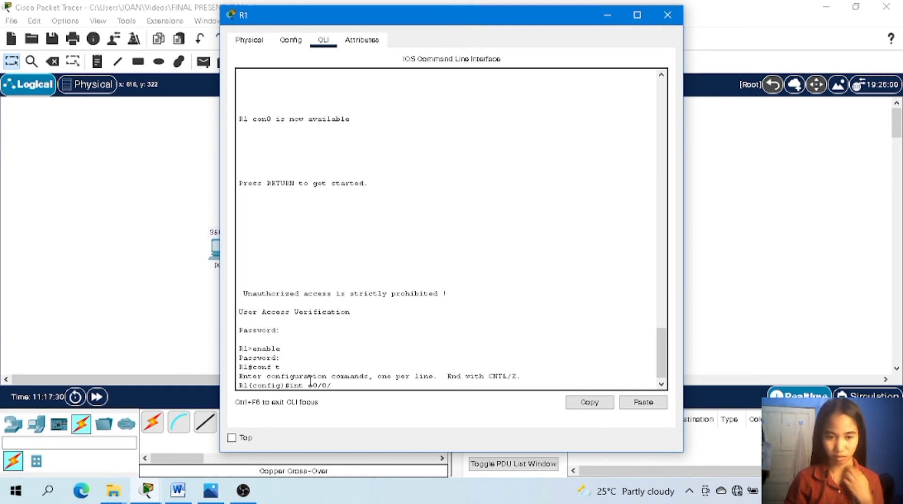
{"action": "type", "text": "0"}
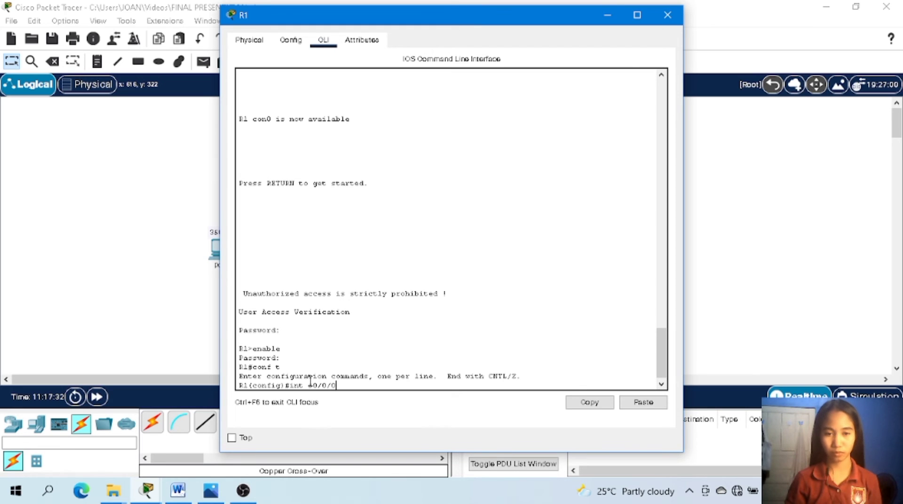
{"action": "key", "text": "Return"}
{"action": "key", "text": "Return"}
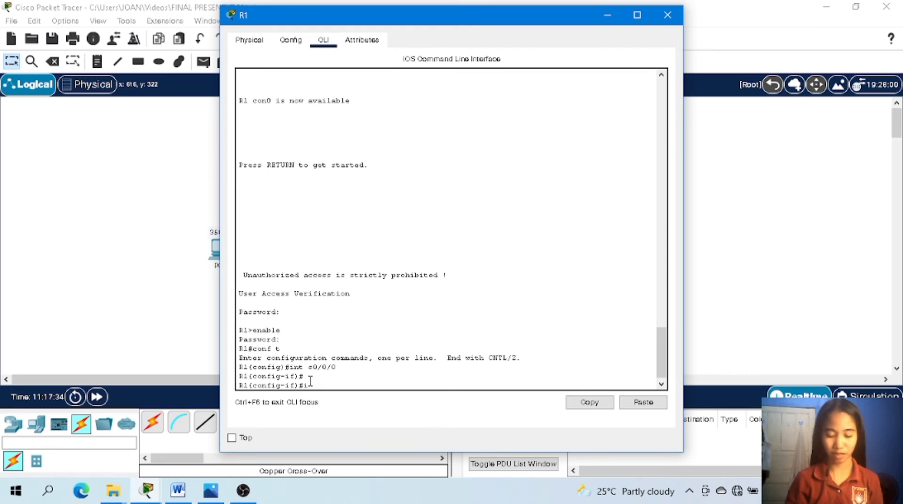
Assign IP address 192.168.8.194 with subnet mask 255.255.255.252 to R1's interface s0/0/0.
{"action": "type", "text": "ip add"}
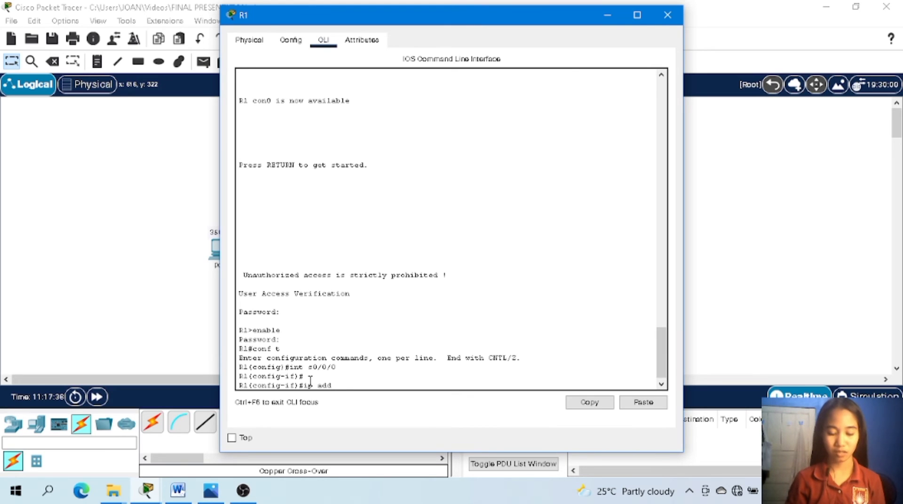
{"action": "type", "text": " 192."}
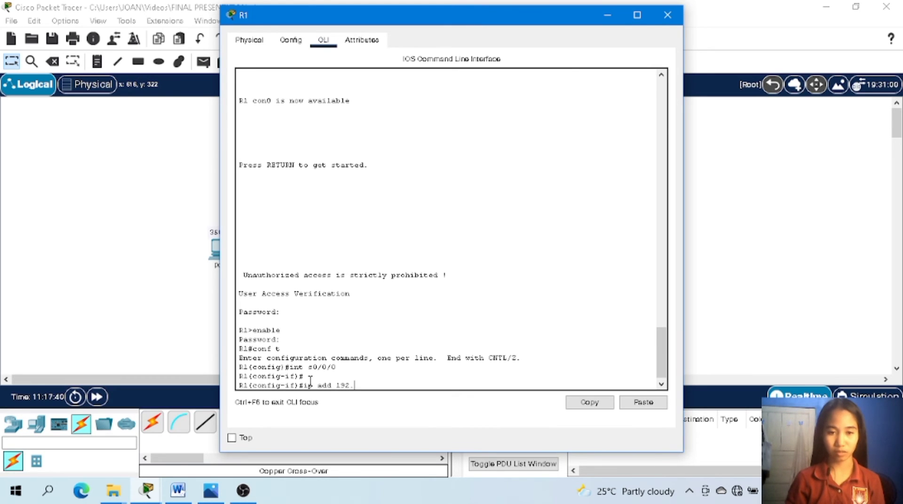
{"action": "type", "text": "168."}
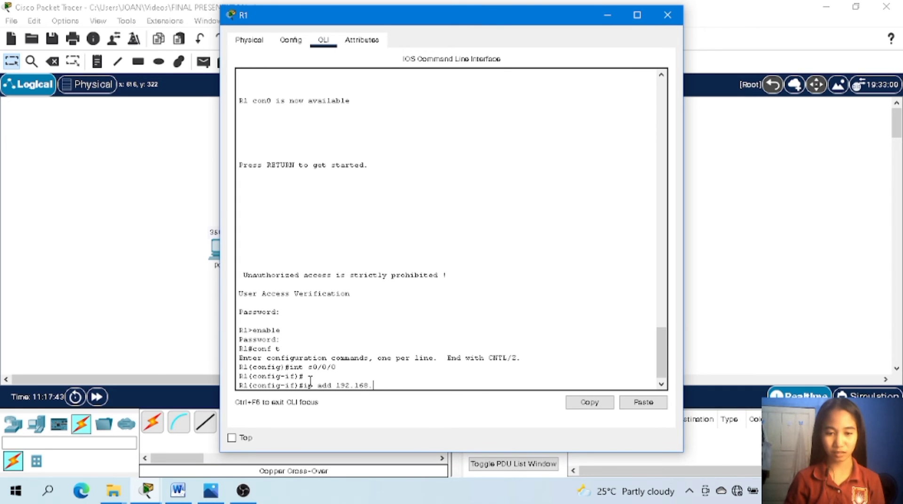
{"action": "type", "text": "8.1"}
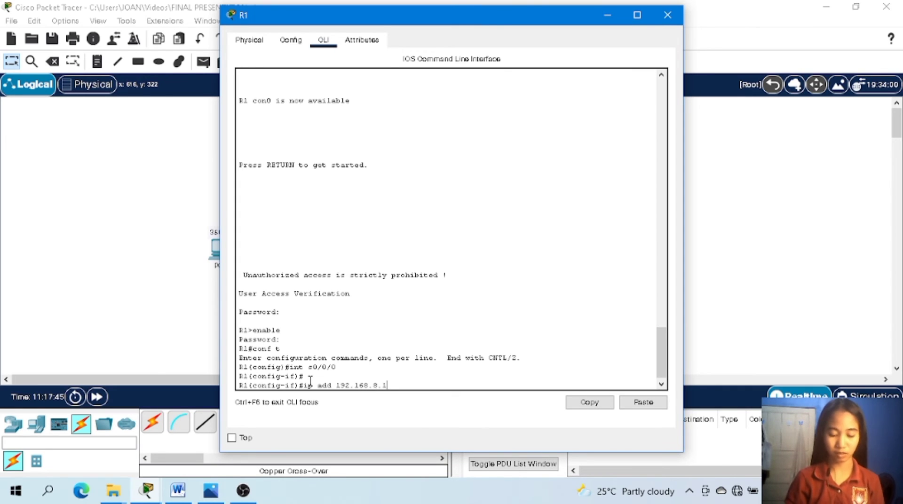
{"action": "type", "text": "94"}
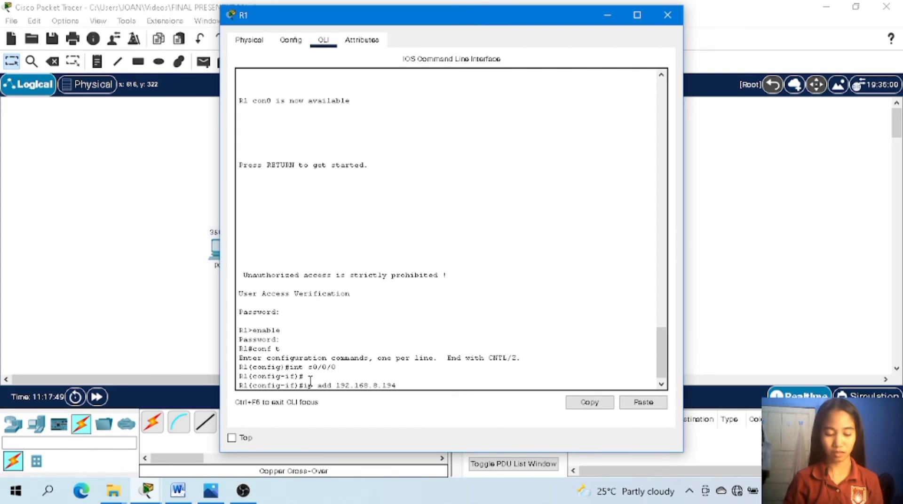
{"action": "type", "text": " 25"}
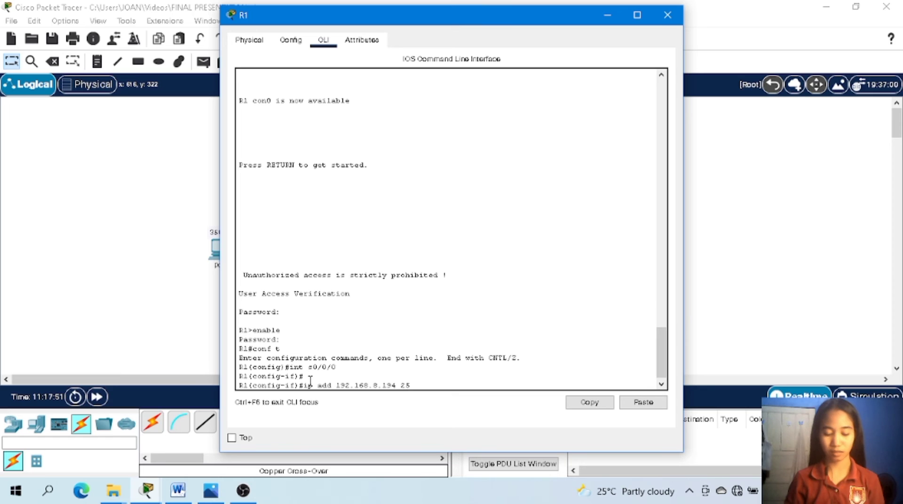
{"action": "type", "text": "5.255."}
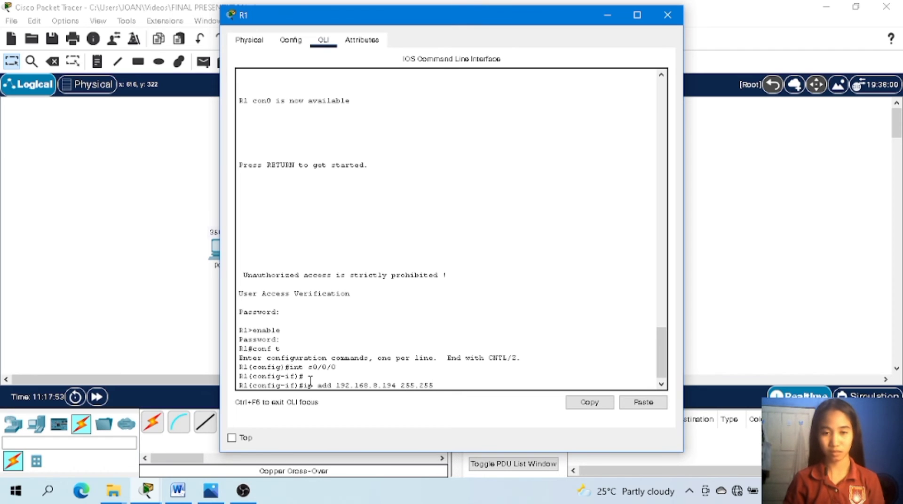
{"action": "type", "text": "2"}
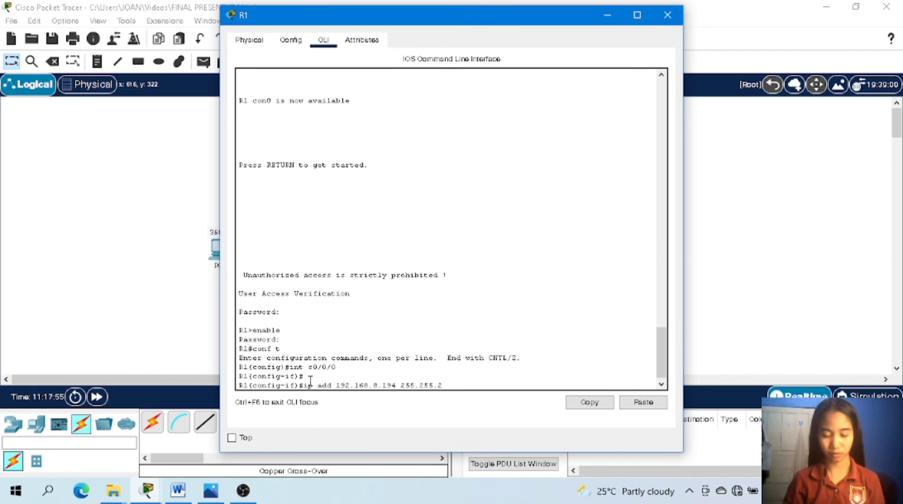
{"action": "type", "text": "55"}
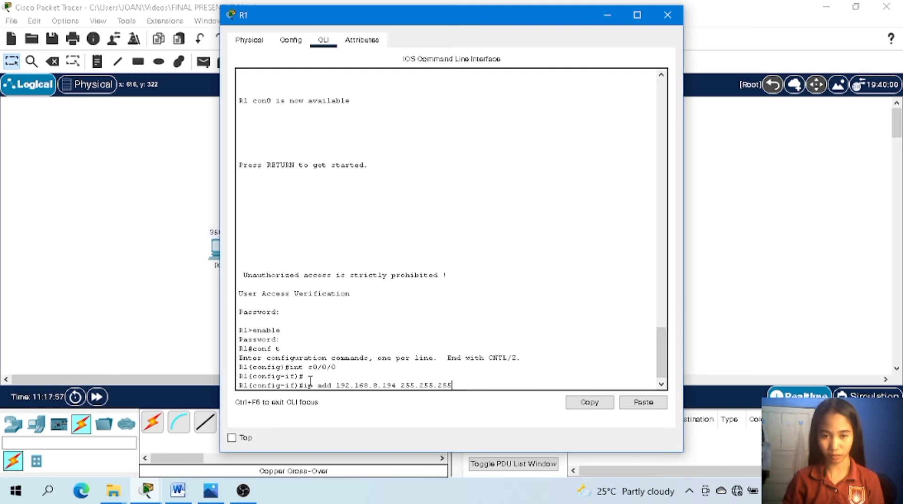
{"action": "type", "text": ".252"}
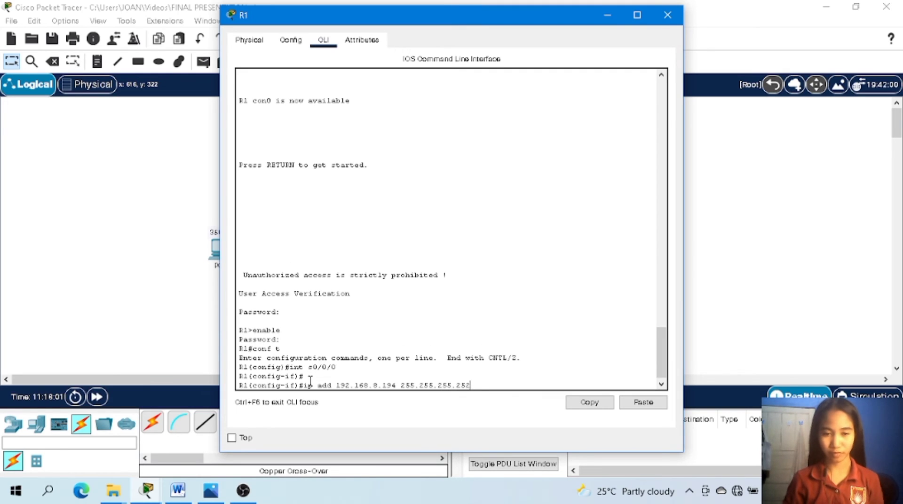
{"action": "key", "text": "Return"}
Enable R1's interface s0/0/0 with no shut.
{"action": "type", "text": "no"}
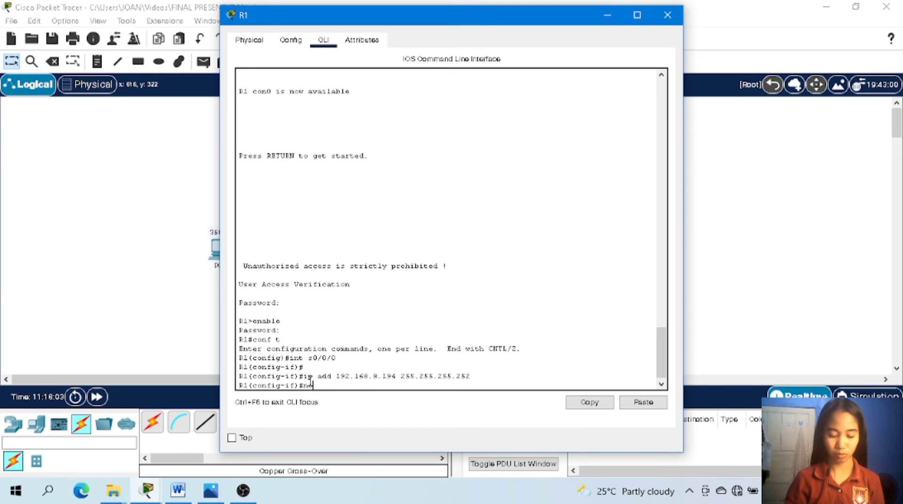
{"action": "type", "text": " shut"}
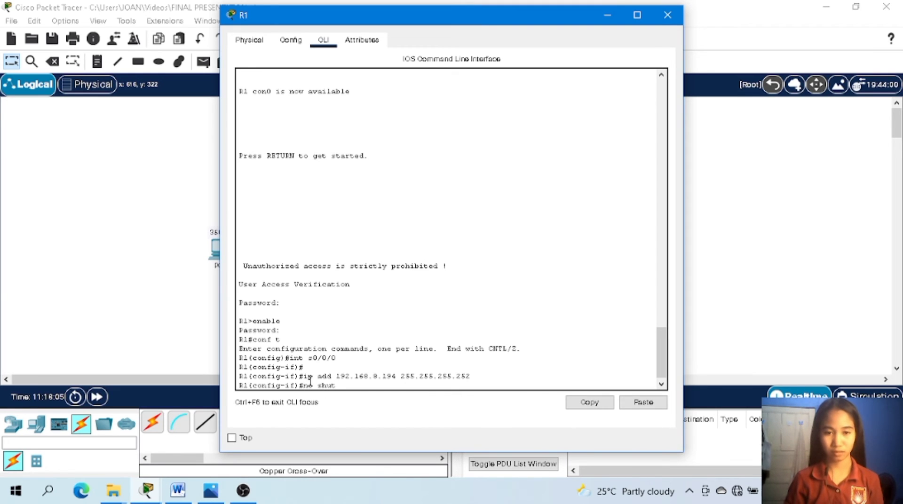
{"action": "key", "text": "Return"}
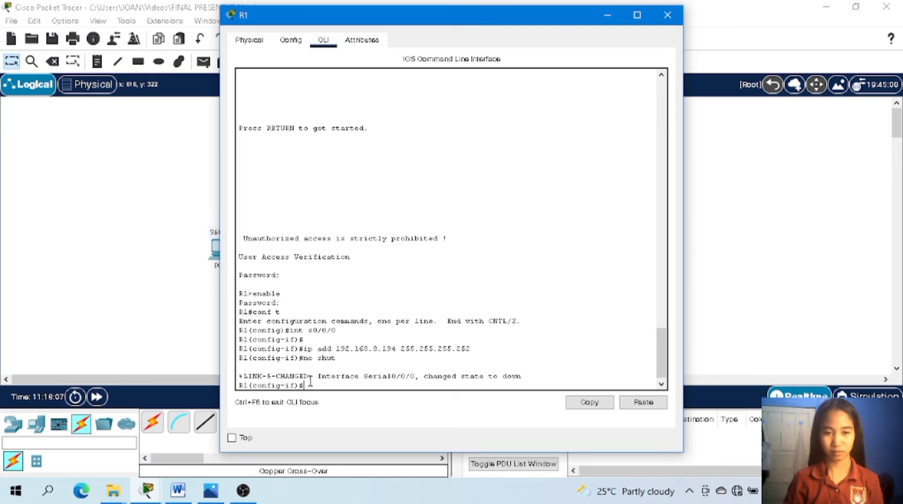
Switch R1 to the configuration of its second serial interface with int s0/0/1.
{"action": "type", "text": "int"}
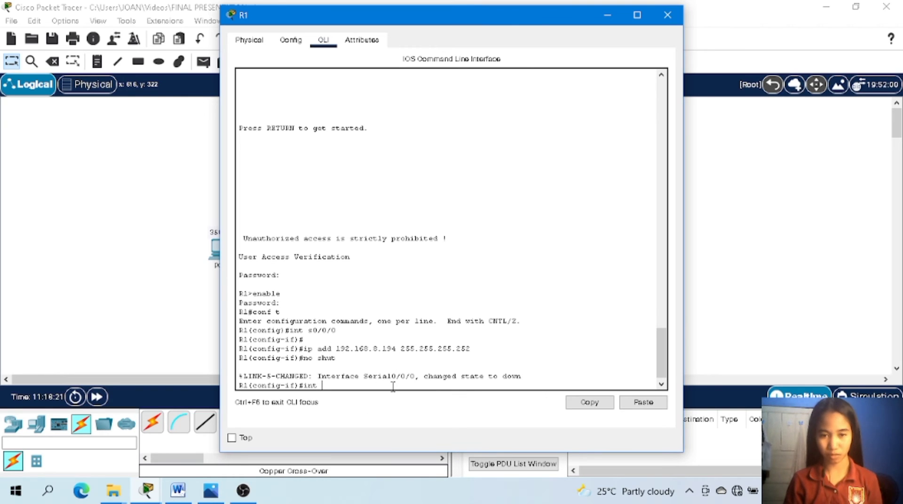
{"action": "type", "text": "0/0"}
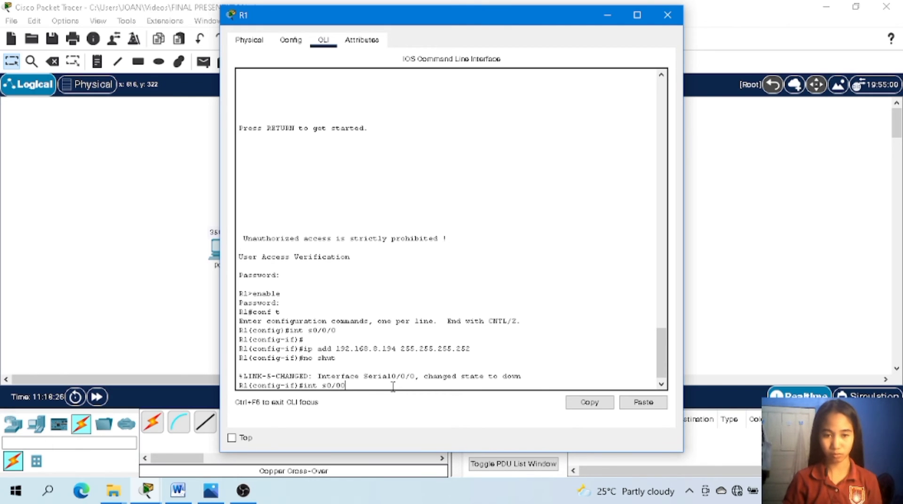
{"action": "type", "text": "0"}
{"action": "key", "text": "BackSpace"}
{"action": "type", "text": "/1"}
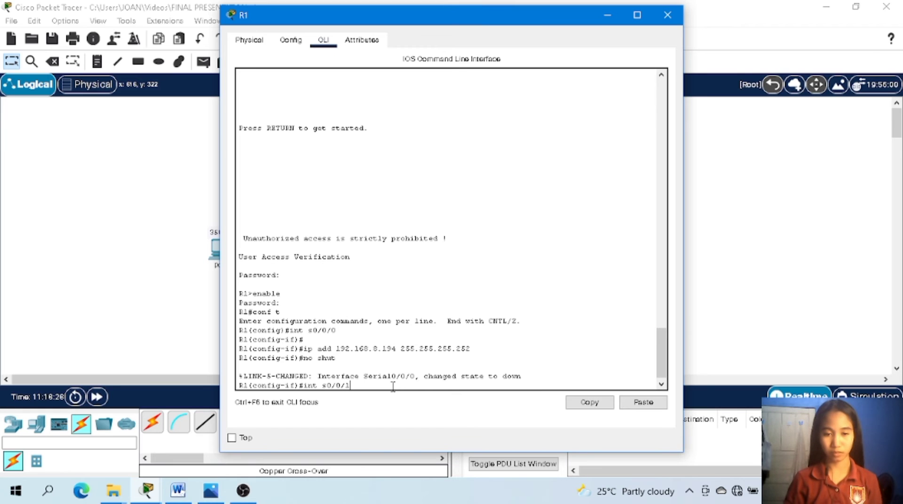
{"action": "key", "text": "Return"}
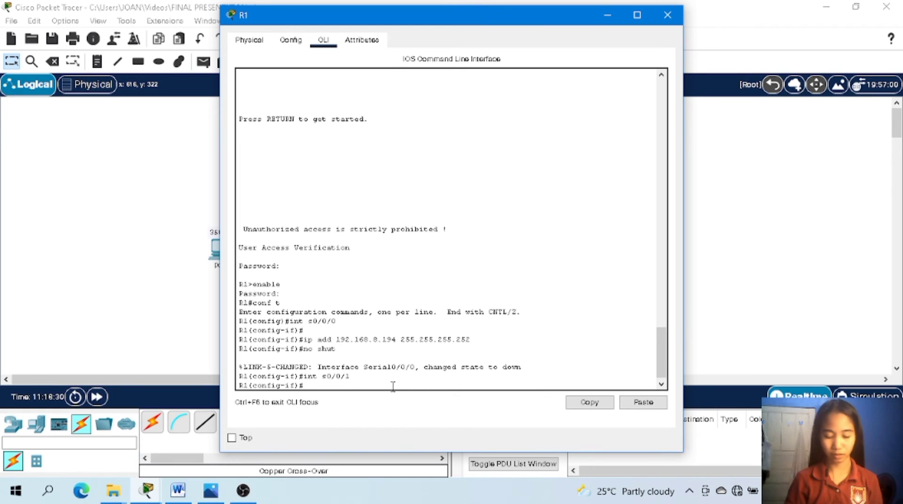
Assign IP address 192.168.8.201 with subnet mask 255.255.255.252 to R1's interface s0/0/1.
{"action": "type", "text": "ip add"}
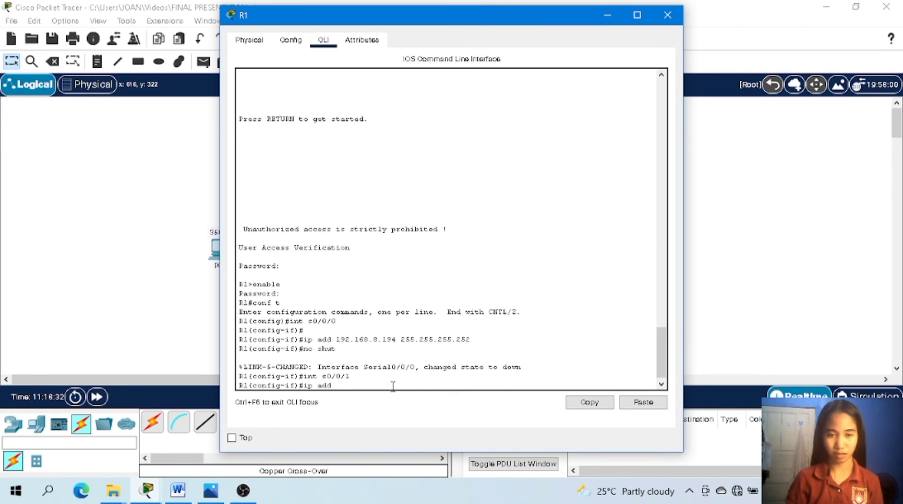
{"action": "type", "text": " 192.1"}
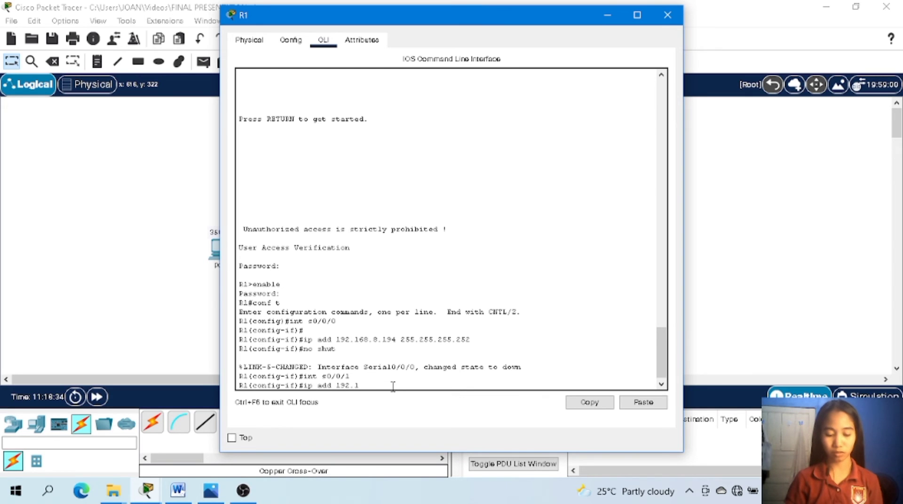
{"action": "type", "text": "68"}
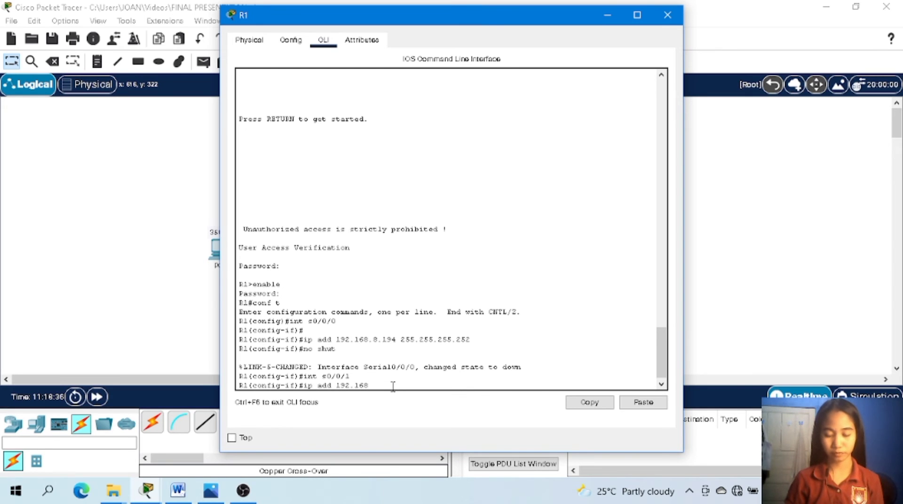
{"action": "type", "text": ".8"}
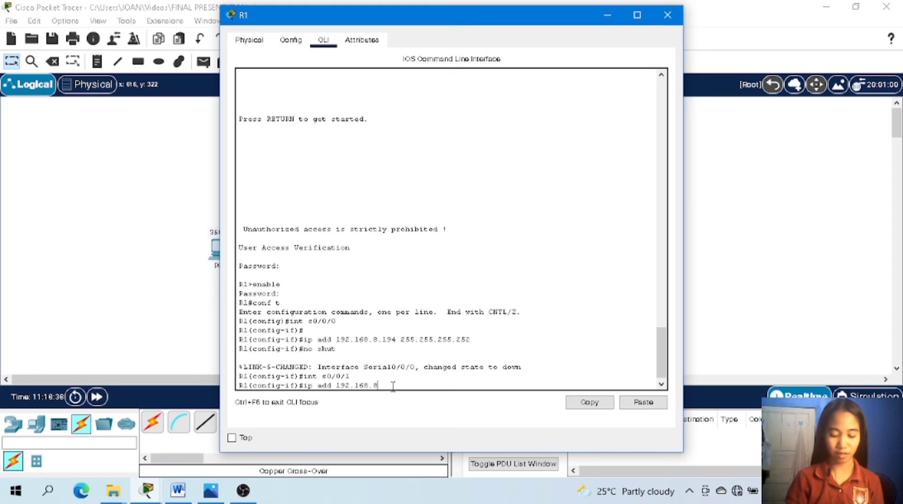
{"action": "type", "text": ".201"}
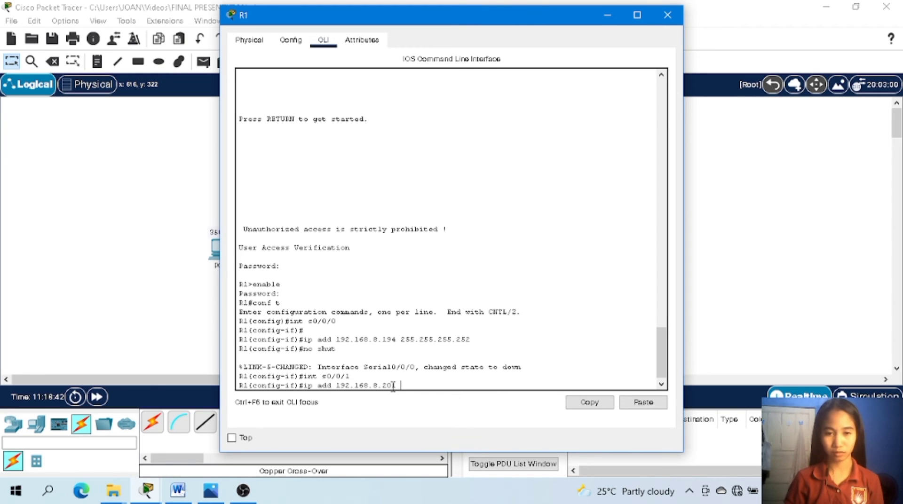
{"action": "type", "text": " 255"}
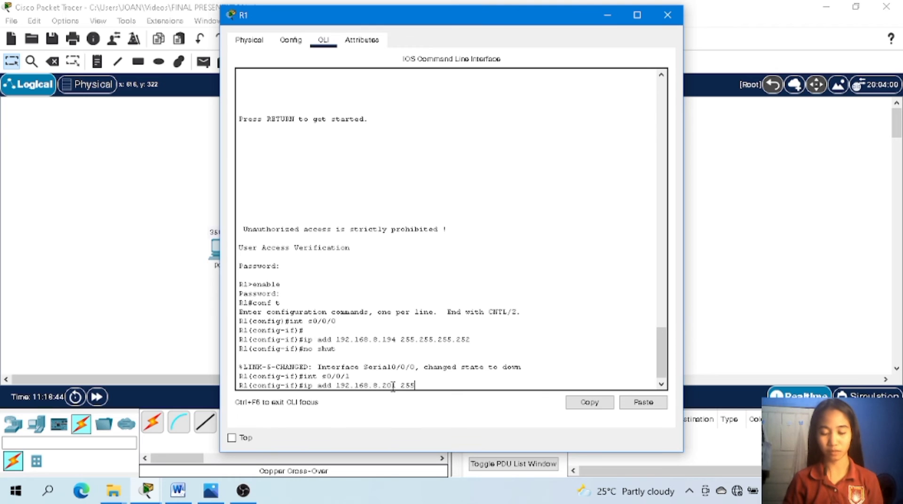
{"action": "type", "text": ".255"}
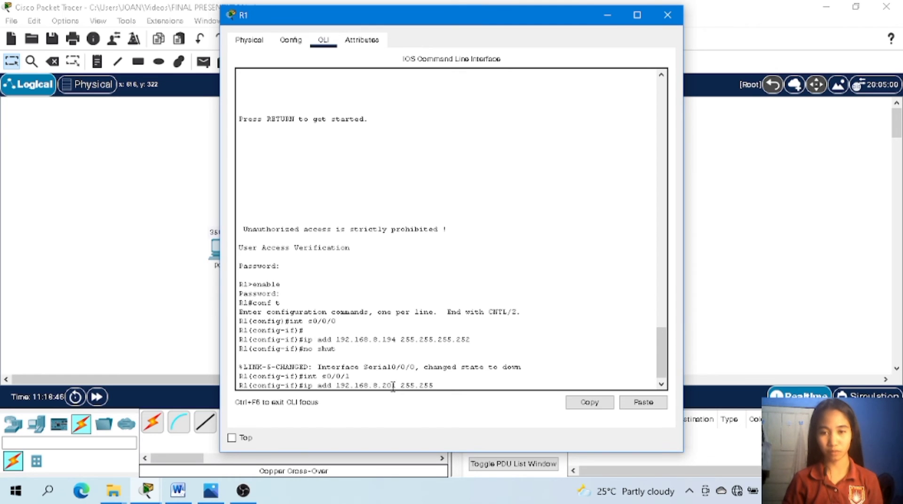
{"action": "type", "text": ".255"}
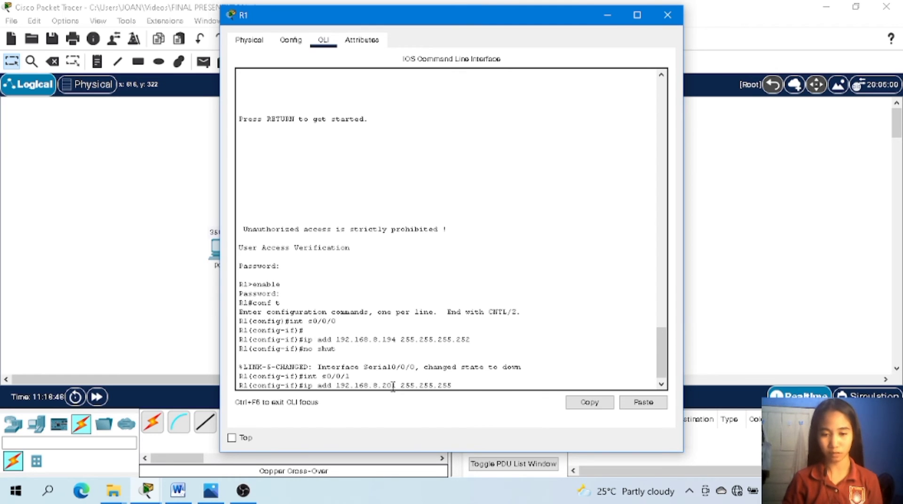
{"action": "type", "text": ".252"}
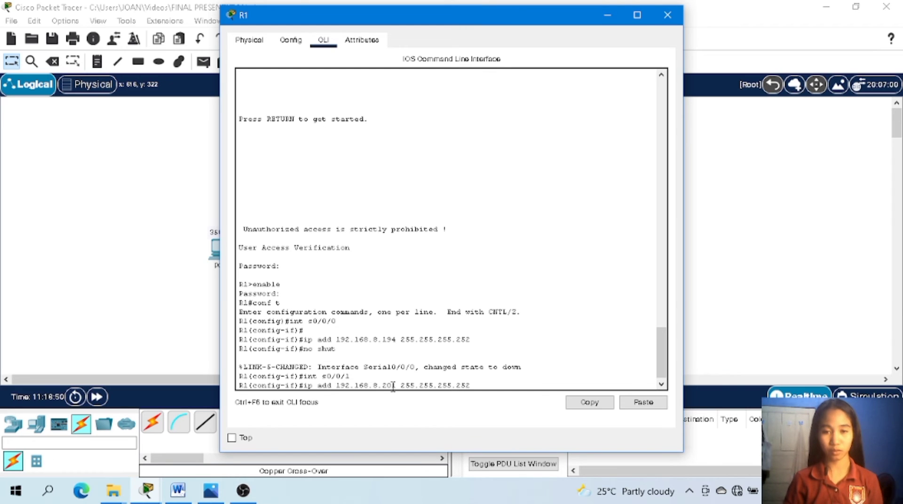
{"action": "key", "text": "Return"}
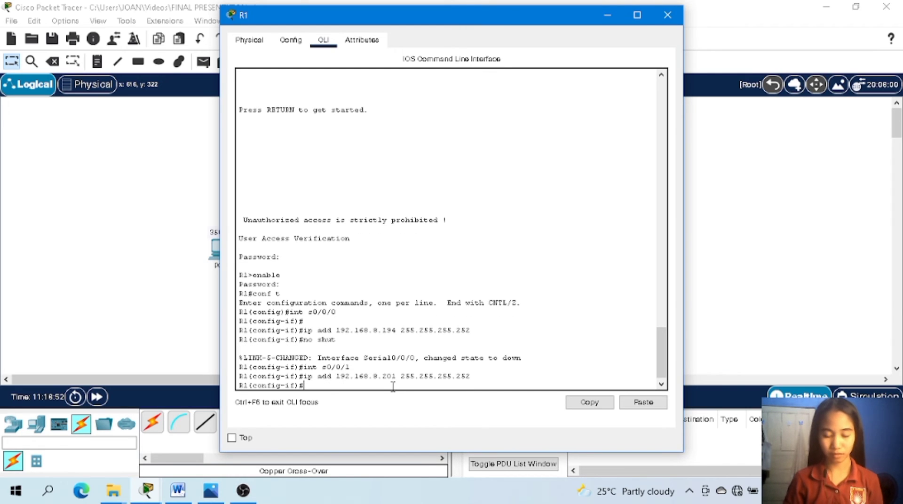
Enable R1's interface s0/0/1 with no shut and close the R1 window.
{"action": "type", "text": "no shut"}
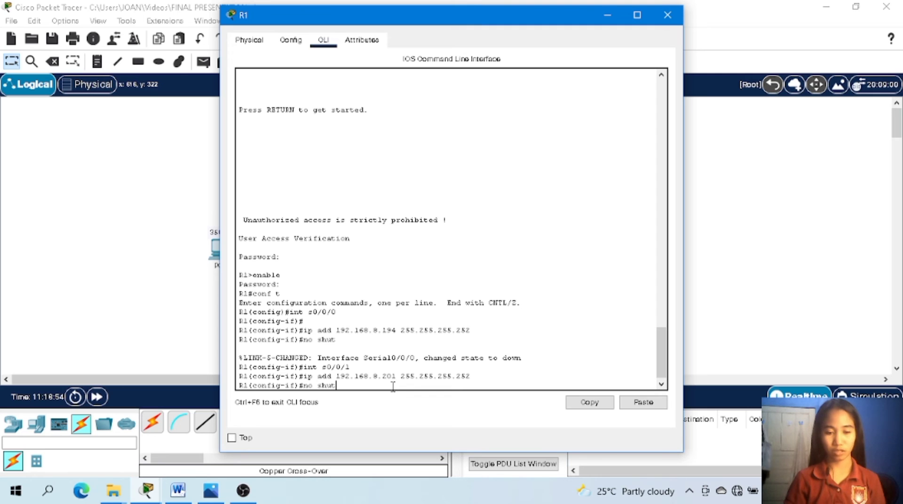
{"action": "key", "text": "Return"}
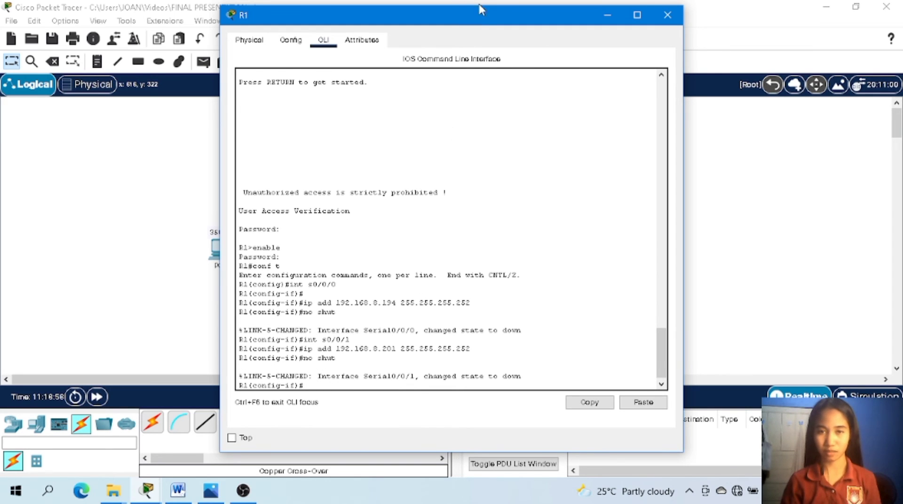
{"action": "left_click_drag", "start_coordinate": [487, 21], "coordinate": [689, 15]}
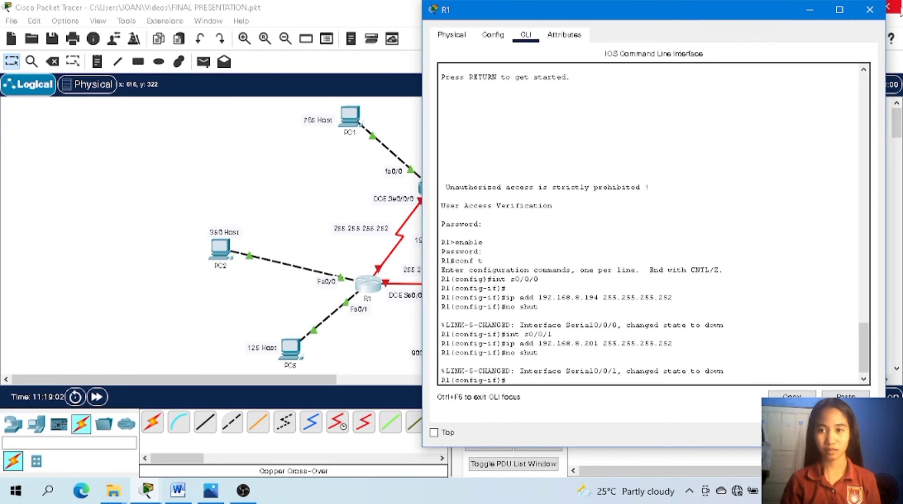
{"action": "left_click", "coordinate": [869, 9]}
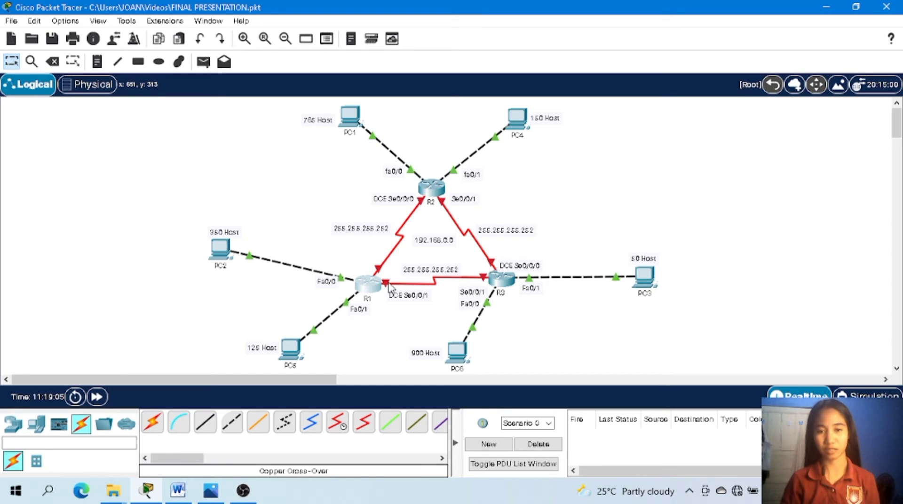
Open router R2's command line and log in with the console password.
{"action": "left_click", "coordinate": [435, 190]}
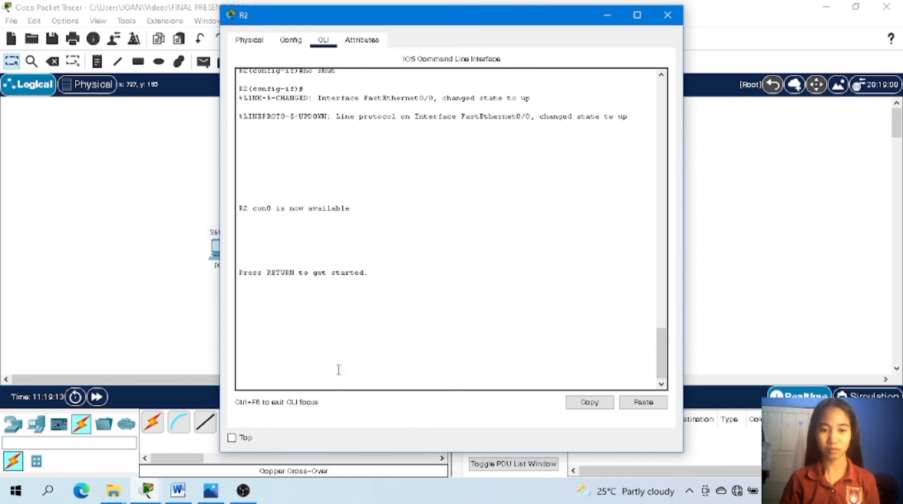
{"action": "key", "text": "Return"}
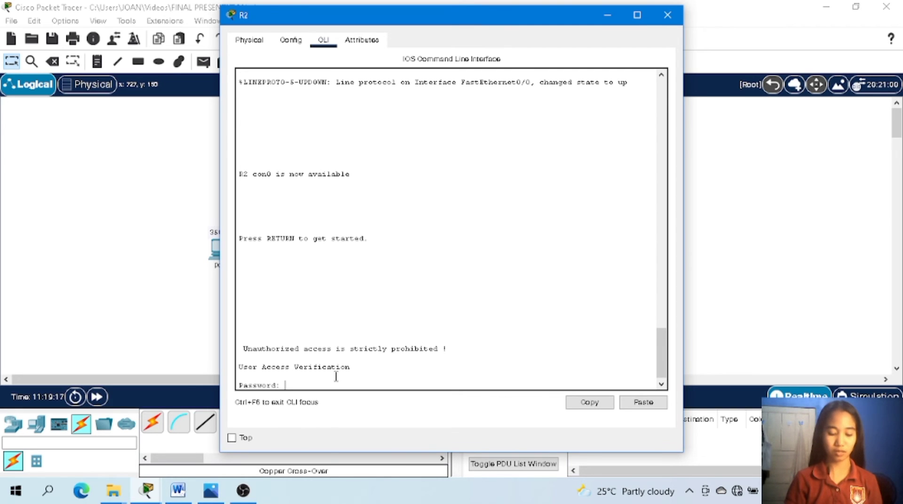
{"action": "key", "text": "Return"}
Enter R2's privileged mode with the enable password and start global configuration with conf t.
{"action": "type", "text": "ena"}
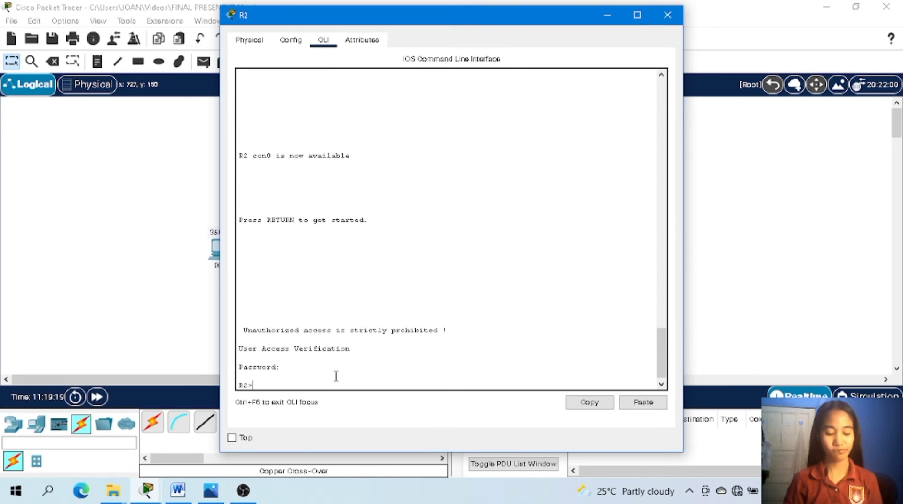
{"action": "type", "text": "ble"}
{"action": "key", "text": "Return"}
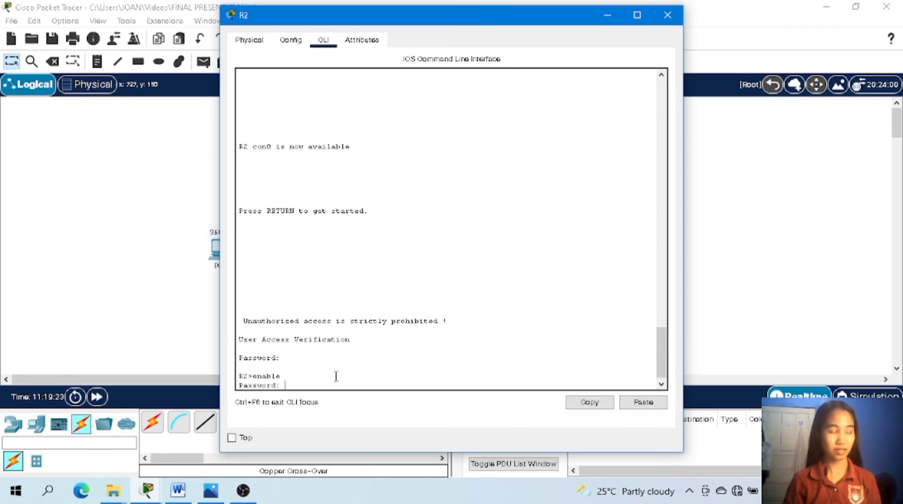
{"action": "key", "text": "Return"}
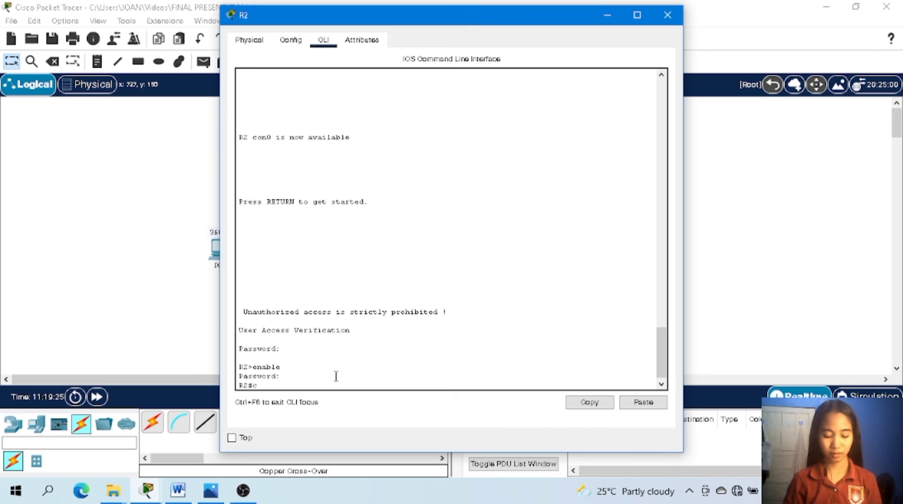
{"action": "type", "text": "conf t"}
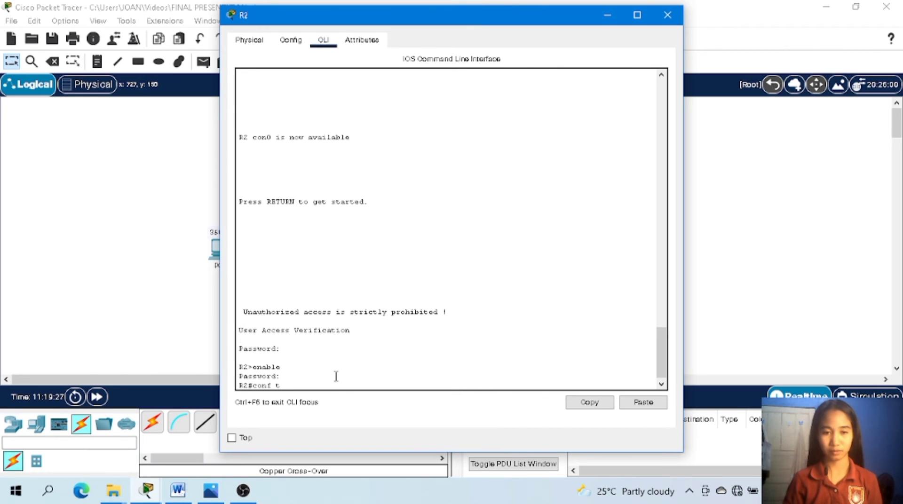
{"action": "key", "text": "Return"}
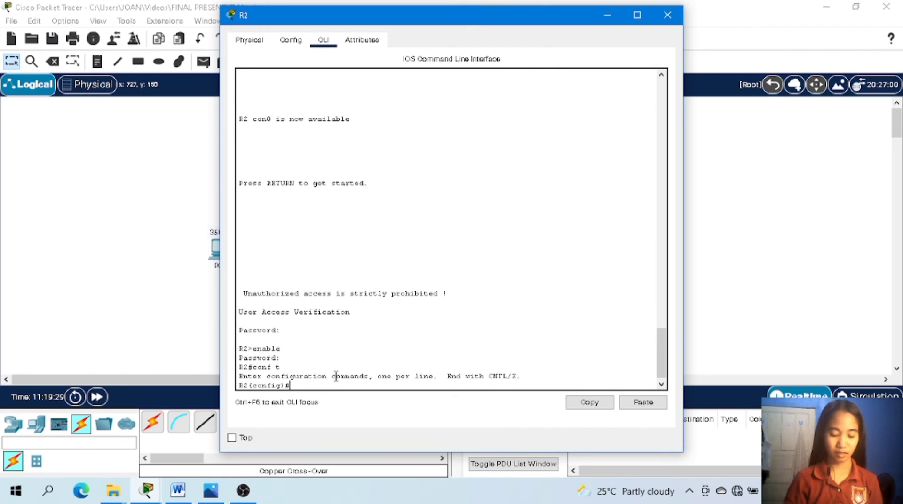
Switch R2 to interface configuration for its DCE serial port with int s0/0/0.
{"action": "type", "text": "int"}
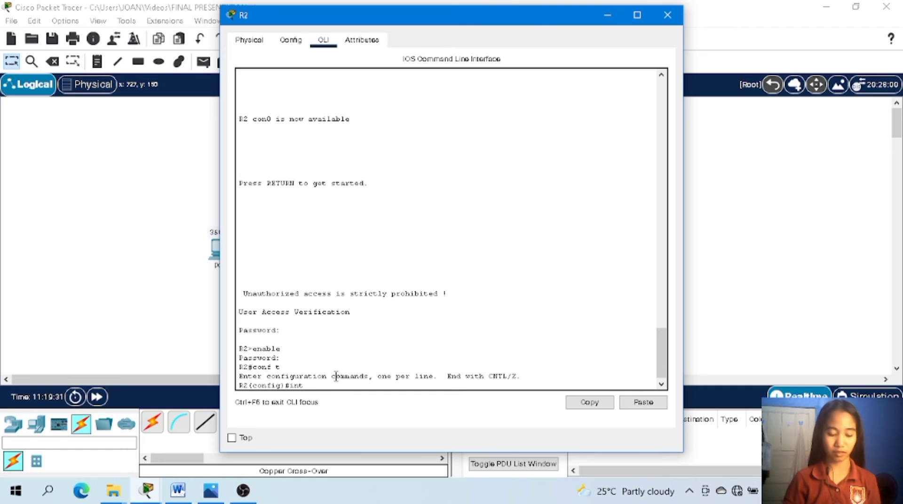
{"action": "type", "text": " s0/"}
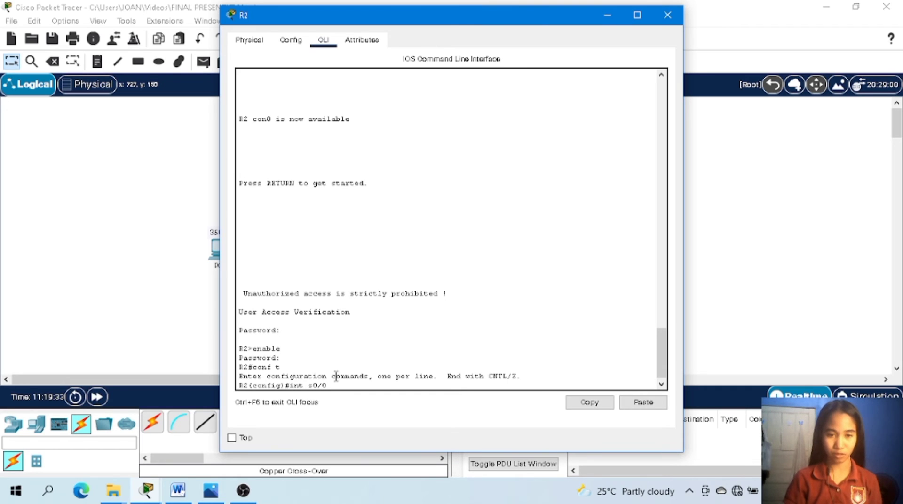
{"action": "type", "text": "0/"}
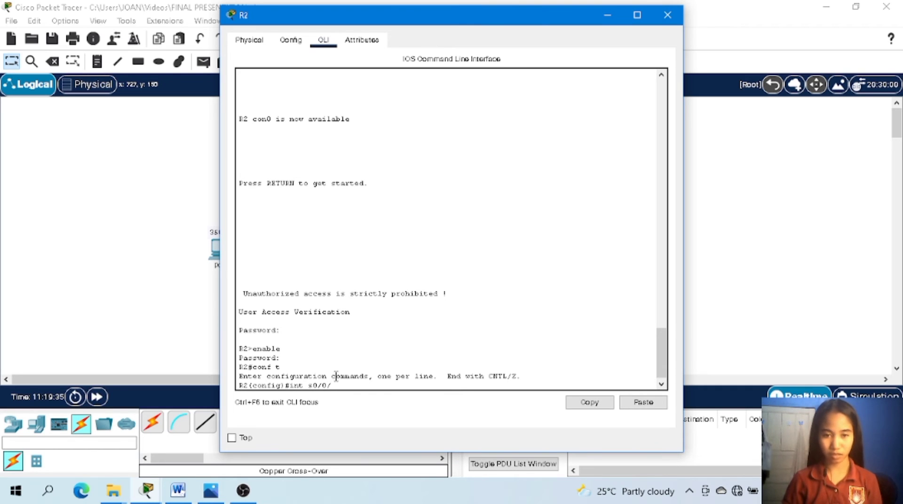
{"action": "type", "text": "0"}
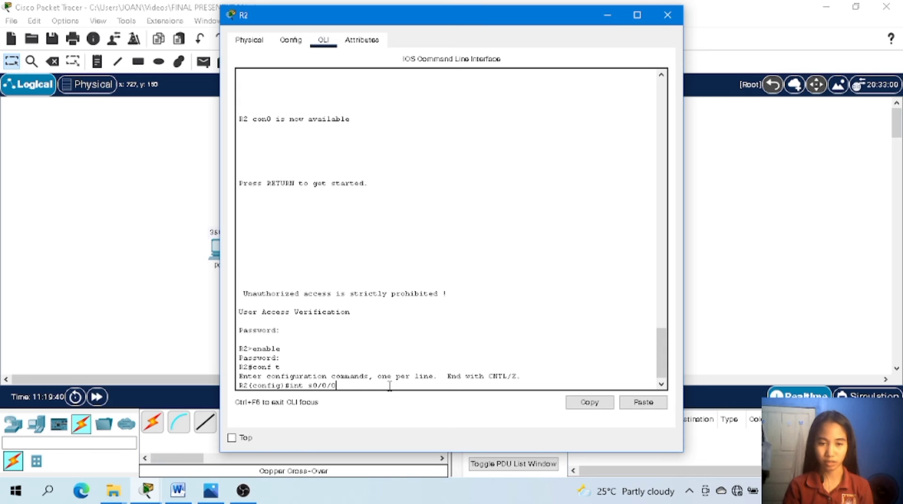
{"action": "key", "text": "Return"}
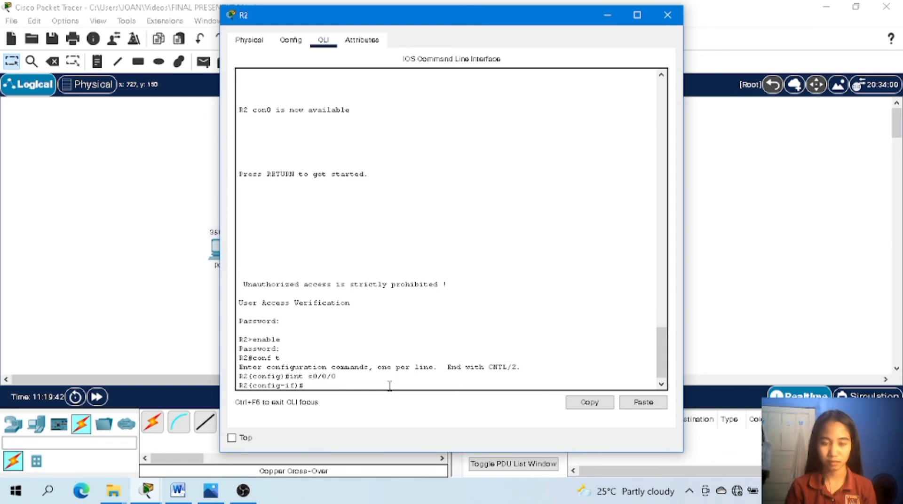
Assign R2's interface s0/0/0 the IP address 192.168.8.193 with subnet mask 255.255.255.252.
{"action": "type", "text": "ip addre"}
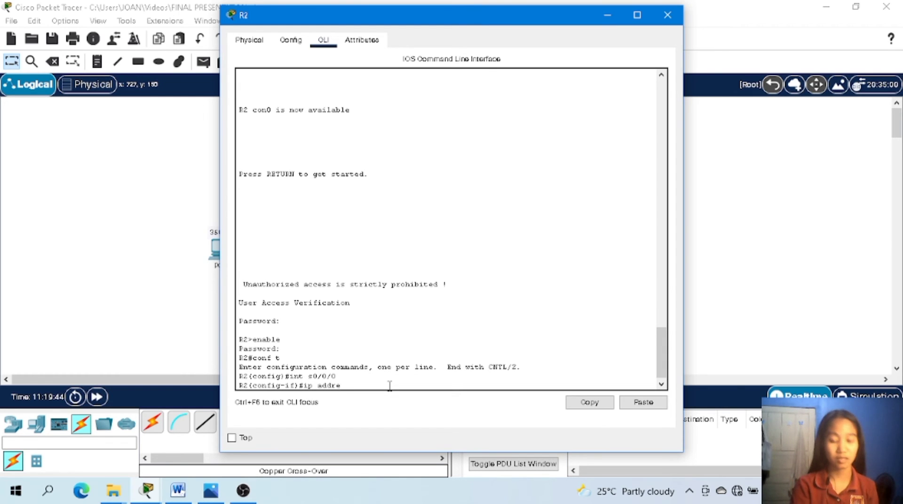
{"action": "key", "text": "BackSpace"}
{"action": "key", "text": "BackSpace"}
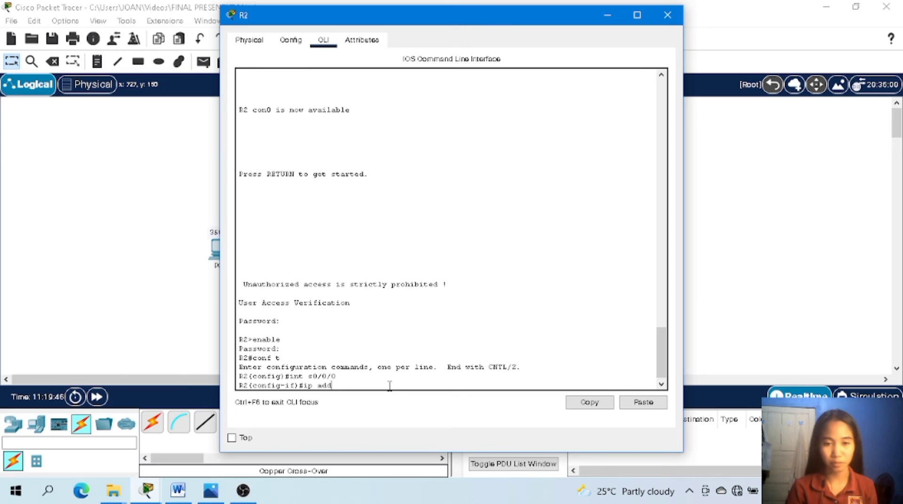
{"action": "type", "text": "192"}
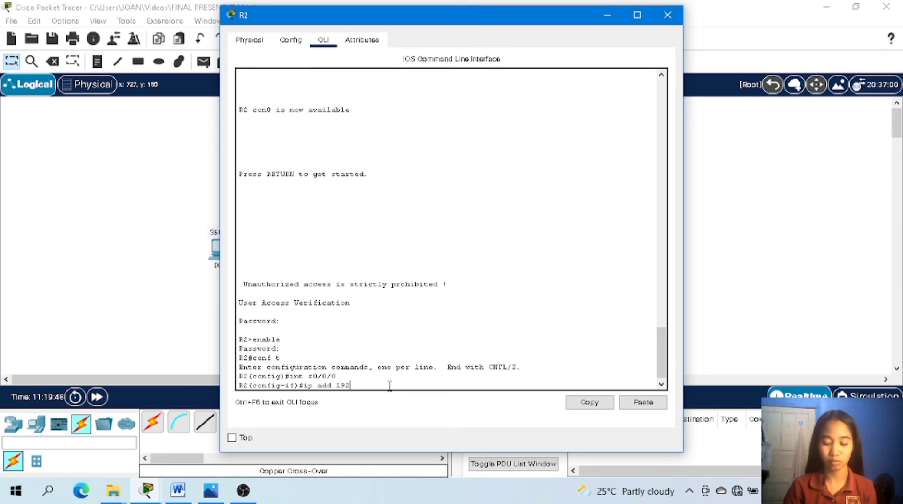
{"action": "type", "text": "."}
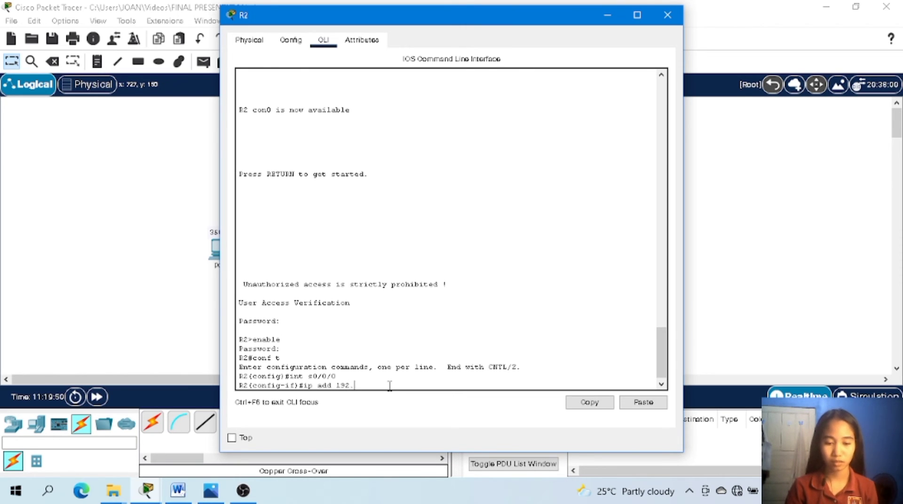
{"action": "type", "text": "168"}
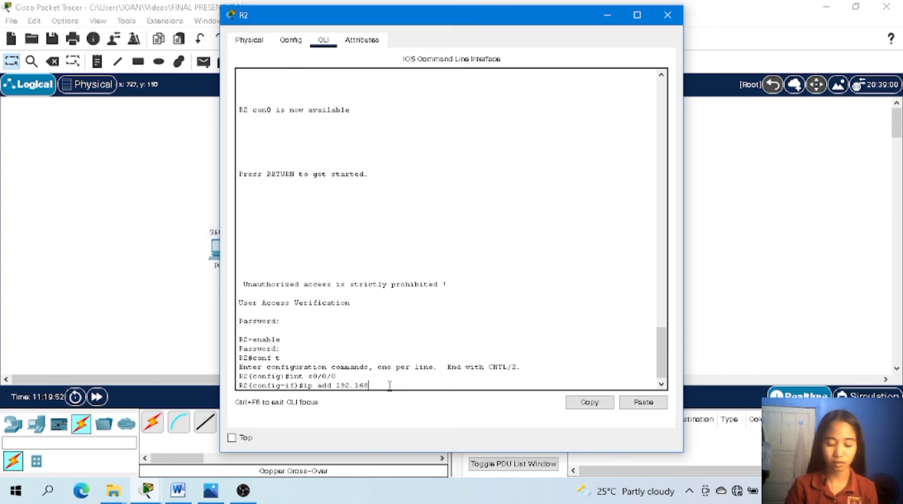
{"action": "type", "text": "."}
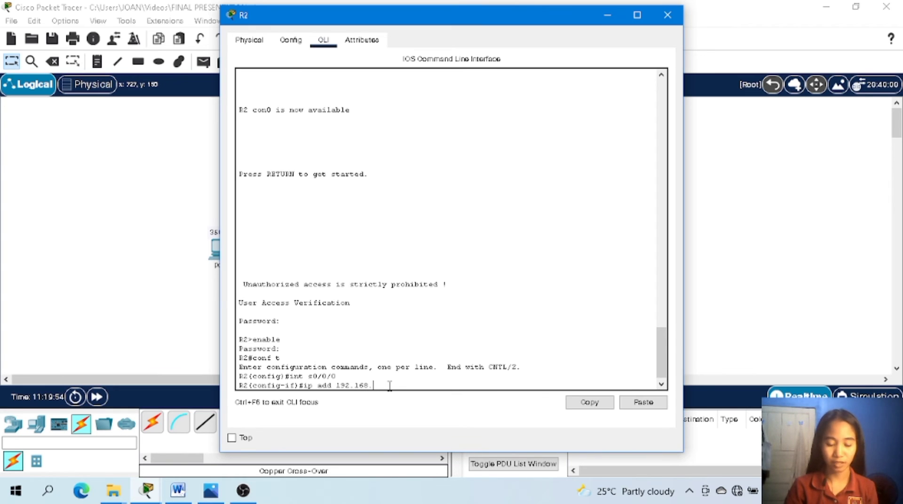
{"action": "type", "text": "8.193"}
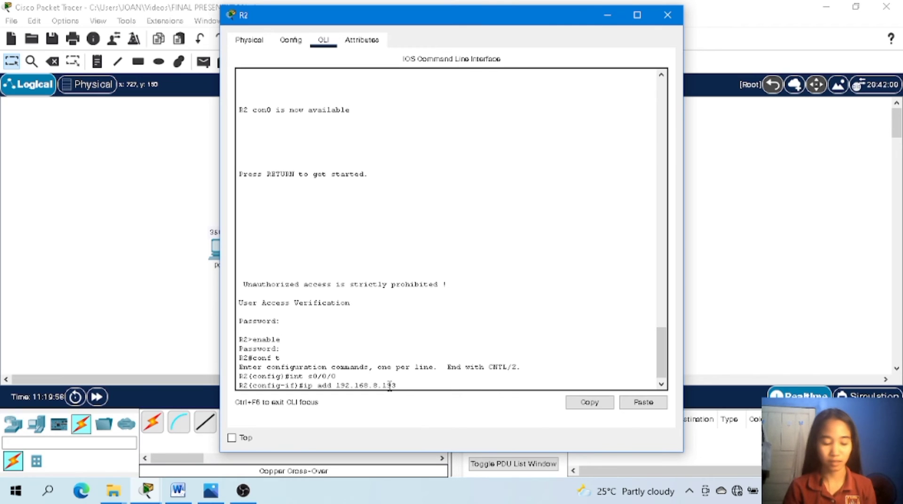
{"action": "type", "text": " 255"}
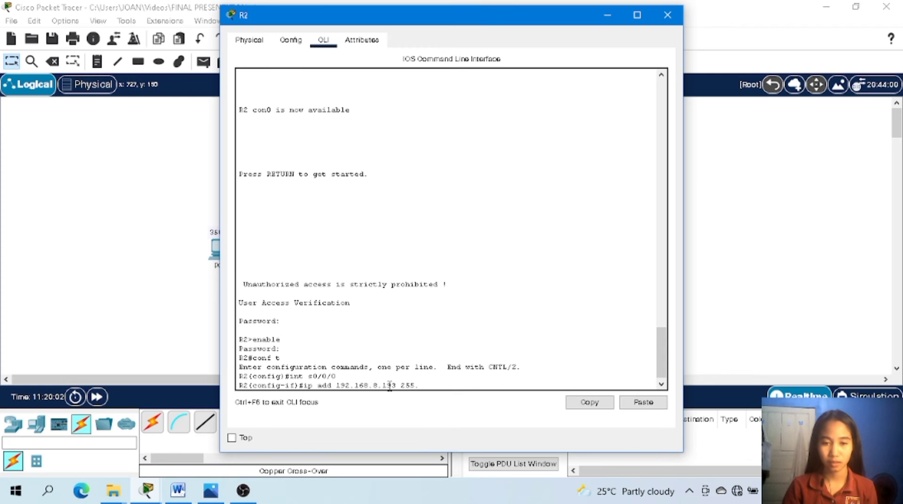
{"action": "type", "text": ".255"}
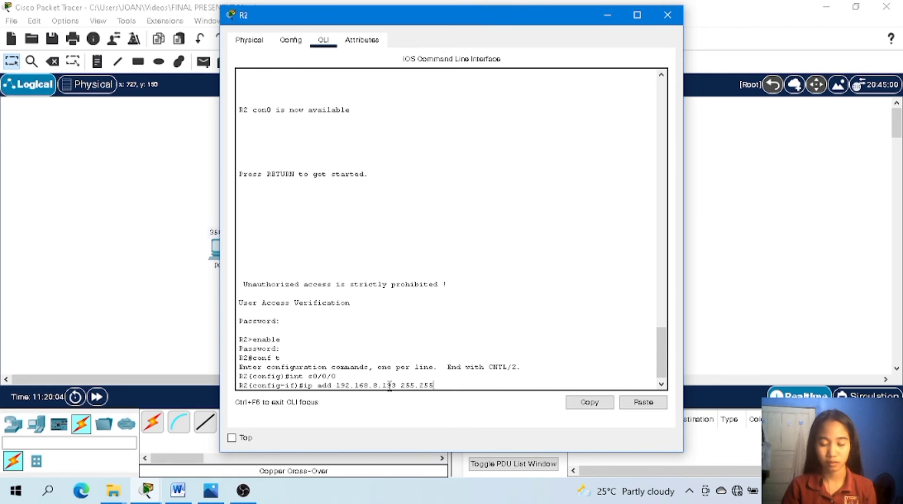
{"action": "type", "text": ".255"}
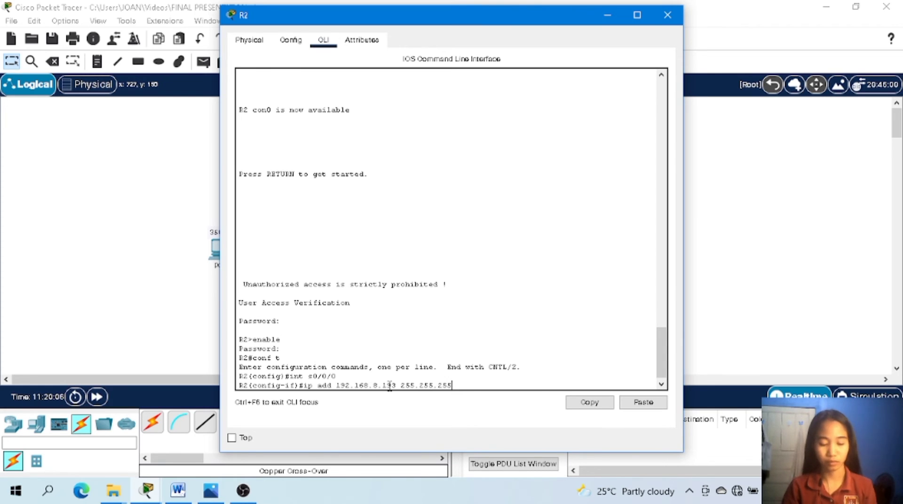
{"action": "type", "text": ".252"}
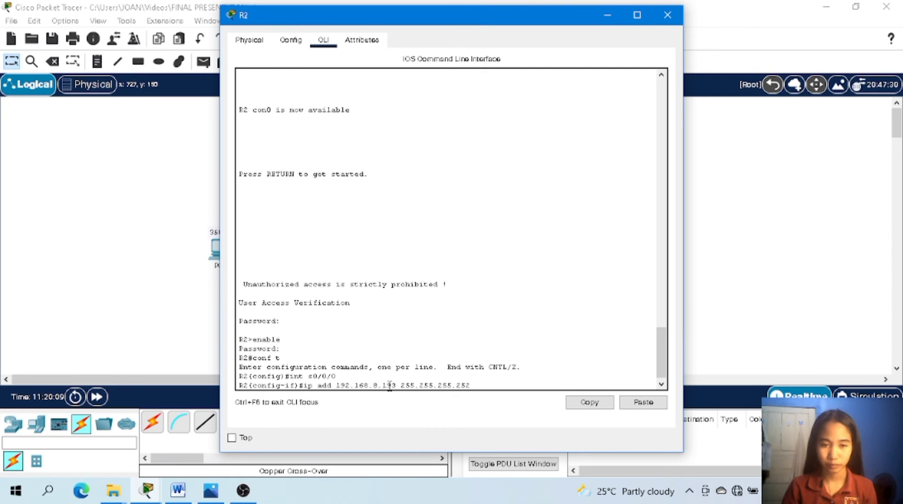
{"action": "key", "text": "Return"}
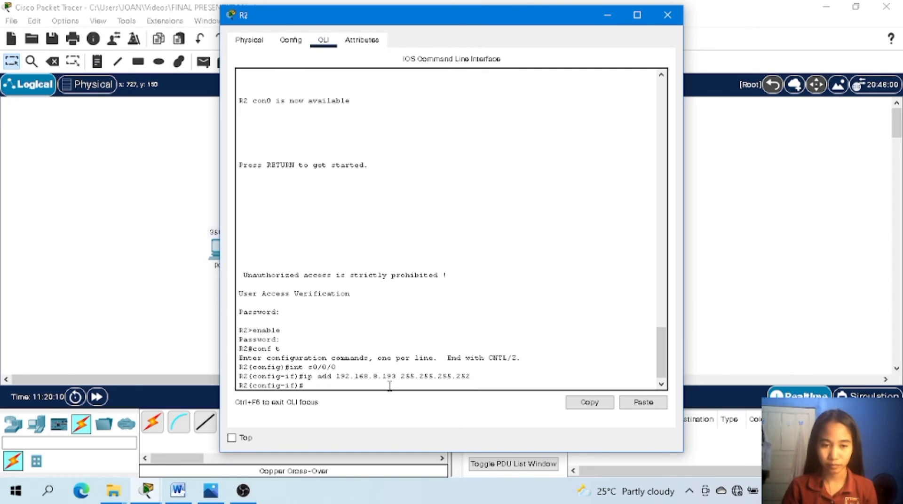
Enable R2's interface s0/0/0 with no shut and return to the configuration prompt.
{"action": "type", "text": "no shut"}
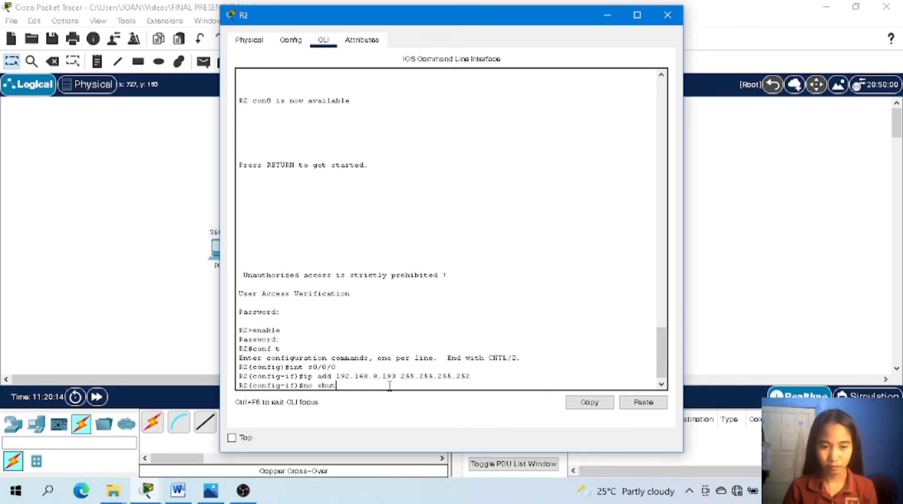
{"action": "key", "text": "Return"}
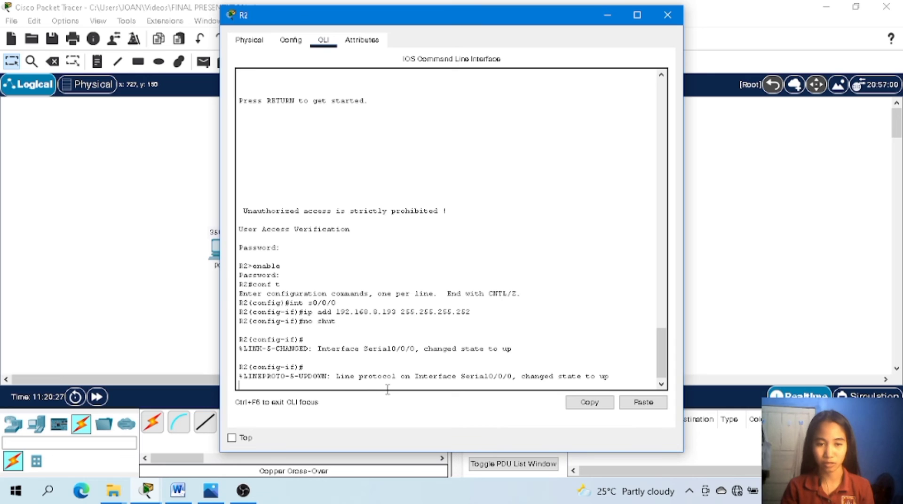
{"action": "key", "text": "Return"}
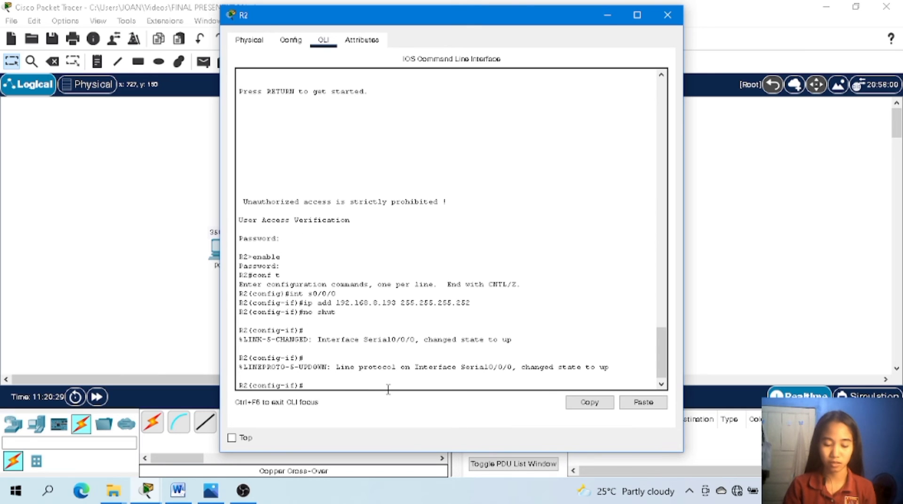
Switch R2 to interface configuration for its second serial port with int s0/0/1.
{"action": "type", "text": "int"}
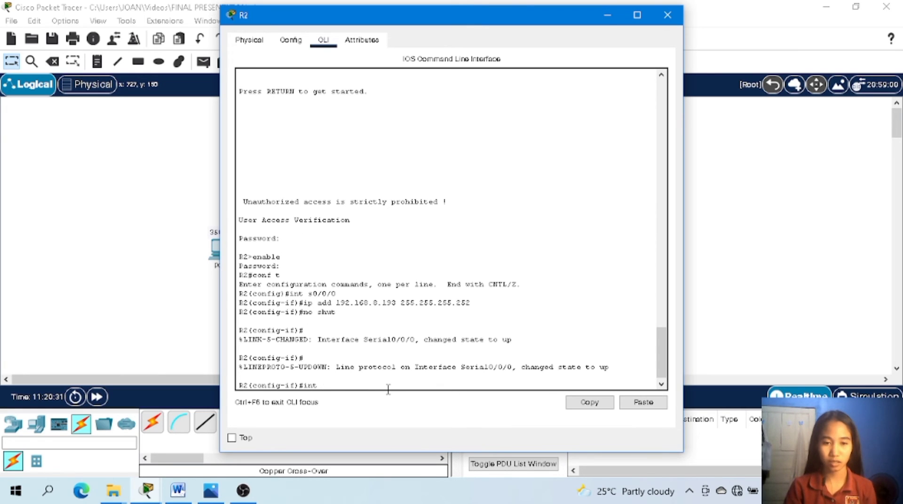
{"action": "type", "text": " s0/0"}
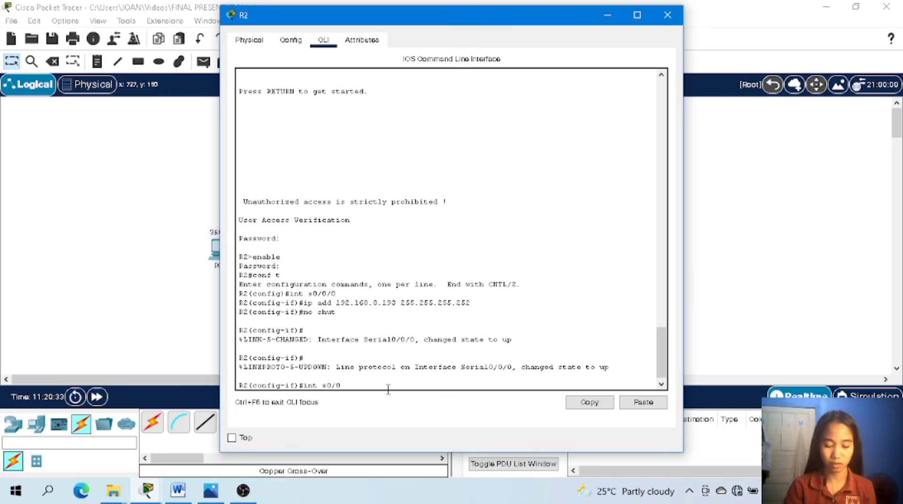
{"action": "type", "text": "/"}
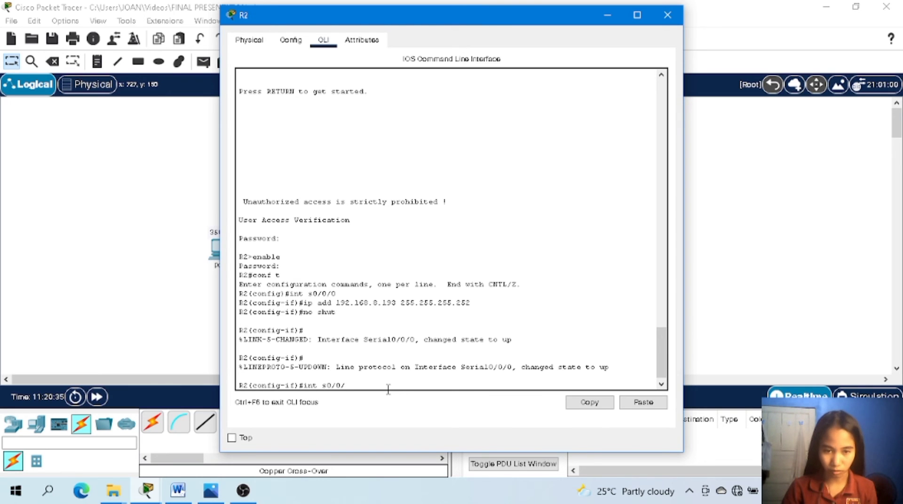
{"action": "type", "text": "1"}
{"action": "key", "text": "Return"}
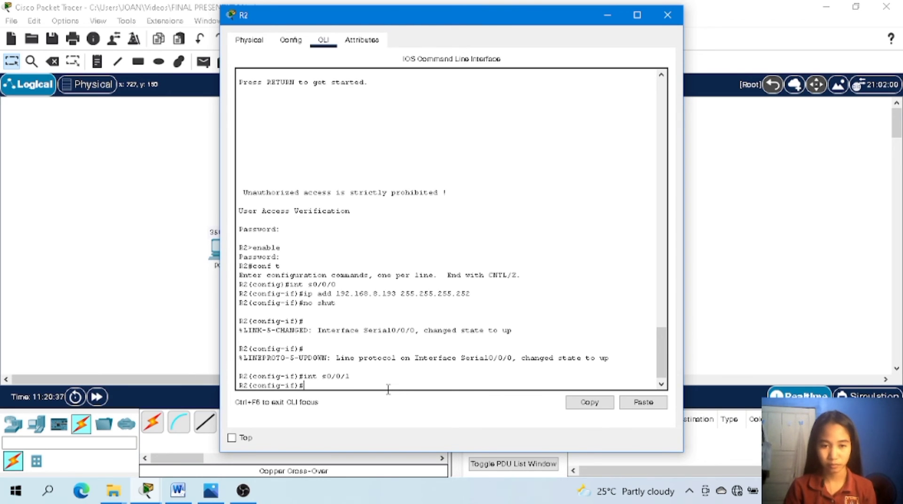
Assign R2's interface s0/0/1 the IP address 192.168.8.198 with subnet mask 255.255.255.252.
{"action": "type", "text": "ip add"}
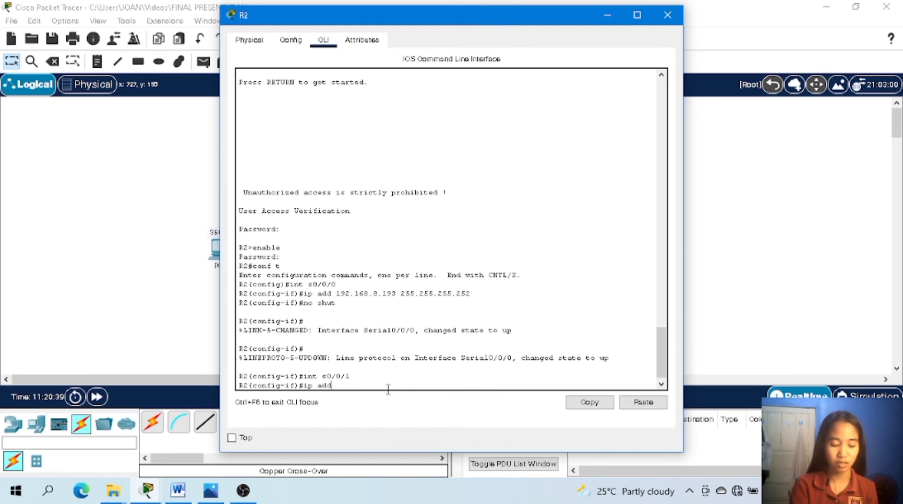
{"action": "type", "text": " 19"}
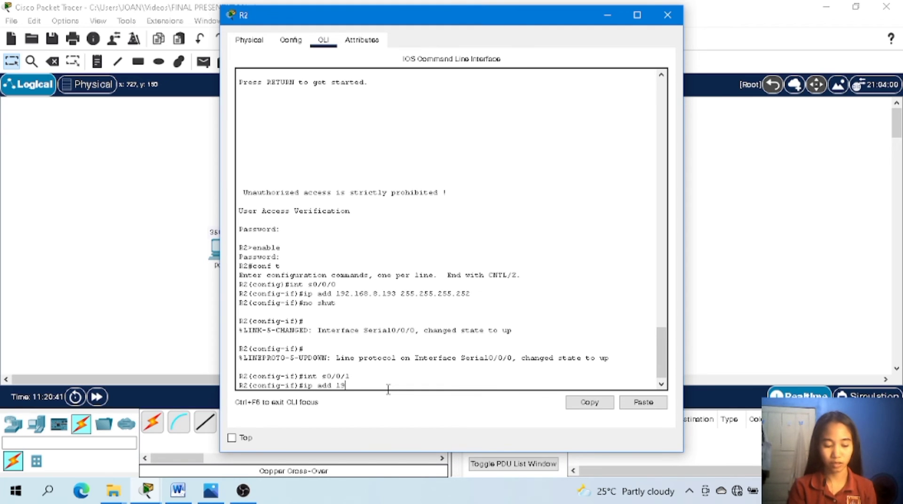
{"action": "type", "text": "2.168."}
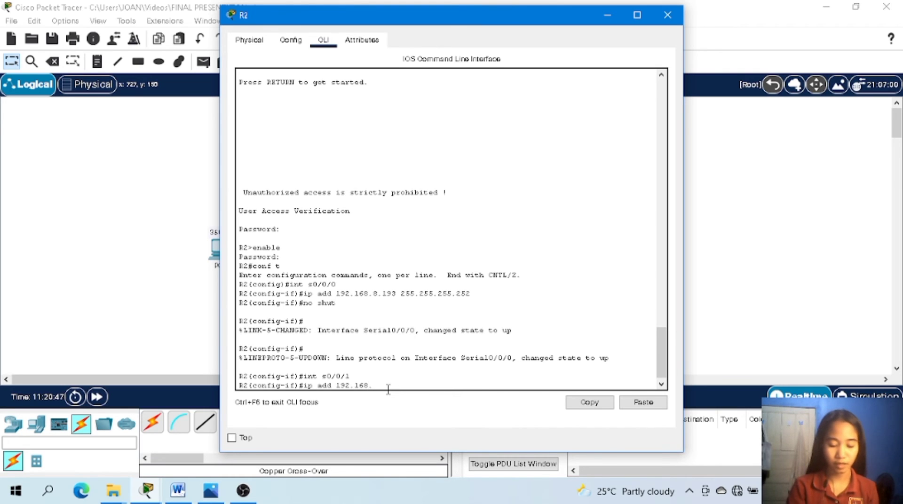
{"action": "type", "text": "8.198"}
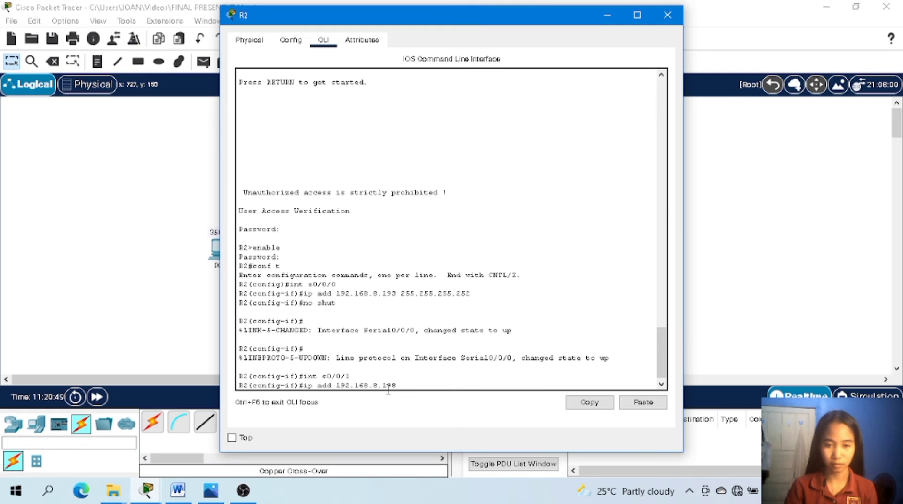
{"action": "type", "text": " 255"}
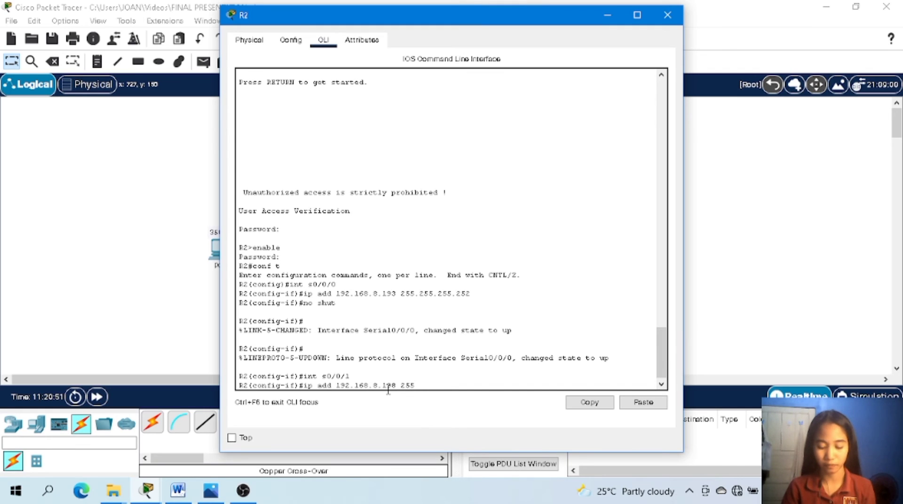
{"action": "type", "text": "."}
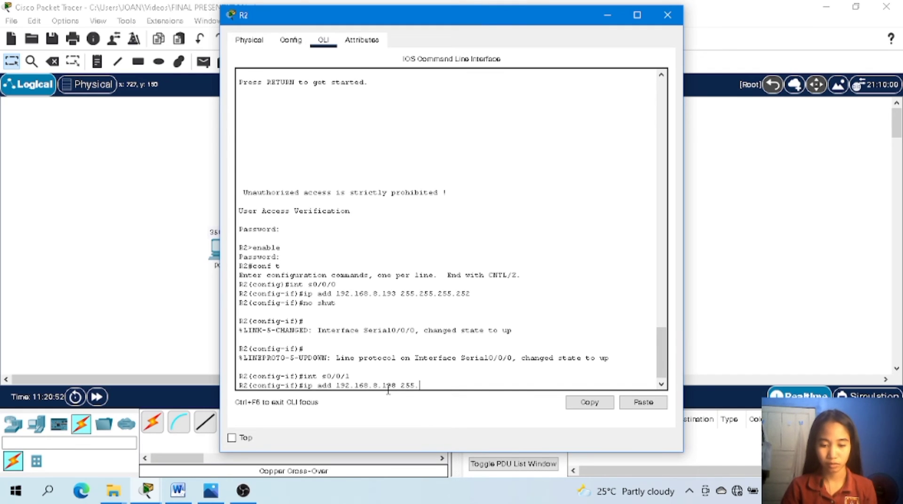
{"action": "type", "text": "255."}
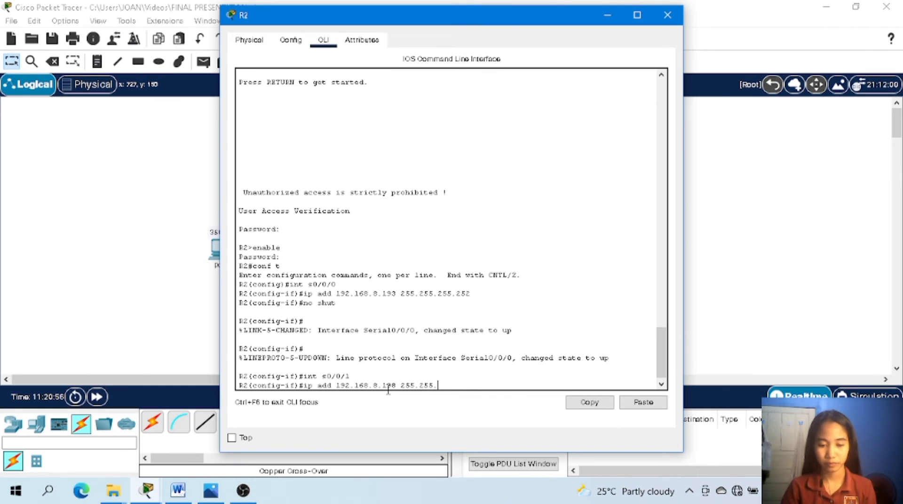
{"action": "type", "text": "255."}
{"action": "type", "text": "25"}
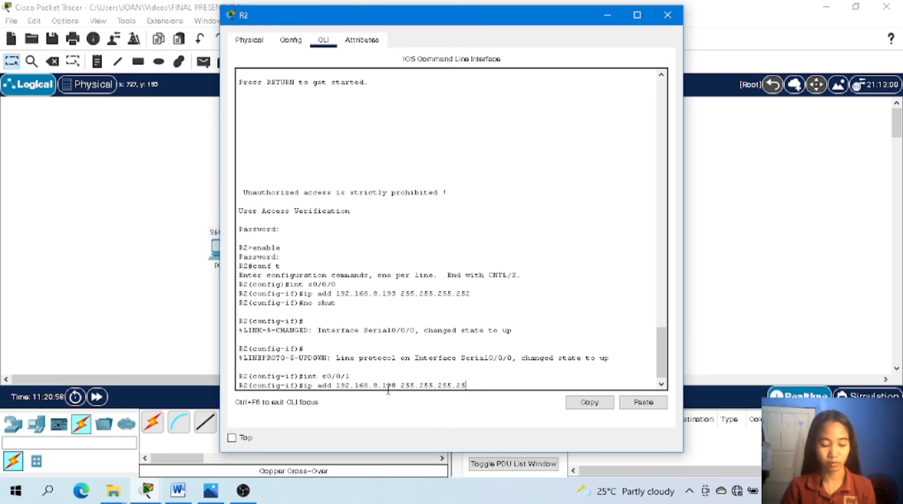
{"action": "type", "text": "2"}
{"action": "key", "text": "Return"}
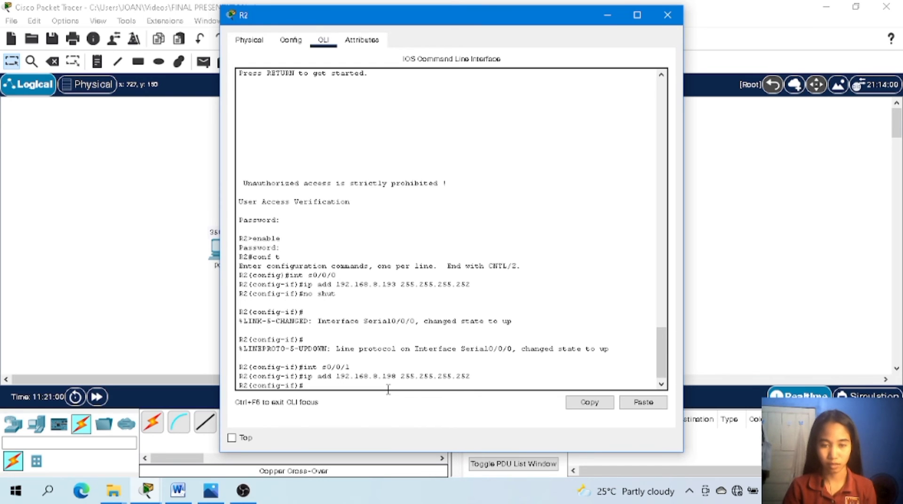
Enable R2's interface s0/0/1 with no shut and close the R2 window.
{"action": "type", "text": "no shut"}
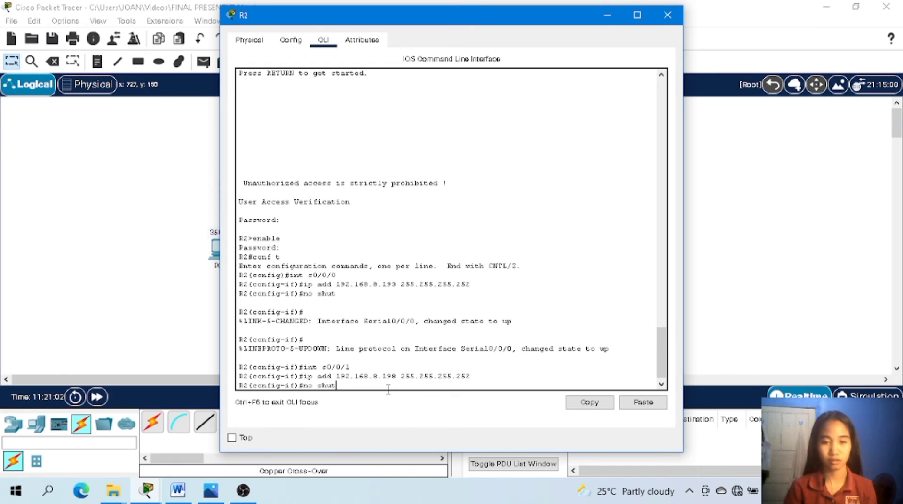
{"action": "key", "text": "Return"}
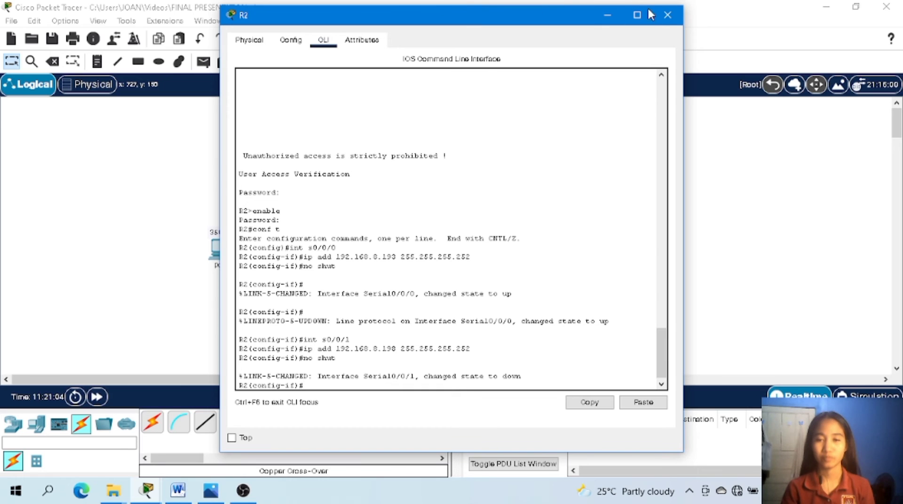
{"action": "left_click", "coordinate": [668, 15]}
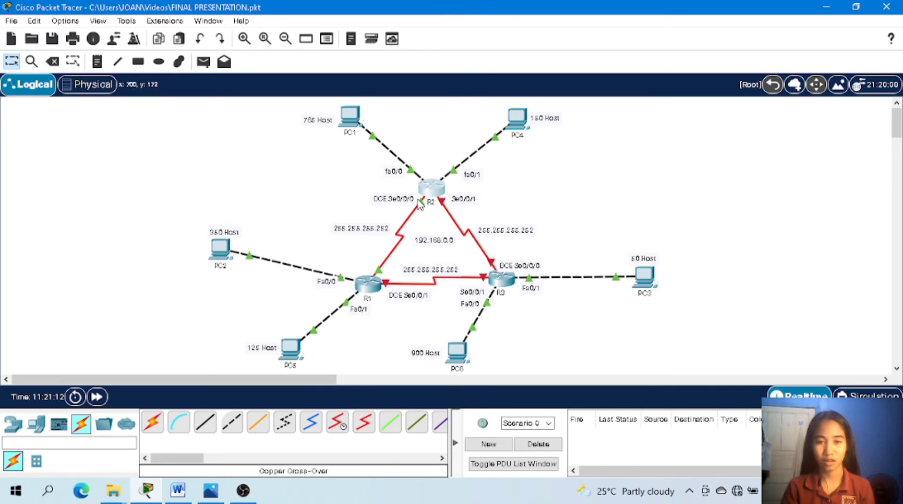
Open R3's command line, enter the console password, and enter privileged mode with enable and its password.
{"action": "left_click", "coordinate": [503, 280]}
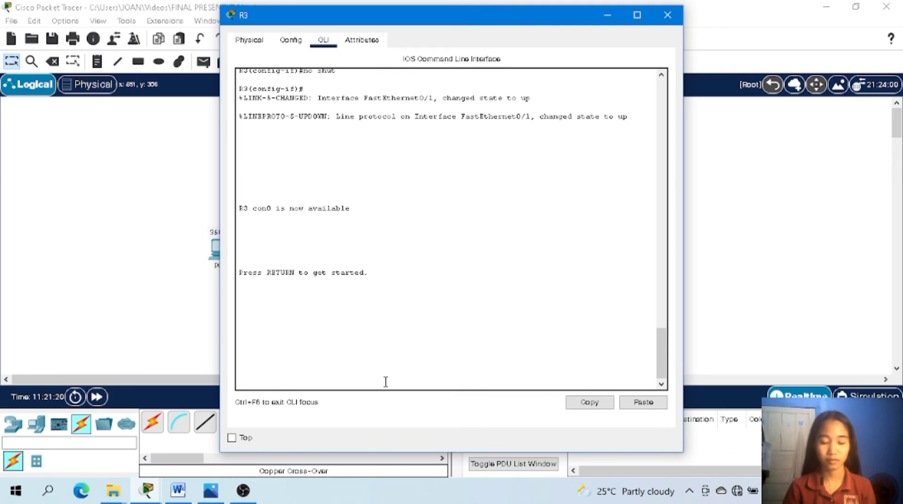
{"action": "key", "text": "Return"}
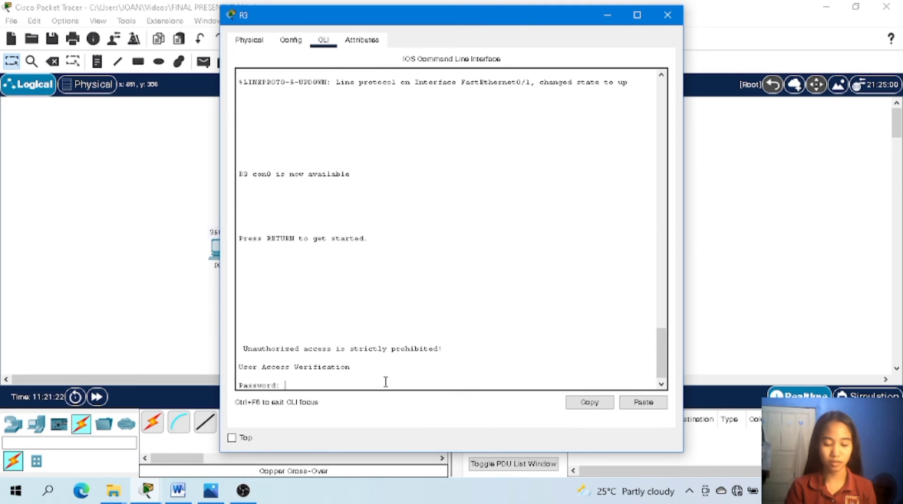
{"action": "key", "text": "Return"}
{"action": "type", "text": "enable"}
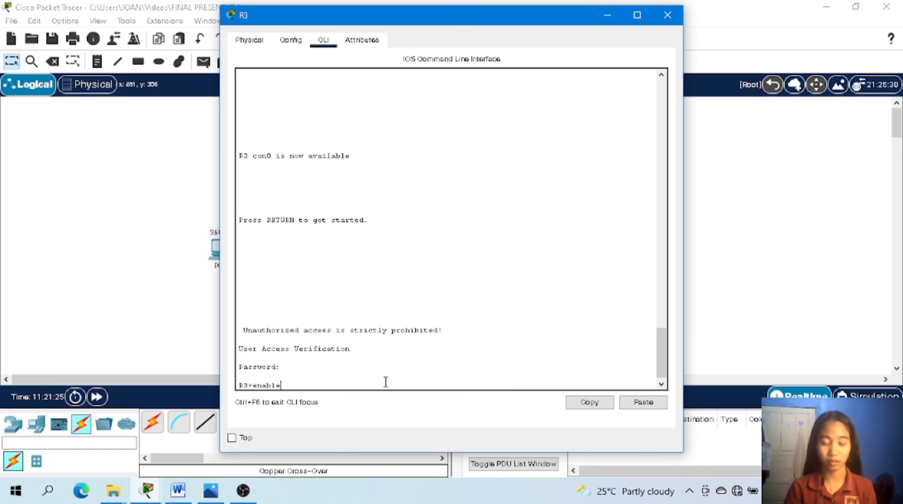
{"action": "key", "text": "Return"}
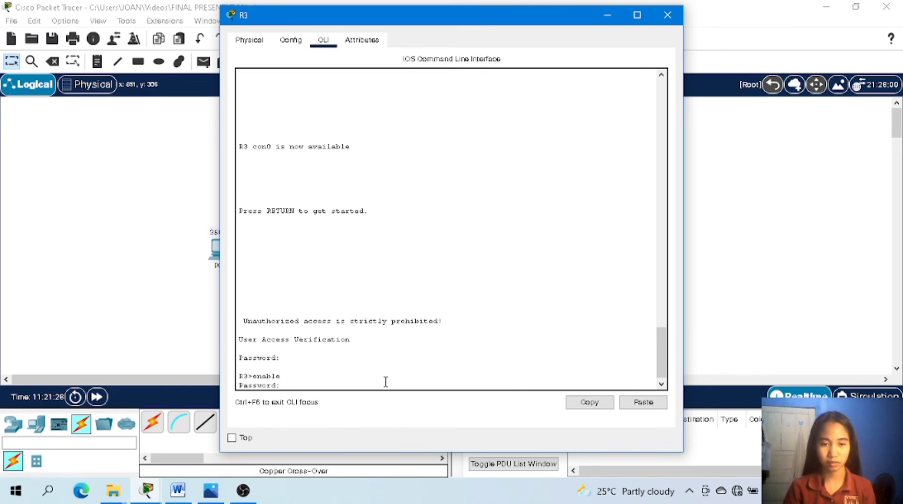
{"action": "key", "text": "Return"}
Enter global configuration mode on R3 with conf t.
{"action": "type", "text": "co"}
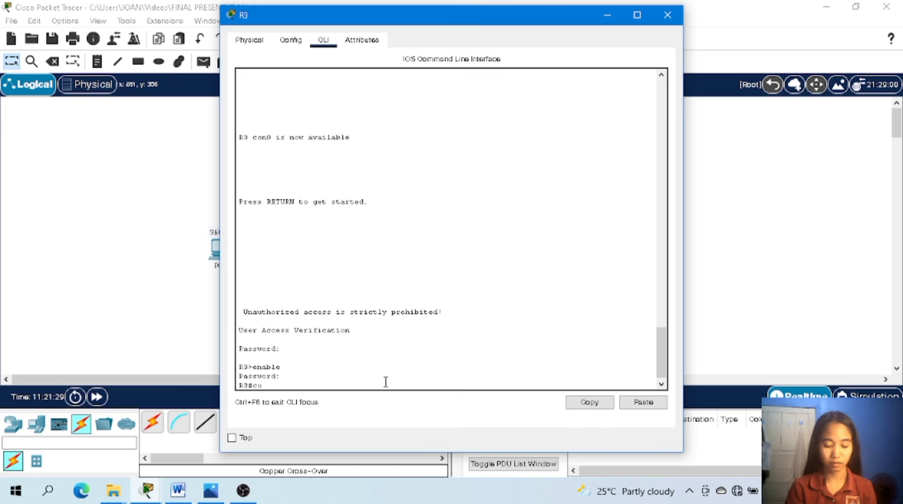
{"action": "type", "text": "nf t"}
{"action": "key", "text": "Return"}
{"action": "key", "text": "Return"}
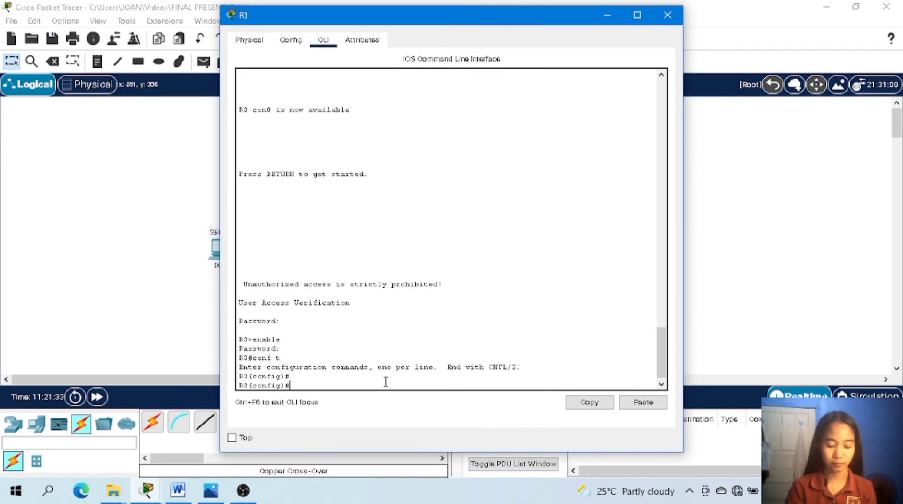
Switch R3 to interface configuration for its first serial port with int s0/0/0.
{"action": "type", "text": "int"}
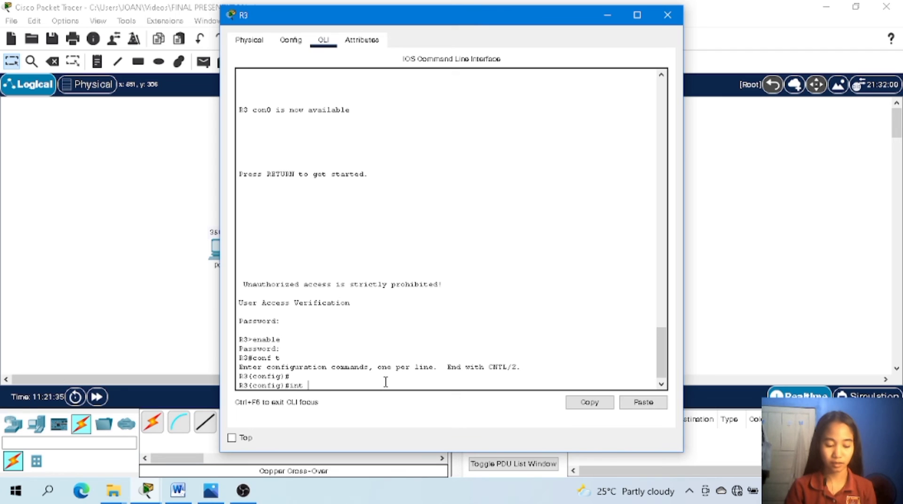
{"action": "type", "text": " s0"}
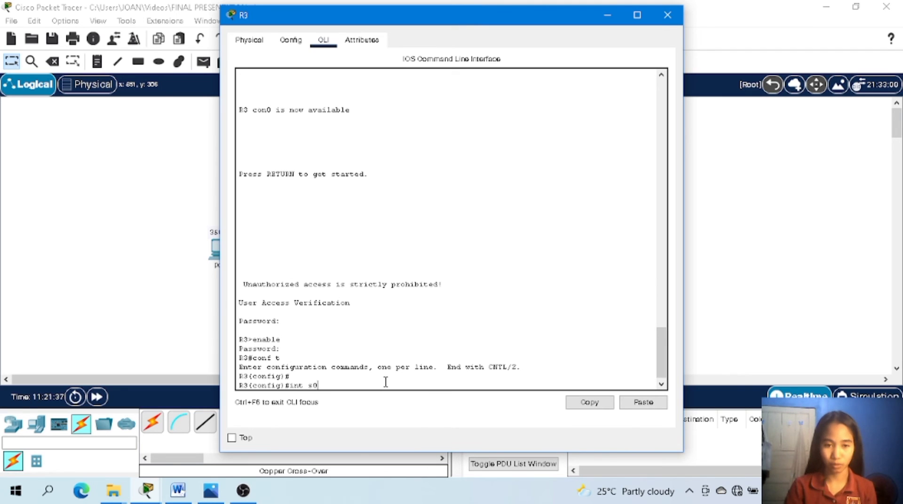
{"action": "type", "text": "/"}
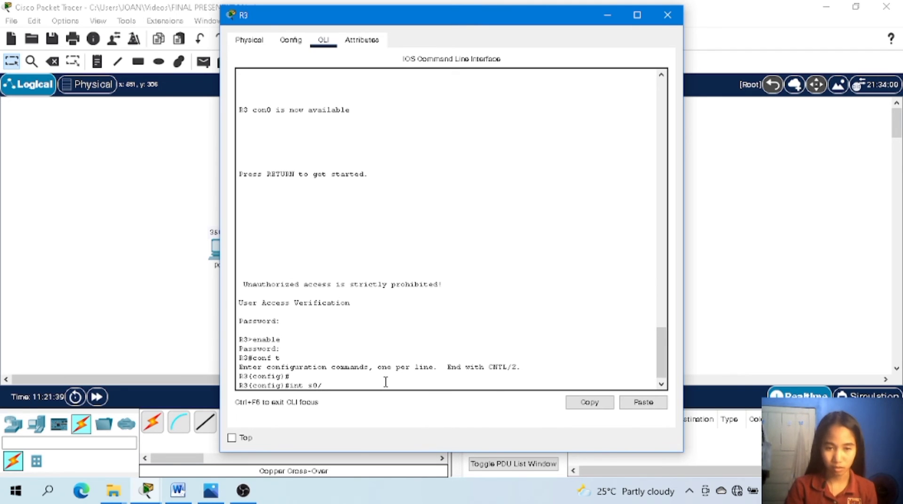
{"action": "type", "text": "0/"}
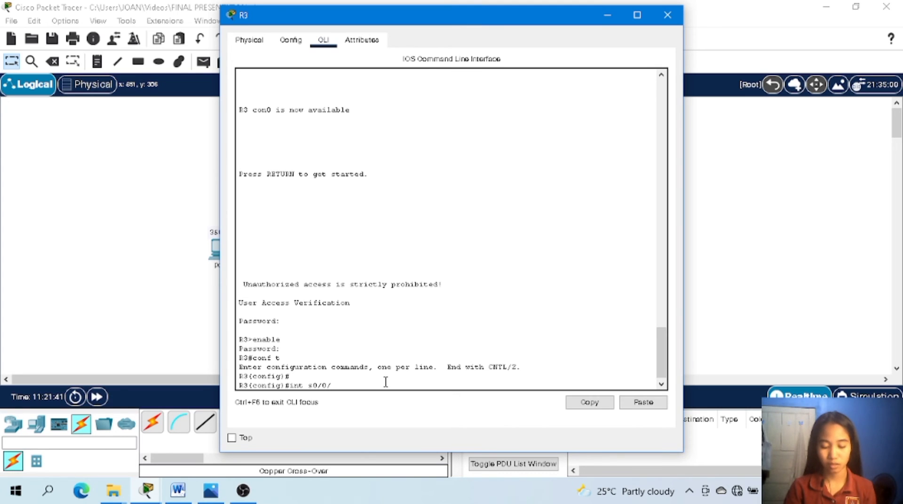
{"action": "type", "text": "0"}
{"action": "key", "text": "Return"}
{"action": "key", "text": "Return"}
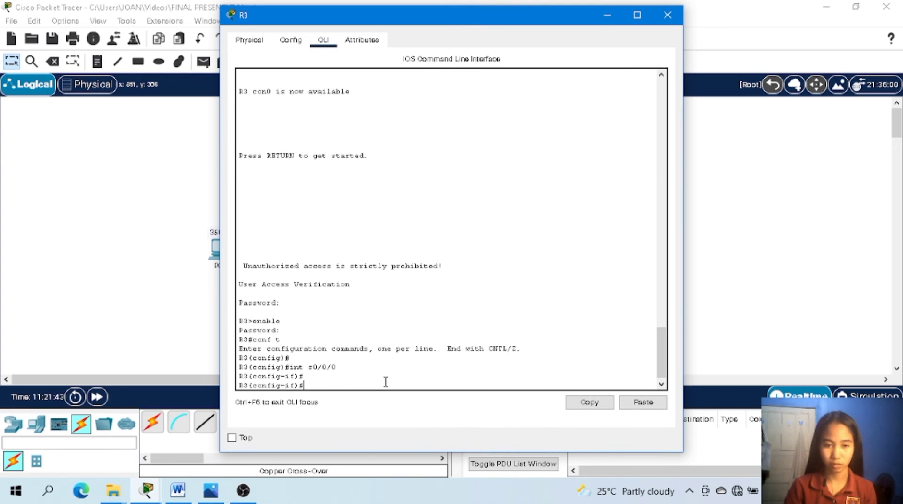
Assign R3's interface s0/0/0 the IP address 192.168.8.197 with subnet mask 255.255.255.252.
{"action": "type", "text": "ip ad"}
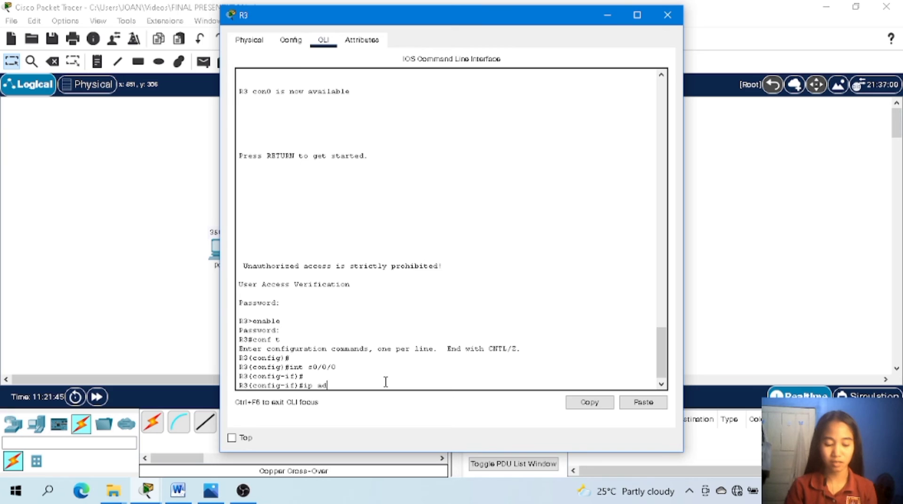
{"action": "type", "text": "d 192."}
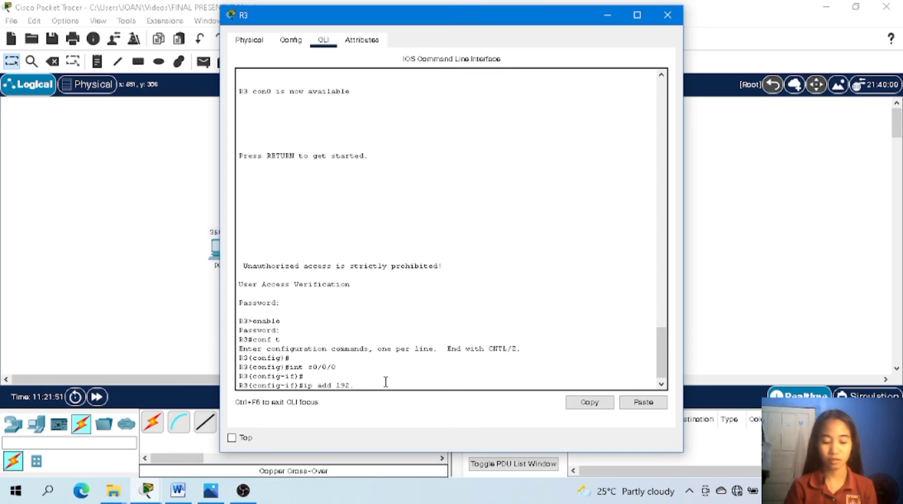
{"action": "type", "text": "168"}
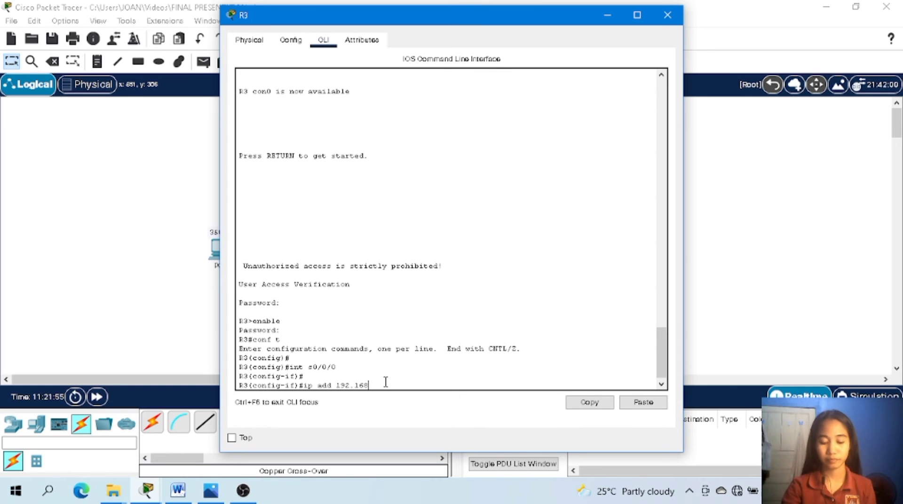
{"action": "type", "text": "8"}
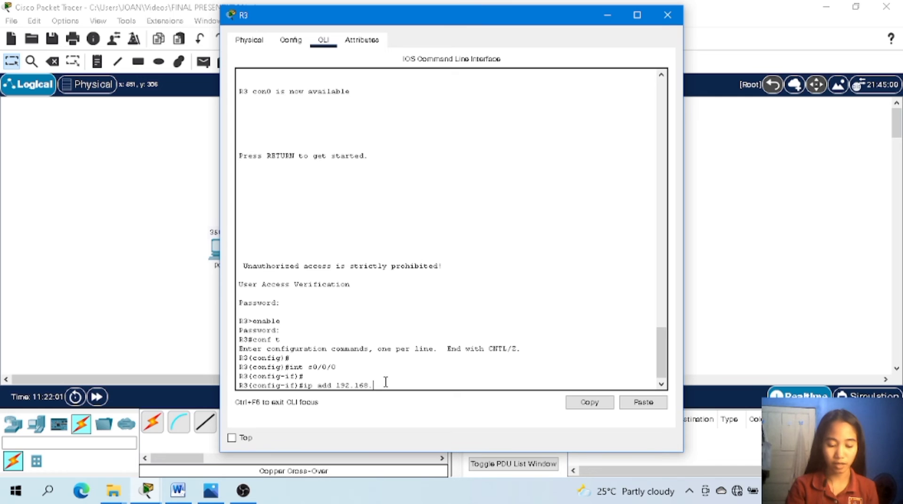
{"action": "type", "text": "8.197"}
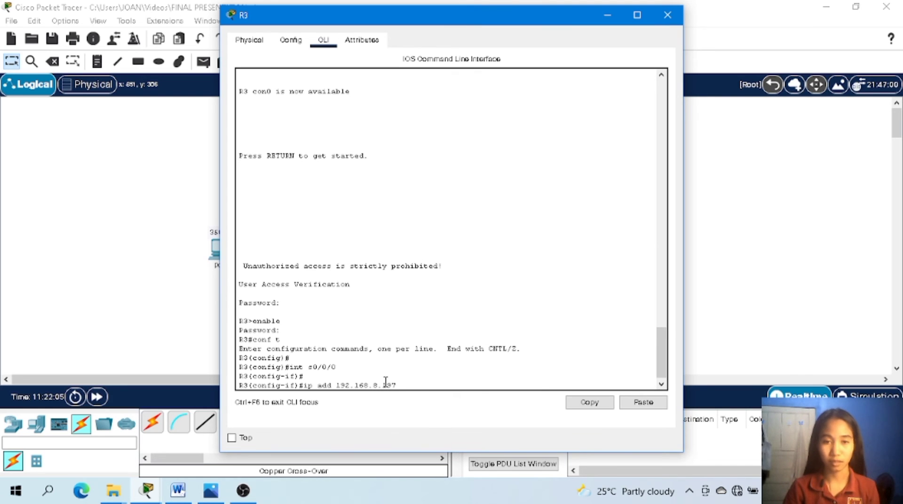
{"action": "type", "text": " 2"}
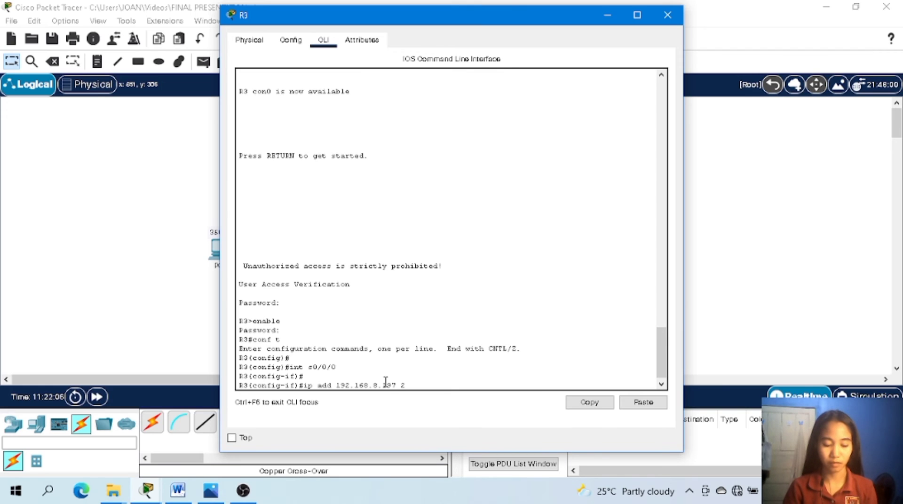
{"action": "type", "text": "55.255.255"}
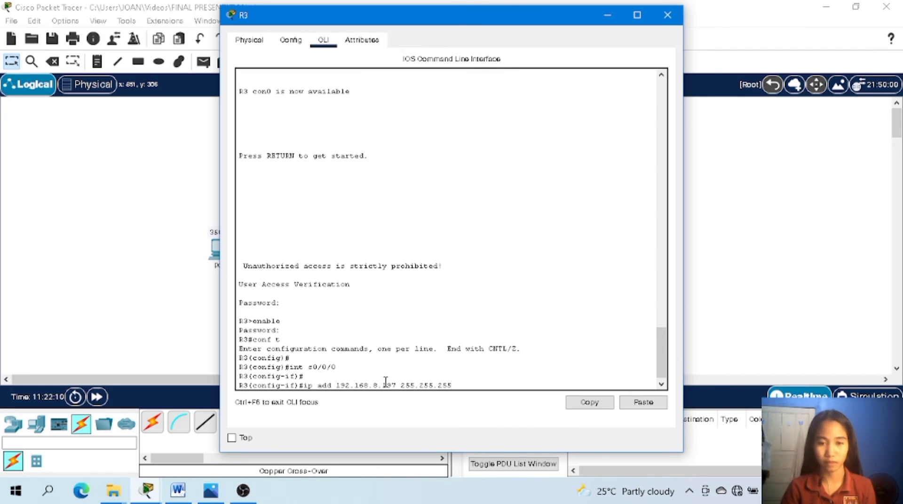
{"action": "type", "text": "."}
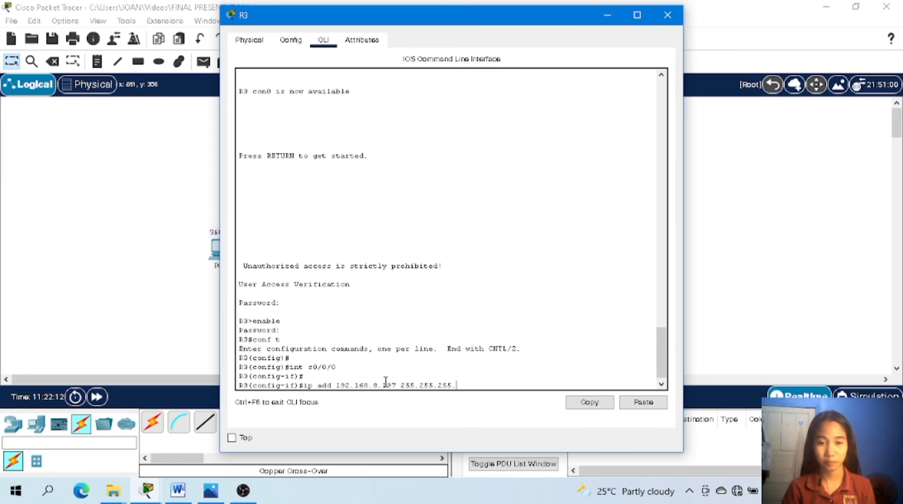
{"action": "type", "text": "252"}
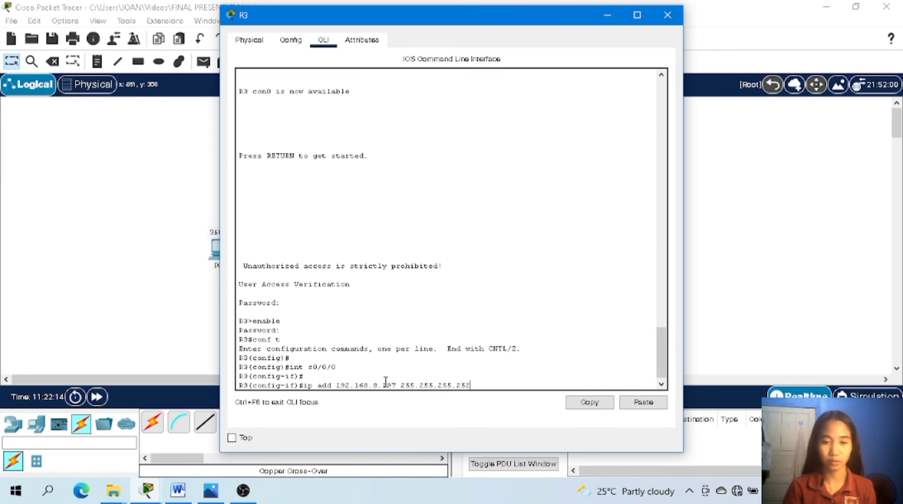
{"action": "key", "text": "Return"}
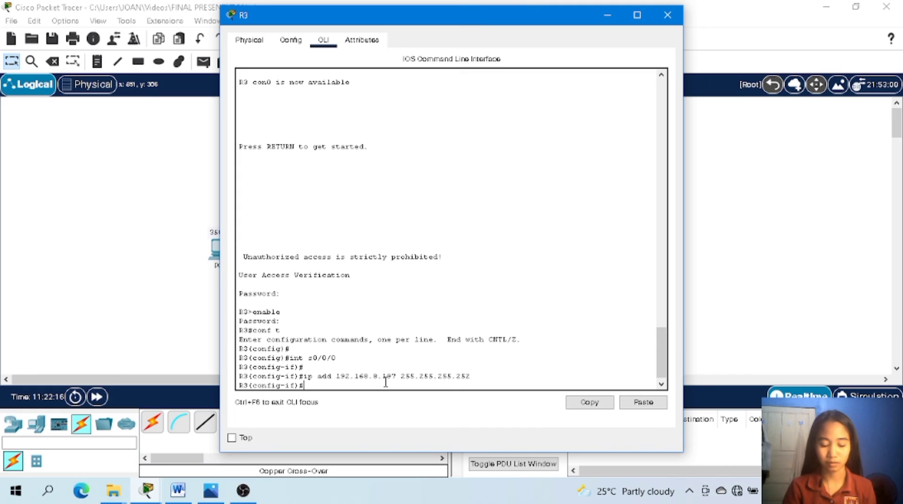
Enable R3's interface s0/0/0 with no shut and return to the configuration prompt.
{"action": "type", "text": "no shut"}
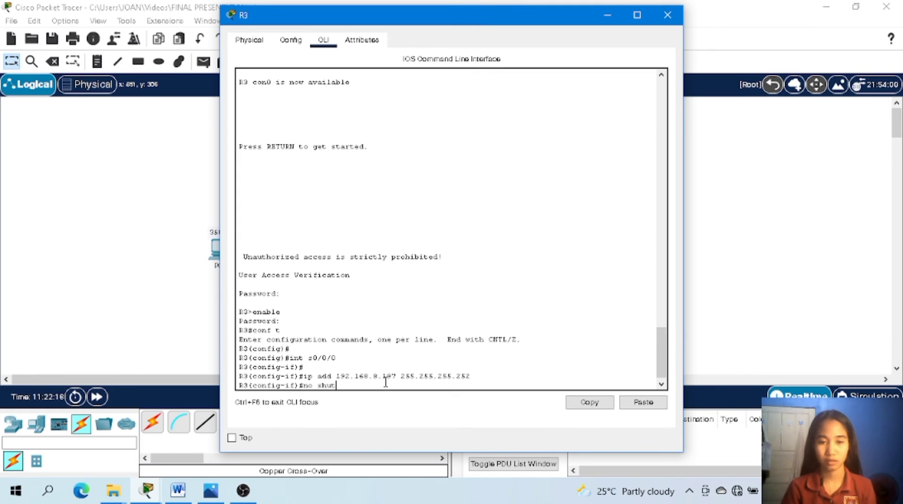
{"action": "key", "text": "Return"}
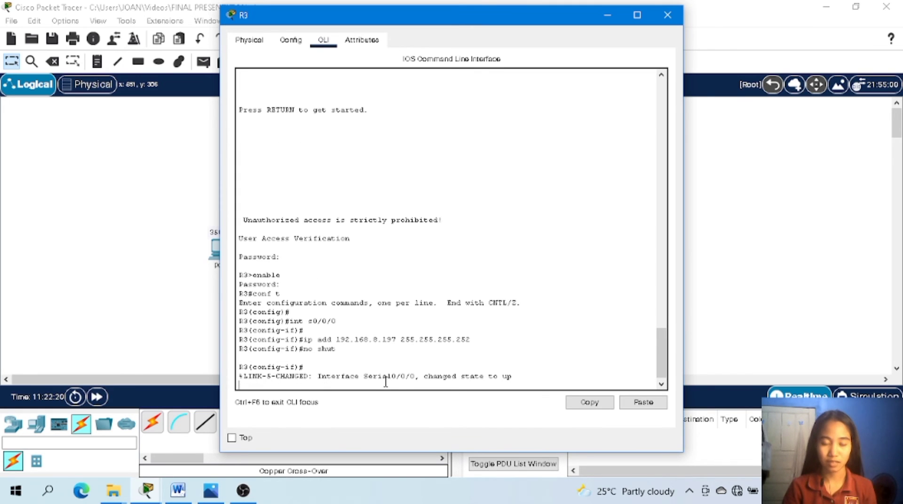
{"action": "key", "text": "Return"}
Switch R3 to interface configuration for its second serial port with int s0/0/1.
{"action": "type", "text": "ig-if)#int"}
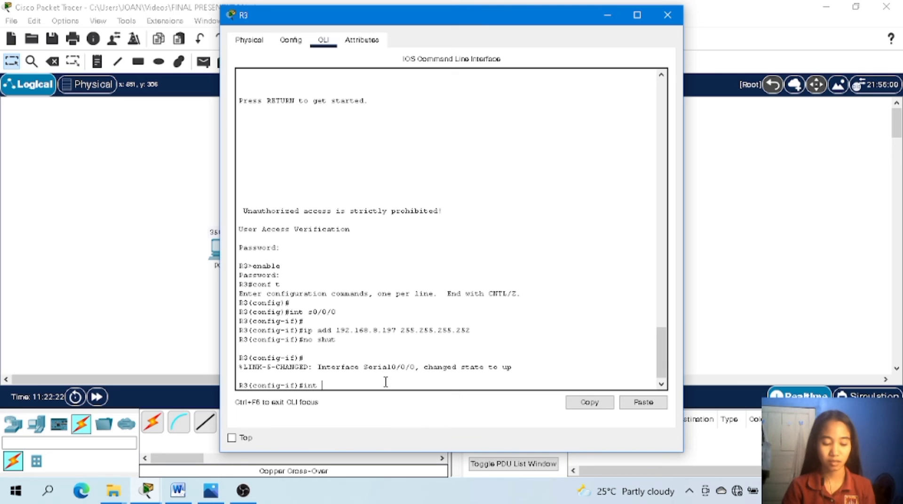
{"action": "type", "text": " s0"}
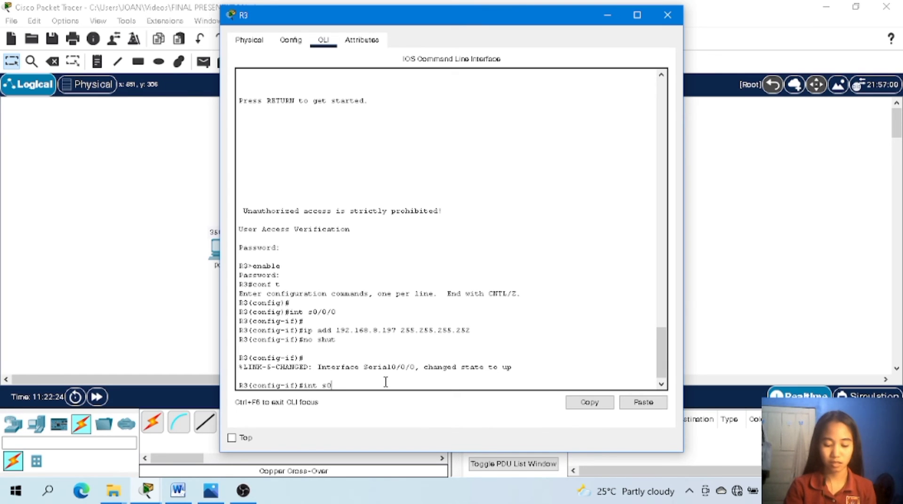
{"action": "type", "text": "/0/1"}
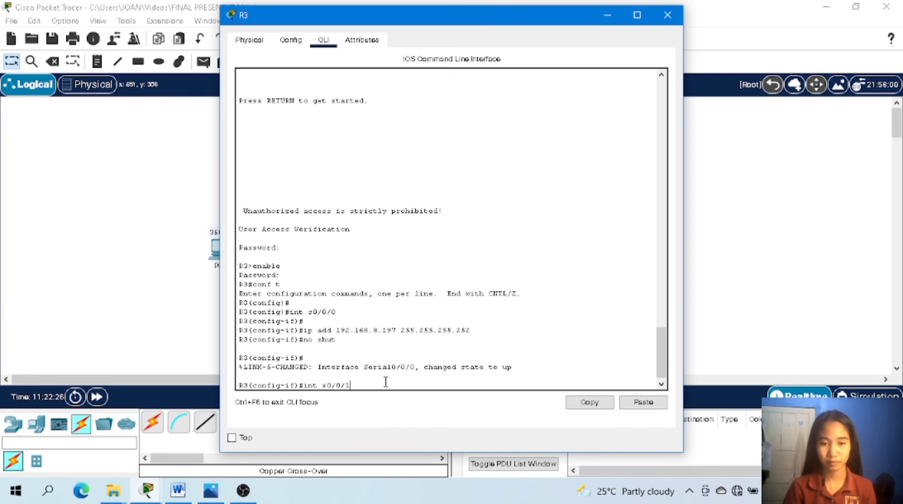
{"action": "key", "text": "Return"}
Try to assign R3's interface s0/0/1 the IP address 192.168.8.202 without a subnet mask.
{"action": "type", "text": "ip add"}
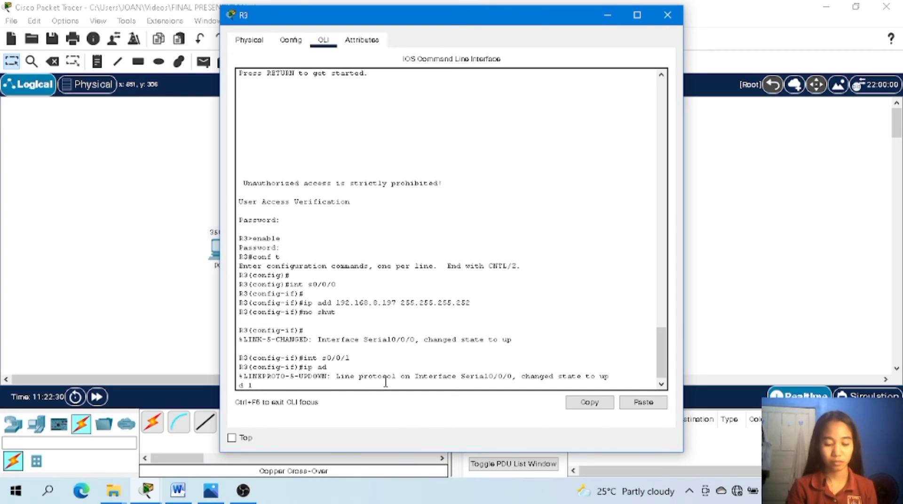
{"action": "type", "text": " 192.16"}
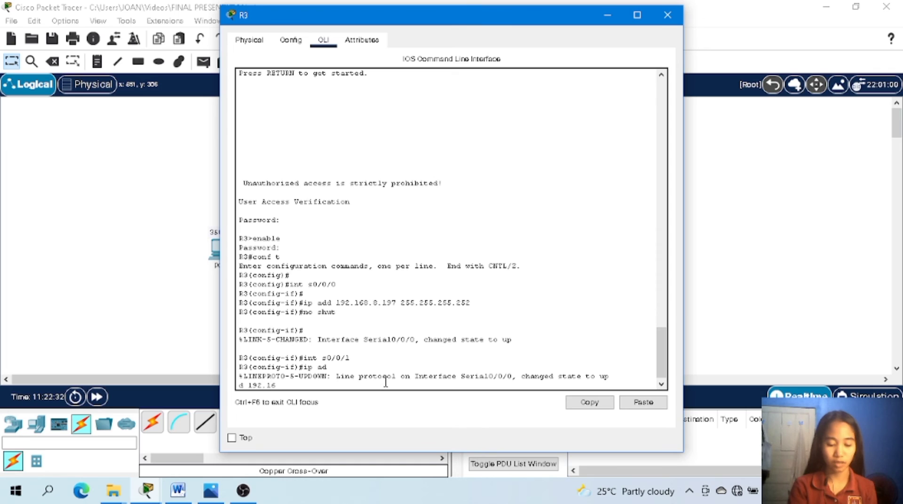
{"action": "type", "text": "8."}
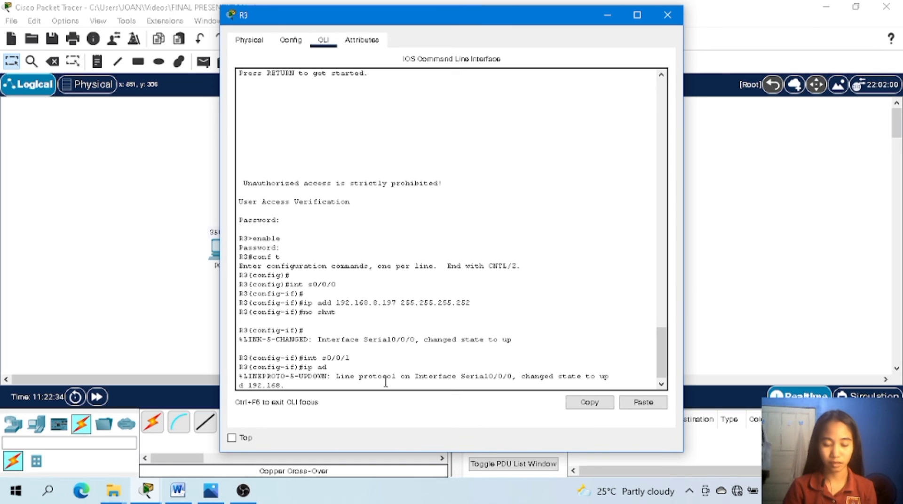
{"action": "type", "text": "8.20"}
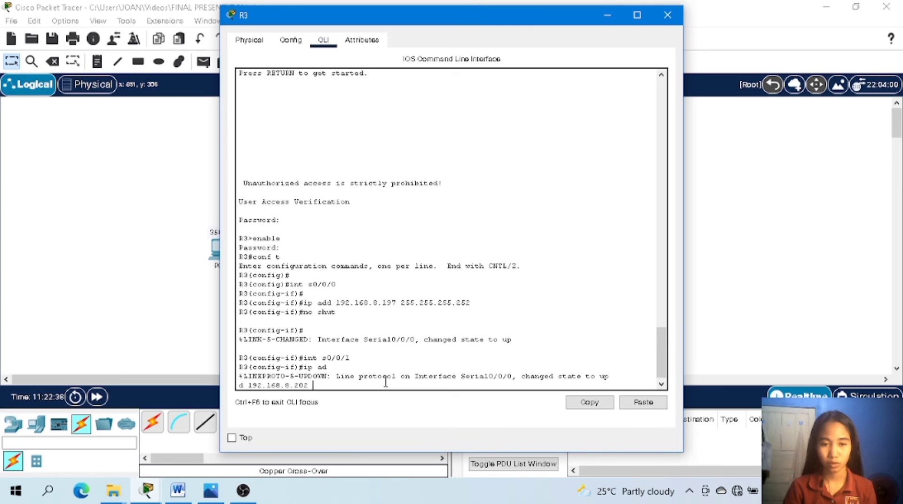
{"action": "type", "text": "2"}
{"action": "key", "text": "Return"}
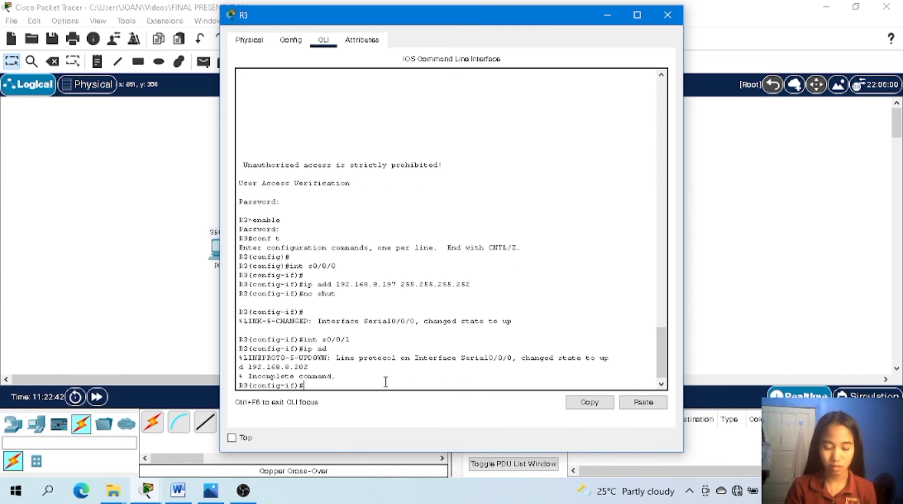
Assign R3's interface s0/0/1 the IP address 192.168.8.201 with subnet mask 255.255.255.252.
{"action": "type", "text": "ip add 1"}
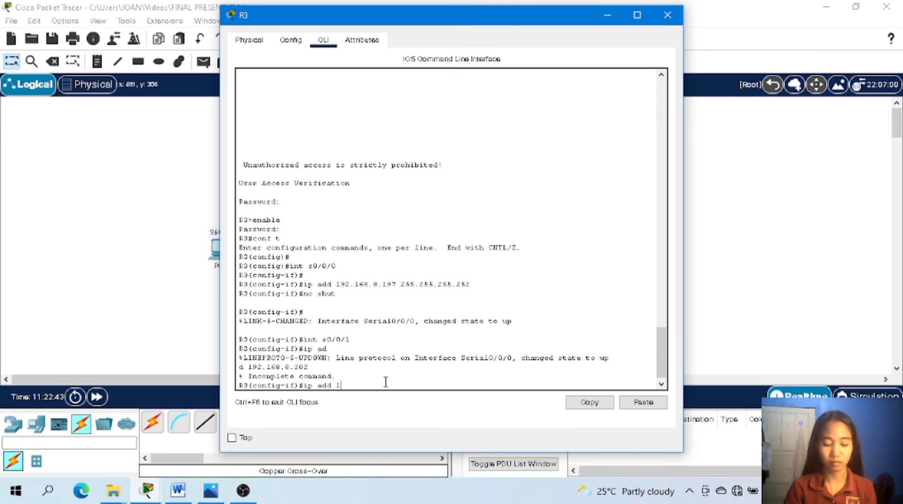
{"action": "type", "text": "92.168"}
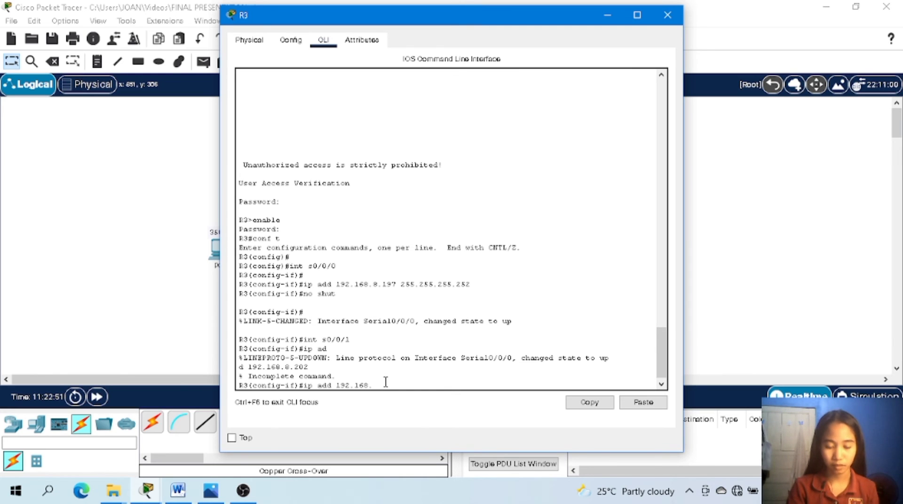
{"action": "type", "text": ".8."}
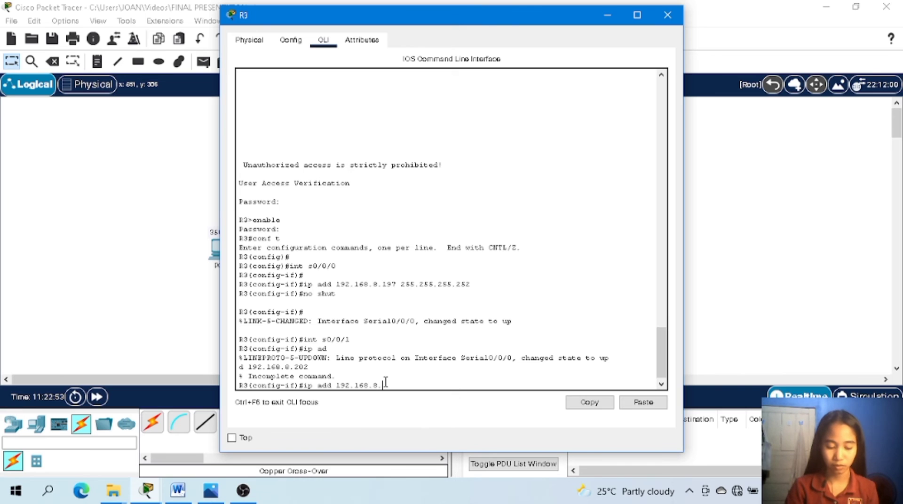
{"action": "type", "text": "201"}
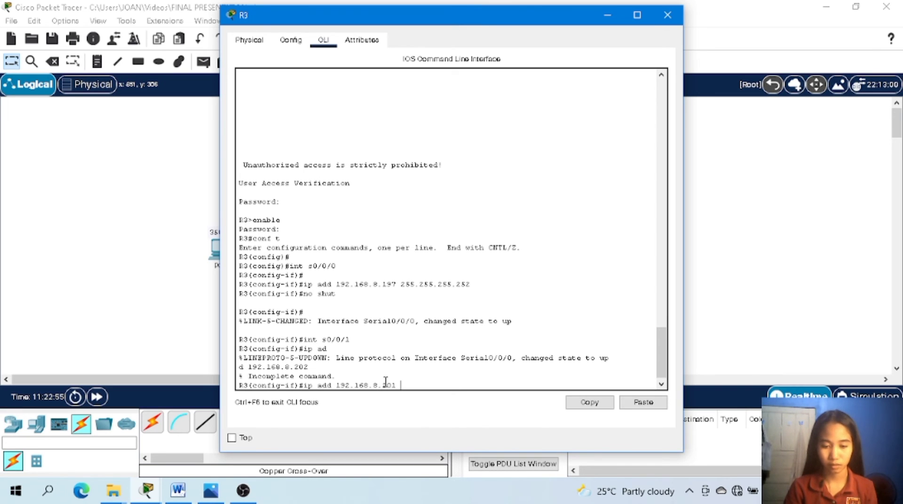
{"action": "type", "text": " 255"}
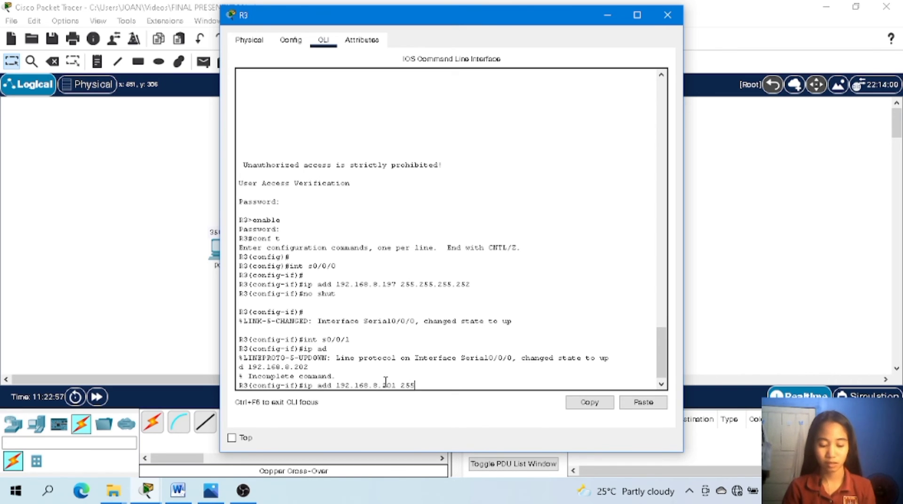
{"action": "type", "text": ".255"}
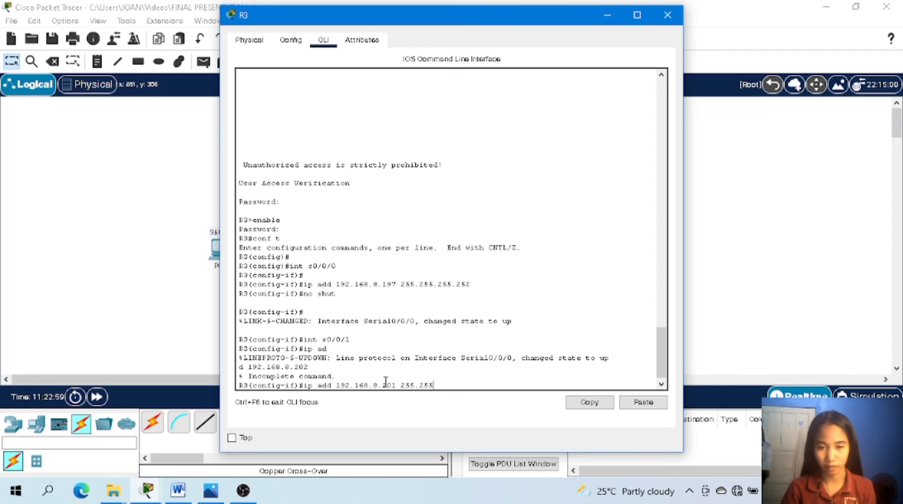
{"action": "type", "text": "."}
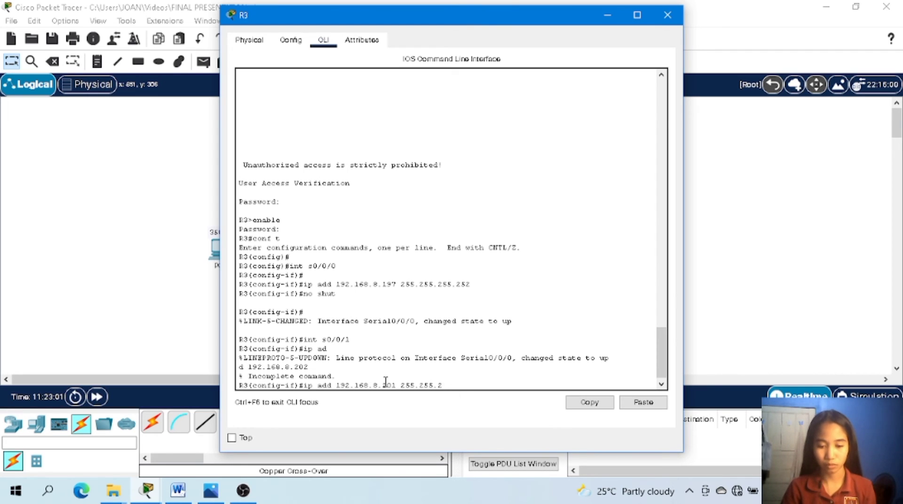
{"action": "type", "text": "255.252"}
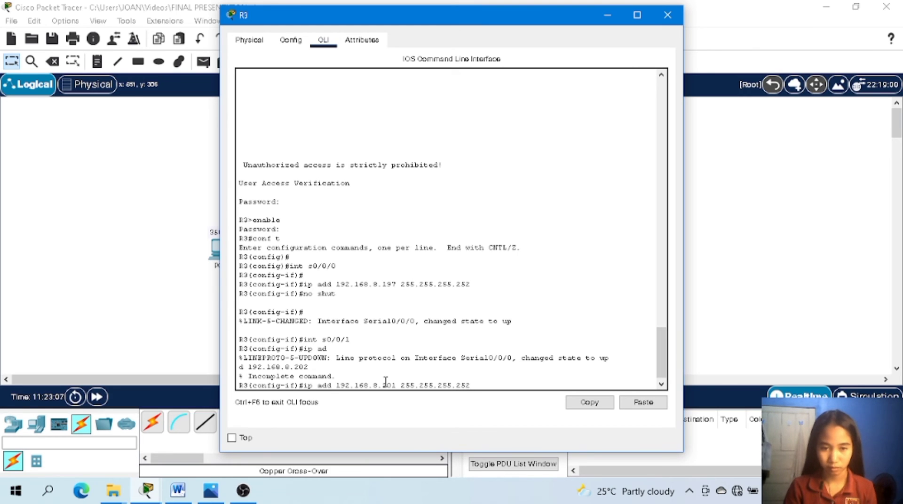
{"action": "key", "text": "Return"}
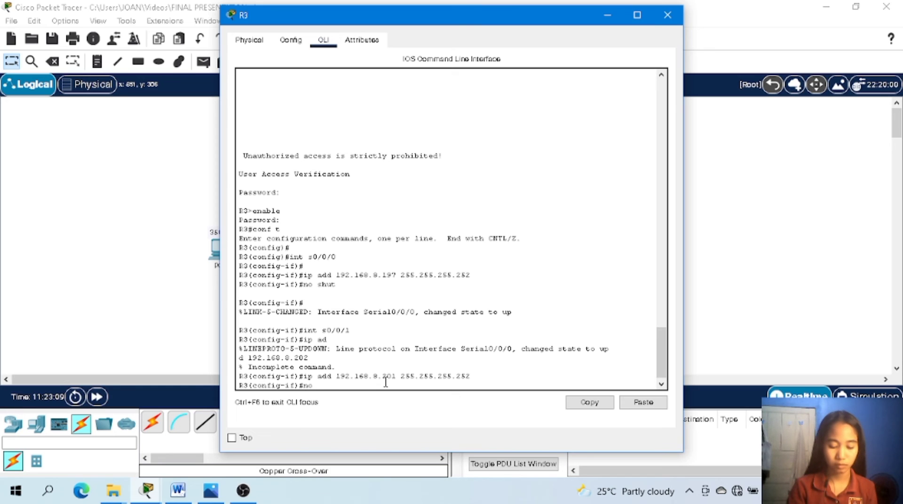
Enable R3's interface s0/0/1 with no shut and close the router's configuration window.
{"action": "type", "text": "no shut"}
{"action": "key", "text": "Return"}
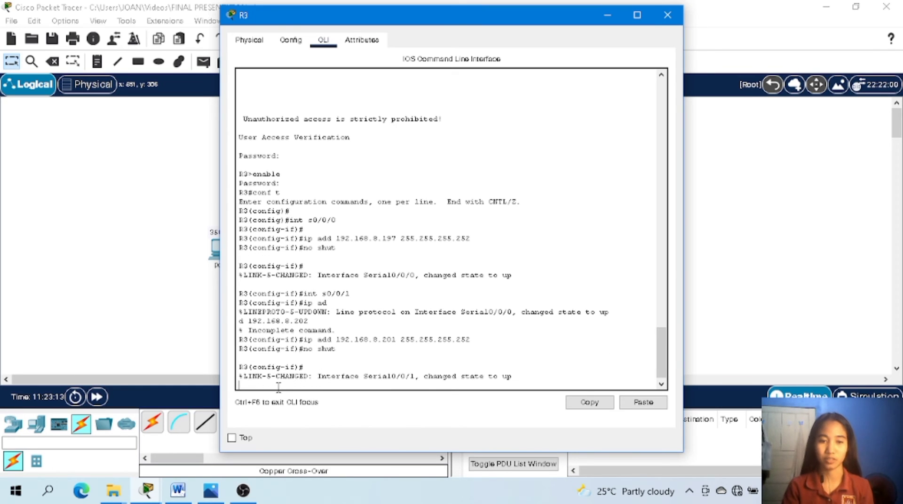
{"action": "left_click", "coordinate": [667, 14]}
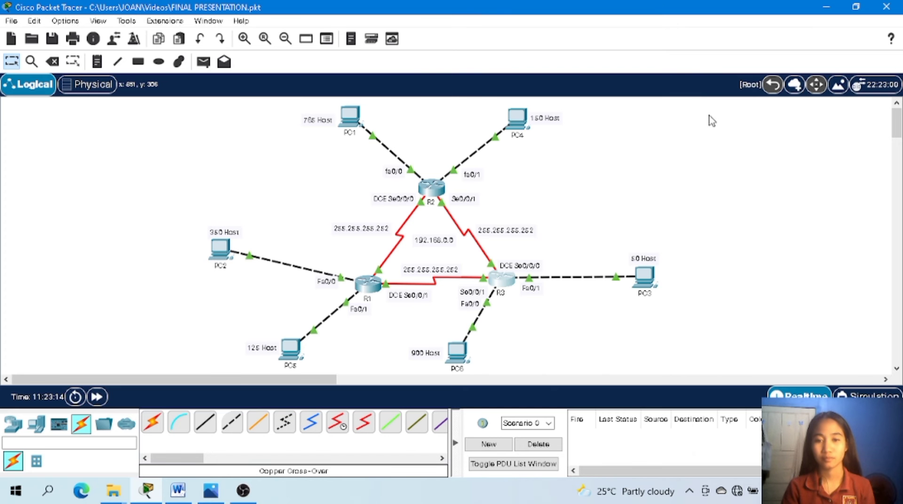
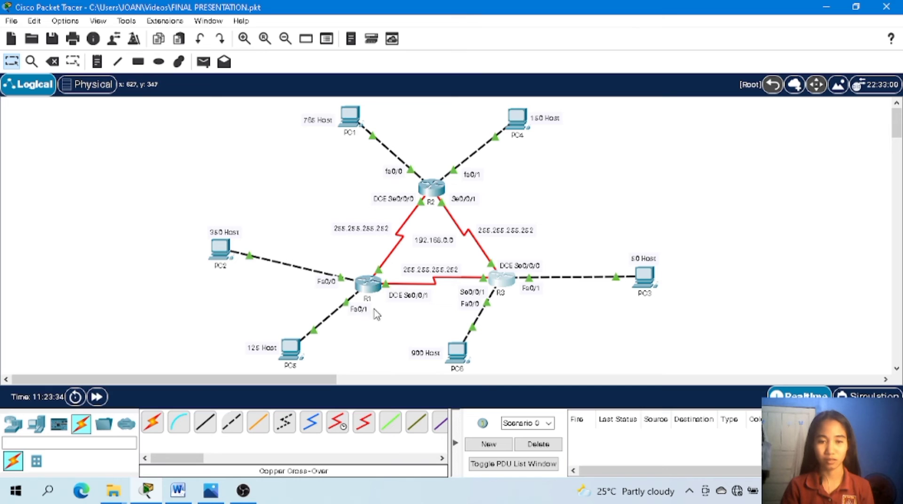
Open R1's command line and leave interface configuration for global configuration mode with exit.
{"action": "left_click", "coordinate": [368, 284]}
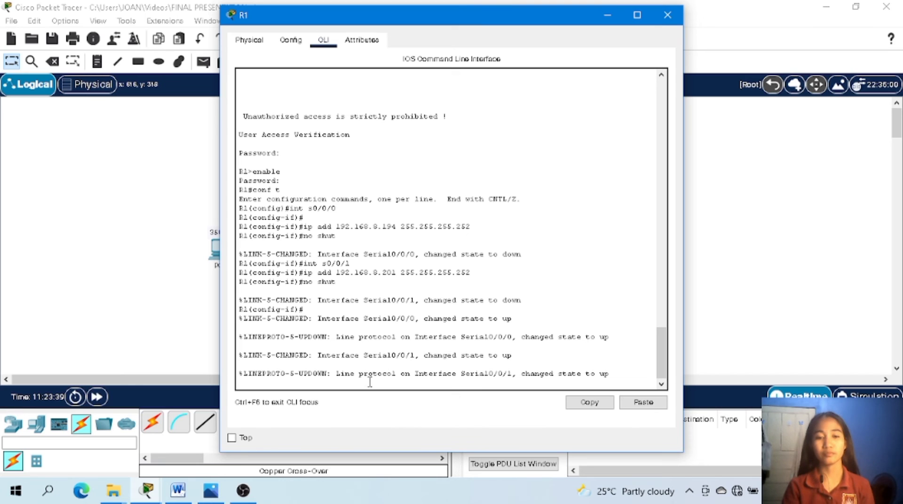
{"action": "scroll", "coordinate": [387, 273], "scroll_direction": "up", "scroll_amount": 1}
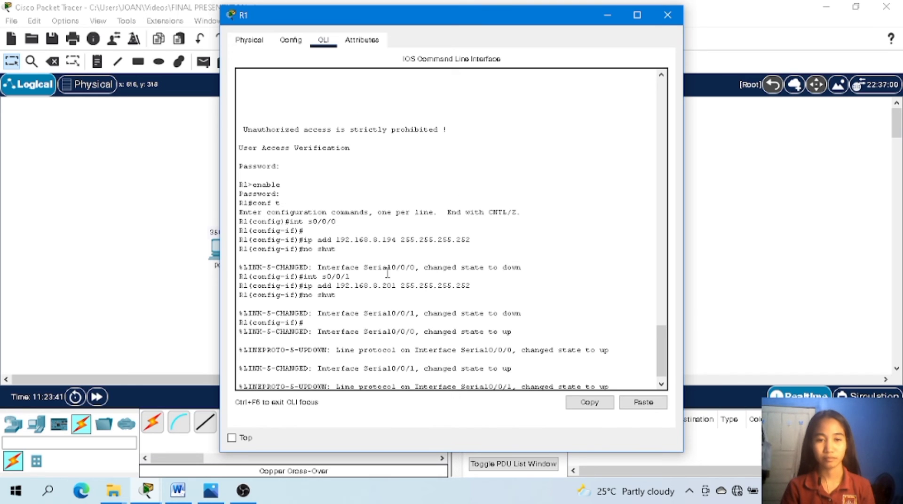
{"action": "scroll", "coordinate": [387, 273], "scroll_direction": "down", "scroll_amount": 1}
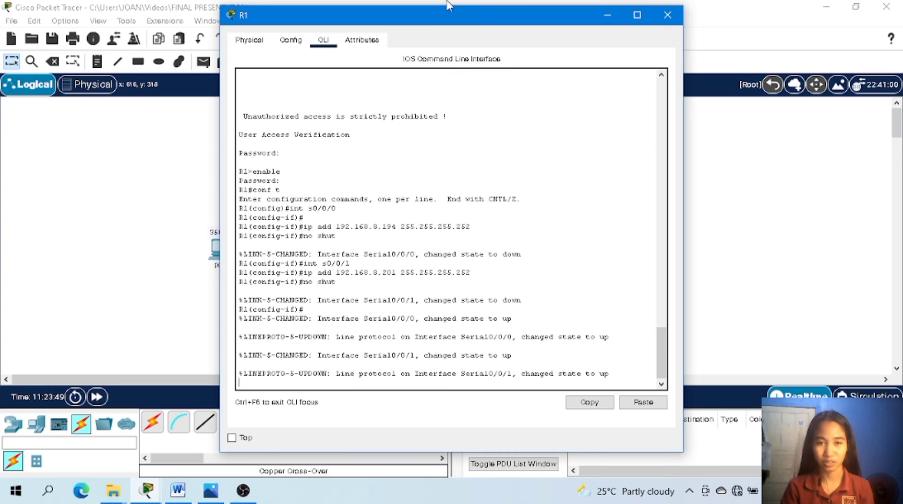
{"action": "left_click_drag", "start_coordinate": [435, 18], "coordinate": [648, 21]}
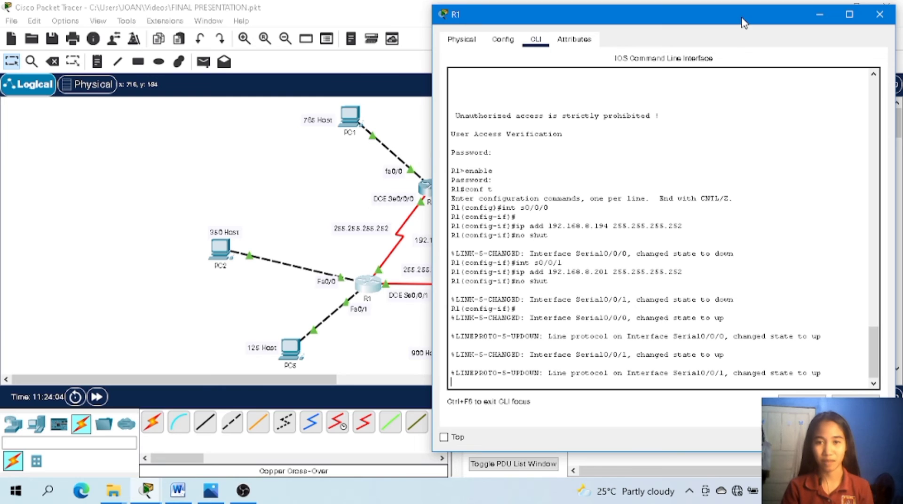
{"action": "left_click_drag", "start_coordinate": [741, 23], "coordinate": [359, 37]}
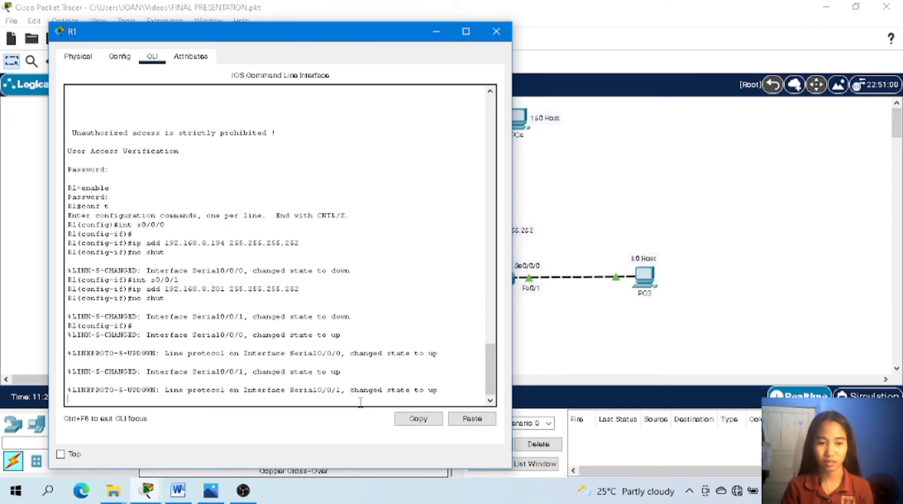
{"action": "key", "text": "Return"}
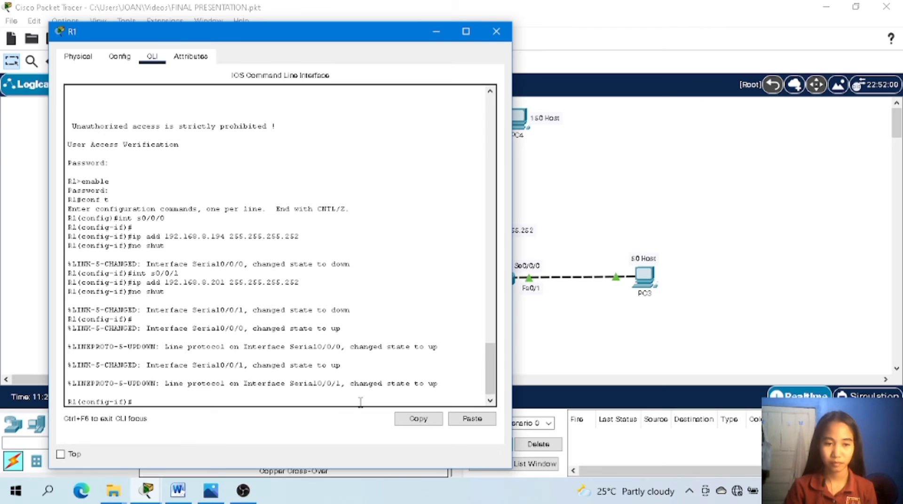
{"action": "type", "text": "exit"}
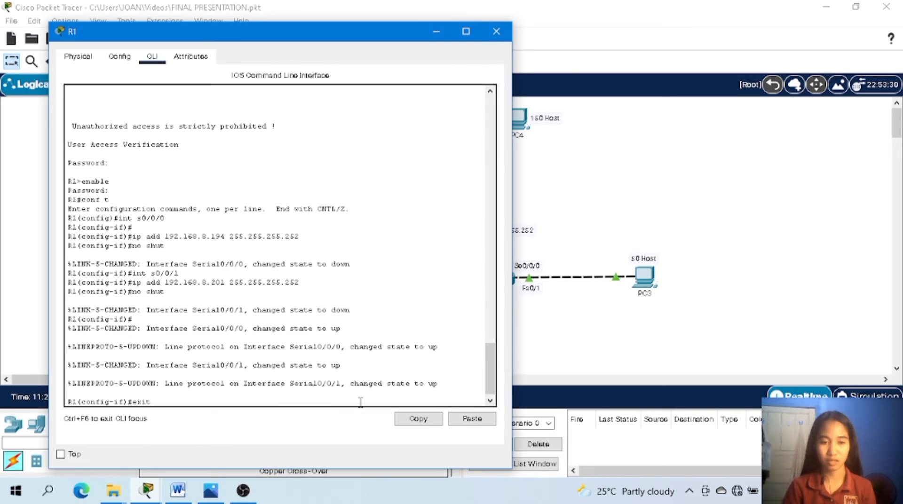
{"action": "key", "text": "Return"}
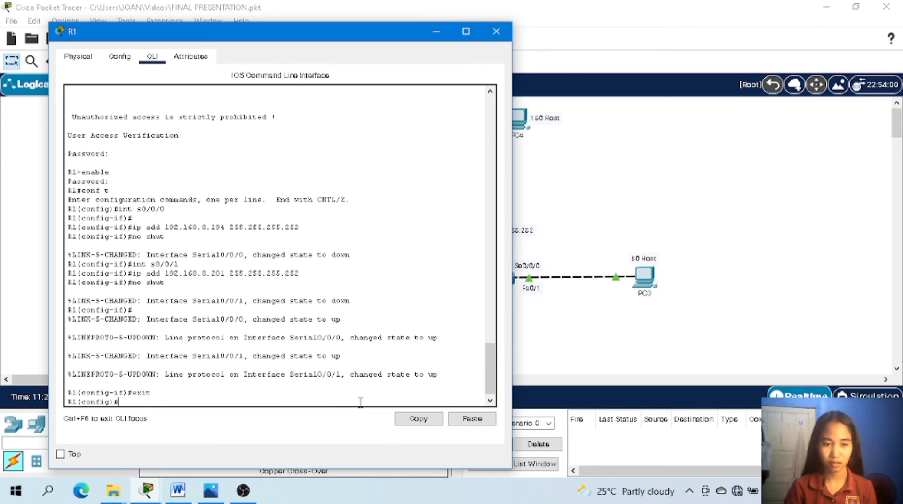
Add a static route on R1 to network 192.168.4.0 with mask 255.255.254.0 via next hop 192.168.8.193.
{"action": "type", "text": "ip r"}
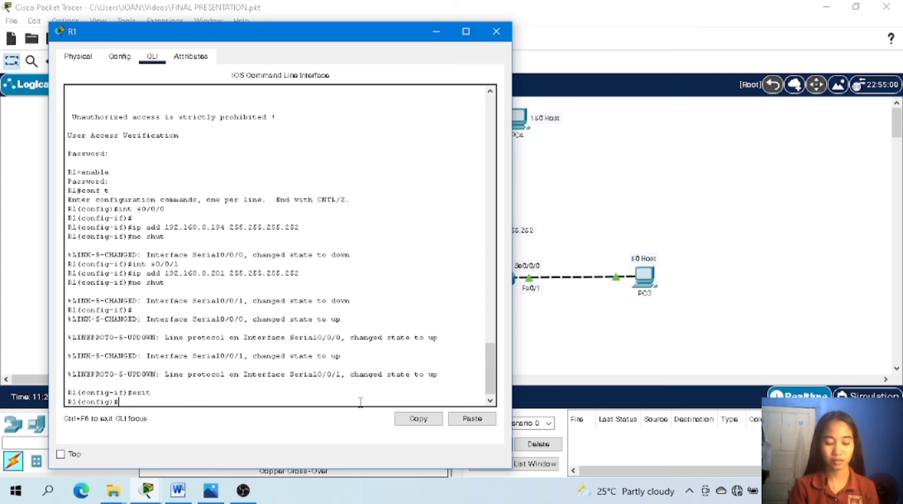
{"action": "type", "text": "oute"}
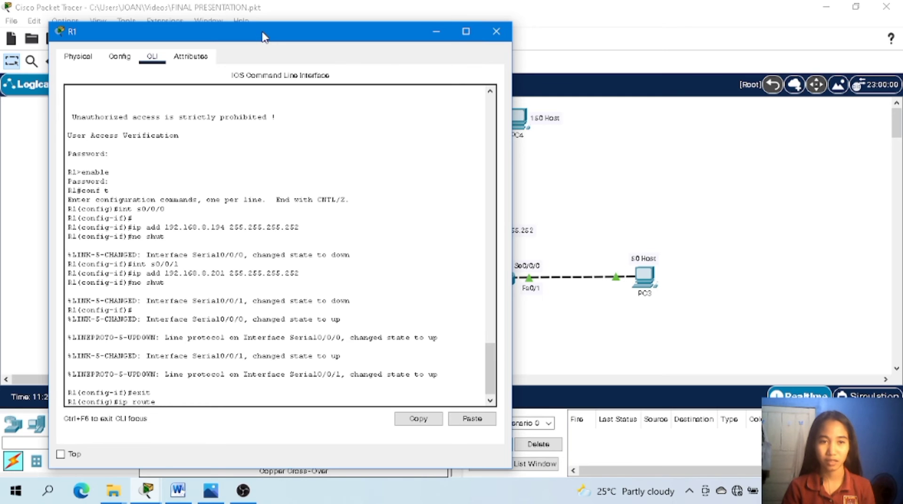
{"action": "left_click_drag", "start_coordinate": [263, 29], "coordinate": [708, 20]}
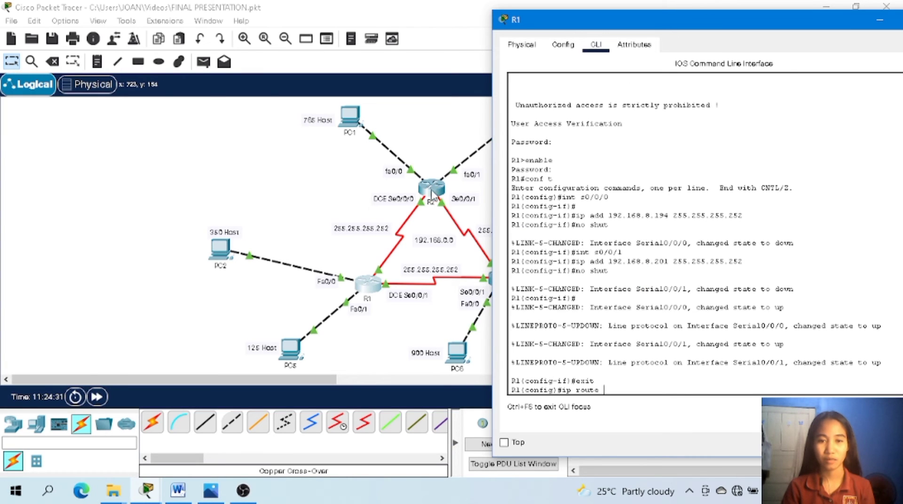
{"action": "left_click_drag", "start_coordinate": [739, 25], "coordinate": [282, 49]}
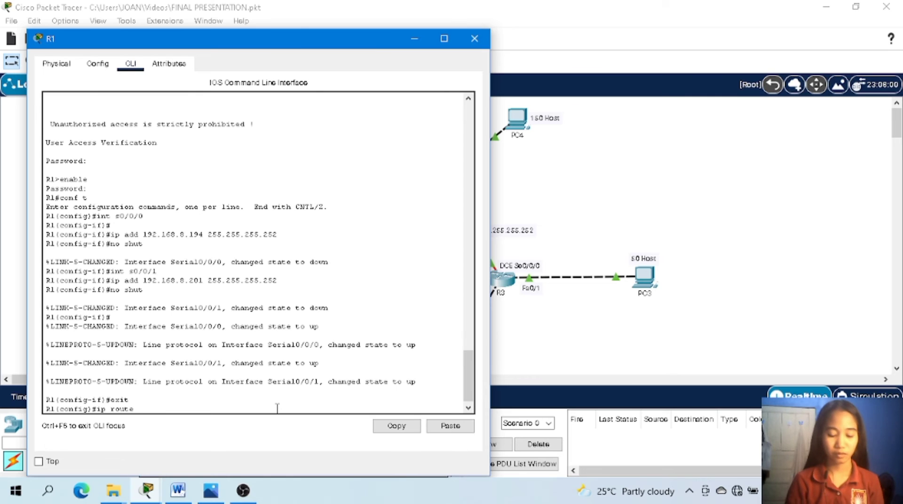
{"action": "type", "text": "192.16"}
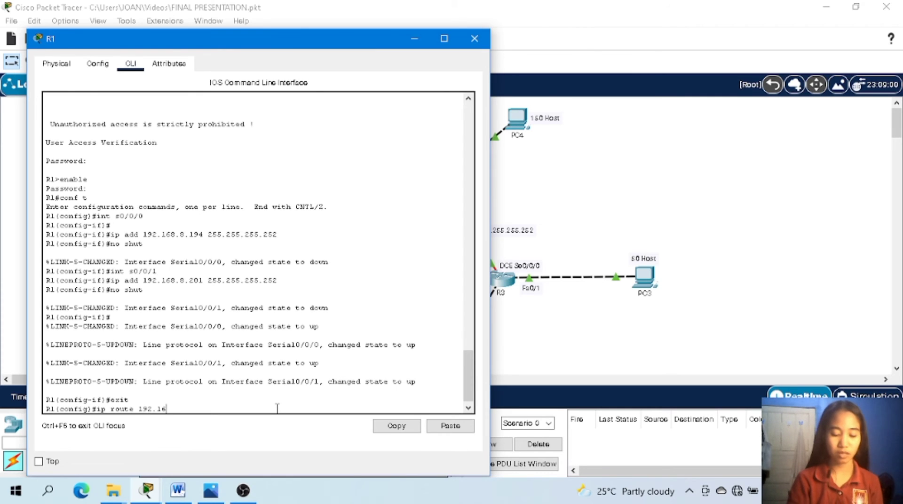
{"action": "type", "text": "8."}
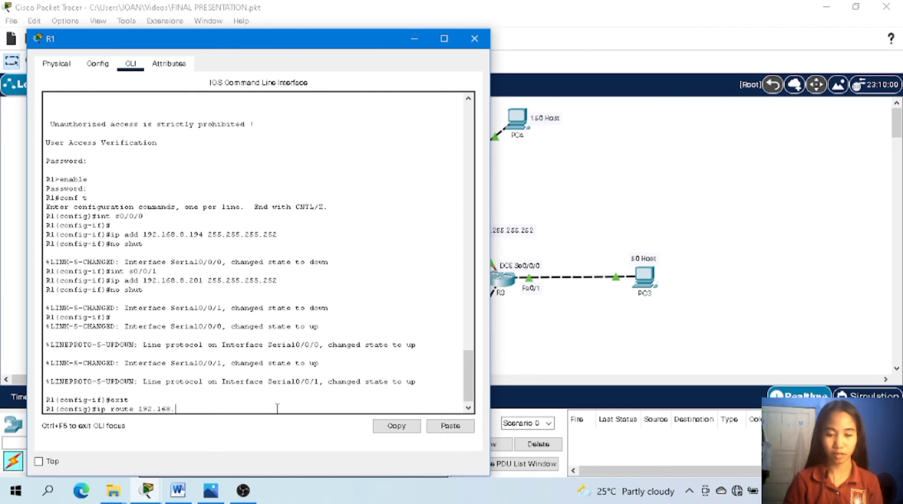
{"action": "type", "text": "4.0"}
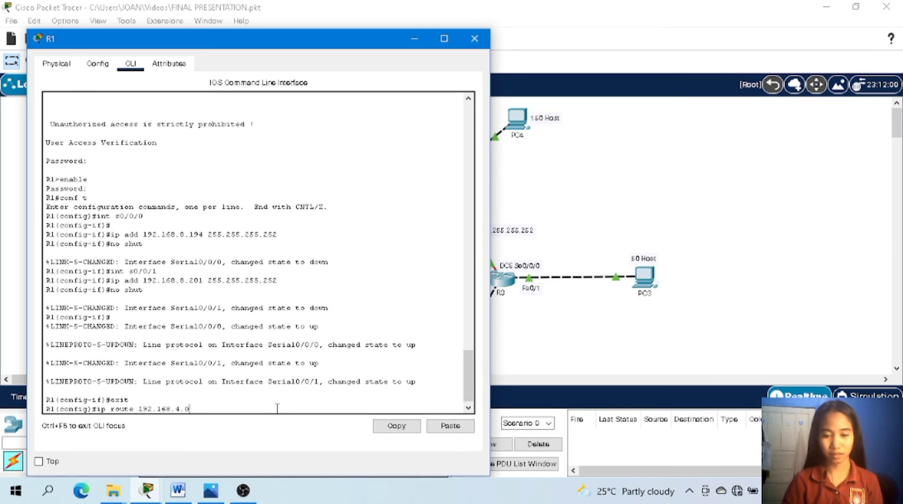
{"action": "type", "text": " 255"}
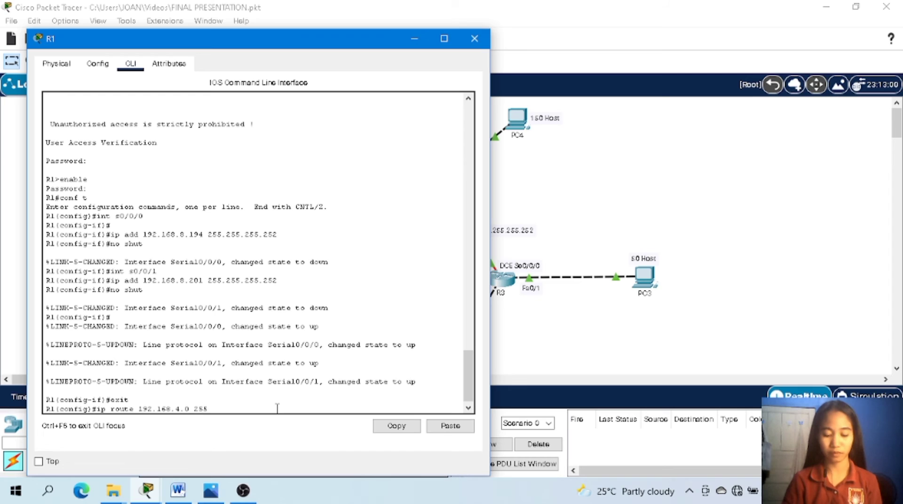
{"action": "type", "text": ".255"}
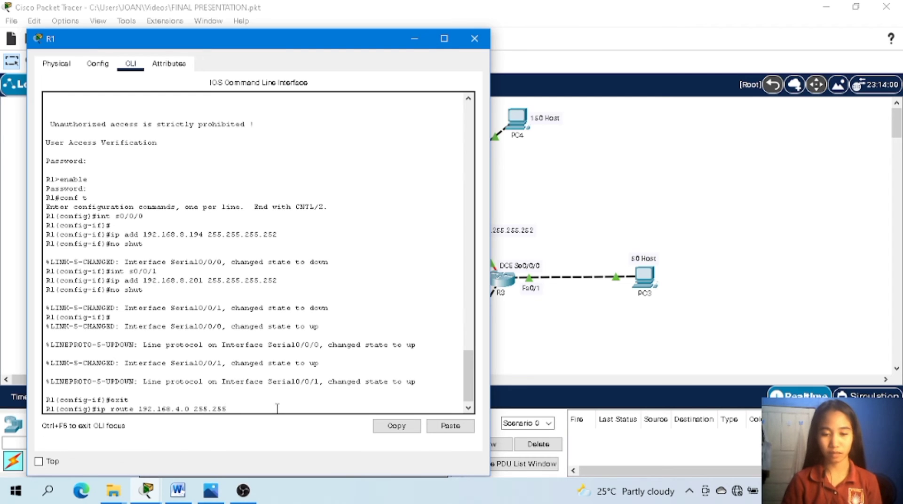
{"action": "type", "text": "."}
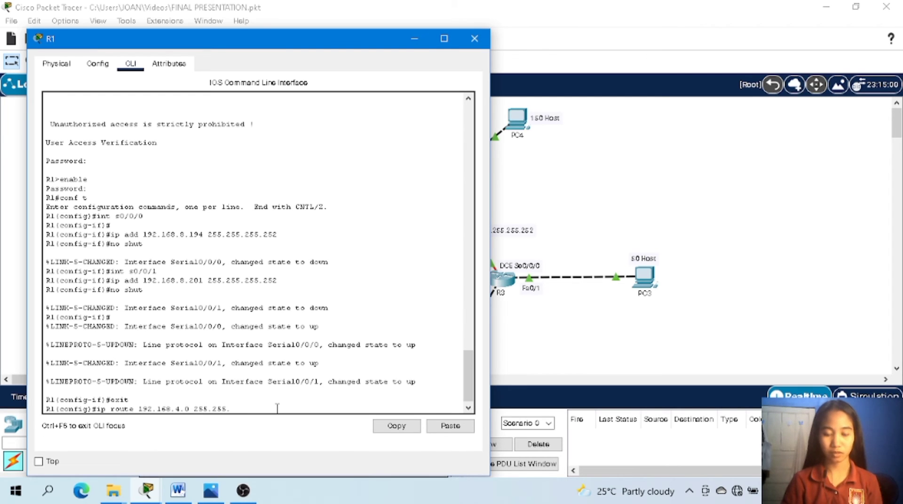
{"action": "type", "text": "254.0"}
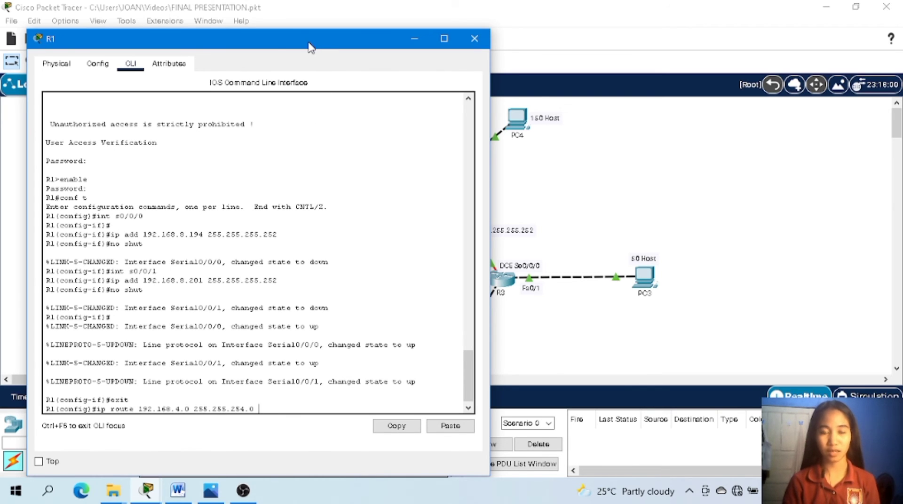
{"action": "left_click_drag", "start_coordinate": [311, 47], "coordinate": [732, 44]}
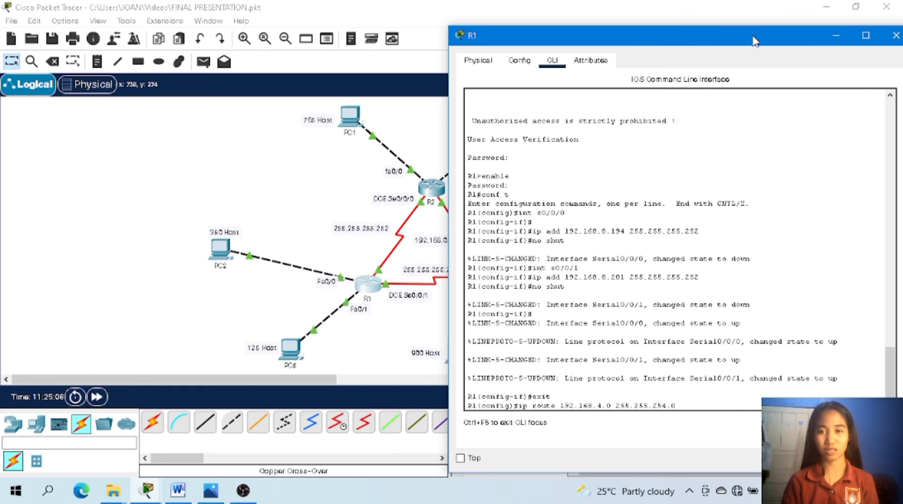
{"action": "left_click_drag", "start_coordinate": [754, 41], "coordinate": [337, 46]}
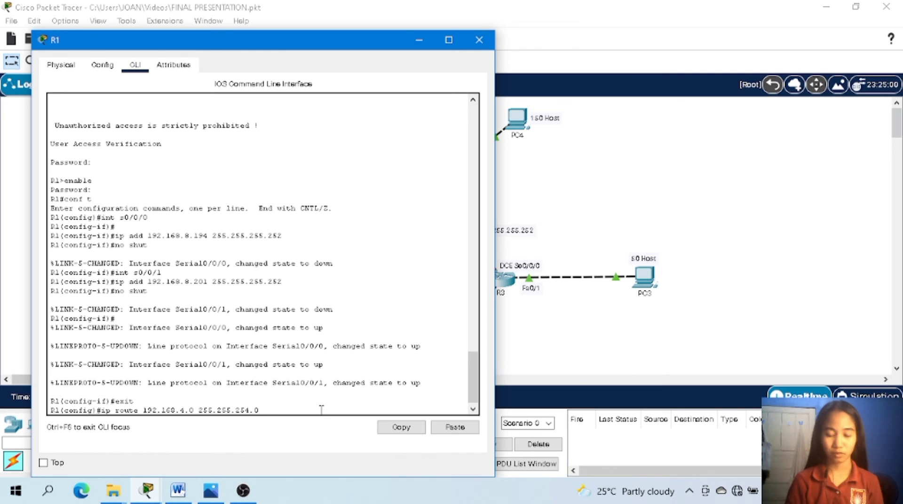
{"action": "type", "text": "192.16"}
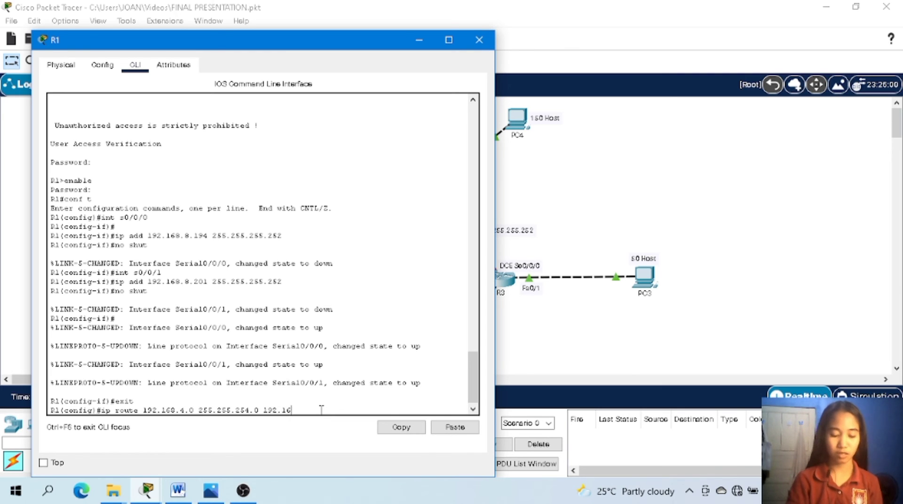
{"action": "type", "text": "8"}
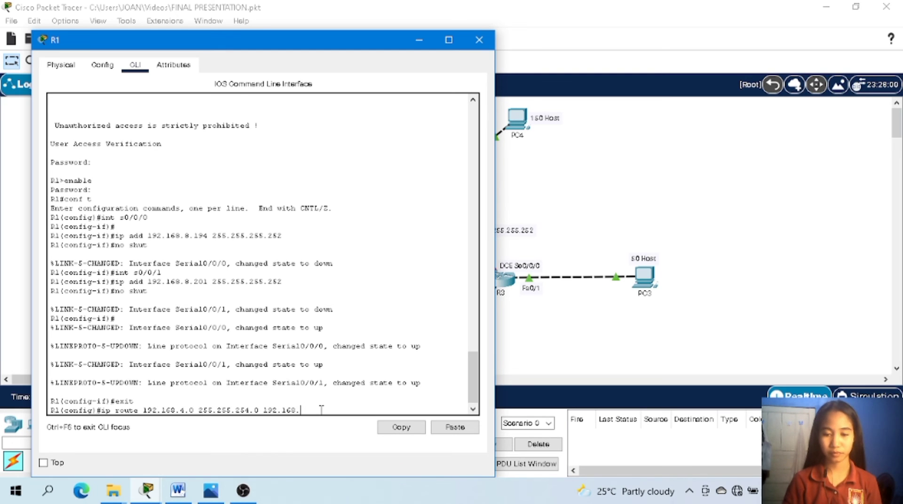
{"action": "type", "text": ".8."}
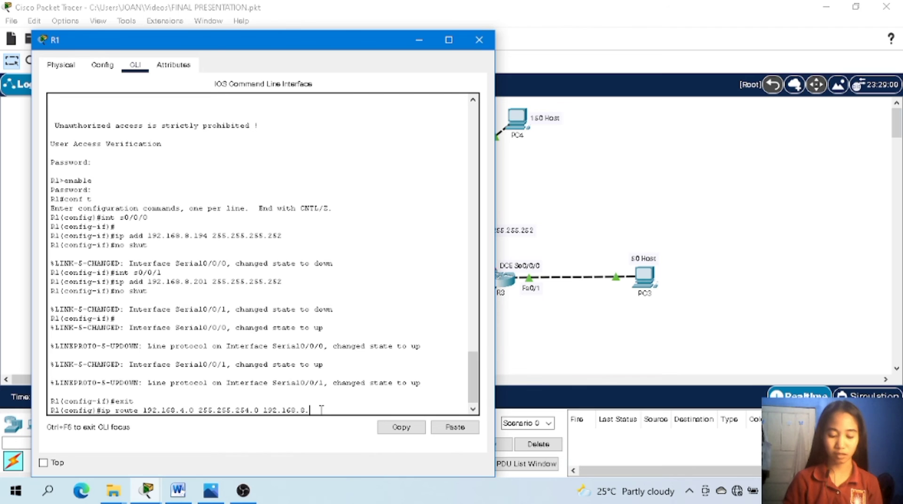
{"action": "type", "text": "193"}
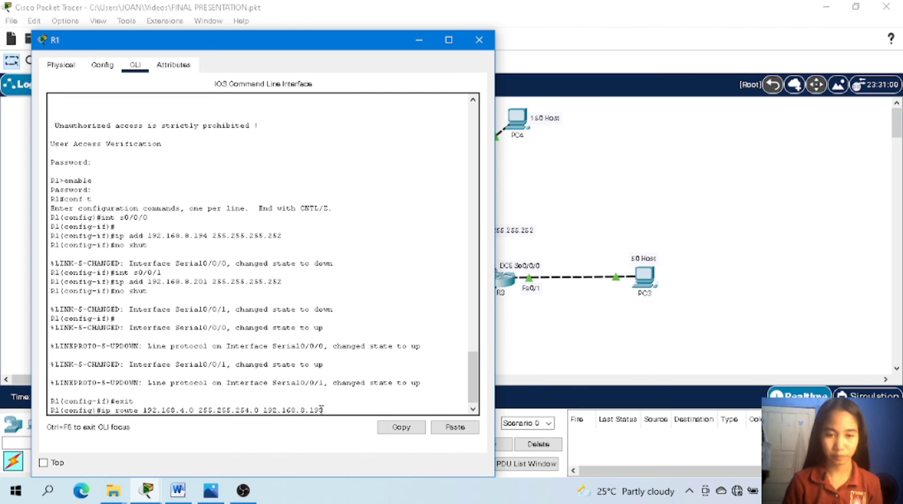
{"action": "key", "text": "Return"}
Add a static route on R1 to network 192.168.7.0 with mask 255.255.255.0 via next hop 192.168.8.193.
{"action": "type", "text": "ip "}
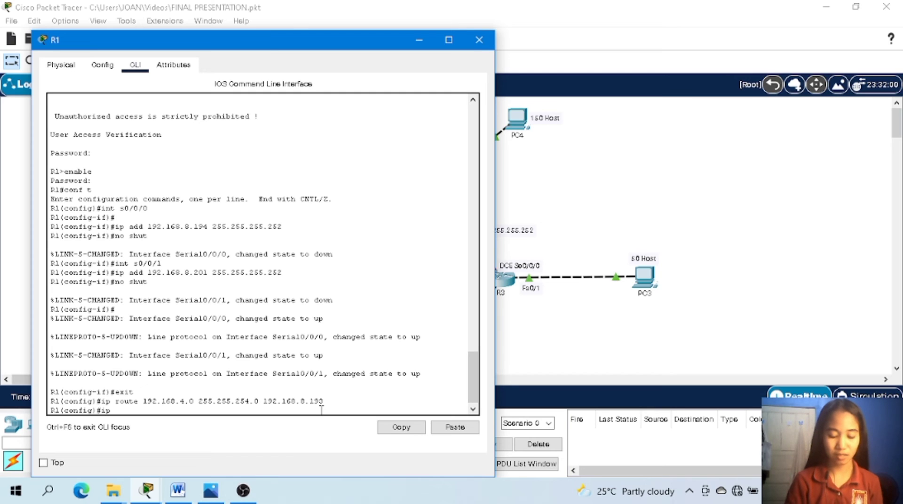
{"action": "type", "text": "route"}
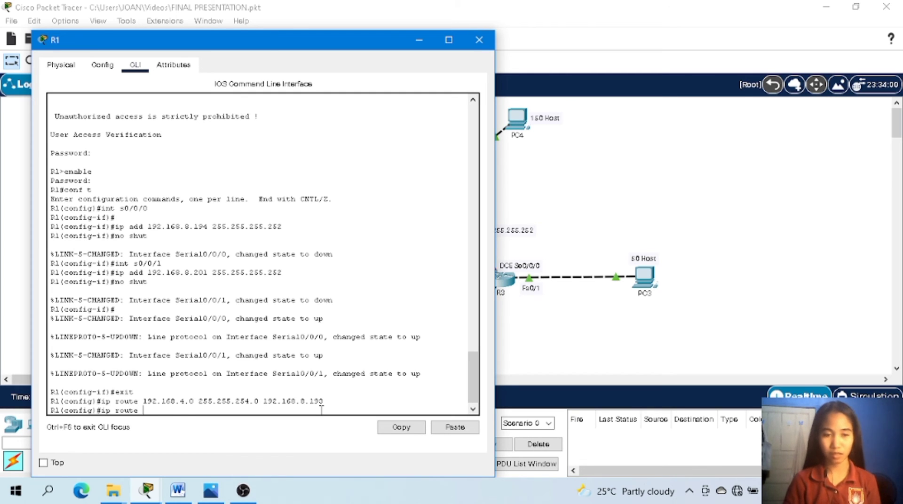
{"action": "type", "text": " 1892"}
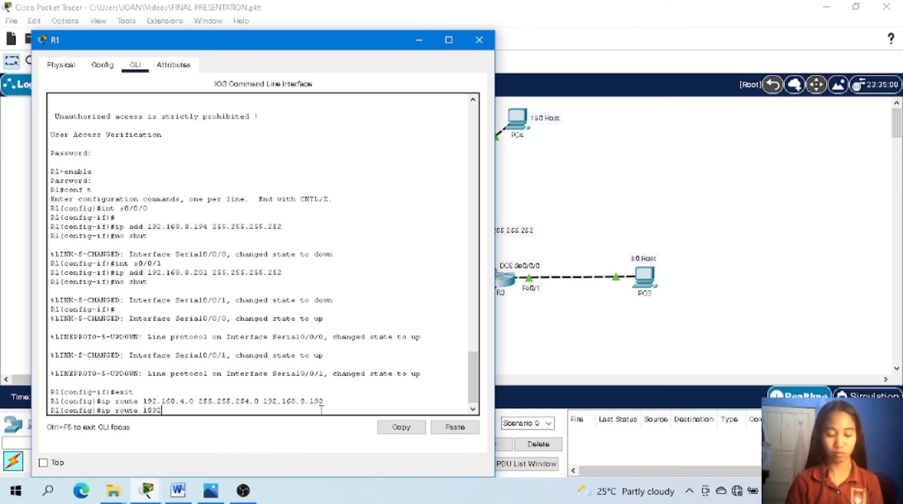
{"action": "key", "text": "BackSpace"}
{"action": "key", "text": "BackSpace"}
{"action": "key", "text": "BackSpace"}
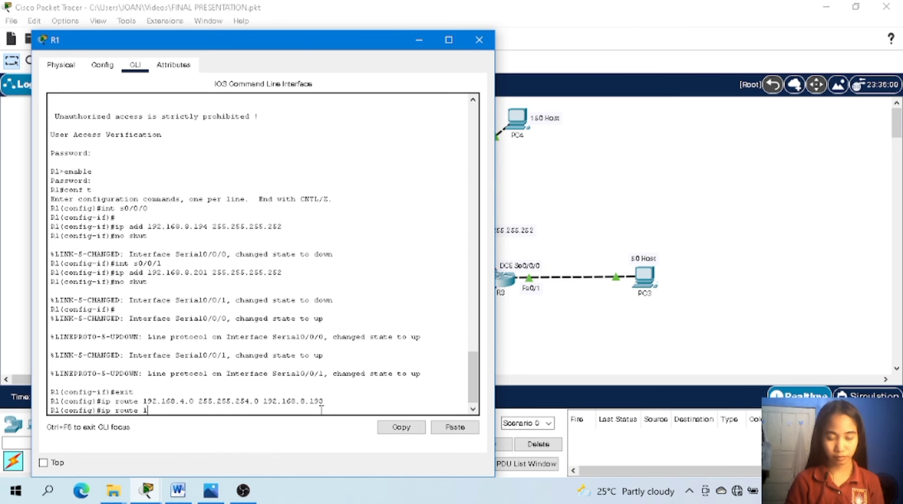
{"action": "type", "text": "92.168"}
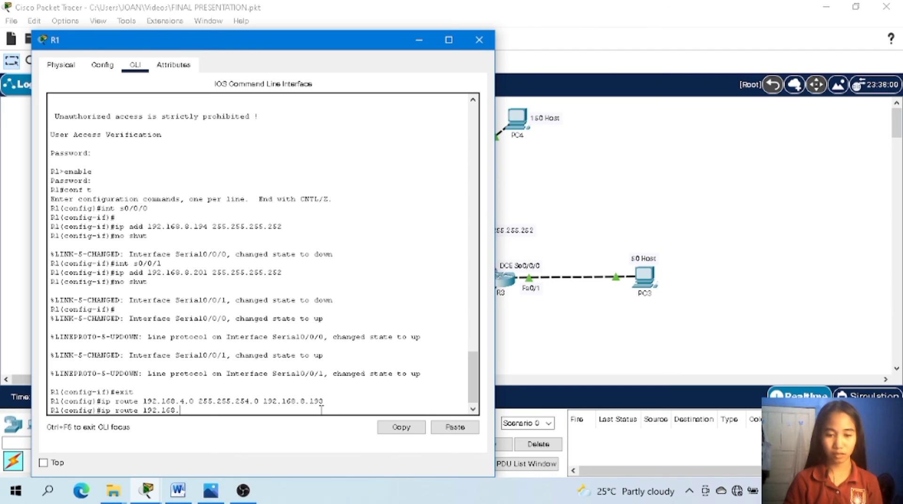
{"action": "type", "text": ".7"}
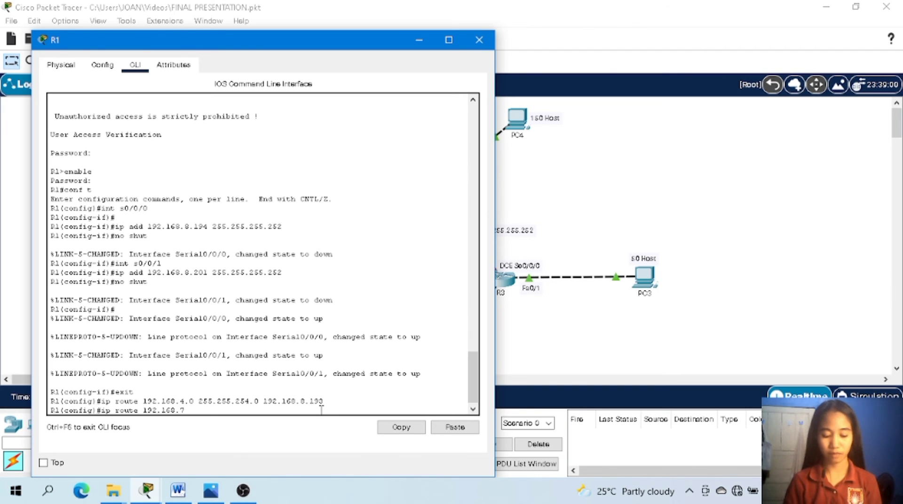
{"action": "type", "text": ".0 2"}
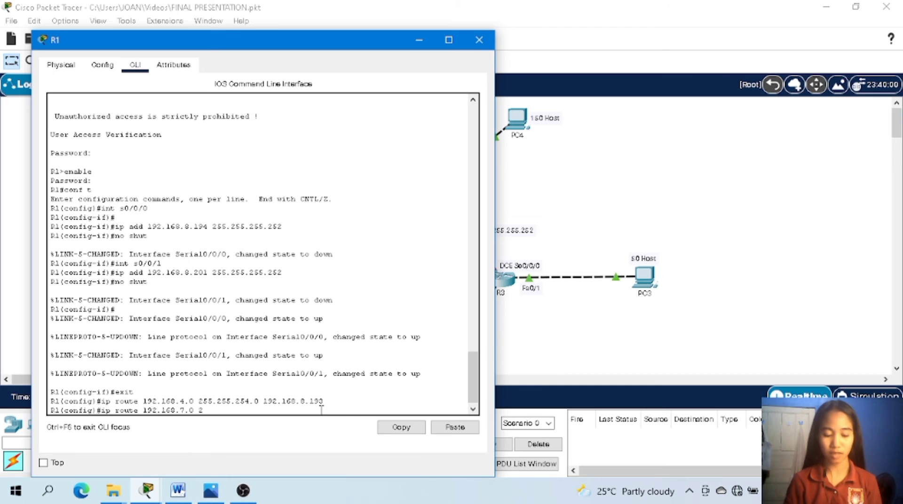
{"action": "type", "text": "55.2"}
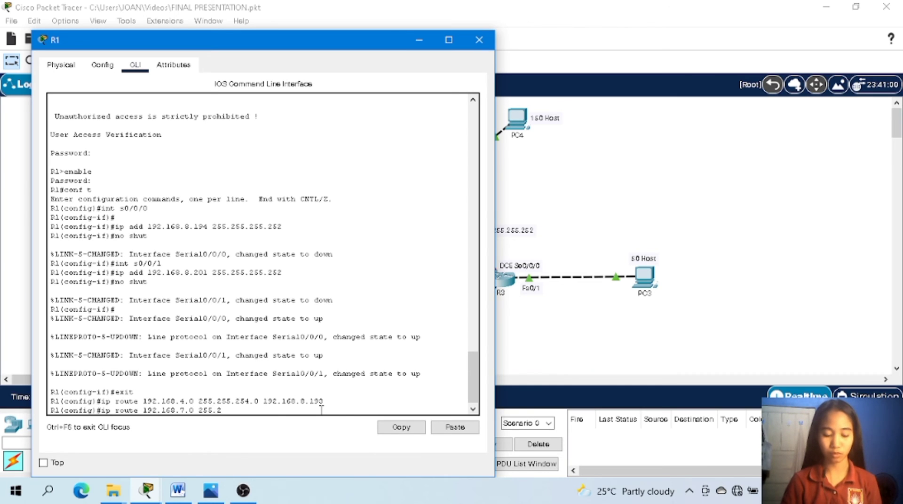
{"action": "type", "text": "55.255.25"}
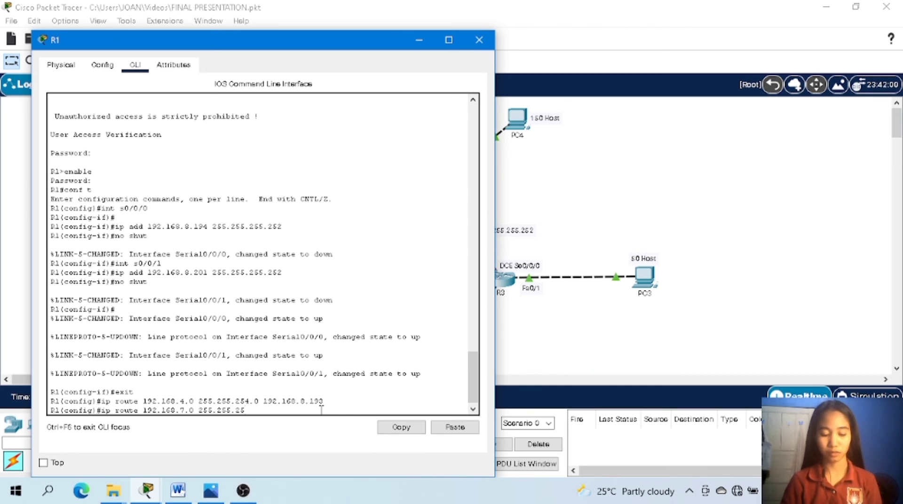
{"action": "type", "text": "5.0"}
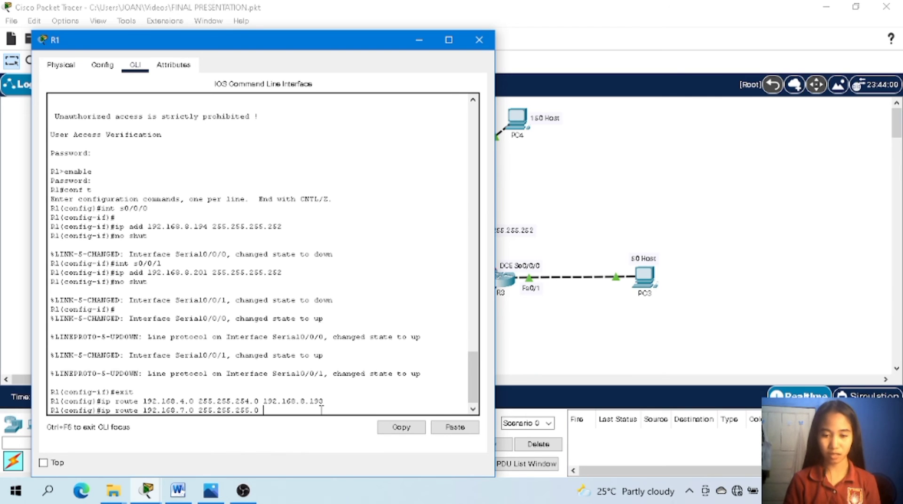
{"action": "type", "text": " 192"}
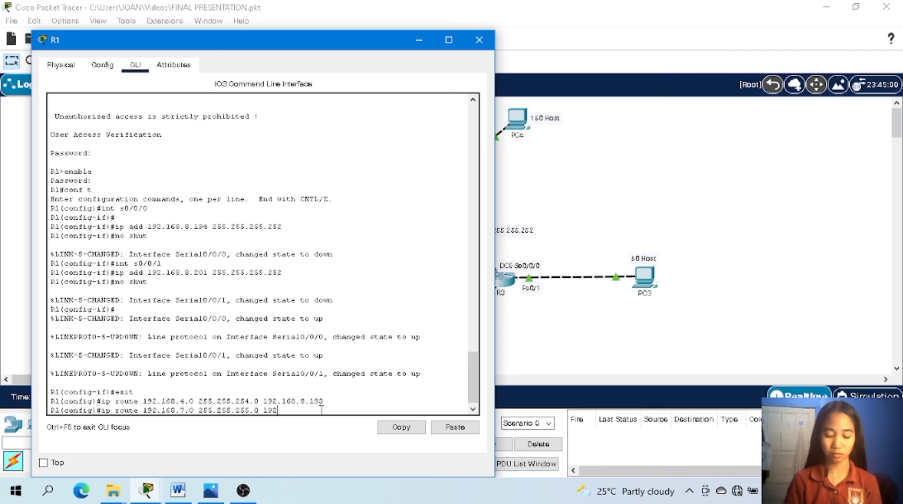
{"action": "type", "text": ".168"}
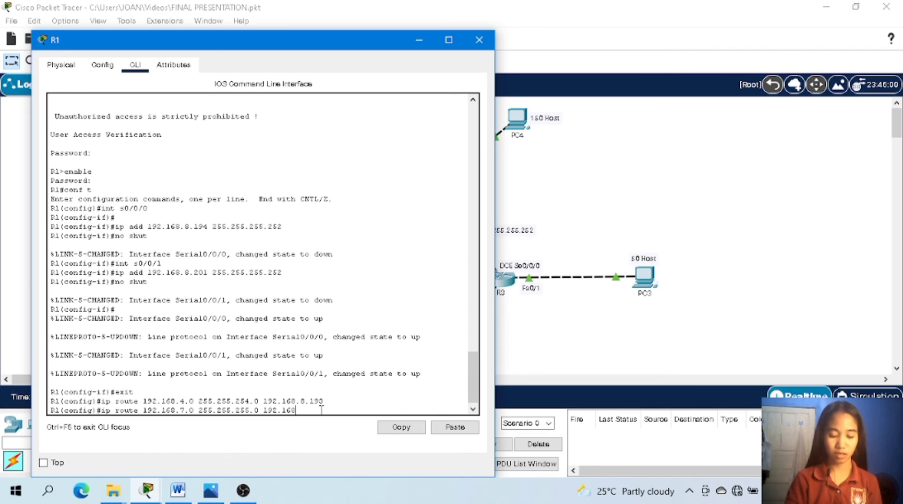
{"action": "type", "text": ".8."}
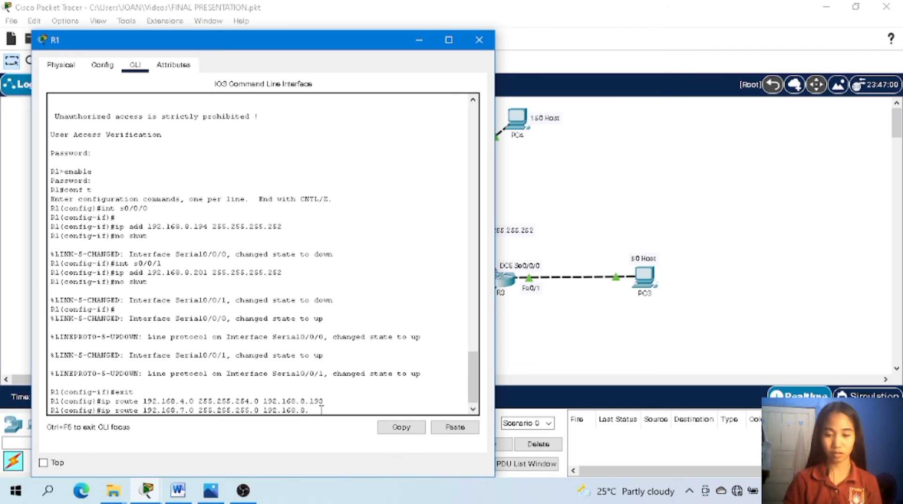
{"action": "type", "text": "193"}
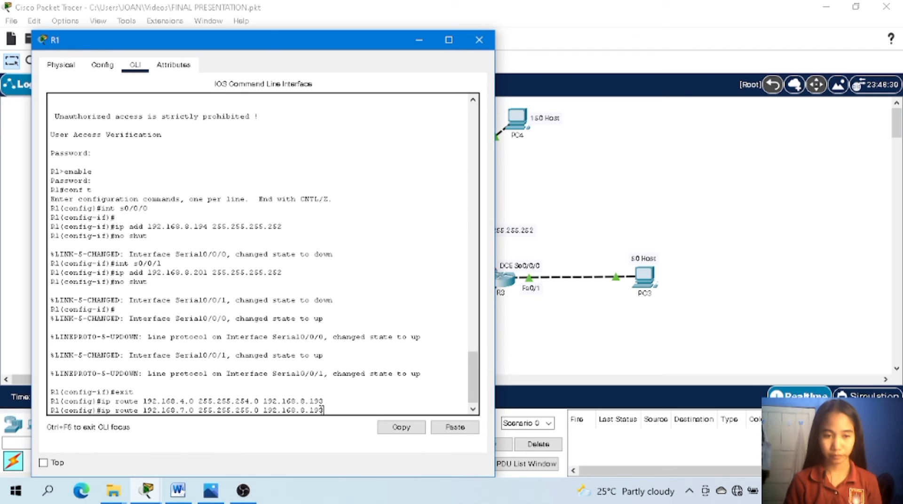
{"action": "key", "text": "Return"}
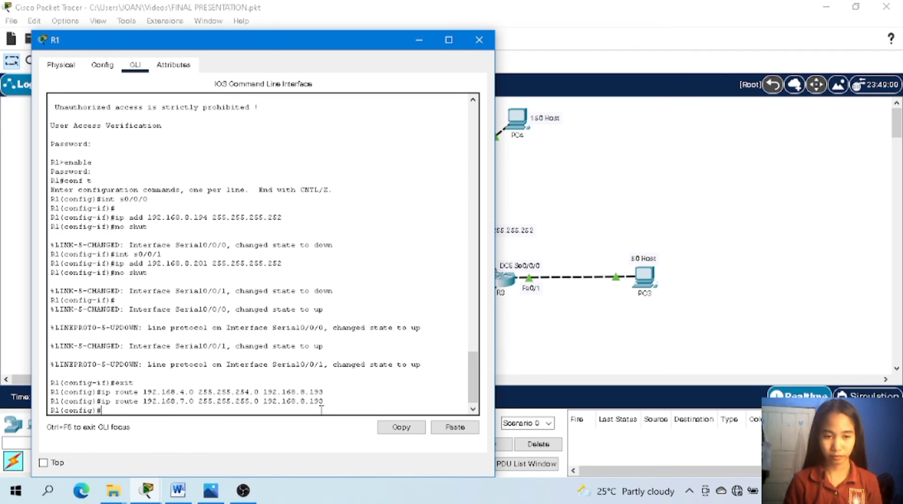
Add a static route on R1 to network 192.168.8.128 with mask 255.255.255.192 via next hop 192.168.8.202.
{"action": "type", "text": "ip "}
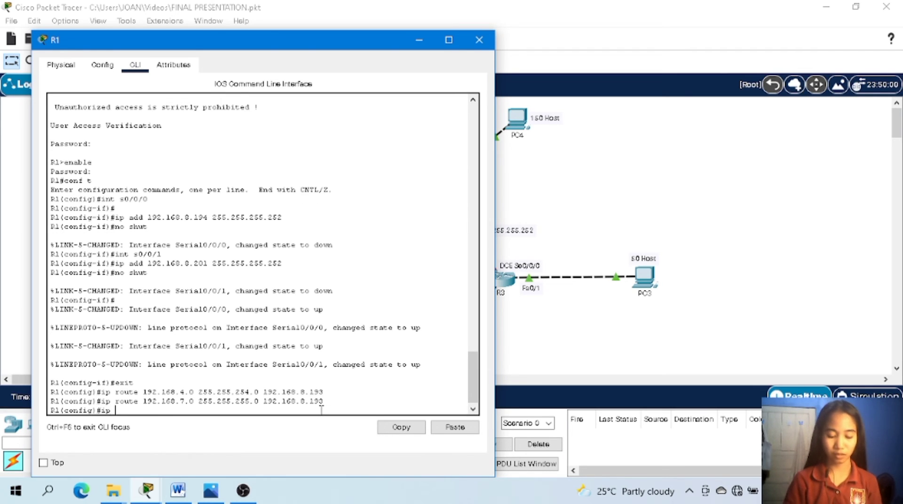
{"action": "type", "text": "route"}
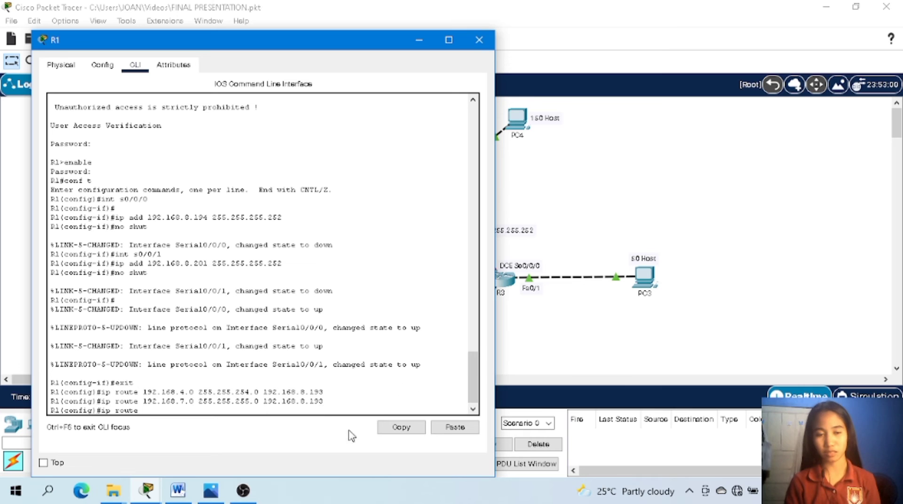
{"action": "type", "text": "192"}
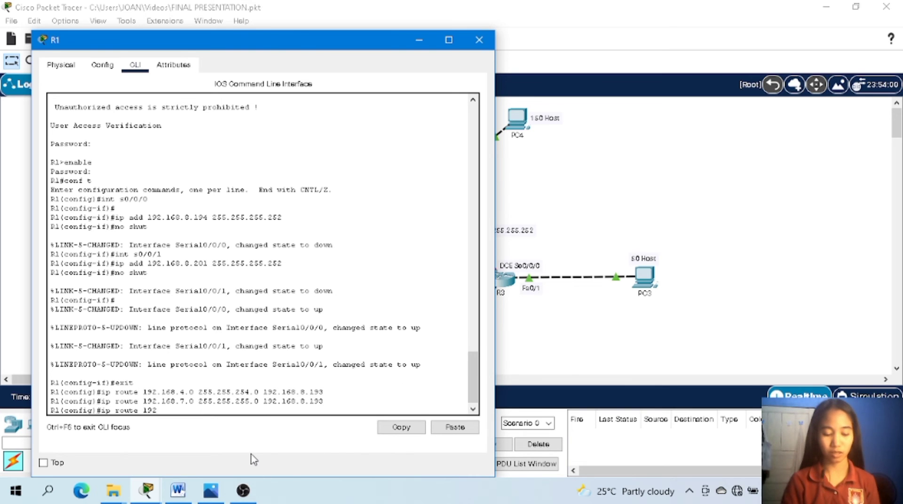
{"action": "type", "text": ".168"}
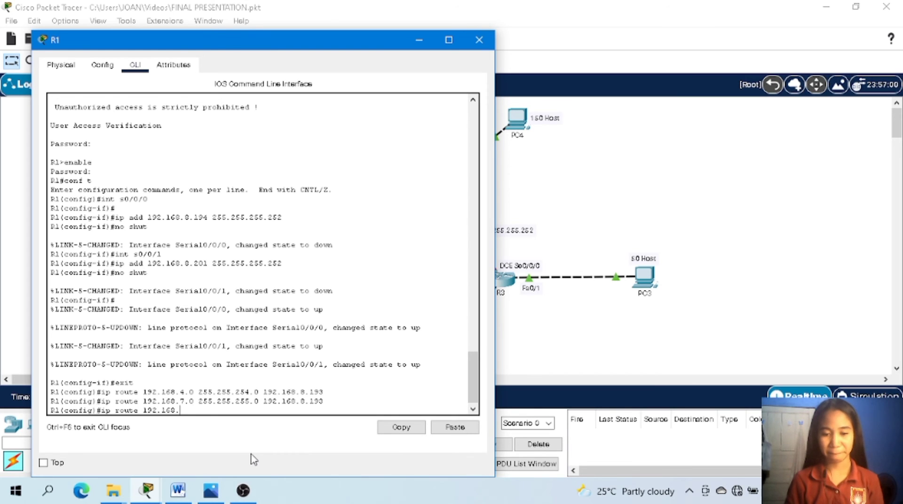
{"action": "type", "text": ".8."}
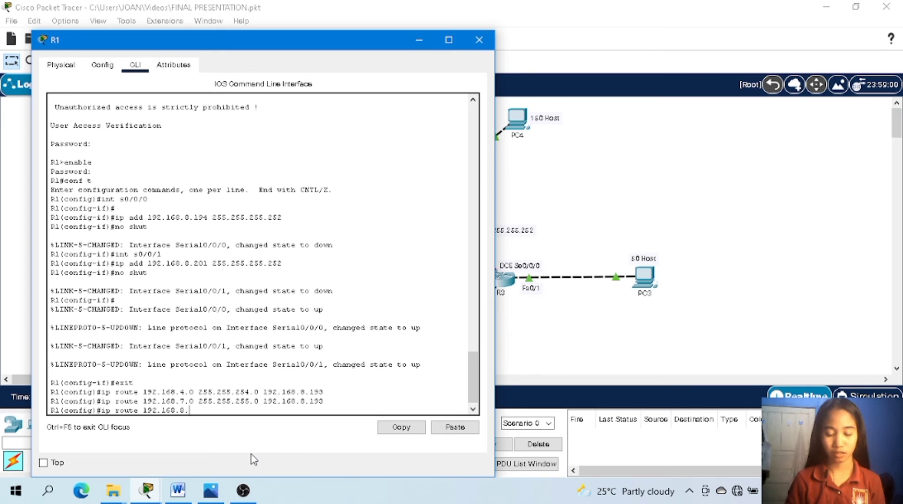
{"action": "type", "text": "128"}
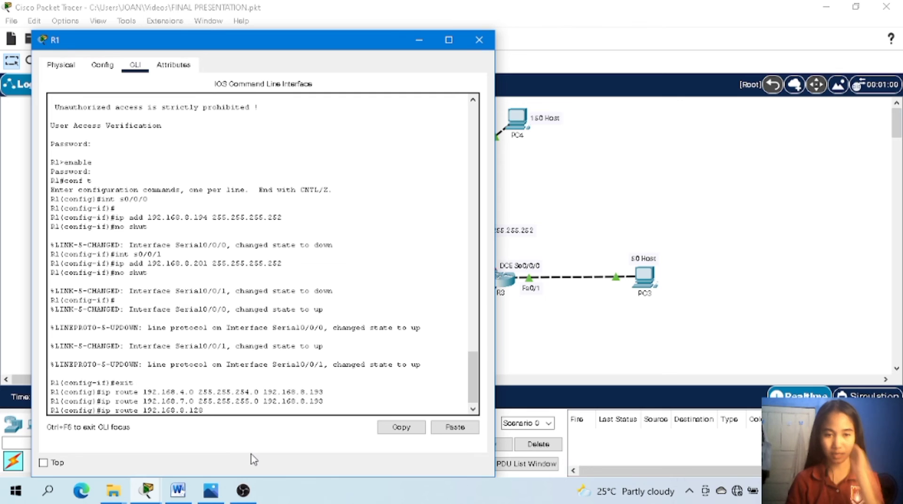
{"action": "type", "text": " 255."}
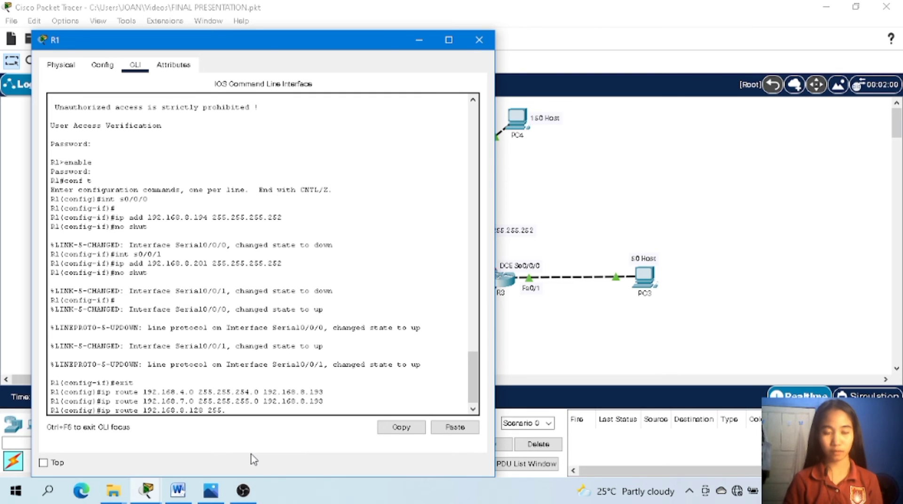
{"action": "type", "text": "255"}
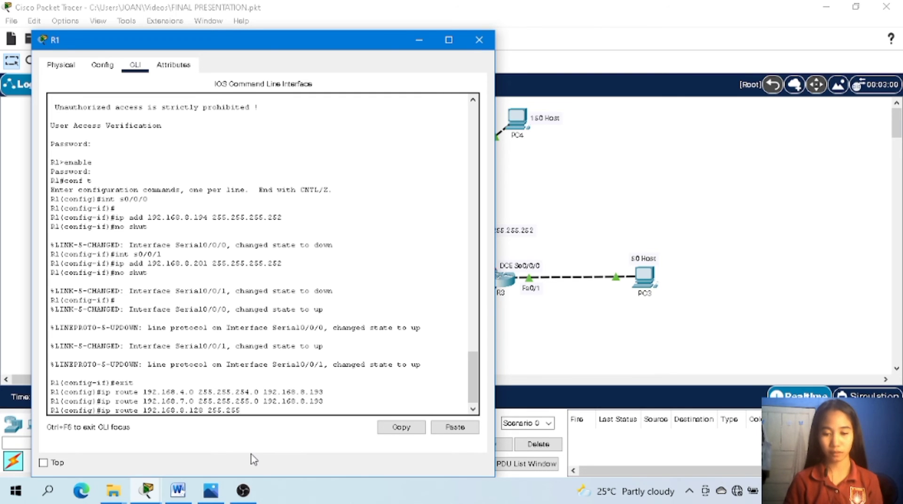
{"action": "type", "text": ".255"}
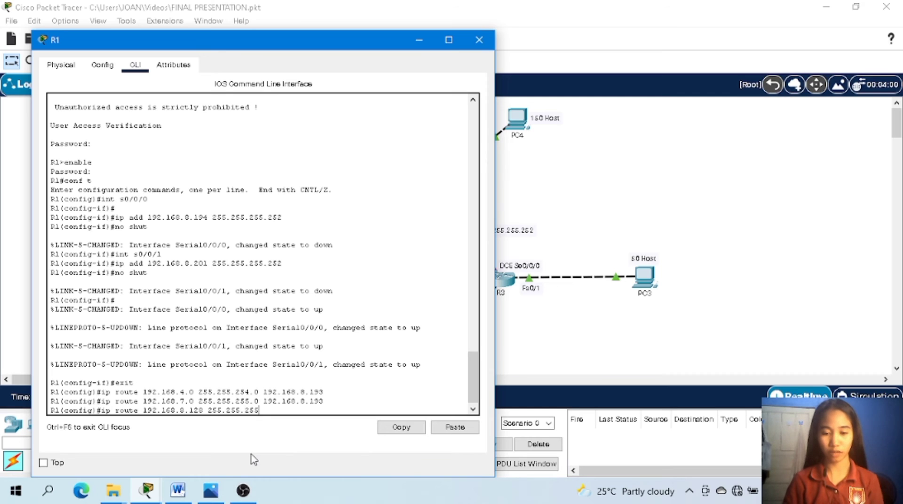
{"action": "type", "text": ".19"}
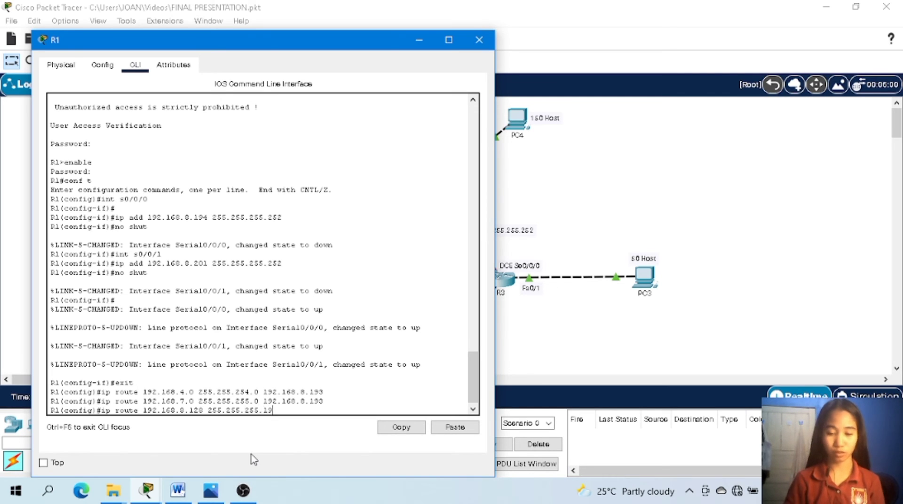
{"action": "type", "text": "2"}
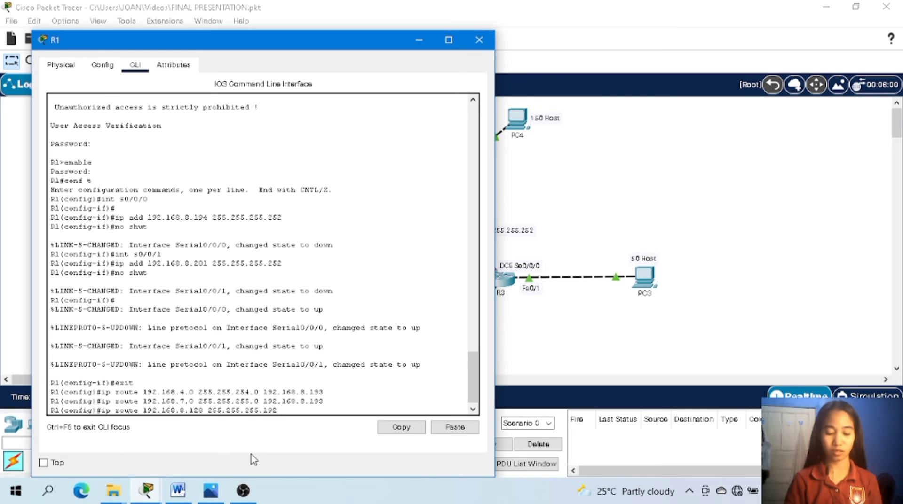
{"action": "type", "text": " 192"}
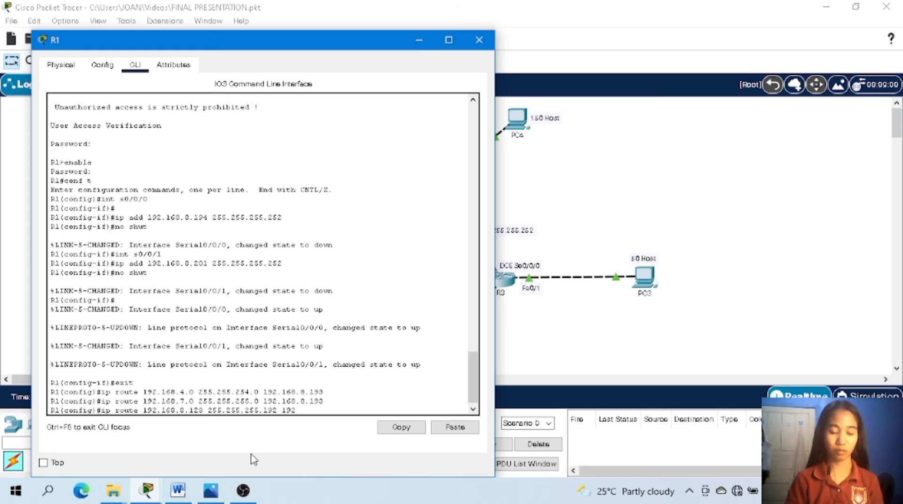
{"action": "type", "text": ".168.8"}
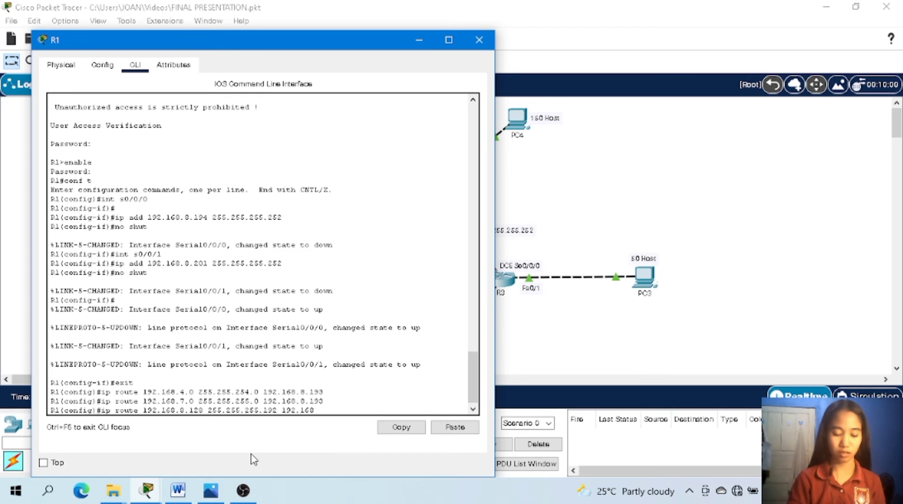
{"action": "type", "text": ".193"}
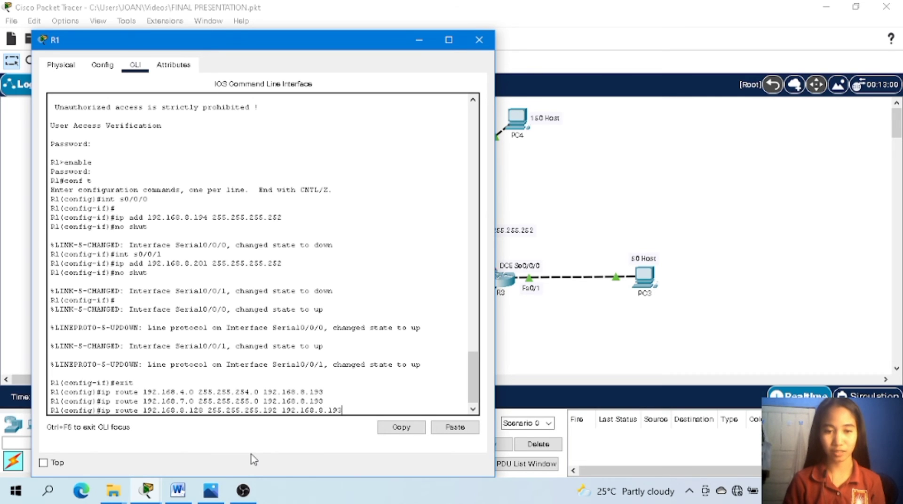
{"action": "key", "text": "BackSpace"}
{"action": "key", "text": "BackSpace"}
{"action": "key", "text": "BackSpace"}
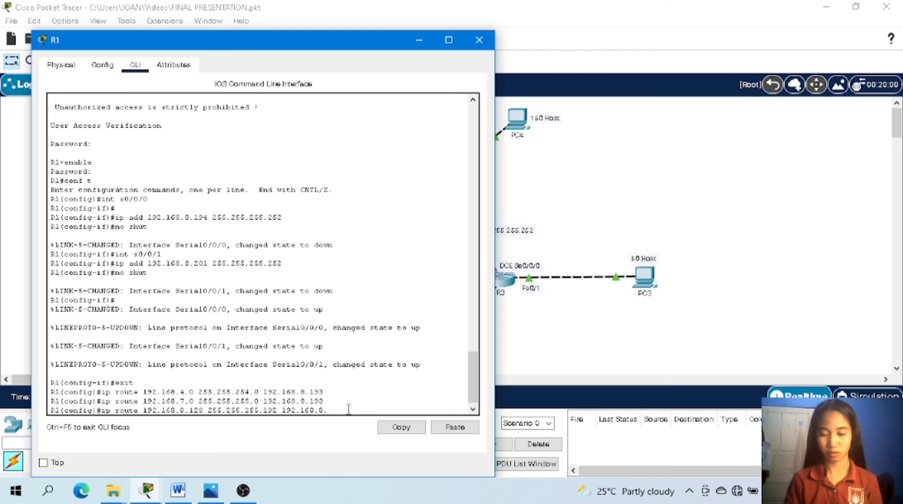
{"action": "type", "text": "202"}
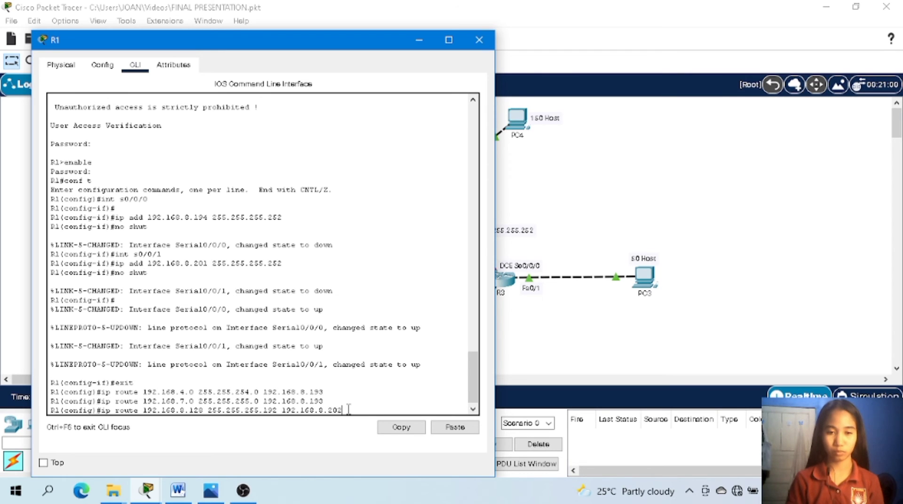
{"action": "key", "text": "Return"}
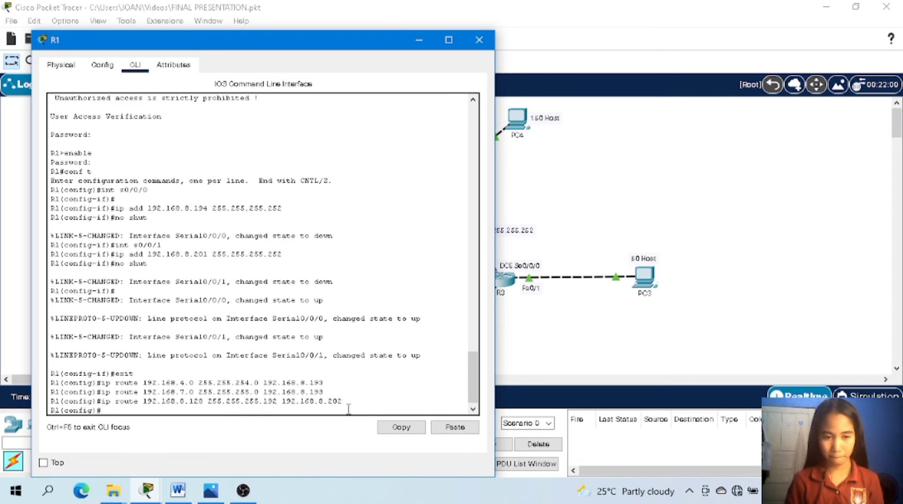
Add a static route on R1 to network 192.168.0.0 with mask 255.255.252.0 via next hop 192.168.8.202.
{"action": "type", "text": "ip ro"}
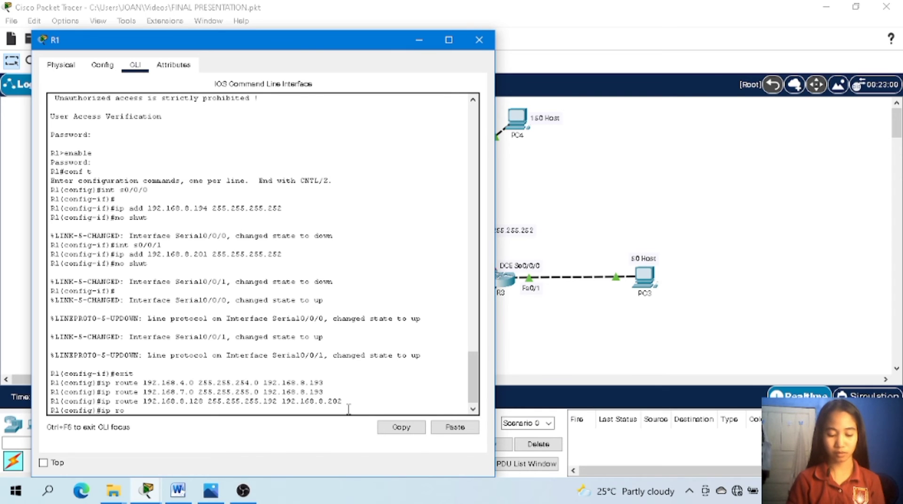
{"action": "type", "text": "ute"}
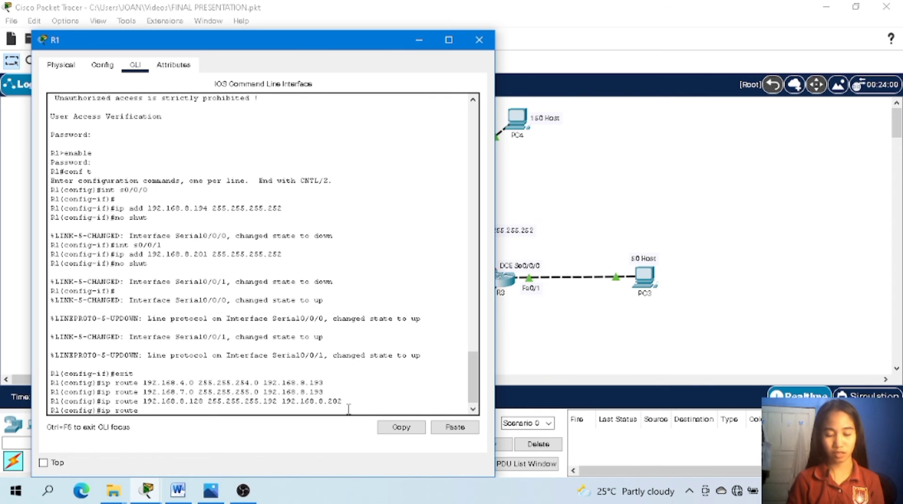
{"action": "type", "text": " 192.168"}
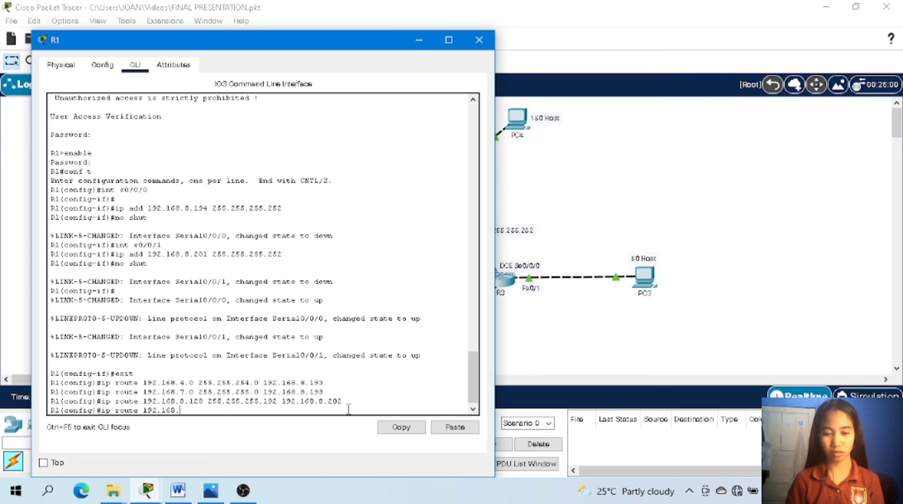
{"action": "type", "text": ".0.0"}
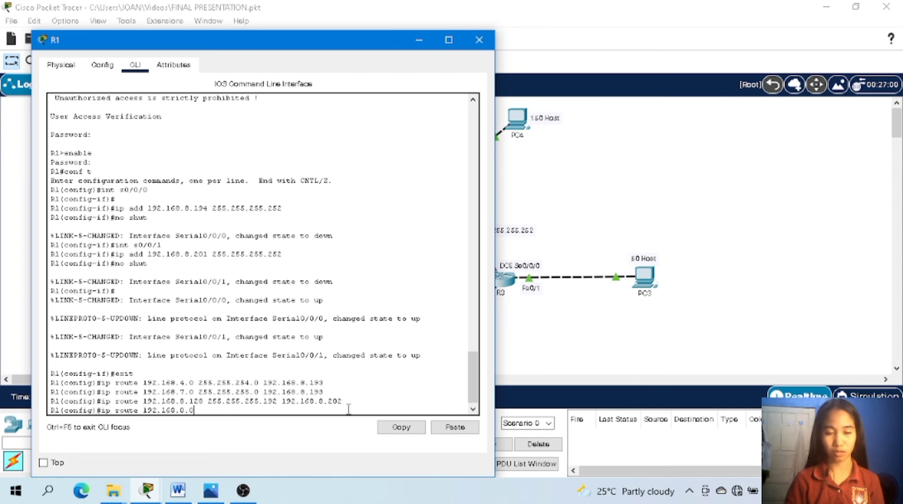
{"action": "type", "text": " 25"}
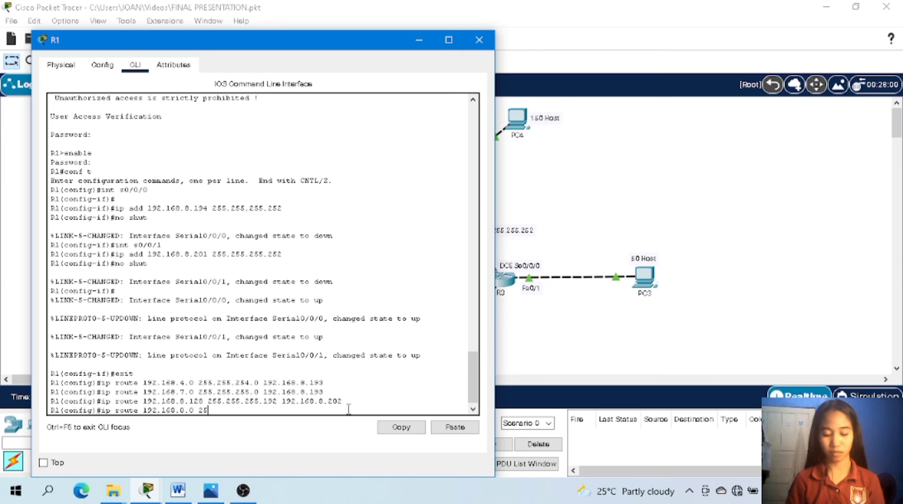
{"action": "type", "text": "5.255"}
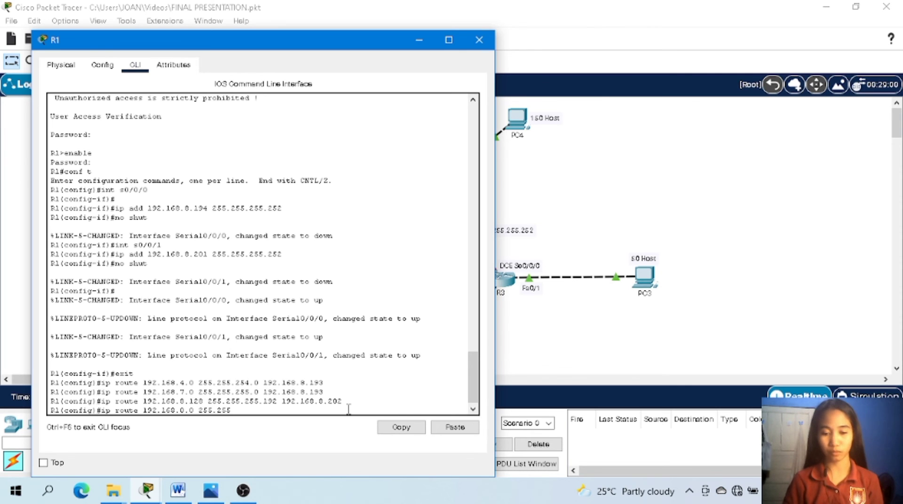
{"action": "type", "text": ".25"}
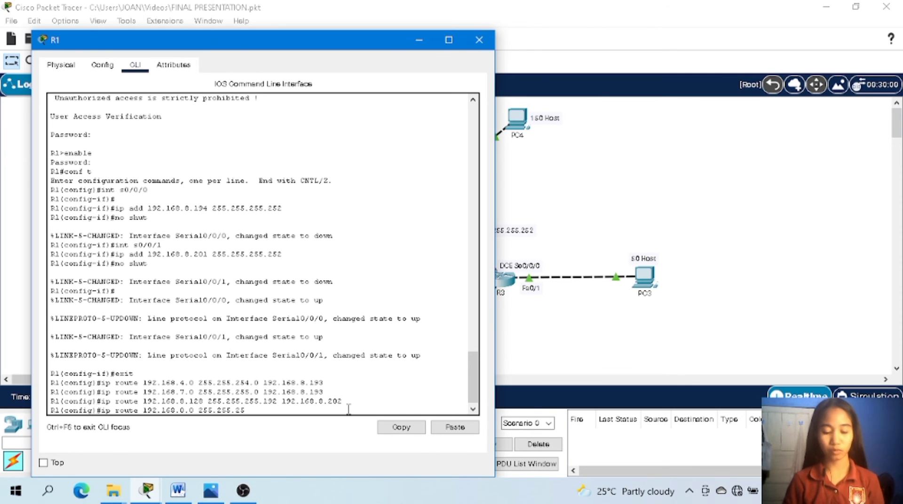
{"action": "type", "text": "5."}
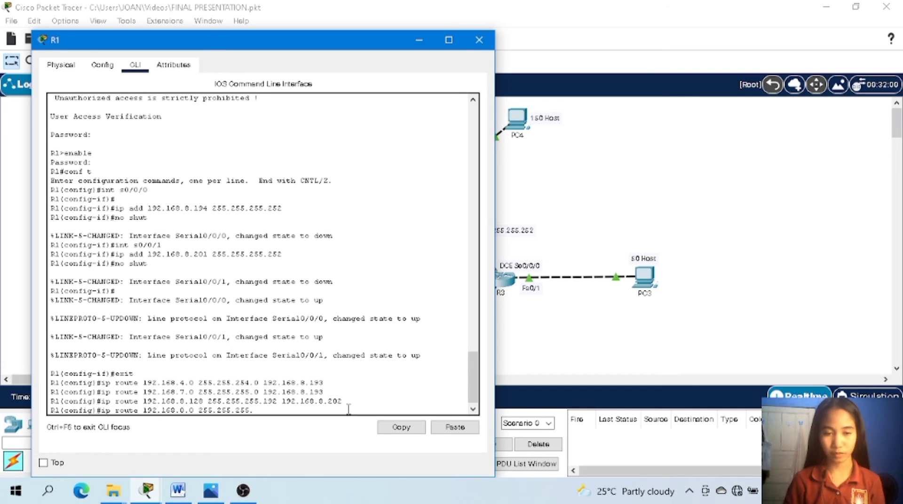
{"action": "key", "text": "BackSpace"}
{"action": "key", "text": "BackSpace"}
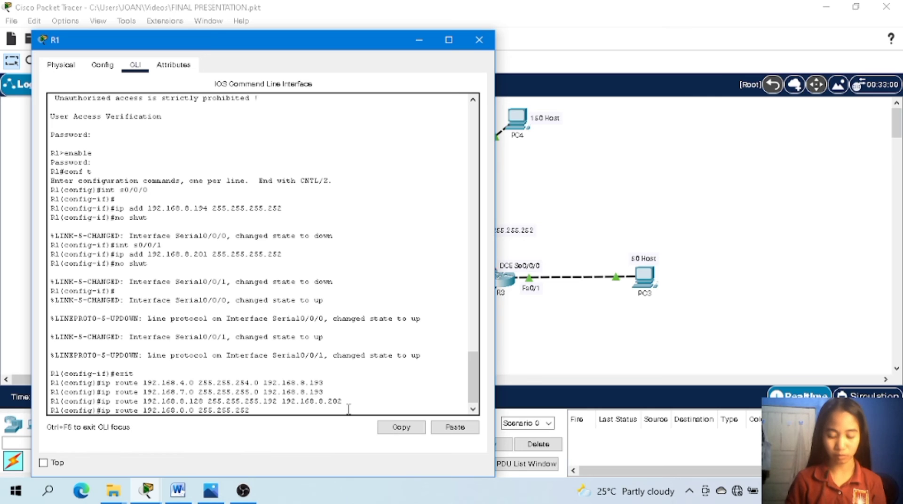
{"action": "type", "text": "0"}
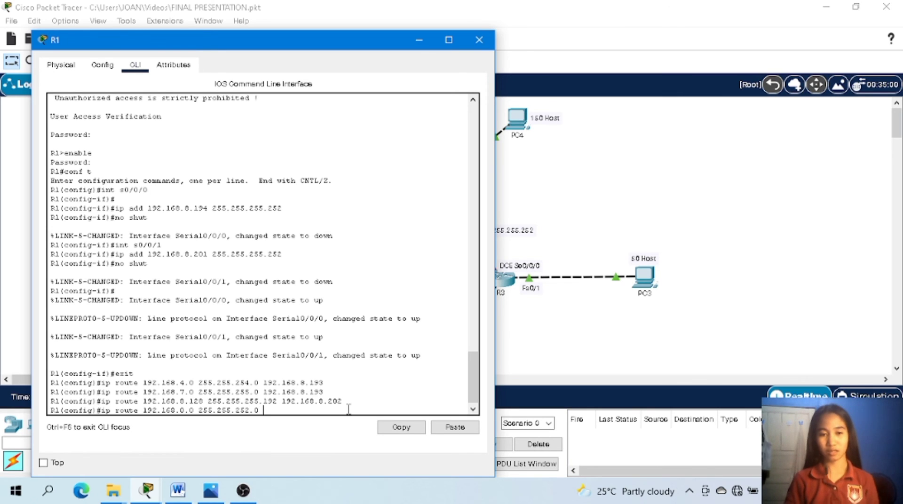
{"action": "type", "text": " 192"}
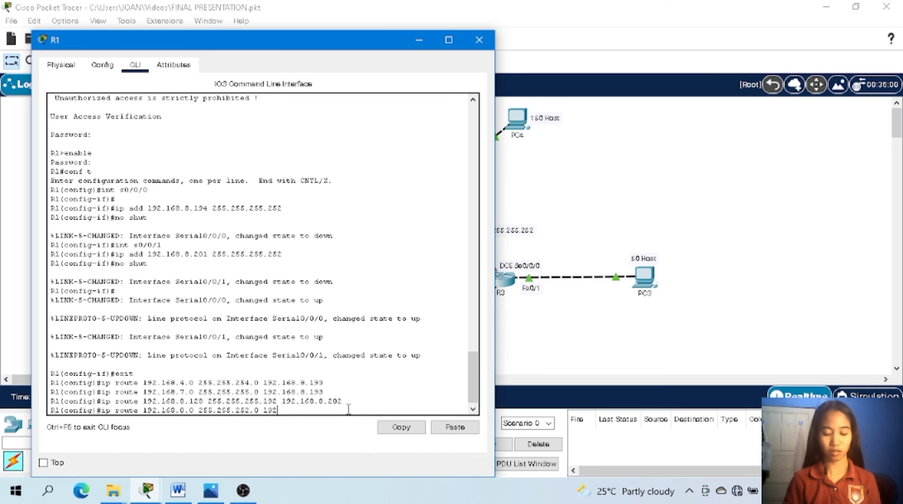
{"action": "type", "text": ".168"}
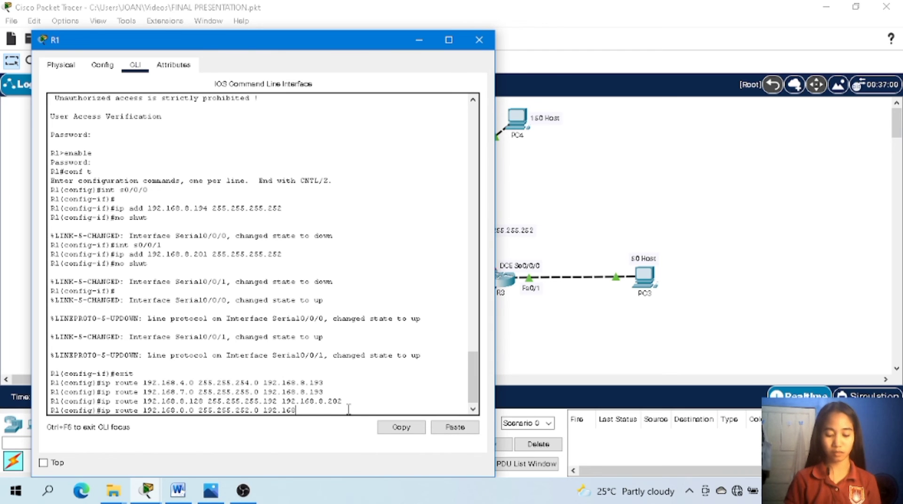
{"action": "type", "text": "."}
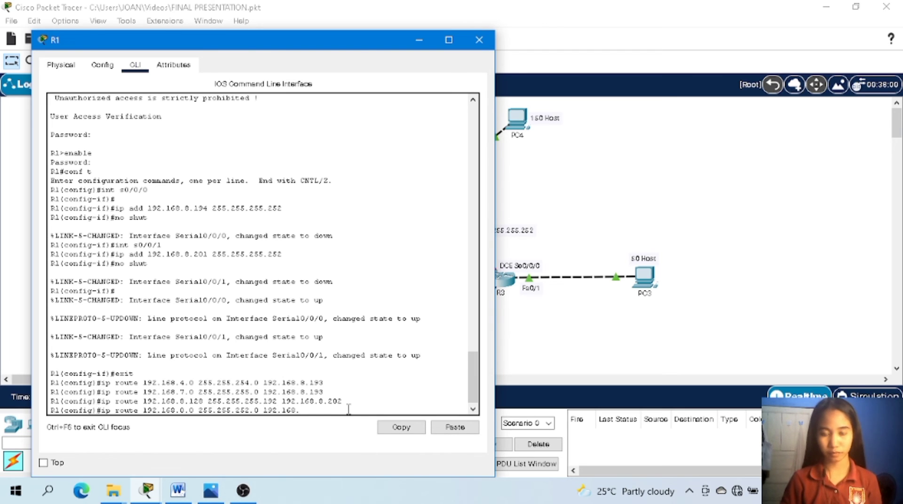
{"action": "type", "text": "8"}
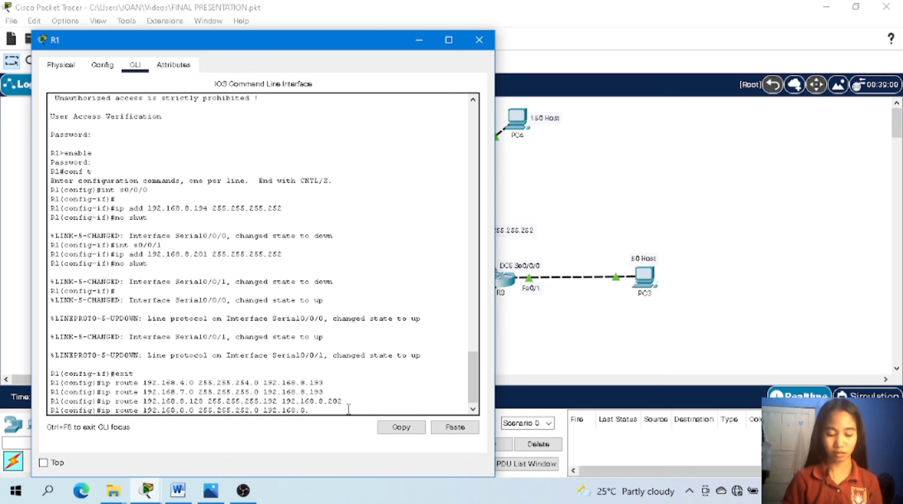
{"action": "type", "text": ".202"}
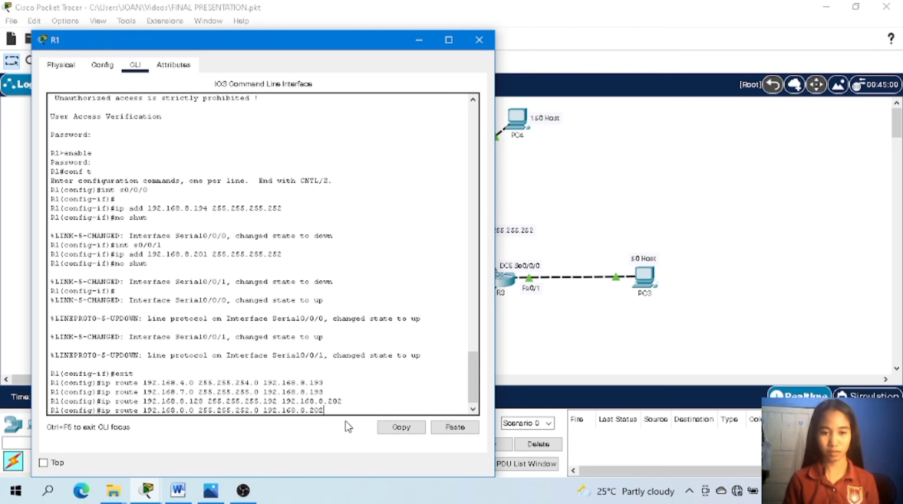
{"action": "key", "text": "Return"}
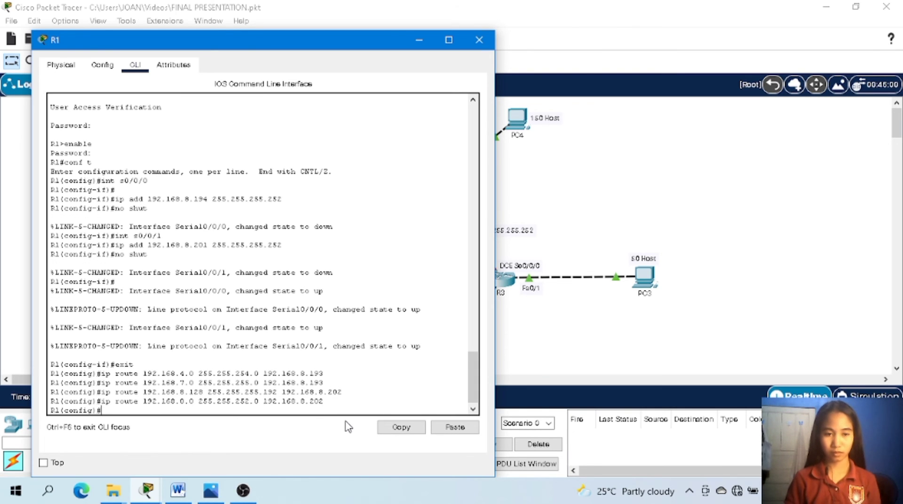
Add a default route on R1 (0.0.0.0 with mask 0.0.0.0) via next hop 192.168.8.193.
{"action": "type", "text": "ip"}
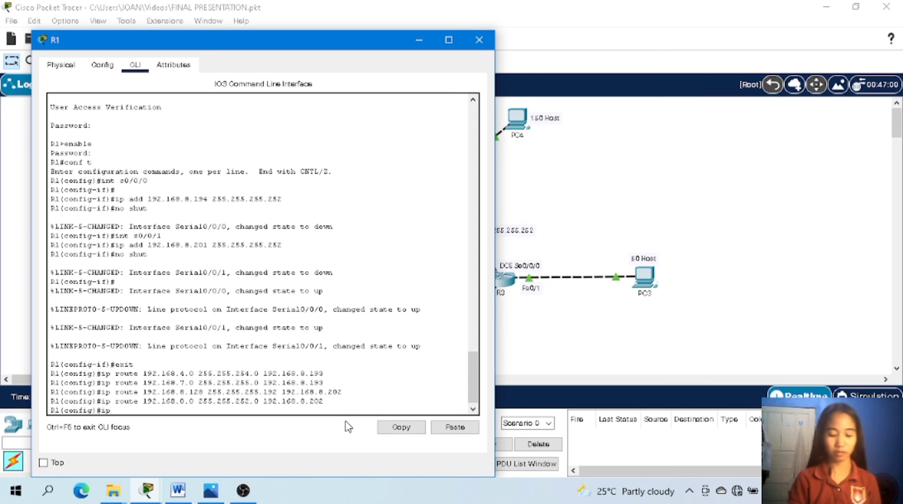
{"action": "type", "text": " route"}
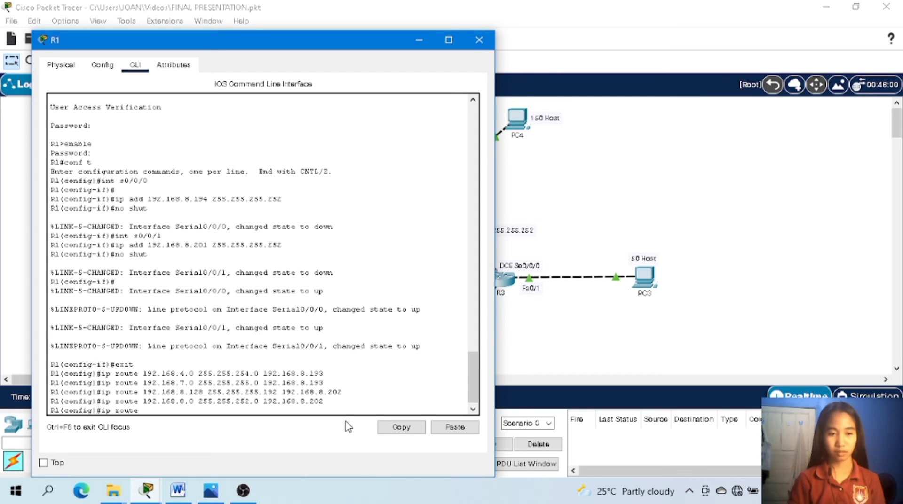
{"action": "type", "text": " 0."}
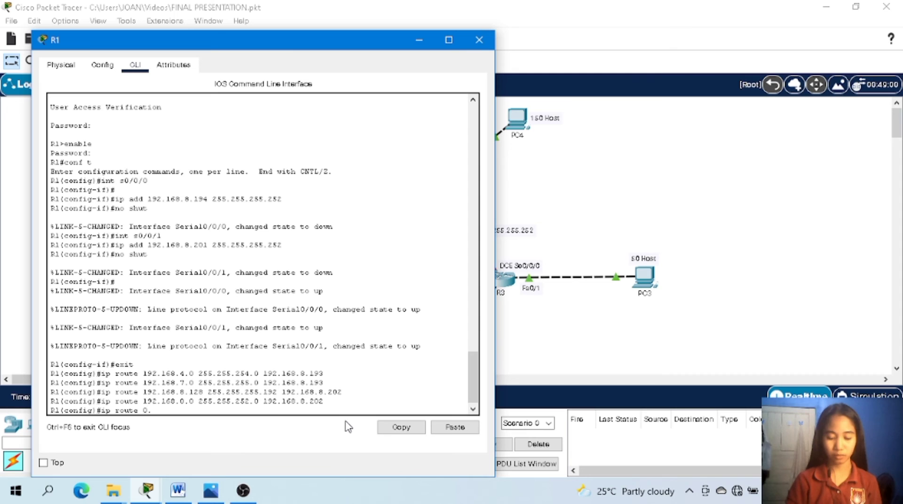
{"action": "type", "text": "0.0.0"}
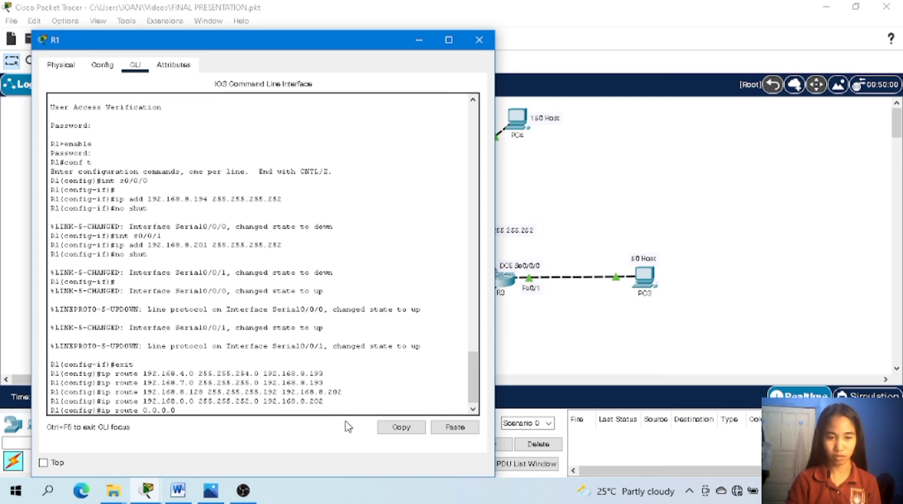
{"action": "type", "text": " 0.0.0."}
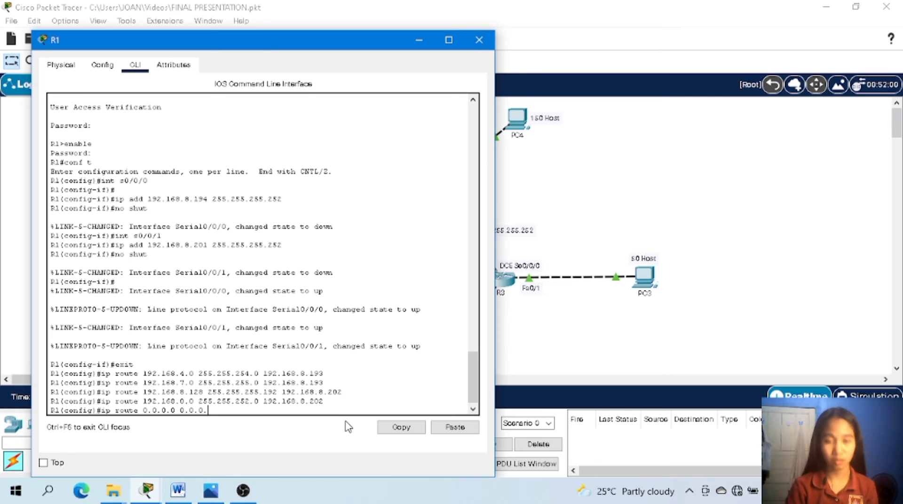
{"action": "type", "text": "0"}
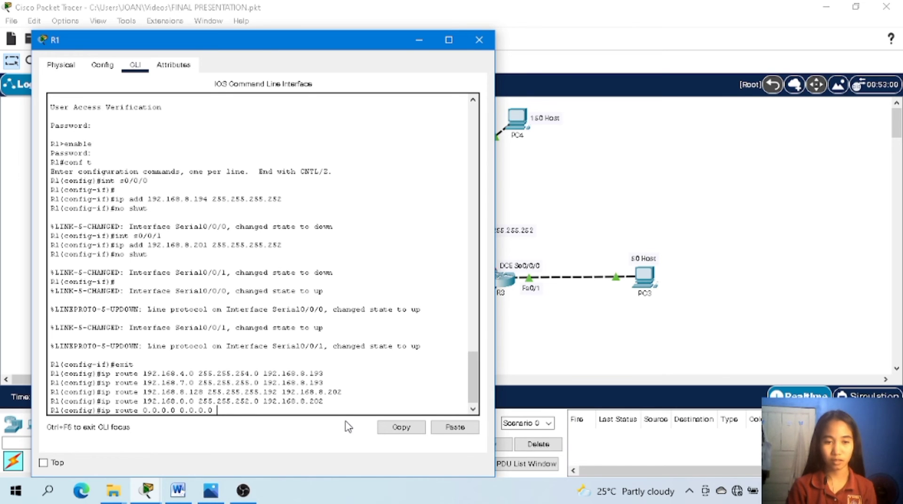
{"action": "type", "text": " 19"}
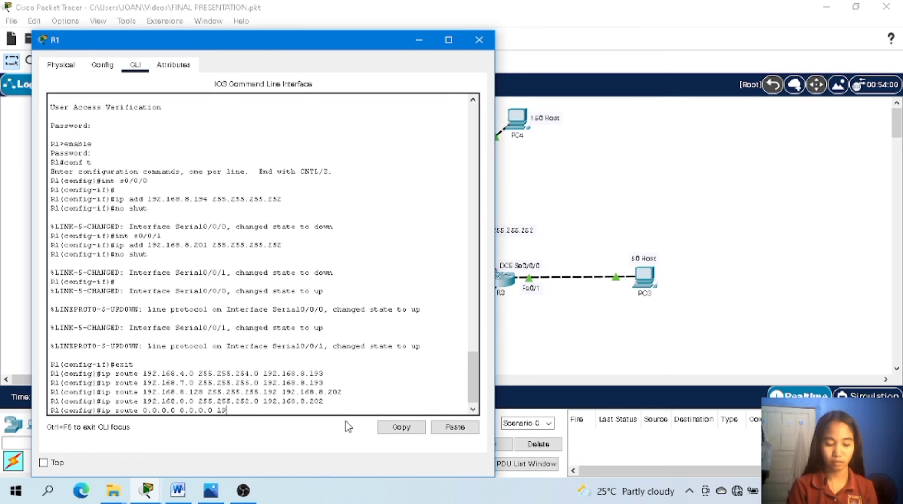
{"action": "type", "text": "2.16"}
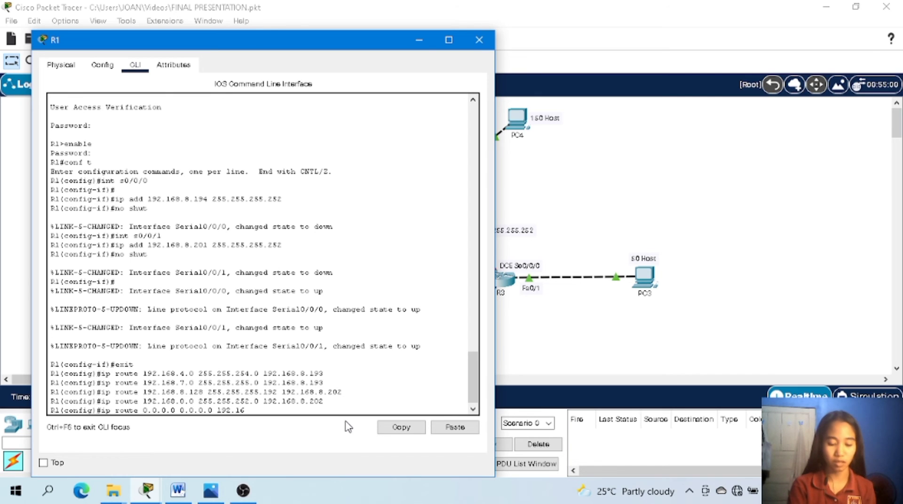
{"action": "type", "text": "8."}
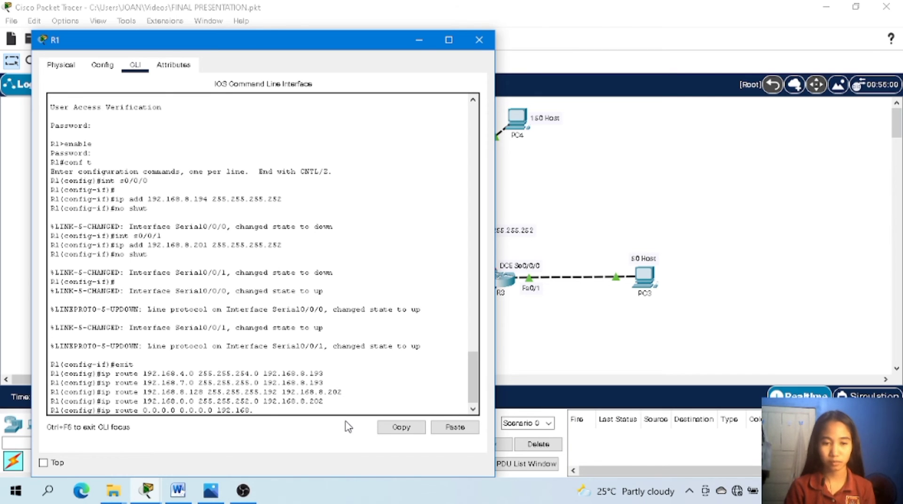
{"action": "type", "text": "8"}
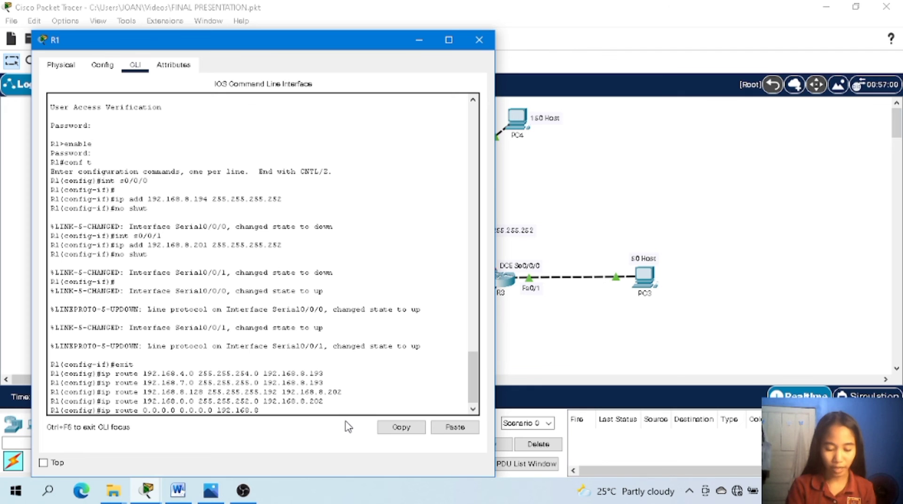
{"action": "type", "text": ".193"}
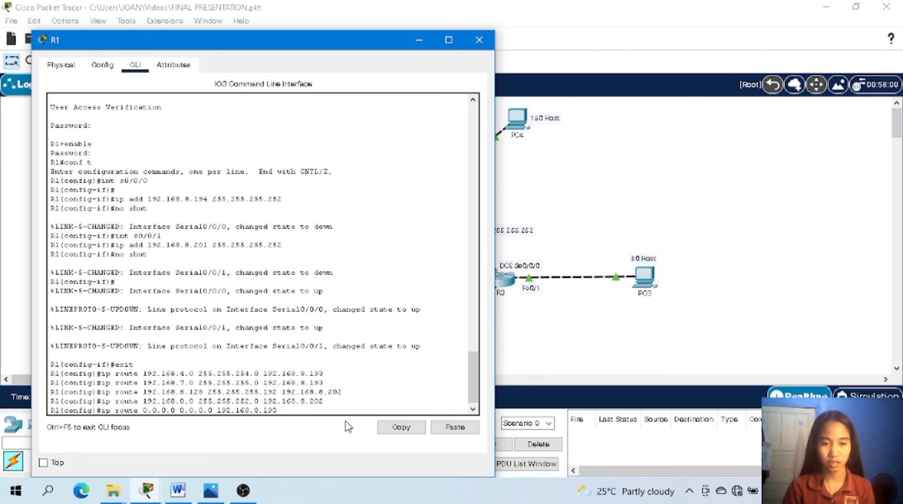
{"action": "key", "text": "Return"}
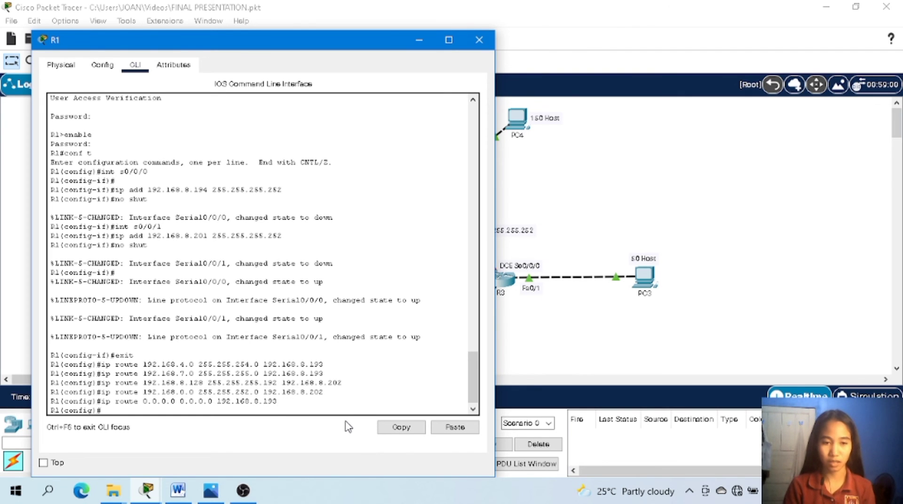
Add a default route on R1 (0.0.0.0 with mask 0.0.0.0) via next hop 192.168.8.202, exit configuration mode and close R1.
{"action": "type", "text": "o"}
{"action": "key", "text": "BackSpace"}
{"action": "type", "text": "ip"}
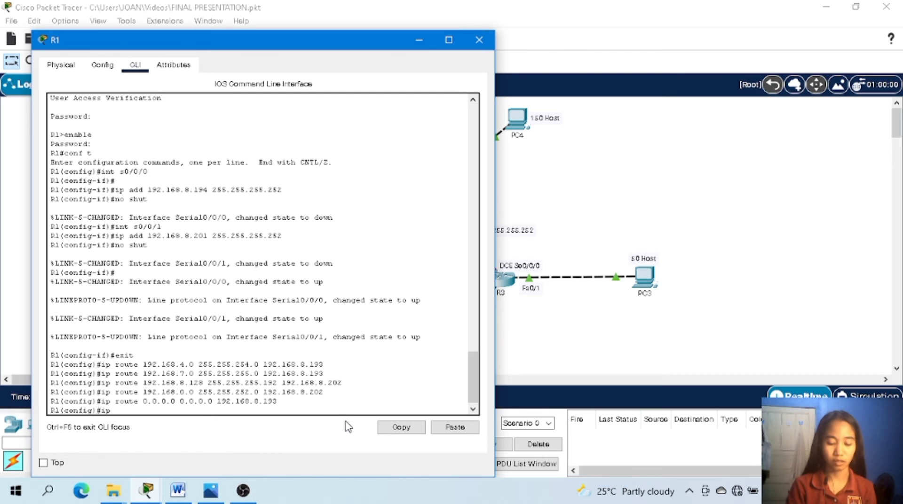
{"action": "type", "text": " route"}
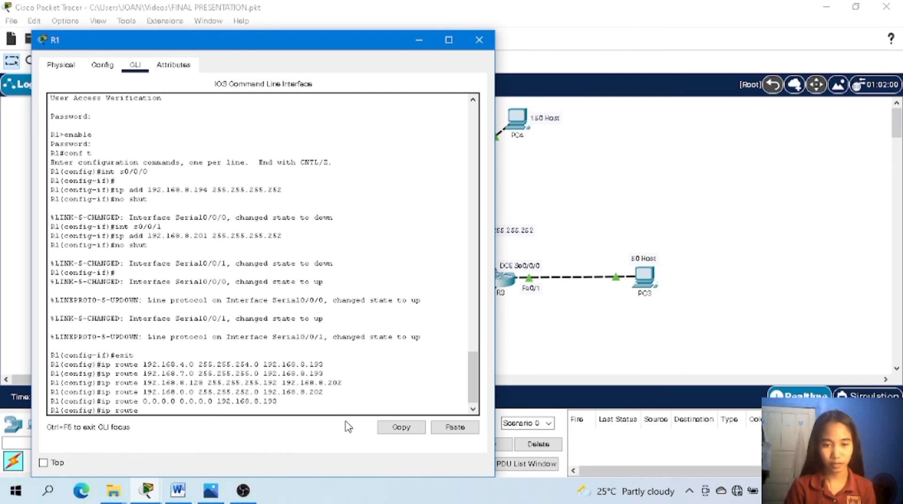
{"action": "type", "text": " 0"}
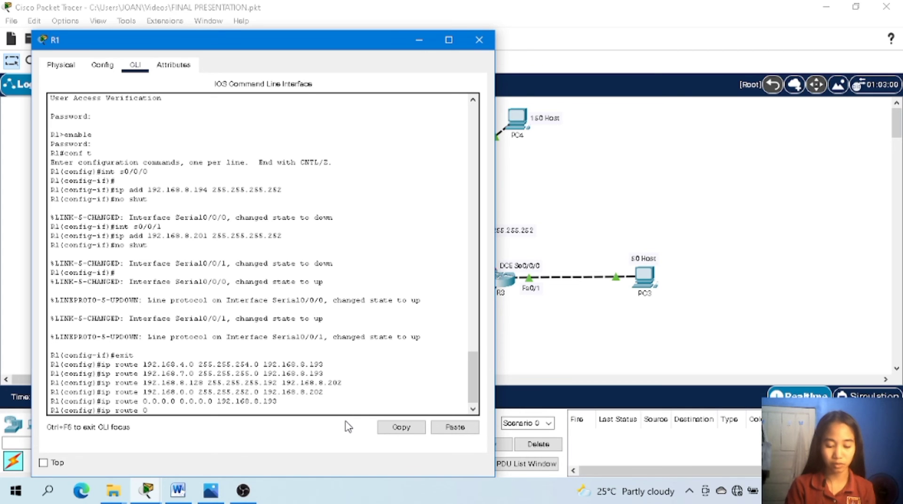
{"action": "type", "text": "."}
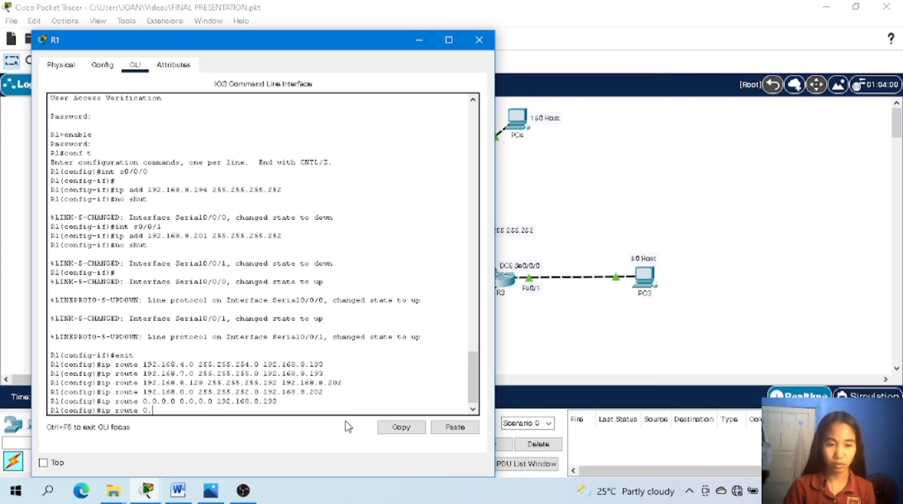
{"action": "type", "text": "0.0.0."}
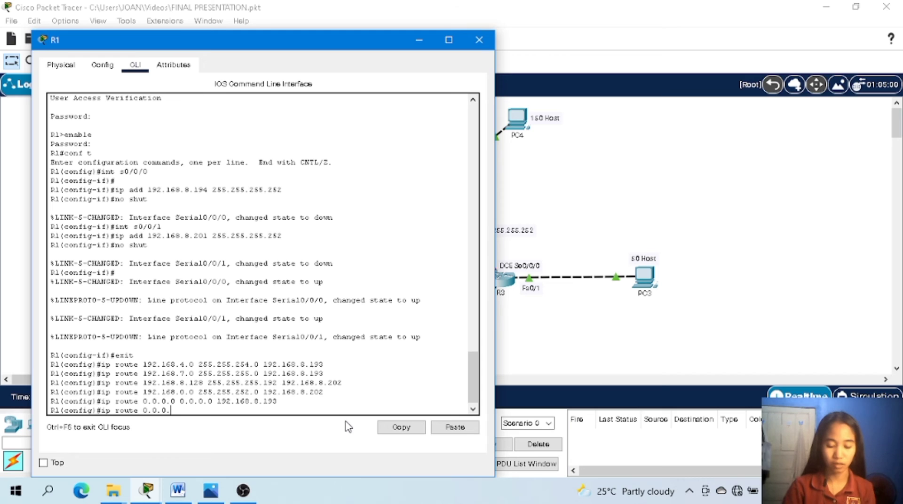
{"action": "type", "text": " 0.0"}
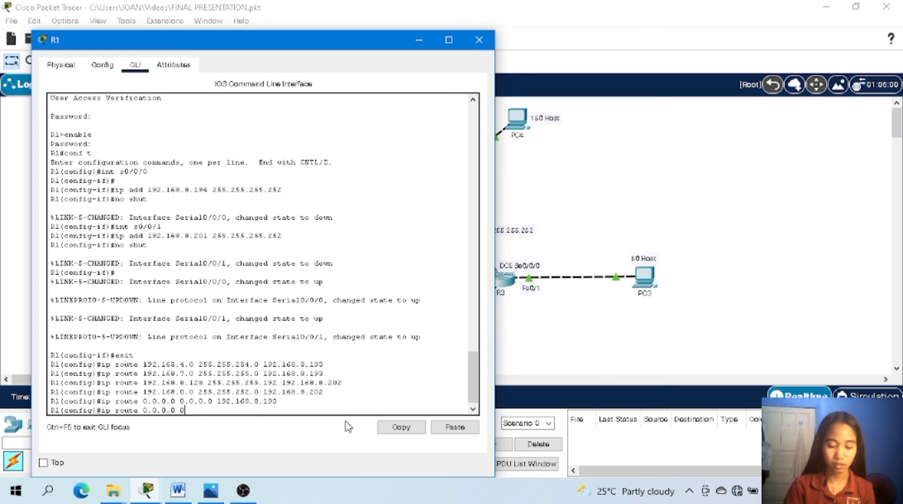
{"action": "type", "text": ".0.0"}
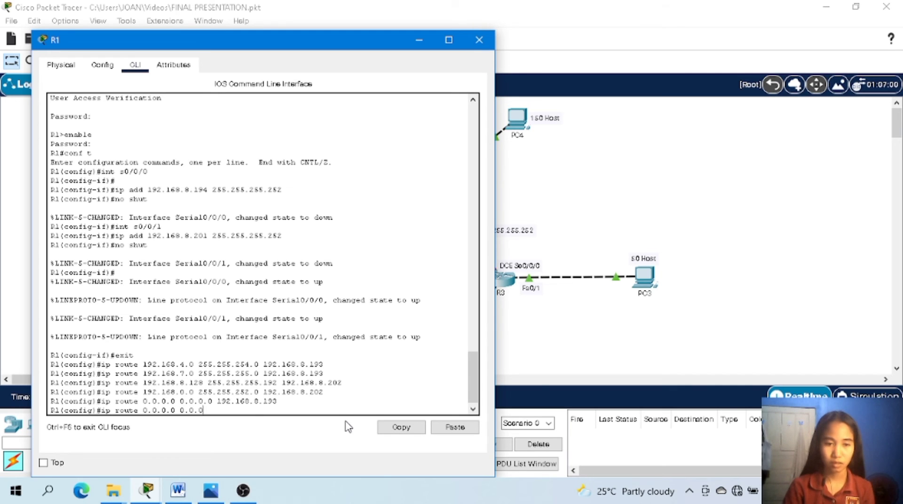
{"action": "type", "text": " 19"}
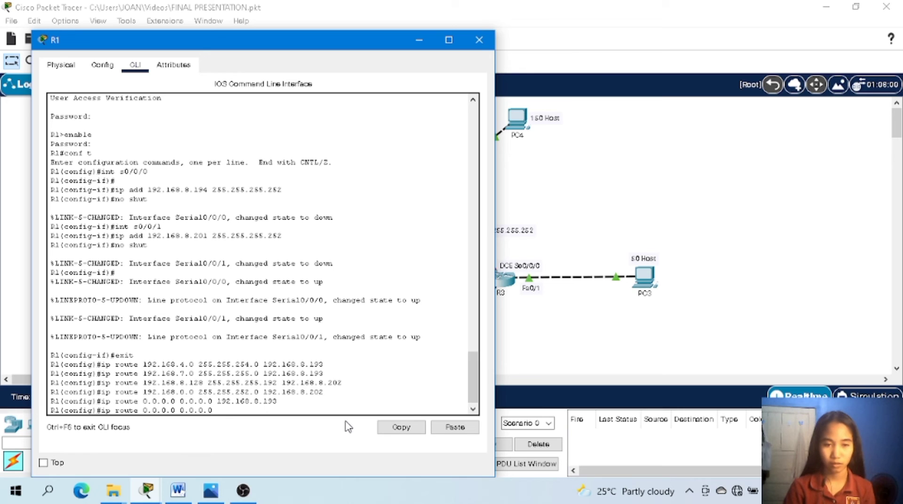
{"action": "type", "text": "2.168"}
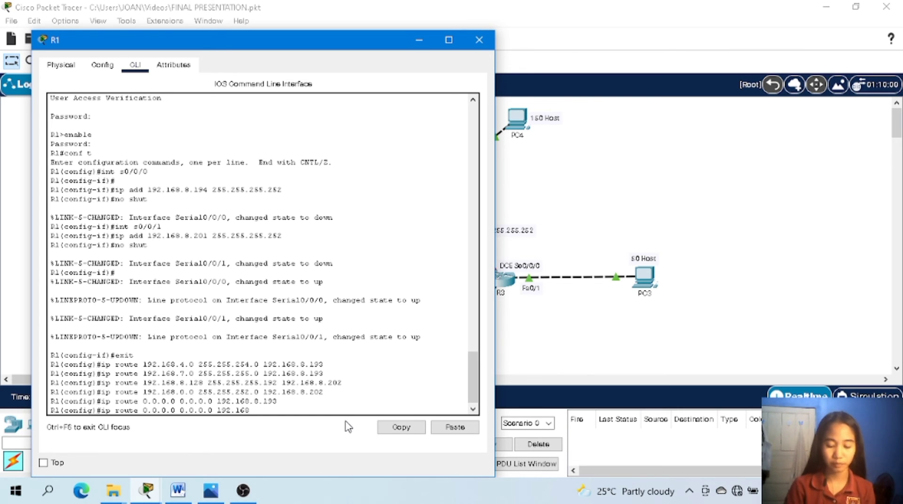
{"action": "type", "text": "."}
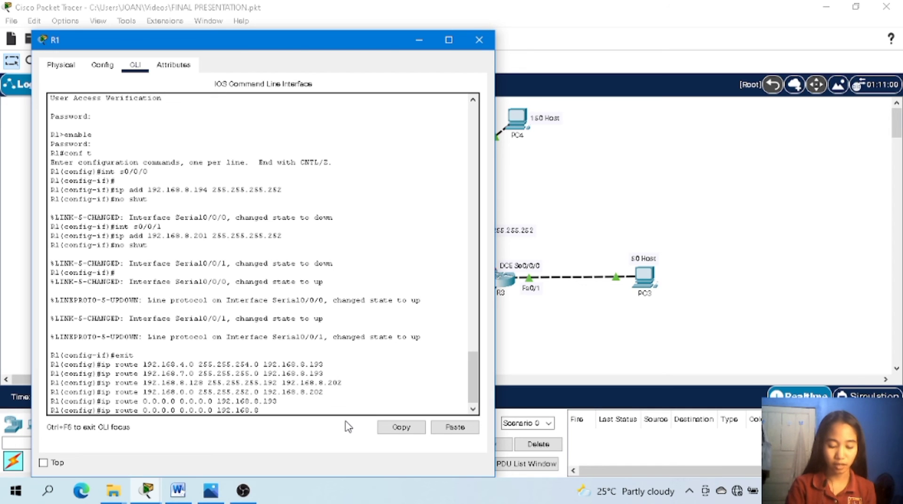
{"action": "type", "text": "8.202"}
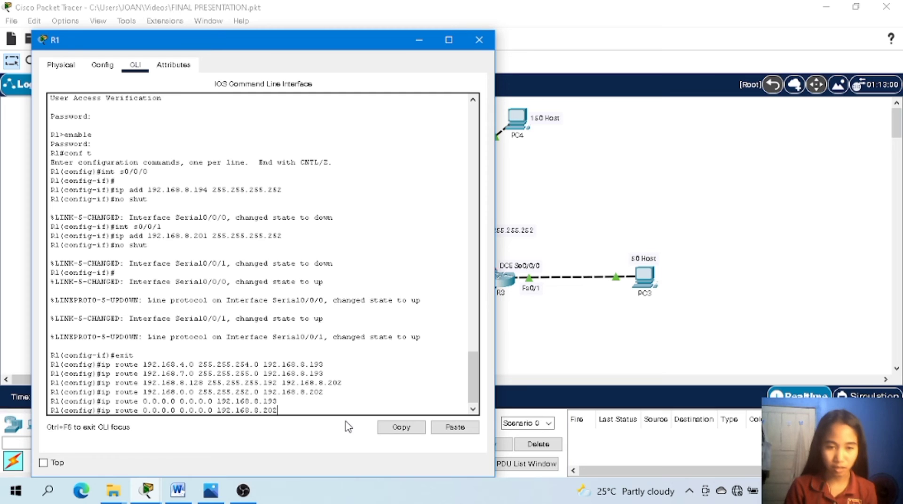
{"action": "key", "text": "Return"}
{"action": "type", "text": "exit"}
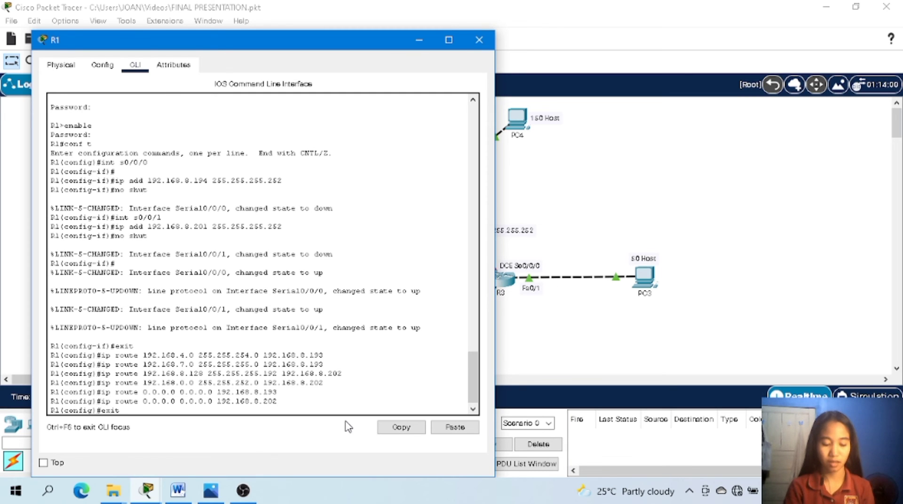
{"action": "key", "text": "Return"}
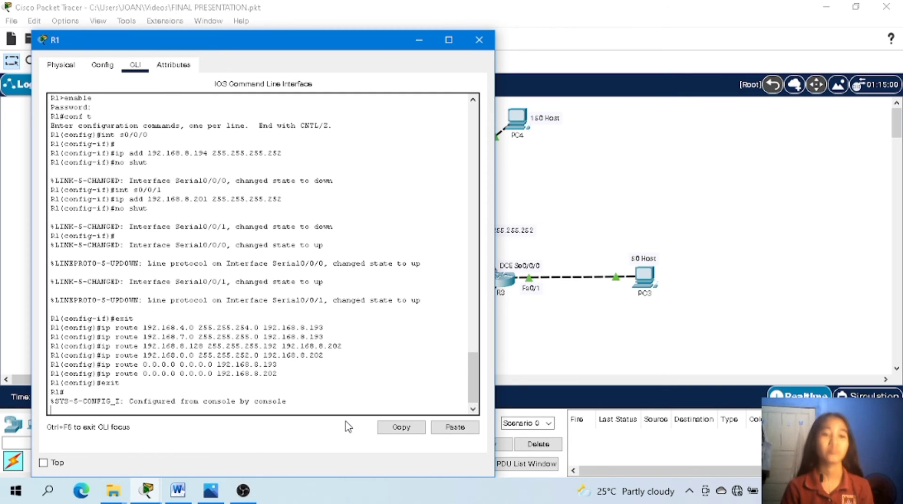
{"action": "left_click", "coordinate": [470, 47]}
Open R2's command line and leave interface configuration for global configuration mode.
{"action": "left_click", "coordinate": [433, 191]}
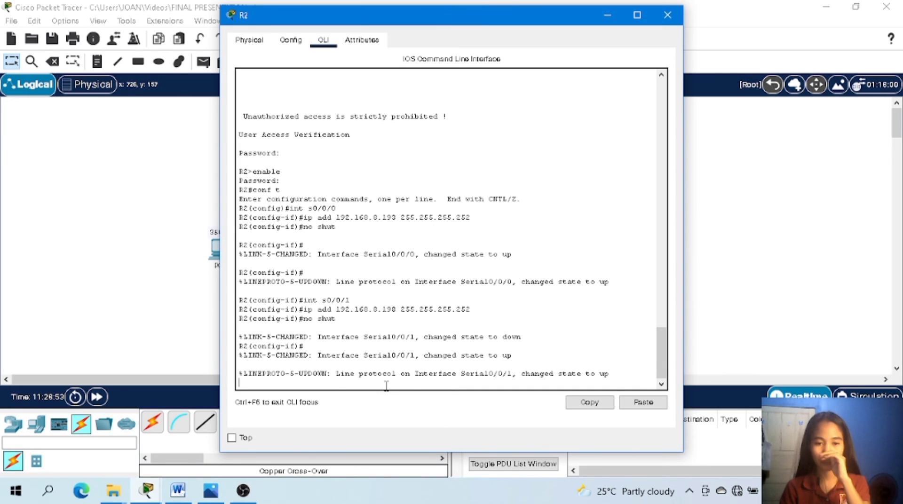
{"action": "key", "text": "Return"}
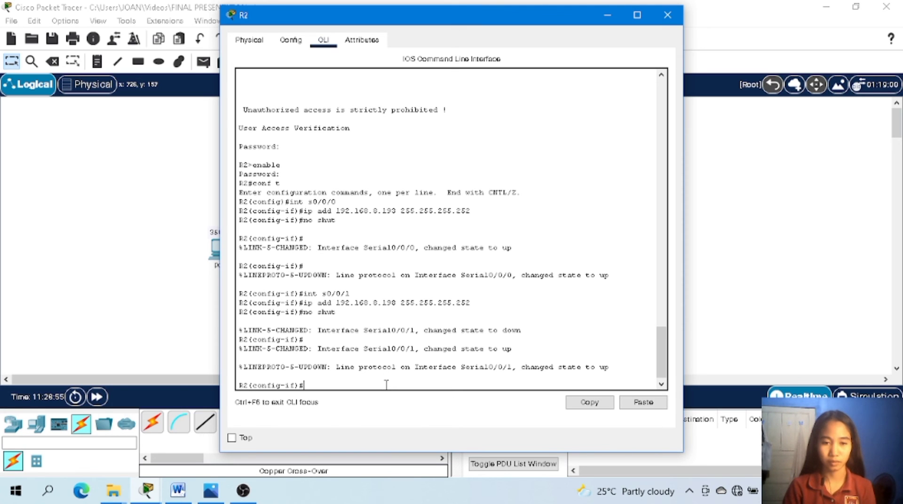
{"action": "type", "text": "exit"}
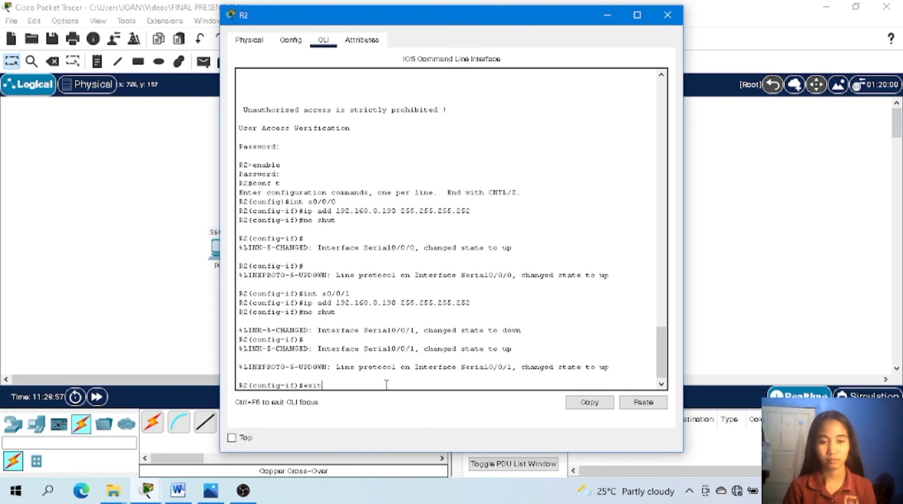
{"action": "key", "text": "Return"}
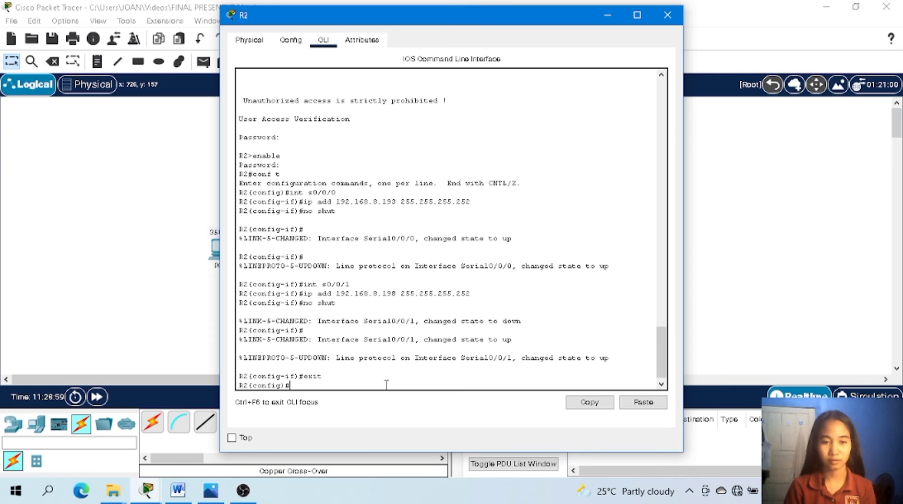
Try to add a static route on R2 to 192.168.8.193 with mask 255.255.255.0 via next hop 192.168.8.194.
{"action": "type", "text": "i"}
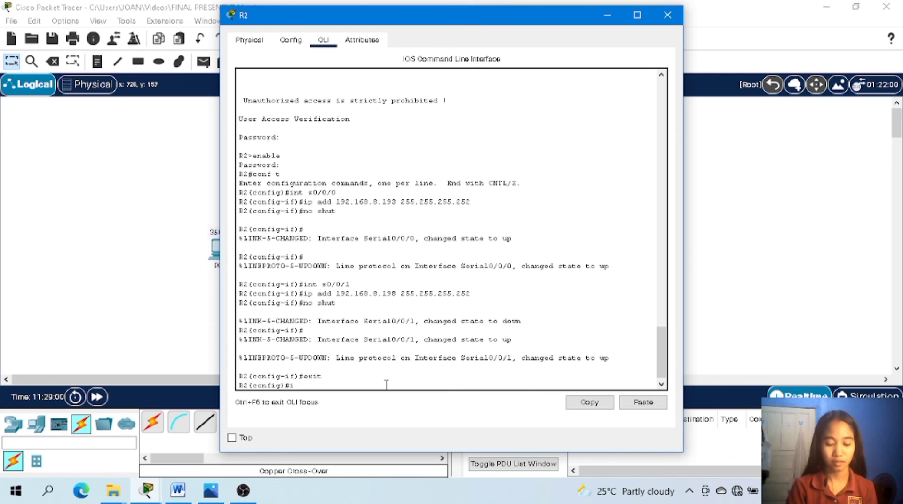
{"action": "type", "text": "p route"}
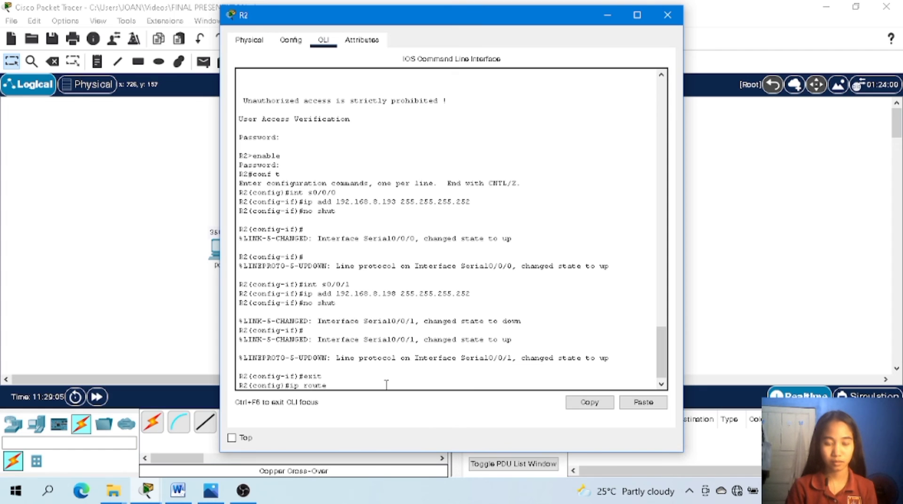
{"action": "type", "text": " 192."}
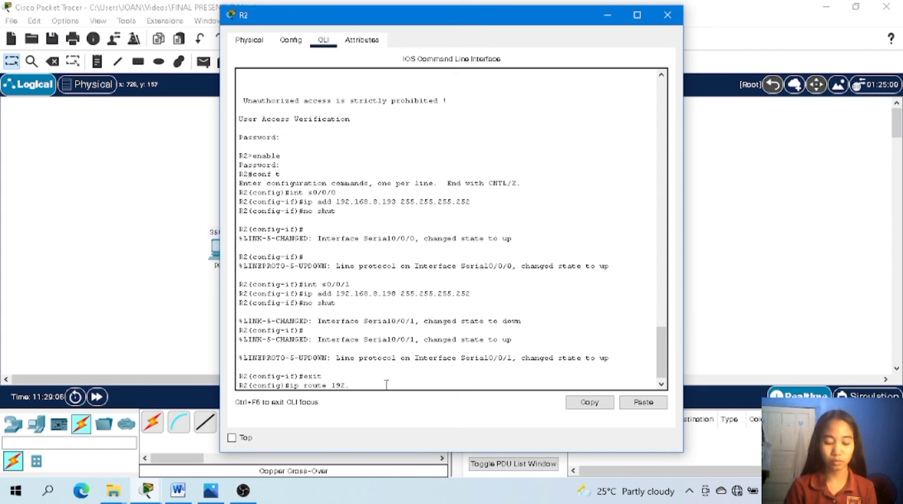
{"action": "type", "text": "168."}
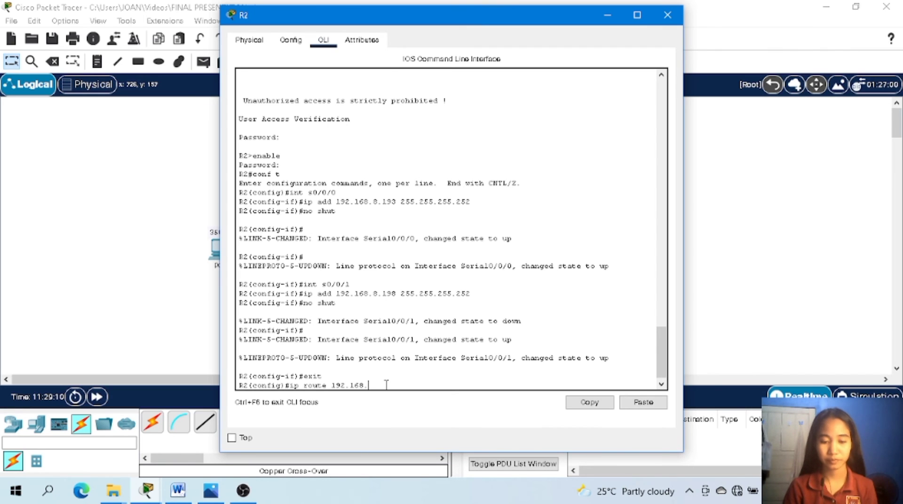
{"action": "type", "text": "8.193"}
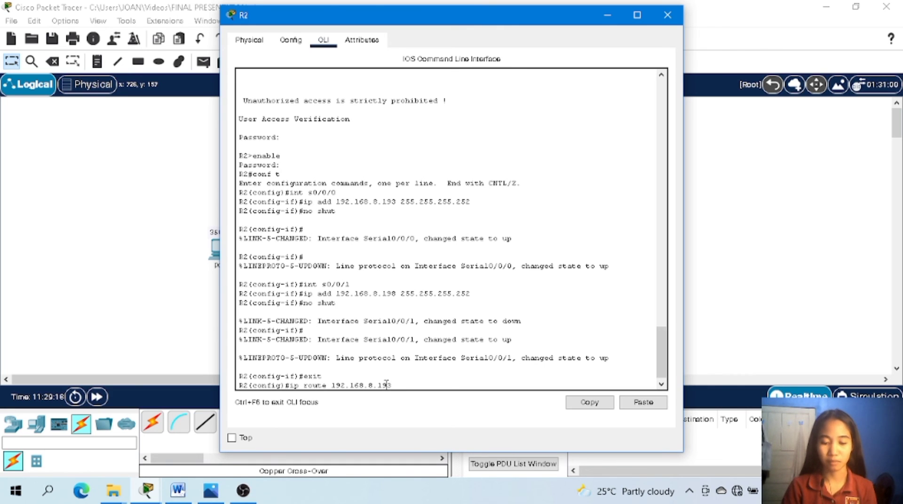
{"action": "type", "text": "255"}
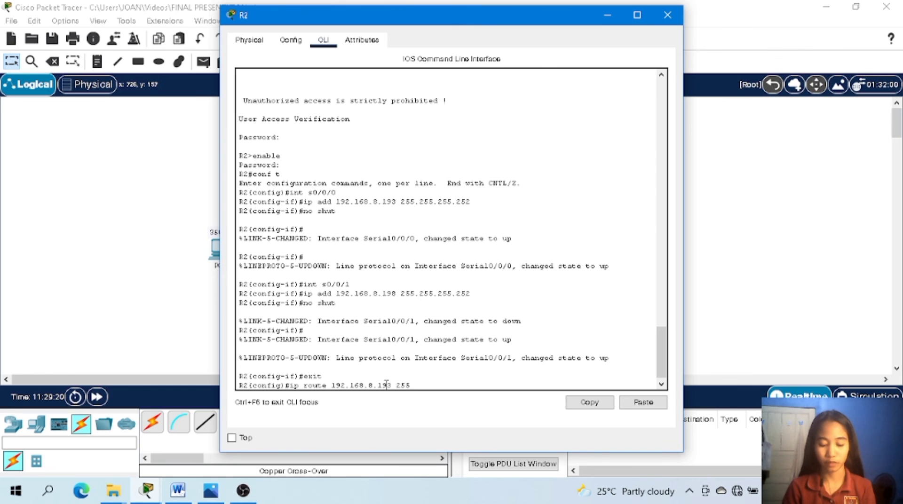
{"action": "type", "text": ".255."}
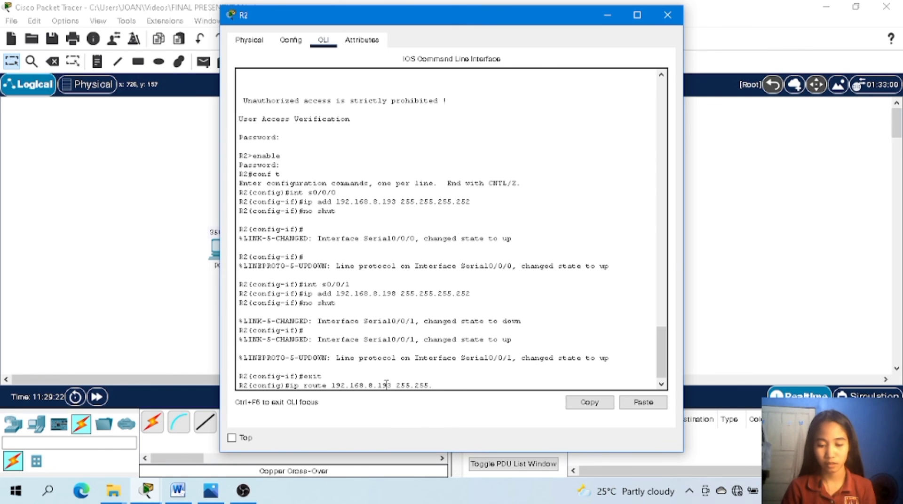
{"action": "type", "text": "255.0"}
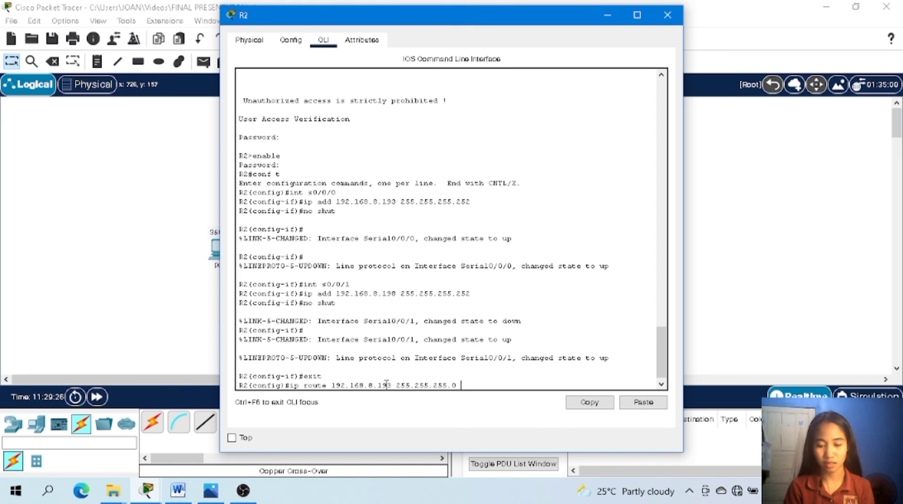
{"action": "type", "text": " 192"}
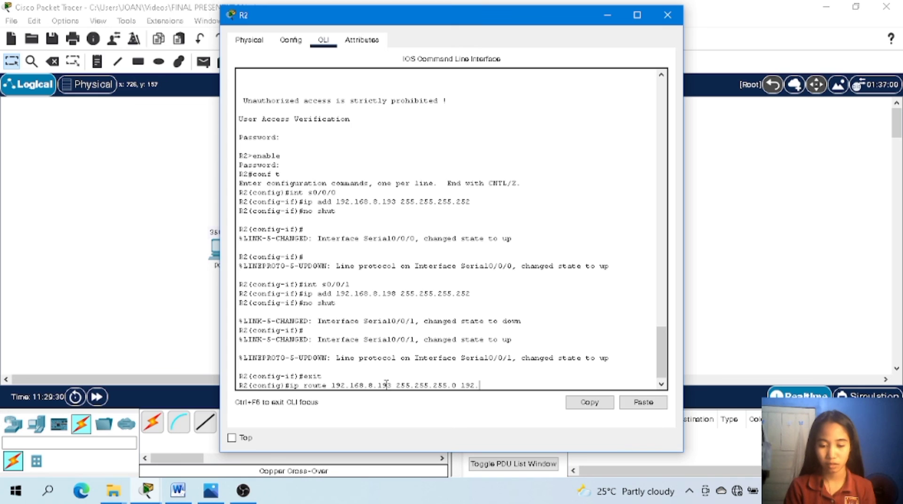
{"action": "type", "text": ".168."}
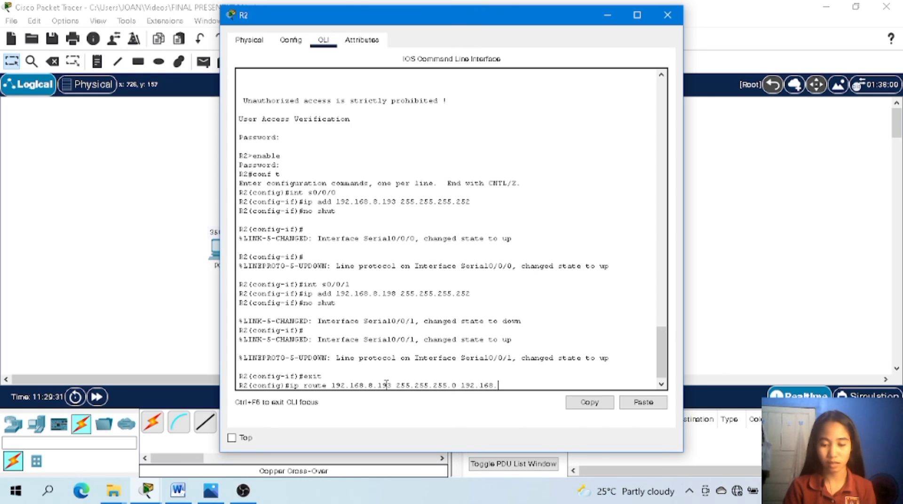
{"action": "type", "text": "8."}
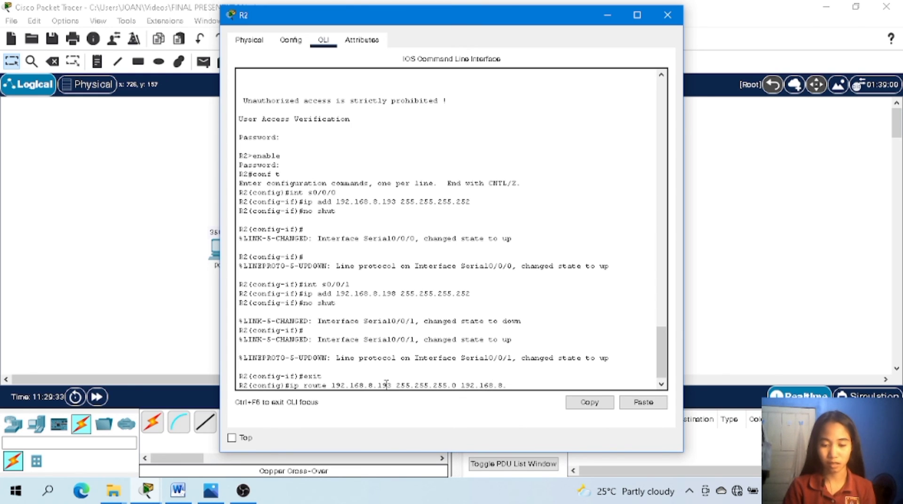
{"action": "type", "text": "194"}
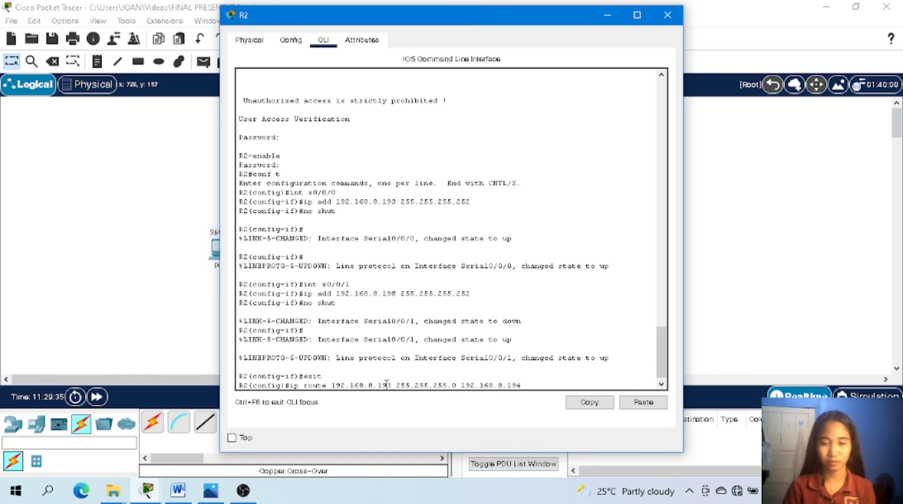
{"action": "key", "text": "Return"}
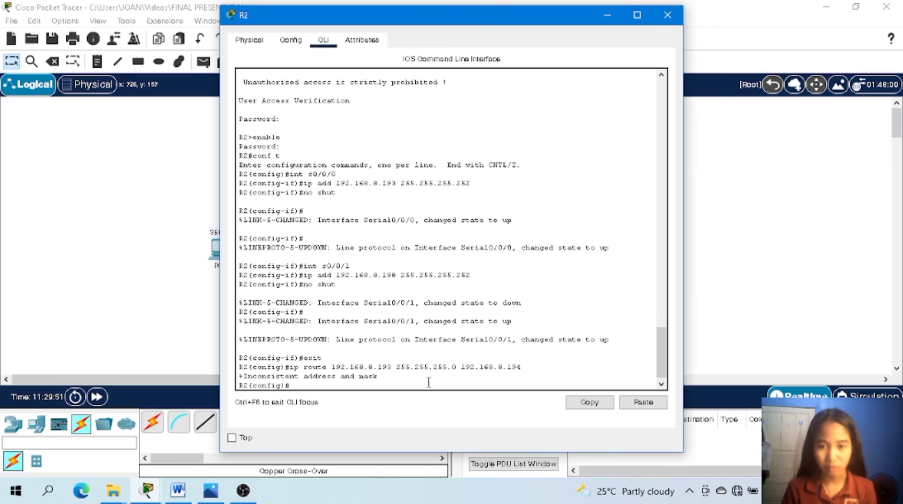
Add a static route on R2 to 192.168.6.0 with mask 255.255.255.0 via next hop 192.168.8.194.
{"action": "type", "text": "ipo"}
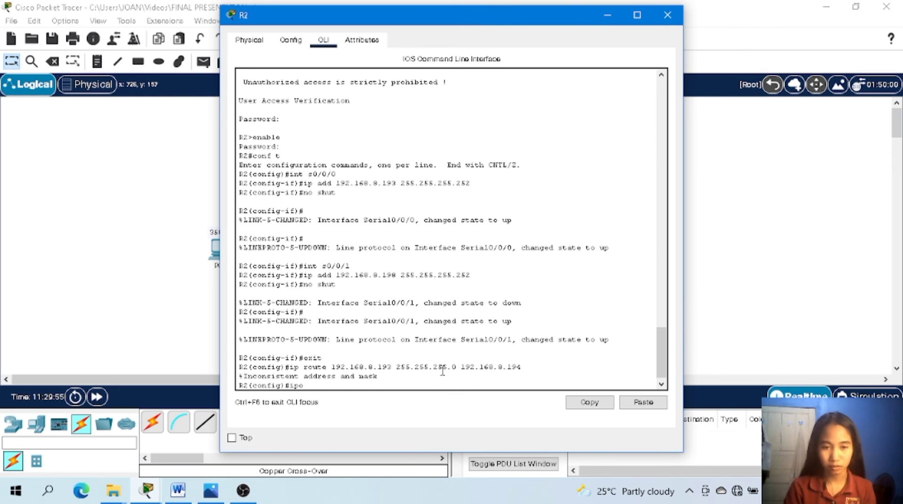
{"action": "key", "text": "BackSpace"}
{"action": "key", "text": "BackSpace"}
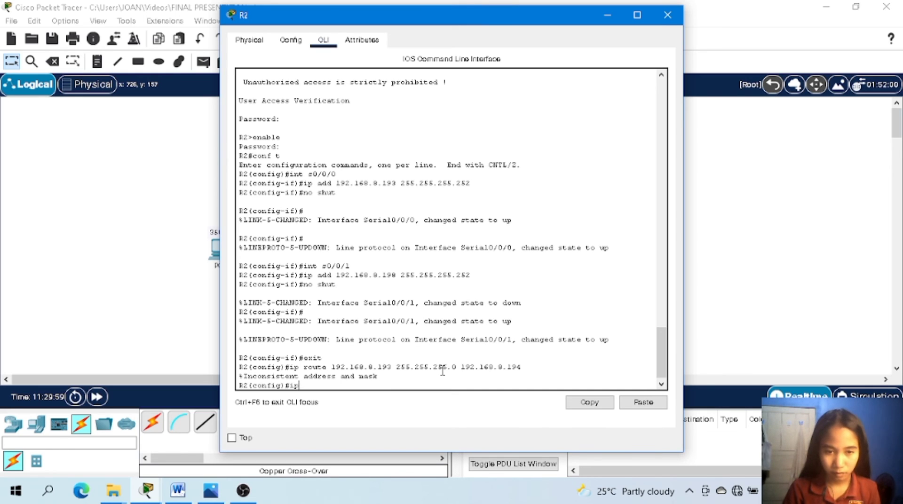
{"action": "type", "text": "r"}
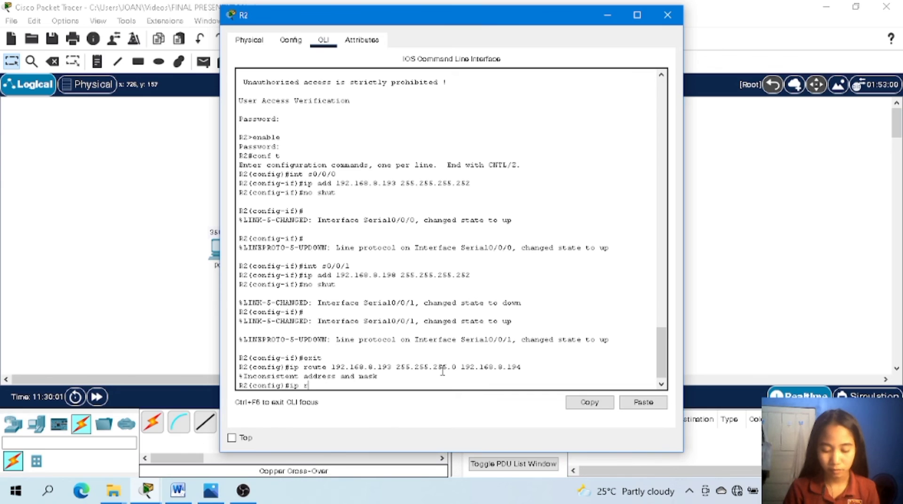
{"action": "type", "text": "out"}
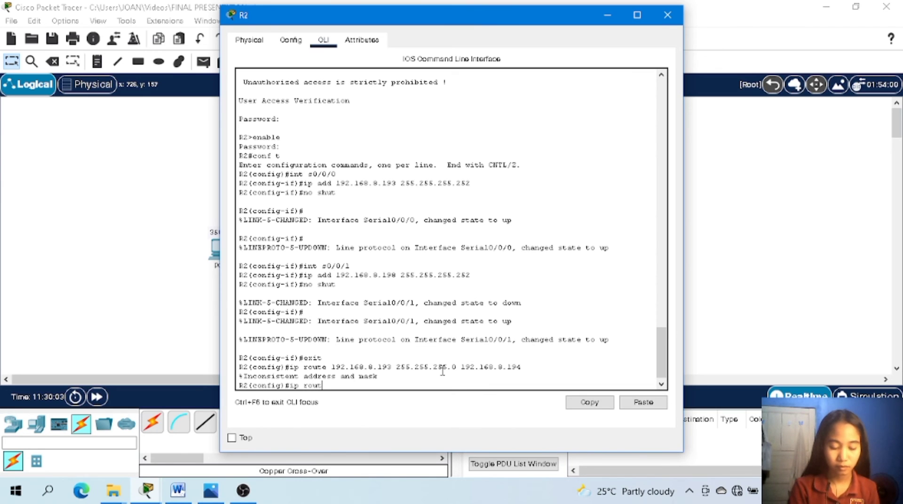
{"action": "type", "text": "e "}
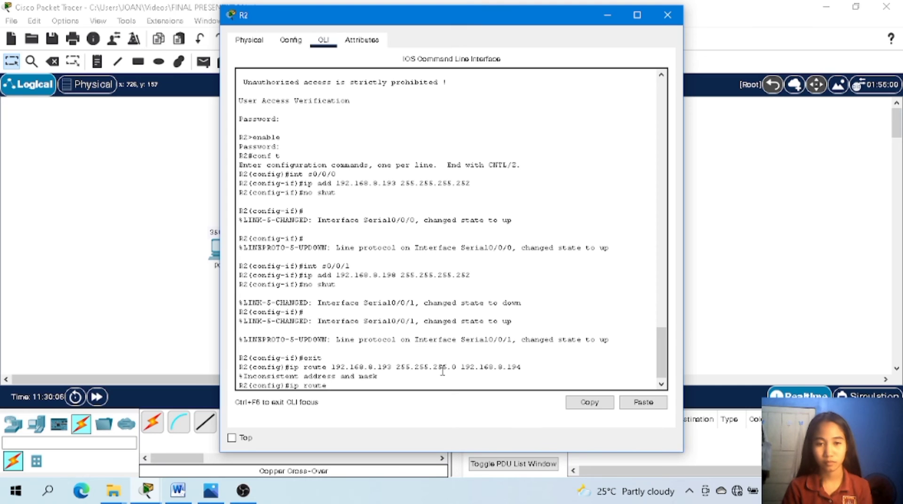
{"action": "type", "text": "192"}
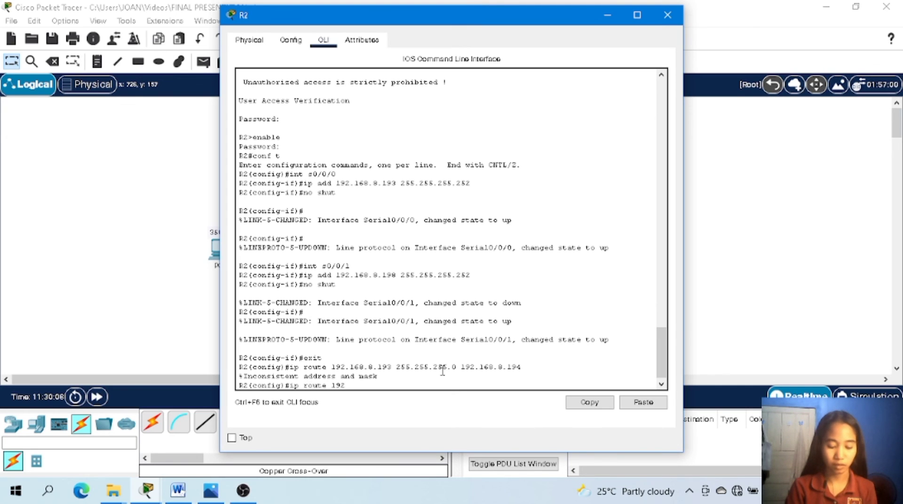
{"action": "type", "text": ".168"}
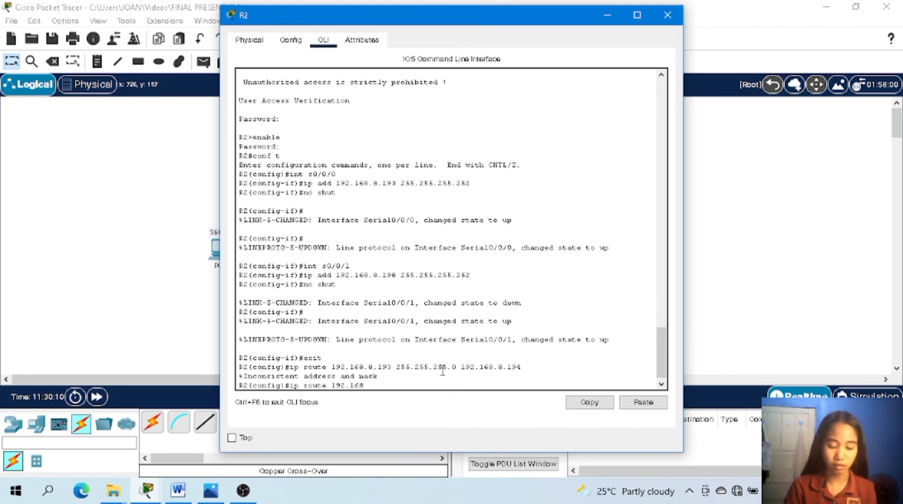
{"action": "type", "text": "."}
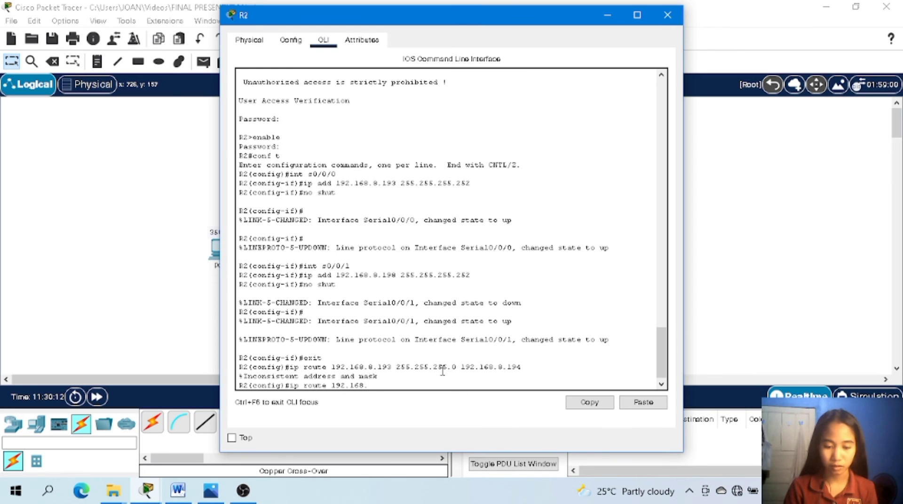
{"action": "type", "text": "8"}
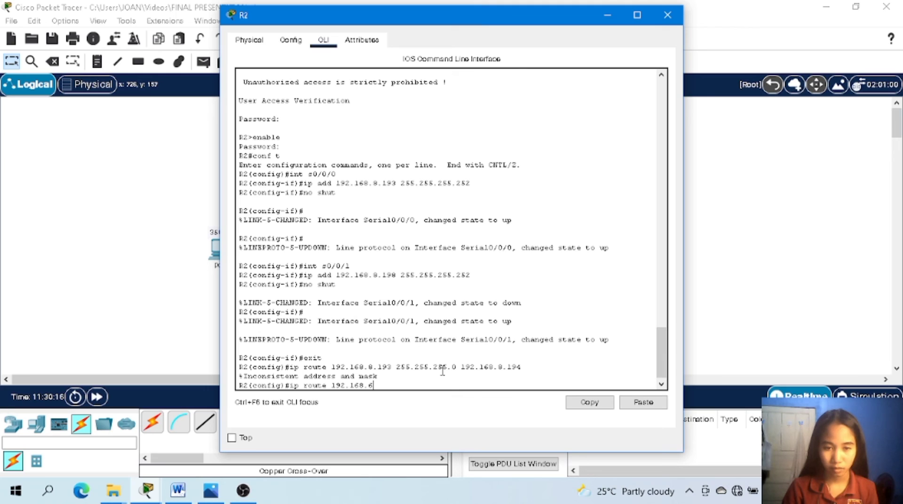
{"action": "type", "text": ".0"}
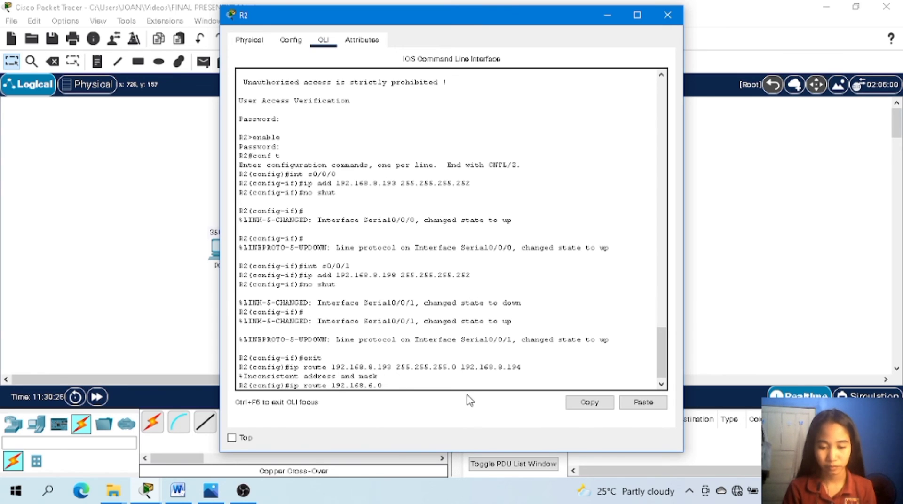
{"action": "type", "text": "2"}
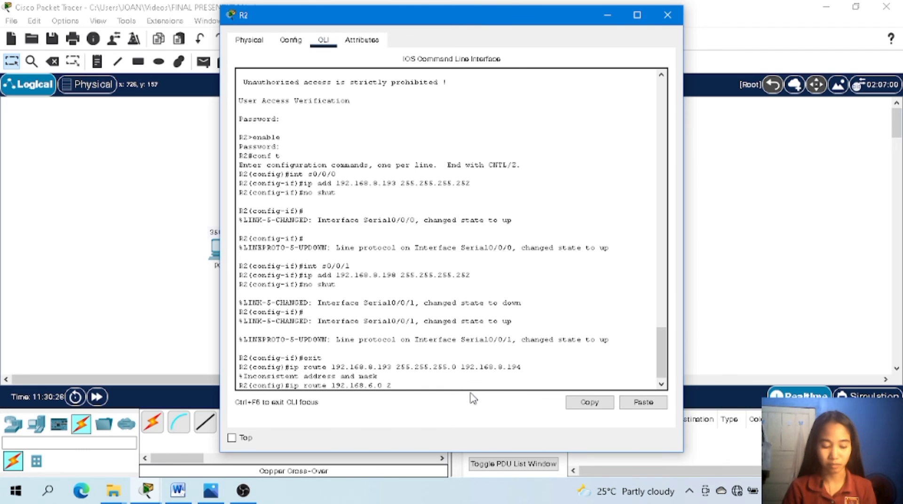
{"action": "type", "text": "55.255."}
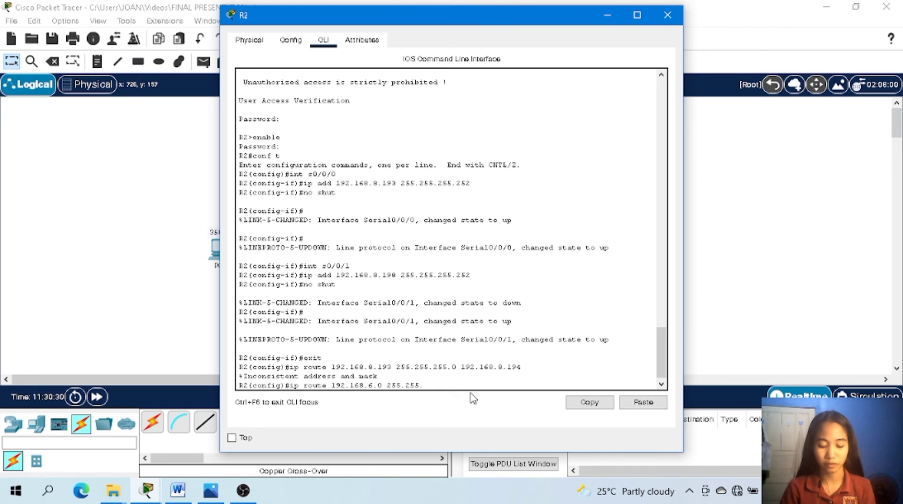
{"action": "type", "text": "255"}
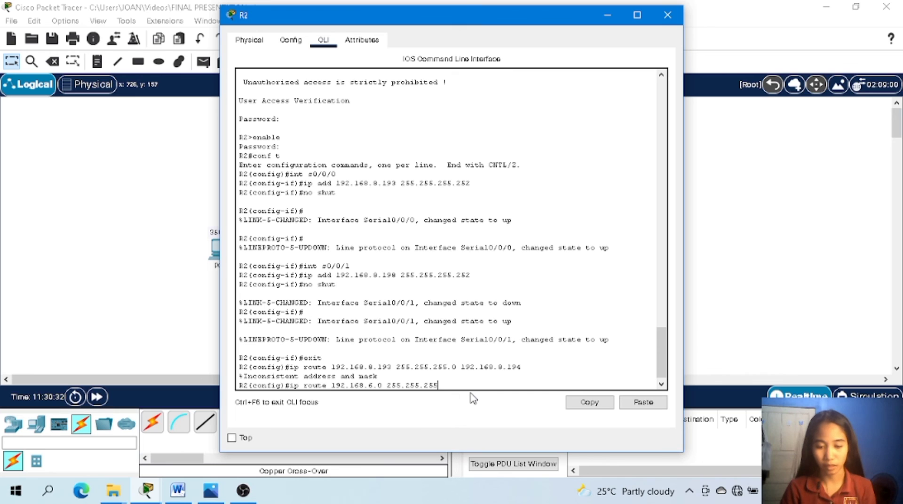
{"action": "type", "text": ".0 "}
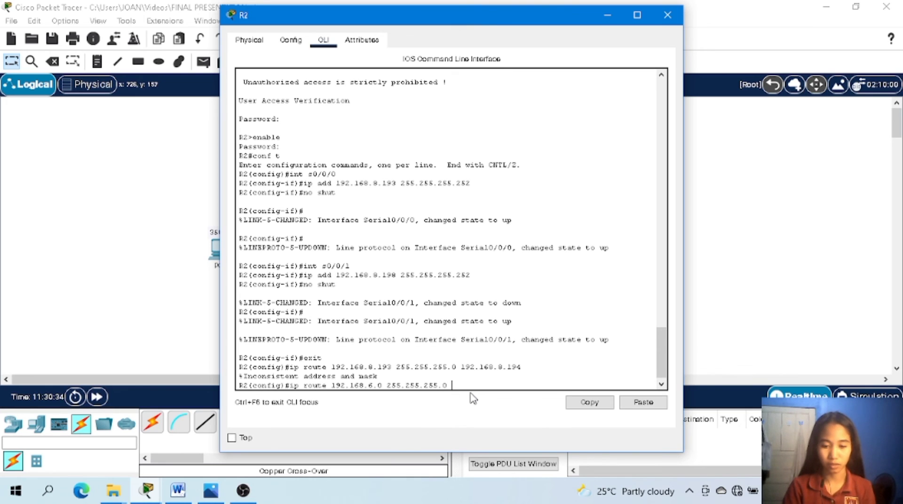
{"action": "type", "text": "192"}
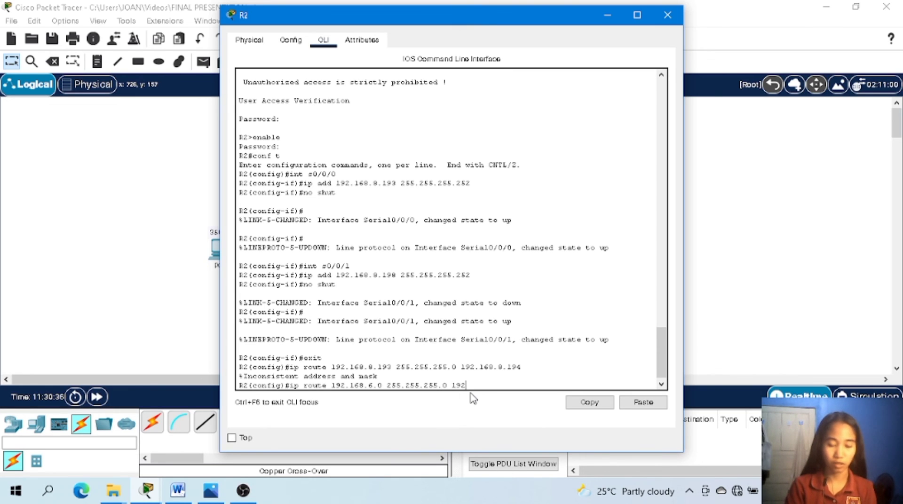
{"action": "type", "text": ".1"}
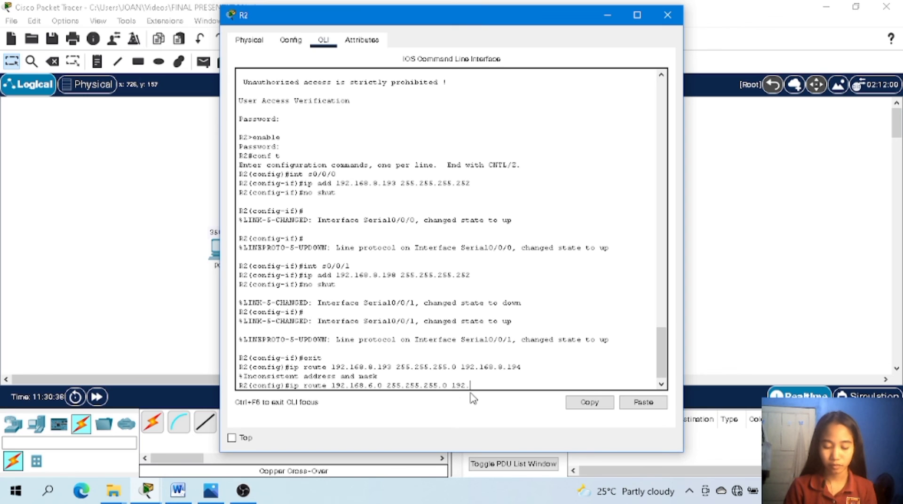
{"action": "type", "text": "6"}
{"action": "type", "text": "."}
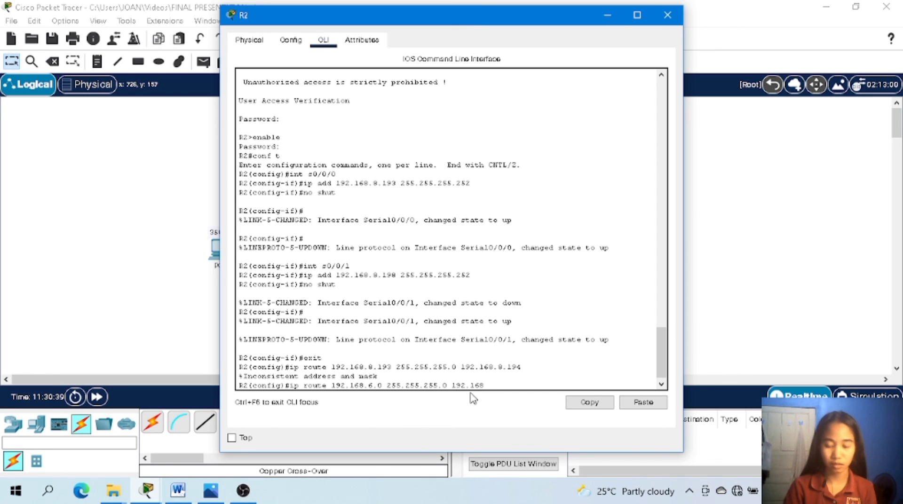
{"action": "type", "text": "8.194"}
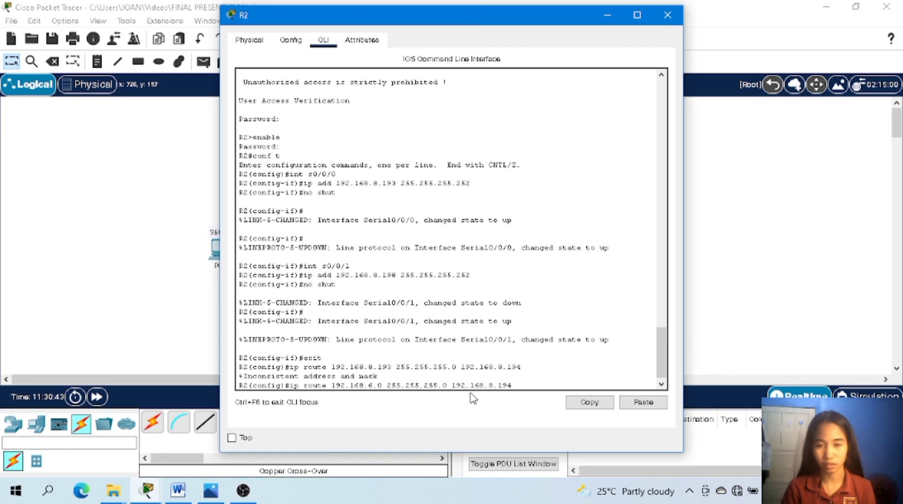
{"action": "key", "text": "Return"}
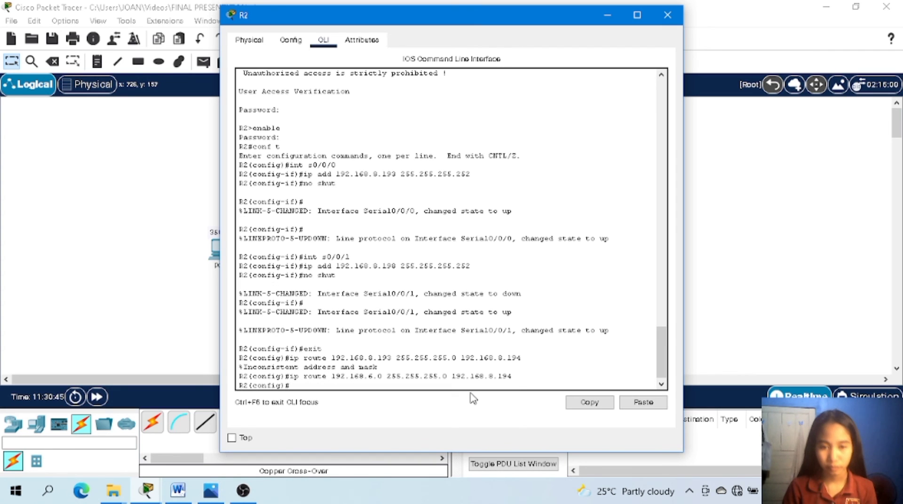
Add a static route on R2 to 192.168.8.0 with mask 255.255.255.128 via next hop 192.168.8.194.
{"action": "type", "text": "ip r"}
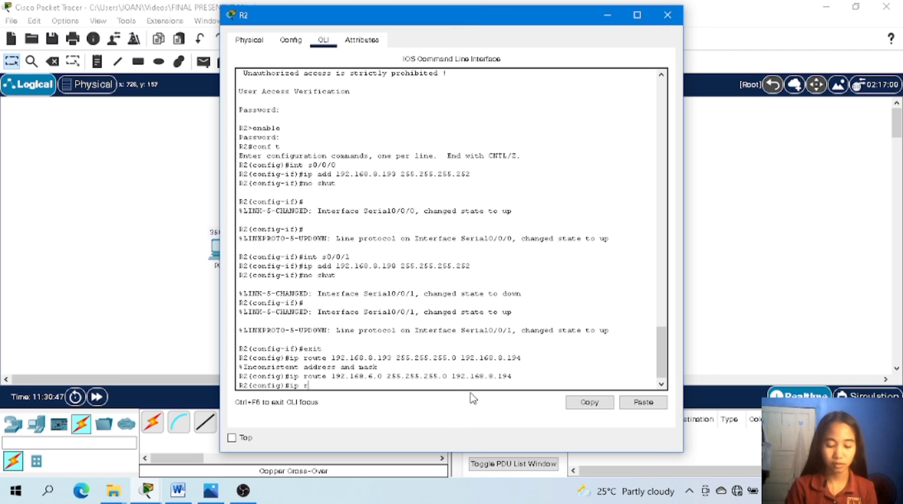
{"action": "type", "text": "oute 192"}
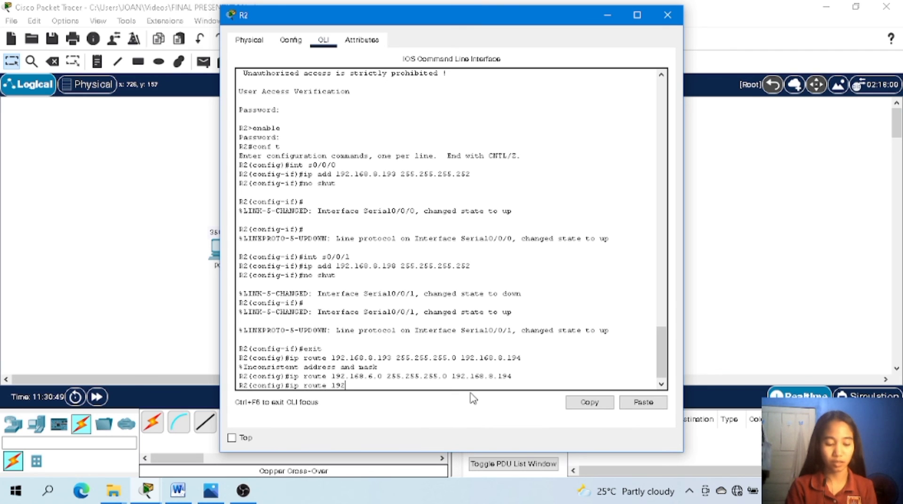
{"action": "type", "text": ".168"}
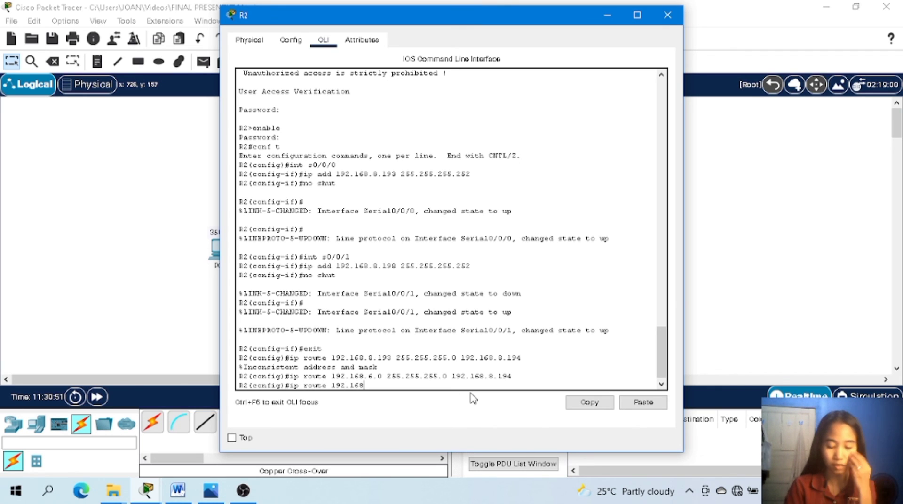
{"action": "type", "text": "."}
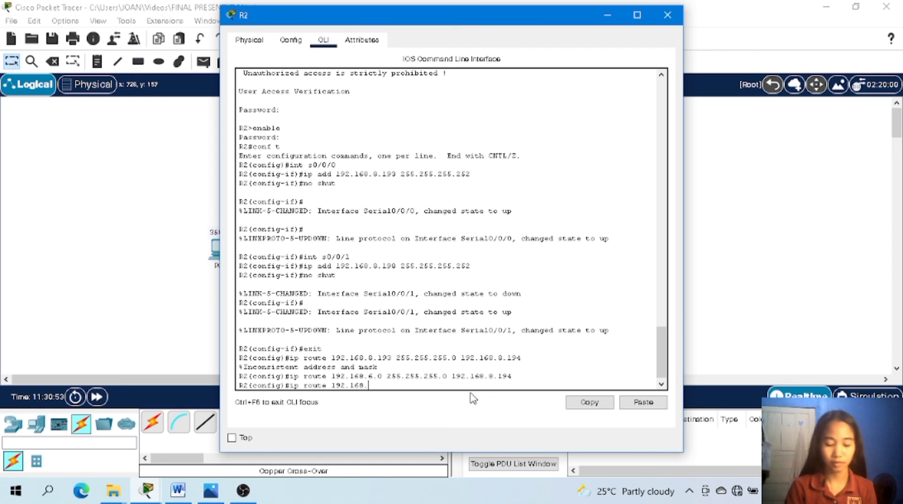
{"action": "type", "text": "8.0"}
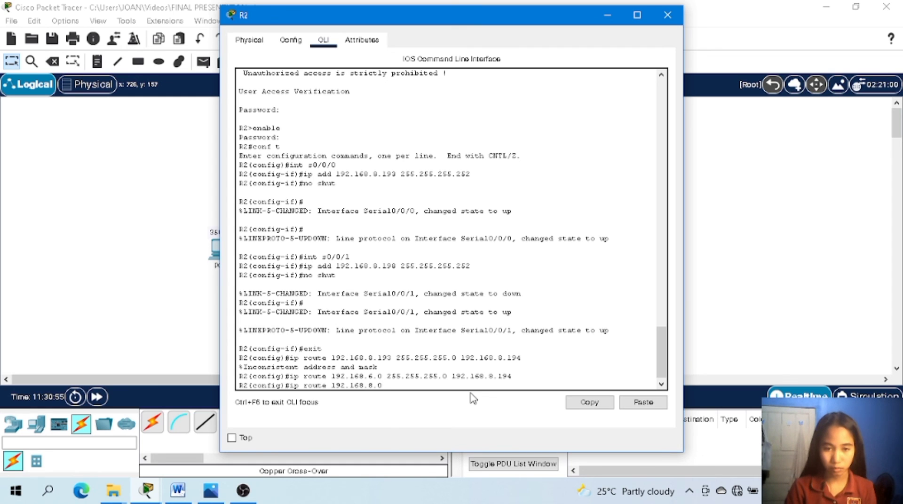
{"action": "type", "text": " 255"}
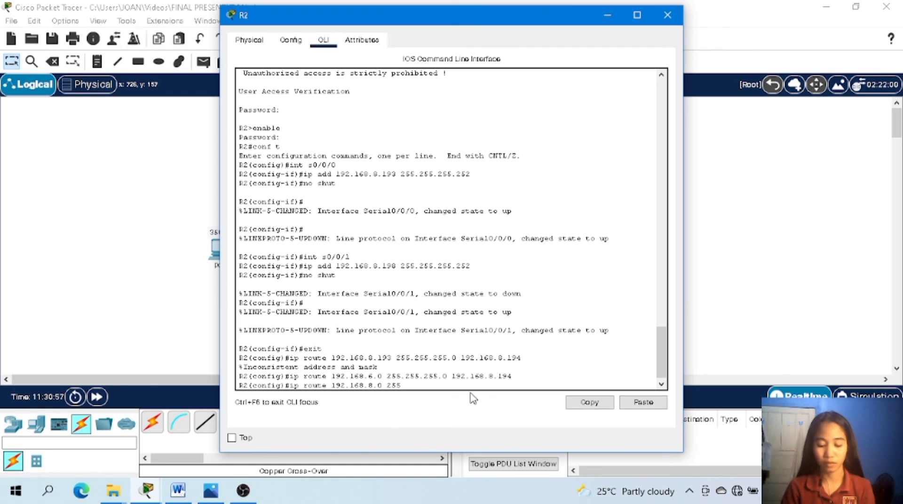
{"action": "type", "text": ".255"}
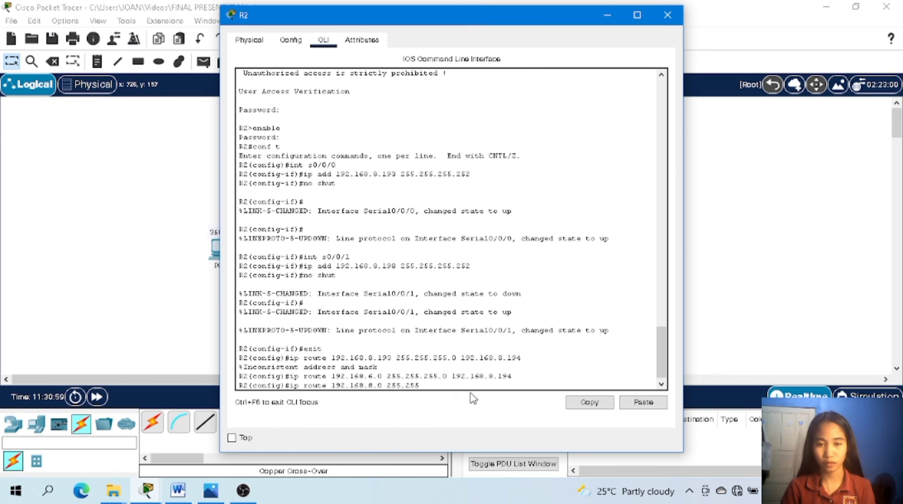
{"action": "type", "text": ".255"}
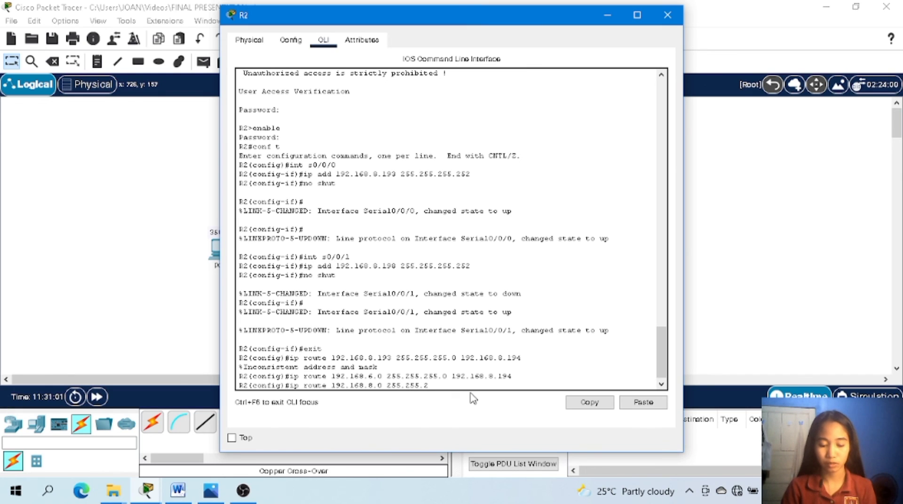
{"action": "type", "text": ".12"}
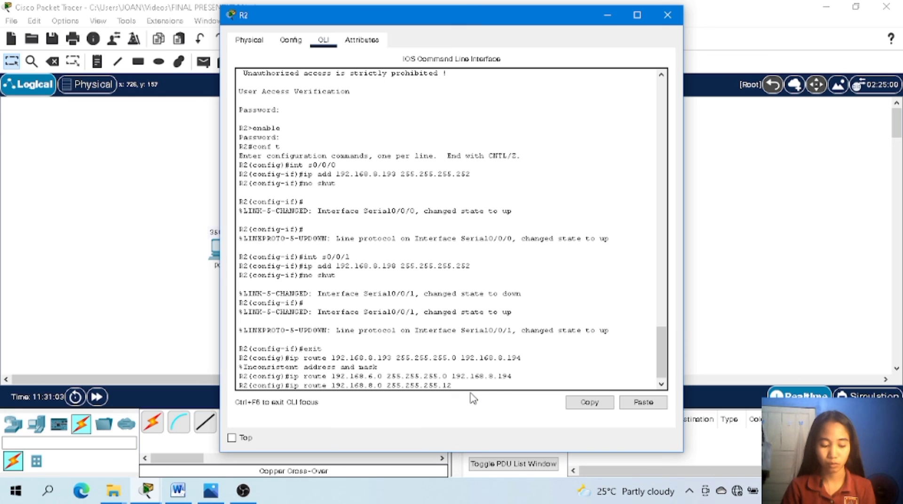
{"action": "type", "text": "8"}
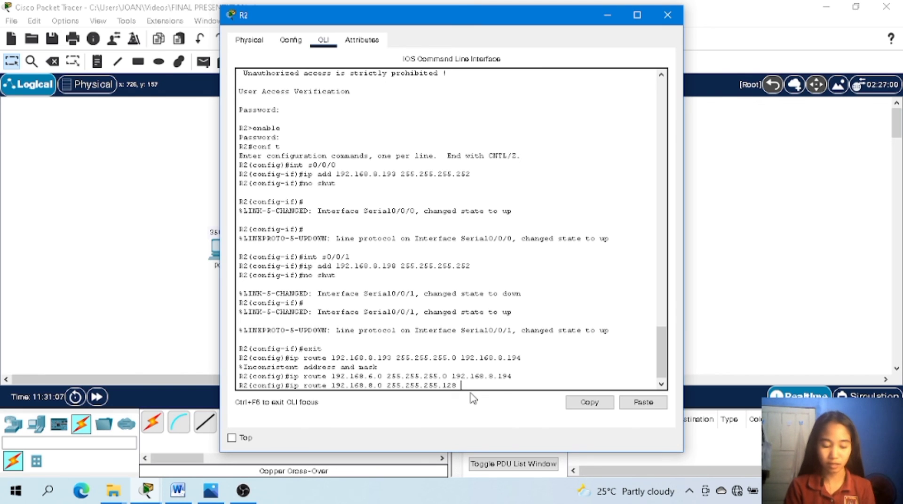
{"action": "type", "text": " 192."}
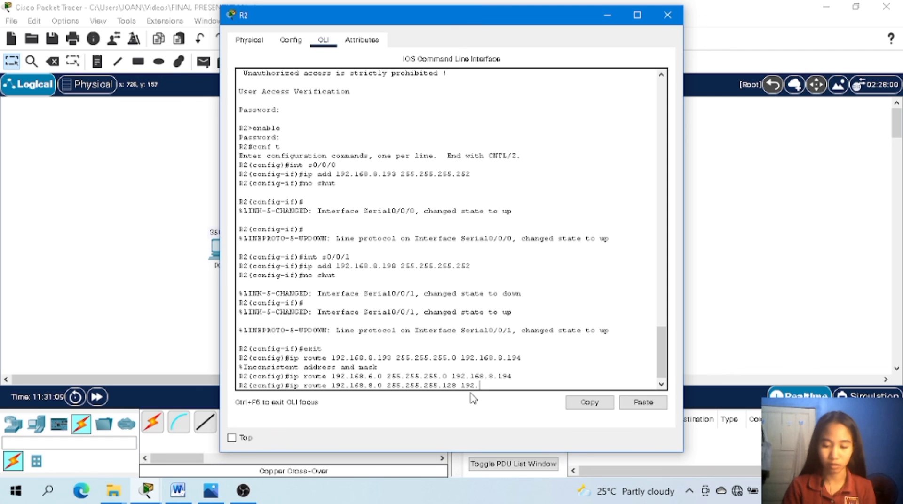
{"action": "type", "text": "168."}
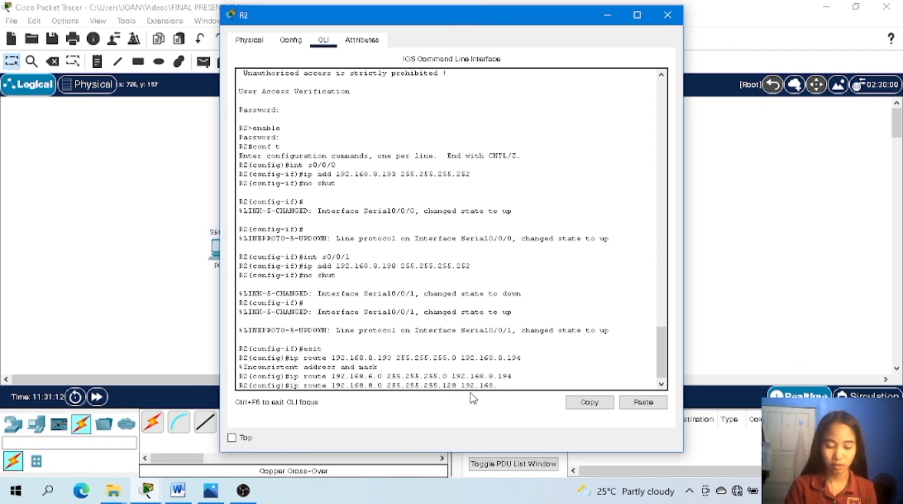
{"action": "type", "text": "8"}
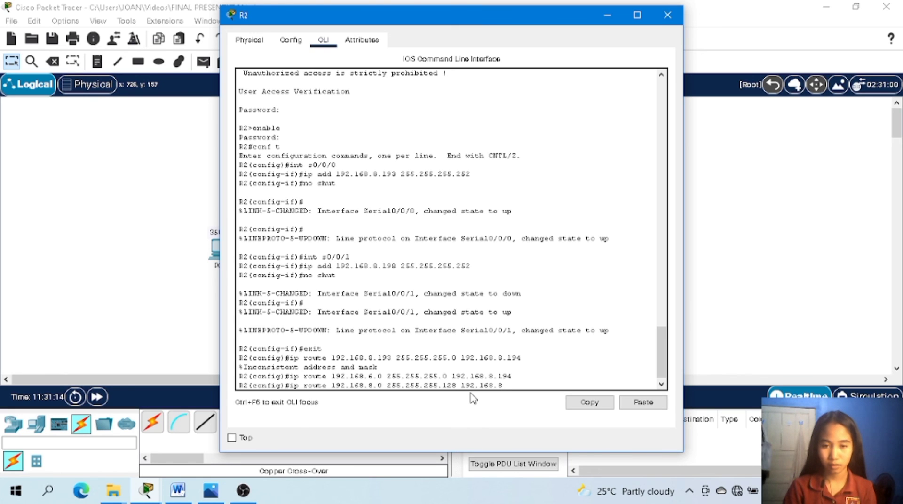
{"action": "type", "text": "."}
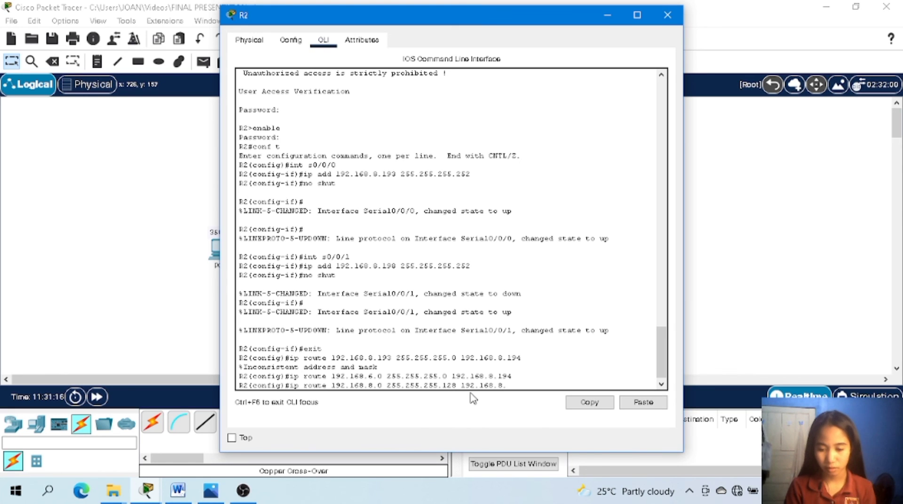
{"action": "type", "text": "1"}
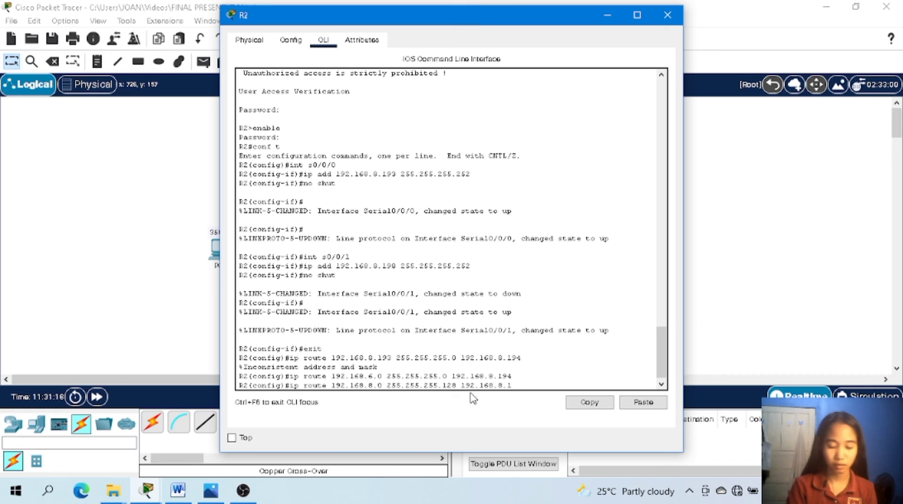
{"action": "type", "text": "94"}
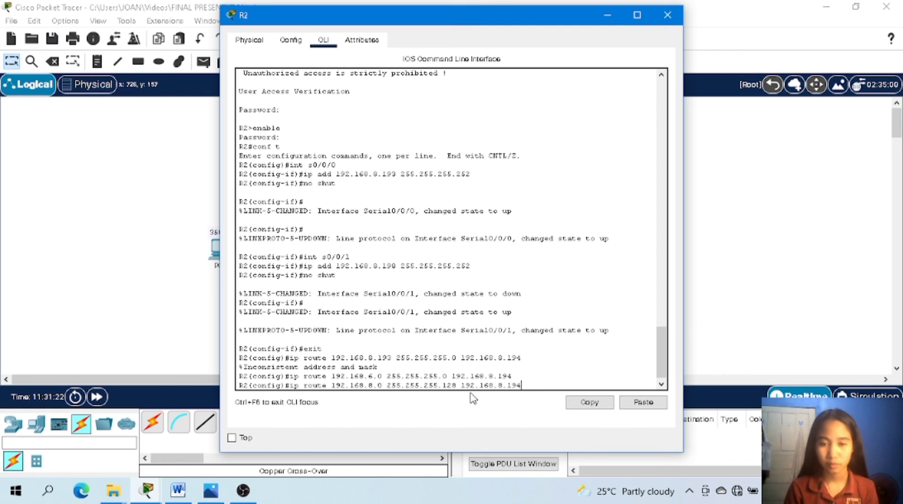
{"action": "key", "text": "Return"}
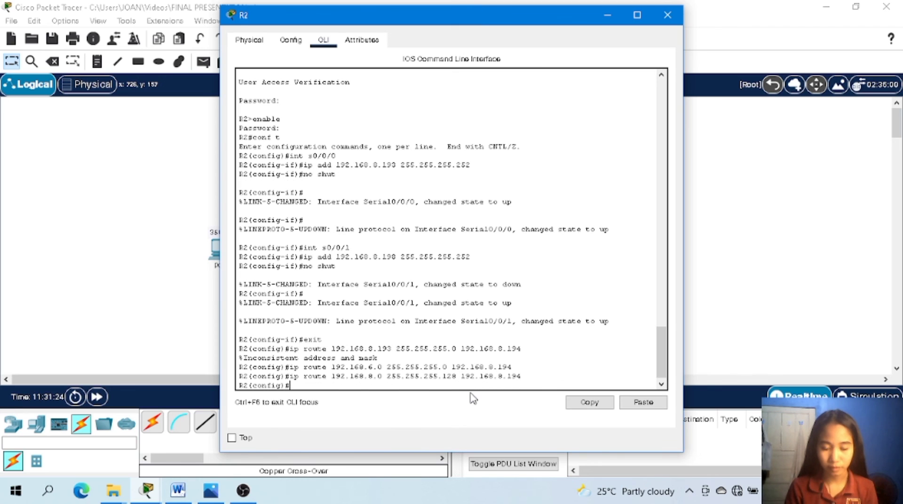
Add a static route on R2 to 192.168.8.128 with mask 255.255.255.192 via next hop 192.168.8.197.
{"action": "type", "text": "ip rou"}
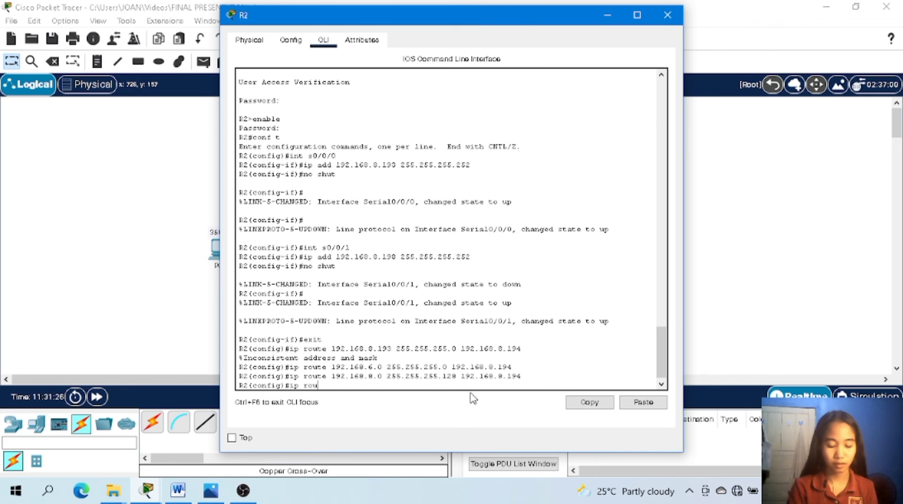
{"action": "type", "text": "te 192"}
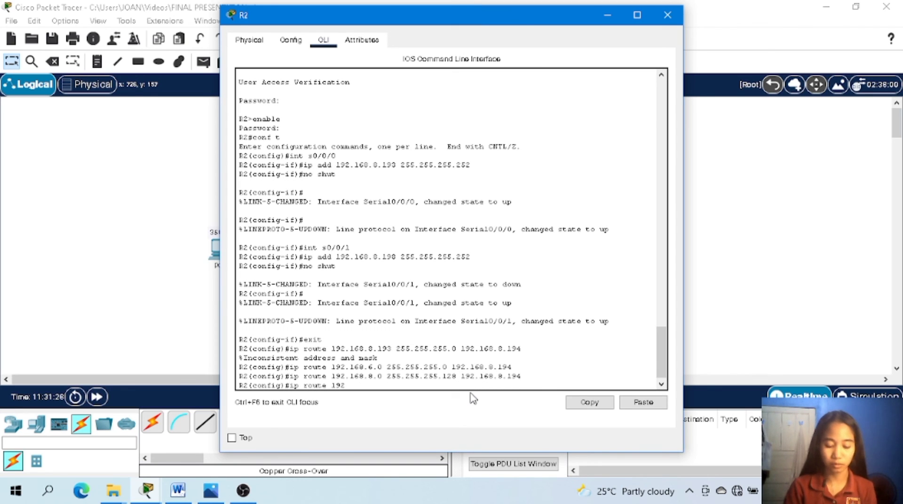
{"action": "type", "text": ".168"}
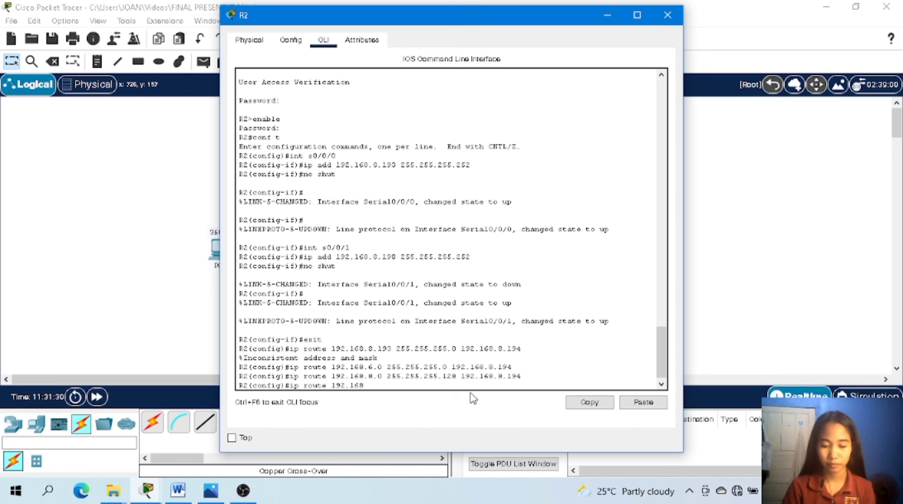
{"action": "type", "text": ".8"}
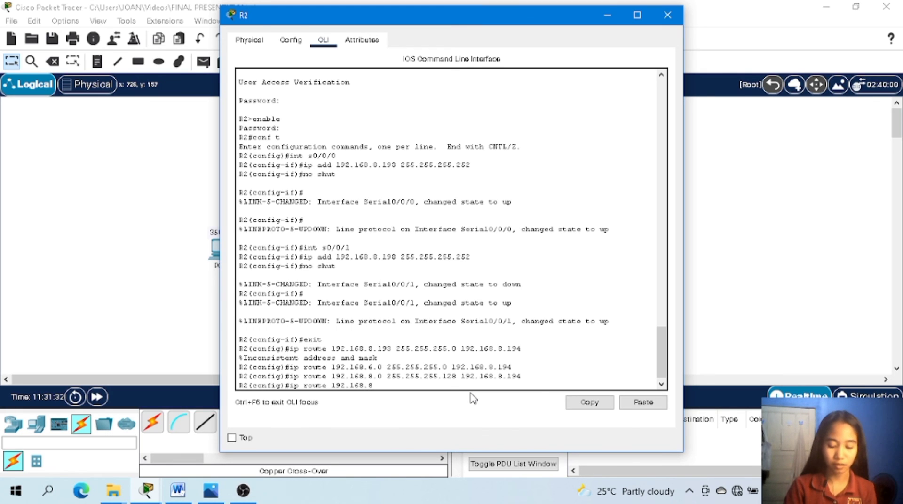
{"action": "type", "text": "."}
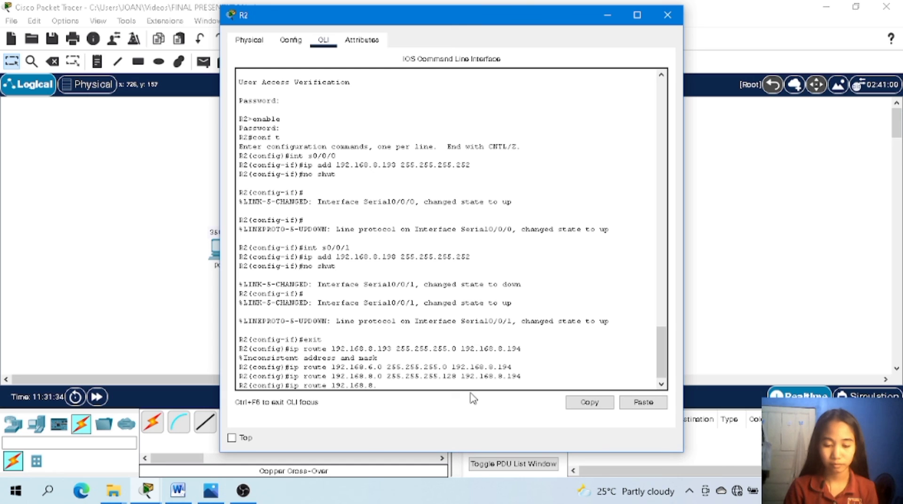
{"action": "type", "text": "128"}
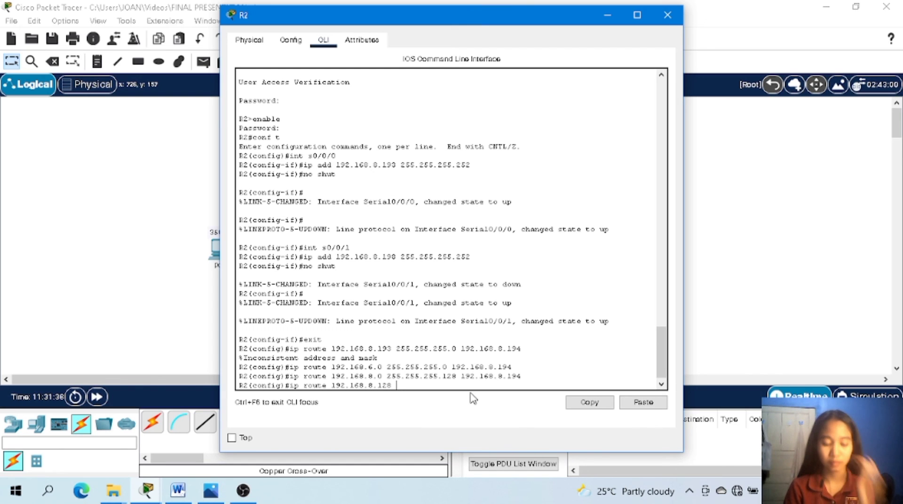
{"action": "type", "text": " 255"}
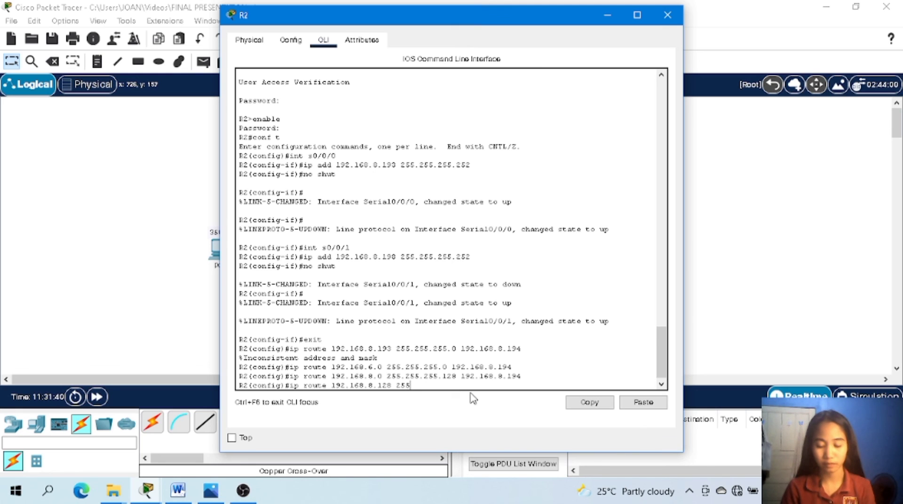
{"action": "type", "text": ".255"}
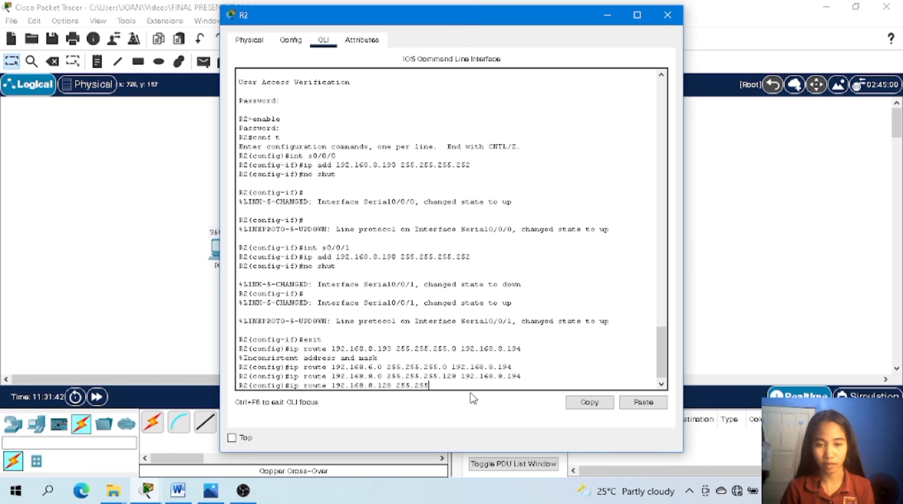
{"action": "type", "text": "."}
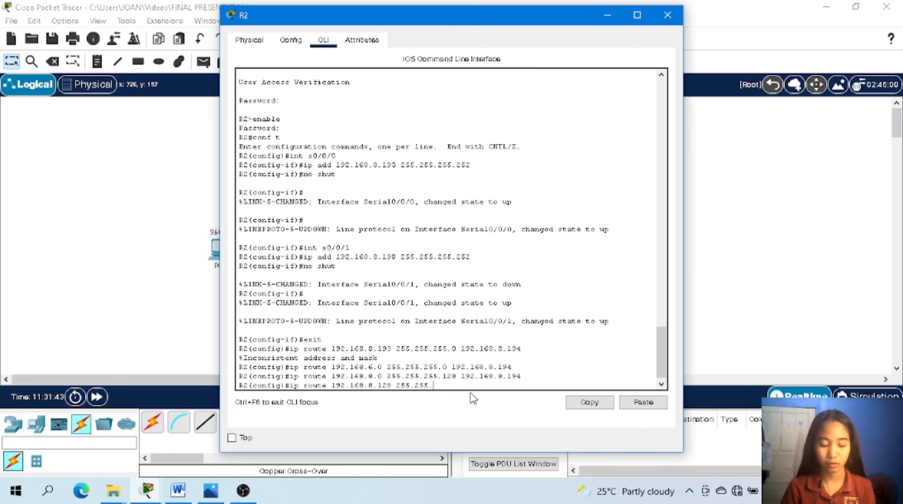
{"action": "type", "text": "25"}
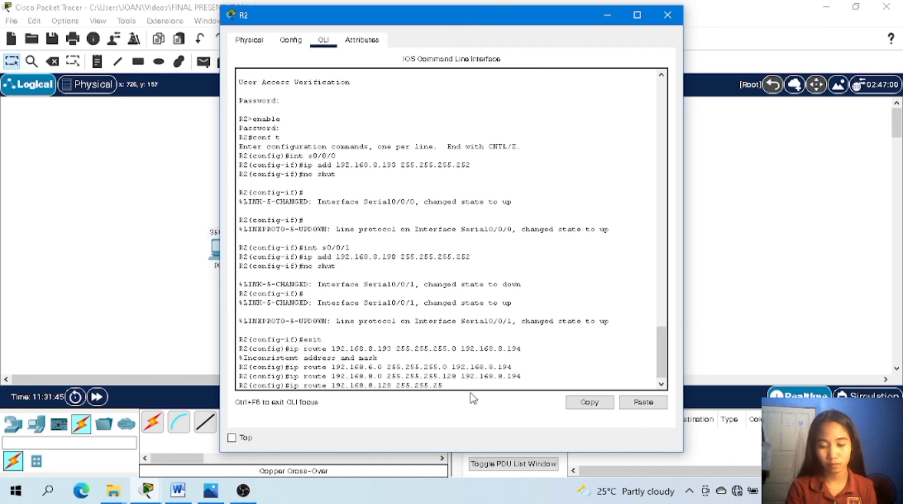
{"action": "type", "text": "5.192"}
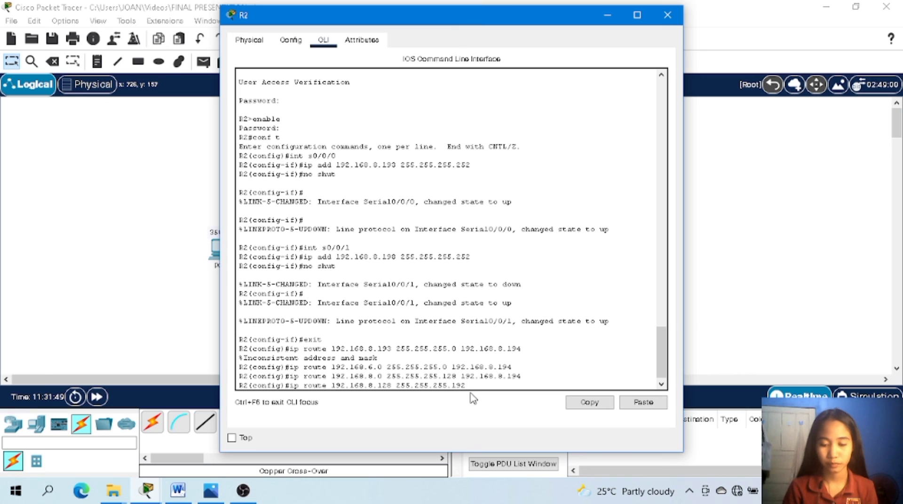
{"action": "type", "text": " 192.16"}
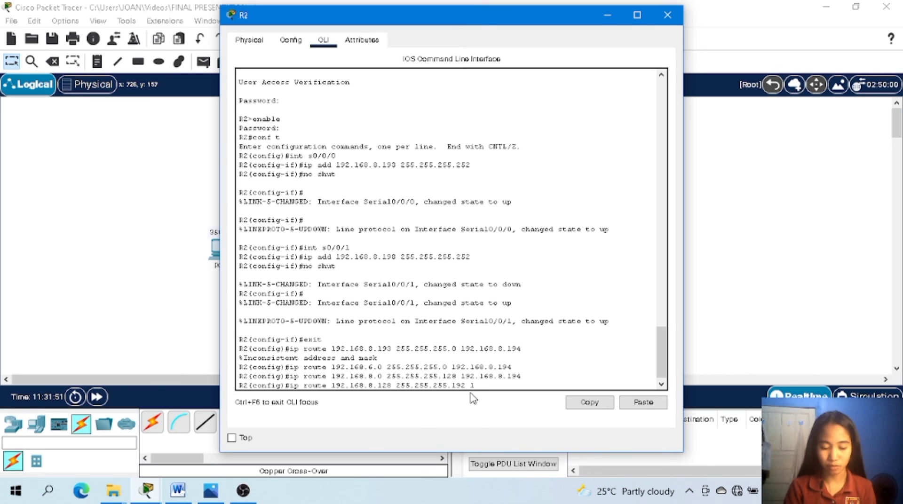
{"action": "type", "text": "8."}
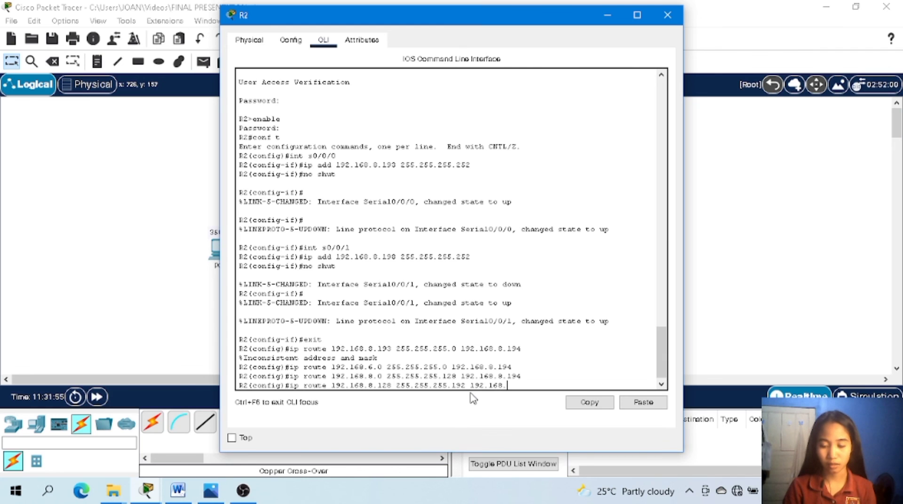
{"action": "type", "text": "8.1"}
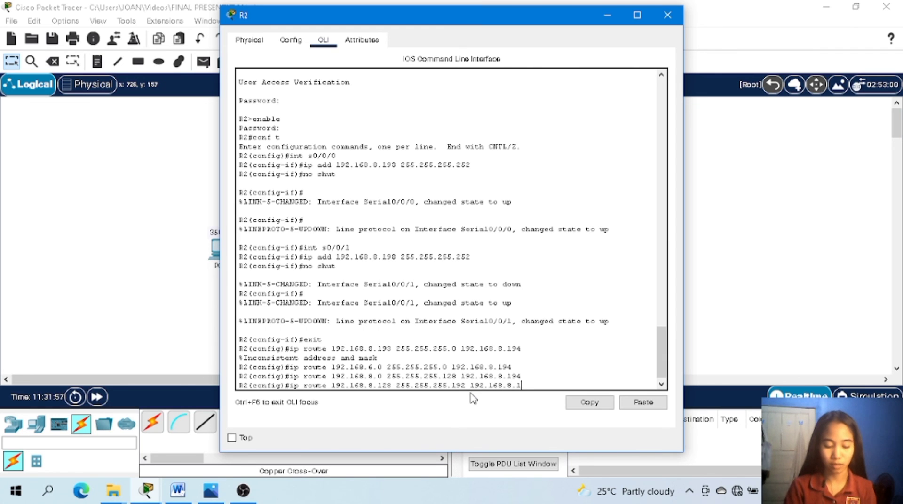
{"action": "type", "text": "97"}
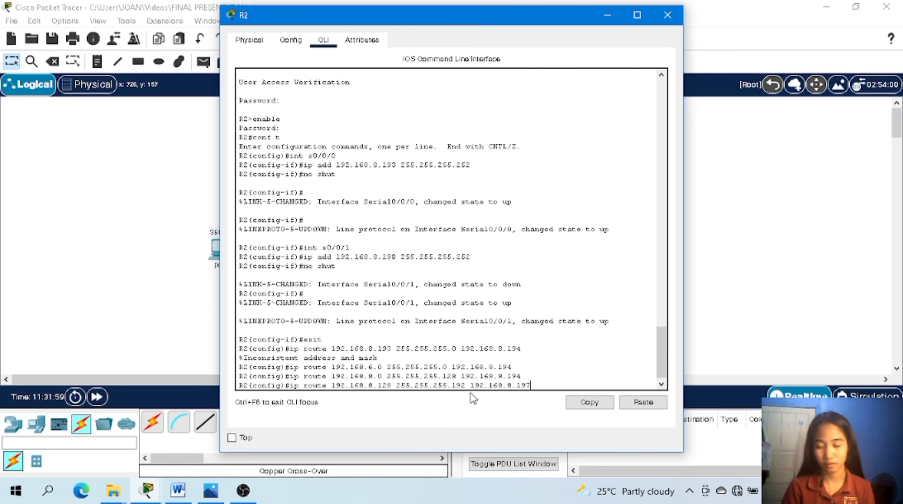
{"action": "key", "text": "Return"}
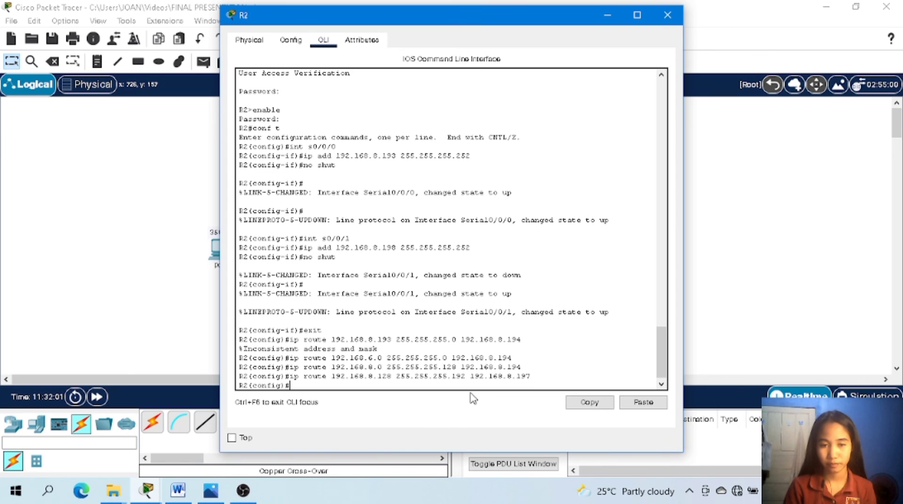
Add a static route on R2 to 192.168.0.0 with mask 255.255.252.0 via next hop 192.168.8.197.
{"action": "type", "text": "ip"}
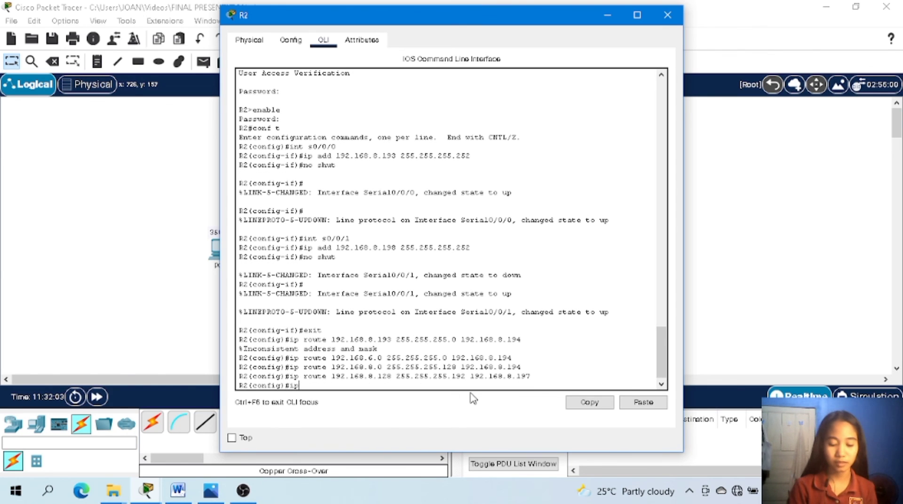
{"action": "type", "text": " rou"}
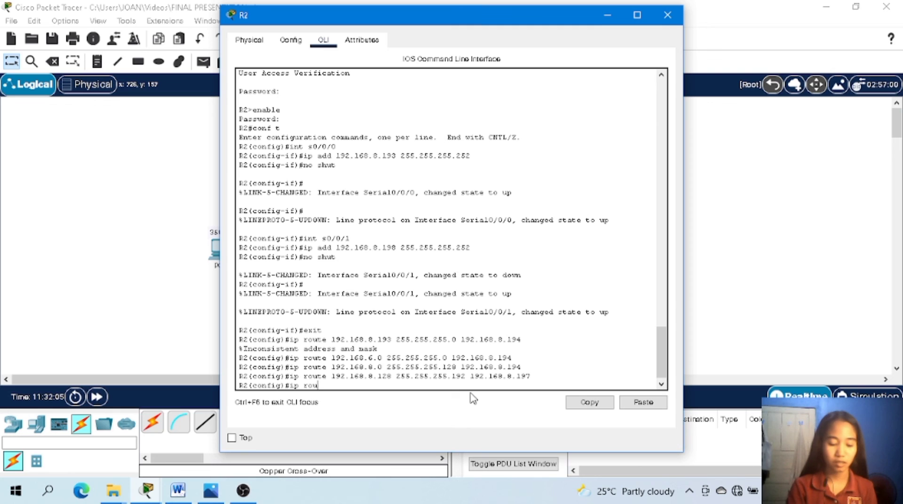
{"action": "type", "text": "te 19"}
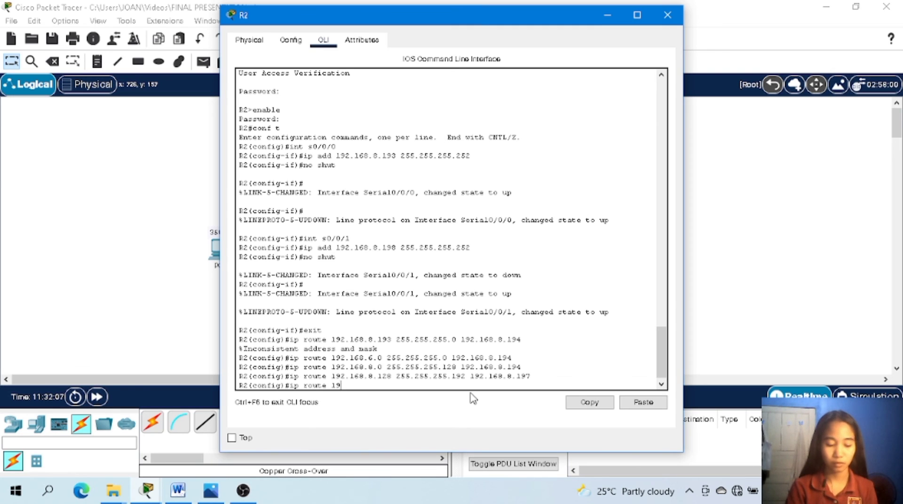
{"action": "type", "text": "2.169"}
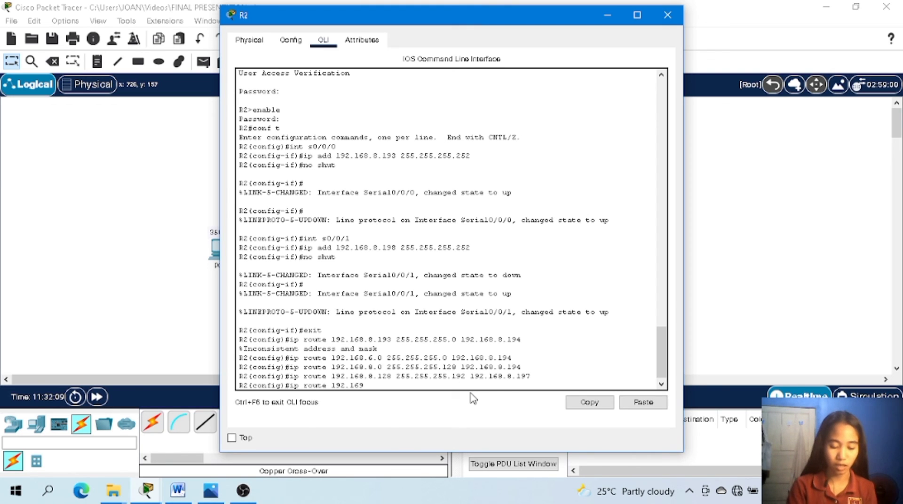
{"action": "key", "text": "BackSpace"}
{"action": "type", "text": "8"}
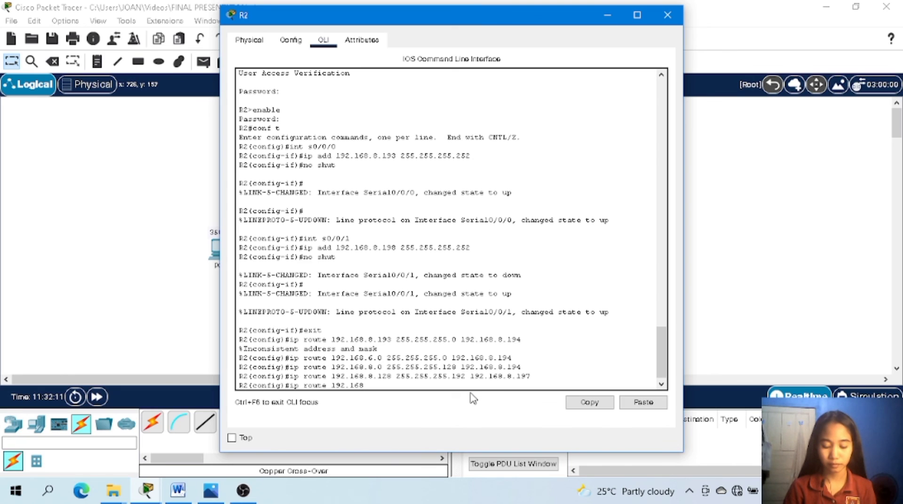
{"action": "type", "text": "."}
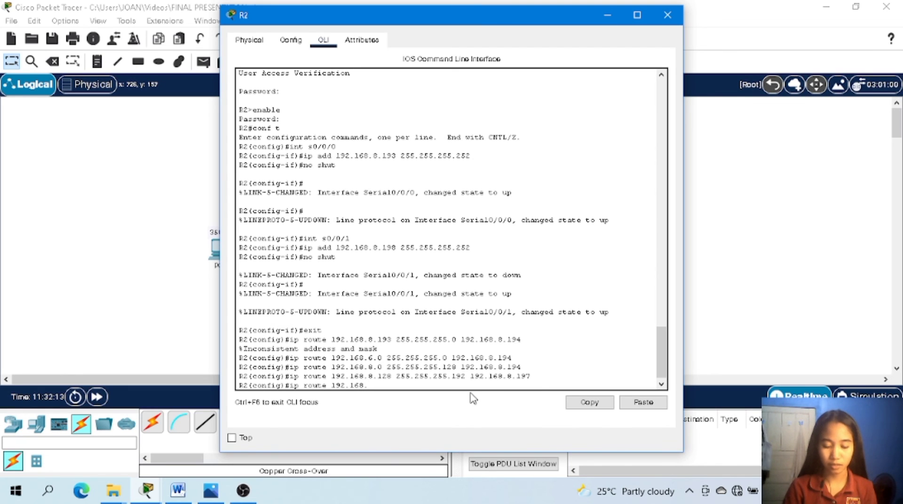
{"action": "type", "text": "0.0"}
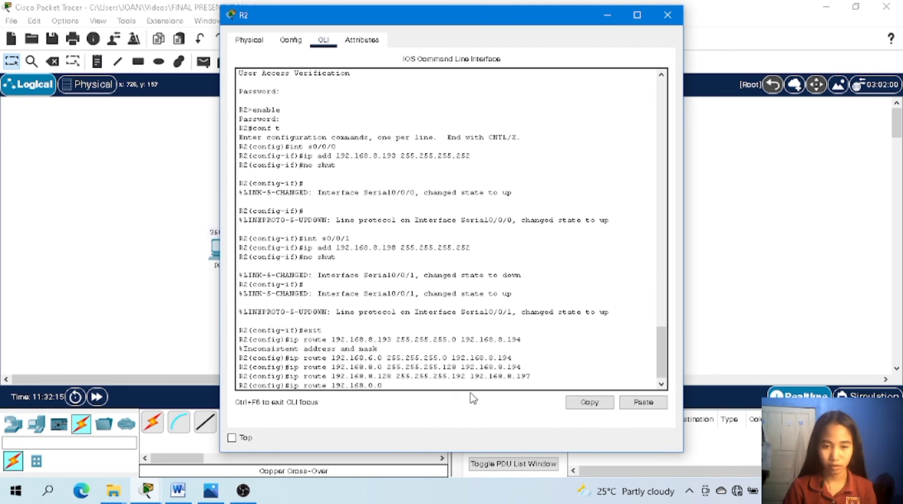
{"action": "type", "text": " 255."}
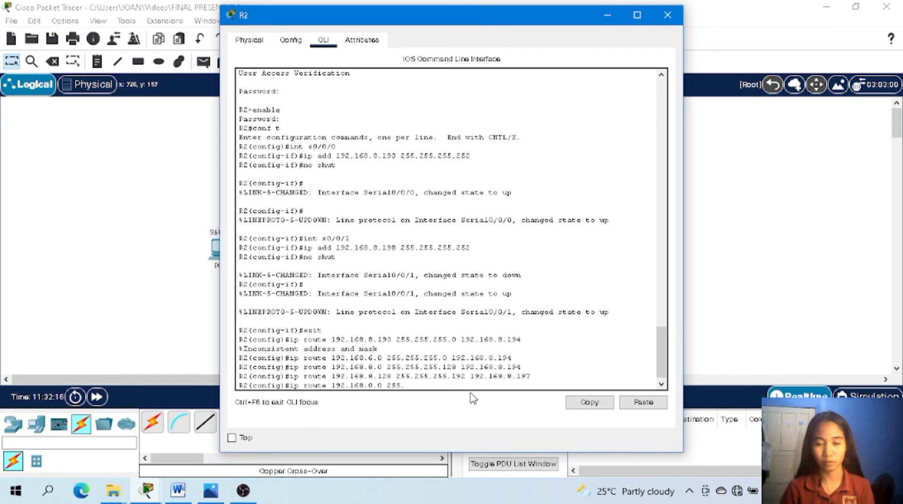
{"action": "type", "text": "255"}
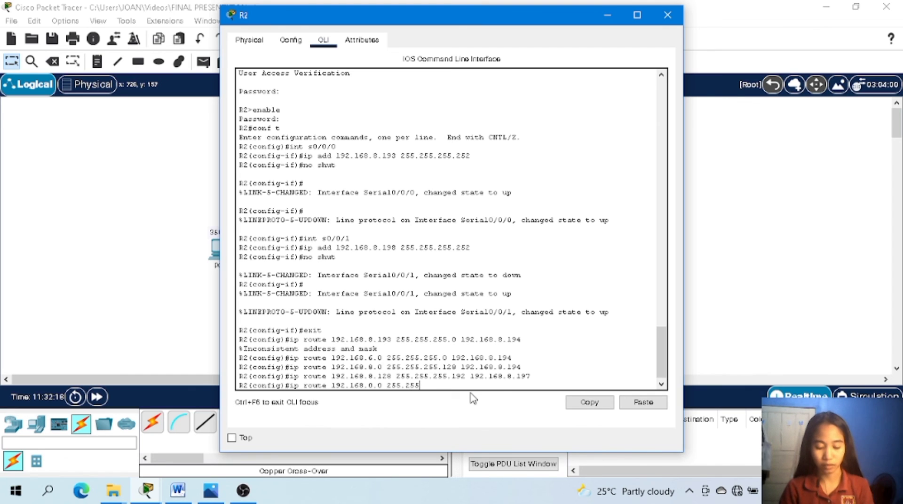
{"action": "type", "text": ".25"}
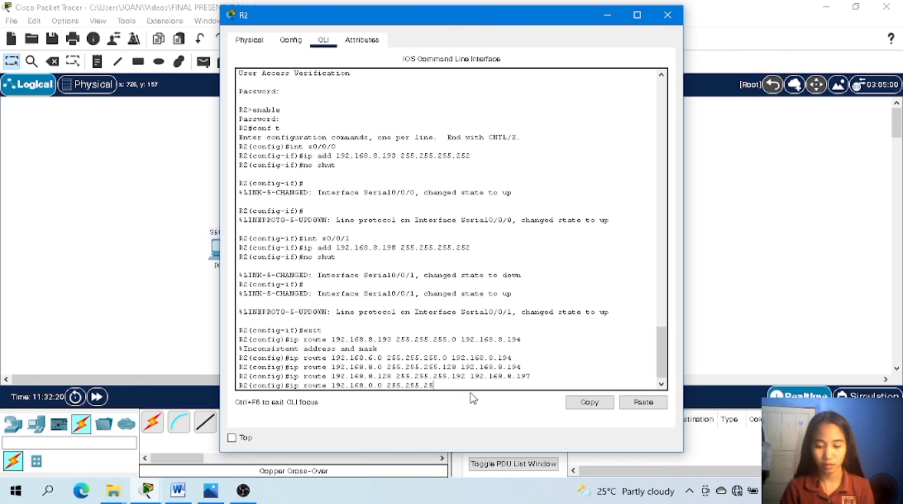
{"action": "type", "text": "2.0"}
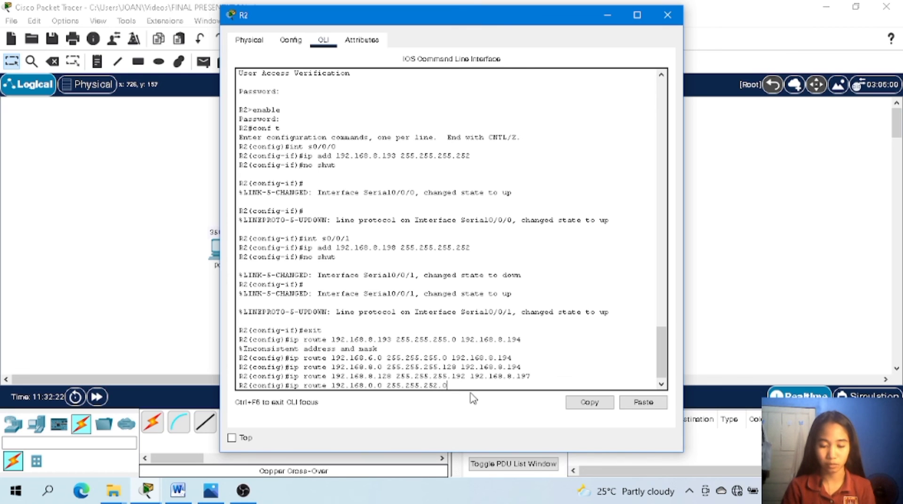
{"action": "type", "text": " 192.1"}
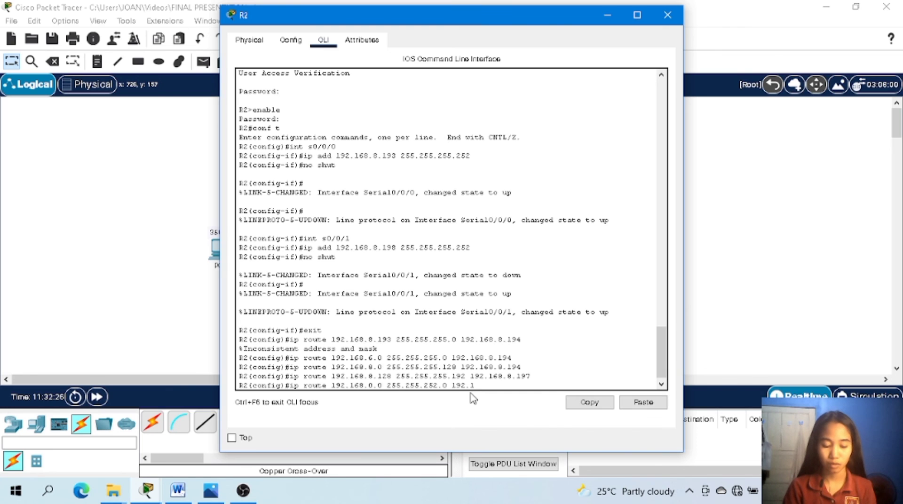
{"action": "type", "text": "8"}
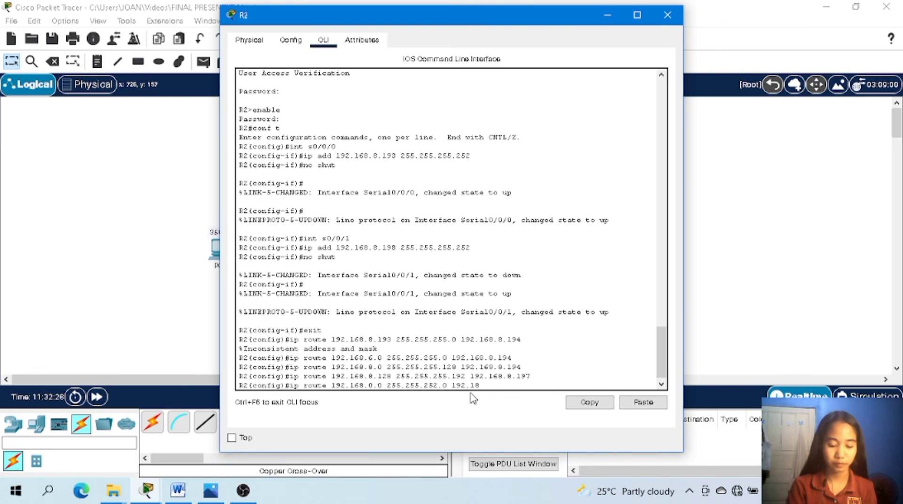
{"action": "key", "text": "BackSpace"}
{"action": "type", "text": "68"}
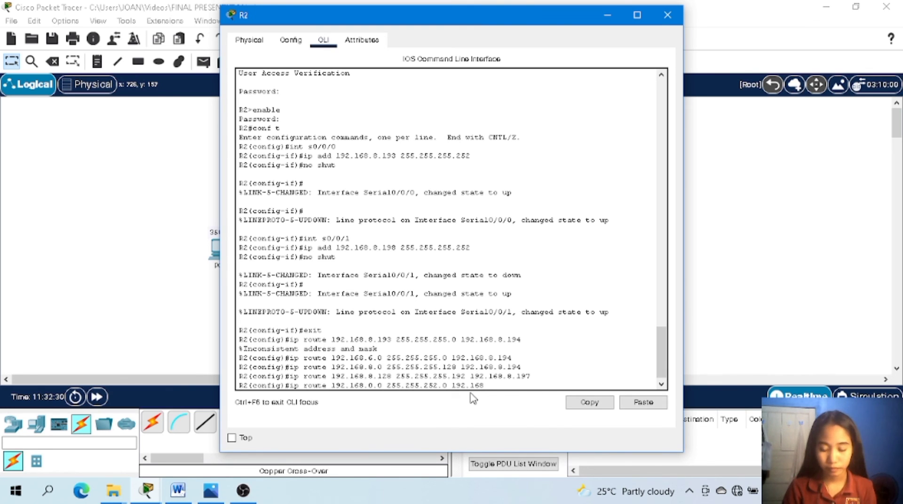
{"action": "type", "text": "."}
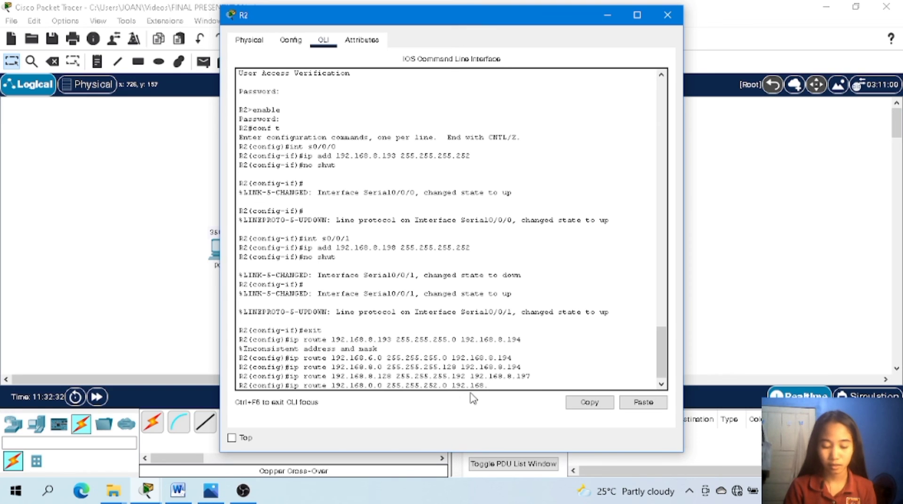
{"action": "type", "text": "8"}
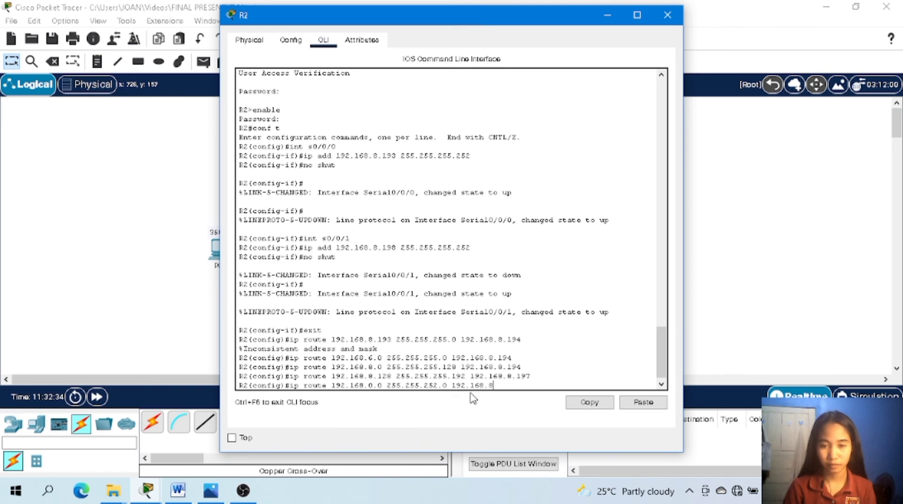
{"action": "type", "text": ".197"}
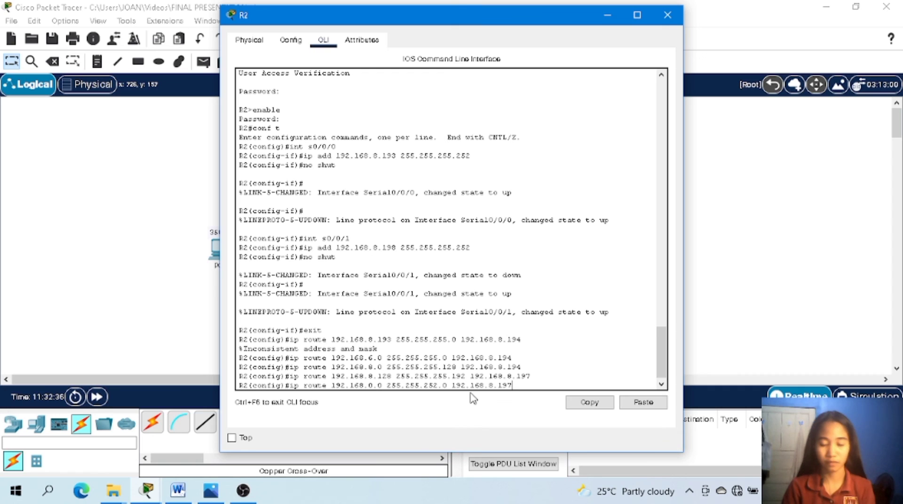
{"action": "key", "text": "Return"}
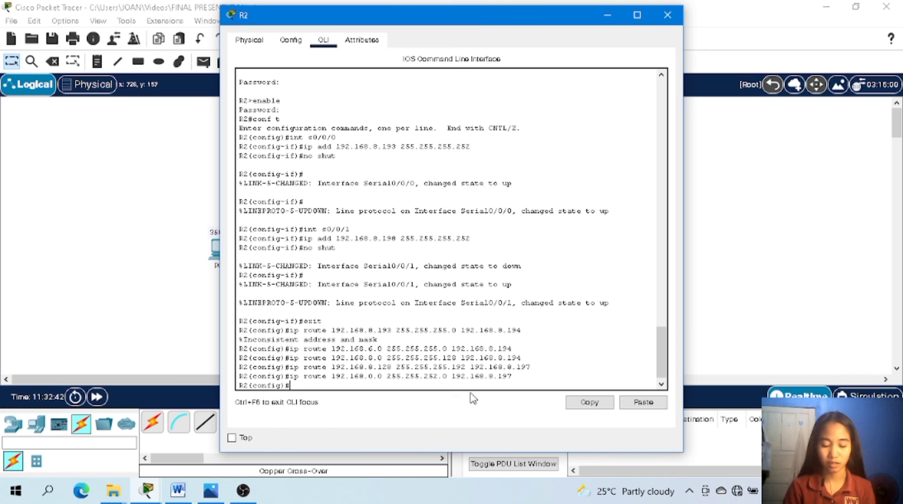
{"action": "type", "text": "e.0."}
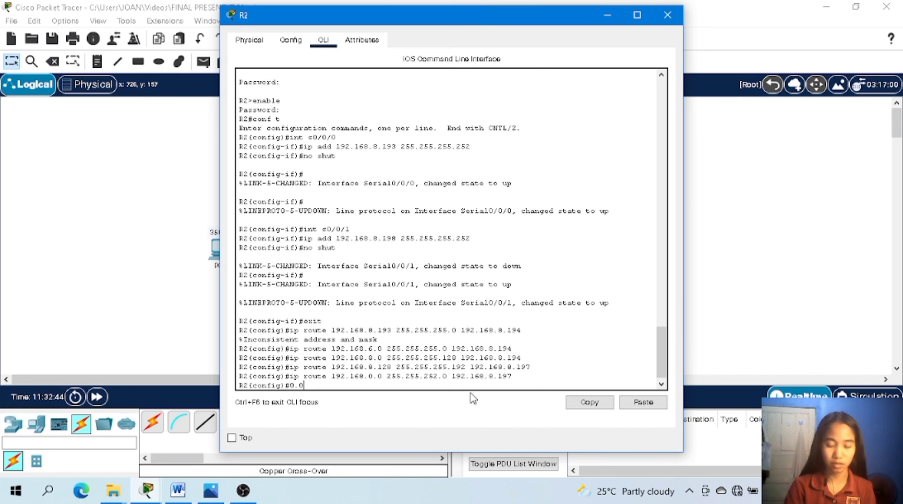
{"action": "key", "text": "BackSpace"}
{"action": "key", "text": "BackSpace"}
{"action": "key", "text": "BackSpace"}
{"action": "key", "text": "BackSpace"}
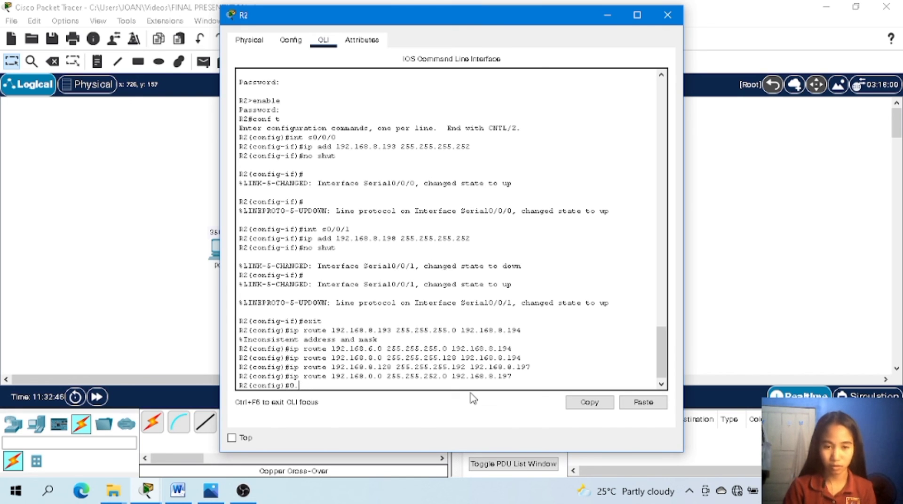
Add a default route on R2 to 0.0.0.0 with mask 0.0.0.0 via next hop 192.168.8.194.
{"action": "type", "text": "ip "}
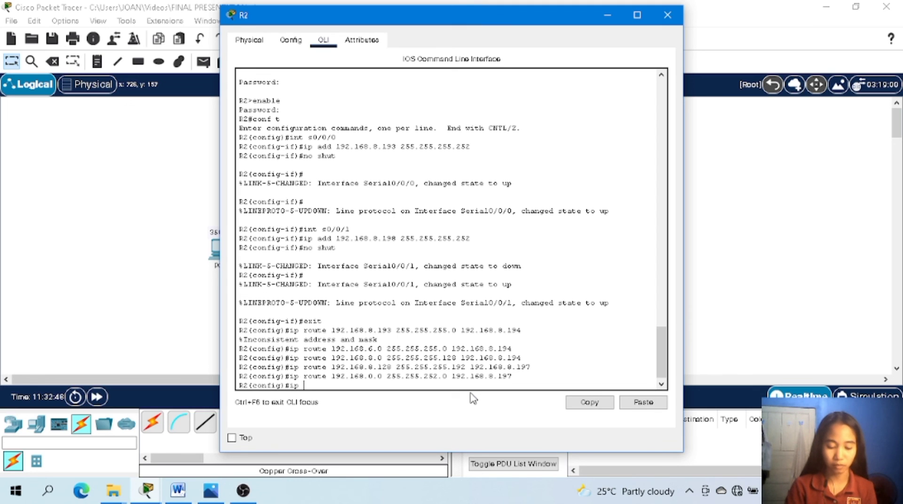
{"action": "type", "text": "route "}
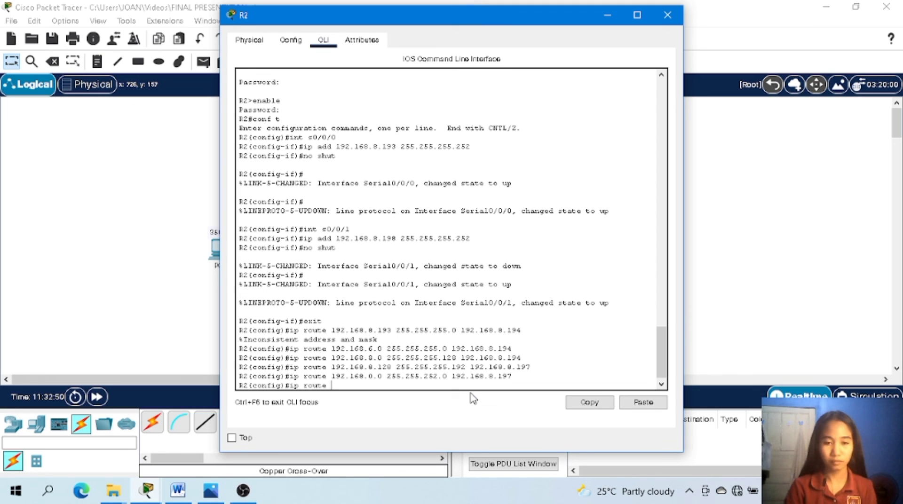
{"action": "type", "text": "0.0"}
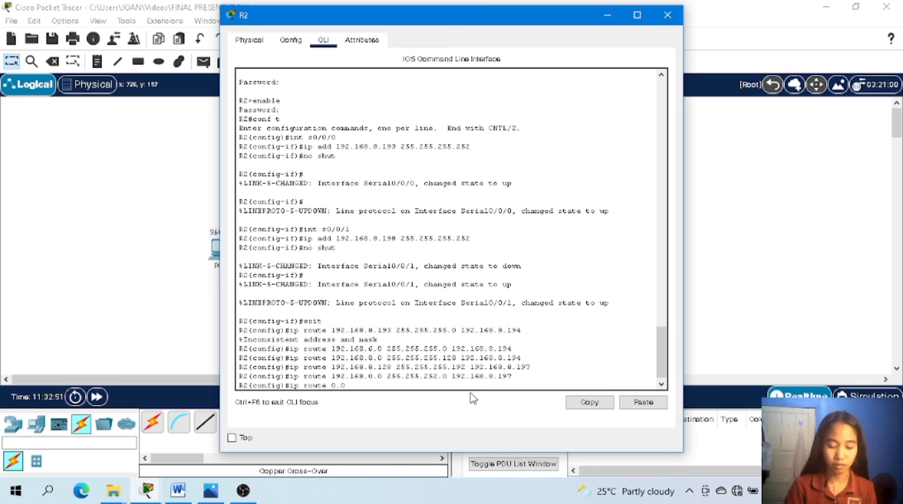
{"action": "type", "text": ".0."}
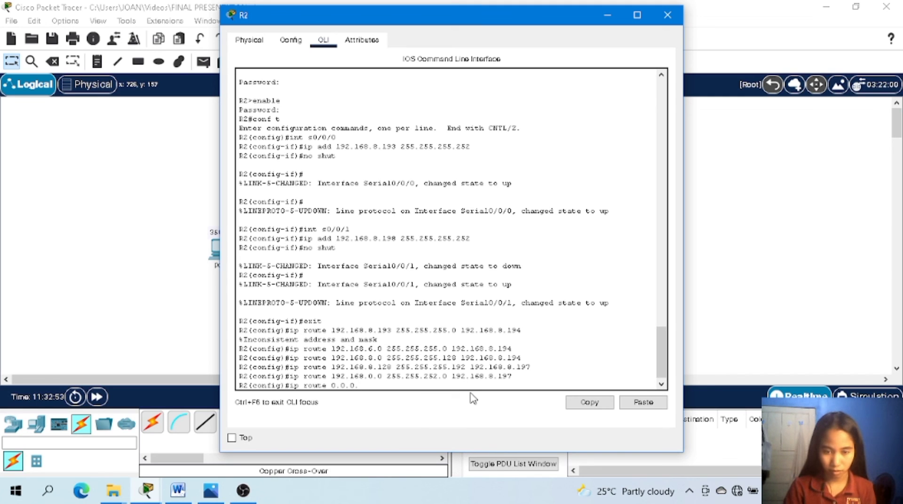
{"action": "type", "text": "0"}
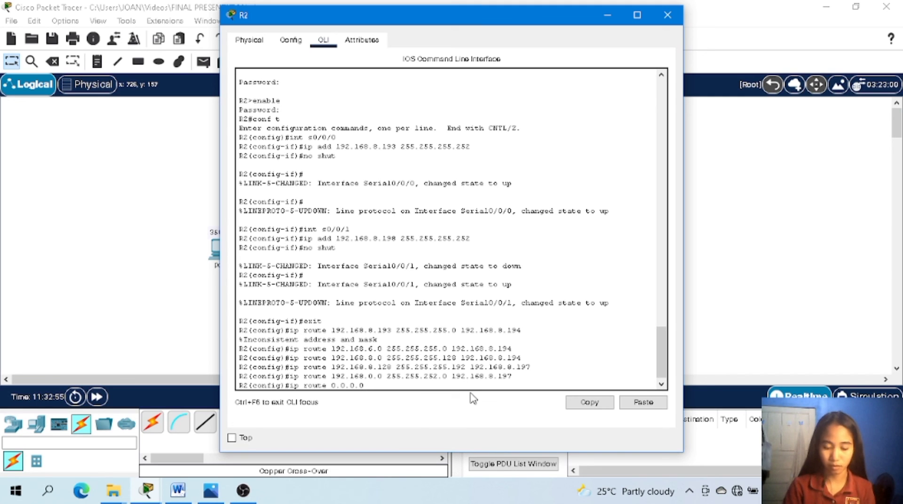
{"action": "type", "text": " 0.0.0.0"}
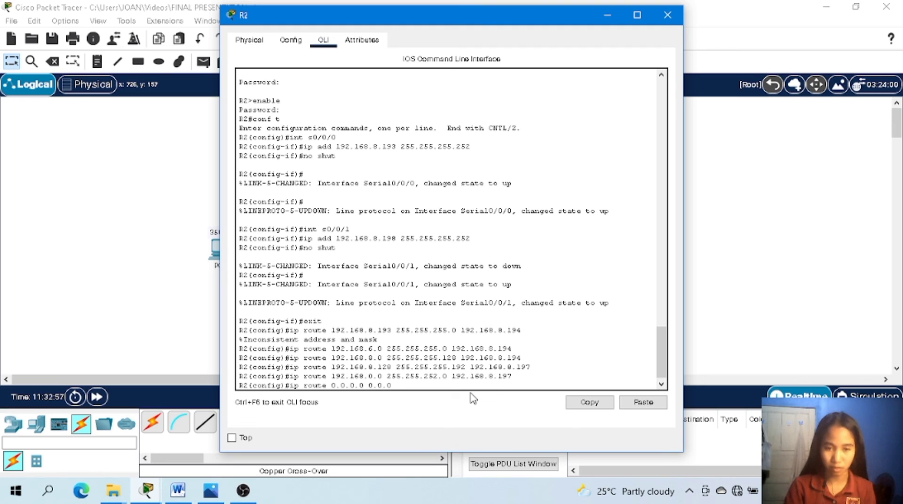
{"action": "type", "text": "0"}
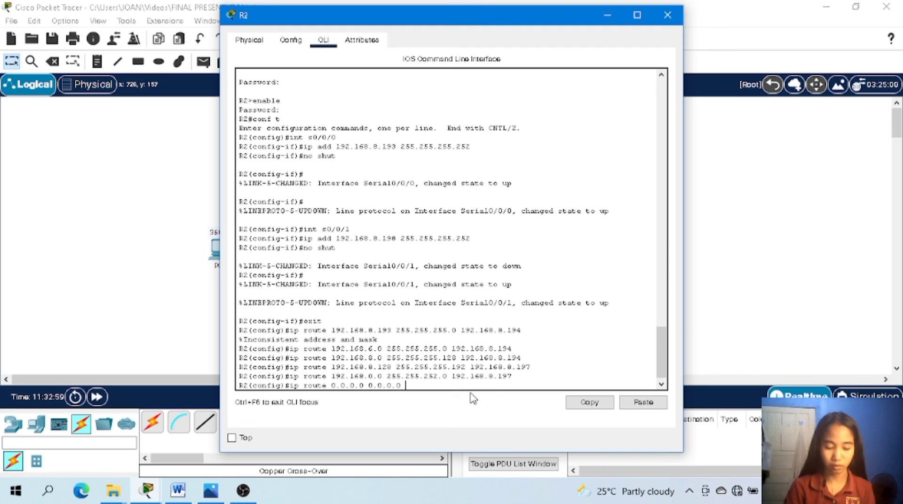
{"action": "type", "text": " 192"}
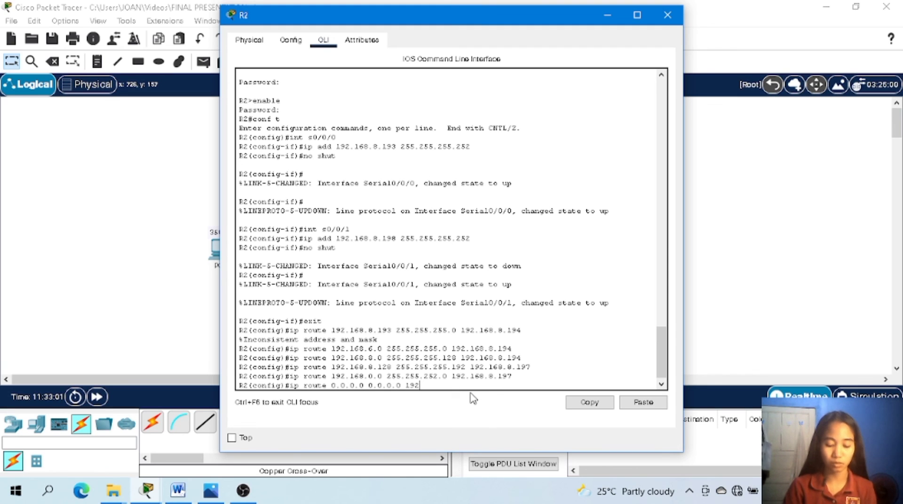
{"action": "type", "text": ".168."}
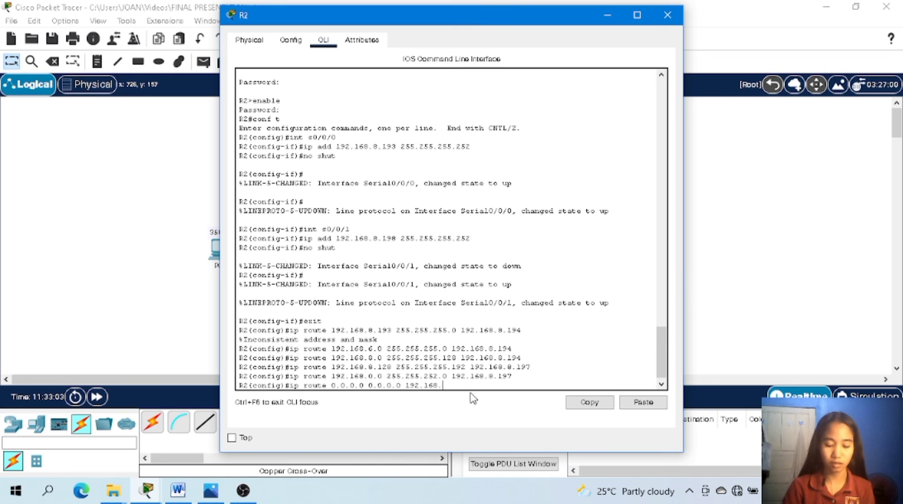
{"action": "type", "text": "8."}
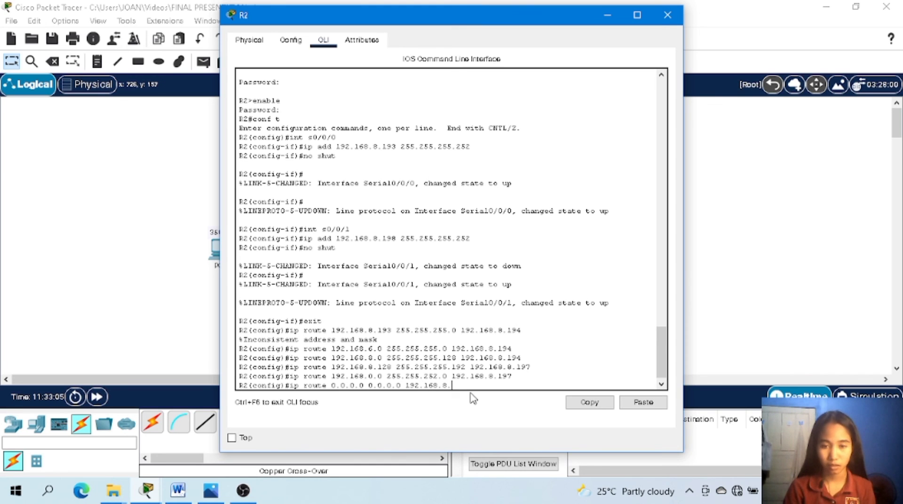
{"action": "type", "text": "194"}
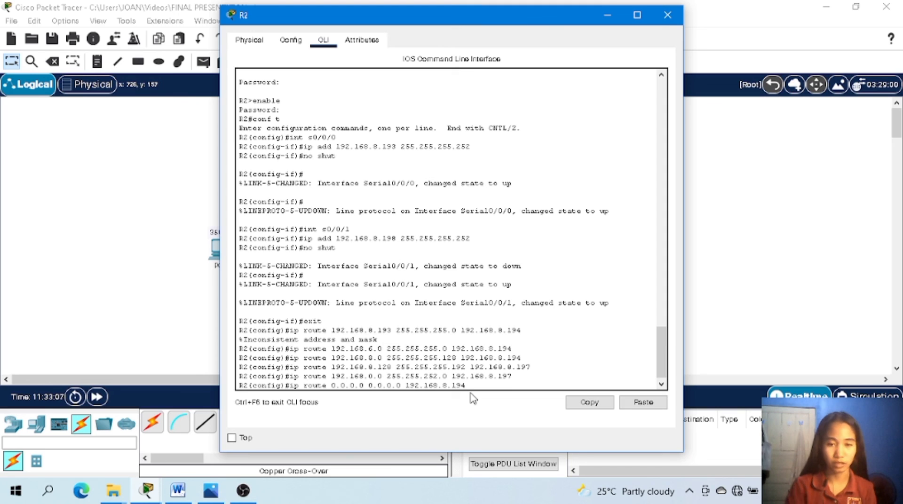
{"action": "key", "text": "Return"}
{"action": "key", "text": "Return"}
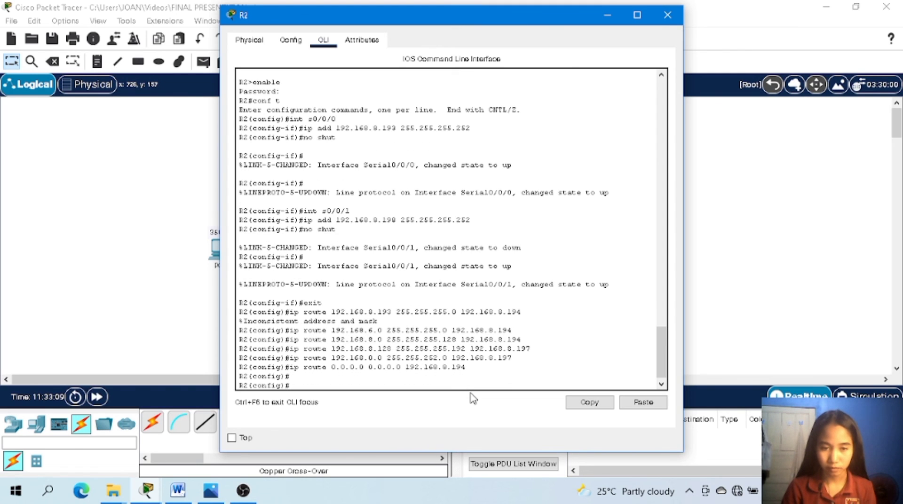
Add a default route on R2 to 0.0.0.0 with mask 0.0.0.0 via next hop 192.168.8.197.
{"action": "type", "text": "ip ro"}
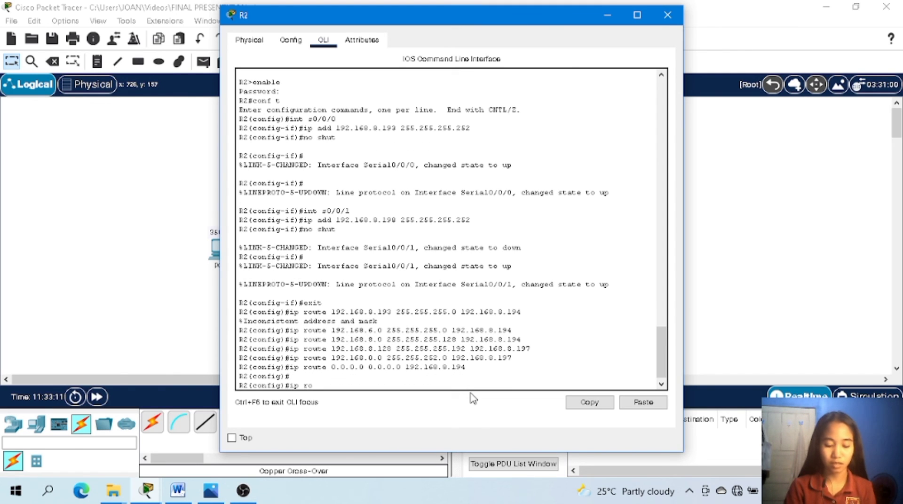
{"action": "type", "text": "ute"}
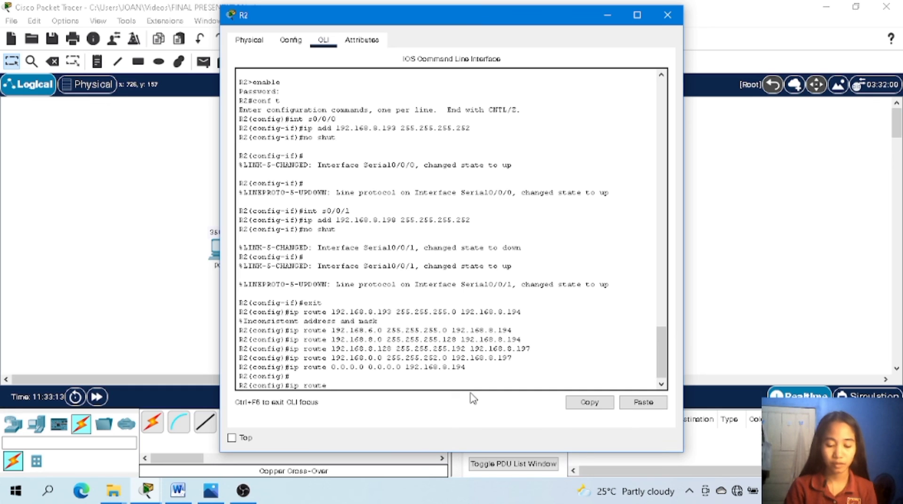
{"action": "type", "text": " 0.0.0"}
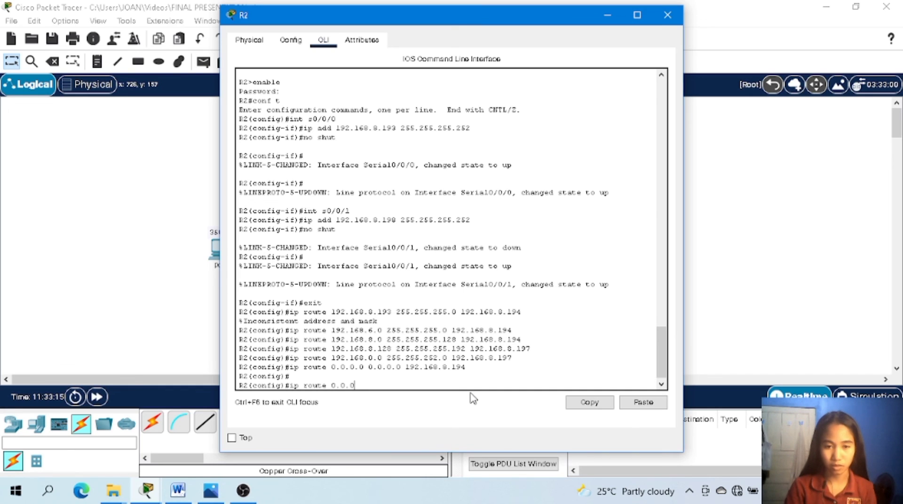
{"action": "type", "text": ".0"}
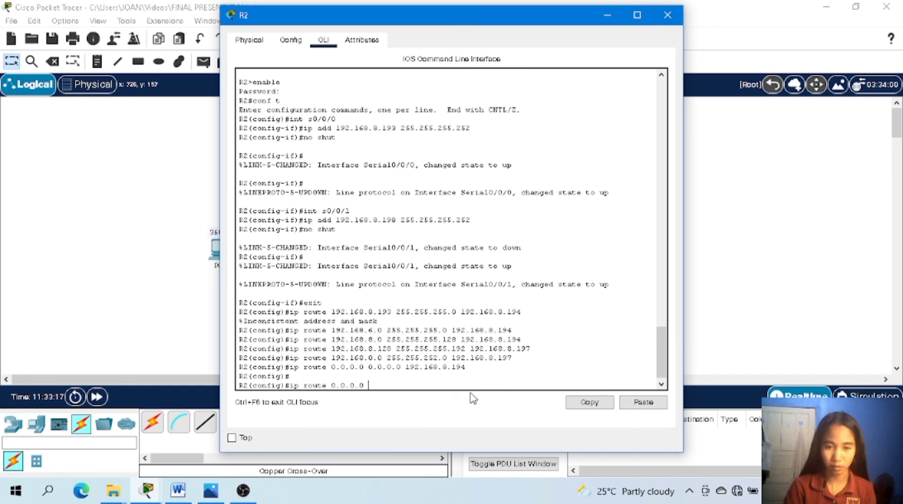
{"action": "type", "text": " 0.0"}
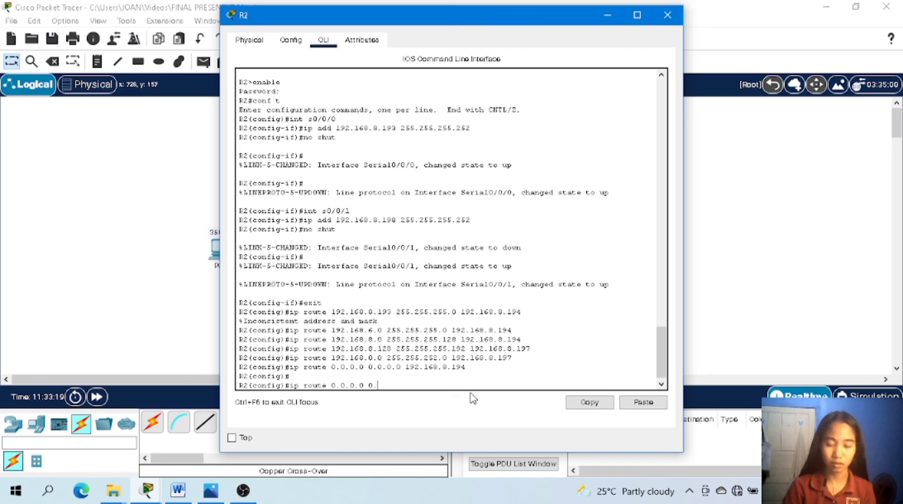
{"action": "type", "text": ".0."}
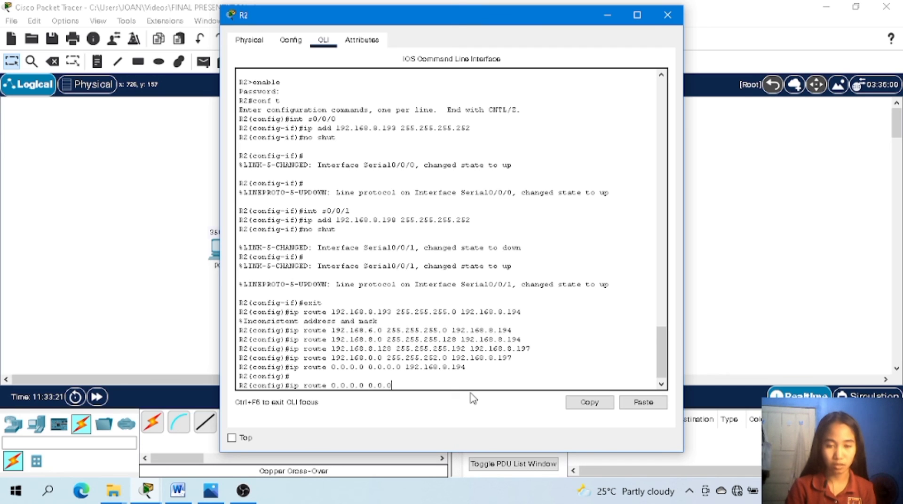
{"action": "type", "text": "0"}
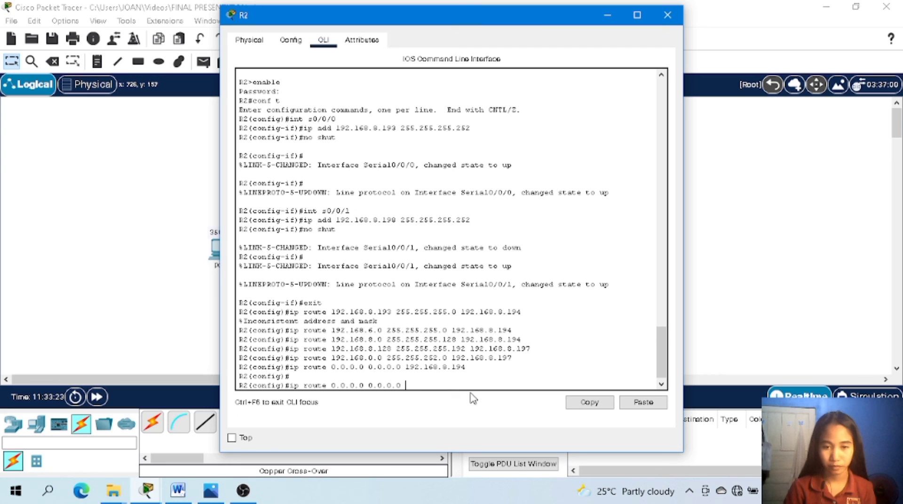
{"action": "type", "text": " 192"}
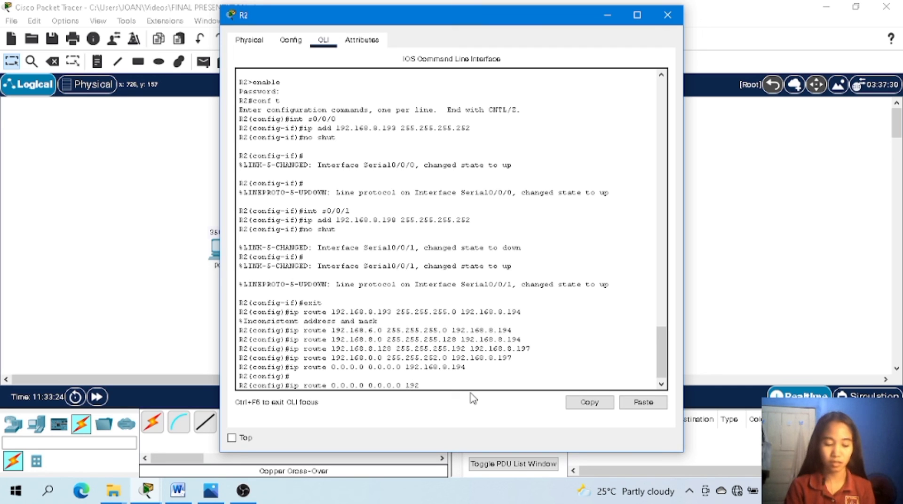
{"action": "type", "text": ".168"}
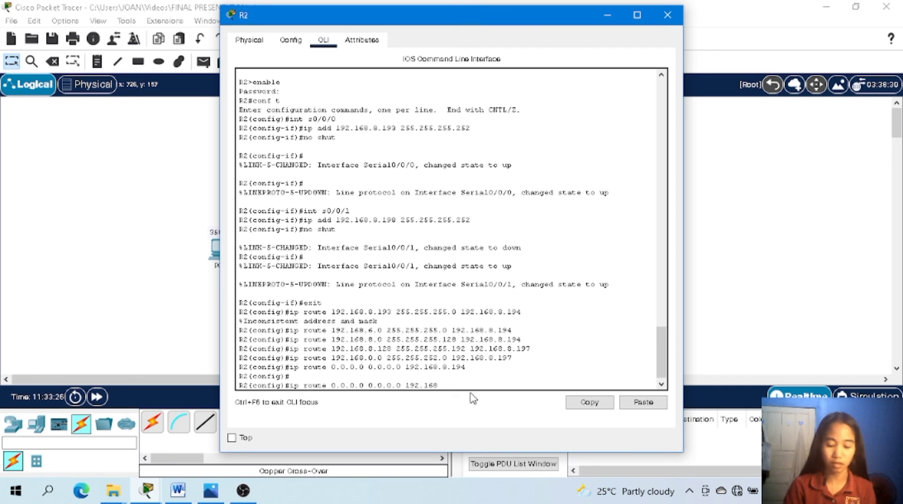
{"action": "type", "text": "."}
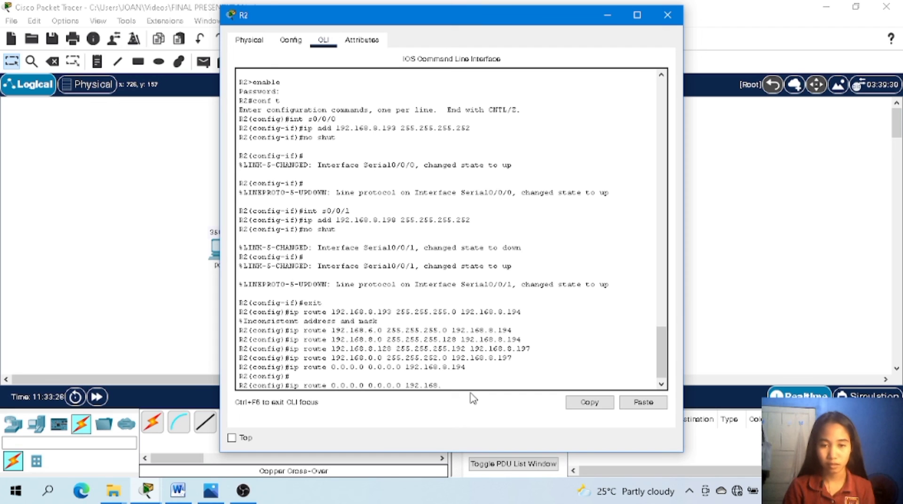
{"action": "type", "text": "8.19"}
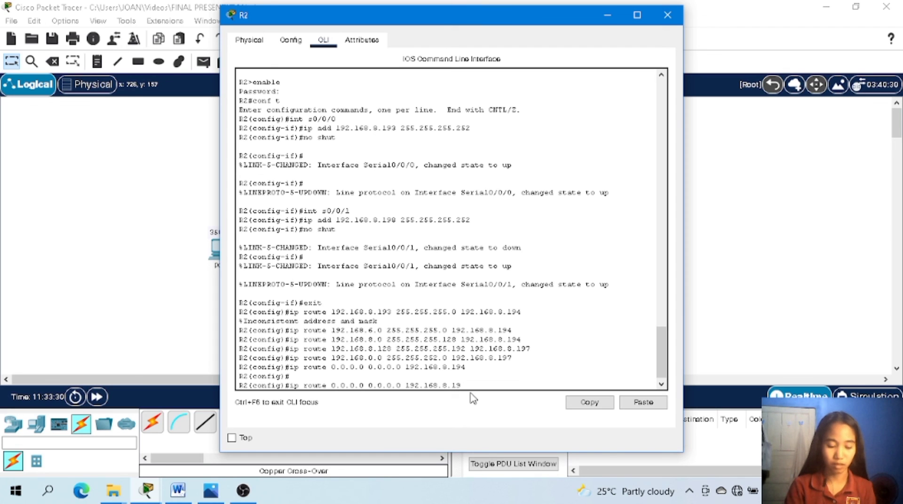
{"action": "type", "text": "7"}
{"action": "key", "text": "Return"}
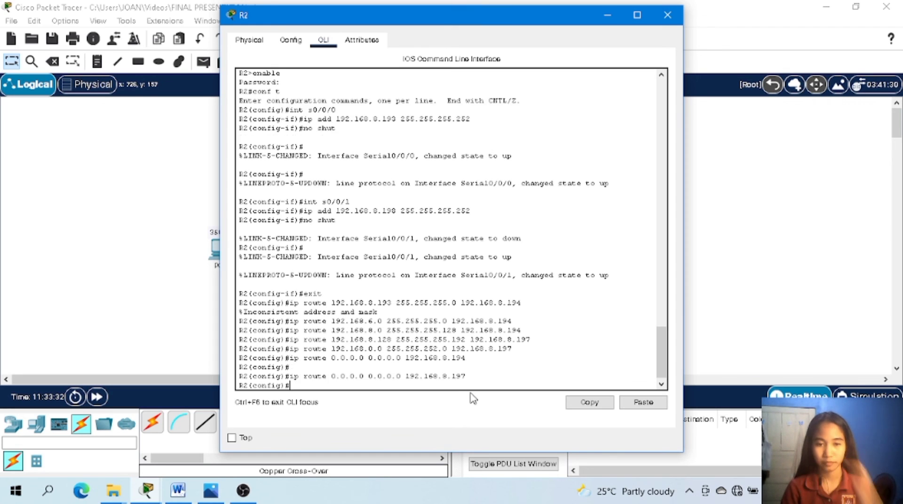
Exit global configuration mode on R2 and close the router's window.
{"action": "type", "text": "exit"}
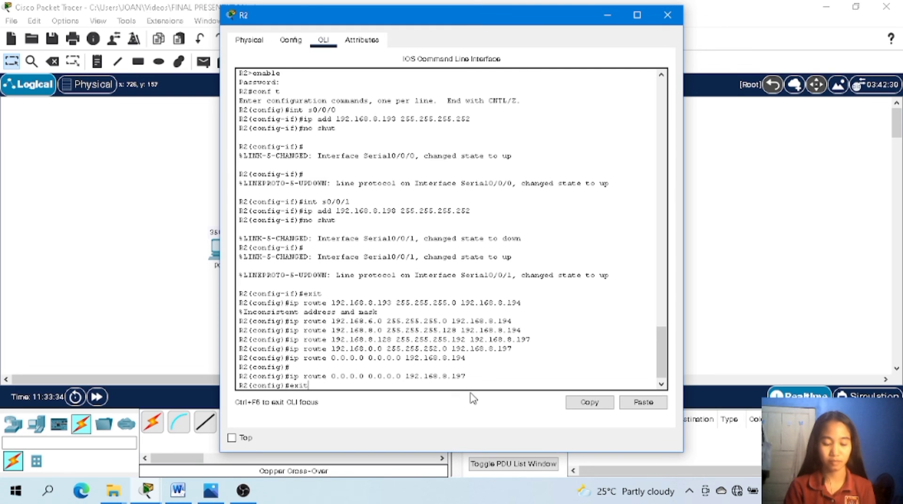
{"action": "key", "text": "Return"}
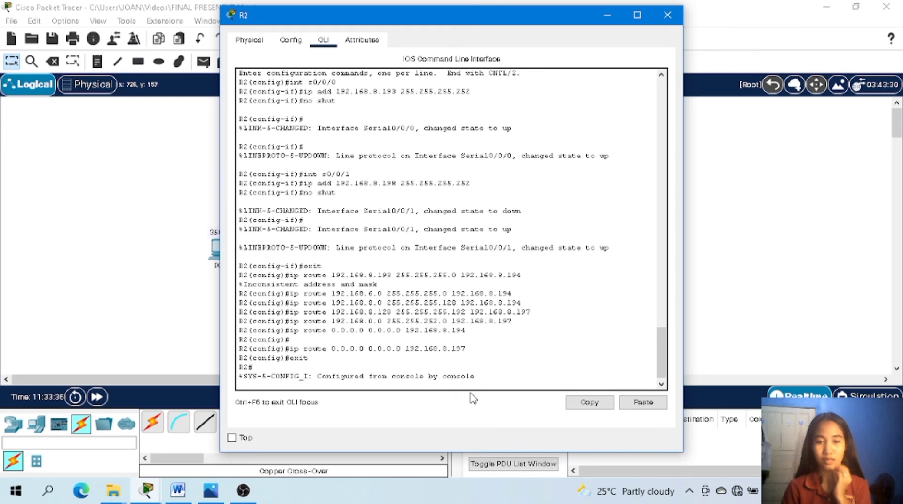
{"action": "left_click", "coordinate": [667, 16]}
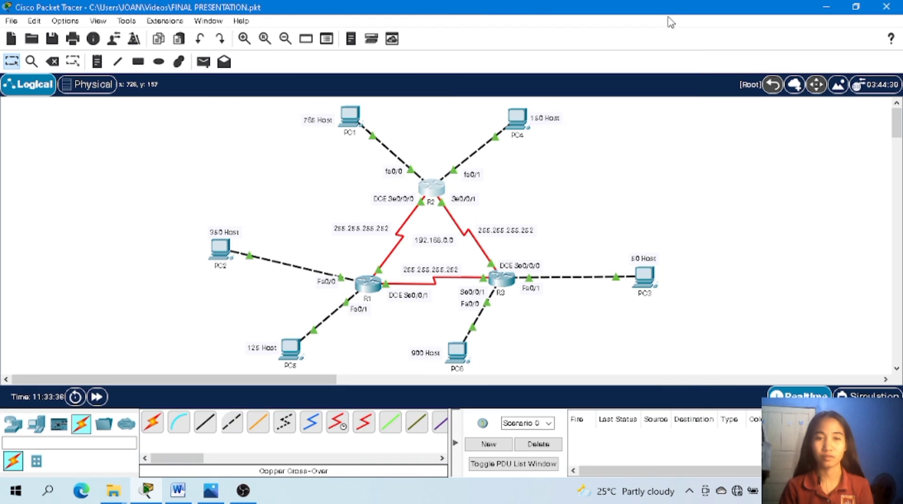
Open R3 and add a static route to 192.168.8.0 with mask 255.255.255.128 via next hop 192.168.8.201.
{"action": "left_click", "coordinate": [501, 281]}
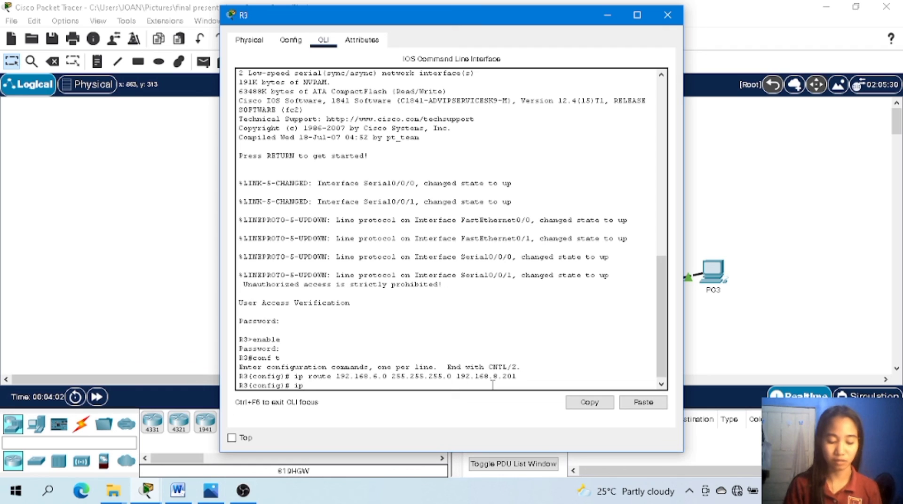
{"action": "type", "text": "route"}
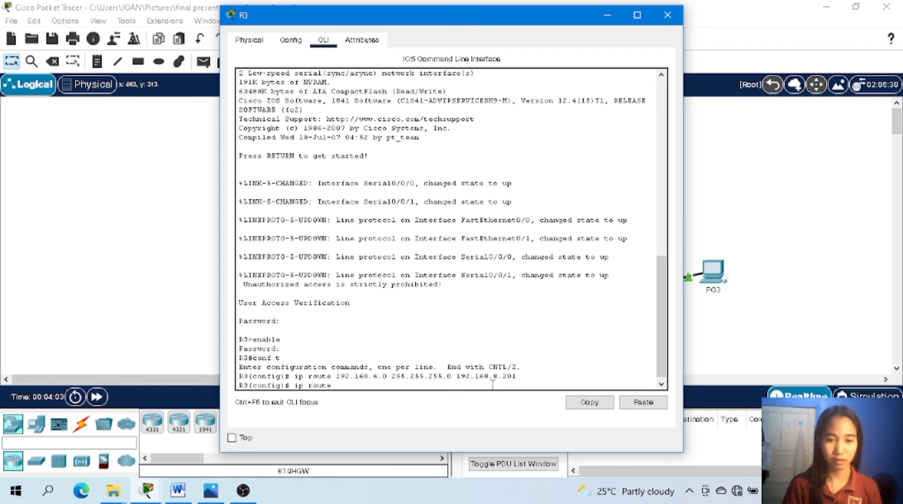
{"action": "type", "text": " 192.1"}
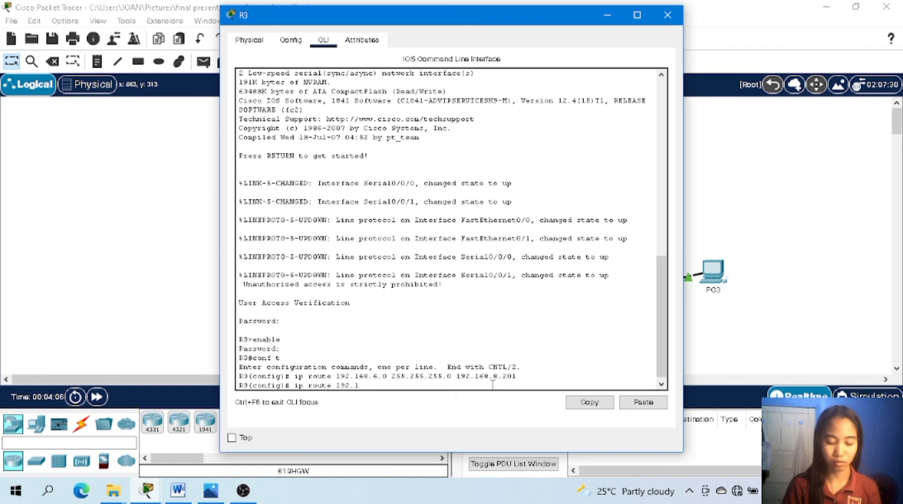
{"action": "type", "text": "68"}
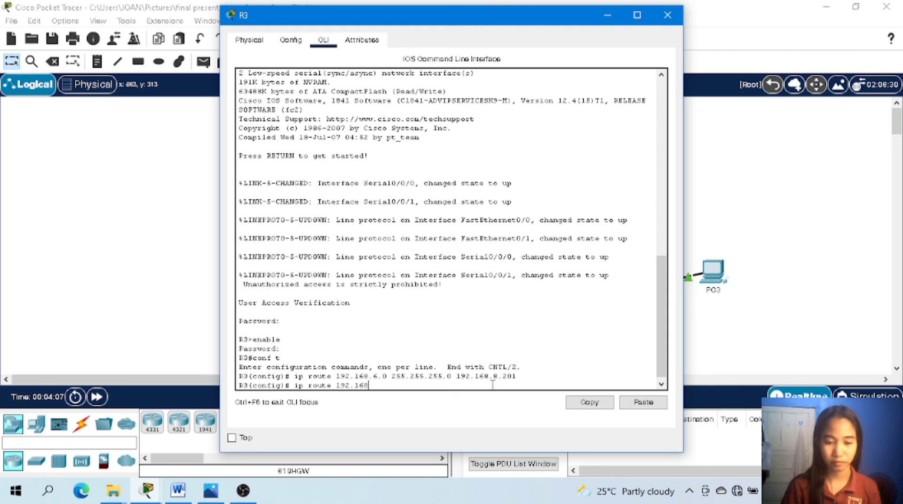
{"action": "type", "text": "."}
{"action": "type", "text": "8."}
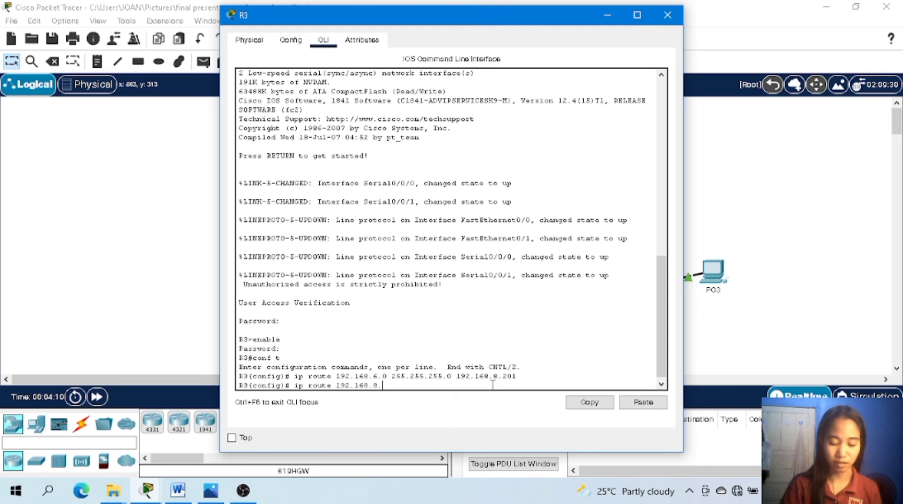
{"action": "type", "text": "0 2"}
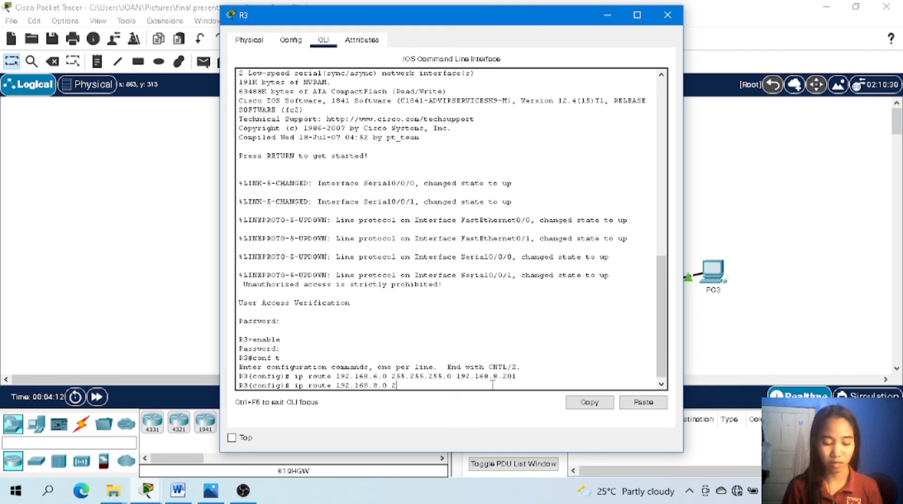
{"action": "type", "text": "55.255."}
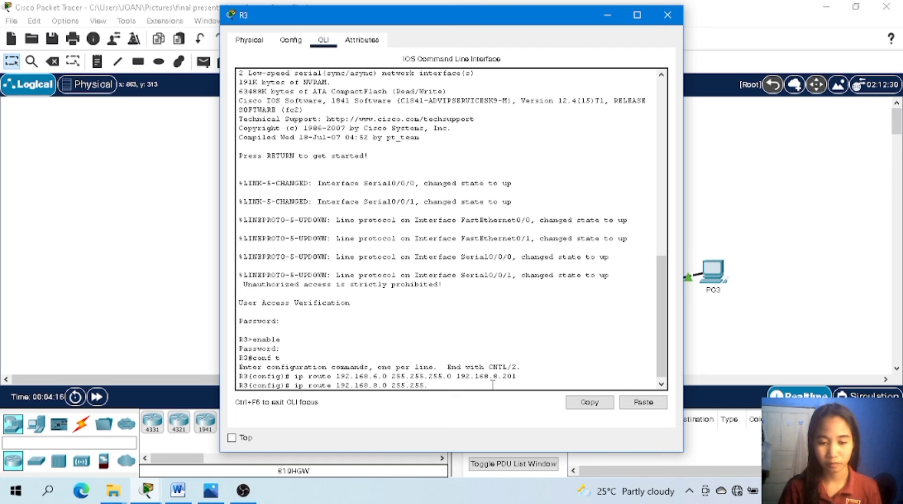
{"action": "type", "text": "255."}
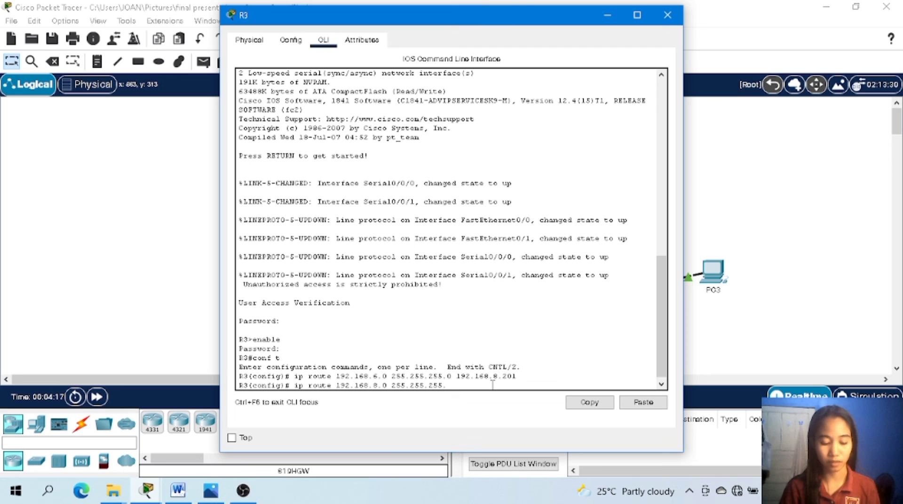
{"action": "type", "text": "128"}
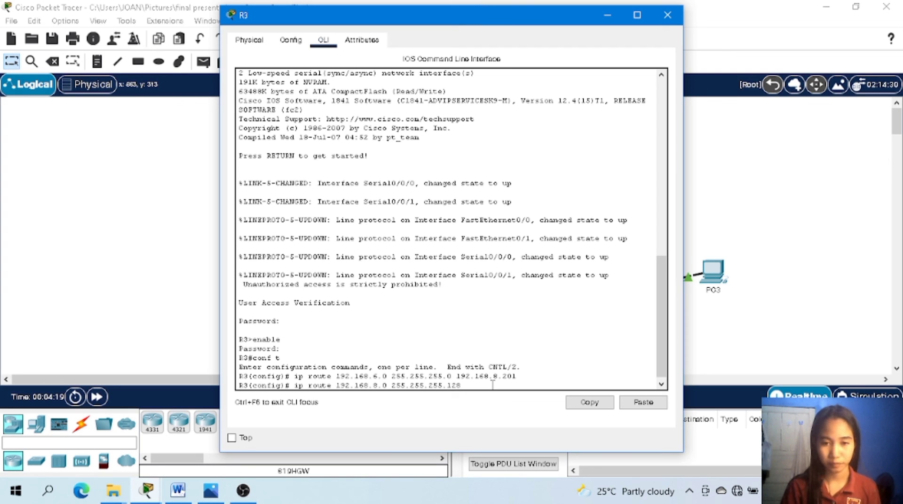
{"action": "type", "text": " 192"}
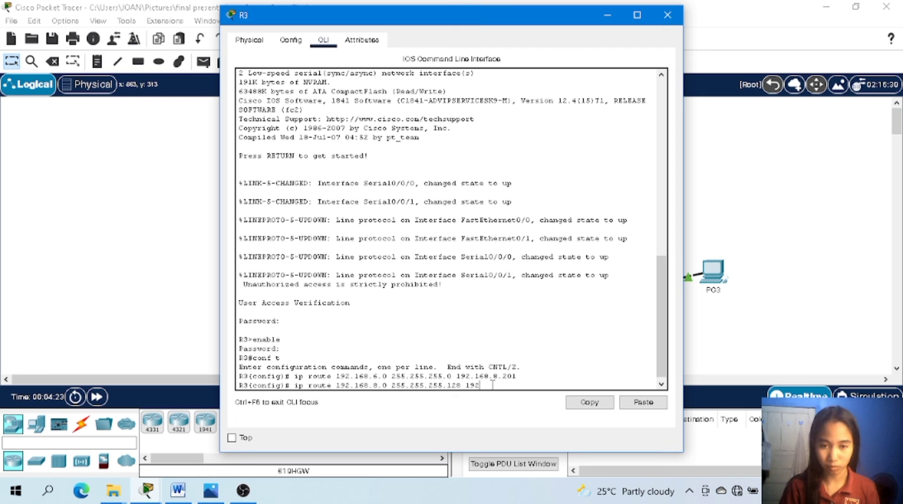
{"action": "type", "text": ".16"}
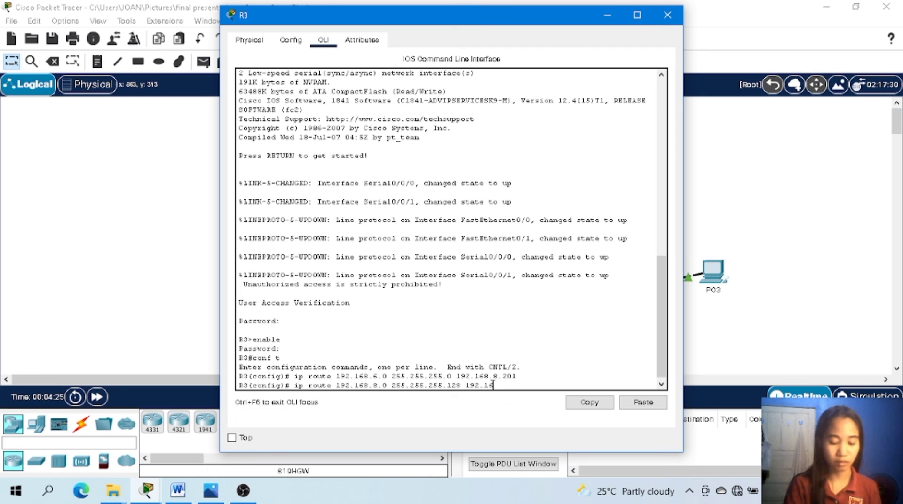
{"action": "type", "text": "8."}
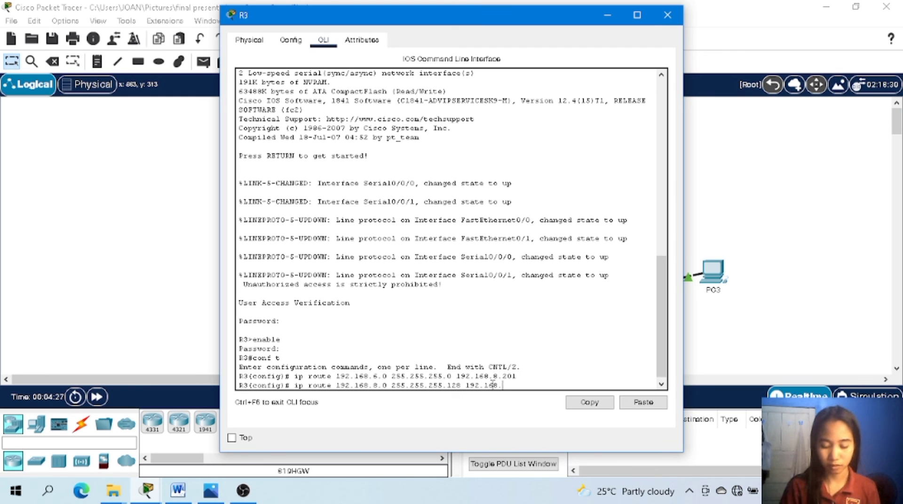
{"action": "type", "text": "8"}
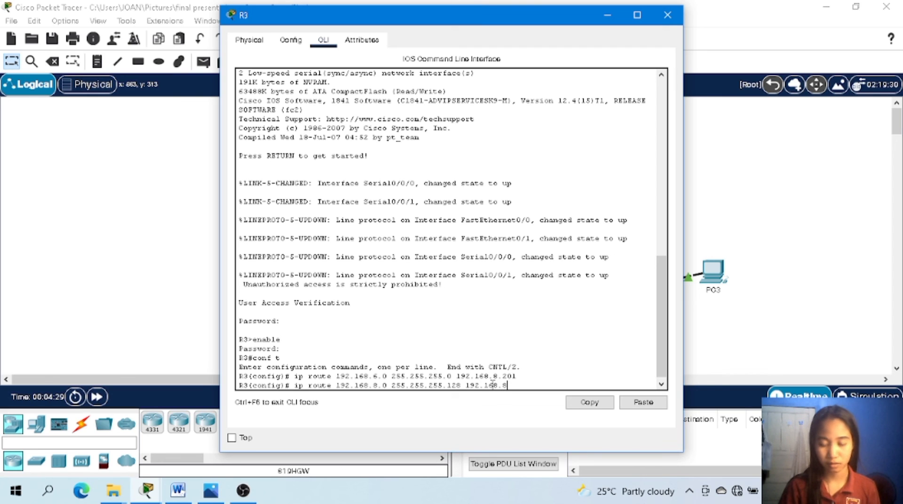
{"action": "type", "text": ".20"}
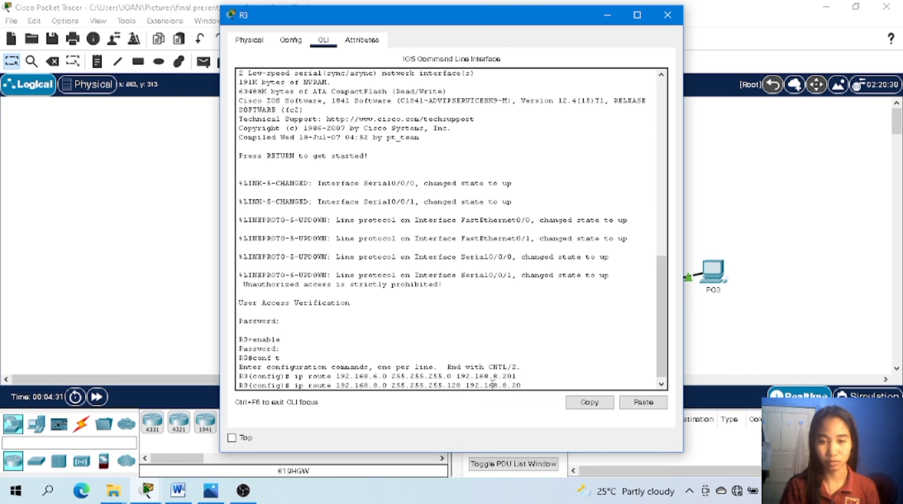
{"action": "type", "text": "1"}
{"action": "key", "text": "Return"}
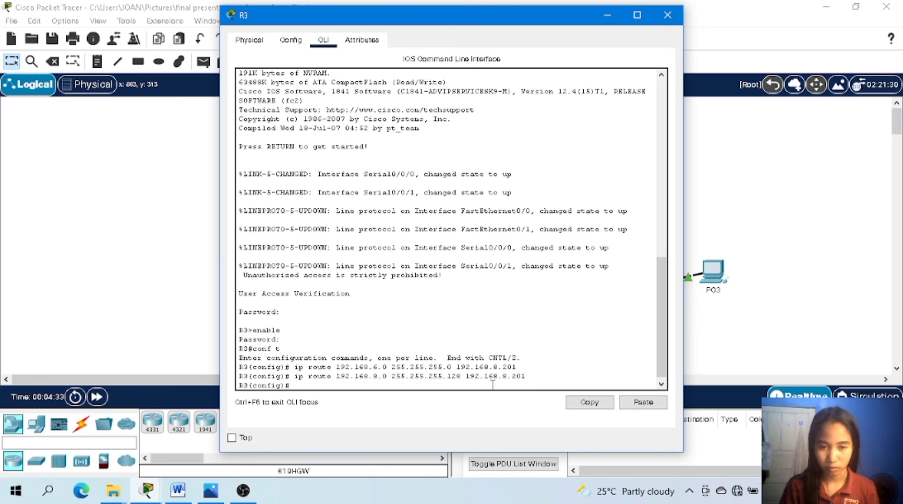
Add a static route on R3 to 192.168.4.0 with mask 255.255.254.0 via next hop 192.168.8.198.
{"action": "type", "text": "ip r"}
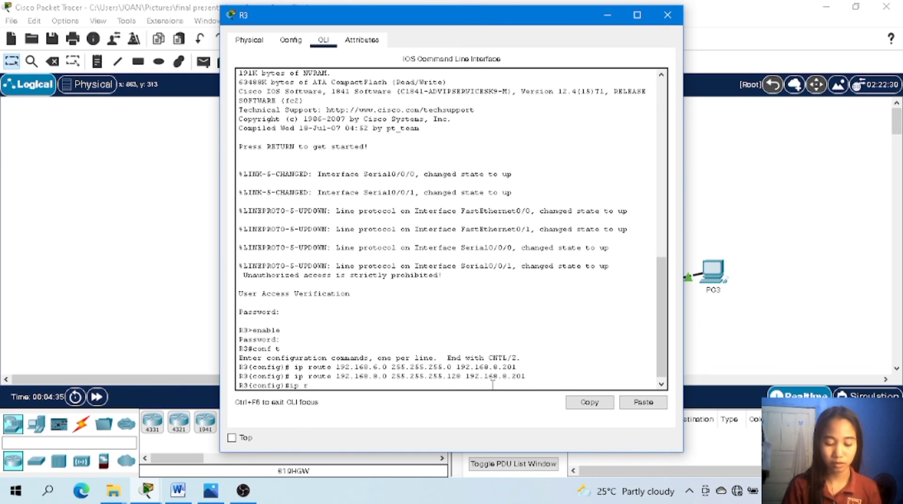
{"action": "type", "text": "oute 192"}
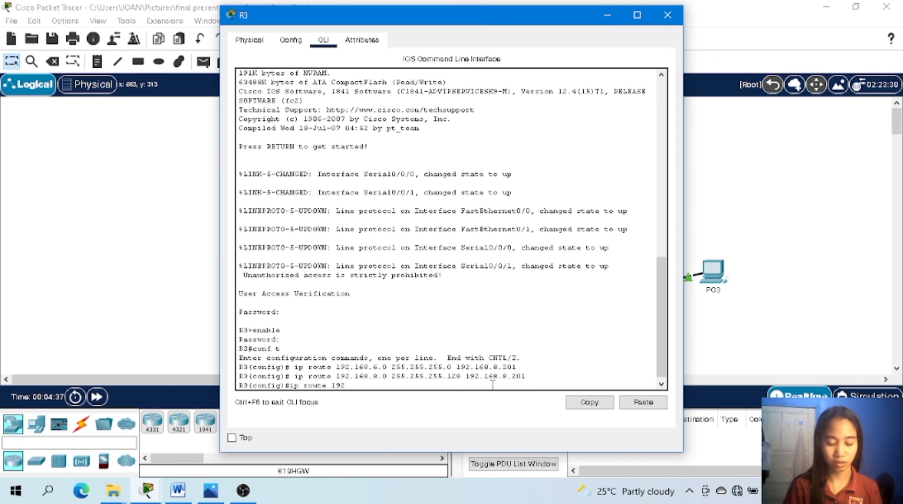
{"action": "type", "text": ".168"}
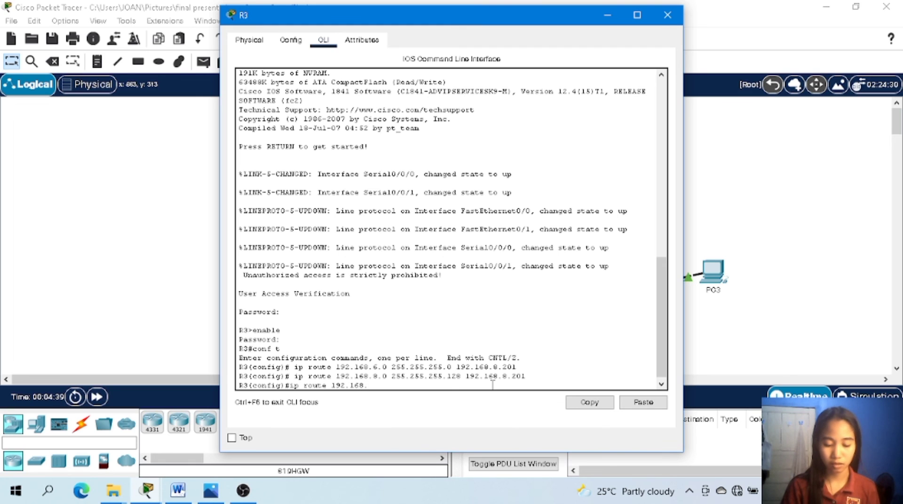
{"action": "type", "text": "."}
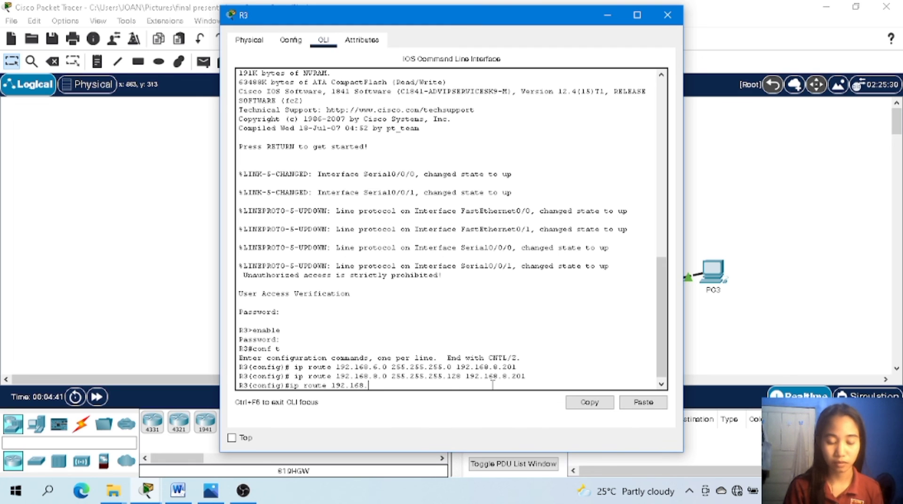
{"action": "type", "text": "4.0"}
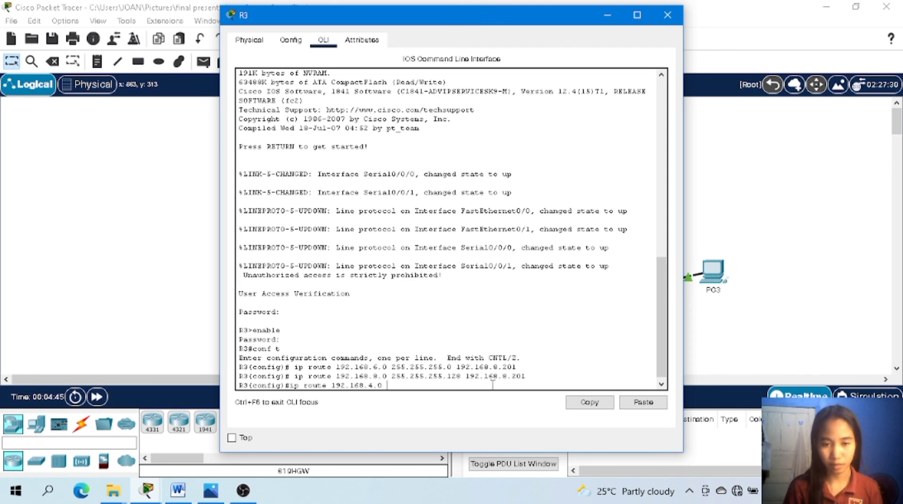
{"action": "type", "text": " 255.255"}
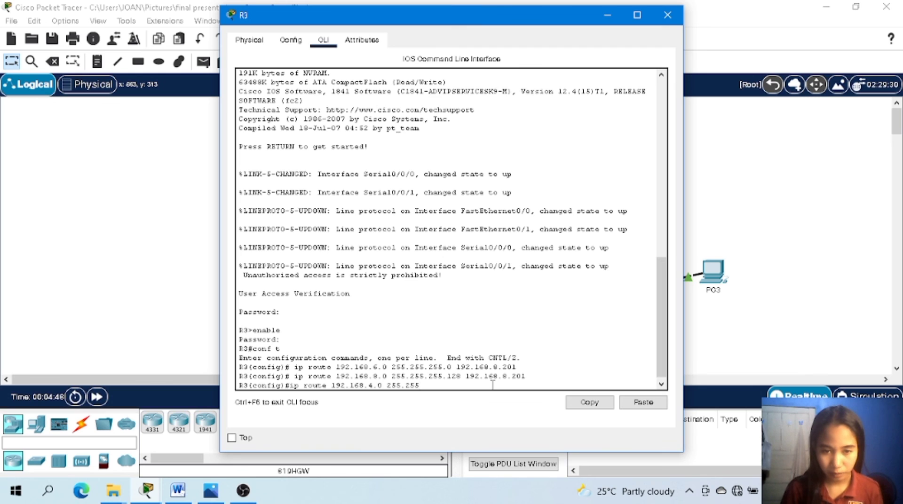
{"action": "type", "text": "."}
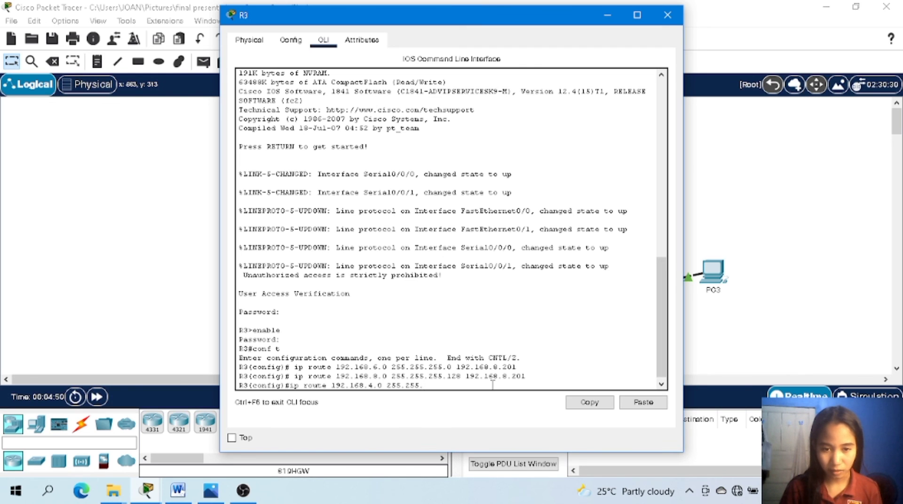
{"action": "type", "text": "2"}
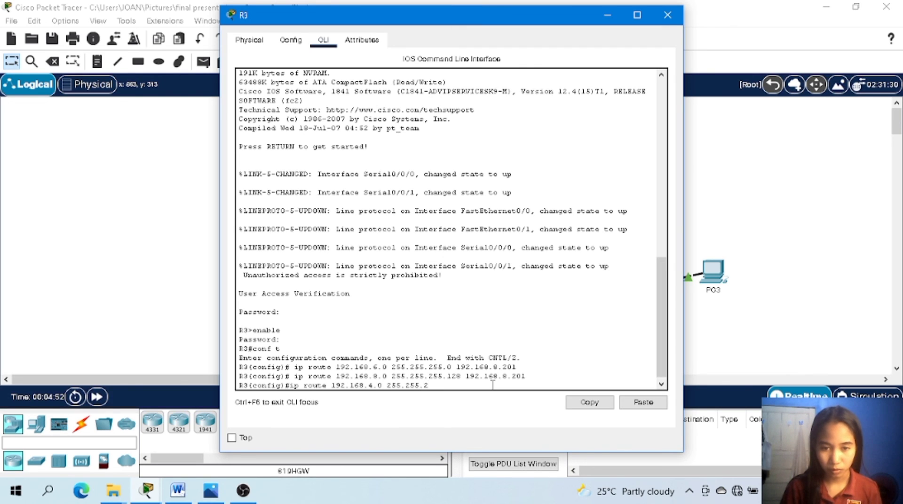
{"action": "type", "text": "5"}
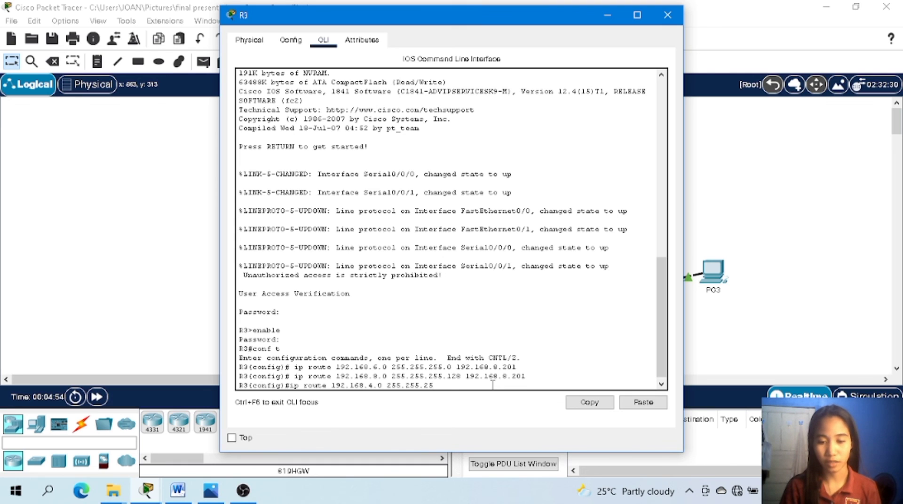
{"action": "type", "text": "4.0 "}
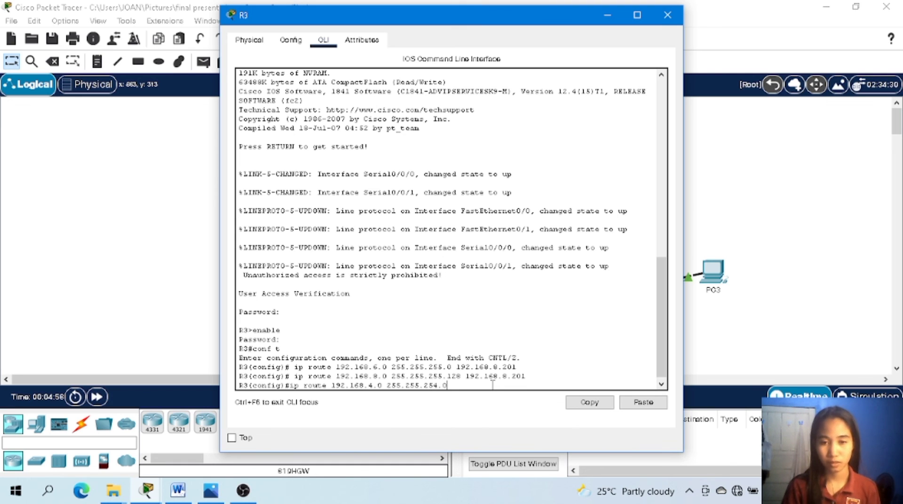
{"action": "type", "text": "19"}
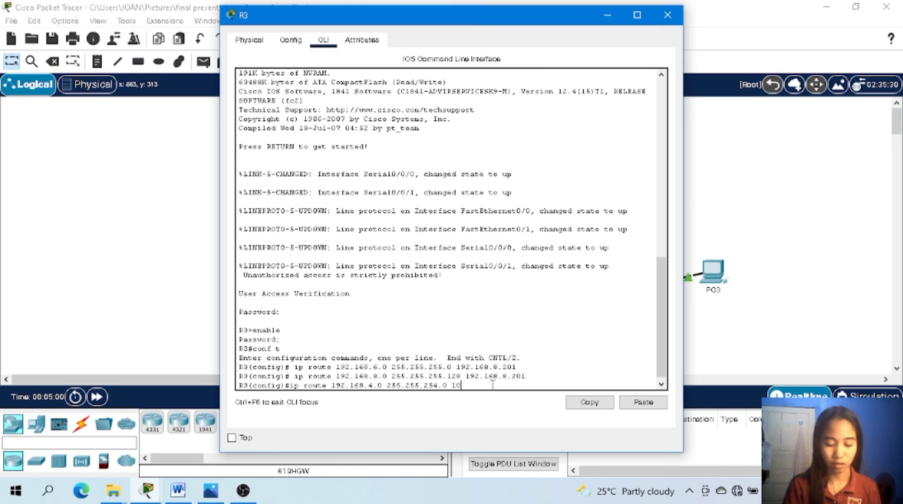
{"action": "type", "text": "2.168"}
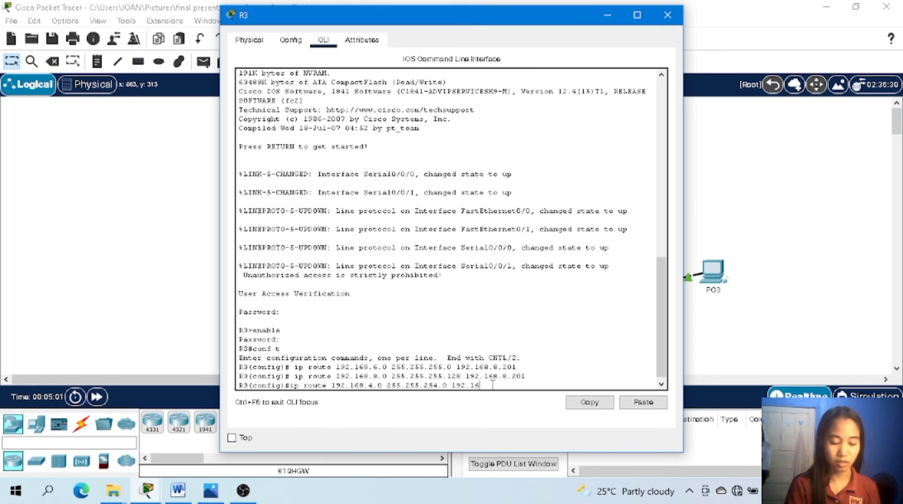
{"action": "type", "text": "."}
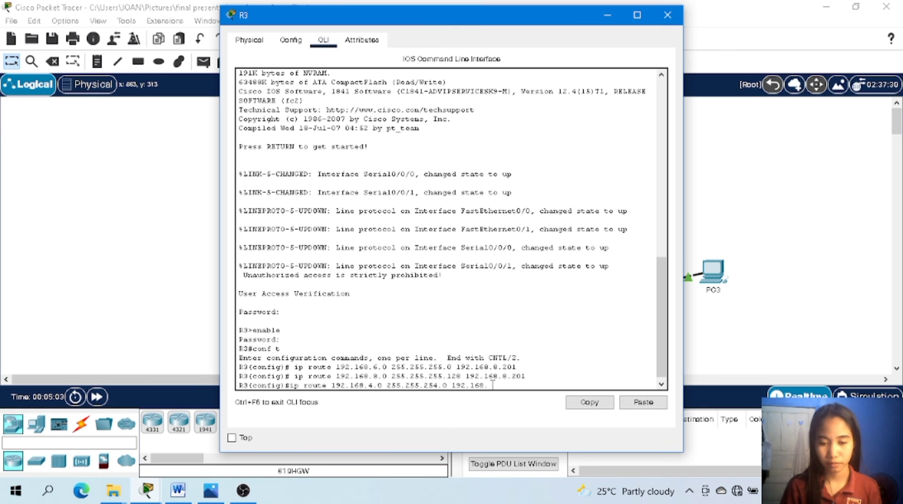
{"action": "type", "text": "8"}
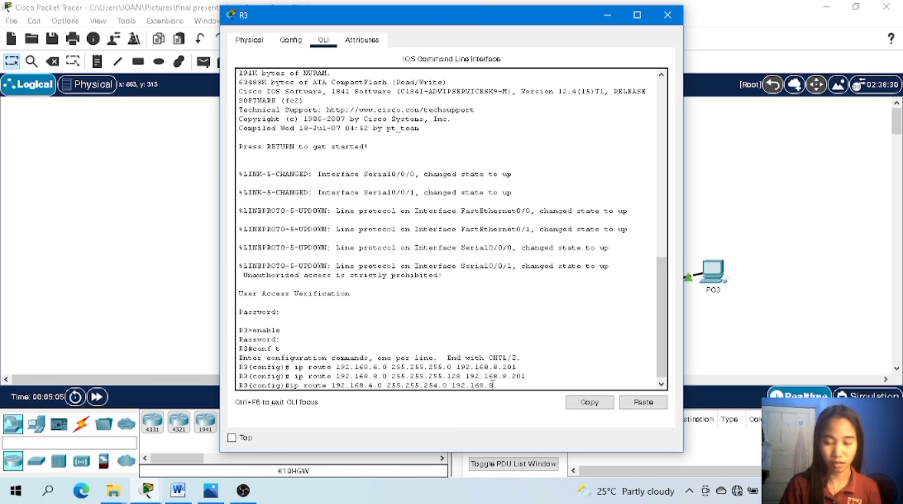
{"action": "type", "text": ".201"}
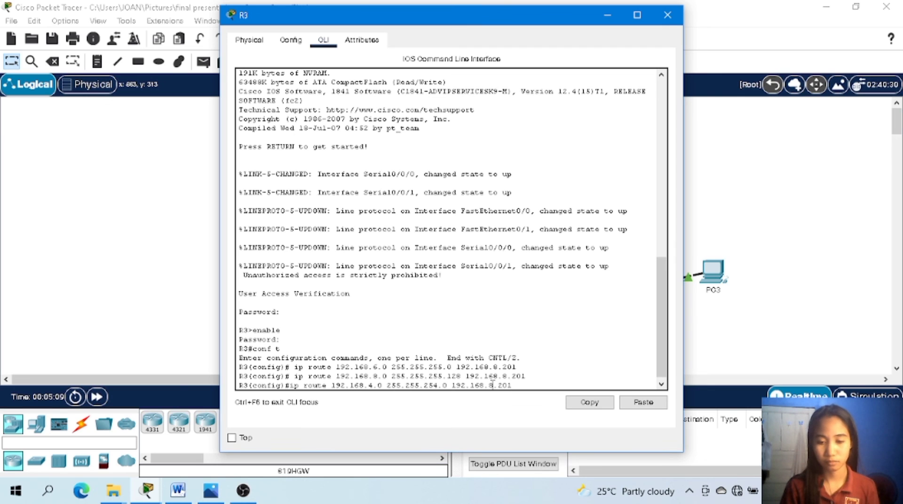
{"action": "key", "text": "BackSpace"}
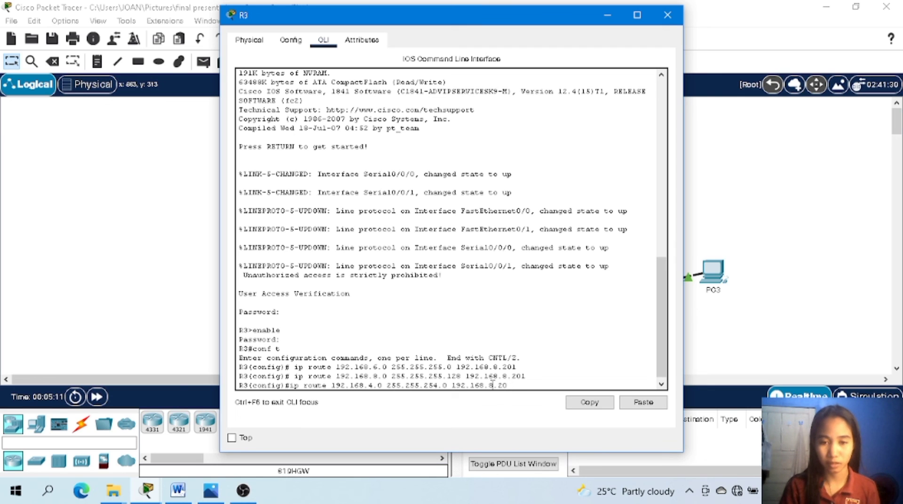
{"action": "key", "text": "BackSpace"}
{"action": "type", "text": "19"}
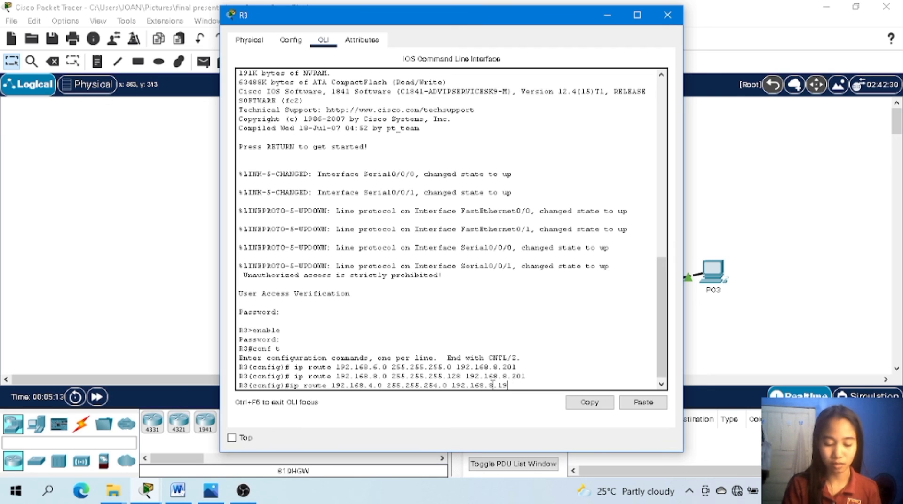
{"action": "type", "text": "8"}
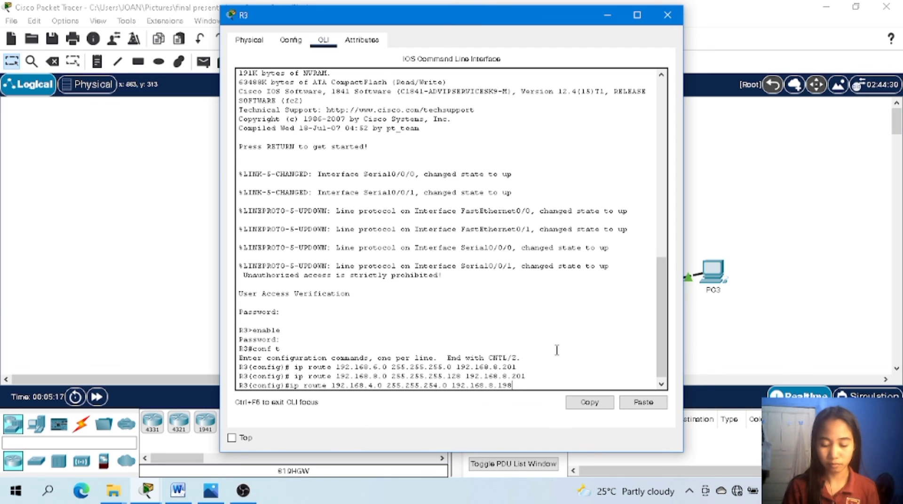
{"action": "key", "text": "Return"}
{"action": "type", "text": "ip r"}
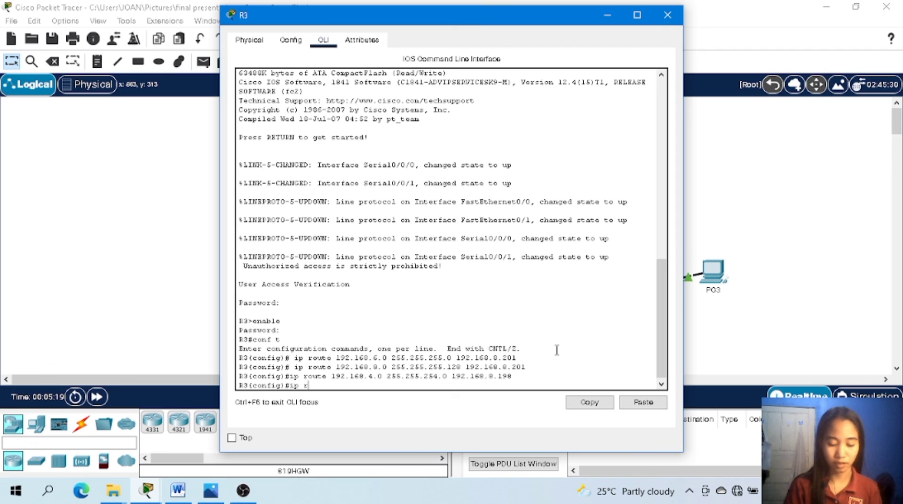
{"action": "type", "text": "oute"}
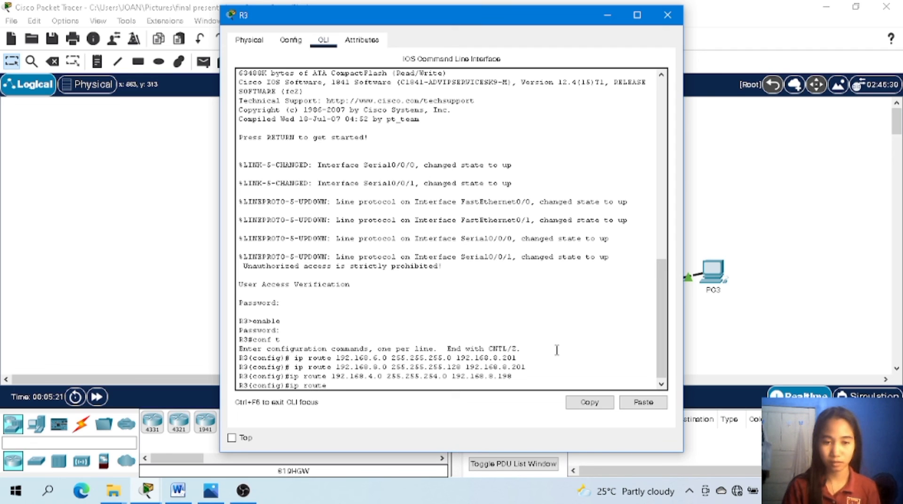
{"action": "type", "text": " 192.1"}
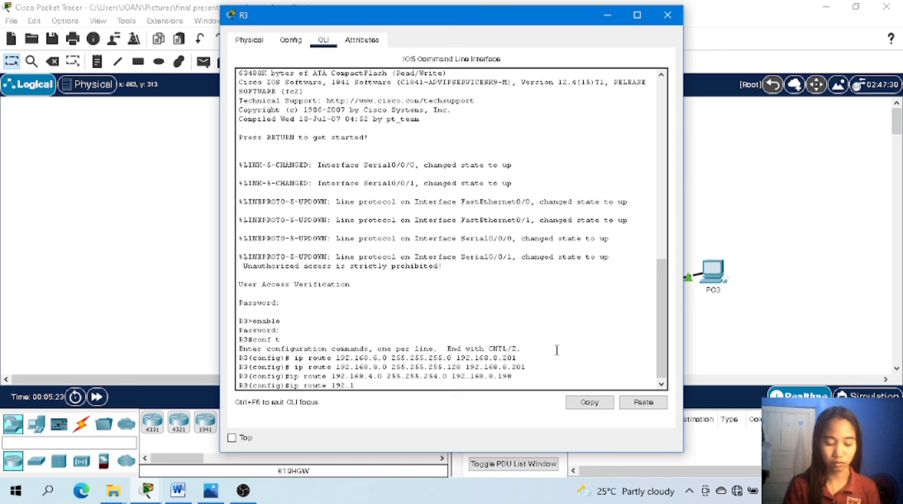
{"action": "type", "text": "68."}
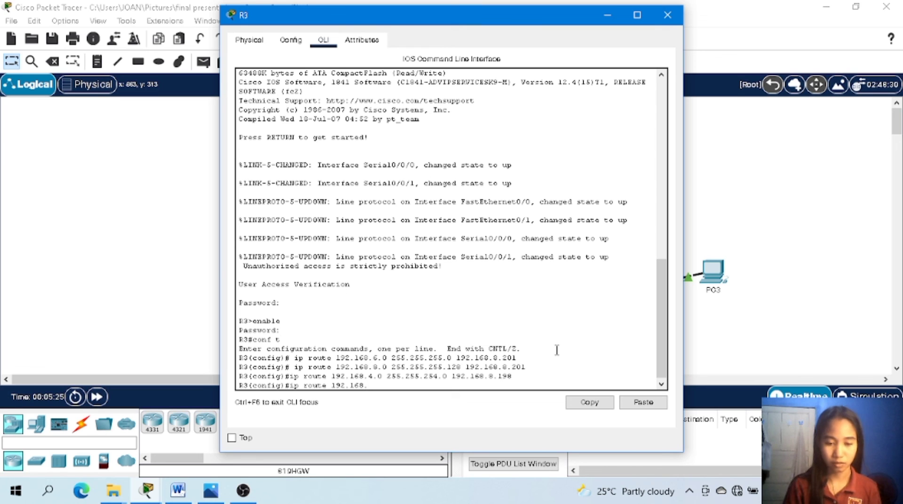
{"action": "type", "text": "0."}
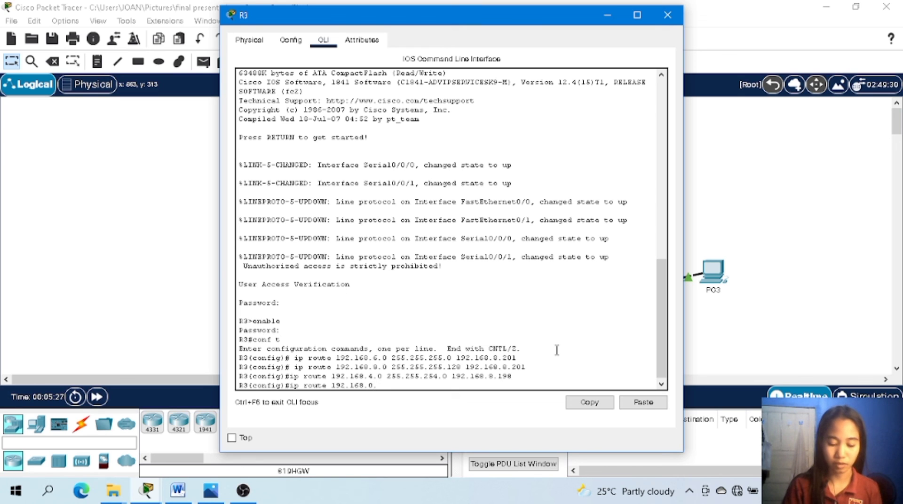
{"action": "type", "text": "0 2"}
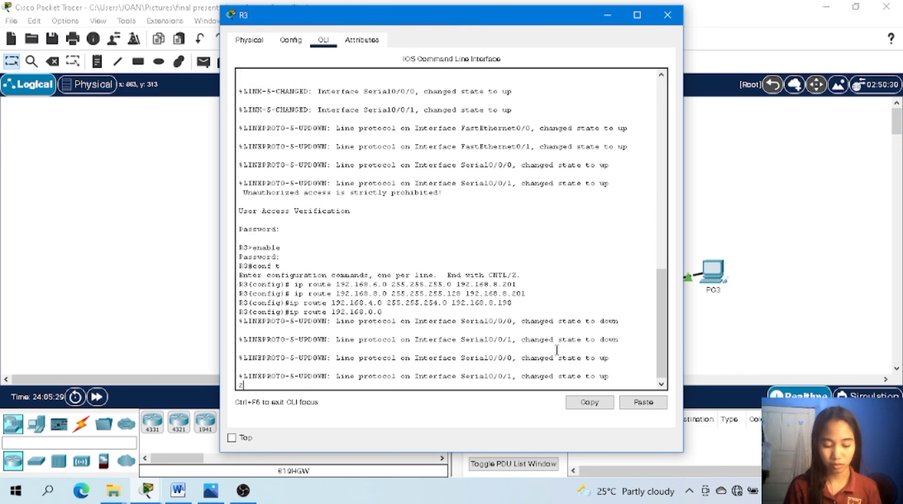
{"action": "type", "text": "55."}
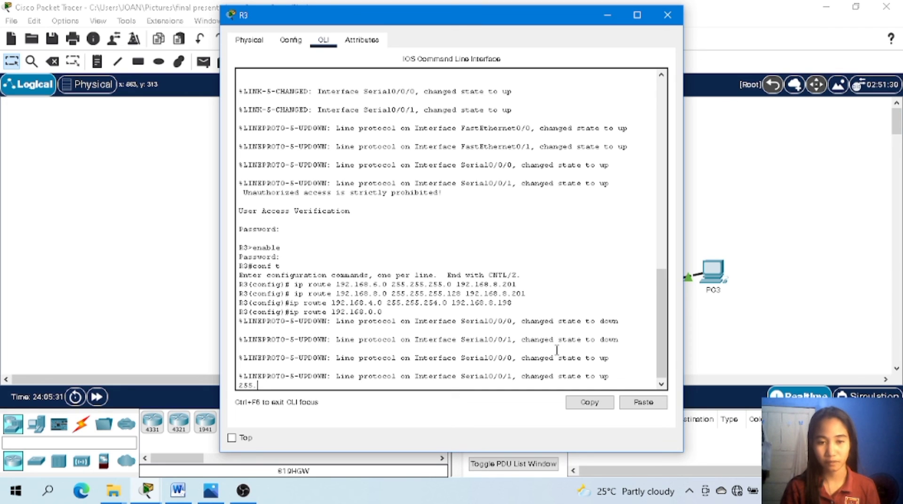
{"action": "key", "text": "BackSpace"}
{"action": "key", "text": "BackSpace"}
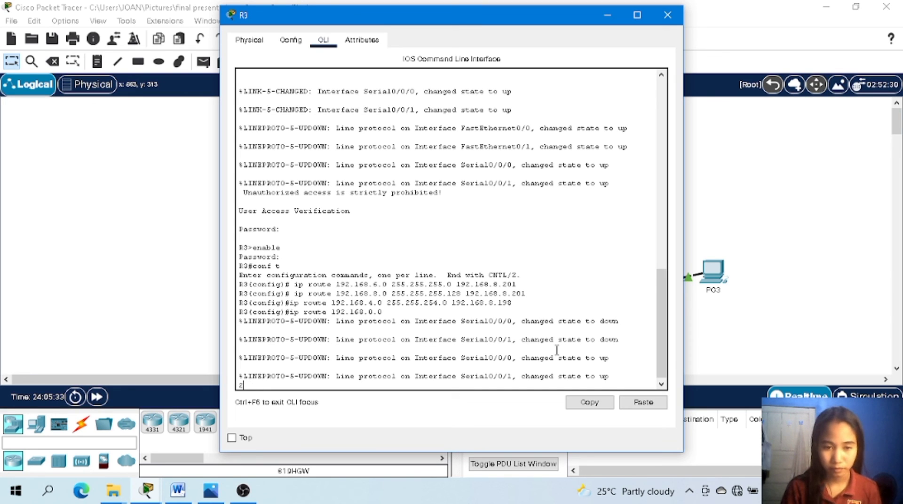
{"action": "key", "text": "Return"}
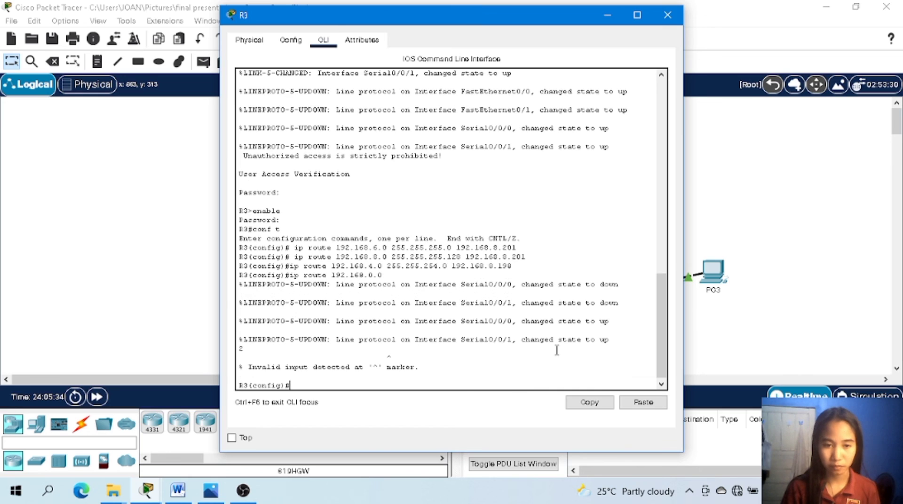
Add a static route on R3 to 192.168.0.0 with mask 255.255.252.0 via next hop 192.168.8.198.
{"action": "type", "text": "i"}
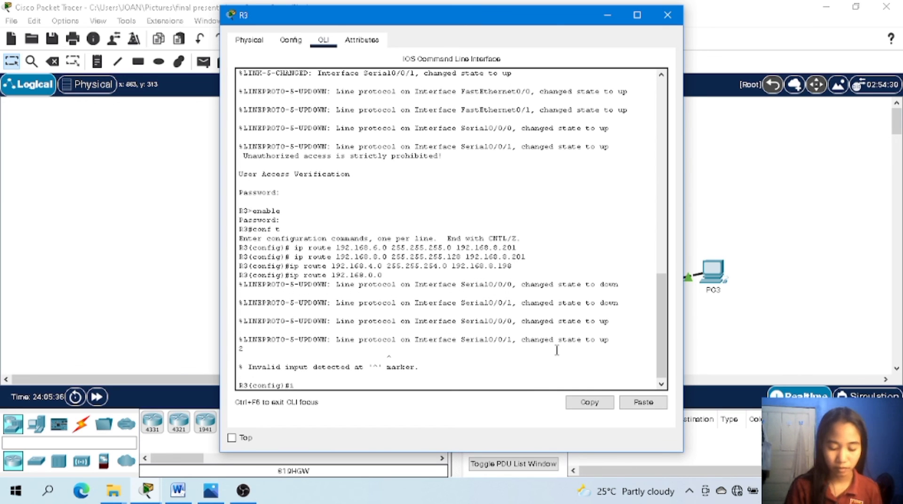
{"action": "type", "text": "p route"}
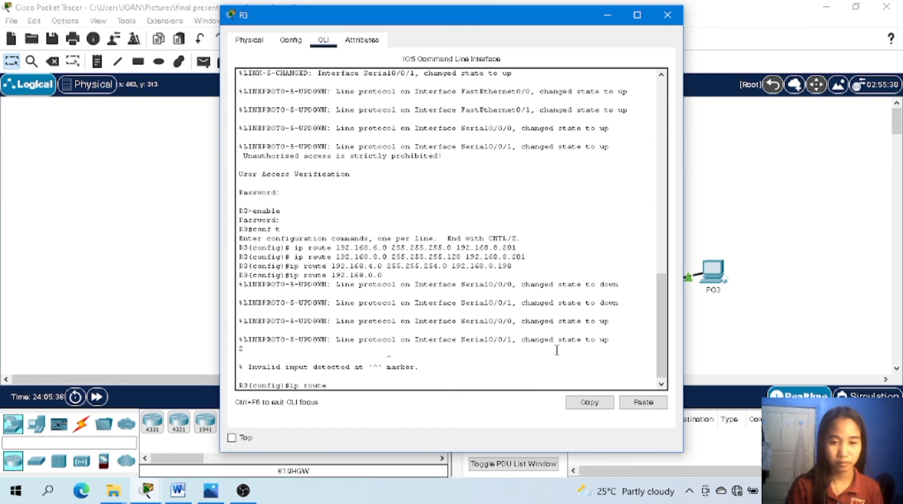
{"action": "type", "text": " 192"}
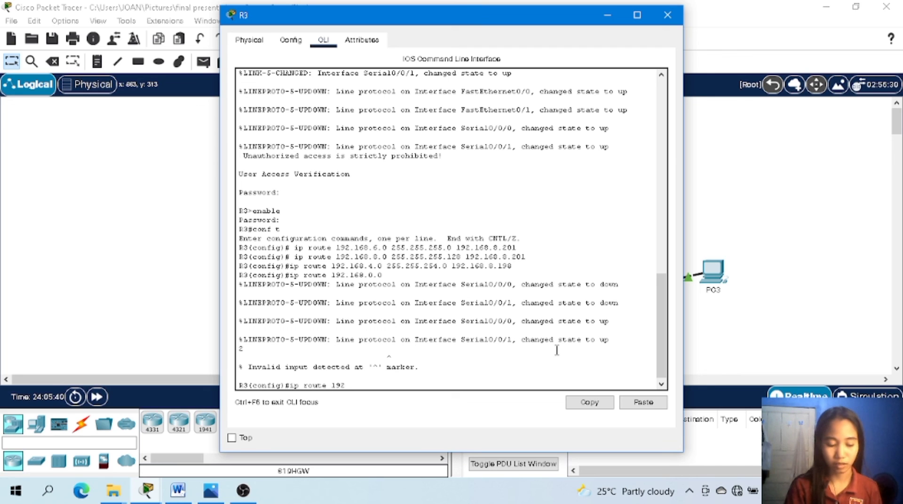
{"action": "type", "text": ".168"}
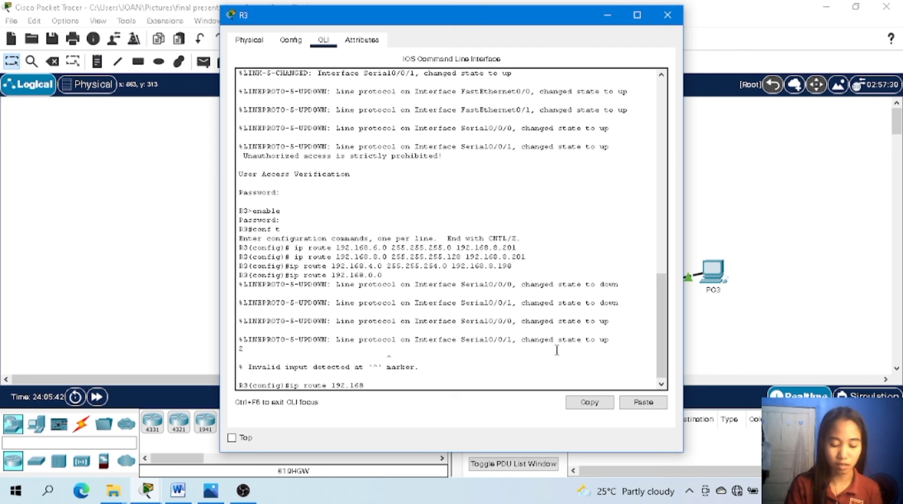
{"action": "type", "text": "."}
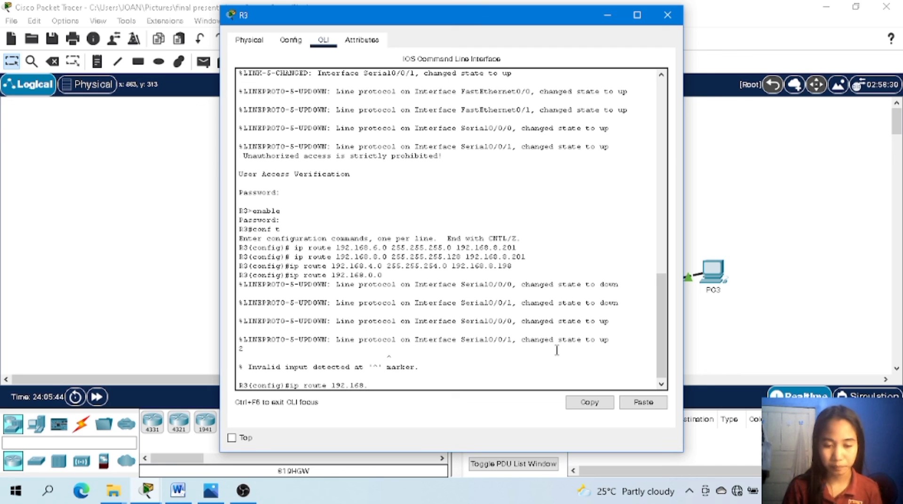
{"action": "type", "text": "0.0"}
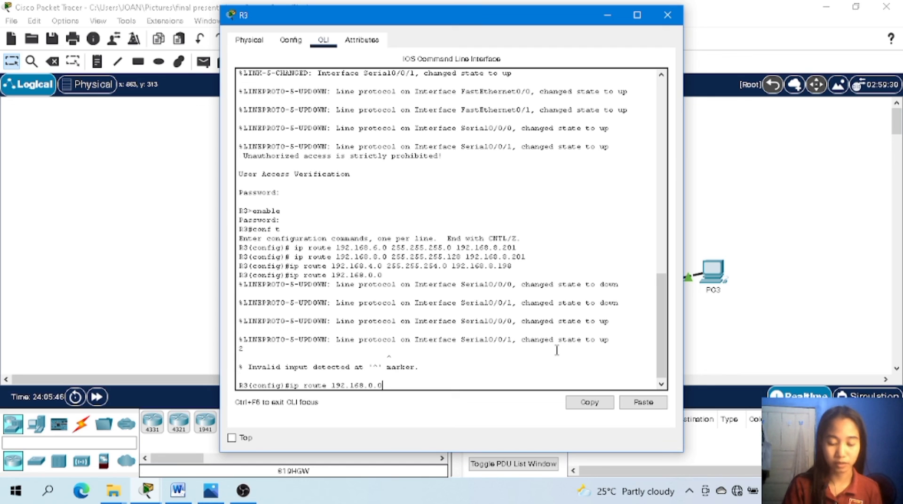
{"action": "type", "text": " 255."}
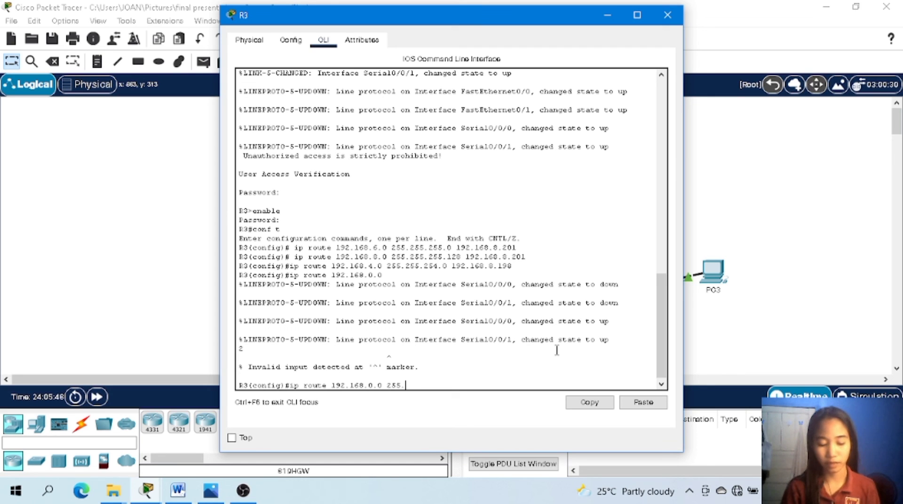
{"action": "type", "text": "255.255"}
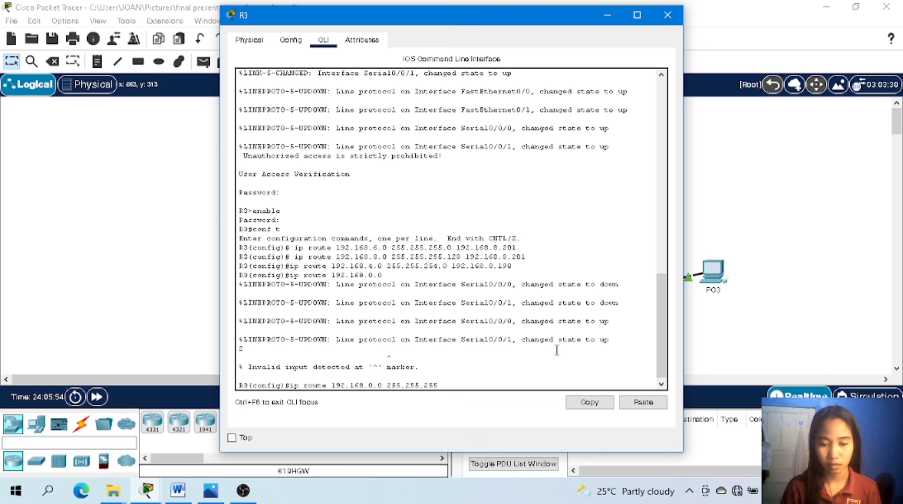
{"action": "key", "text": "BackSpace"}
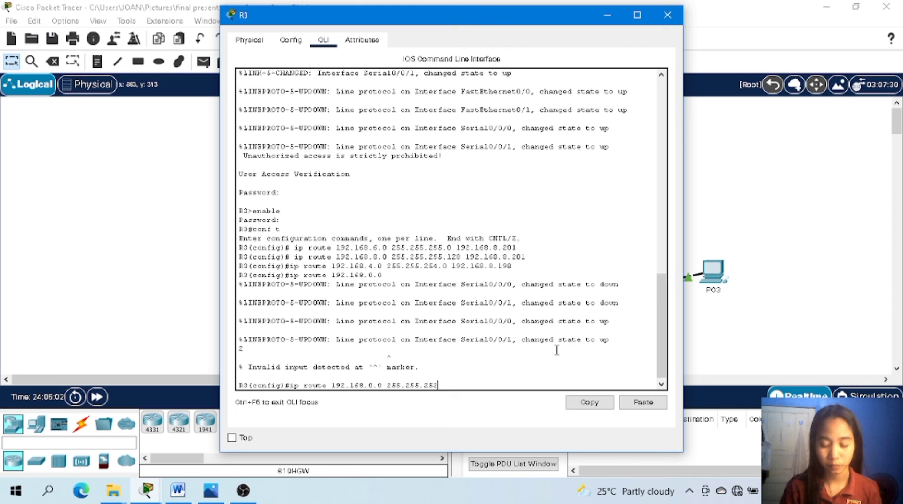
{"action": "type", "text": "2.0"}
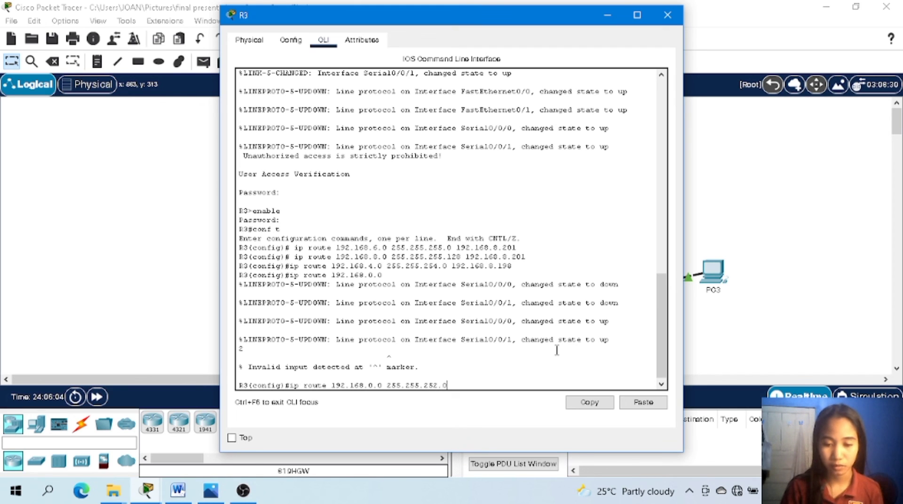
{"action": "type", "text": " 192.16"}
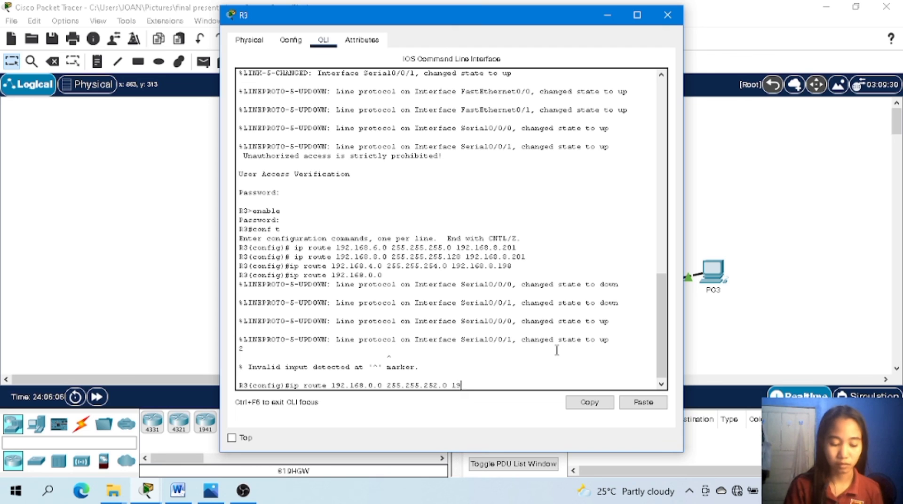
{"action": "type", "text": "8"}
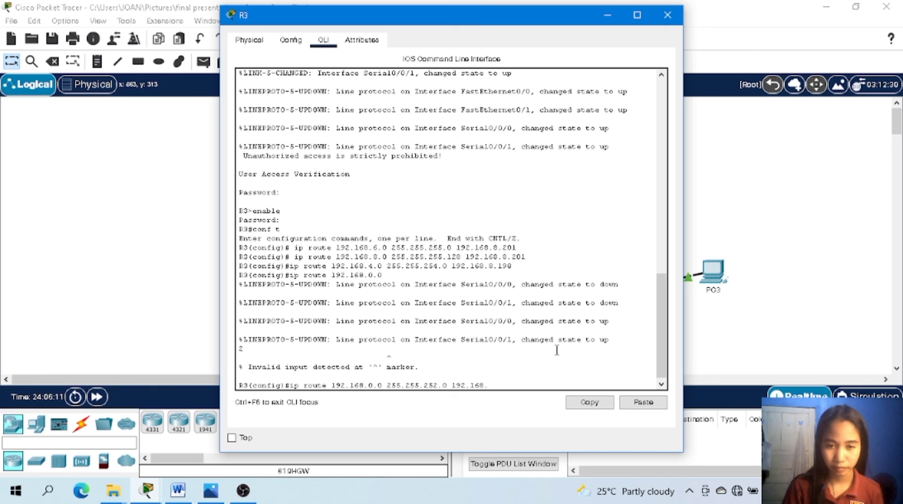
{"action": "type", "text": ".8.198"}
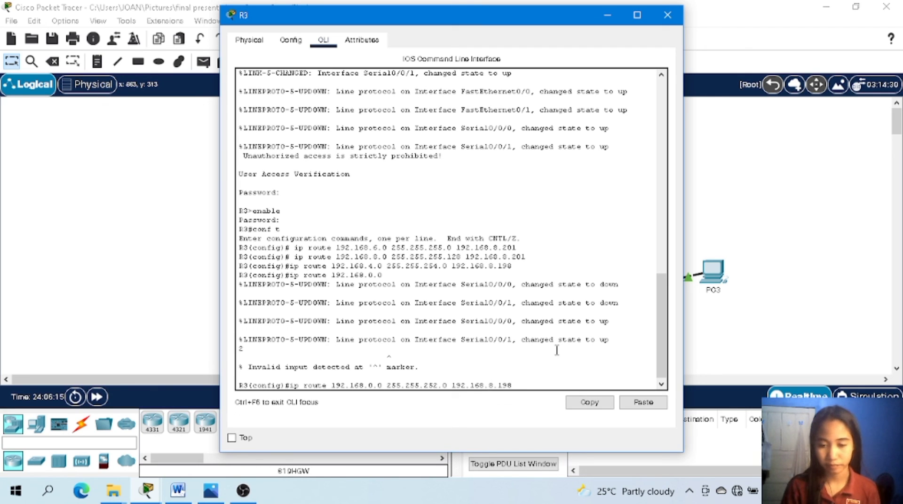
{"action": "key", "text": "Return"}
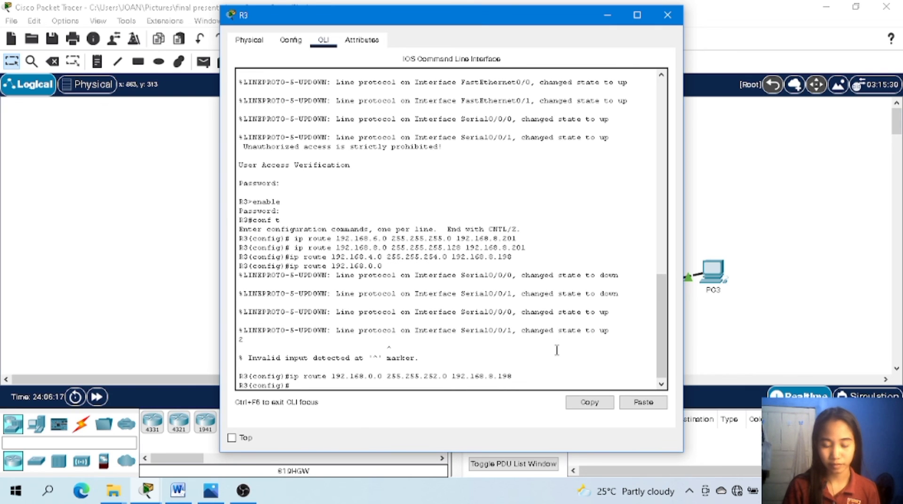
Add a default route on R3 to 0.0.0.0 with mask 0.0.0.0 via next hop 192.168.8.201.
{"action": "type", "text": "ip rout"}
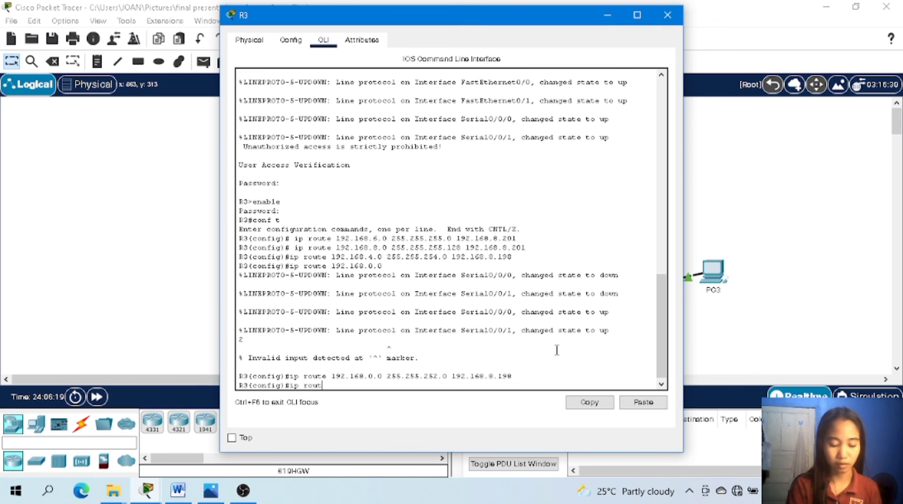
{"action": "type", "text": "e 0.0.0.0"}
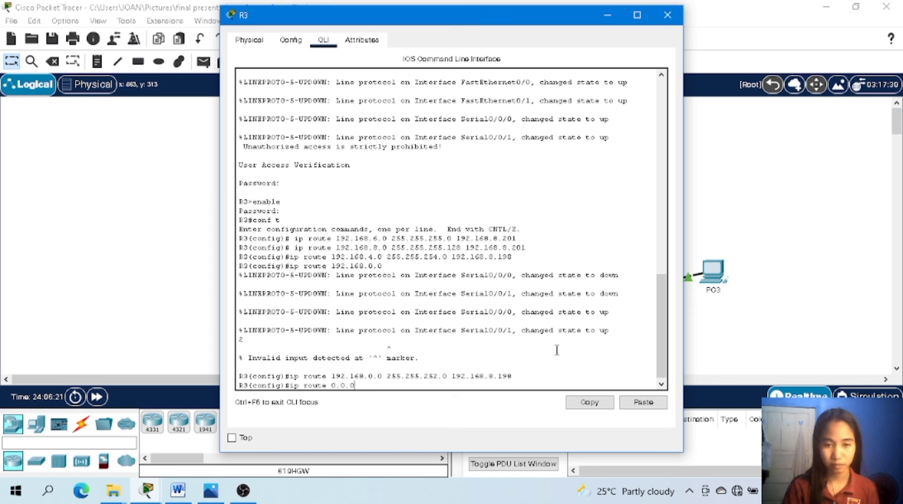
{"action": "type", "text": " 0.0.0.0"}
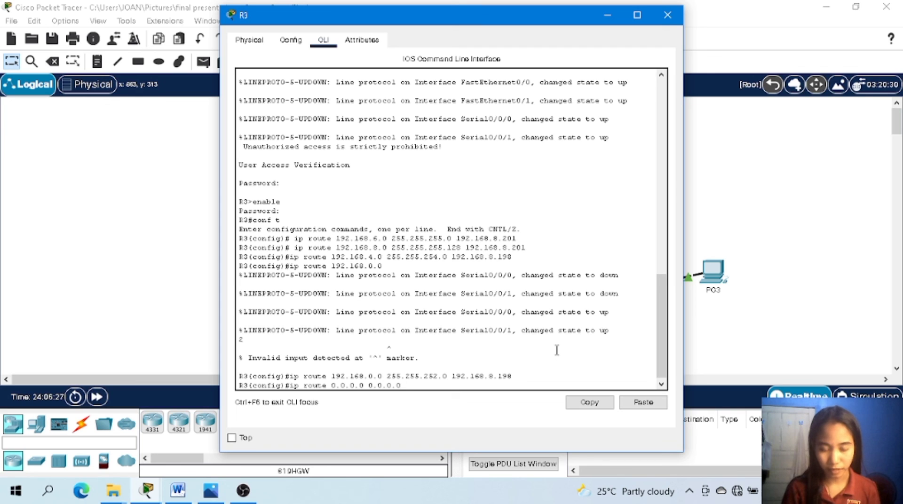
{"action": "type", "text": "192"}
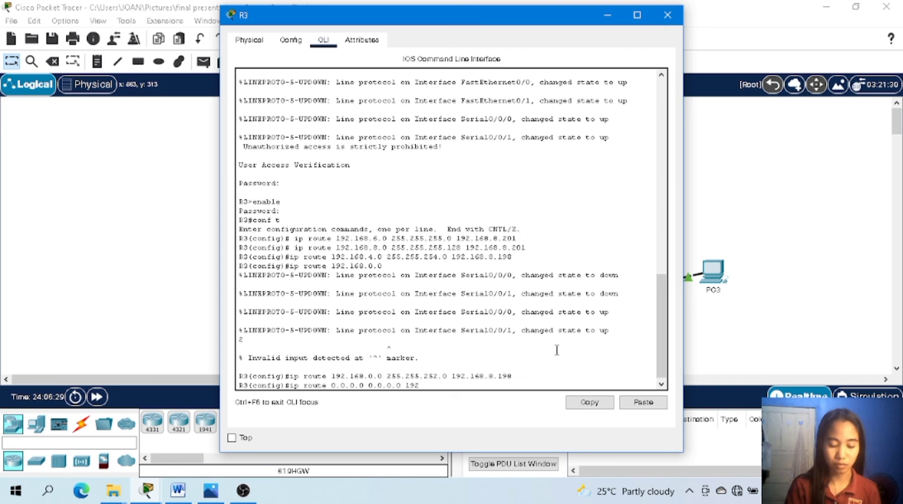
{"action": "type", "text": ".168."}
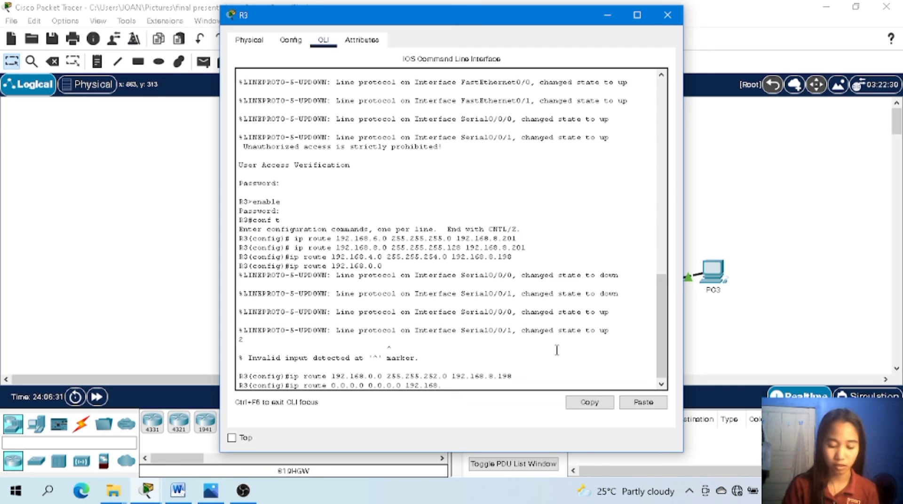
{"action": "type", "text": "8"}
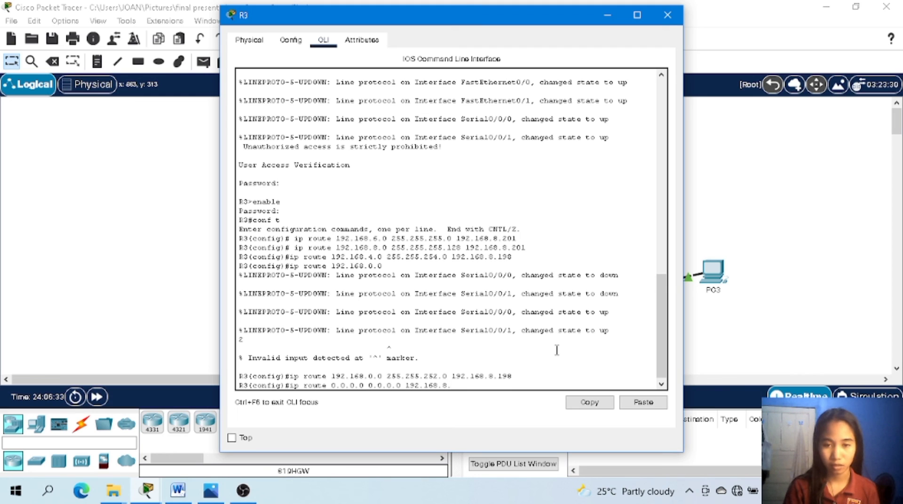
{"action": "type", "text": ".1"}
{"action": "key", "text": "BackSpace"}
{"action": "type", "text": "2"}
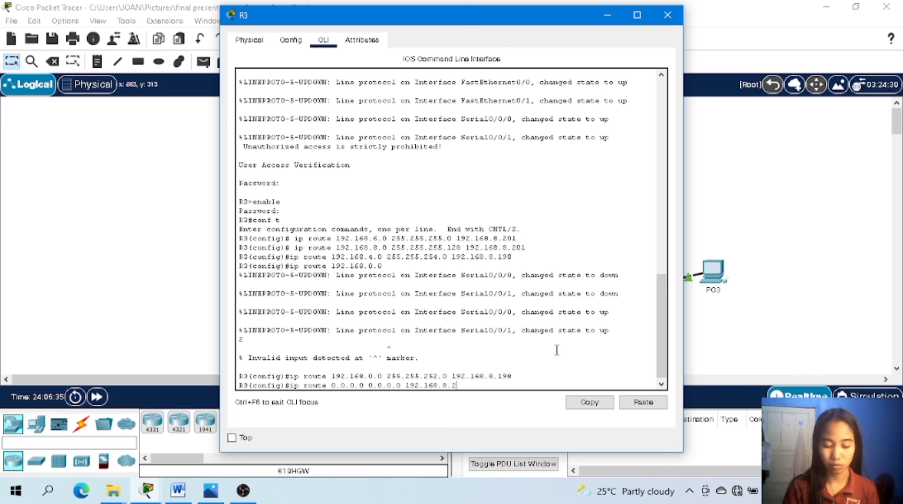
{"action": "type", "text": "01"}
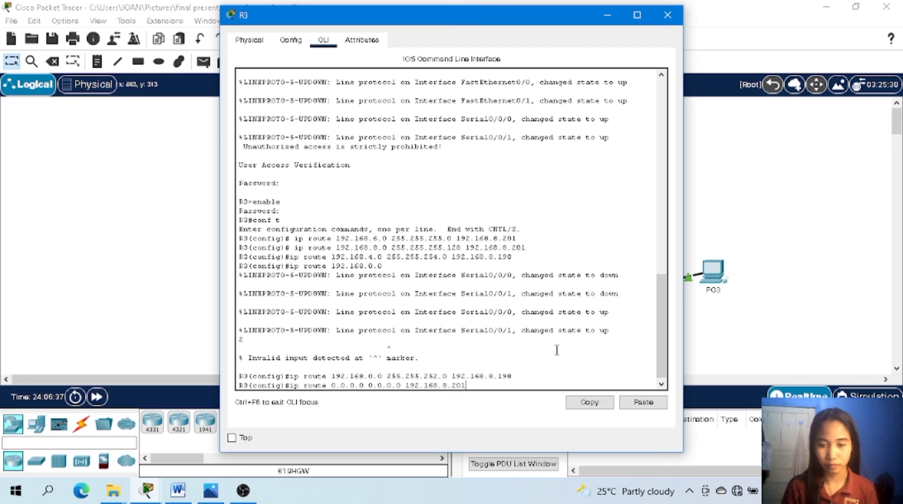
{"action": "key", "text": "Return"}
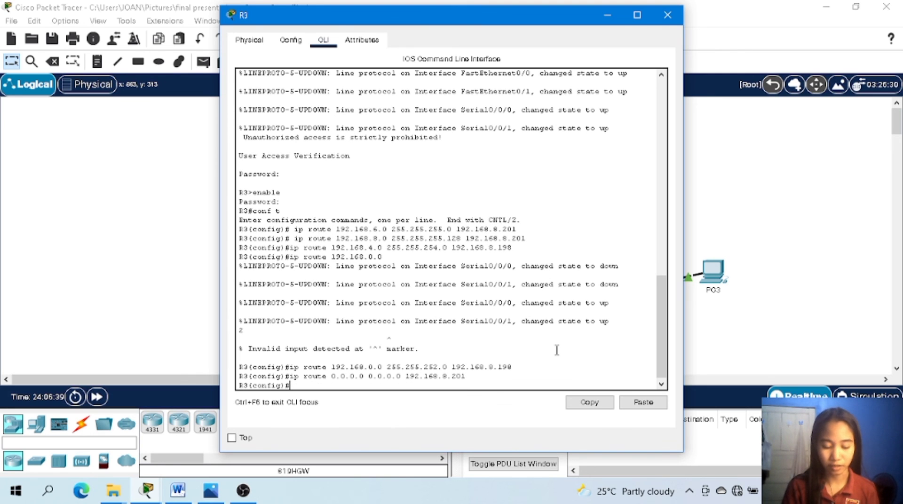
Add a second default route on R3 to 0.0.0.0 with mask 0.0.0.0 via next hop 192.168.8.198.
{"action": "type", "text": "ip rout"}
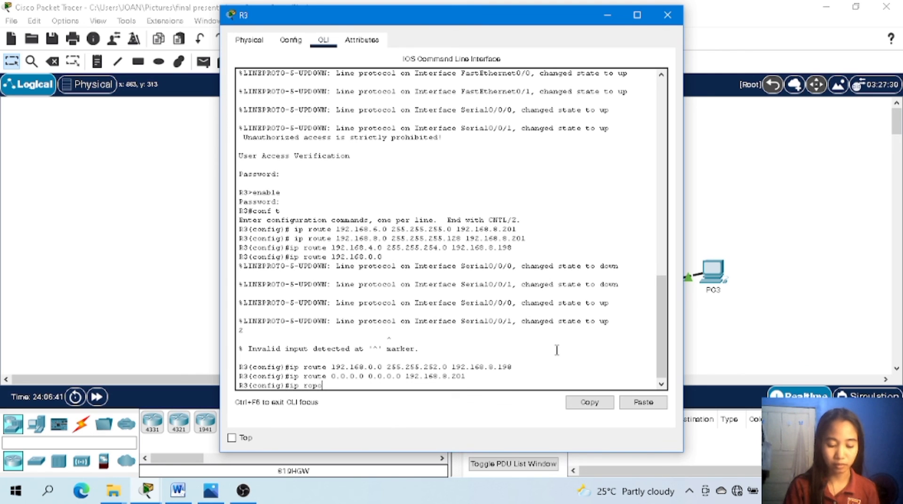
{"action": "type", "text": "ute"}
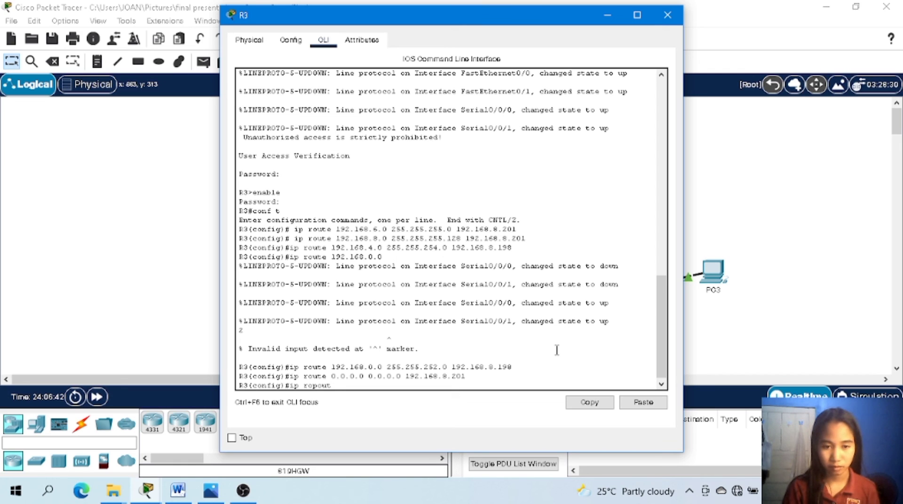
{"action": "key", "text": "BackSpace"}
{"action": "key", "text": "BackSpace"}
{"action": "key", "text": "BackSpace"}
{"action": "key", "text": "BackSpace"}
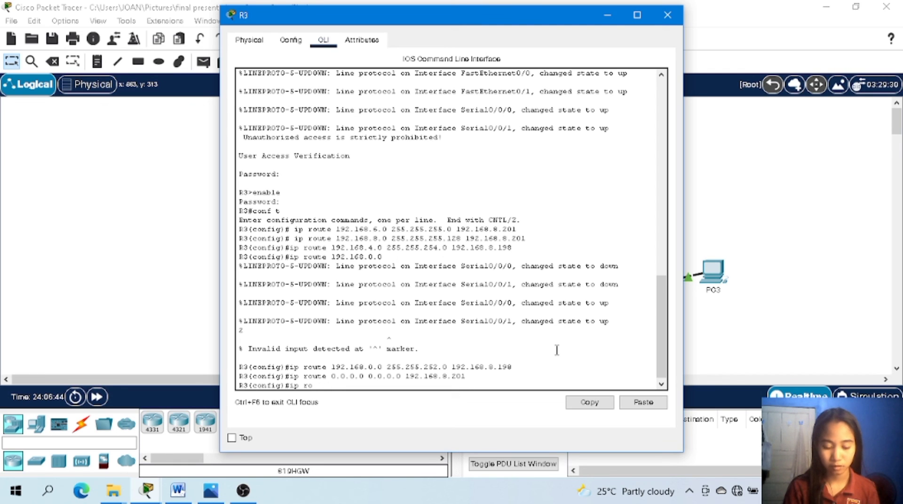
{"action": "type", "text": "ute"}
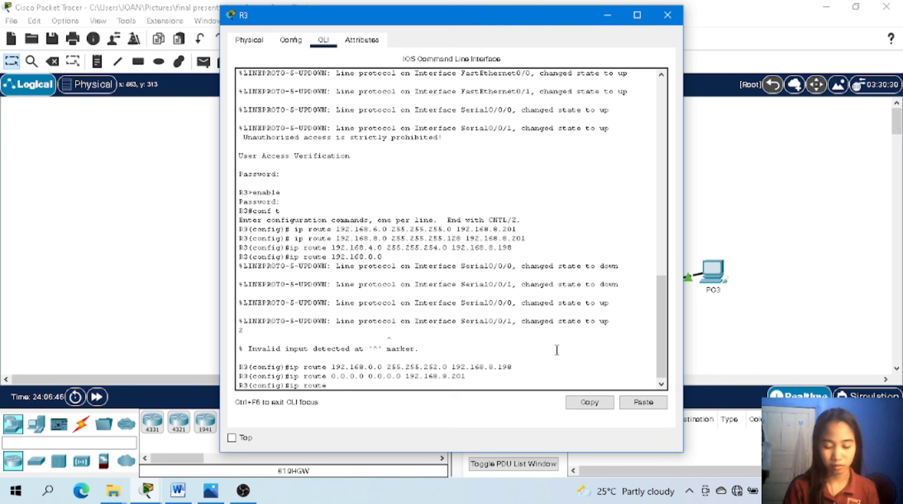
{"action": "type", "text": " 0/"}
{"action": "type", "text": "0.0."}
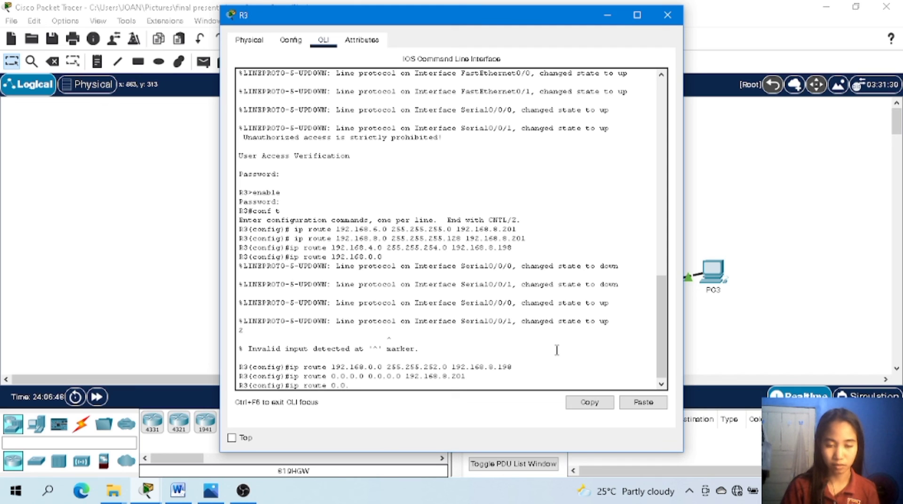
{"action": "type", "text": "0.0 "}
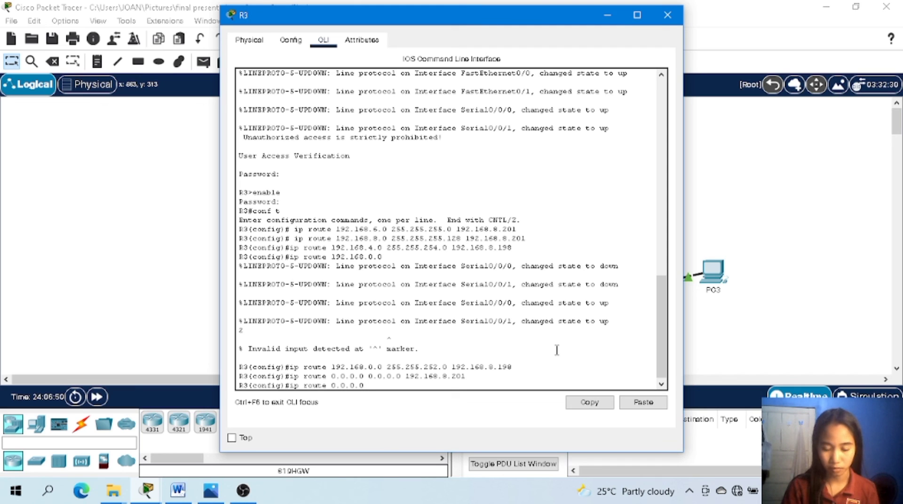
{"action": "type", "text": "0.0.0."}
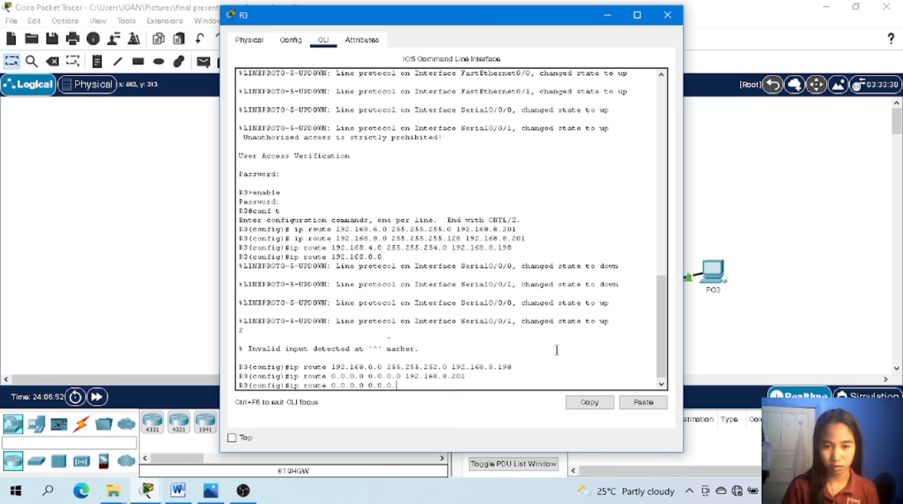
{"action": "type", "text": "0"}
{"action": "type", "text": " 1"}
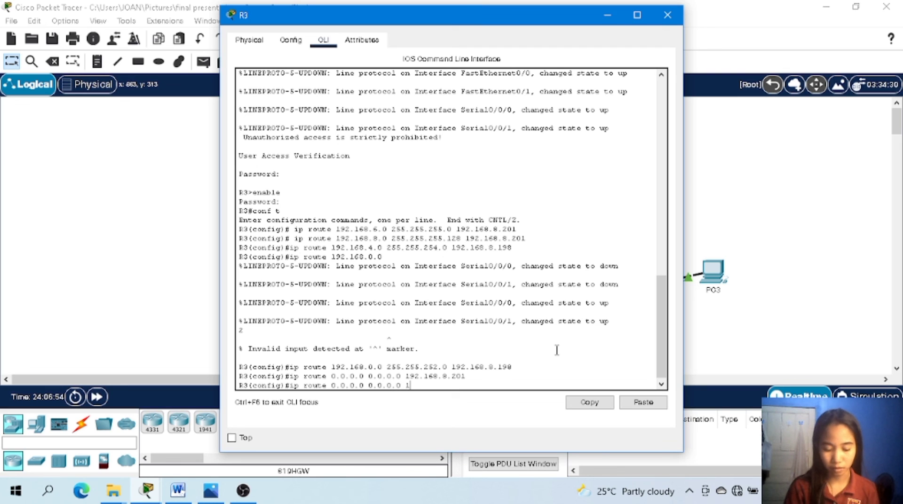
{"action": "type", "text": "92.168"}
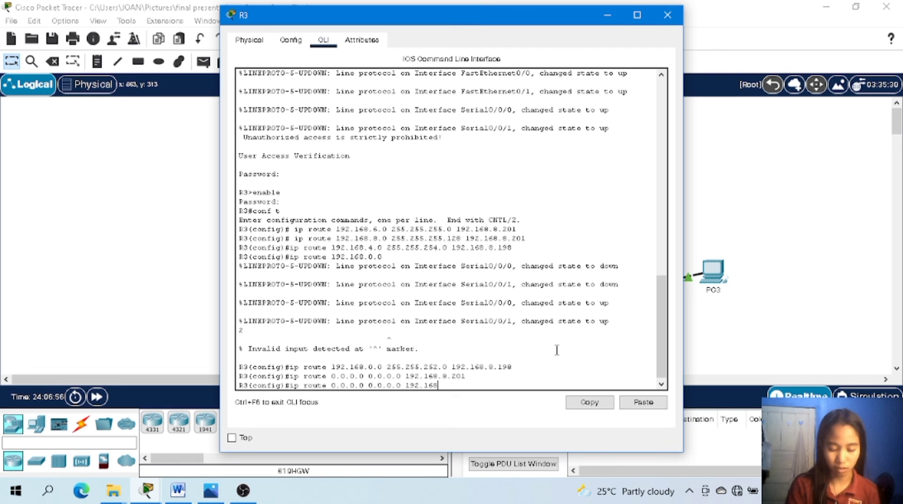
{"action": "type", "text": ".8."}
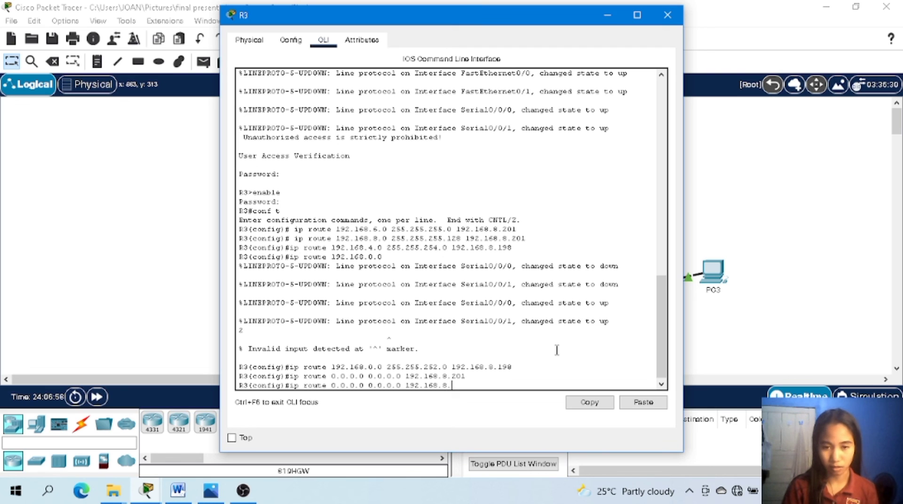
{"action": "type", "text": "19"}
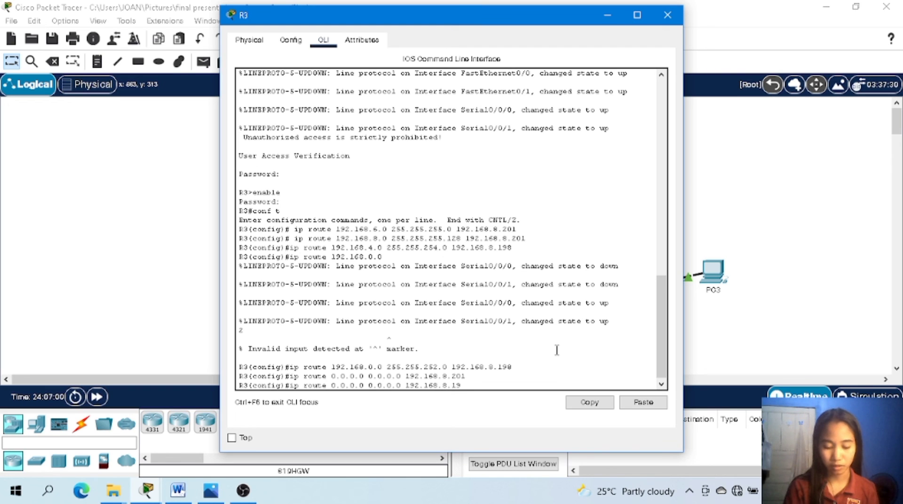
{"action": "type", "text": "8"}
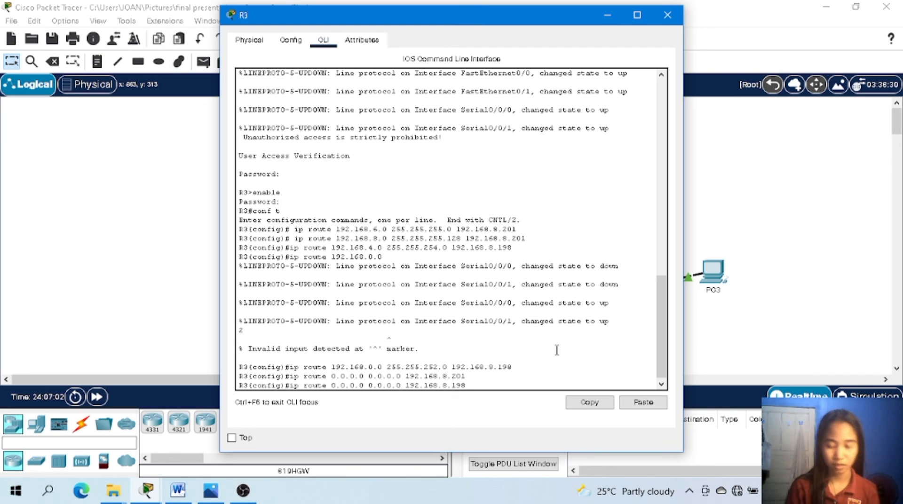
{"action": "key", "text": "Return"}
Exit global configuration mode on R3.
{"action": "type", "text": "exit"}
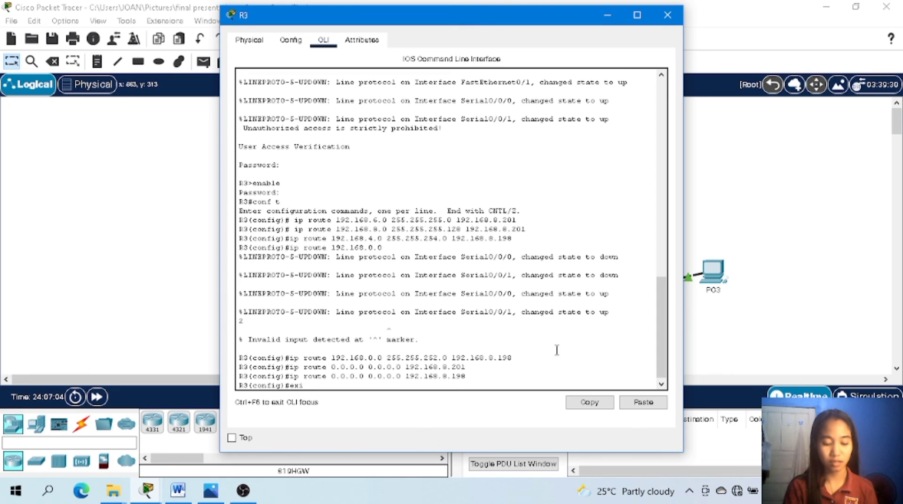
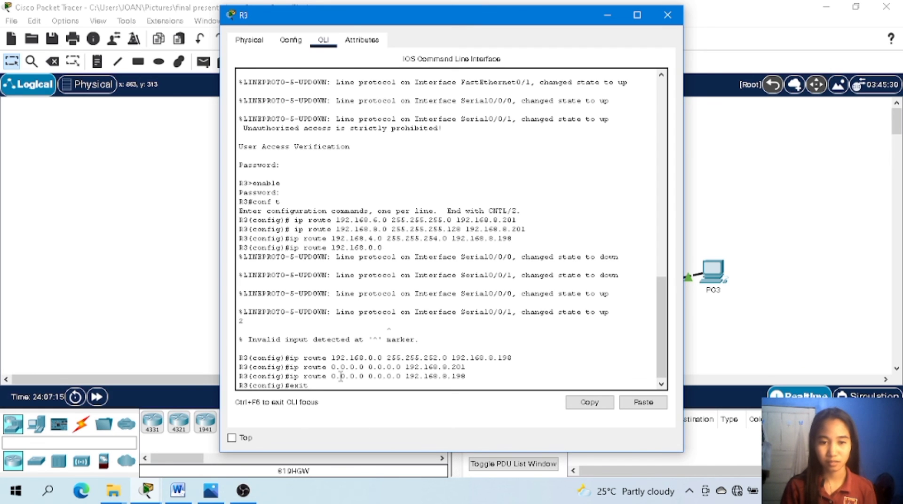
Exit global configuration mode on router R3.
{"action": "key", "text": "Return"}
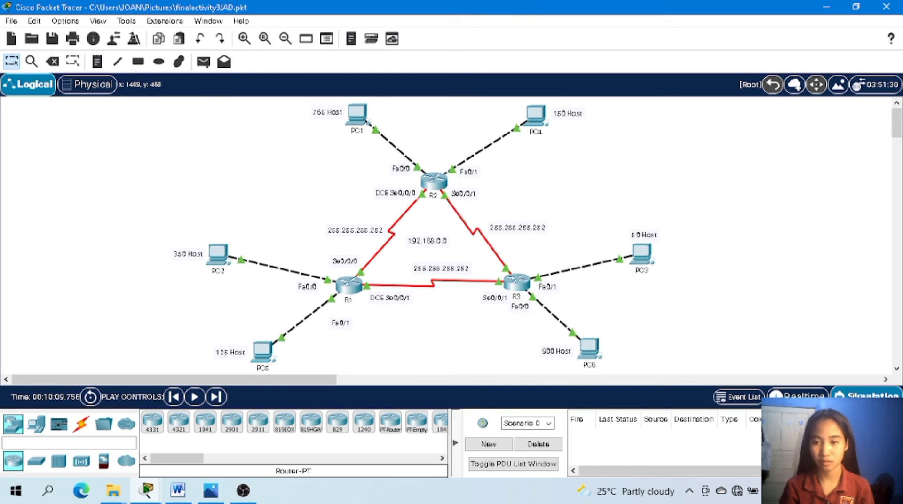
Open the simulation event list and filter its visible events to ICMP only.
{"action": "left_click", "coordinate": [737, 399]}
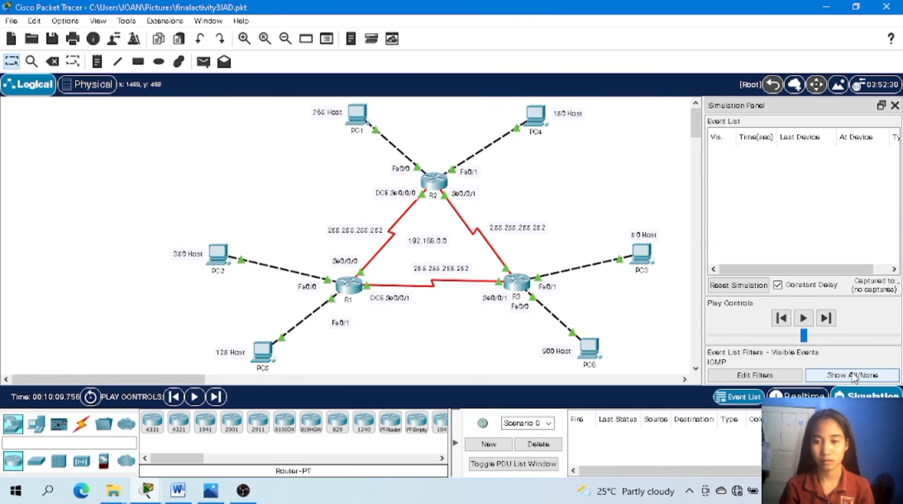
{"action": "left_click", "coordinate": [853, 376]}
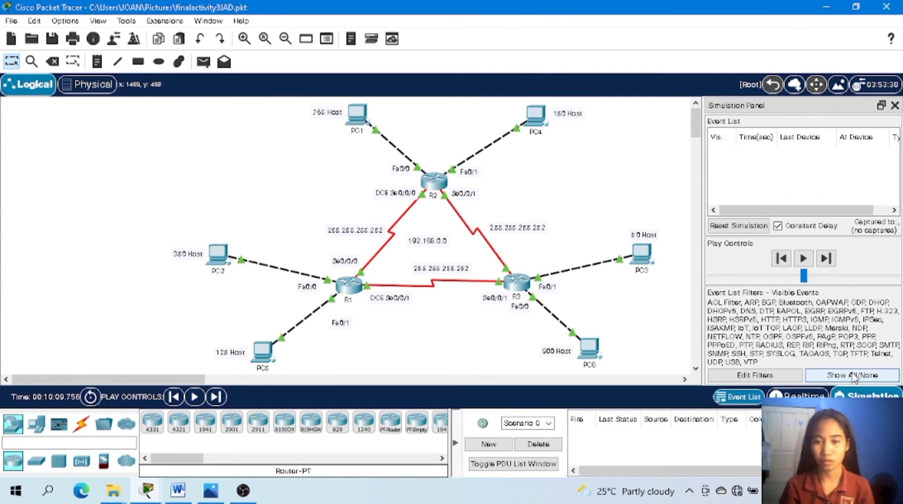
{"action": "left_click", "coordinate": [853, 375]}
{"action": "left_click", "coordinate": [754, 376]}
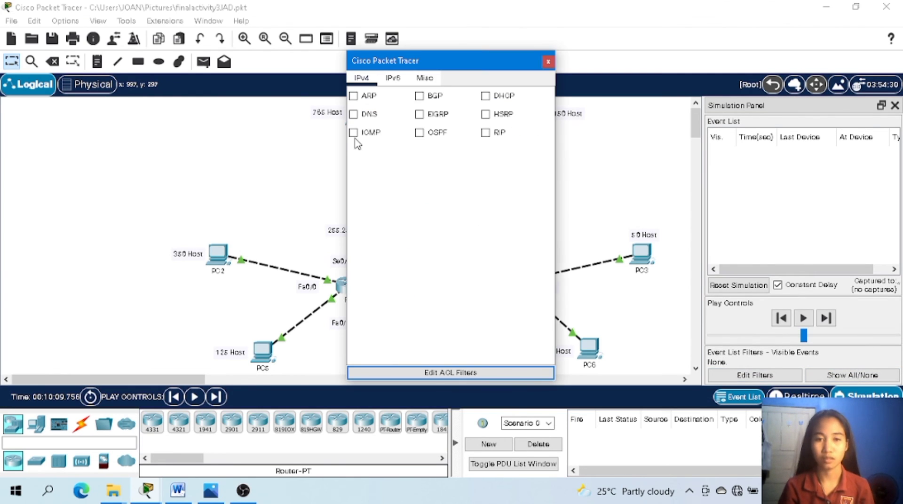
{"action": "left_click", "coordinate": [354, 136]}
{"action": "left_click", "coordinate": [548, 61]}
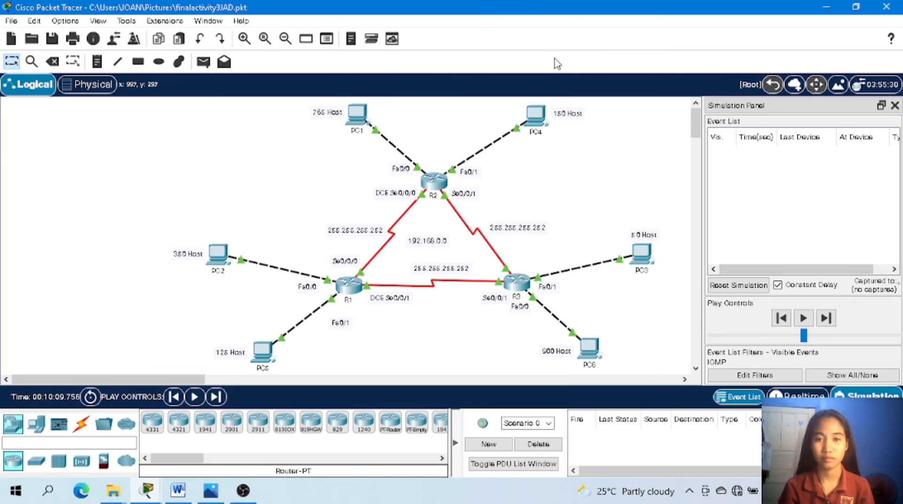
Add a simple PDU from PC1 to PC6 and play the simulation.
{"action": "left_click", "coordinate": [204, 61]}
{"action": "left_click", "coordinate": [357, 114]}
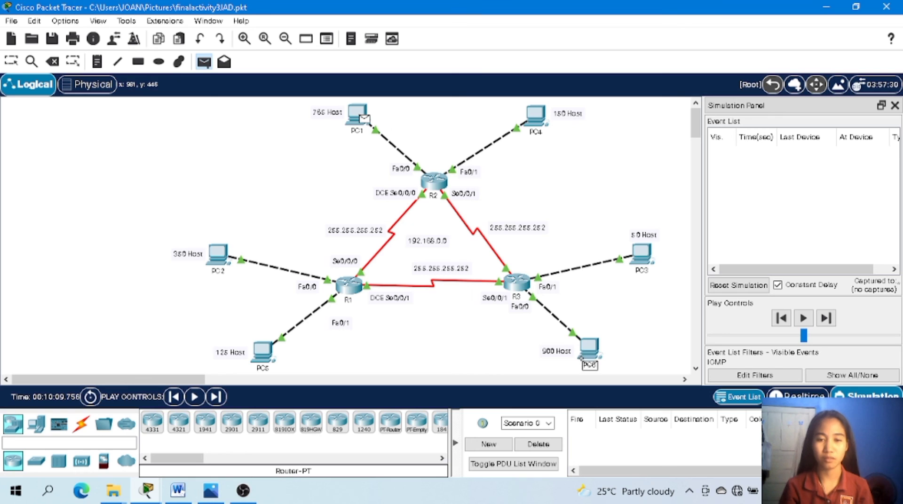
{"action": "left_click", "coordinate": [589, 349]}
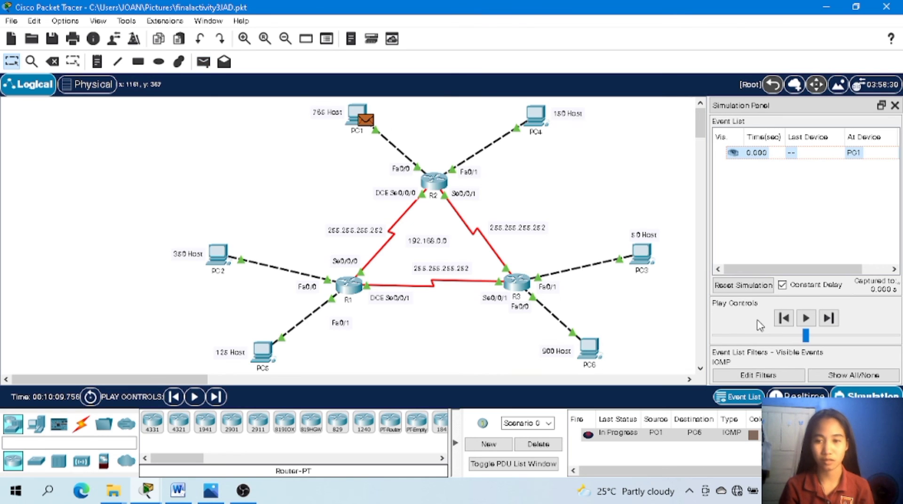
{"action": "left_click", "coordinate": [806, 322]}
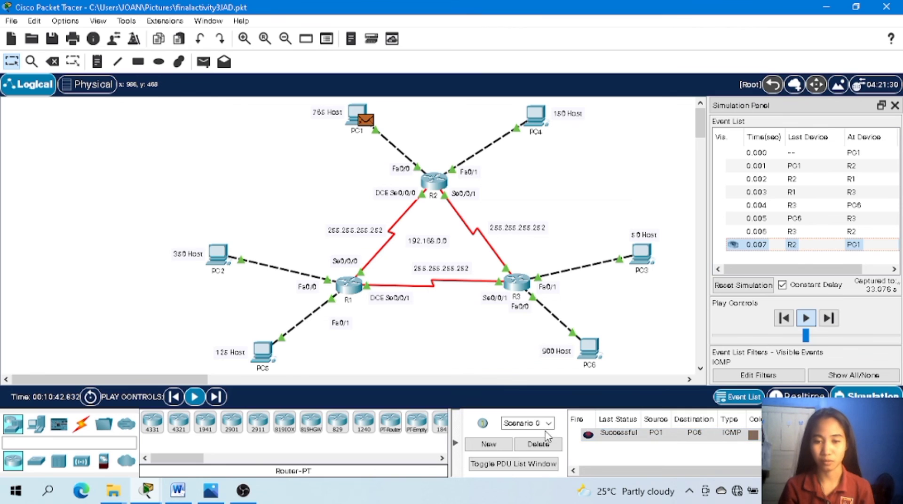
Delete the PC1-to-PC6 scenario and simulate a simple PDU from PC2 to PC4 at a faster playback speed.
{"action": "left_click", "coordinate": [538, 444]}
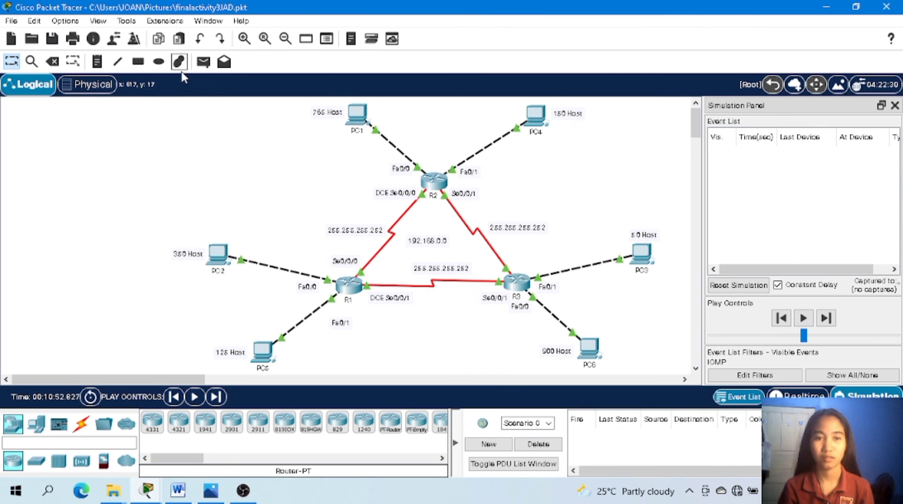
{"action": "left_click", "coordinate": [203, 61]}
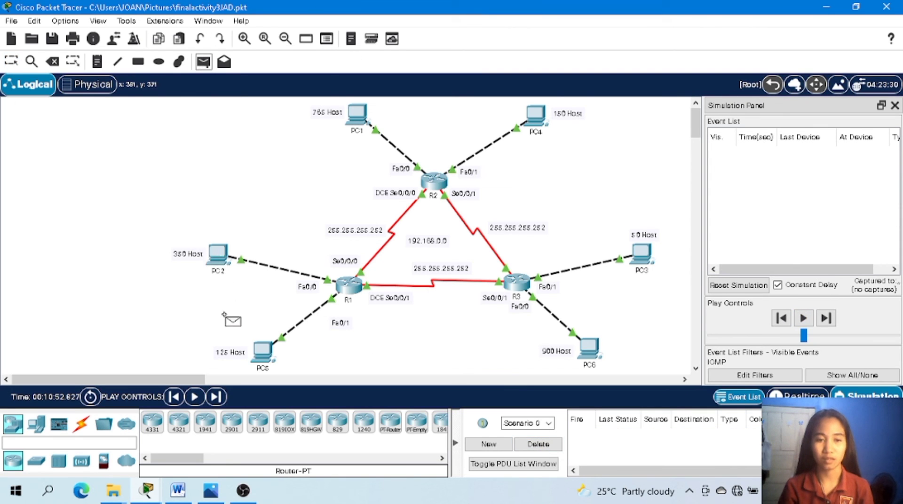
{"action": "left_click", "coordinate": [207, 244]}
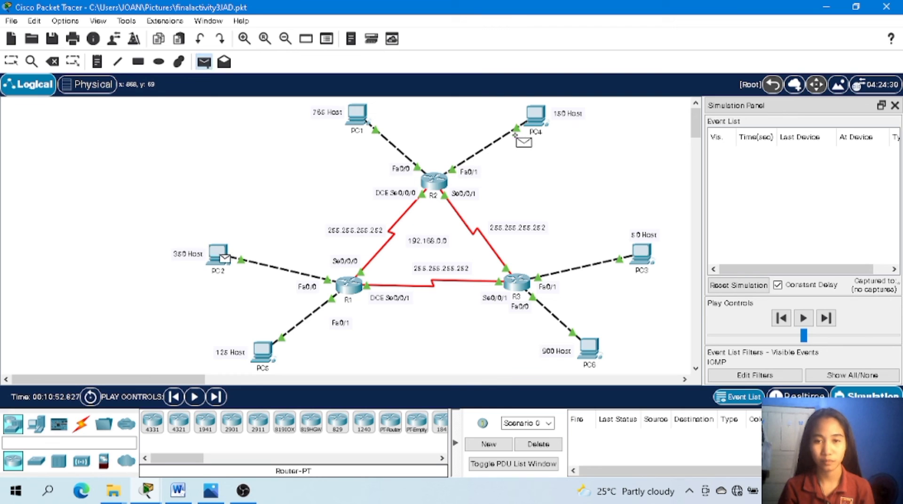
{"action": "left_click", "coordinate": [536, 116]}
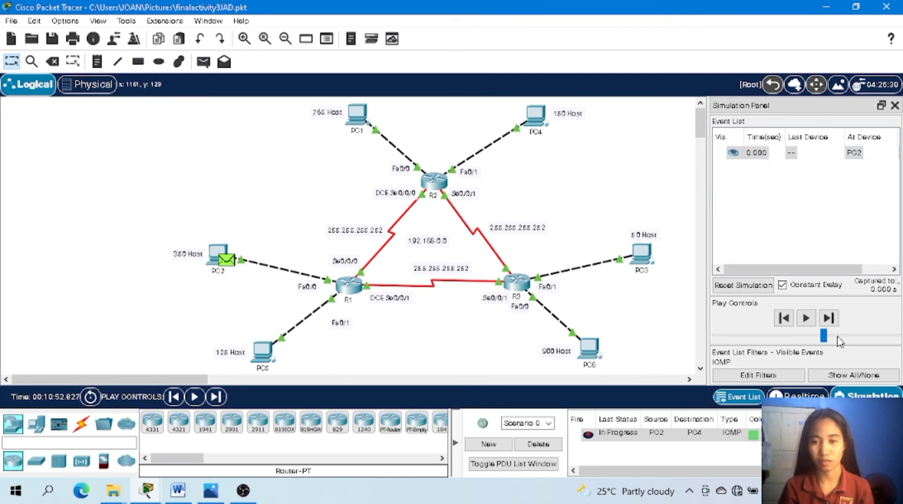
{"action": "left_click_drag", "start_coordinate": [837, 336], "coordinate": [841, 337]}
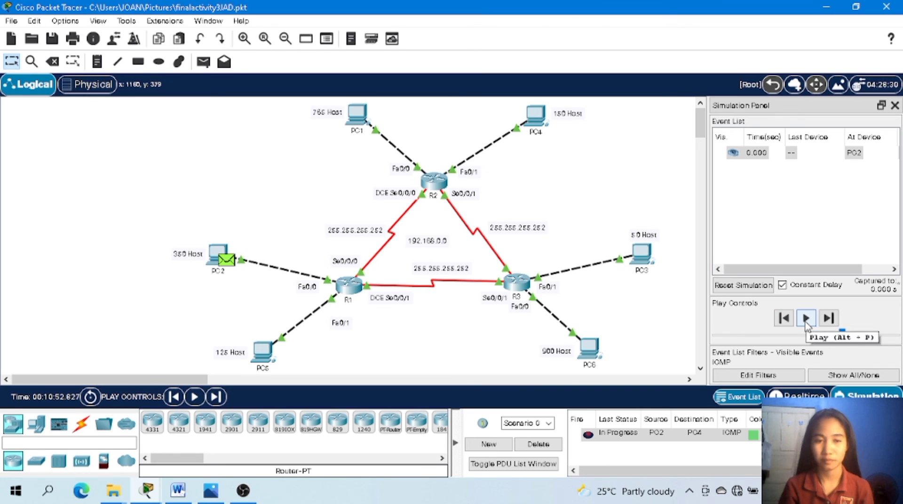
{"action": "left_click", "coordinate": [805, 320]}
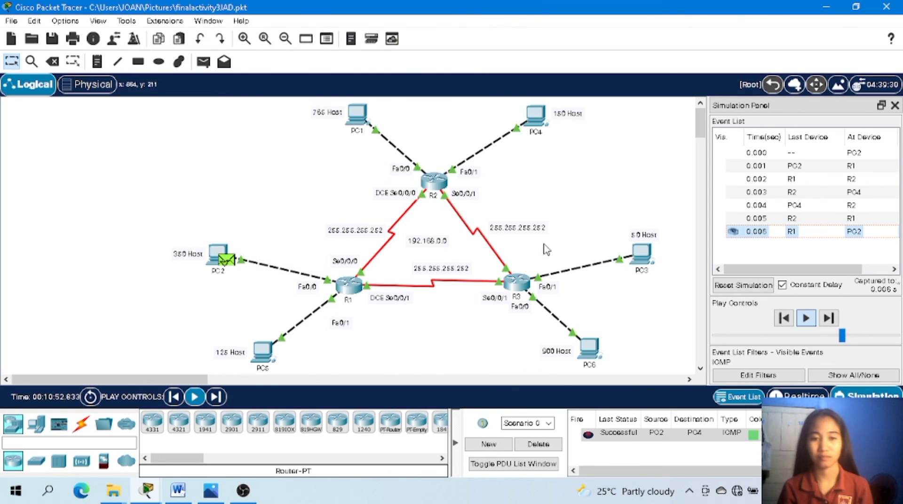
Delete the PC2-to-PC4 scenario and simulate a simple PDU from PC5 to PC3.
{"action": "left_click", "coordinate": [543, 449]}
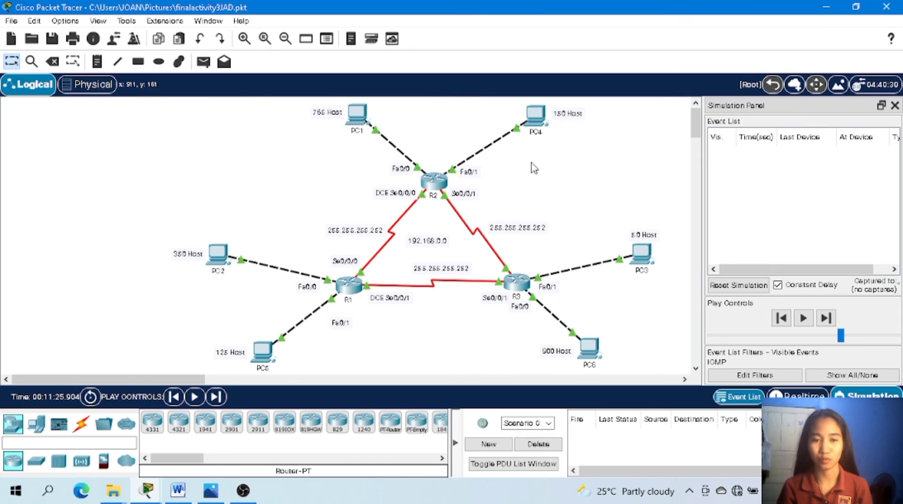
{"action": "left_click", "coordinate": [203, 62]}
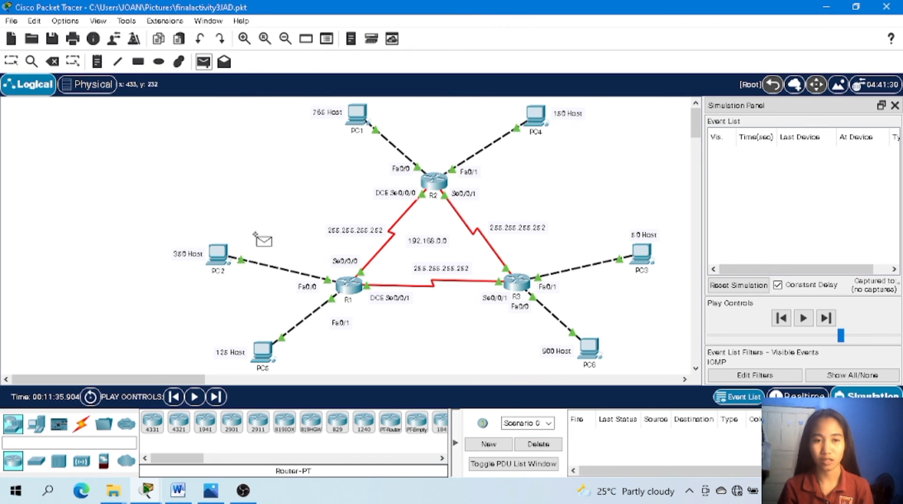
{"action": "left_click", "coordinate": [255, 347]}
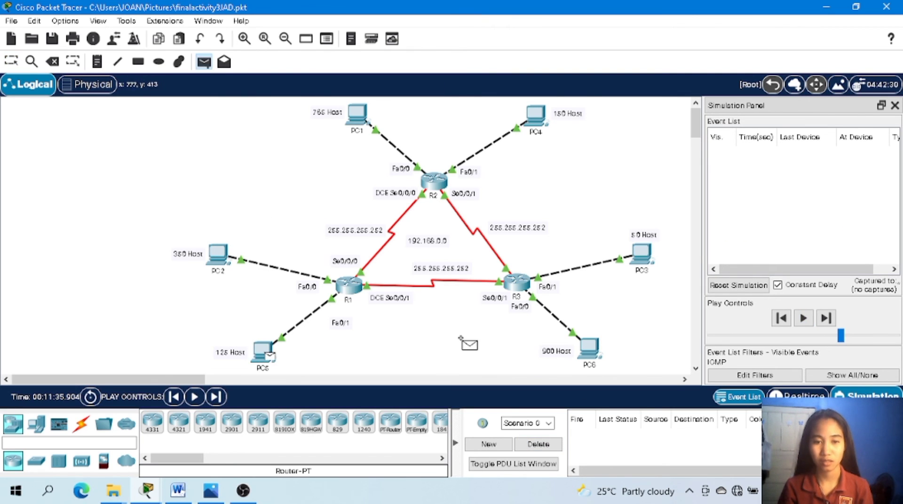
{"action": "left_click", "coordinate": [641, 251]}
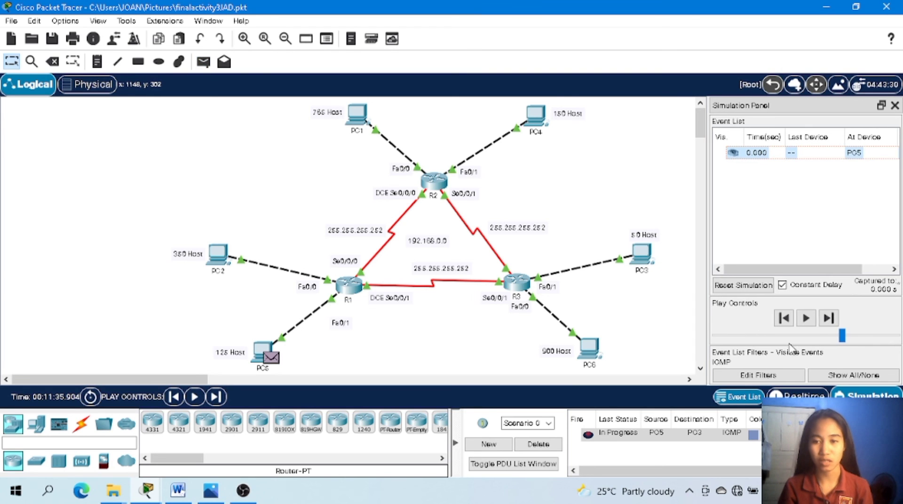
{"action": "left_click", "coordinate": [809, 319]}
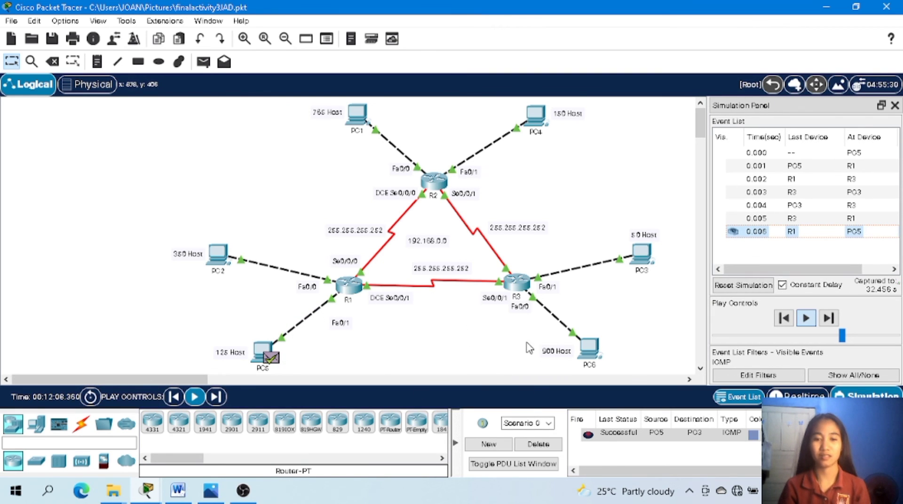
Delete the PC5-to-PC3 scenario and close the simulation event list.
{"action": "left_click", "coordinate": [552, 449]}
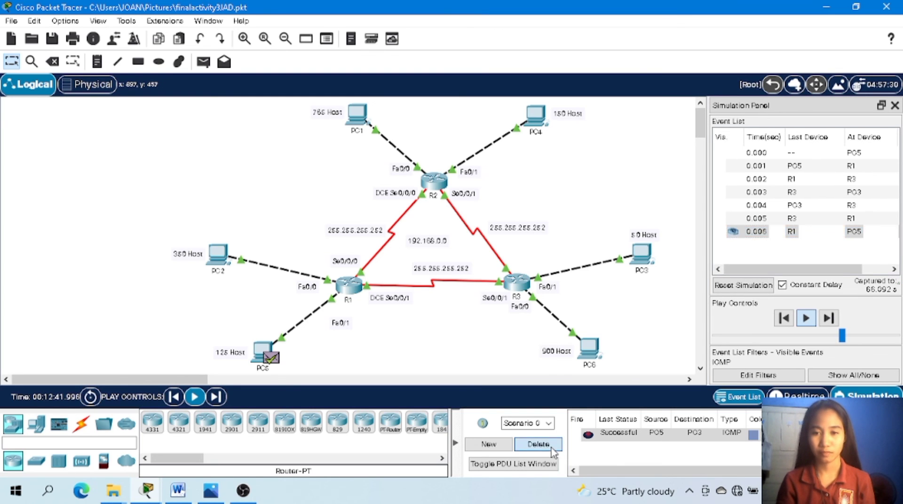
{"action": "left_click", "coordinate": [893, 106]}
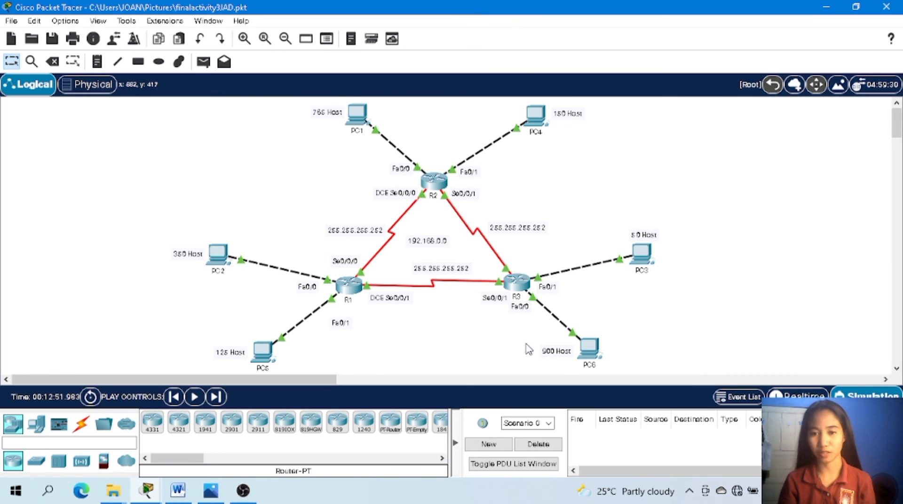